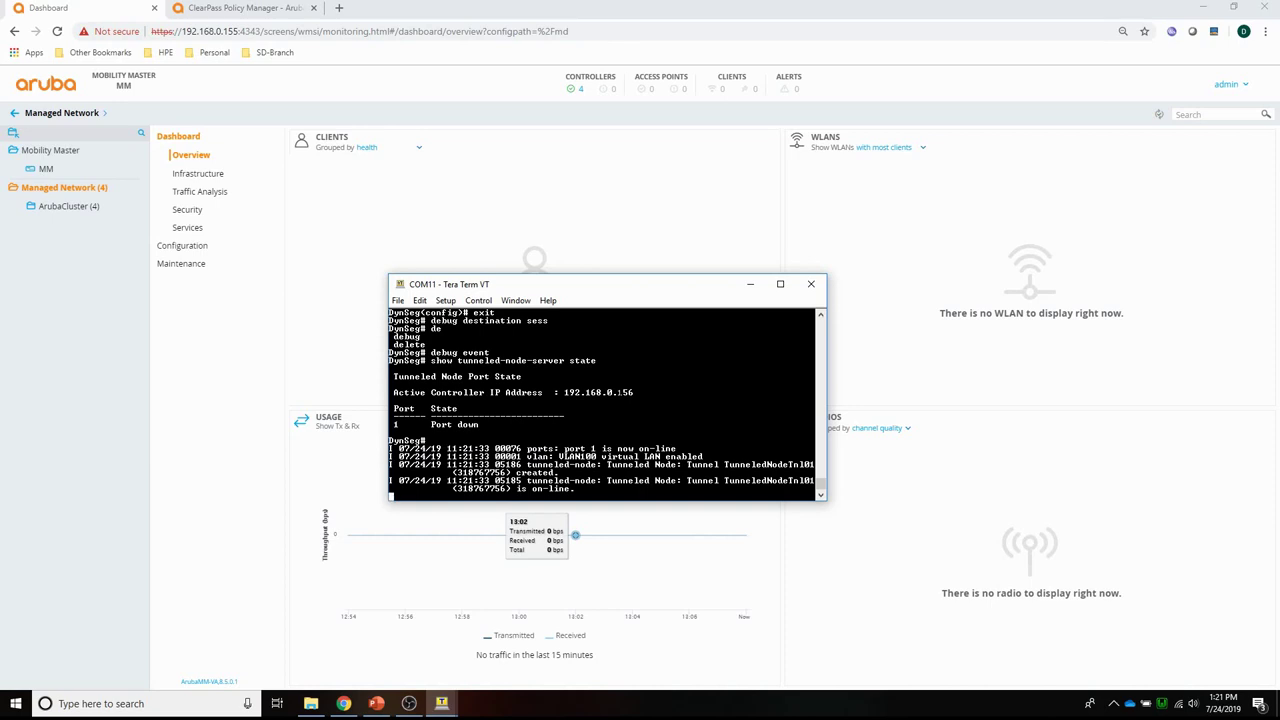
# Rerun 'show tunneled-node-server state' on the switch to see port 1 now In Progress.
pyautogui.press('Return')
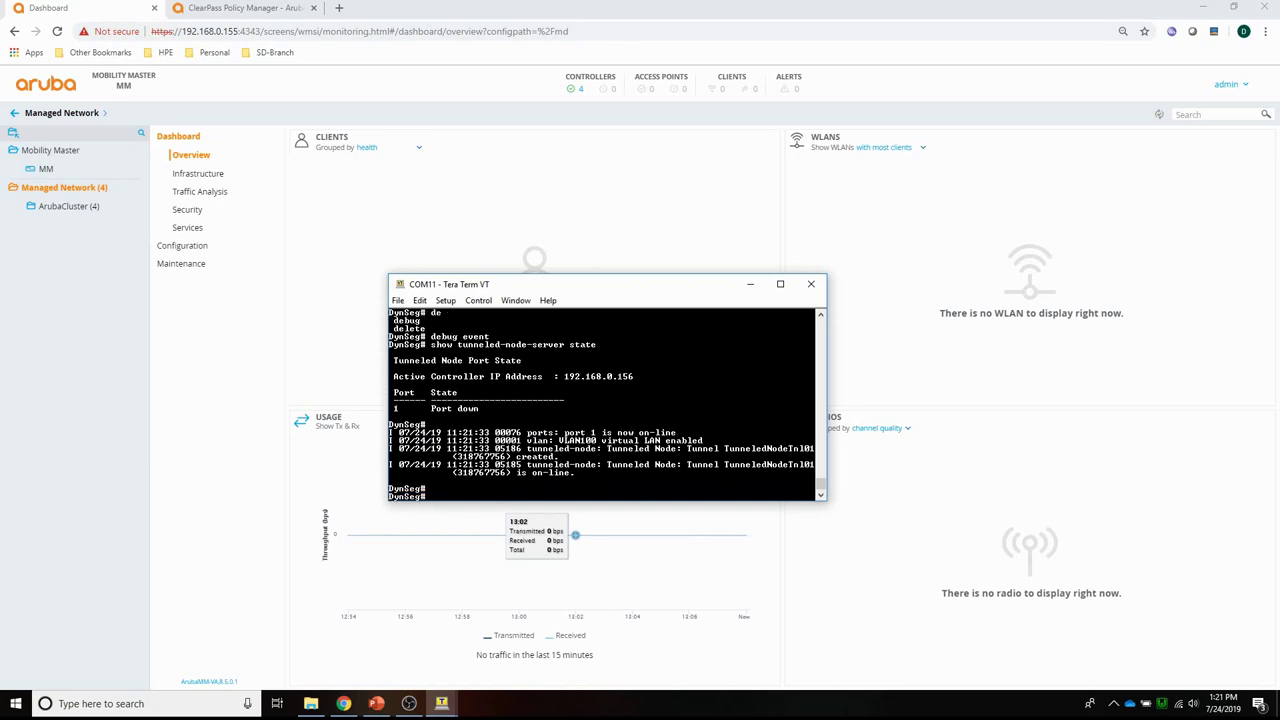
pyautogui.press('Up')
pyautogui.press('Return')
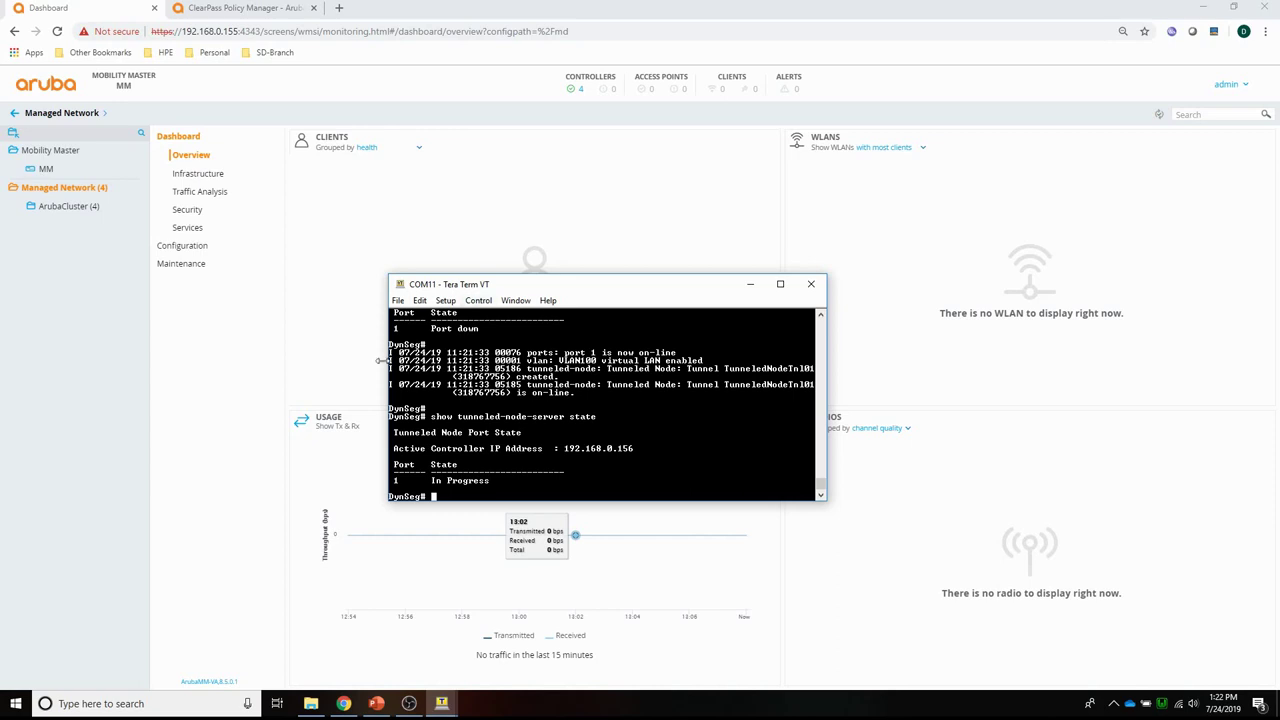
# Open the VLANs list in ArubaCluster's interface configuration.
pyautogui.click(89, 423)
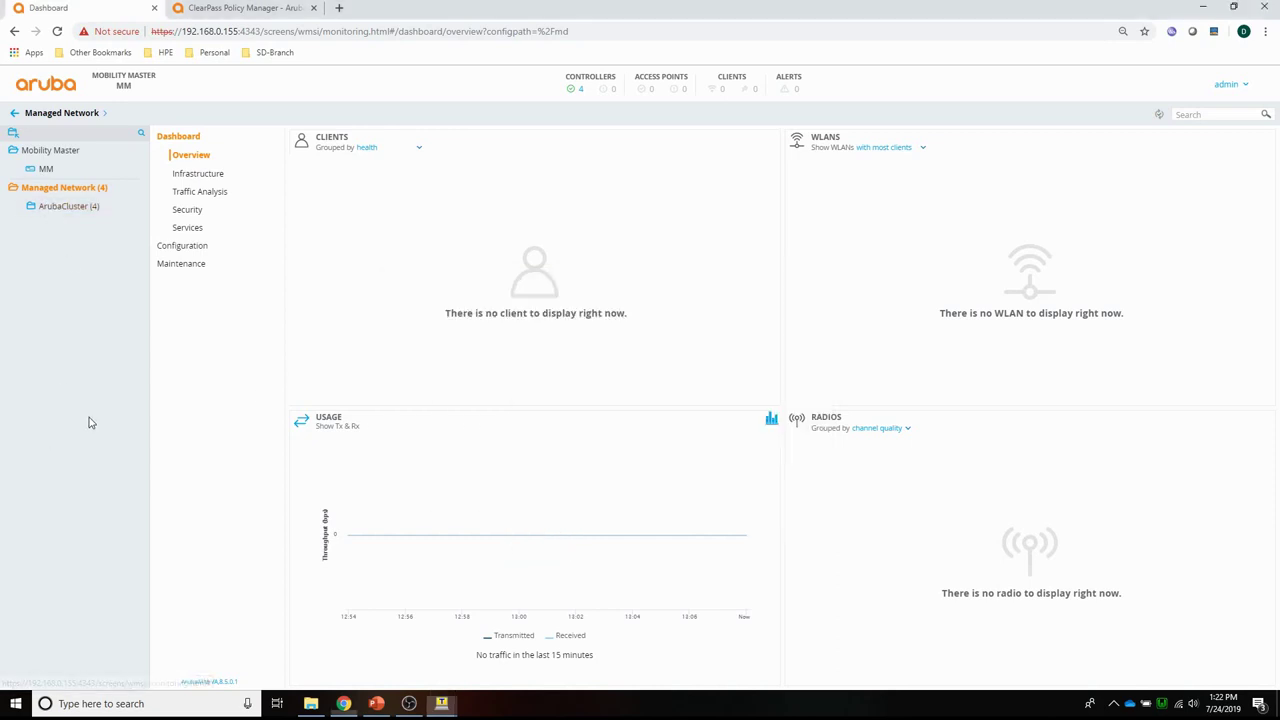
pyautogui.click(57, 210)
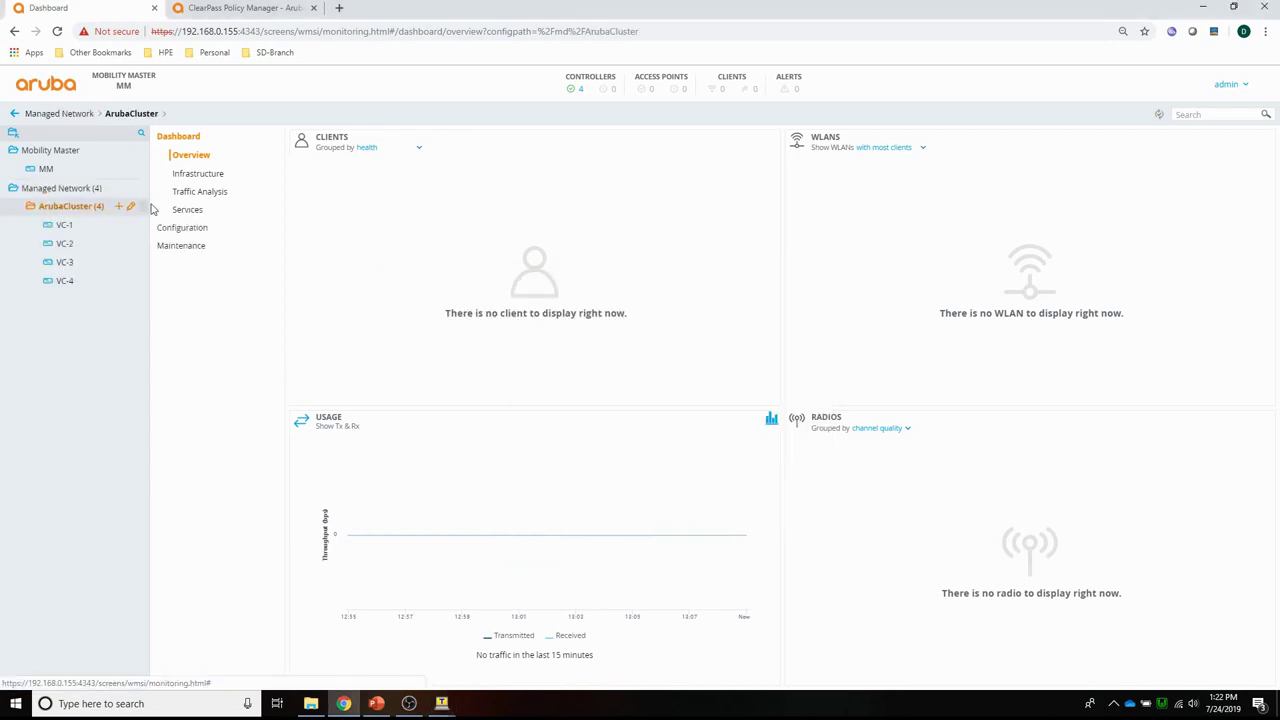
pyautogui.click(182, 233)
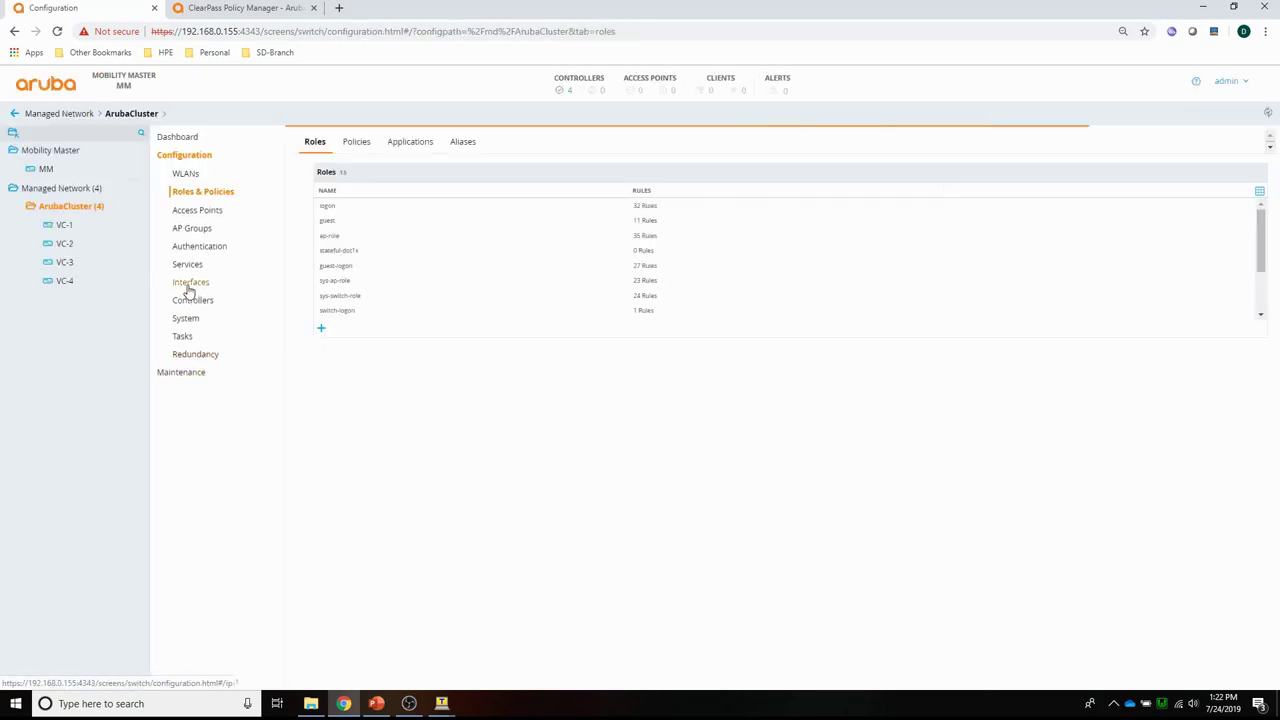
pyautogui.click(190, 284)
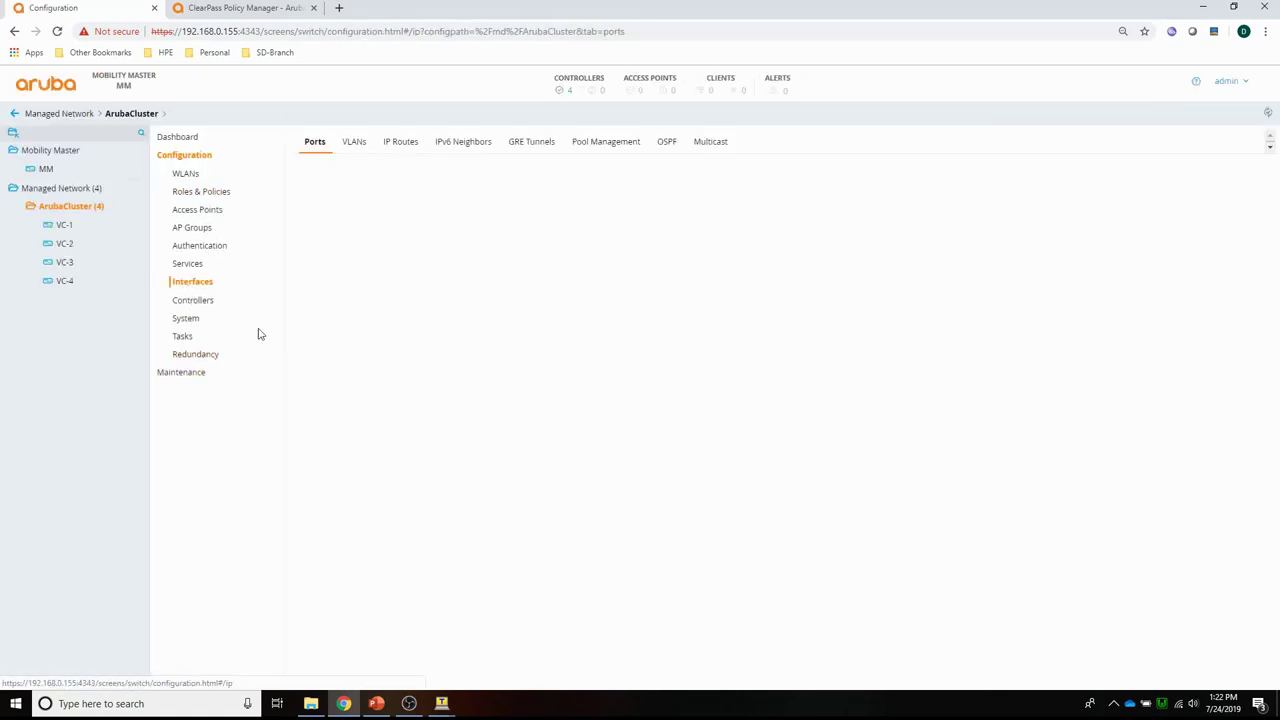
pyautogui.click(352, 144)
# Add VLAN PBT-VID100 with ID 100 and open its details.
pyautogui.click(321, 268)
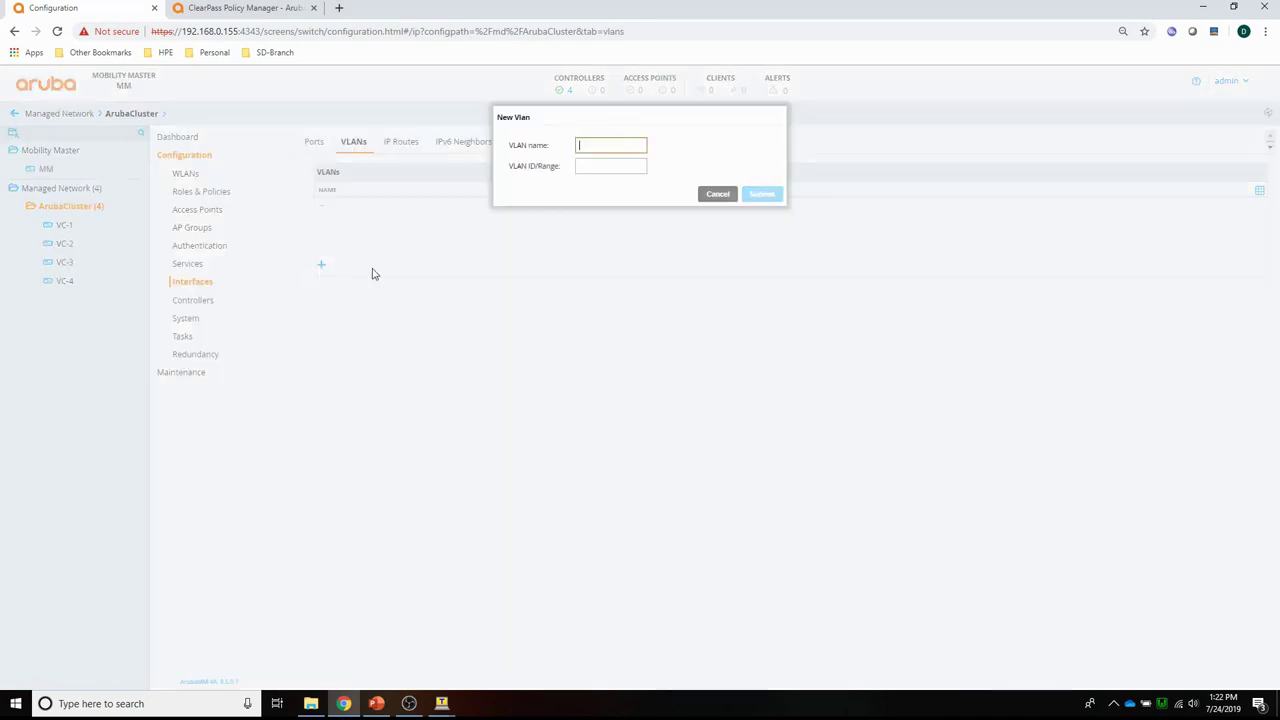
pyautogui.write('PBT')
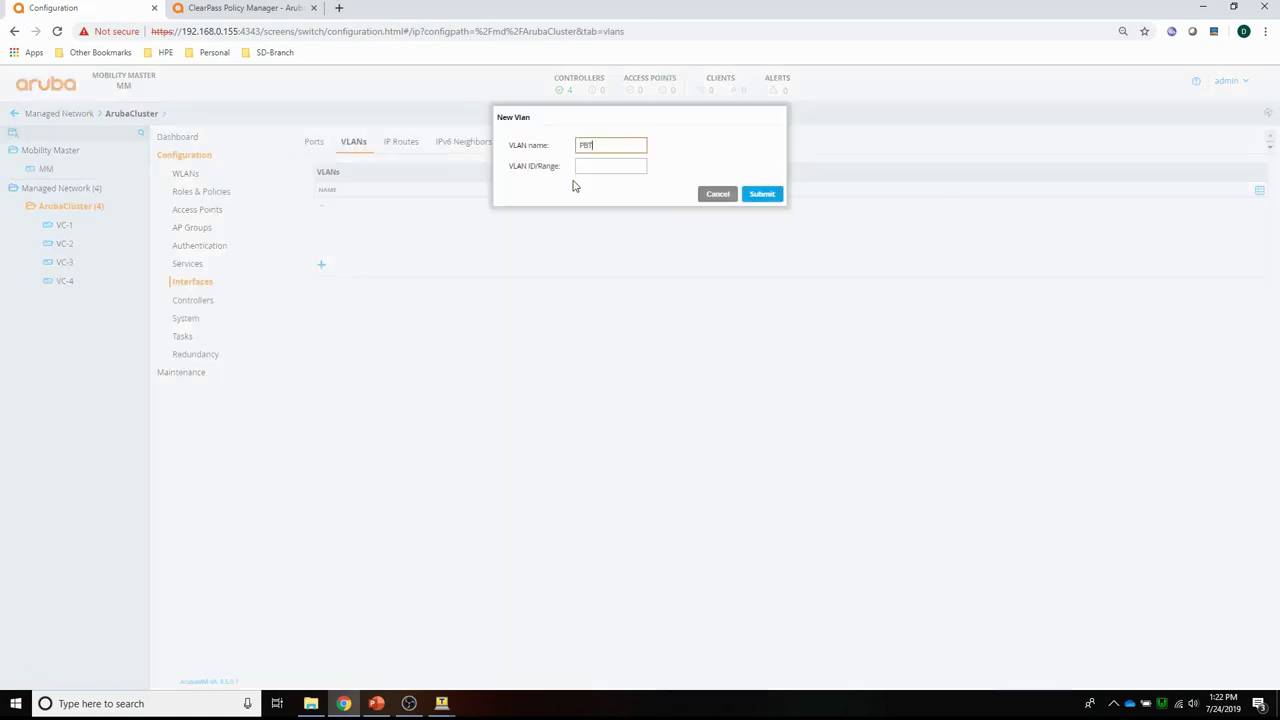
pyautogui.write('-VID100')
pyautogui.press('Tab')
pyautogui.write('100')
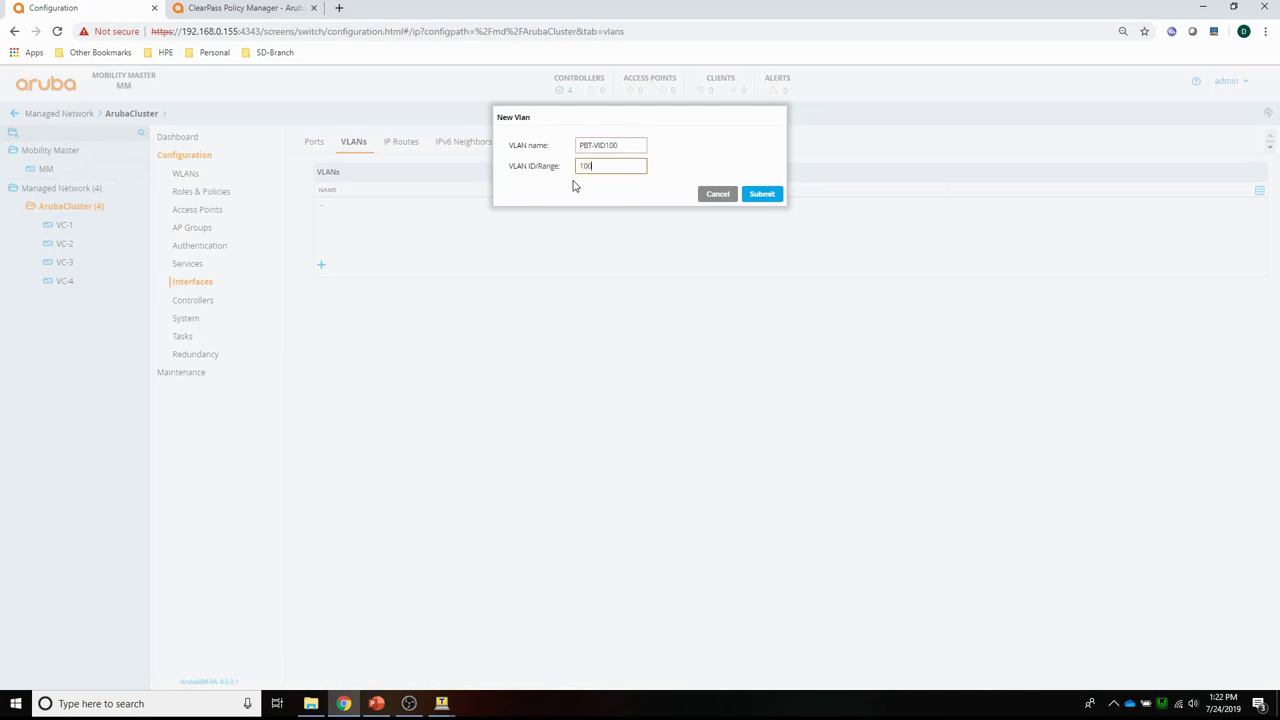
pyautogui.click(759, 194)
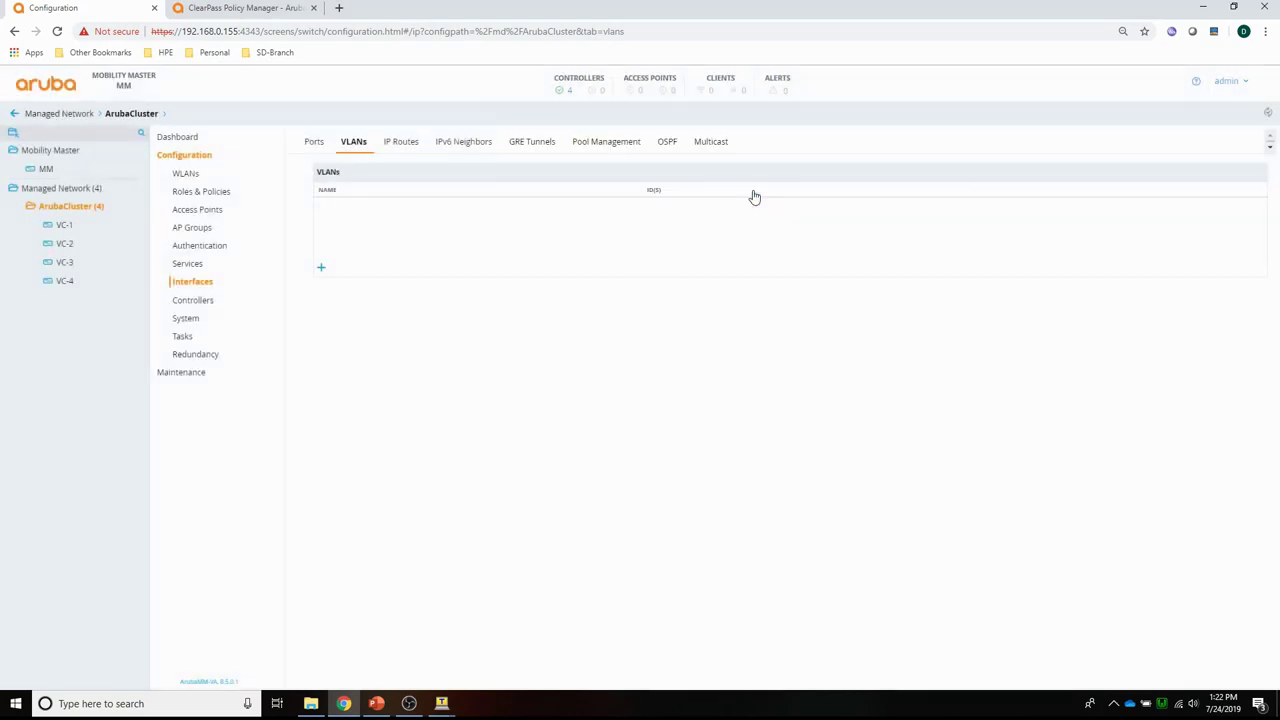
pyautogui.click(345, 207)
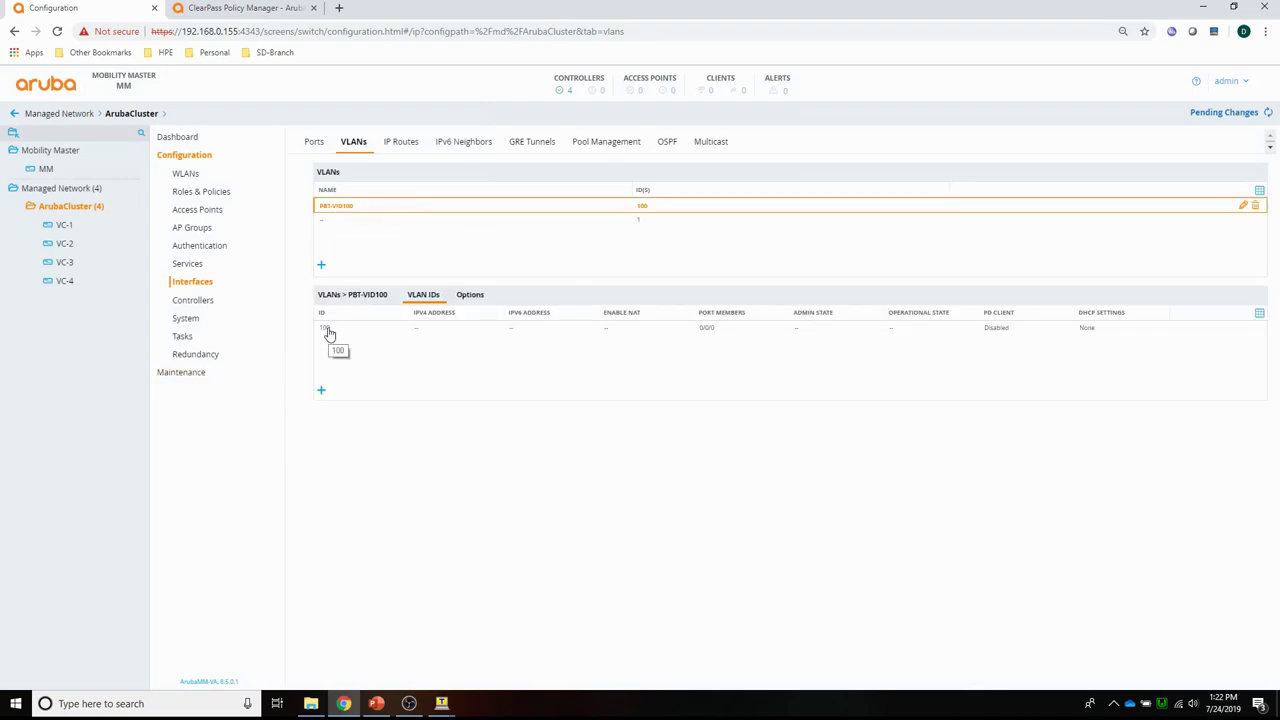
# Set VLAN 100's IPv4 address assignment to DHCP and submit.
pyautogui.click(328, 331)
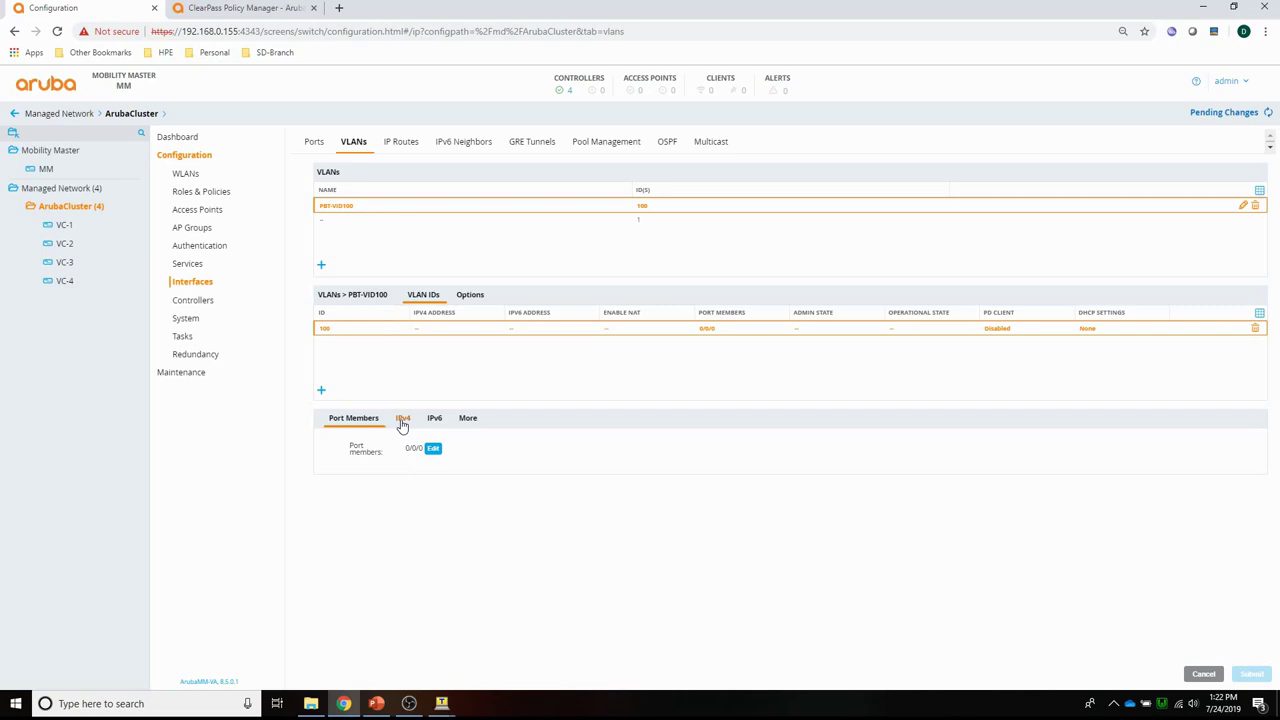
pyautogui.click(402, 420)
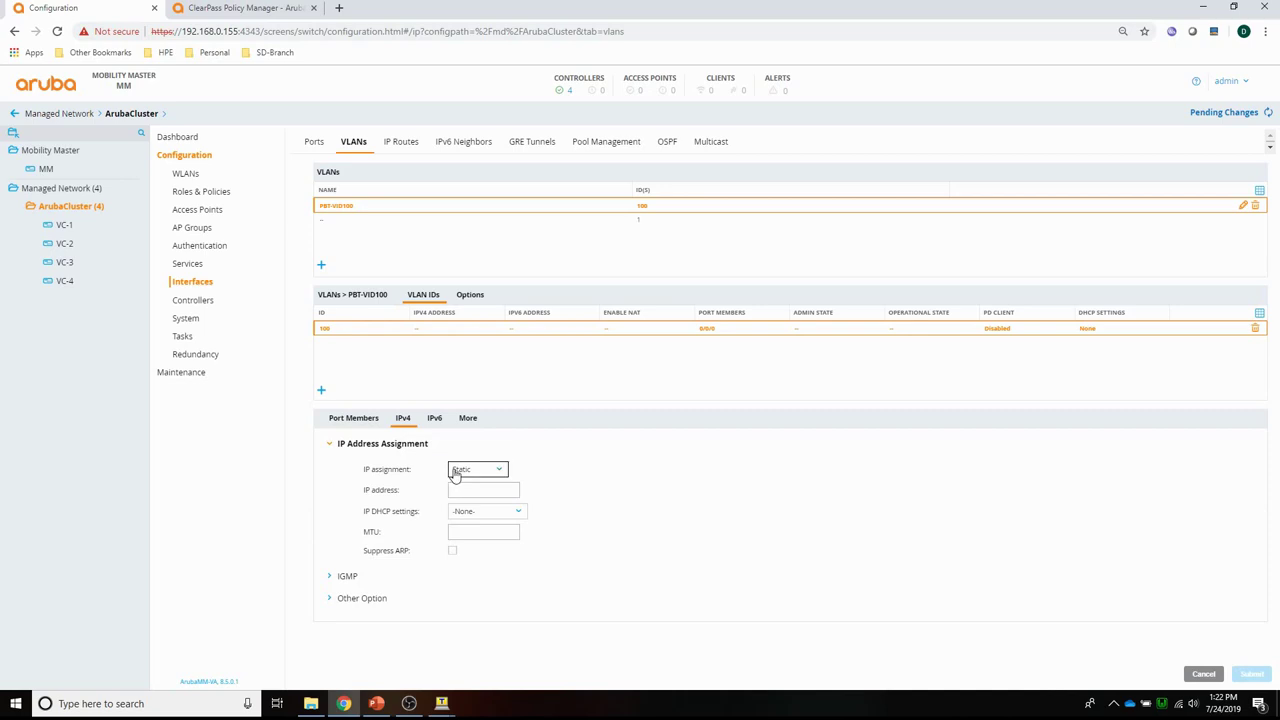
pyautogui.click(456, 474)
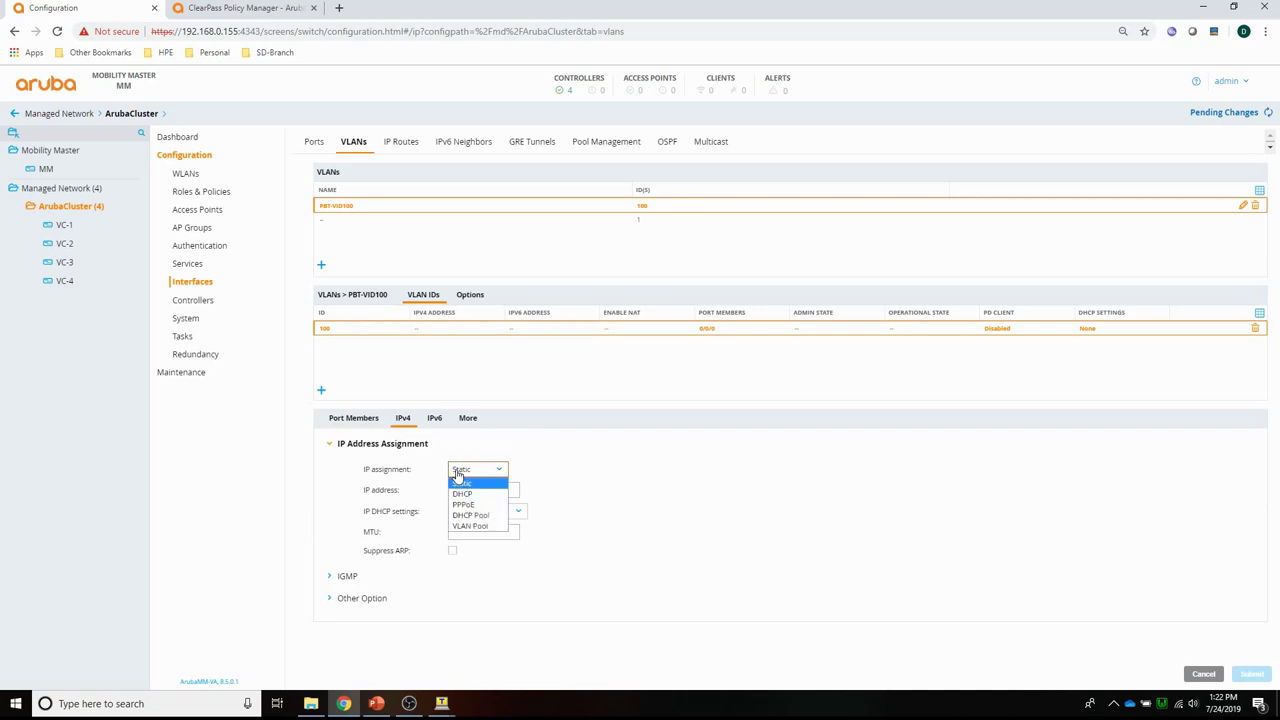
pyautogui.click(460, 492)
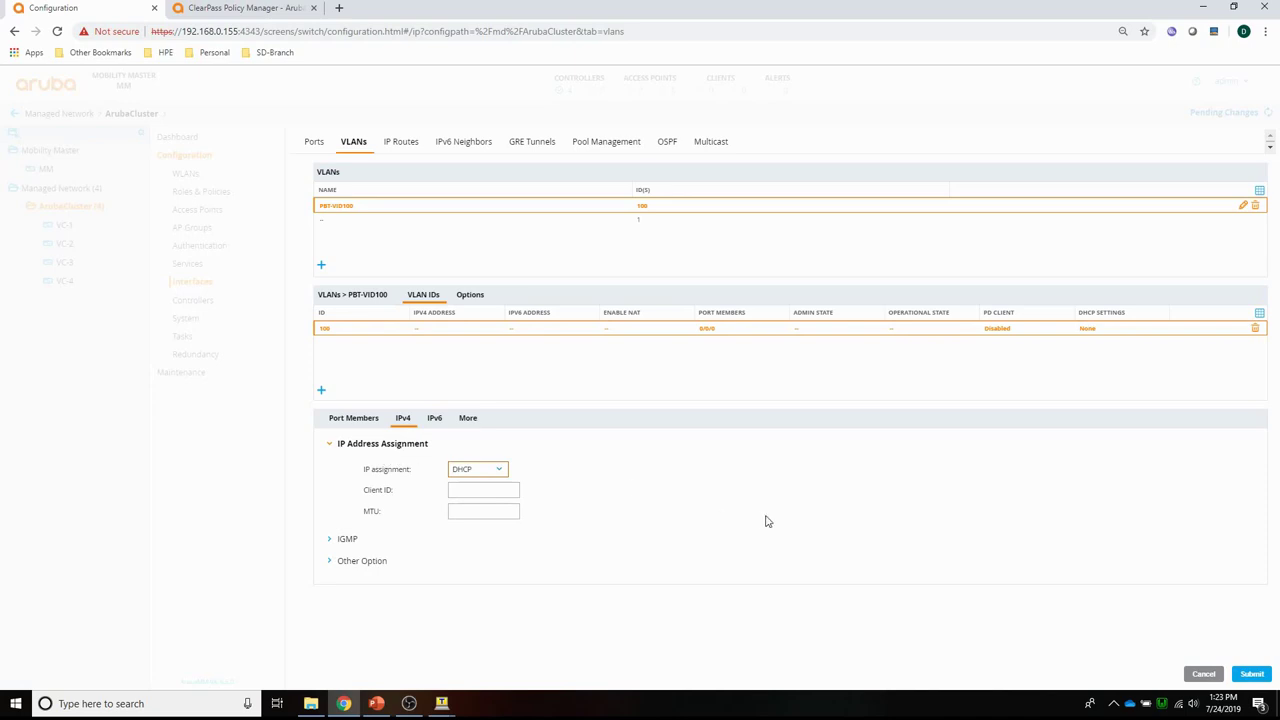
pyautogui.click(1252, 674)
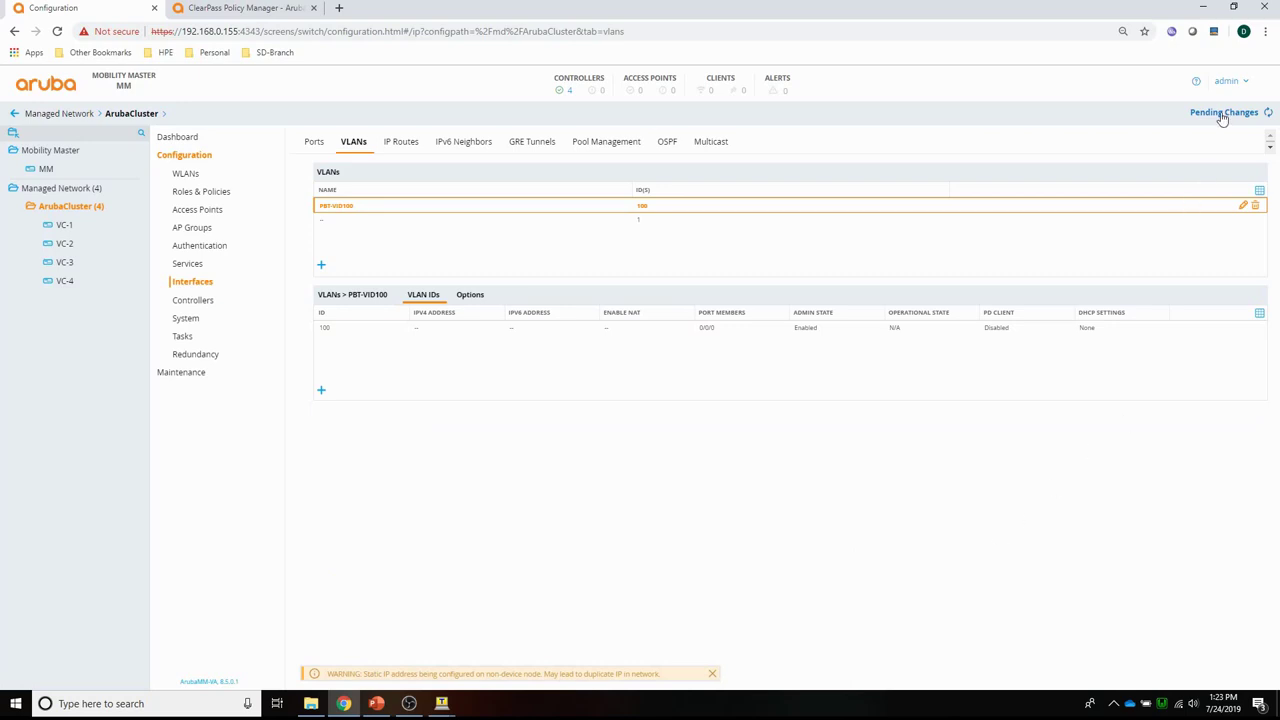
# Deploy the pending VLAN change to all four controllers, VC-1 through VC-4.
pyautogui.click(1222, 117)
pyautogui.click(815, 210)
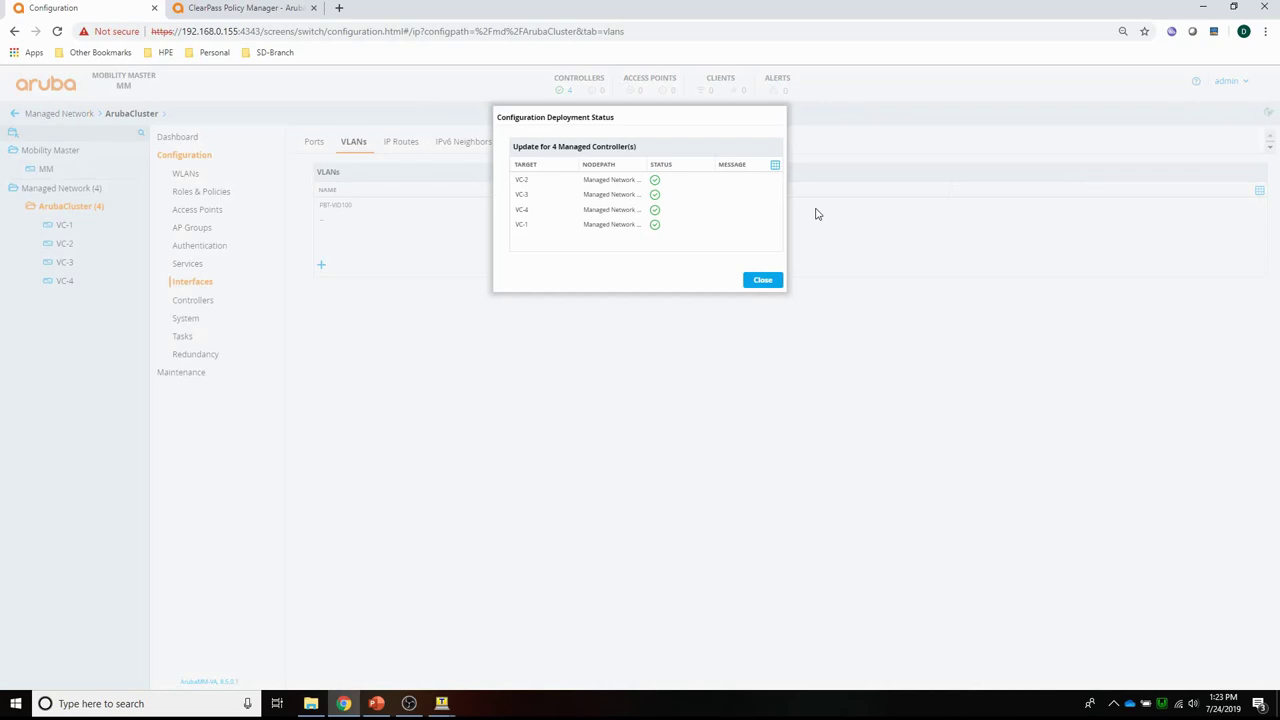
pyautogui.click(762, 281)
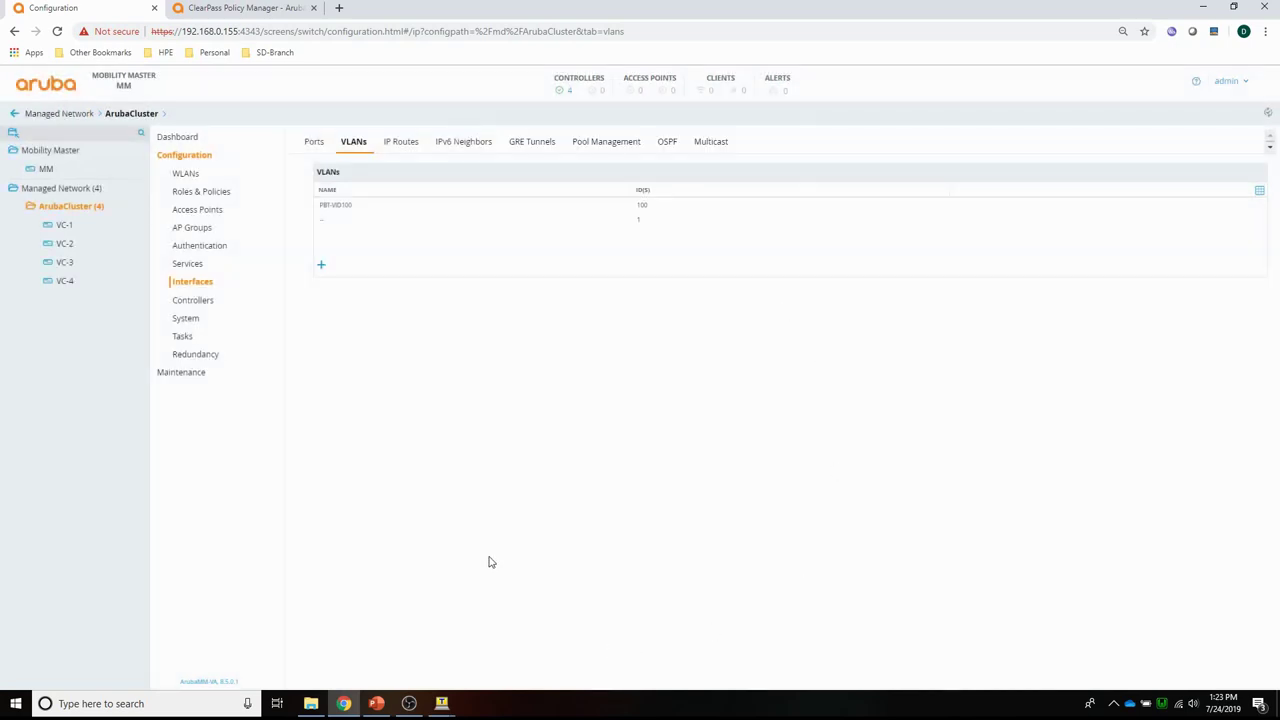
pyautogui.click(448, 691)
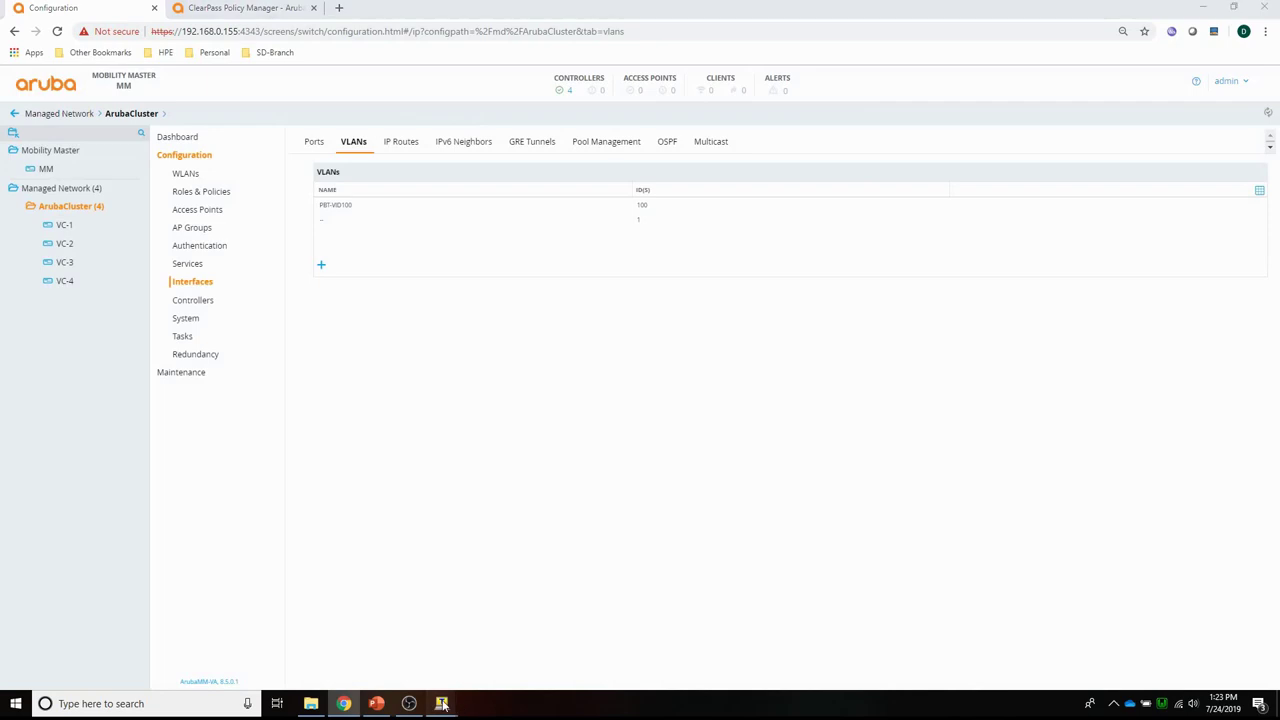
# Run 'show ip interface brief' on VC-1 to confirm VLAN 100 has 10.100.1.11.
pyautogui.click(480, 665)
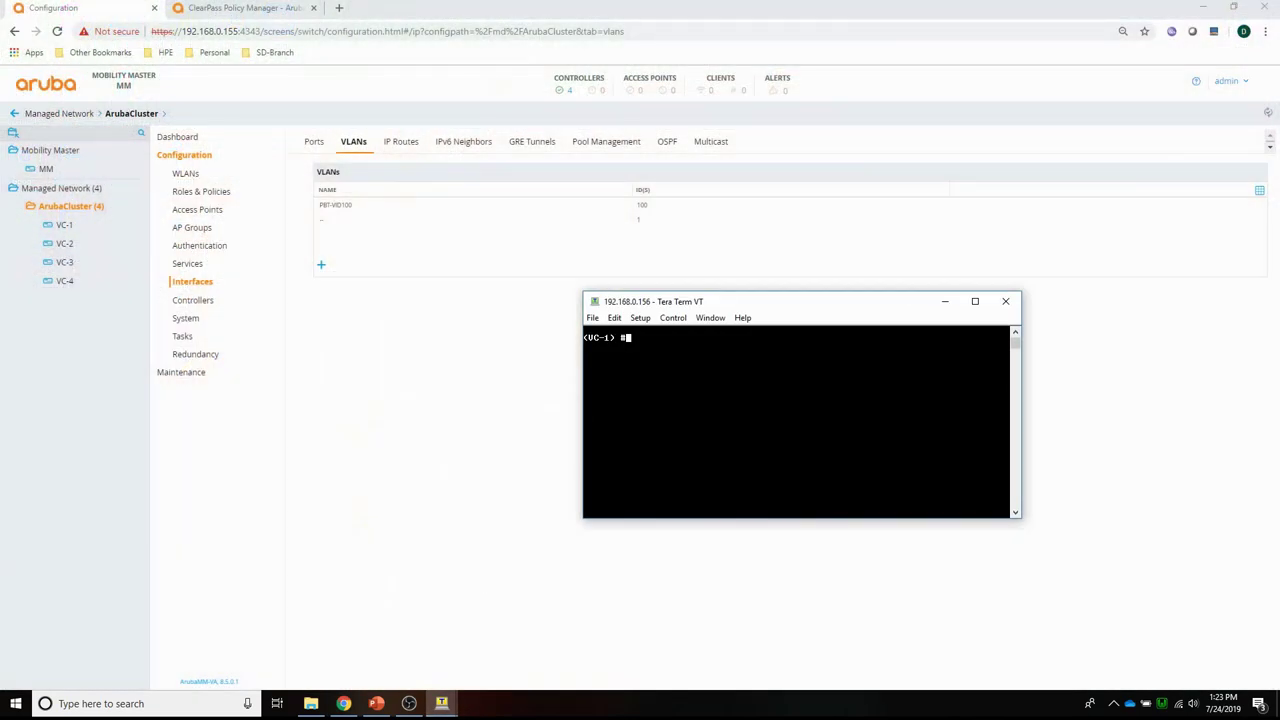
pyautogui.press('Return')
pyautogui.press('Return')
pyautogui.press('Return')
pyautogui.moveTo(751, 303); pyautogui.dragTo(629, 261)
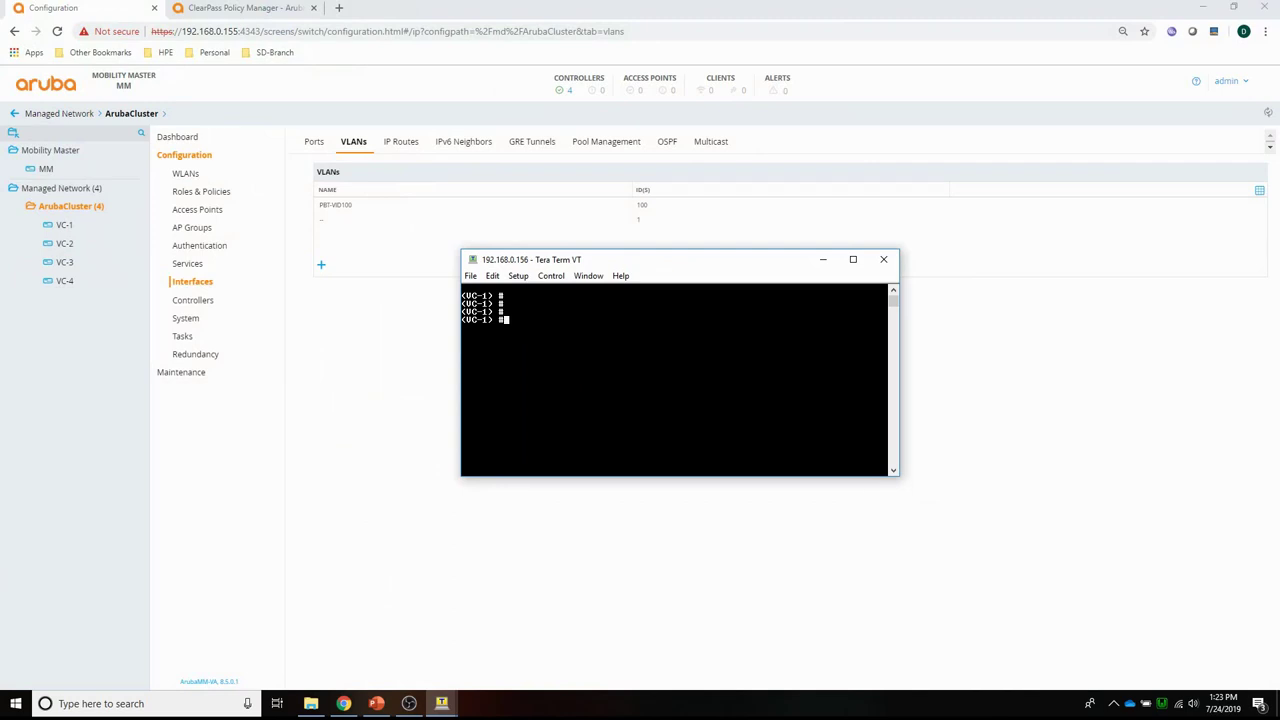
pyautogui.write('show ')
pyautogui.write('ip?')
pyautogui.write('int')
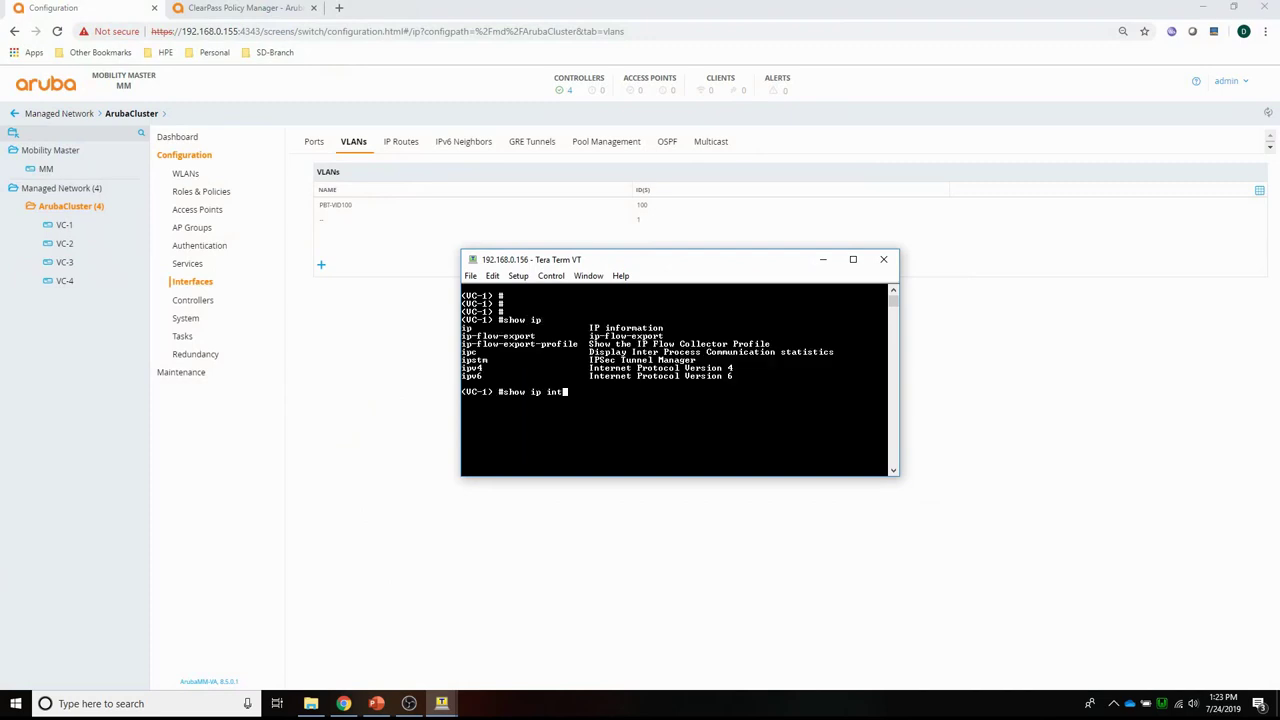
pyautogui.write('erface brief')
pyautogui.press('Return')
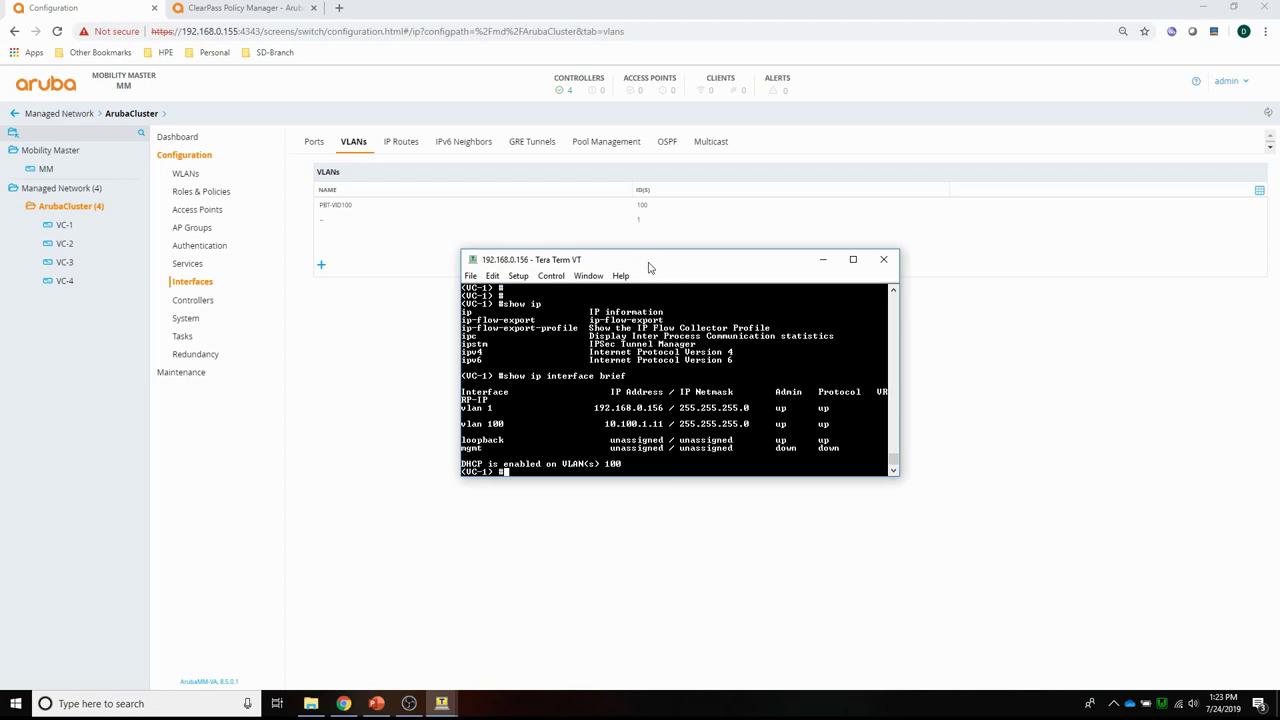
pyautogui.moveTo(647, 265); pyautogui.dragTo(910, 414)
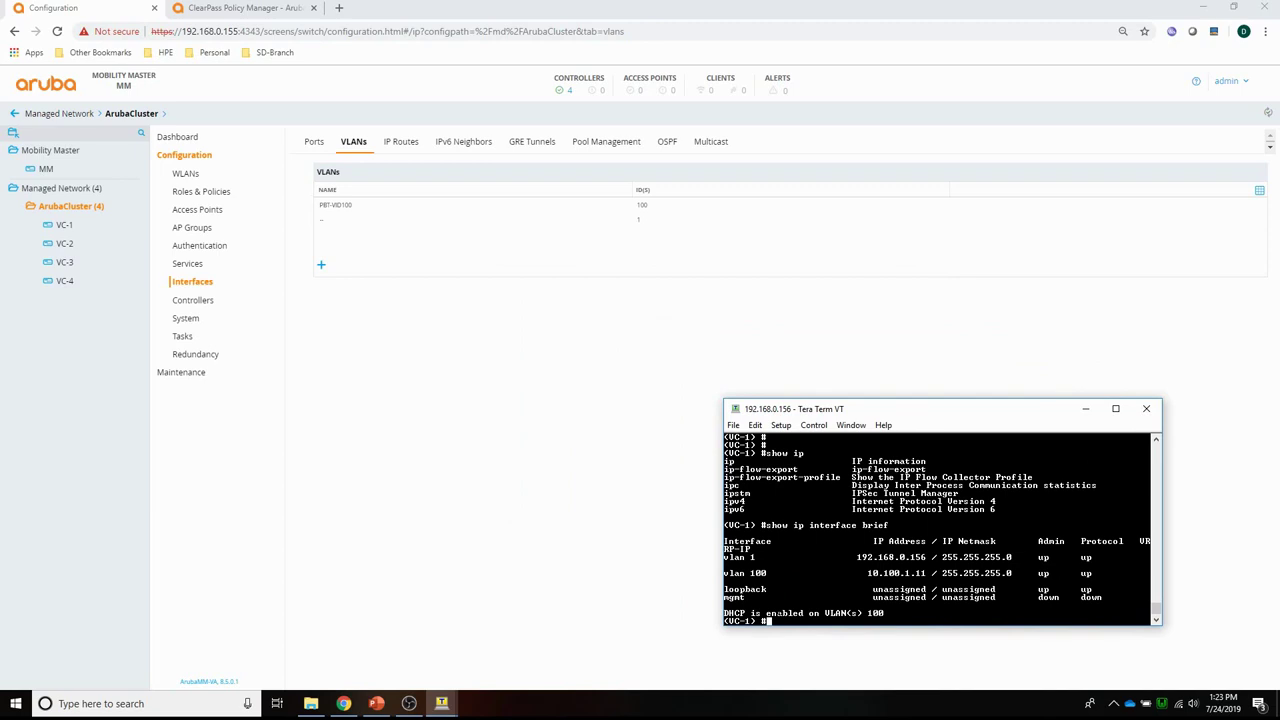
# Rerun 'show tunneled-node-server state' on the COM11 switch to see port 1 Complete.
pyautogui.click(438, 700)
pyautogui.click(430, 683)
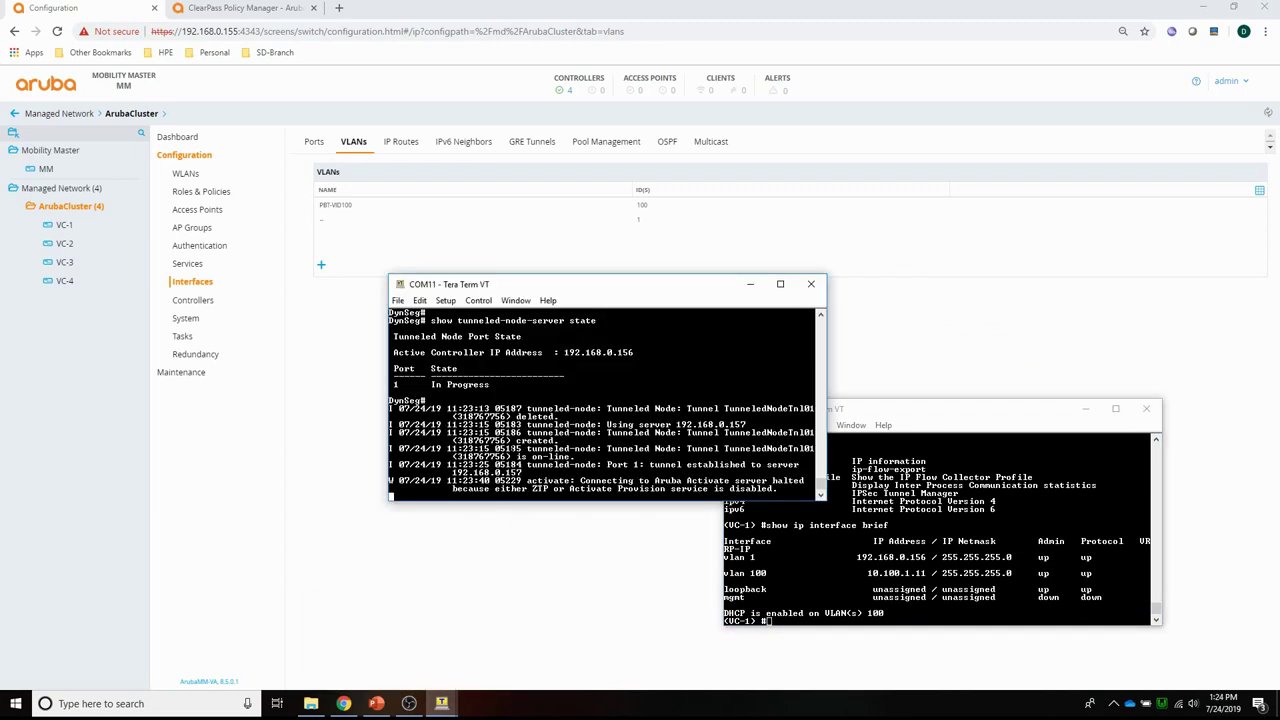
pyautogui.press('Return')
pyautogui.press('Return')
pyautogui.press('Return')
pyautogui.press('Return')
pyautogui.press('Return')
pyautogui.press('Return')
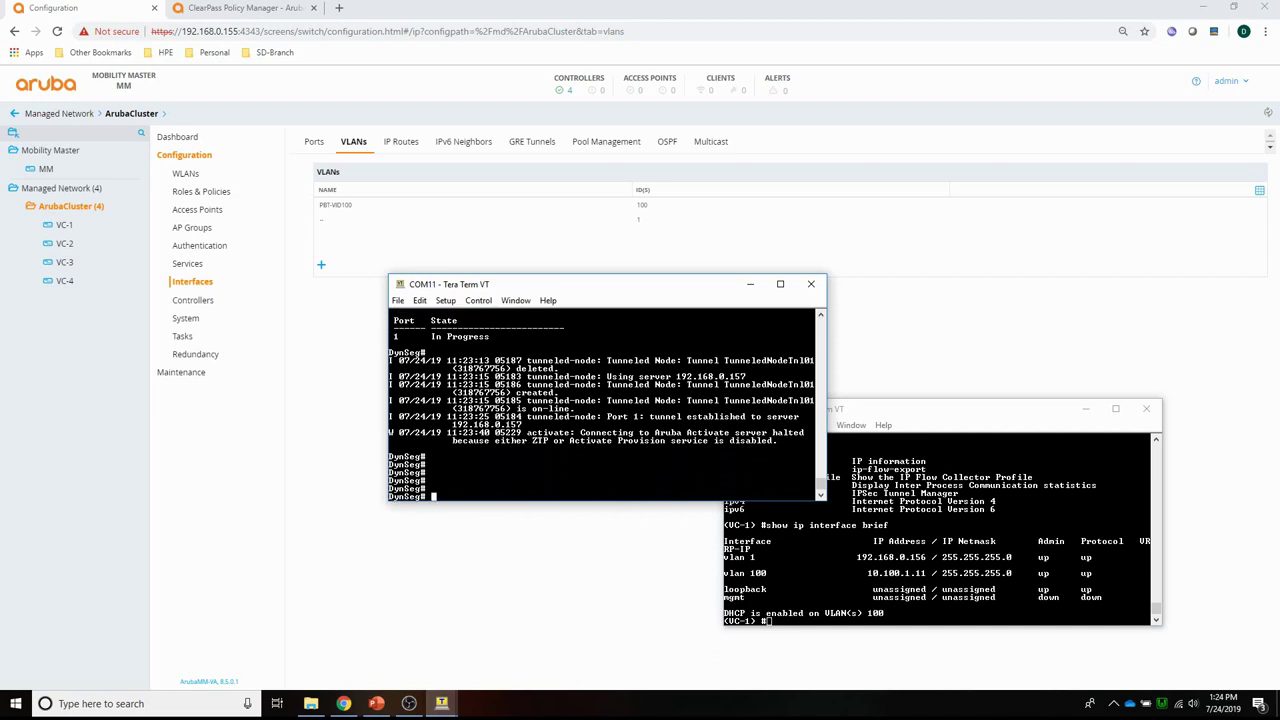
pyautogui.hotkey('alt', 'v')
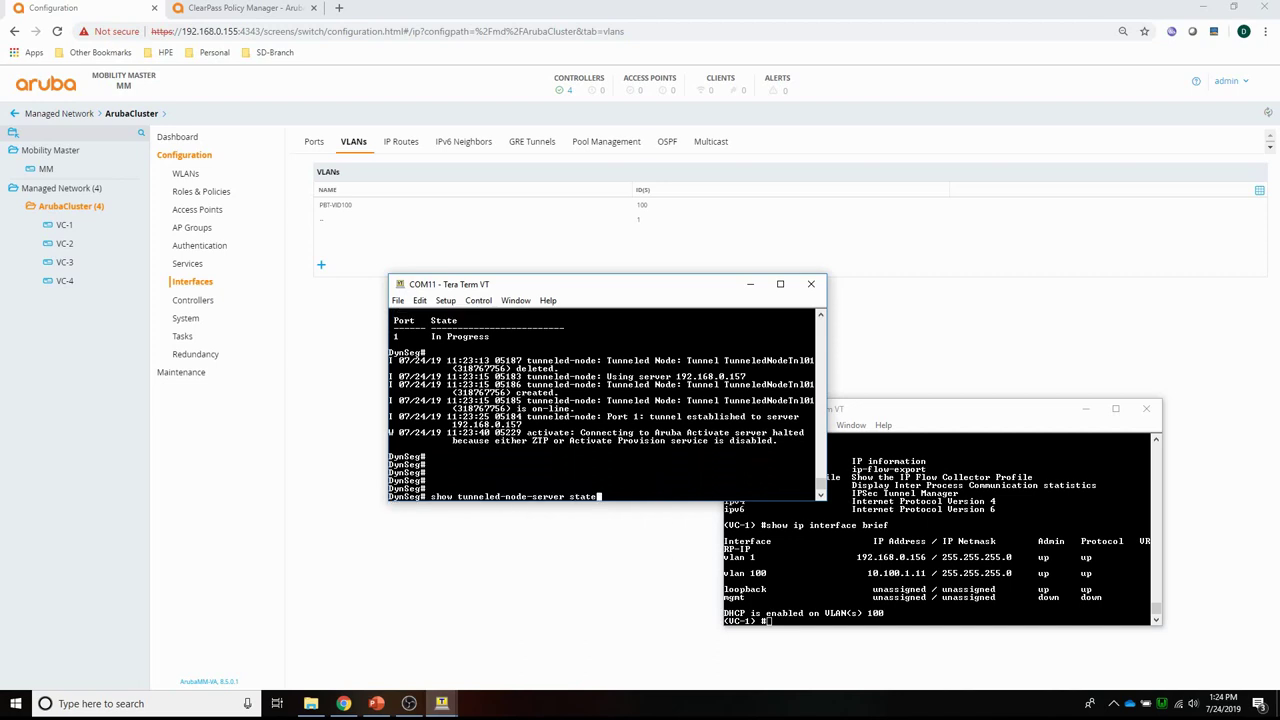
pyautogui.press('Return')
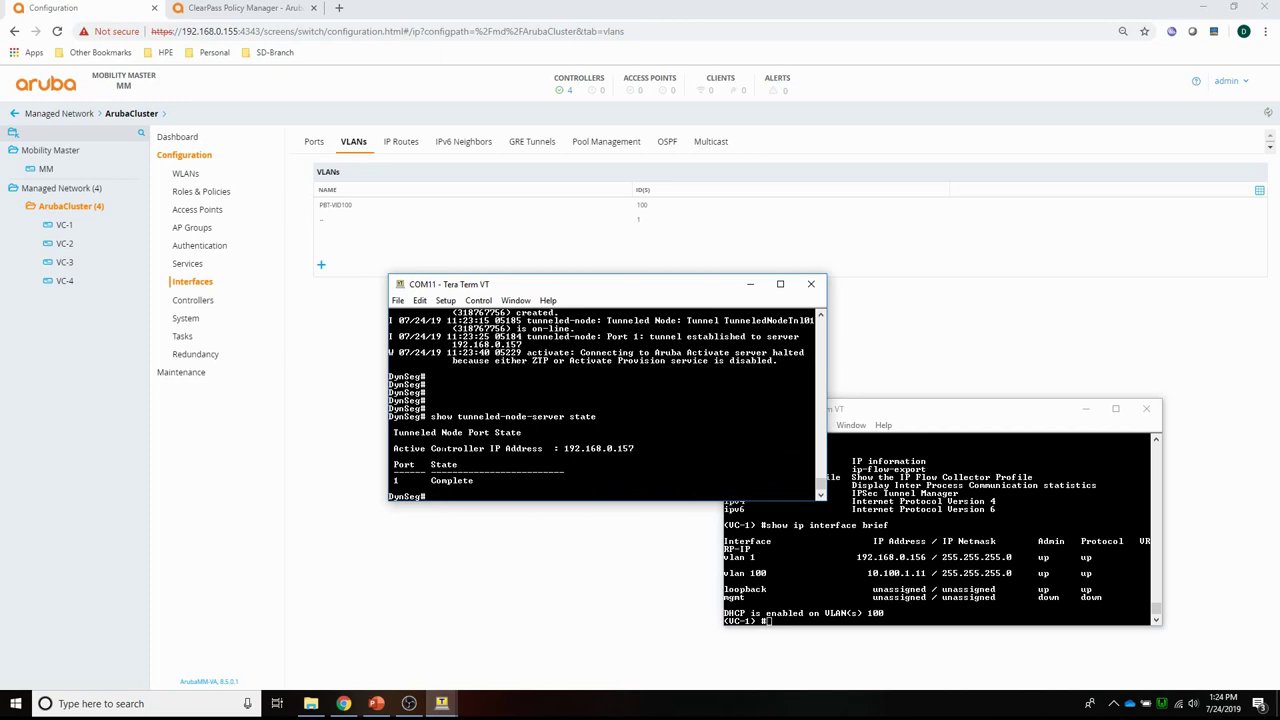
pyautogui.click(654, 33)
pyautogui.click(654, 33)
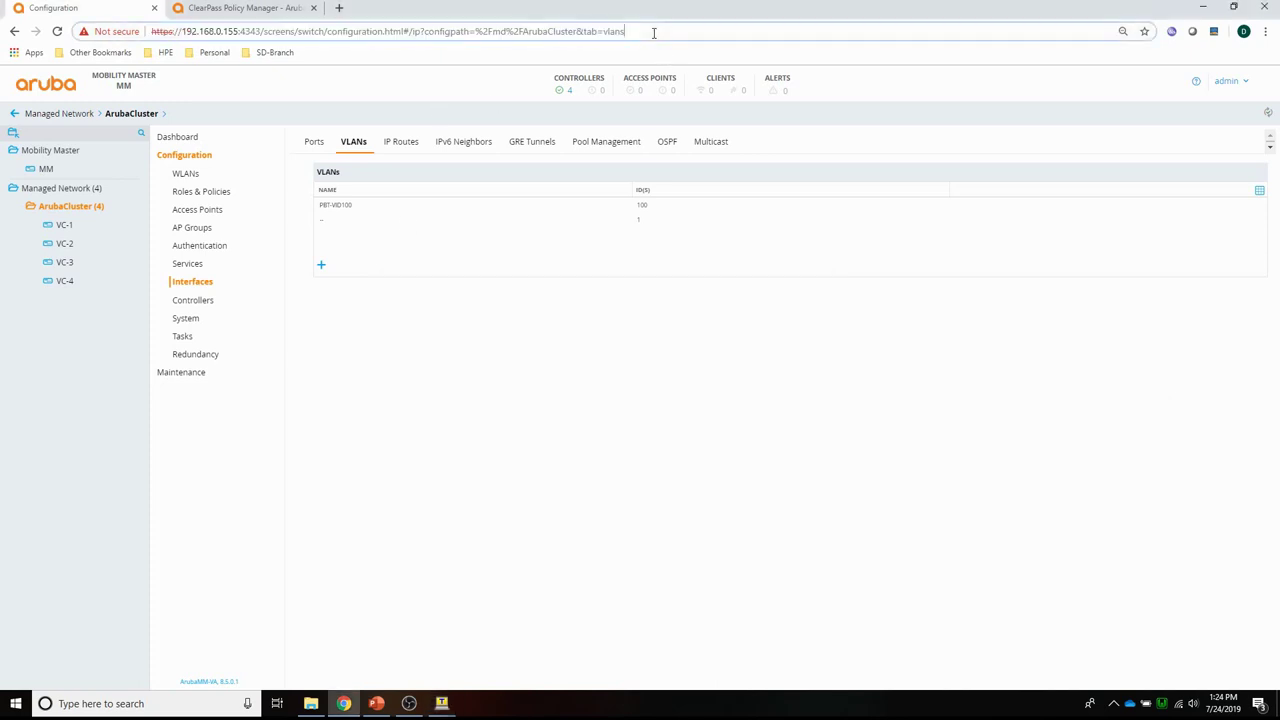
# Reload the page and select the wired client 10.100.1.15 in the clients list.
pyautogui.press('Return')
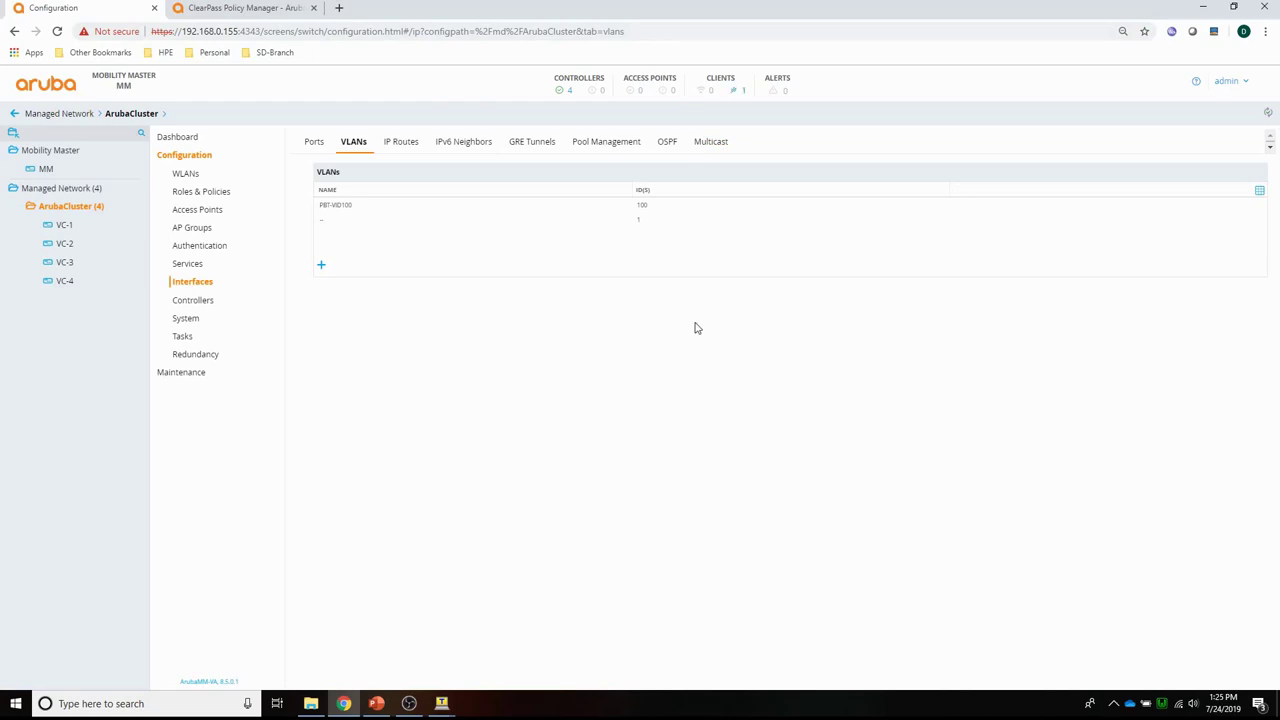
pyautogui.click(744, 97)
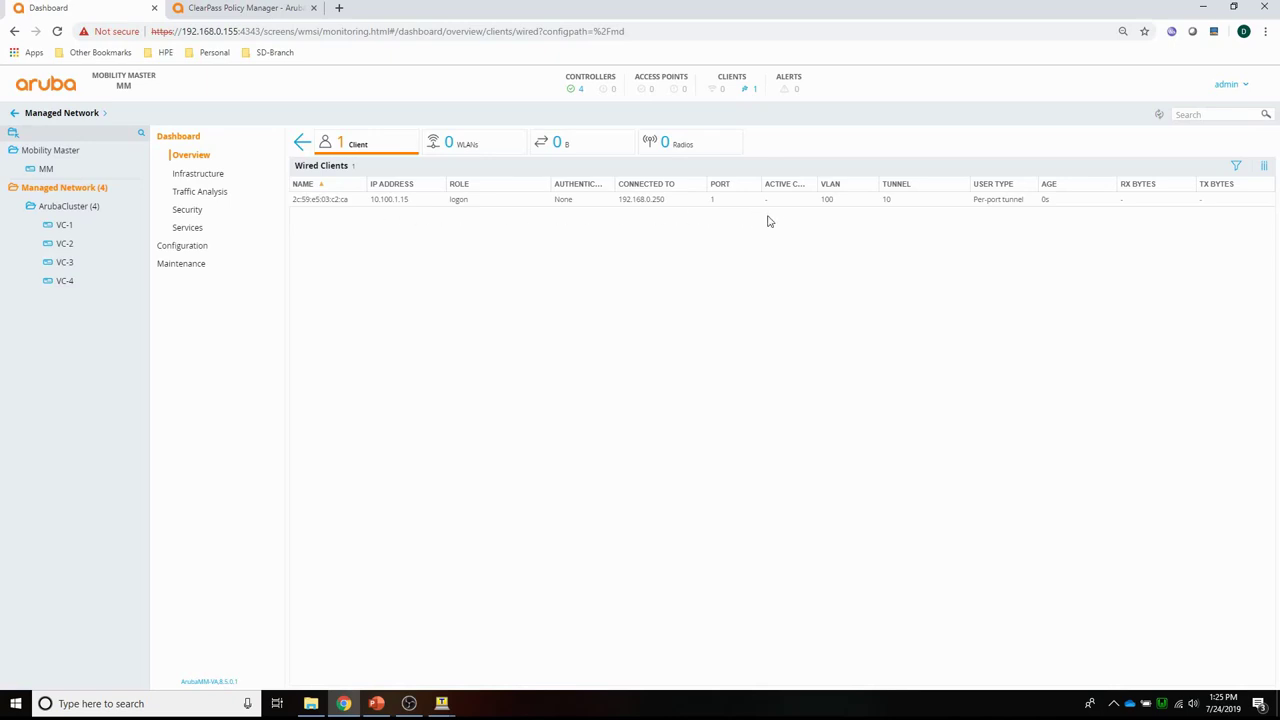
pyautogui.click(363, 208)
# Add the MAC address column to the Wired Clients table.
pyautogui.click(1265, 167)
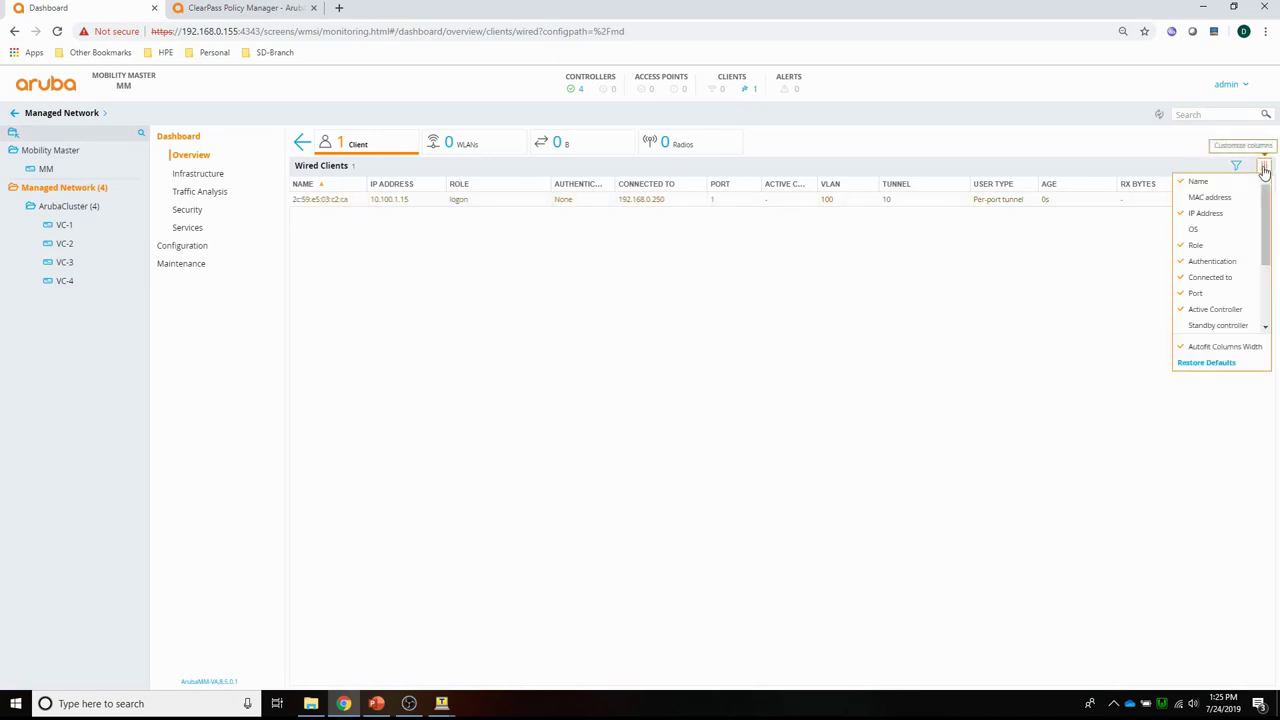
pyautogui.scroll(-2, 1219, 286)
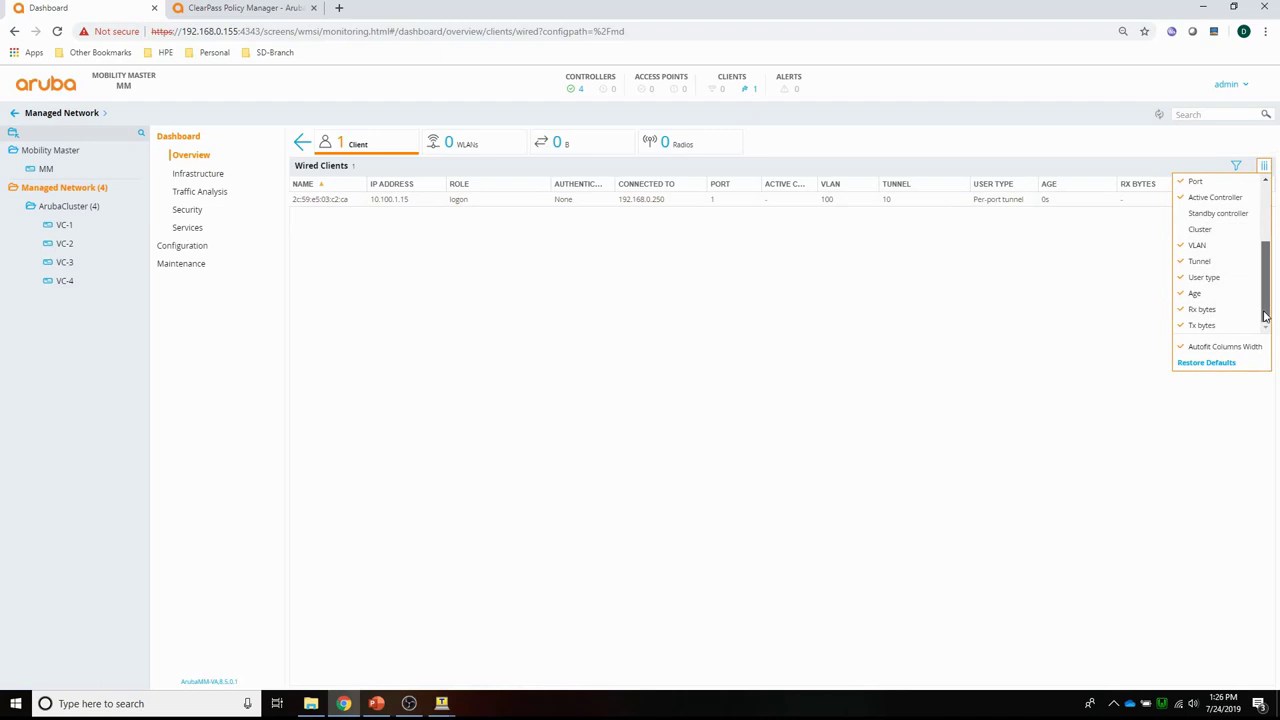
pyautogui.moveTo(1265, 305); pyautogui.dragTo(1271, 248)
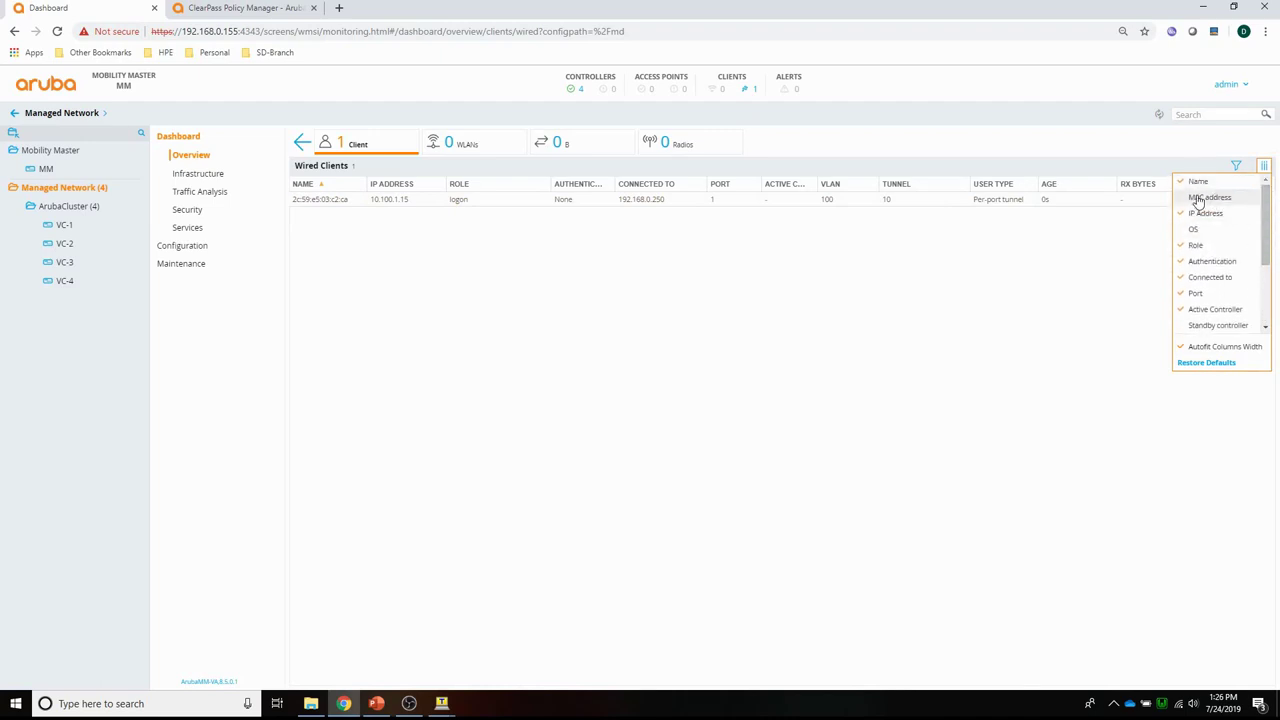
pyautogui.click(1196, 200)
pyautogui.click(1101, 381)
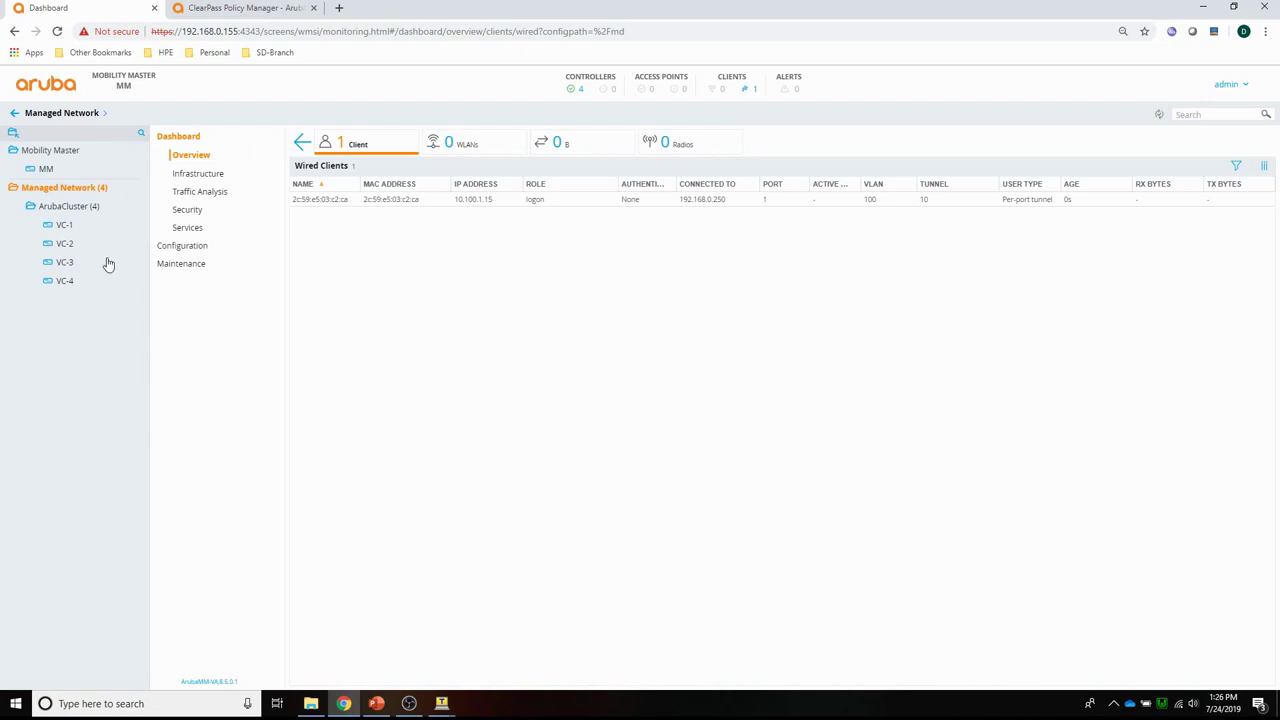
# Open the AAA Profiles list under ArubaCluster's Authentication configuration.
pyautogui.click(65, 210)
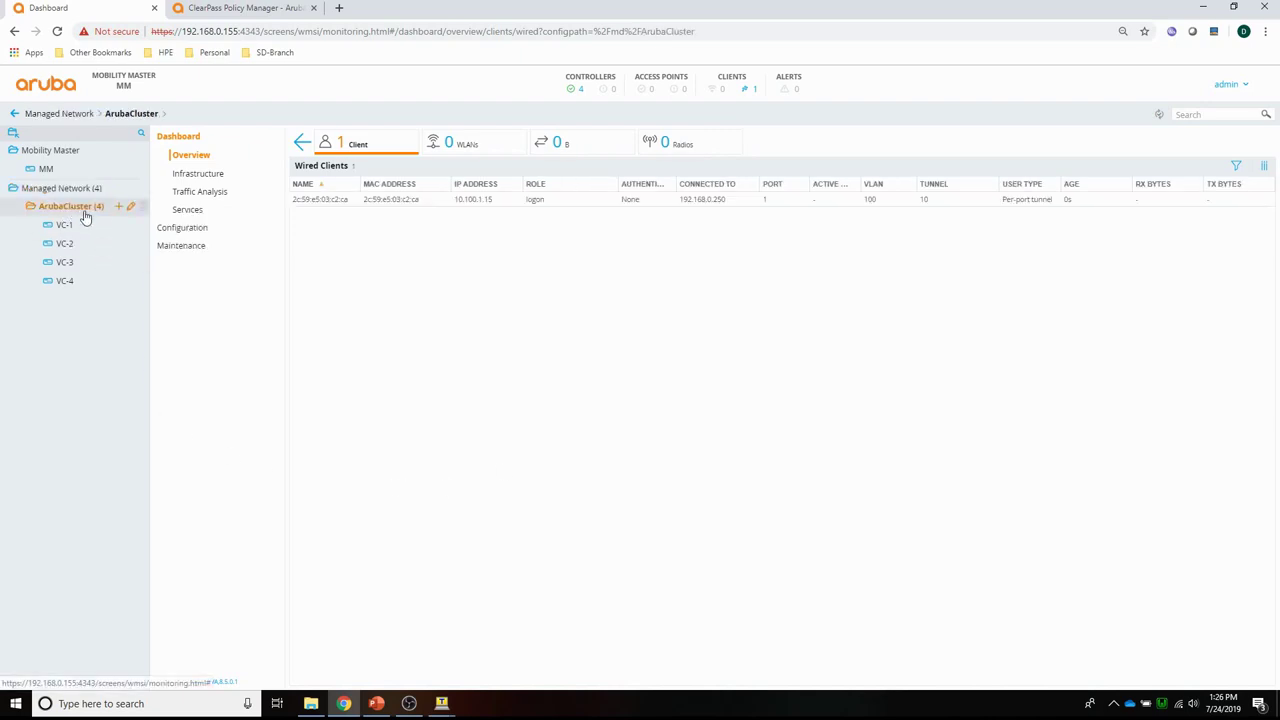
pyautogui.click(182, 230)
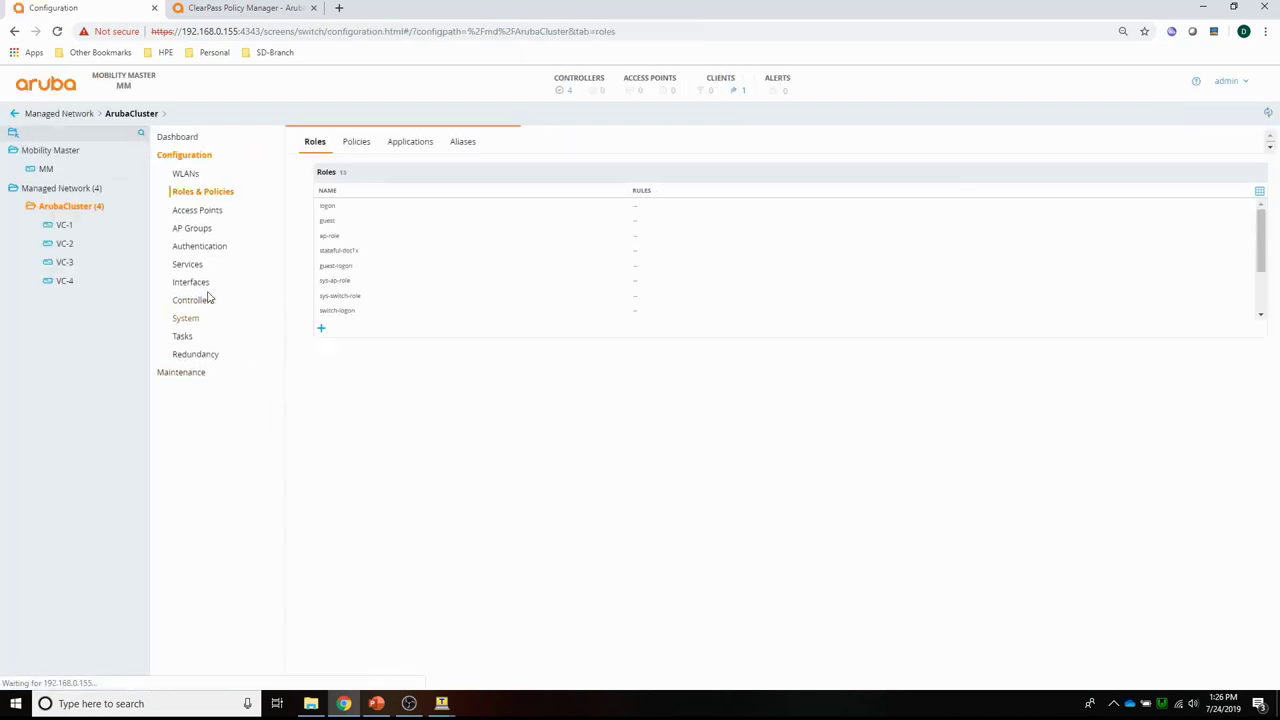
pyautogui.click(195, 248)
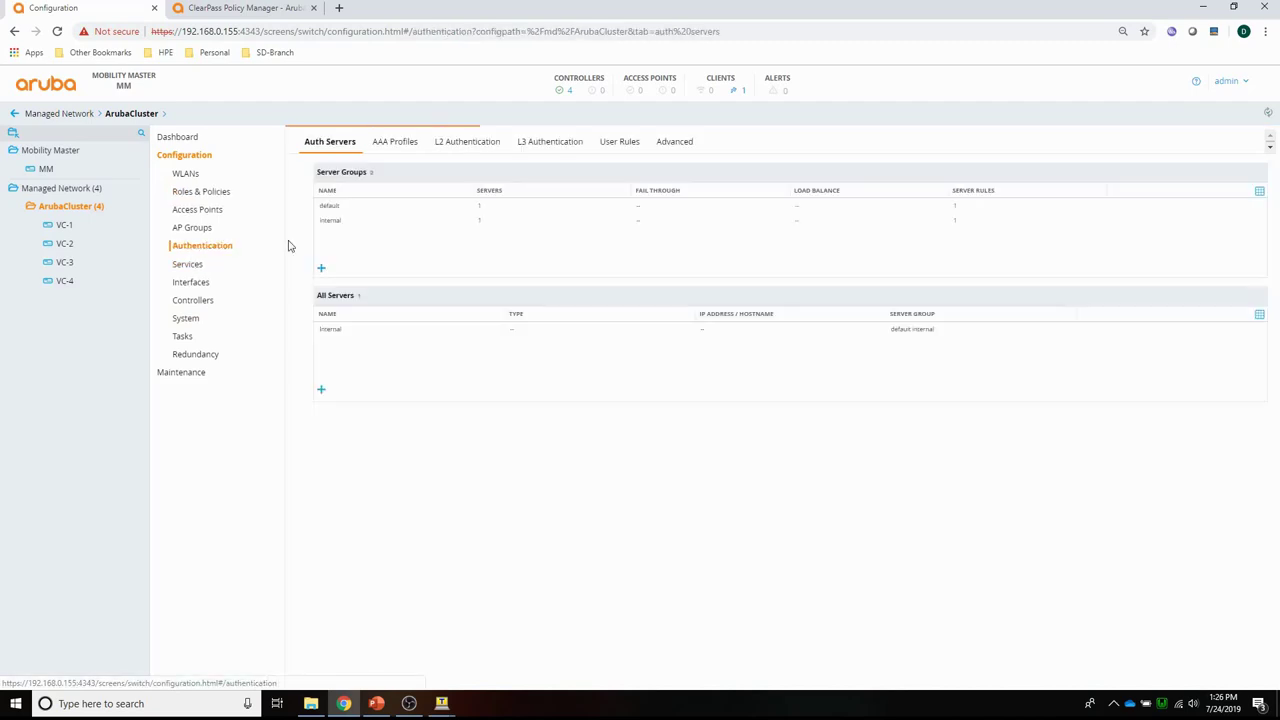
pyautogui.click(394, 145)
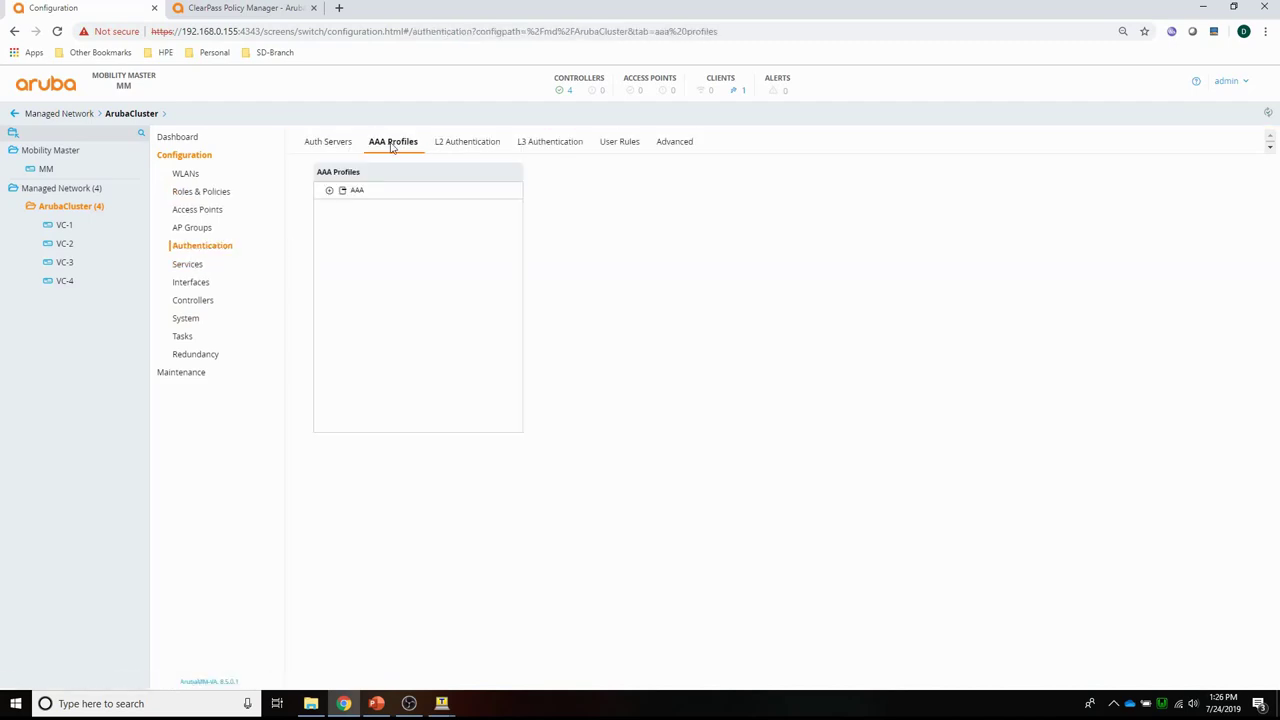
pyautogui.click(354, 192)
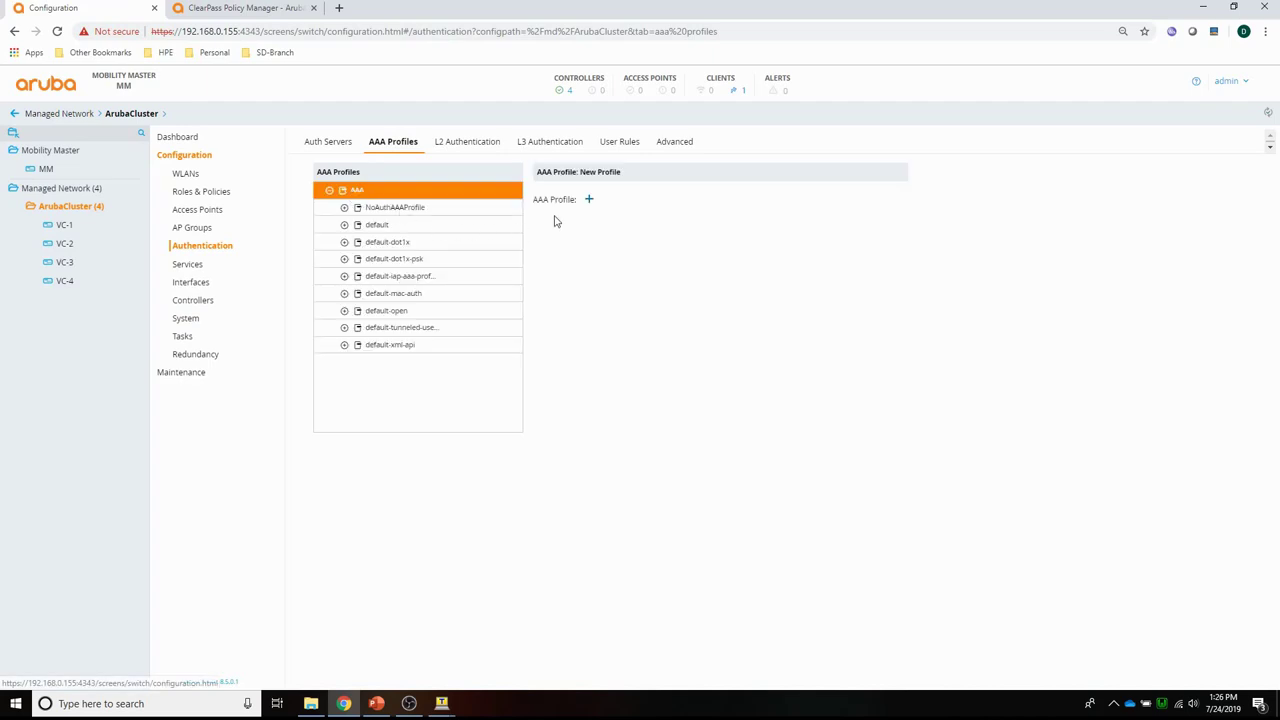
# Create AAA profile PBT-AllowAll with initial role authenticated.
pyautogui.click(589, 201)
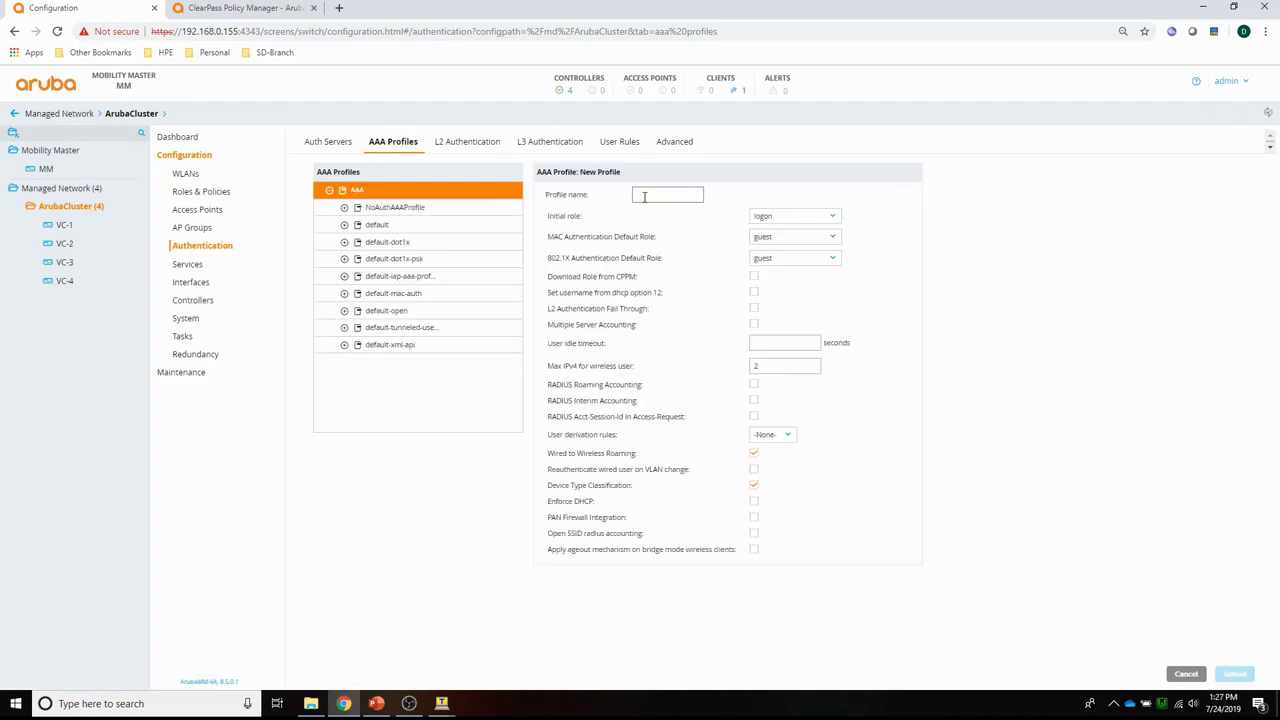
pyautogui.write('PE')
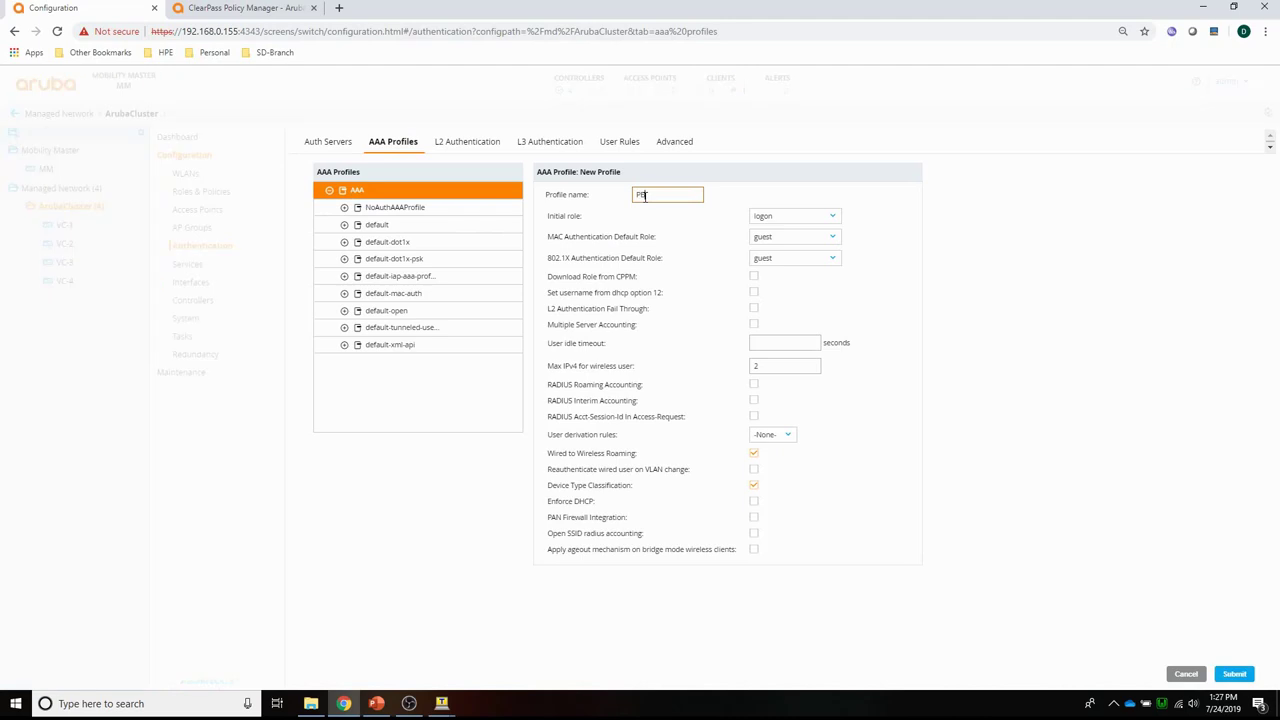
pyautogui.write('F-4llowAll')
pyautogui.click(785, 226)
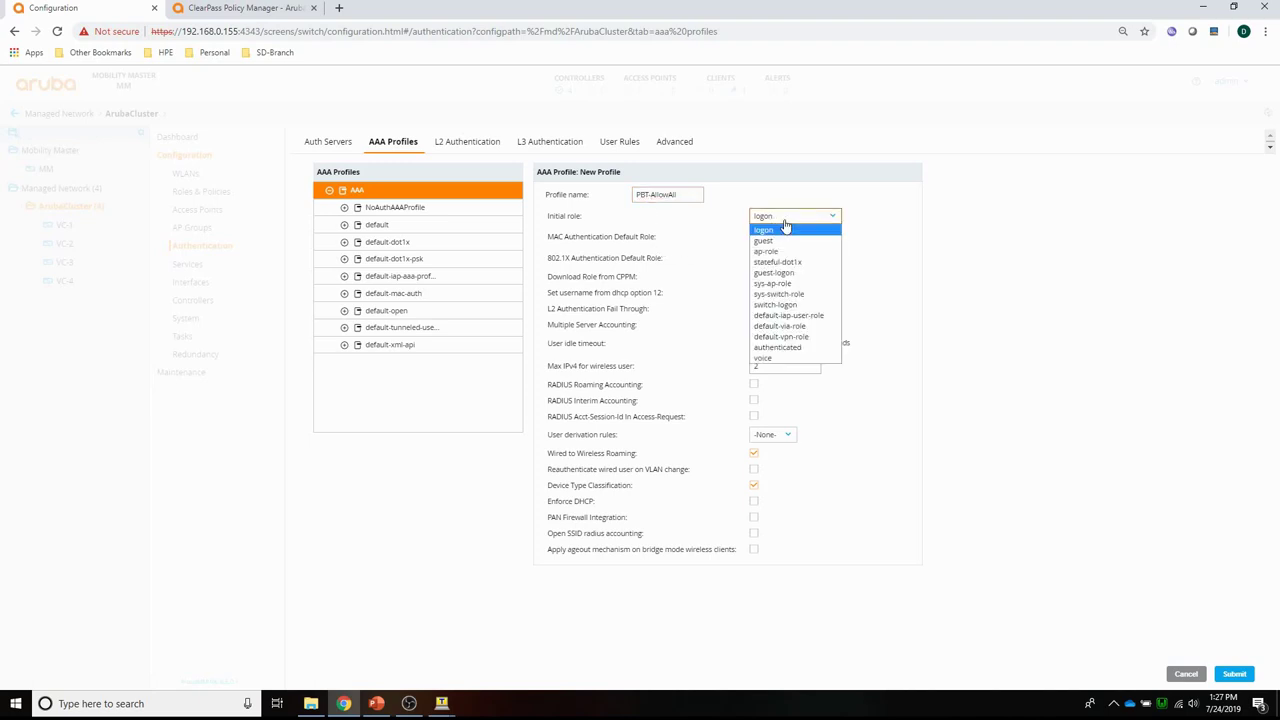
pyautogui.click(786, 345)
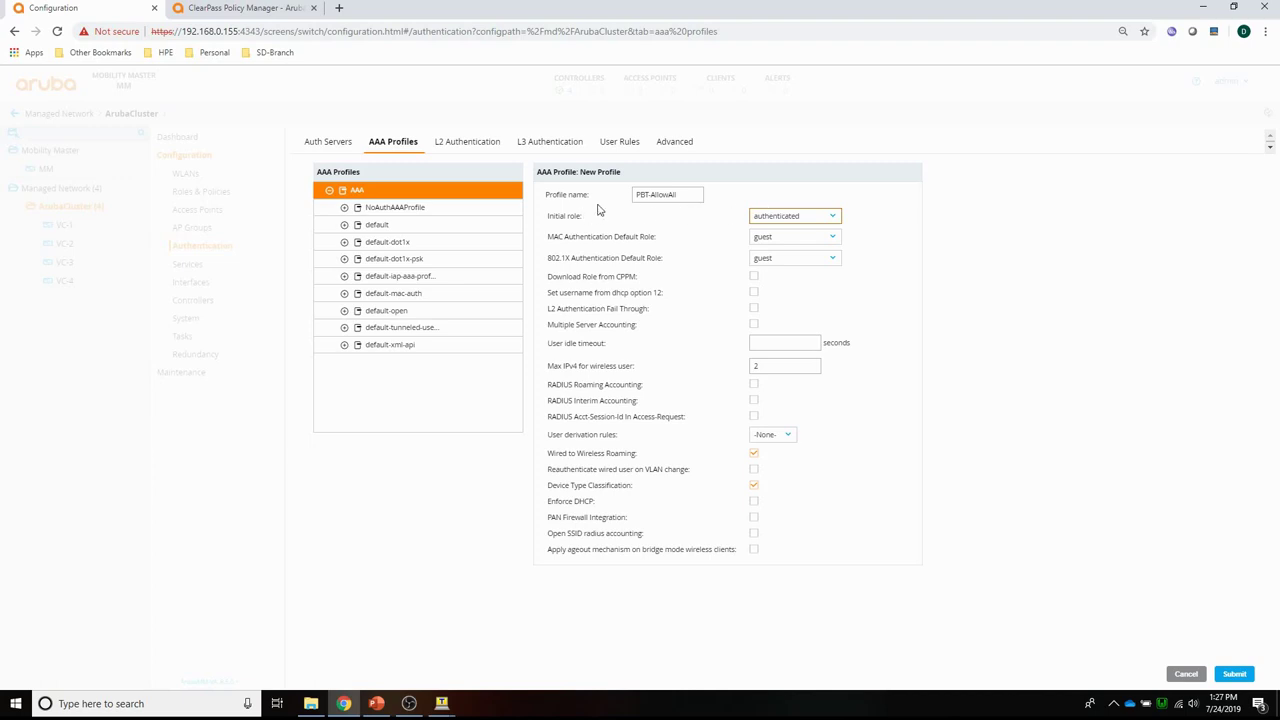
pyautogui.click(1236, 674)
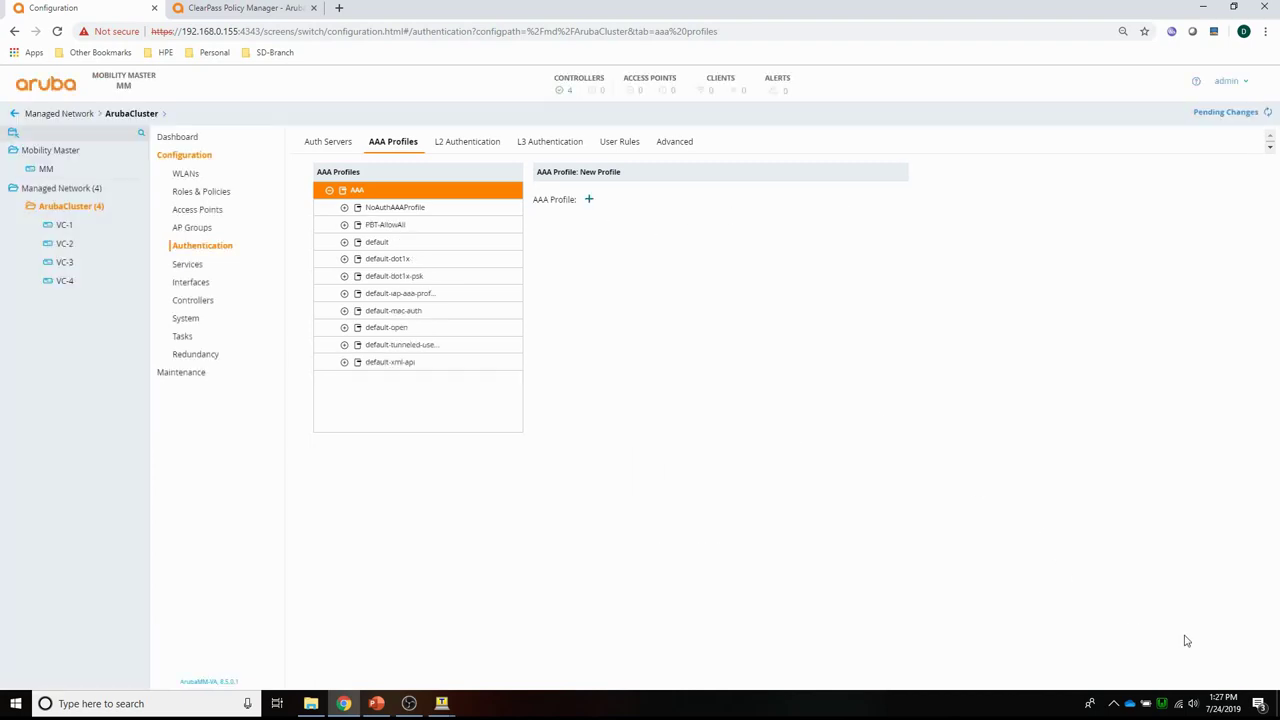
# Deploy the new AAA profile to the cluster's four controllers.
pyautogui.click(1218, 114)
pyautogui.click(822, 209)
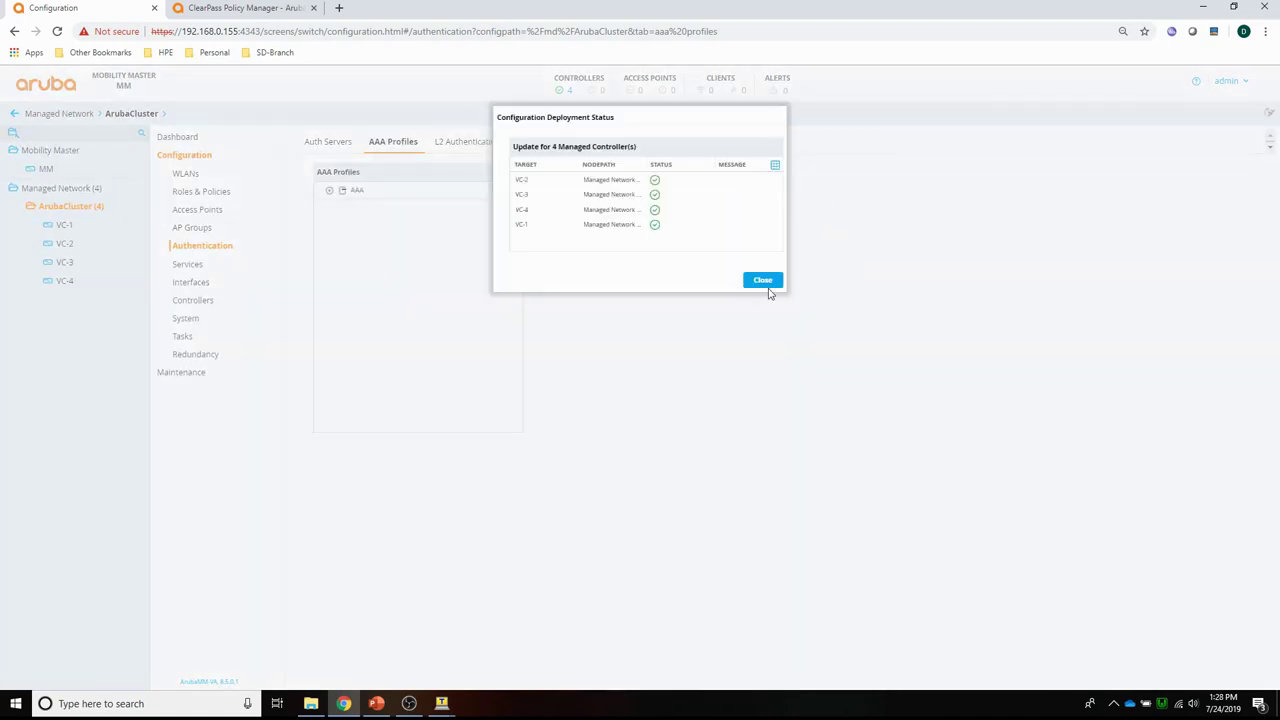
pyautogui.click(763, 281)
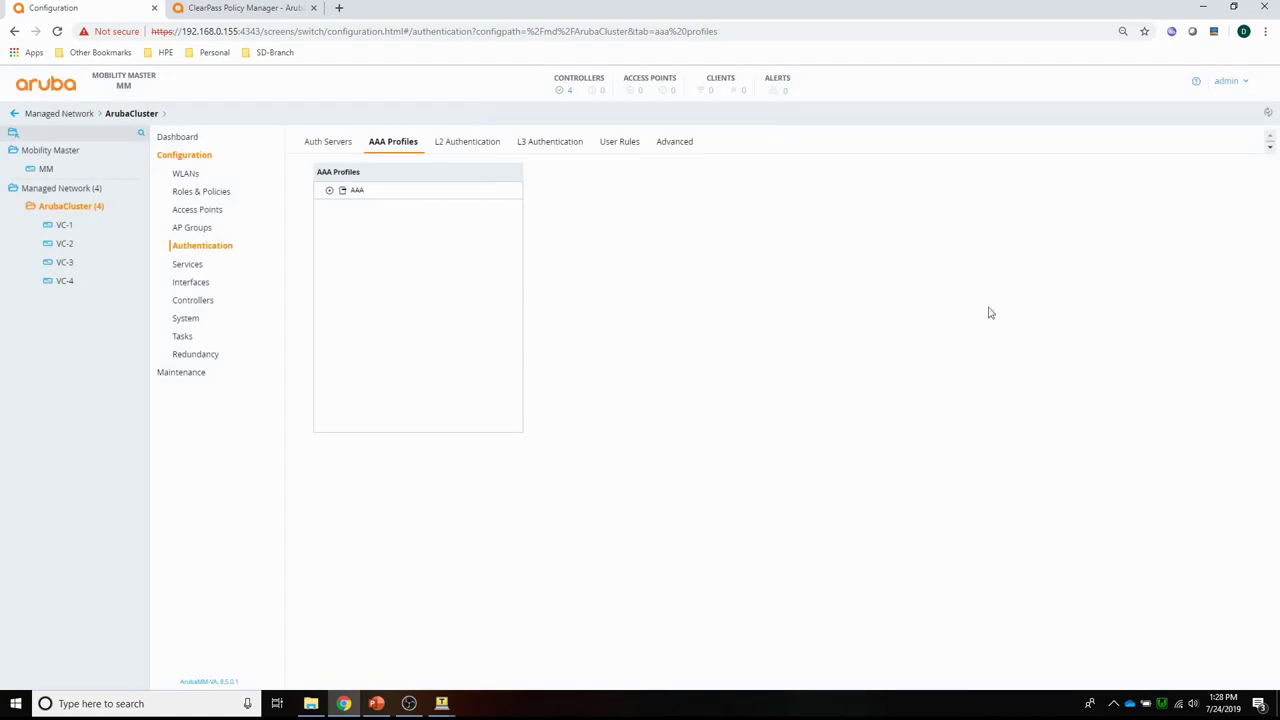
# Set VLAN 100's Wired LAN profile to PBT-AllowAll and submit.
pyautogui.click(185, 283)
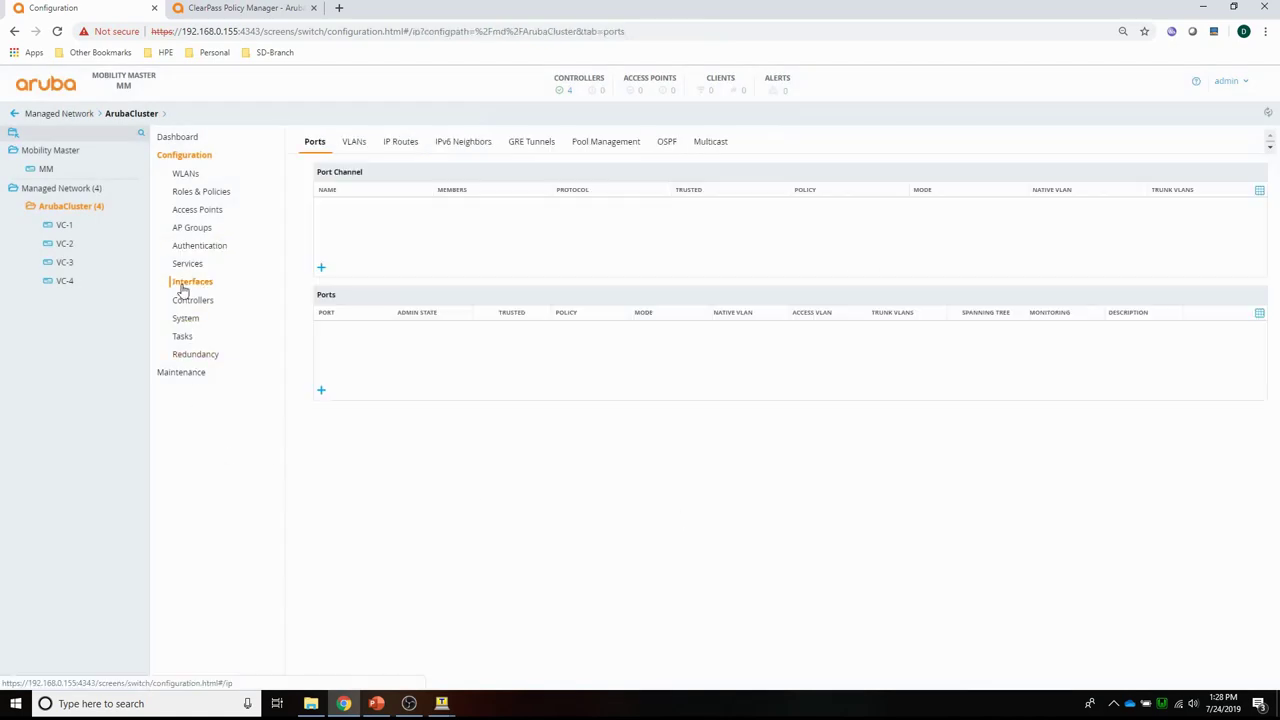
pyautogui.click(354, 146)
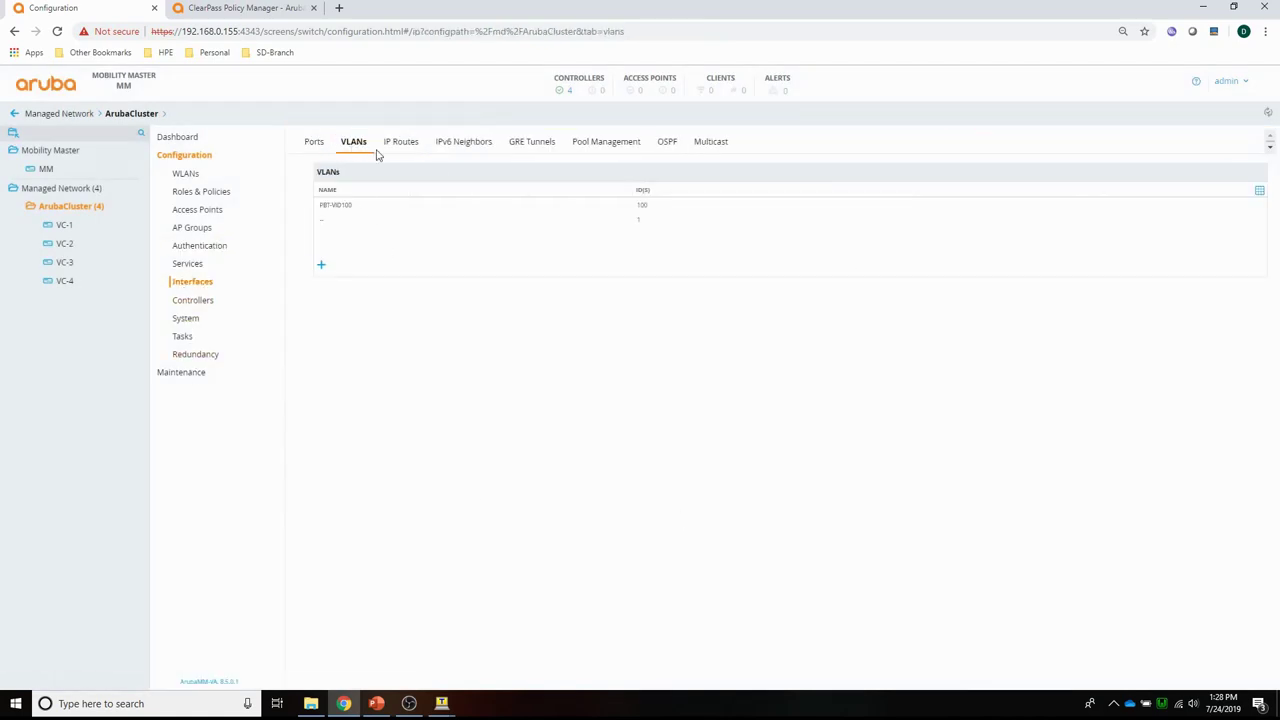
pyautogui.click(333, 206)
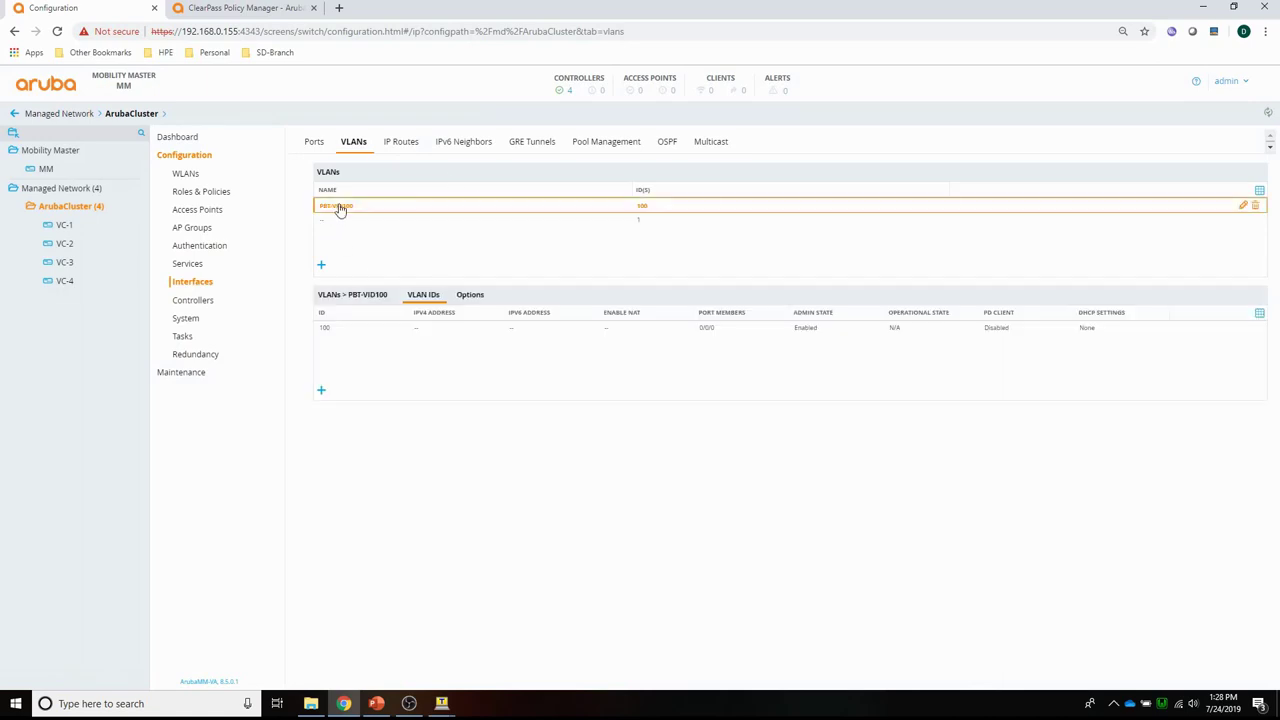
pyautogui.click(324, 331)
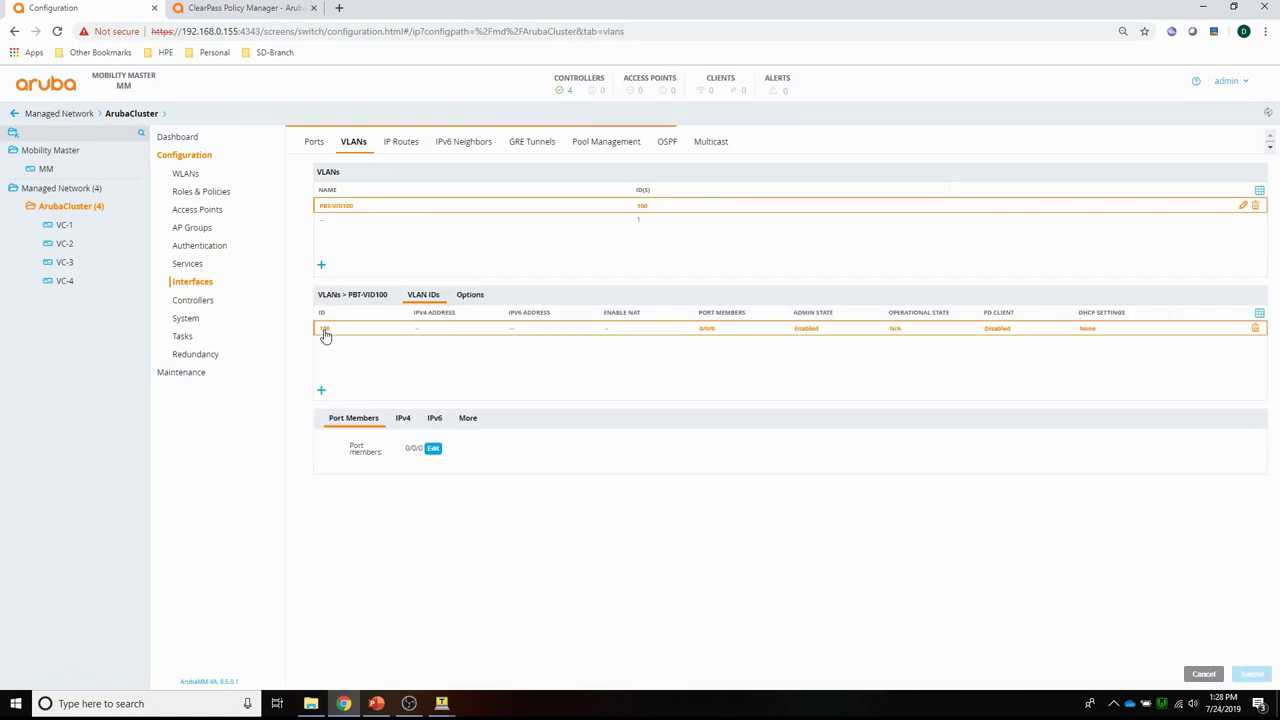
pyautogui.click(470, 420)
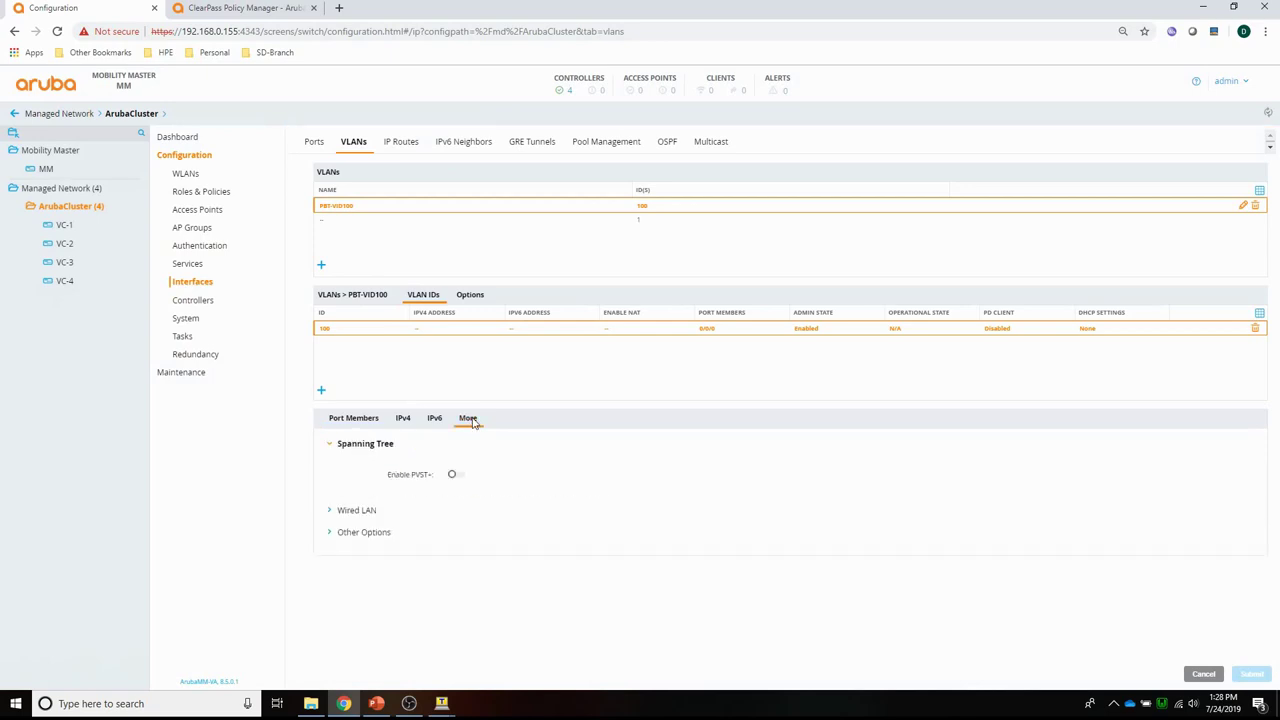
pyautogui.click(350, 511)
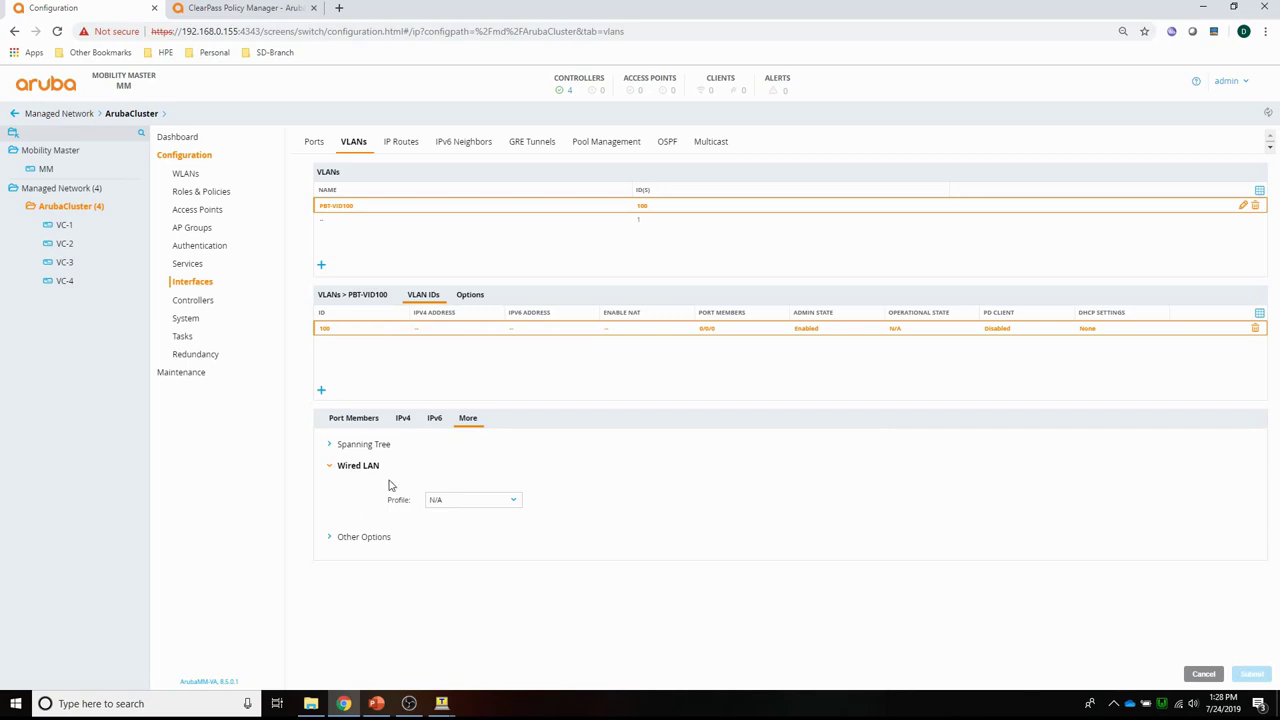
pyautogui.click(451, 504)
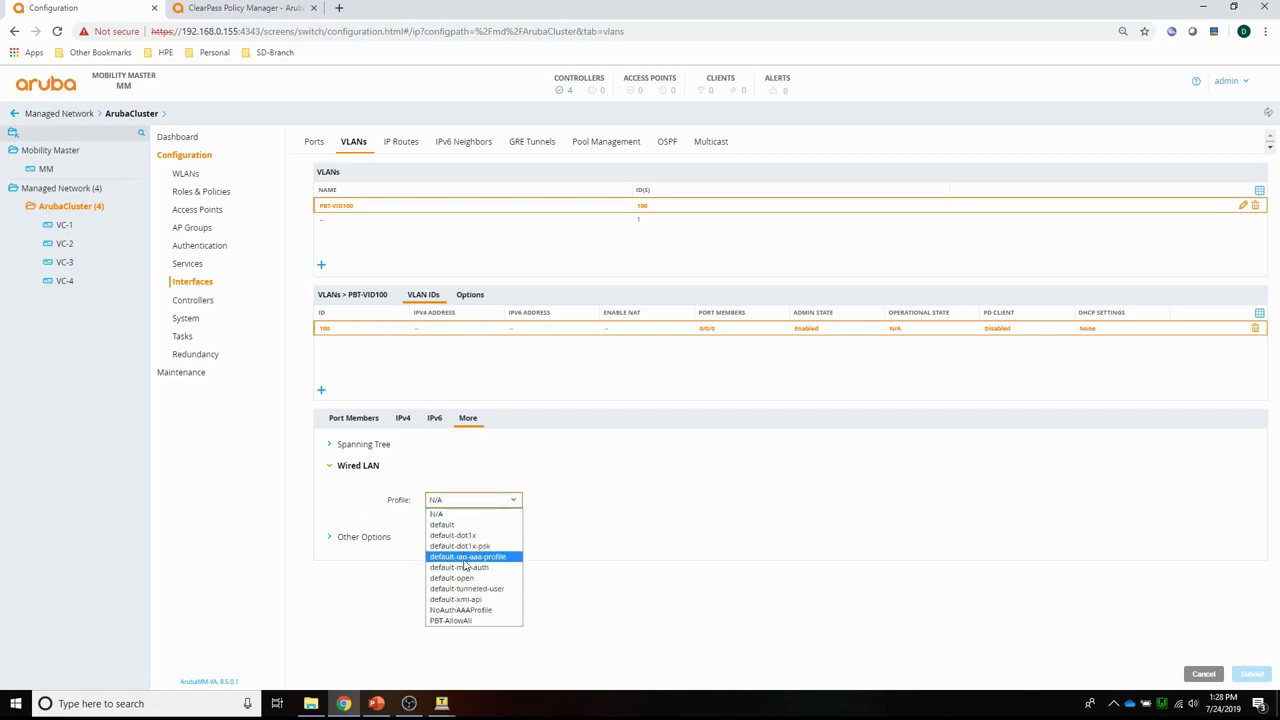
pyautogui.click(465, 621)
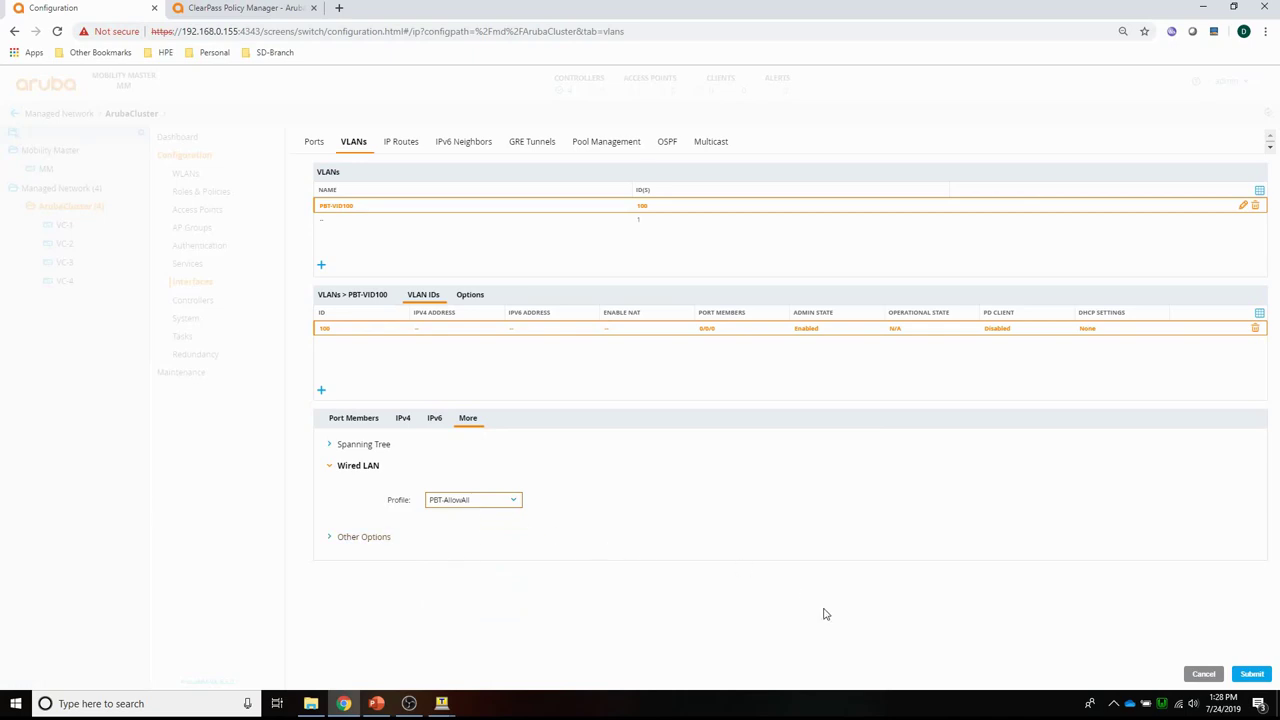
pyautogui.click(1253, 675)
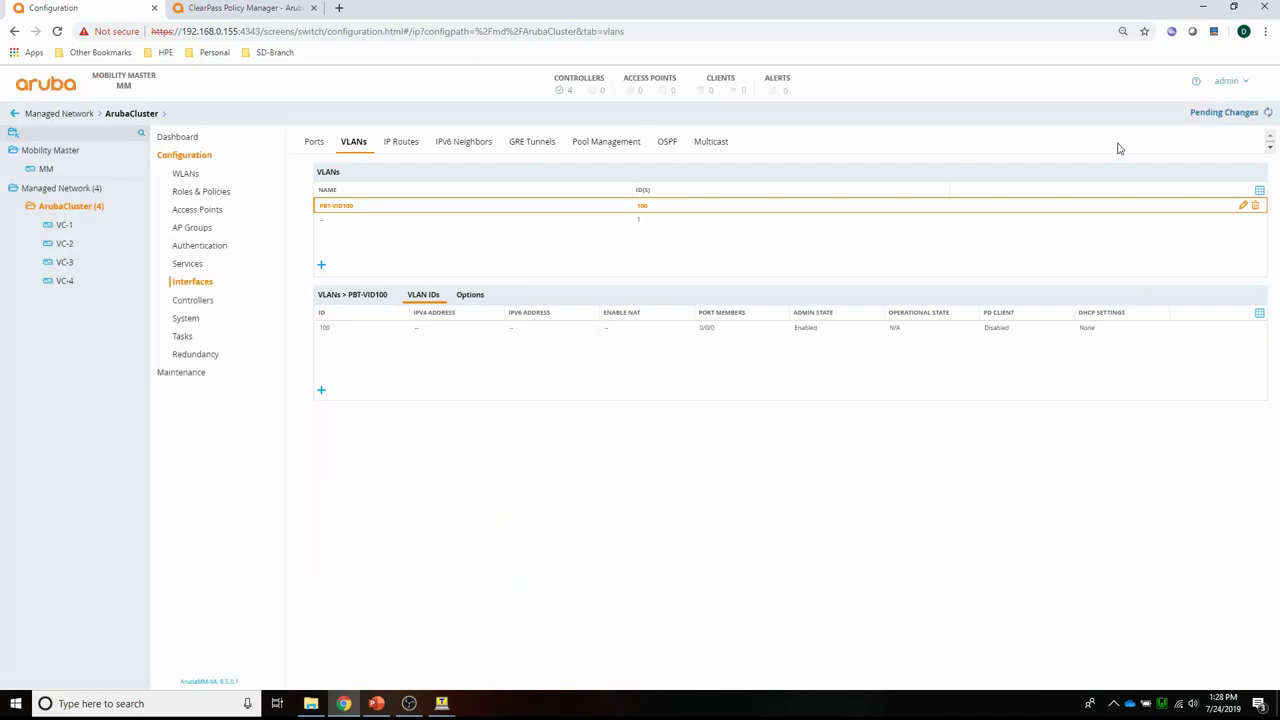
# Deploy the VLAN's wired LAN change to the four controllers.
pyautogui.click(1212, 119)
pyautogui.click(808, 210)
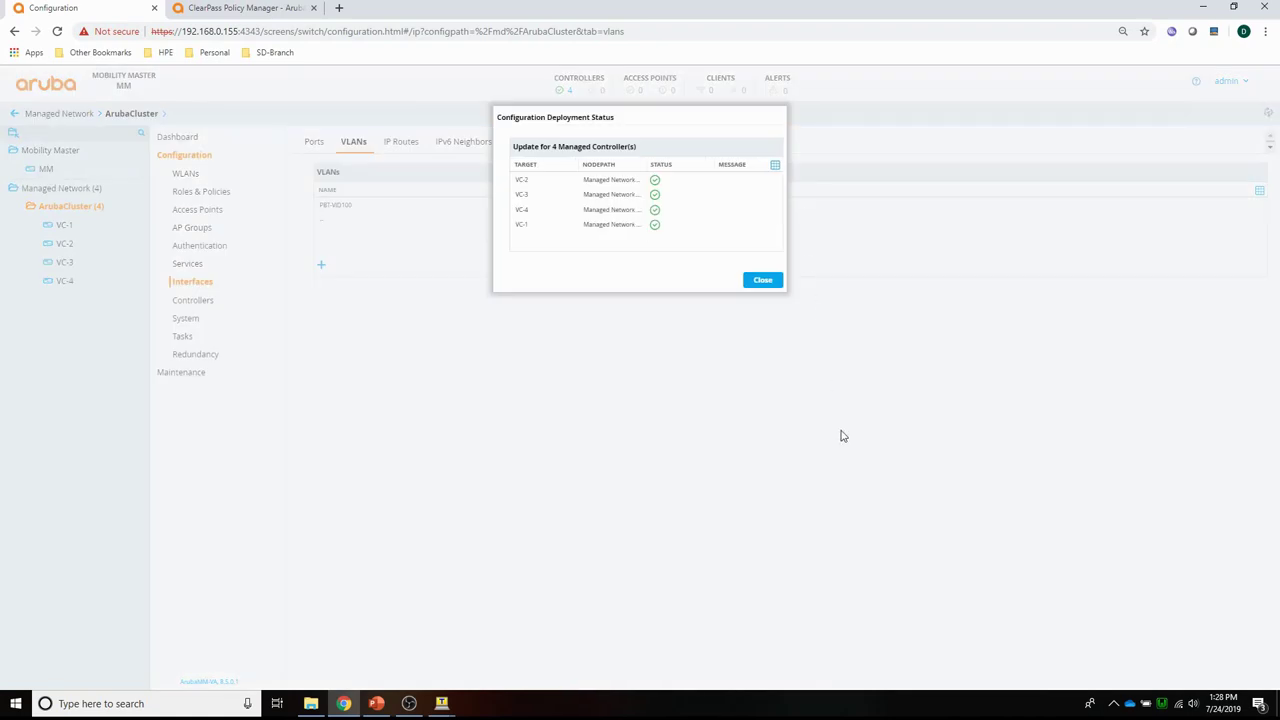
pyautogui.click(762, 280)
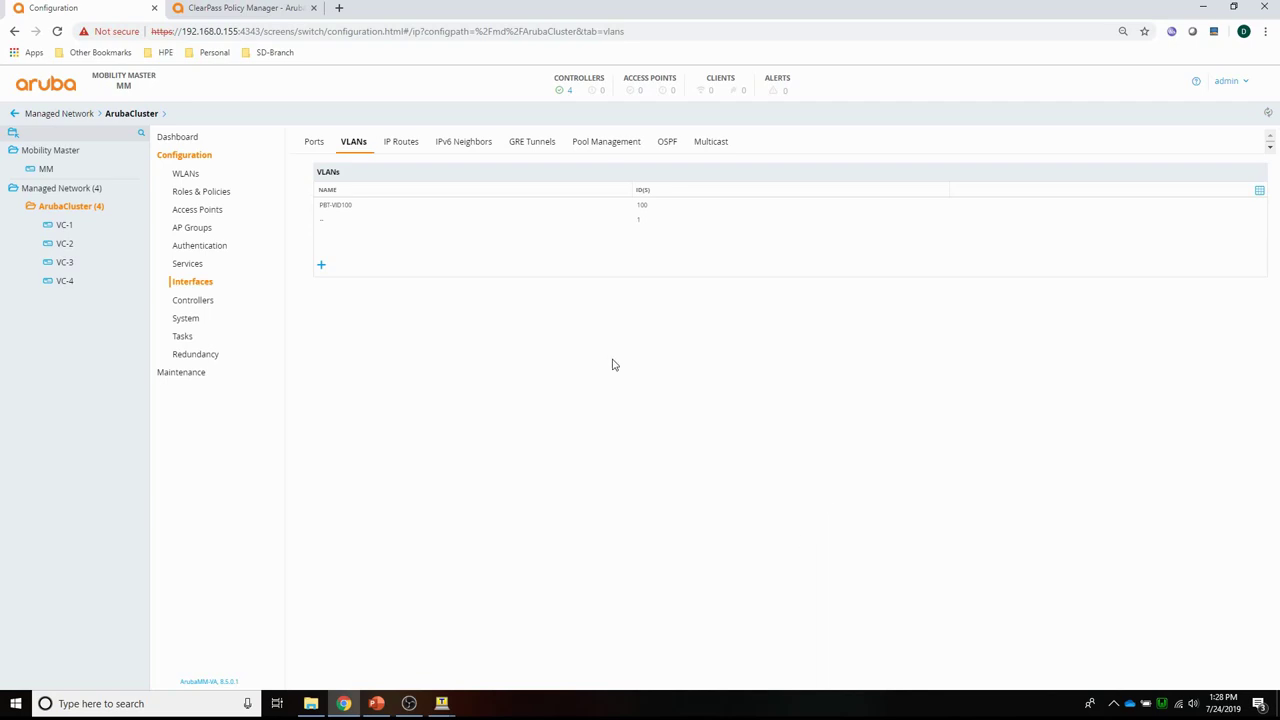
# Reload and view wired clients, showing 10.100.1.15 now authenticated on VLAN 100.
pyautogui.click(624, 35)
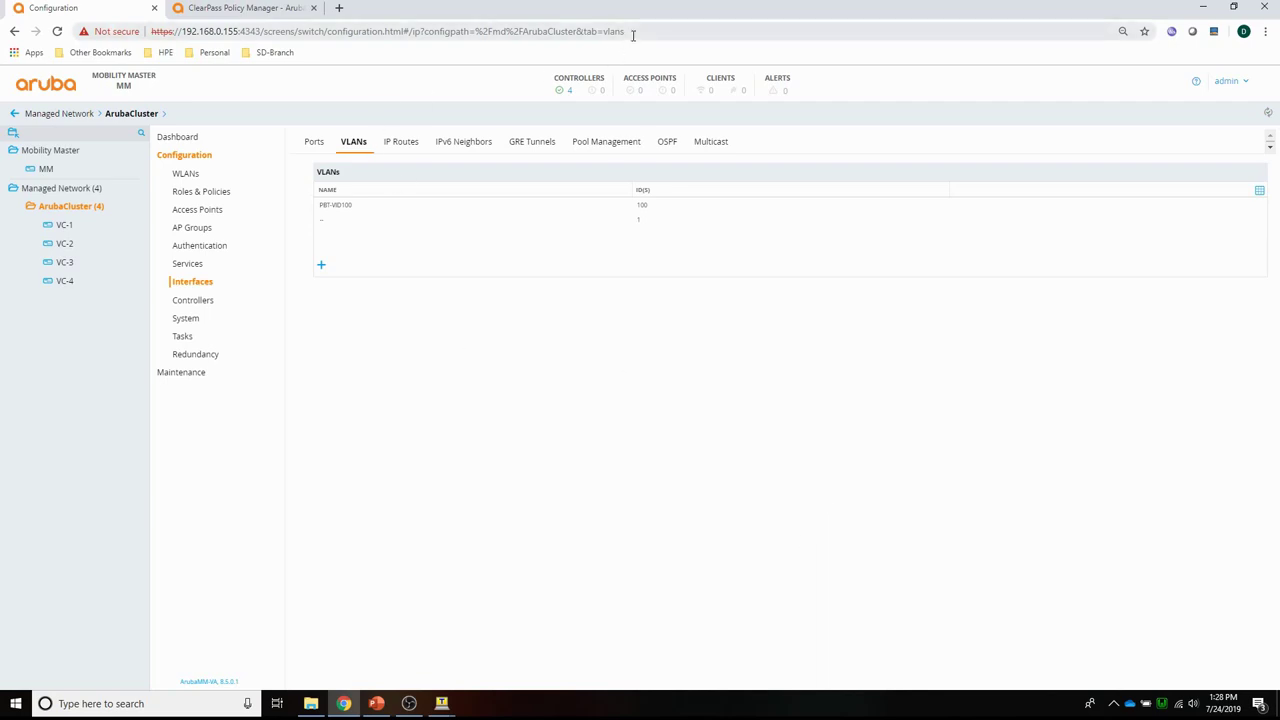
pyautogui.press('End')
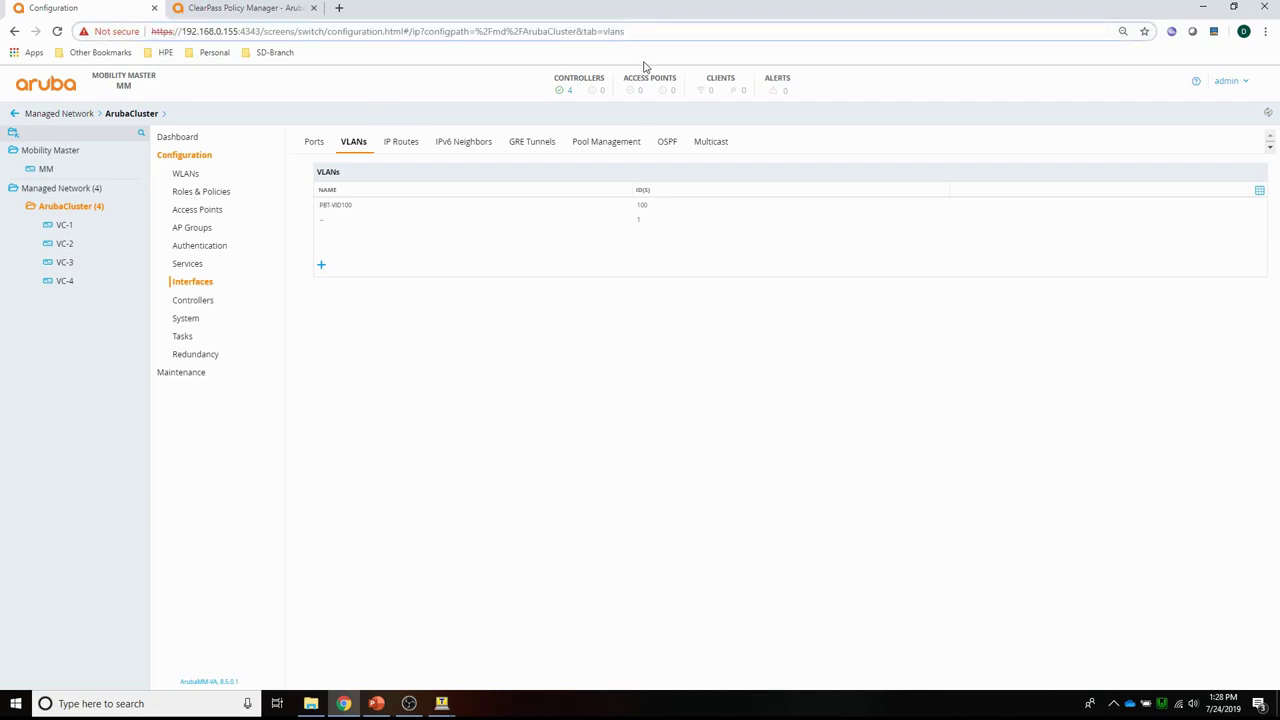
pyautogui.press('Return')
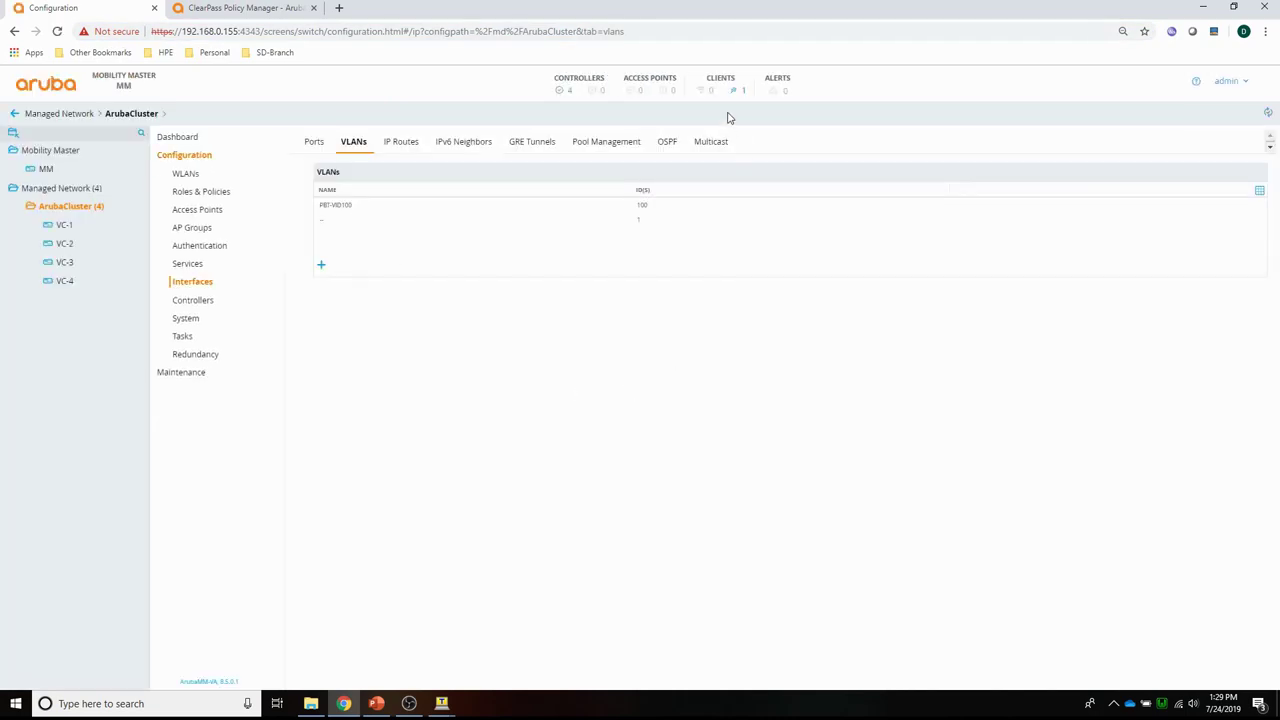
pyautogui.click(745, 94)
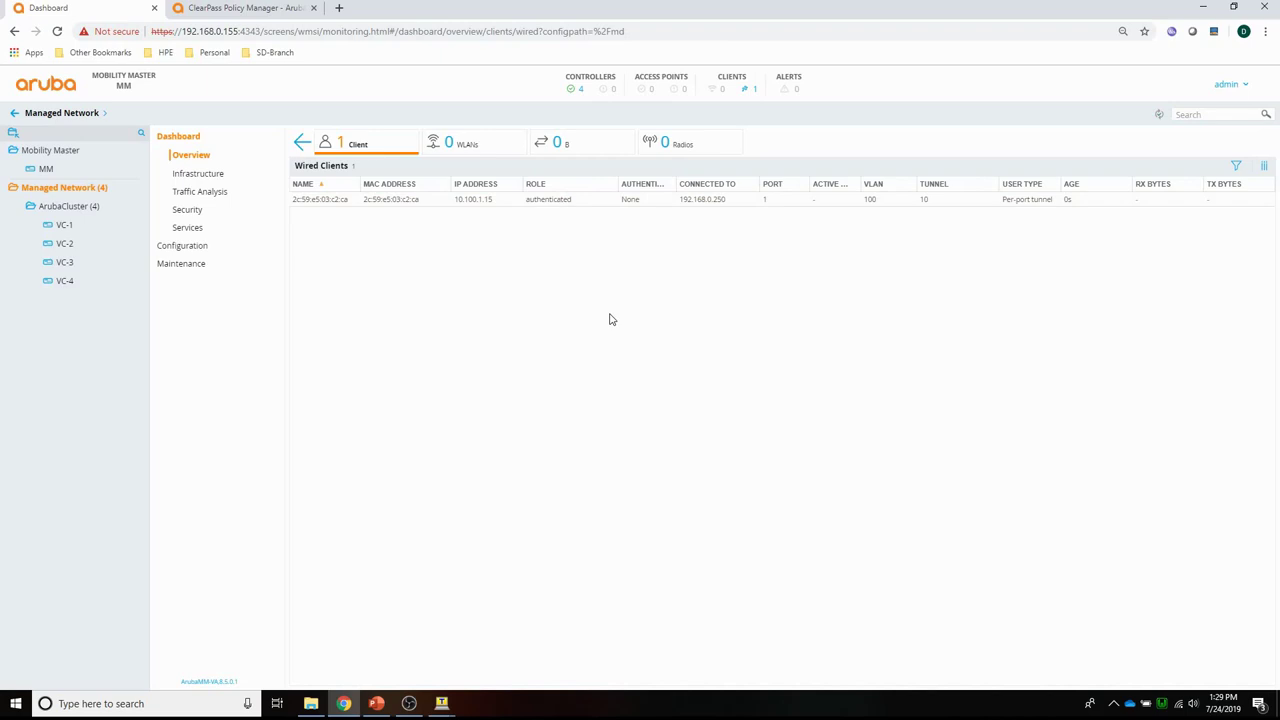
# Inspect the authenticated role's rules, then list ArubaCluster's 13 roles in Roles & Policies.
pyautogui.click(182, 250)
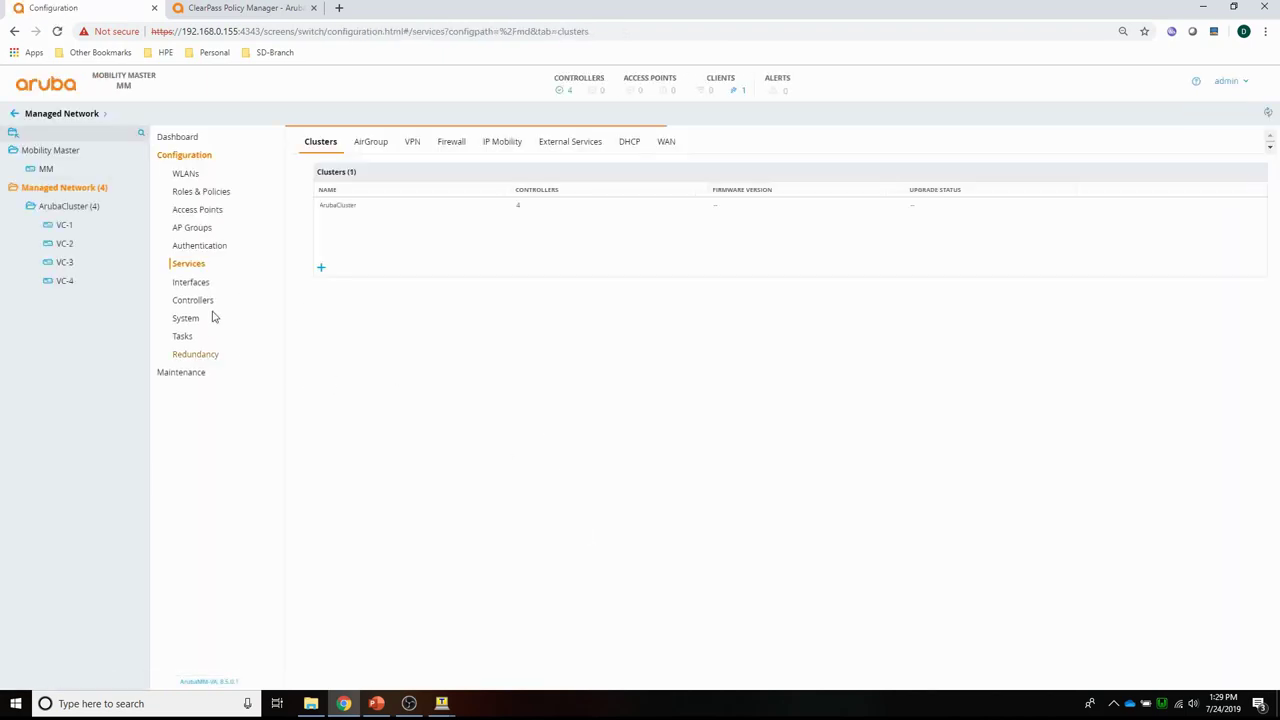
pyautogui.click(184, 192)
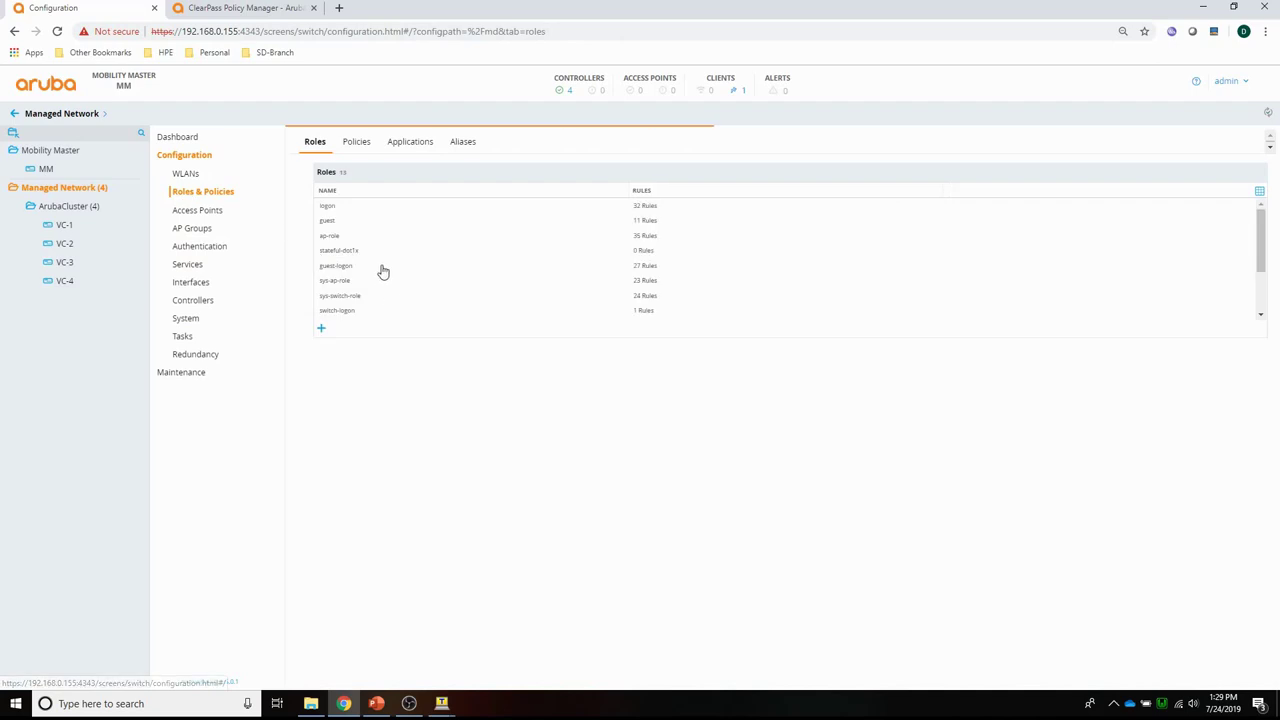
pyautogui.scroll(-2, 350, 250)
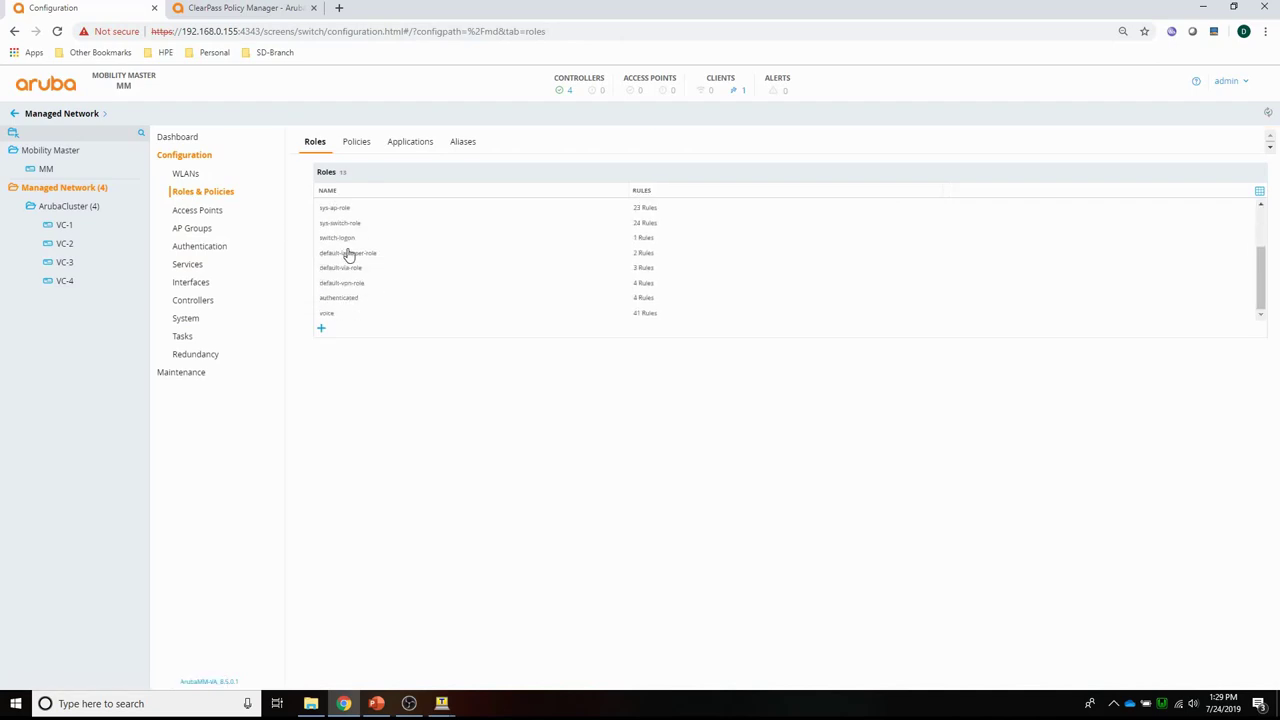
pyautogui.click(335, 299)
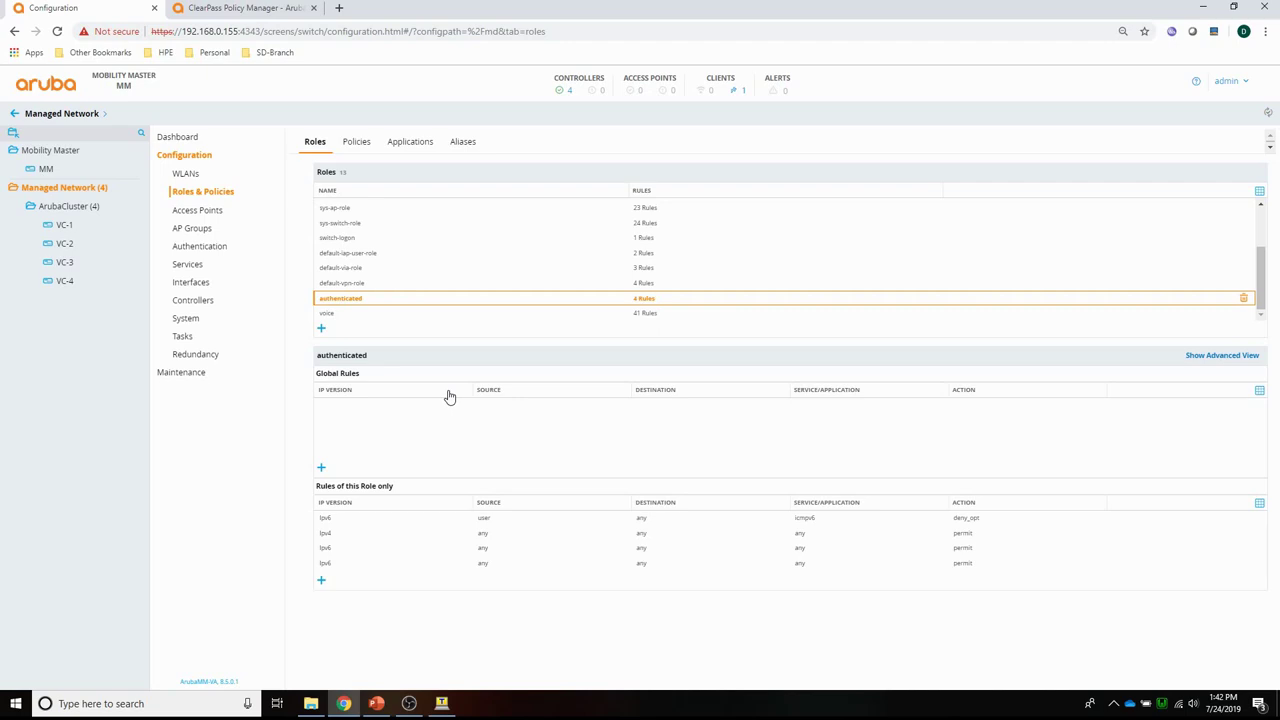
pyautogui.click(55, 207)
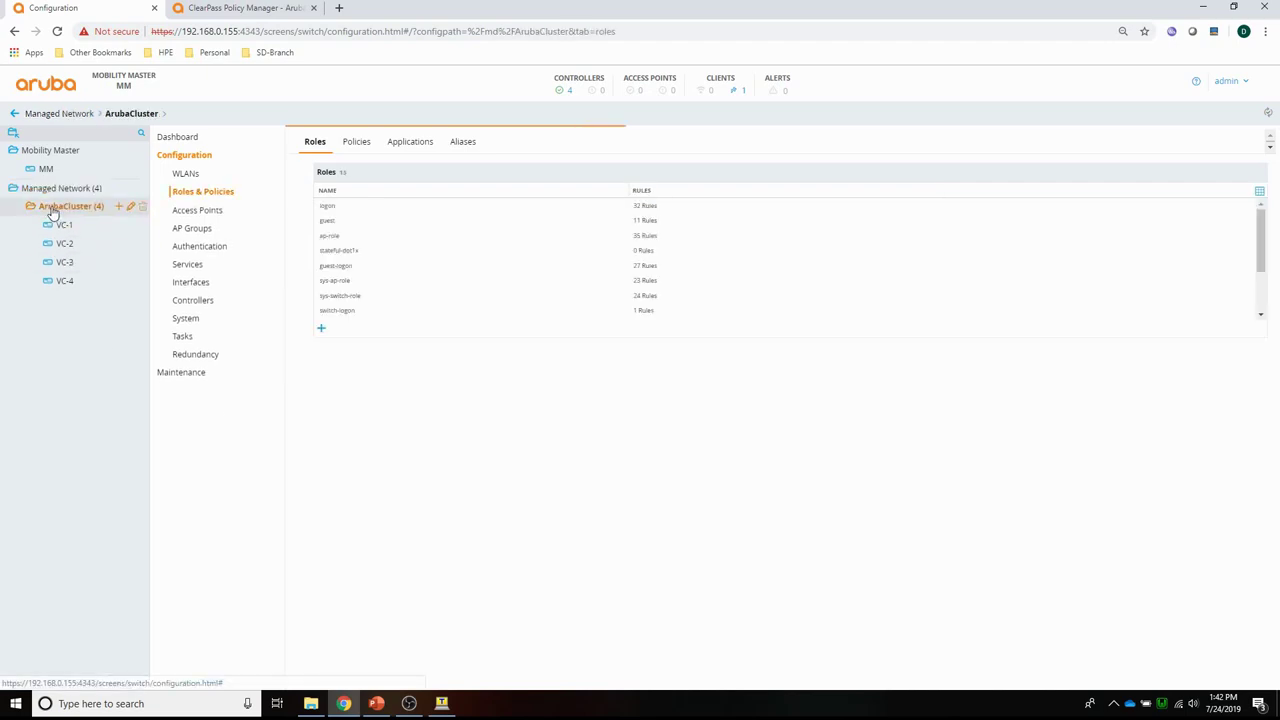
# Add AAA profile PBT-MacAuth with MAC authentication default role logon under ArubaCluster.
pyautogui.click(199, 246)
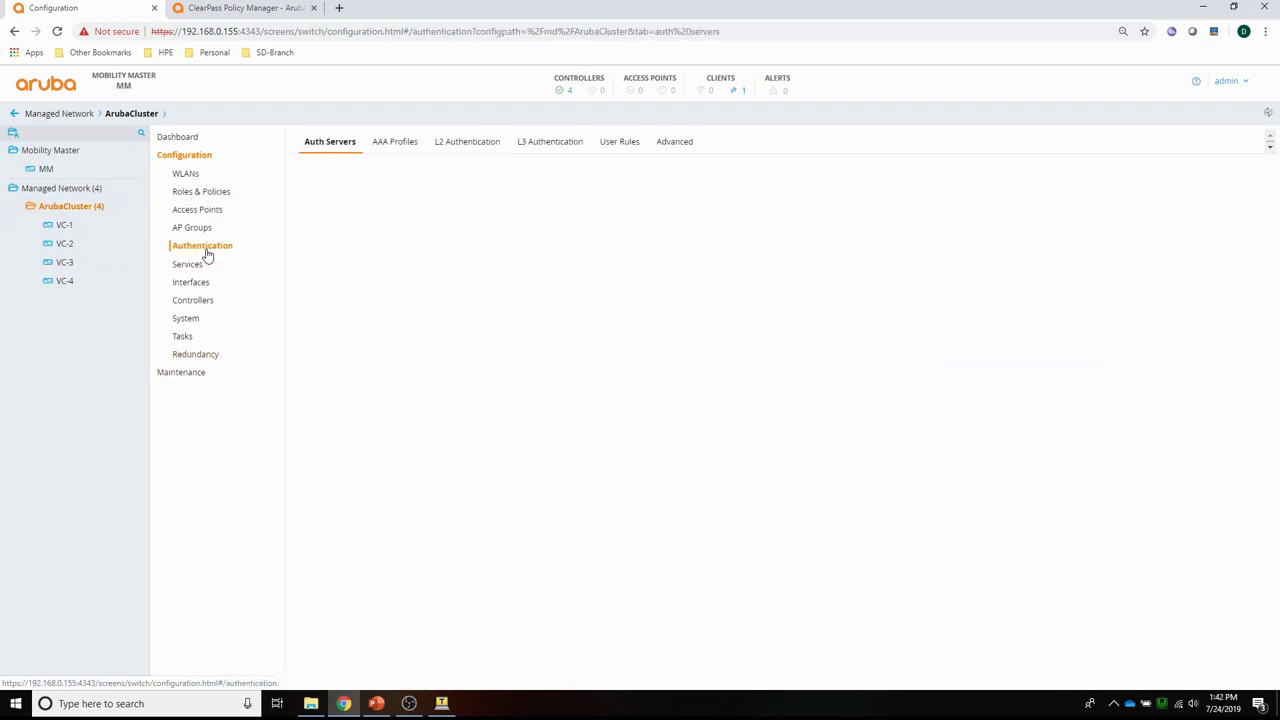
pyautogui.click(394, 143)
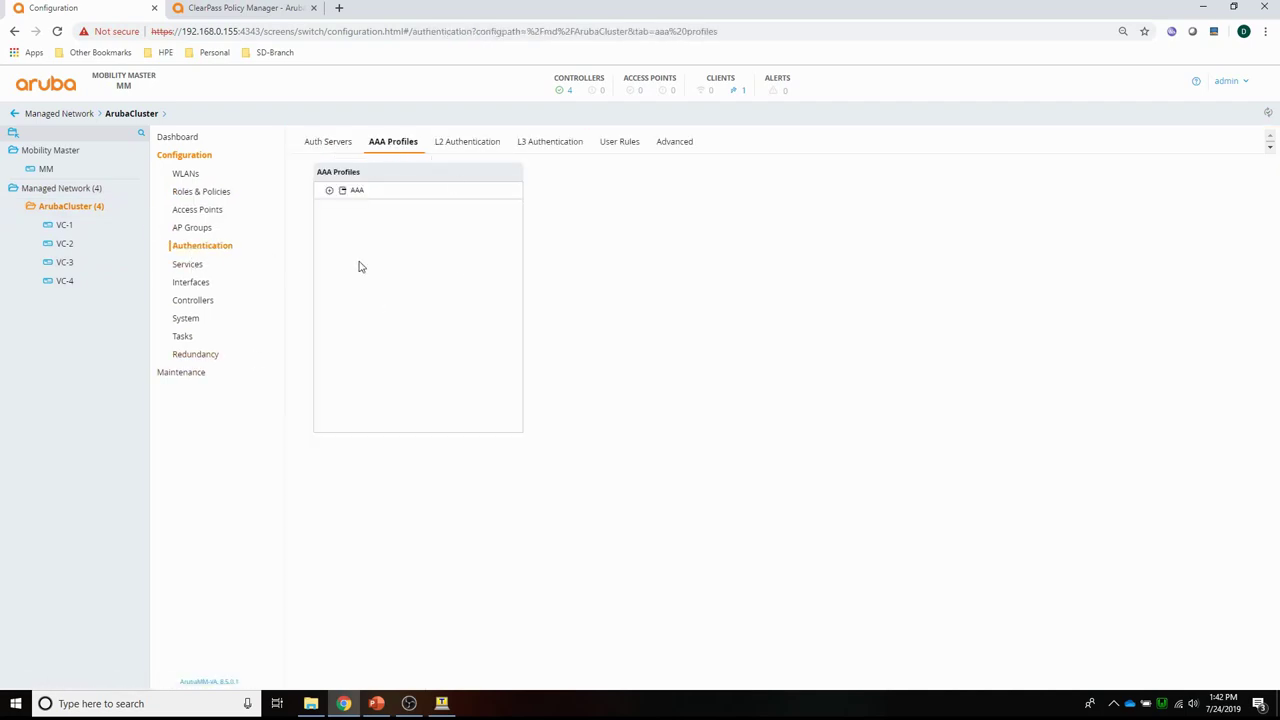
pyautogui.click(357, 191)
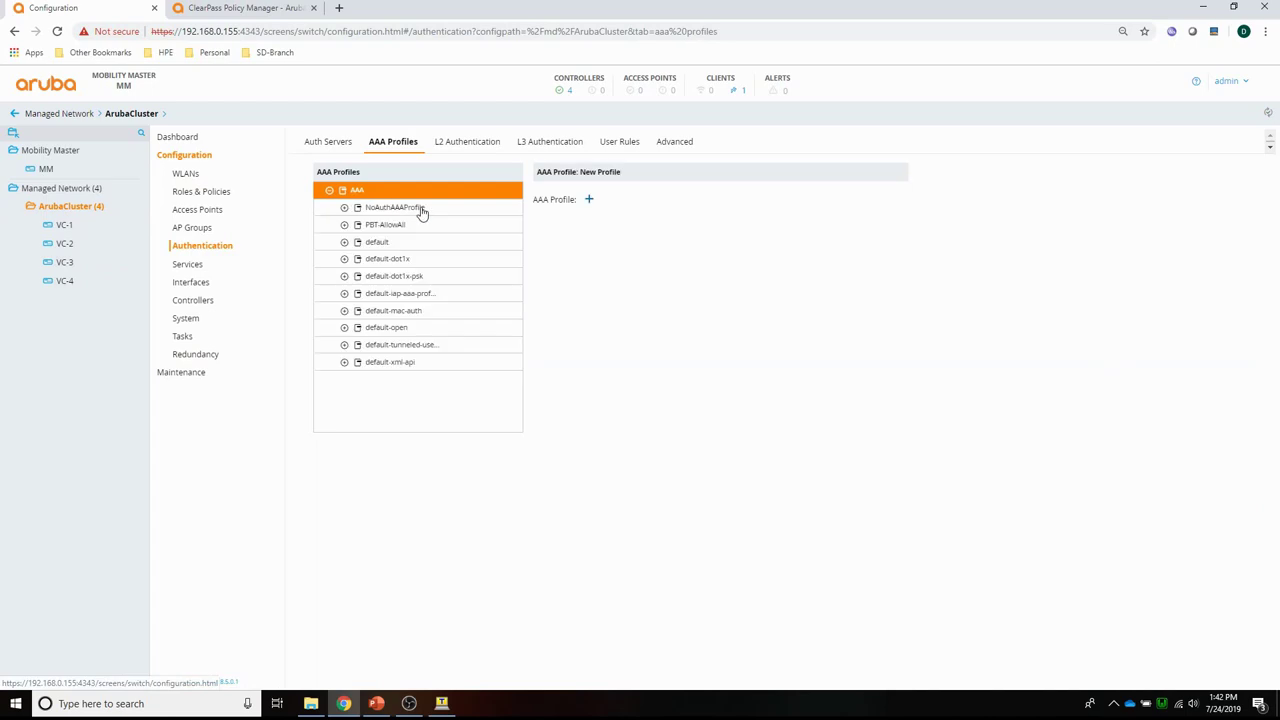
pyautogui.click(588, 202)
pyautogui.click(642, 196)
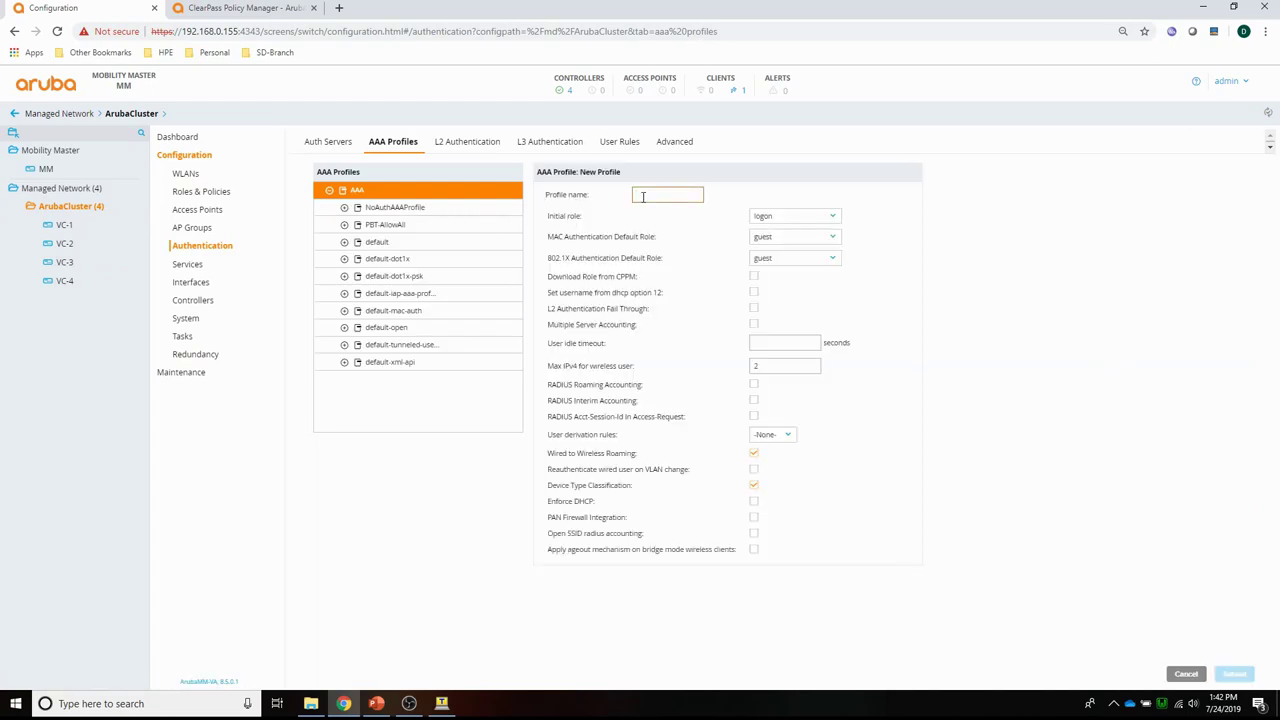
pyautogui.write('PBT-MacAuth')
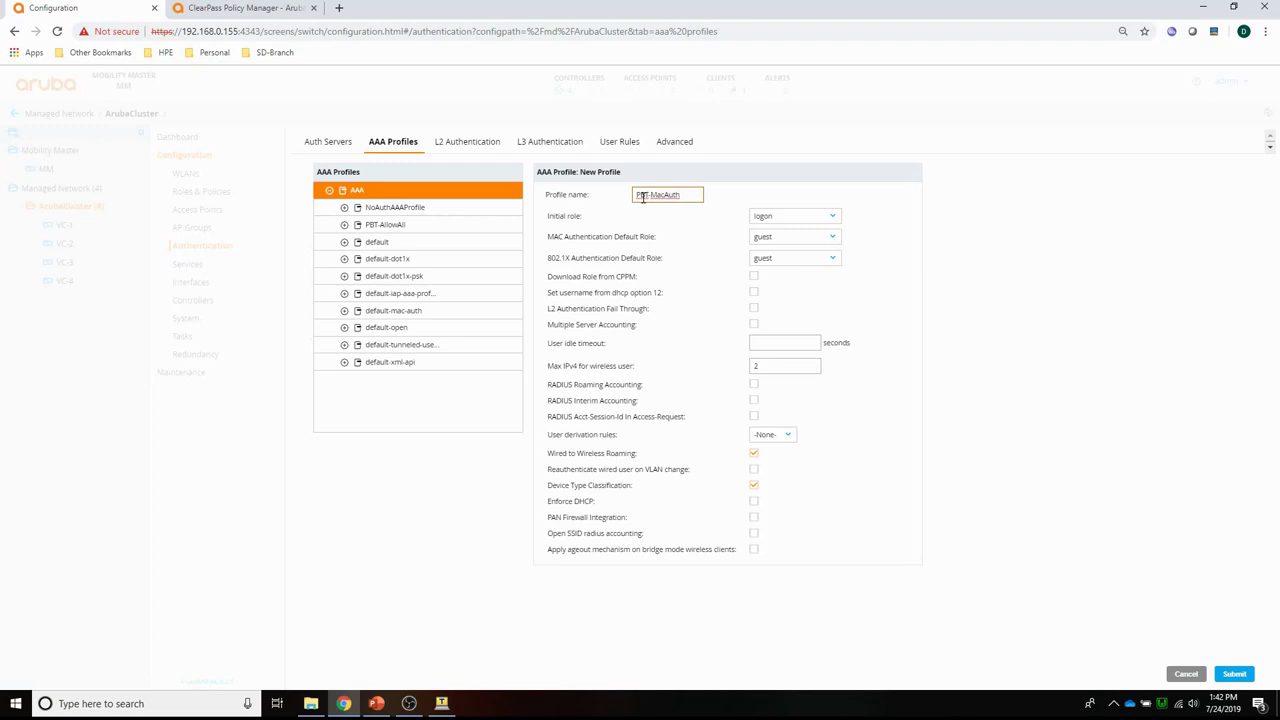
pyautogui.click(786, 240)
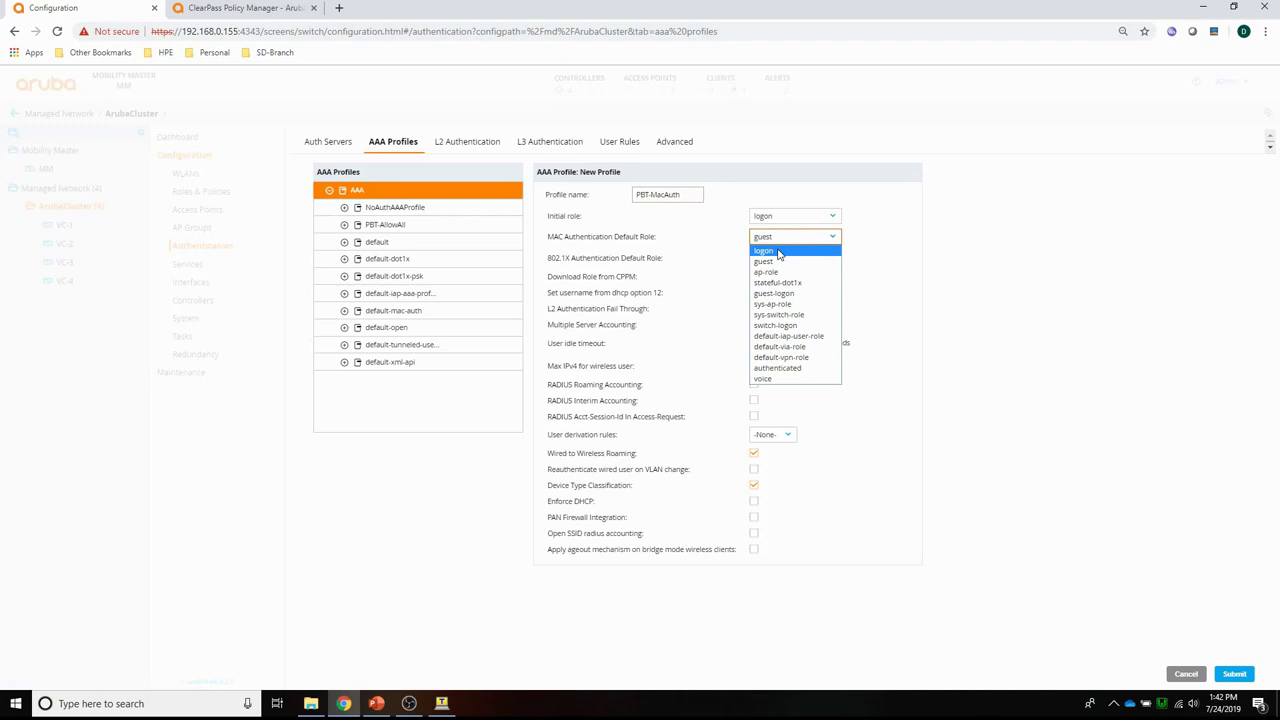
pyautogui.click(779, 252)
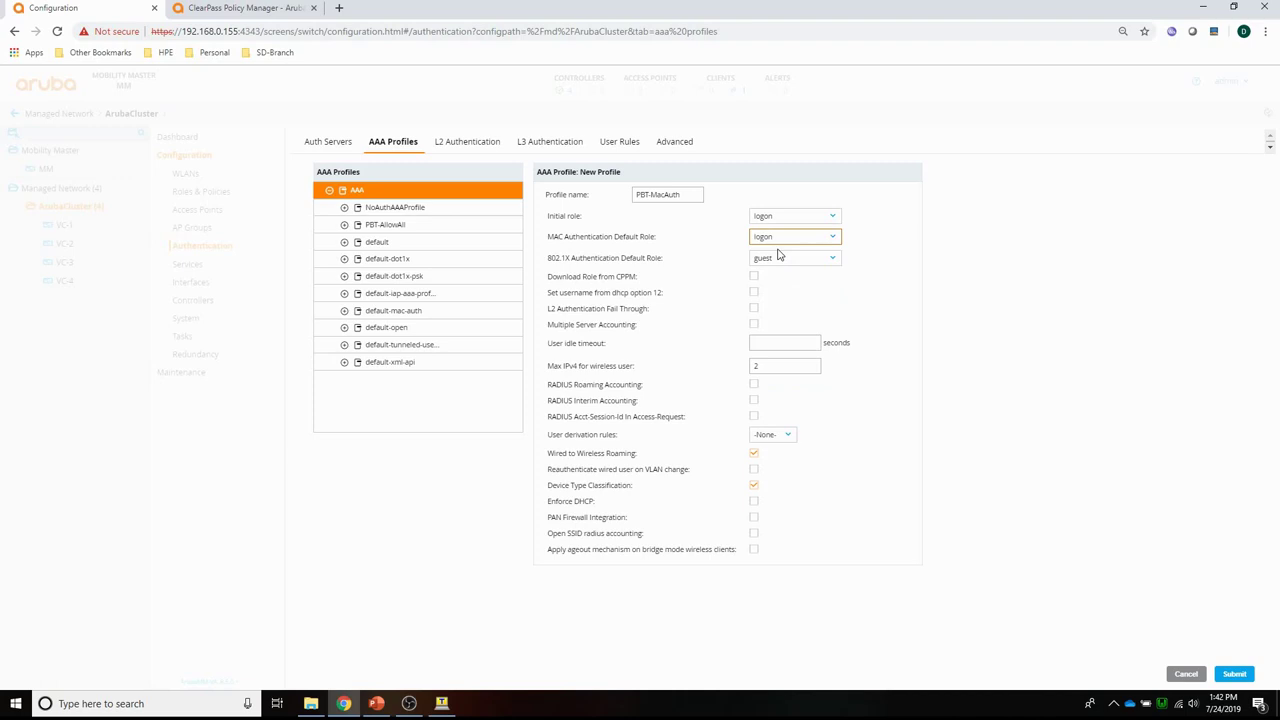
pyautogui.click(1236, 675)
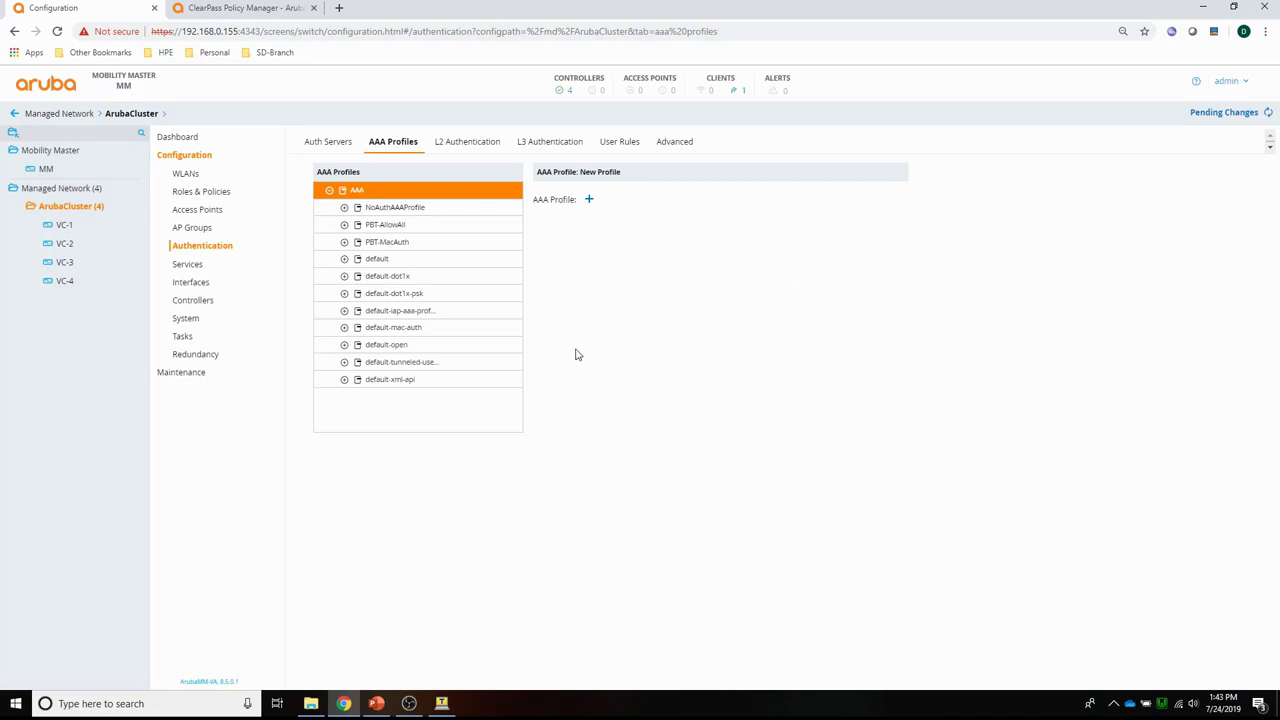
# Give PBT-MacAuth the default MAC authentication profile with a colon delimiter and submit.
pyautogui.click(366, 244)
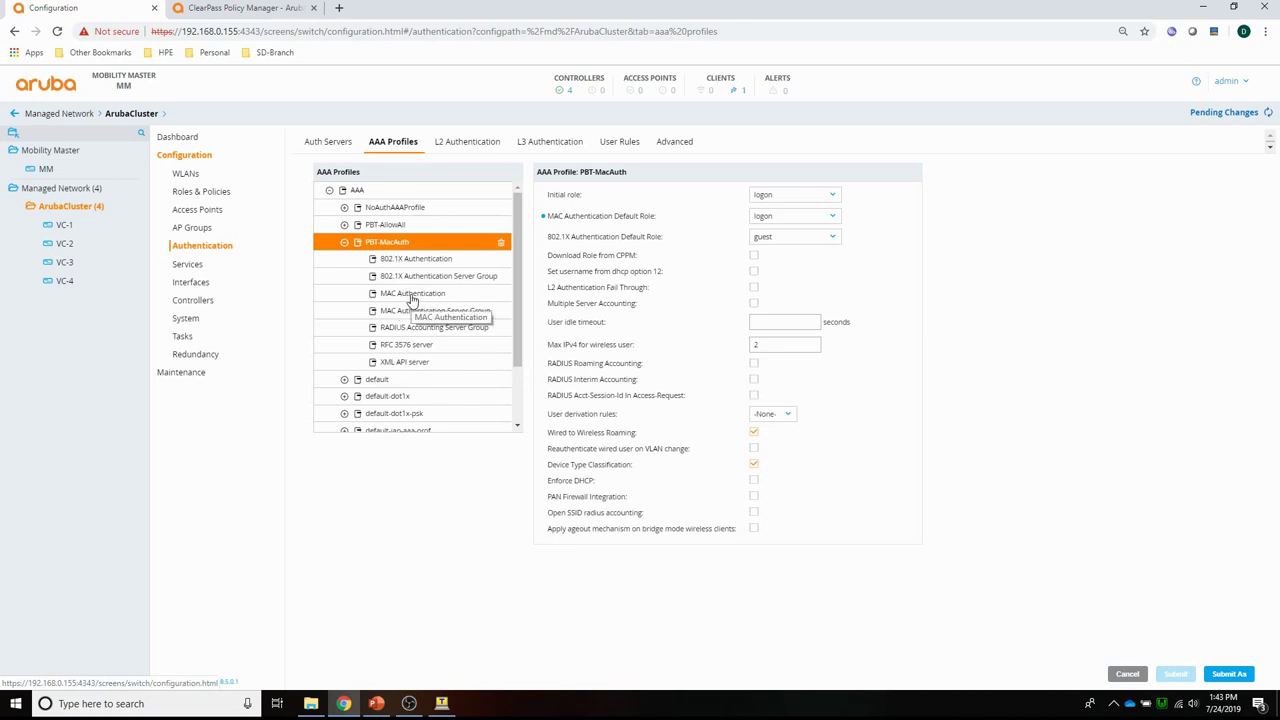
pyautogui.click(411, 295)
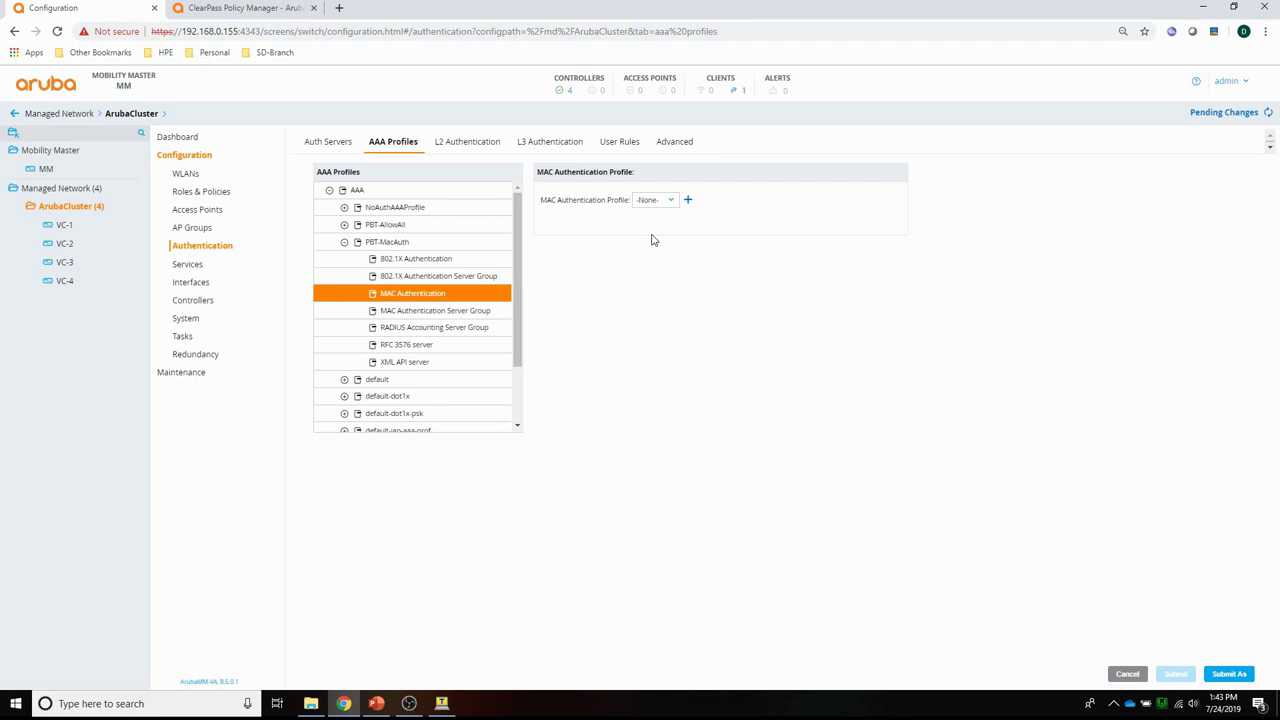
pyautogui.click(658, 201)
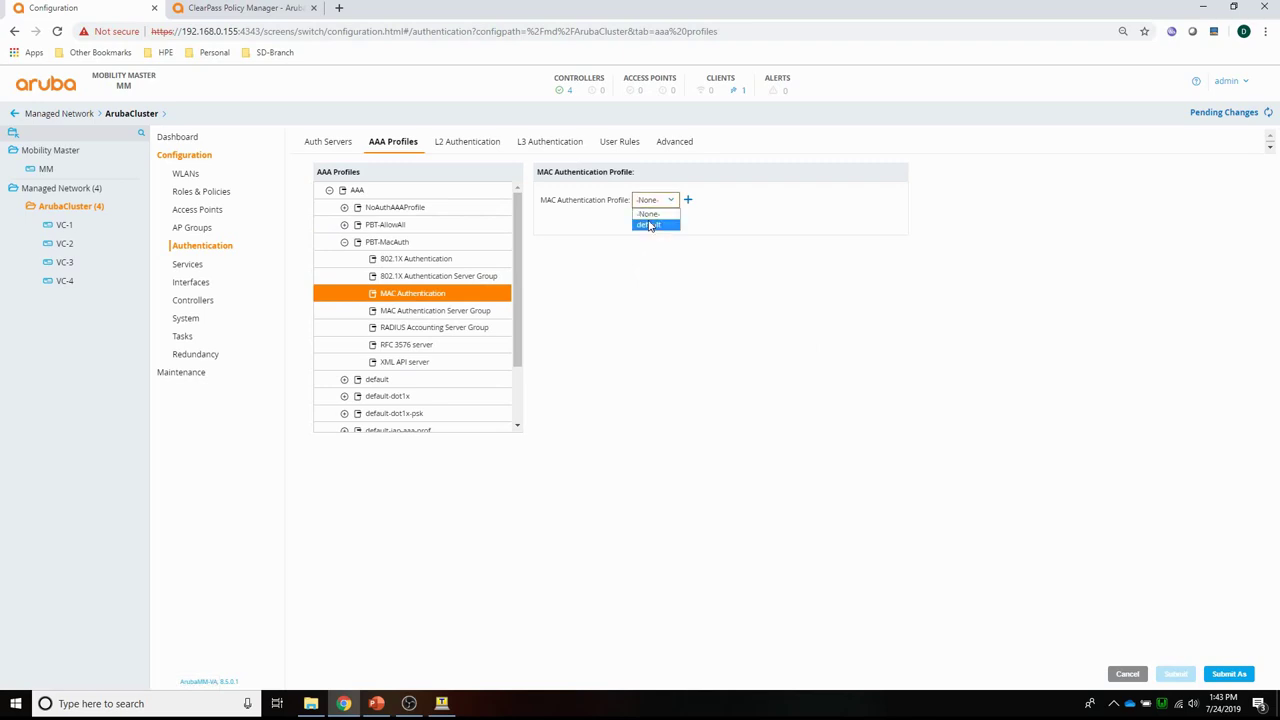
pyautogui.click(651, 225)
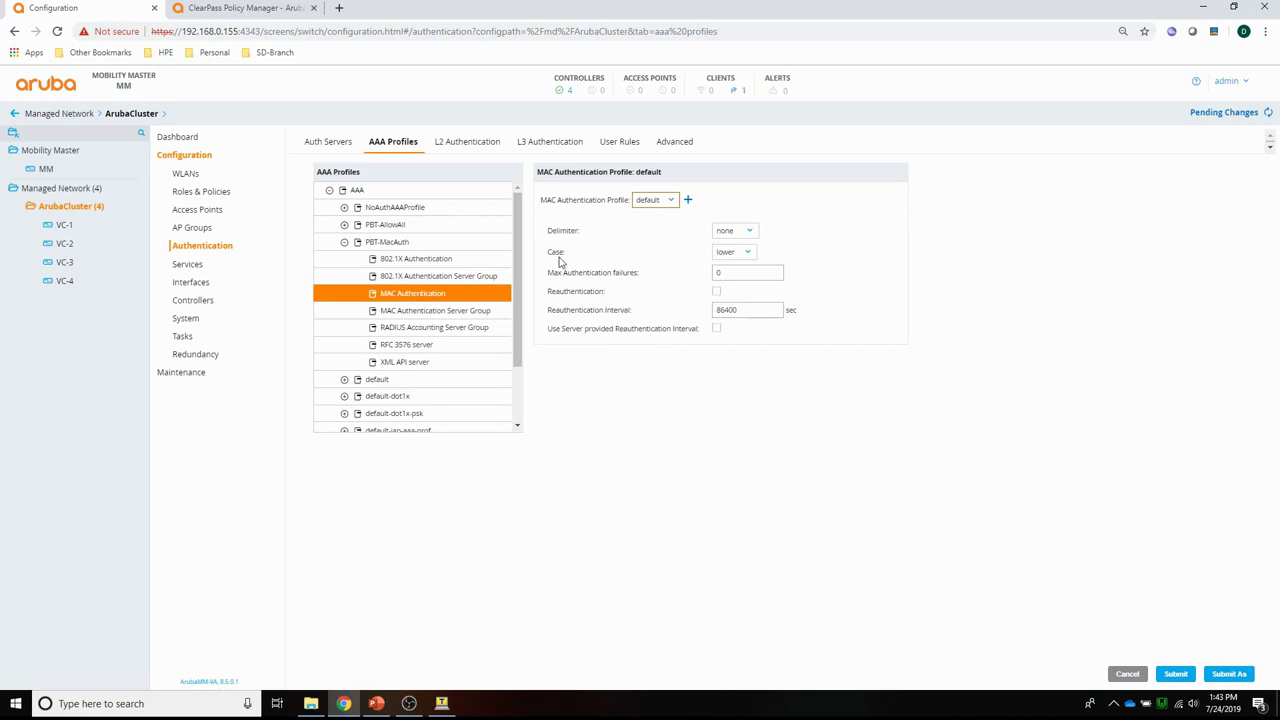
pyautogui.click(730, 236)
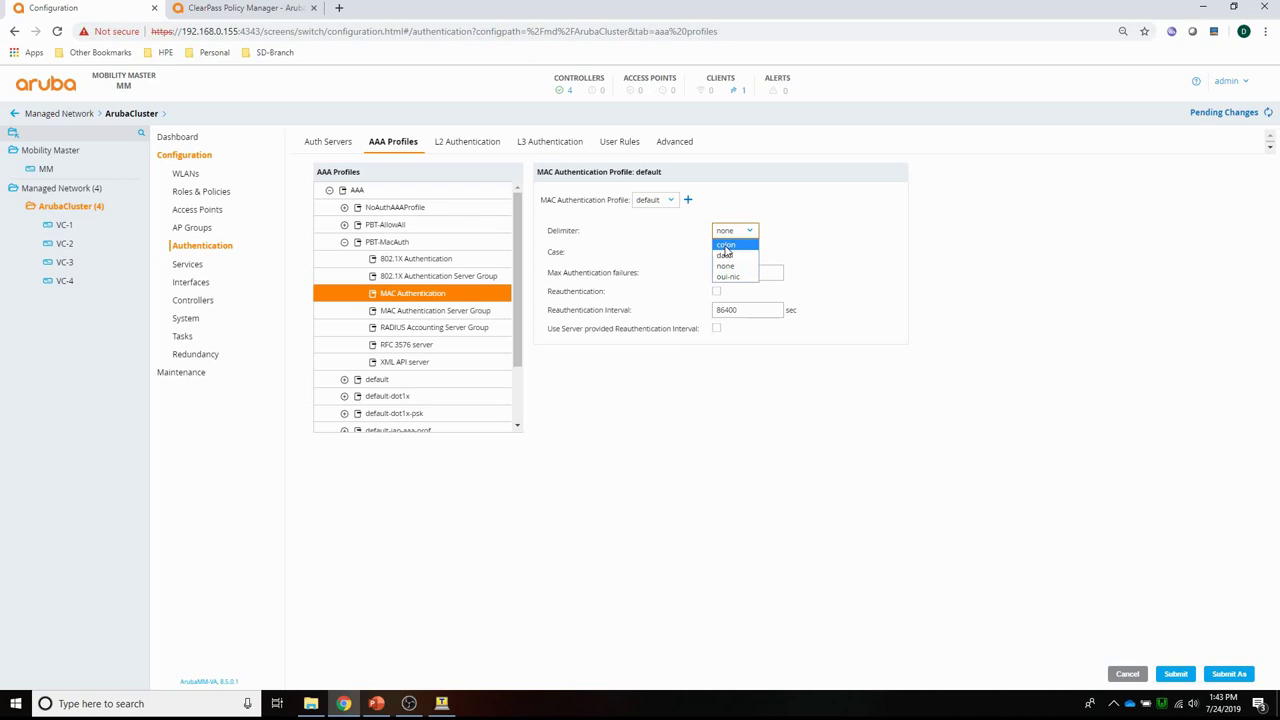
pyautogui.click(725, 246)
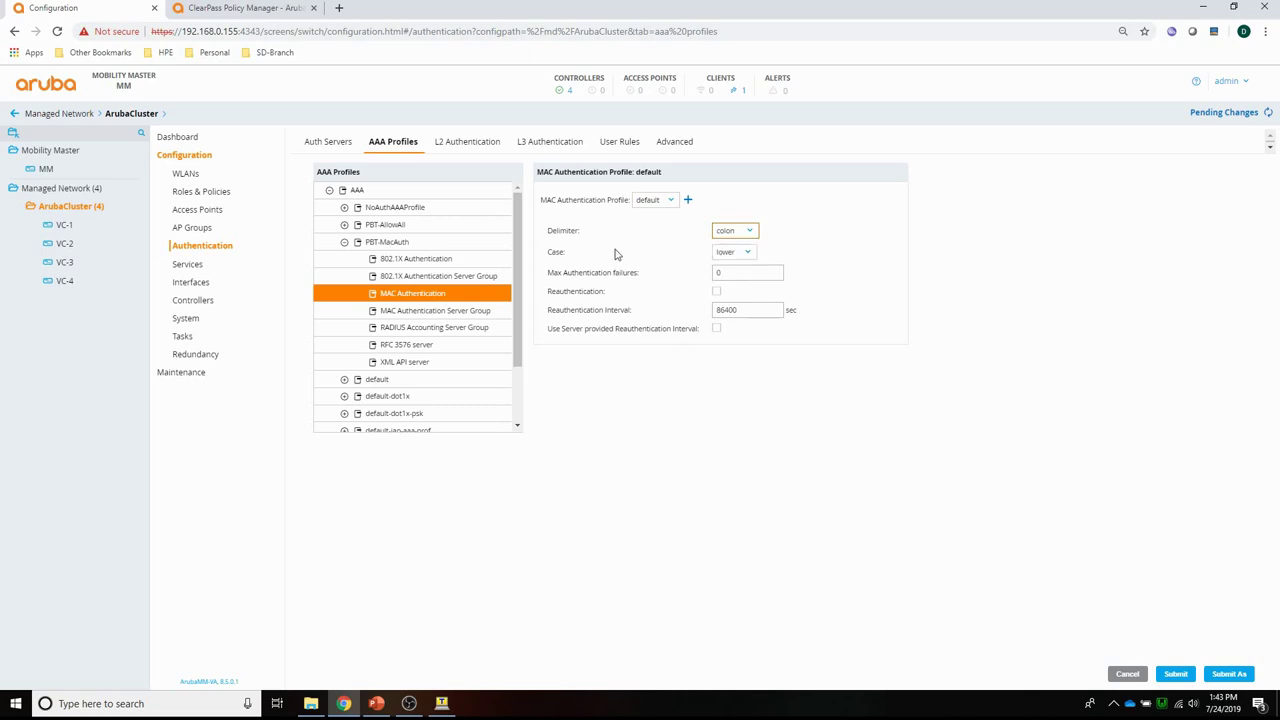
pyautogui.click(1175, 673)
# Set PBT-MacAuth's MAC authentication server group to internal and submit.
pyautogui.click(423, 314)
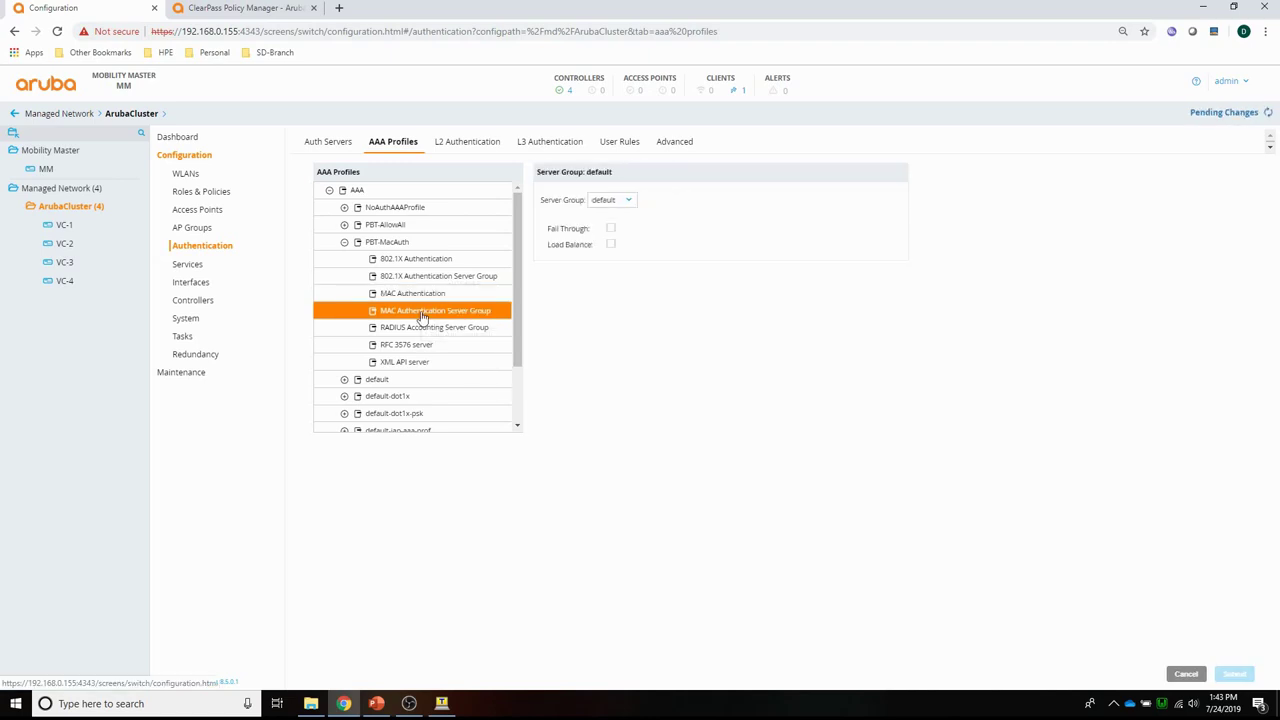
pyautogui.click(614, 200)
pyautogui.click(607, 225)
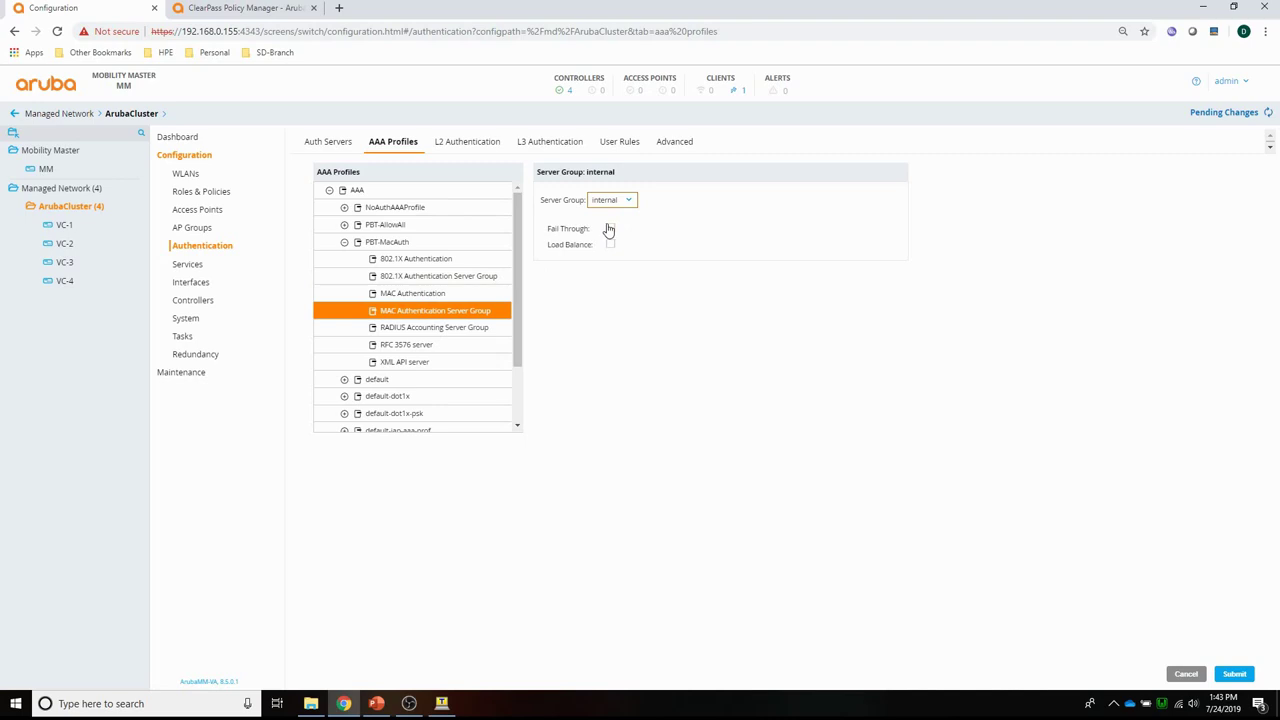
pyautogui.click(1234, 674)
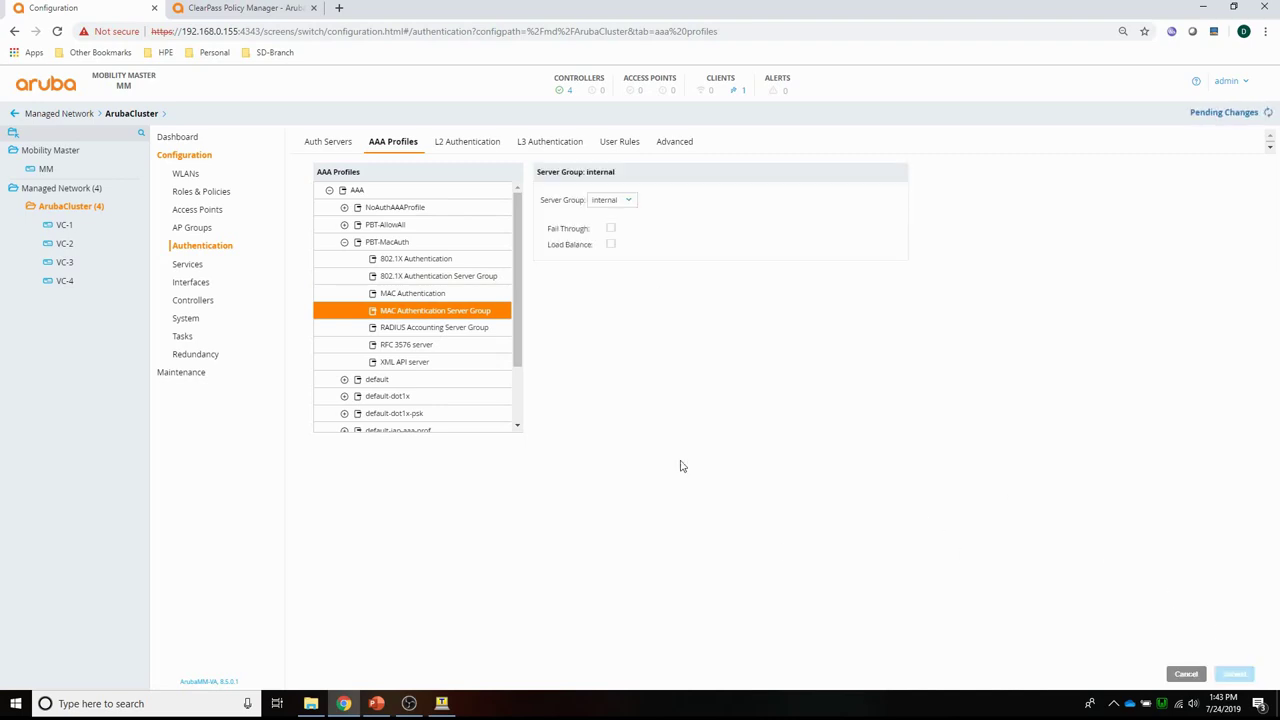
# Deploy the pending changes to the controllers and close the deployment status report.
pyautogui.click(1222, 117)
pyautogui.click(833, 207)
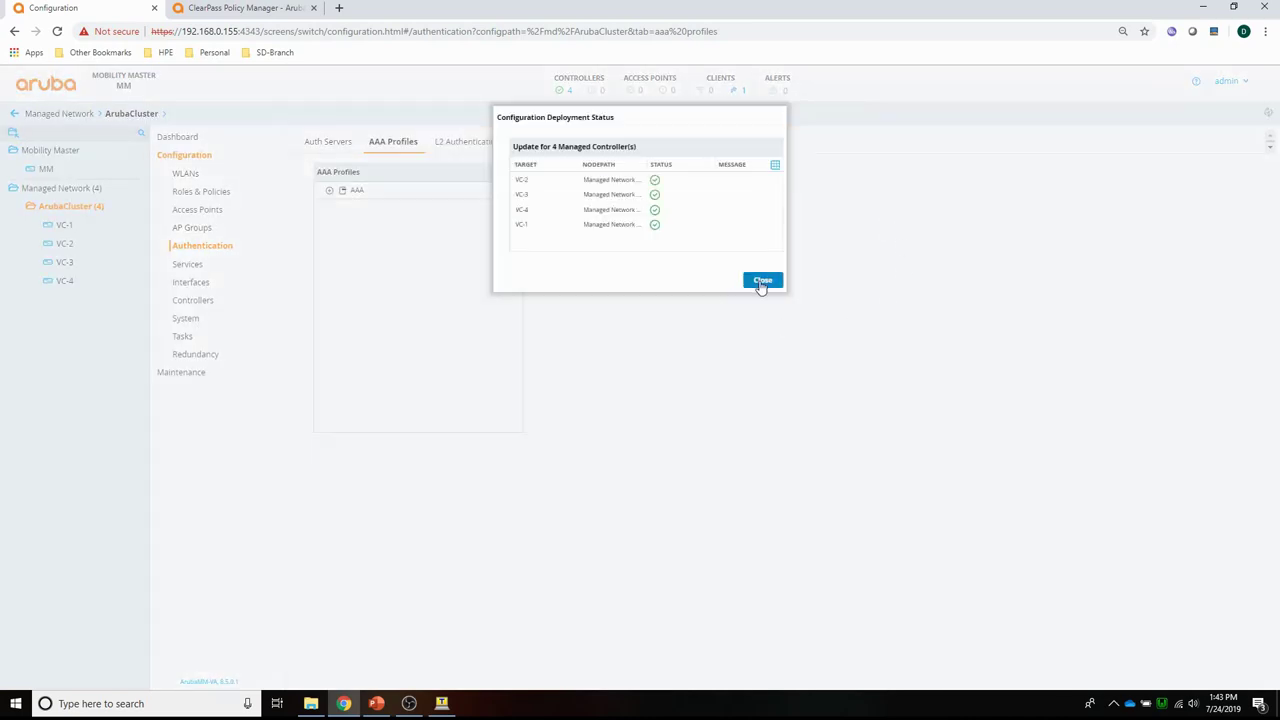
pyautogui.click(762, 281)
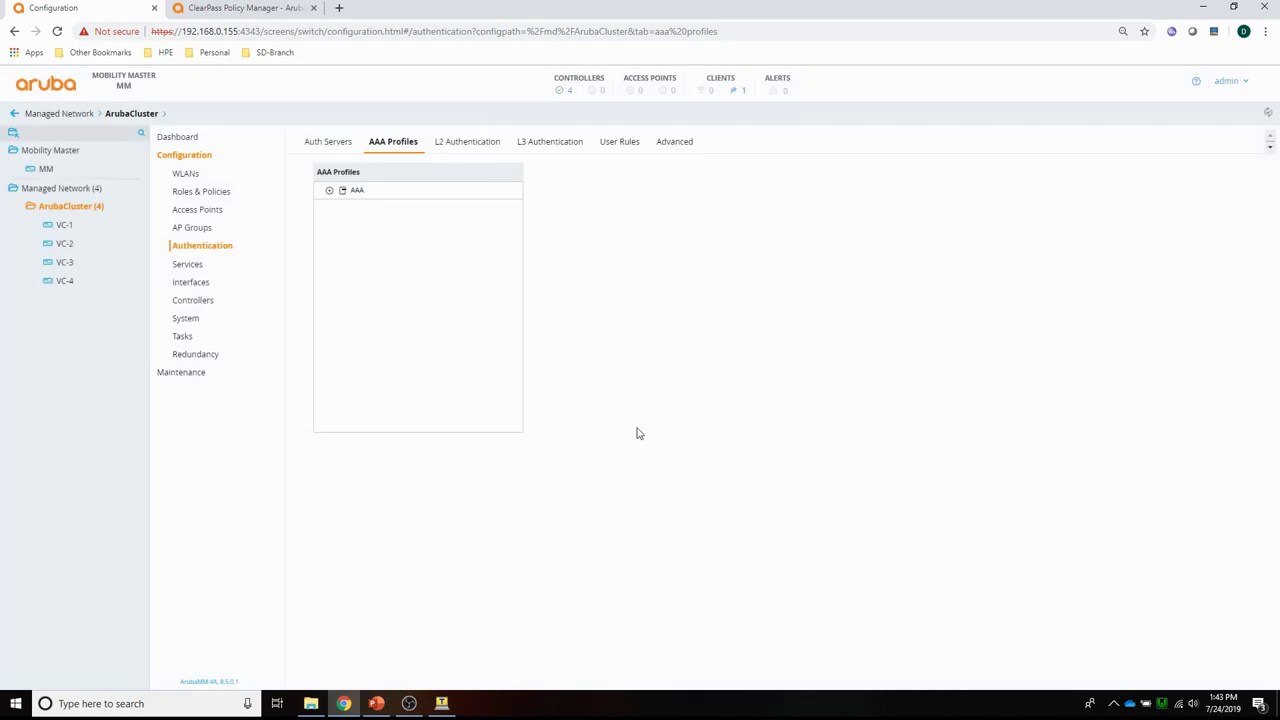
# Copy the wired client's MAC address from Wired Clients, then select Mobility Master.
pyautogui.click(745, 94)
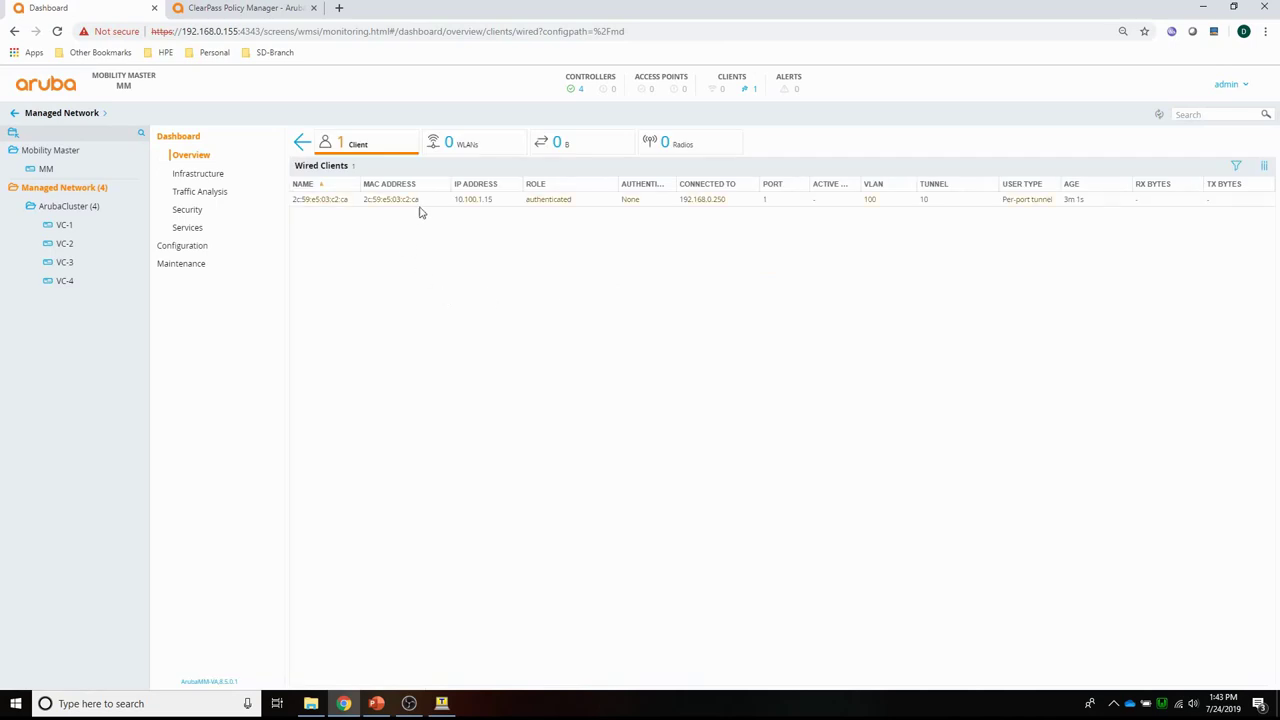
pyautogui.moveTo(421, 207); pyautogui.dragTo(366, 206)
pyautogui.rightClick(374, 206)
pyautogui.click(388, 215)
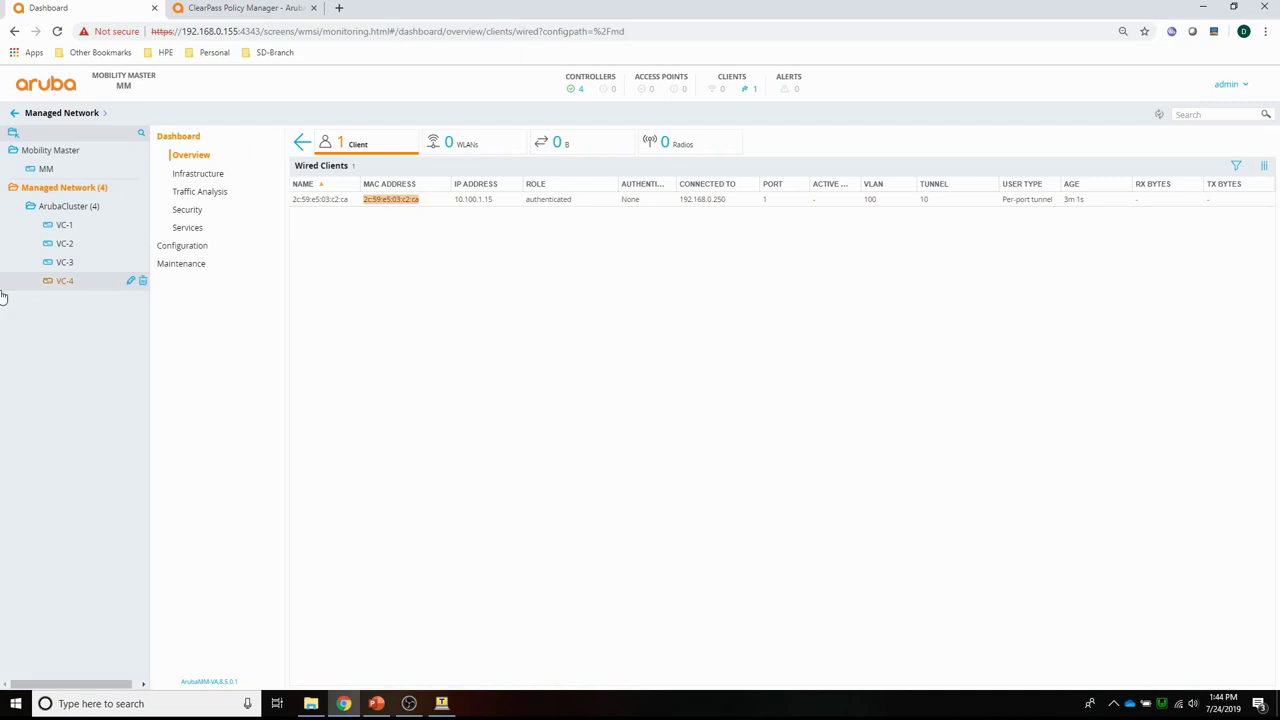
pyautogui.click(33, 158)
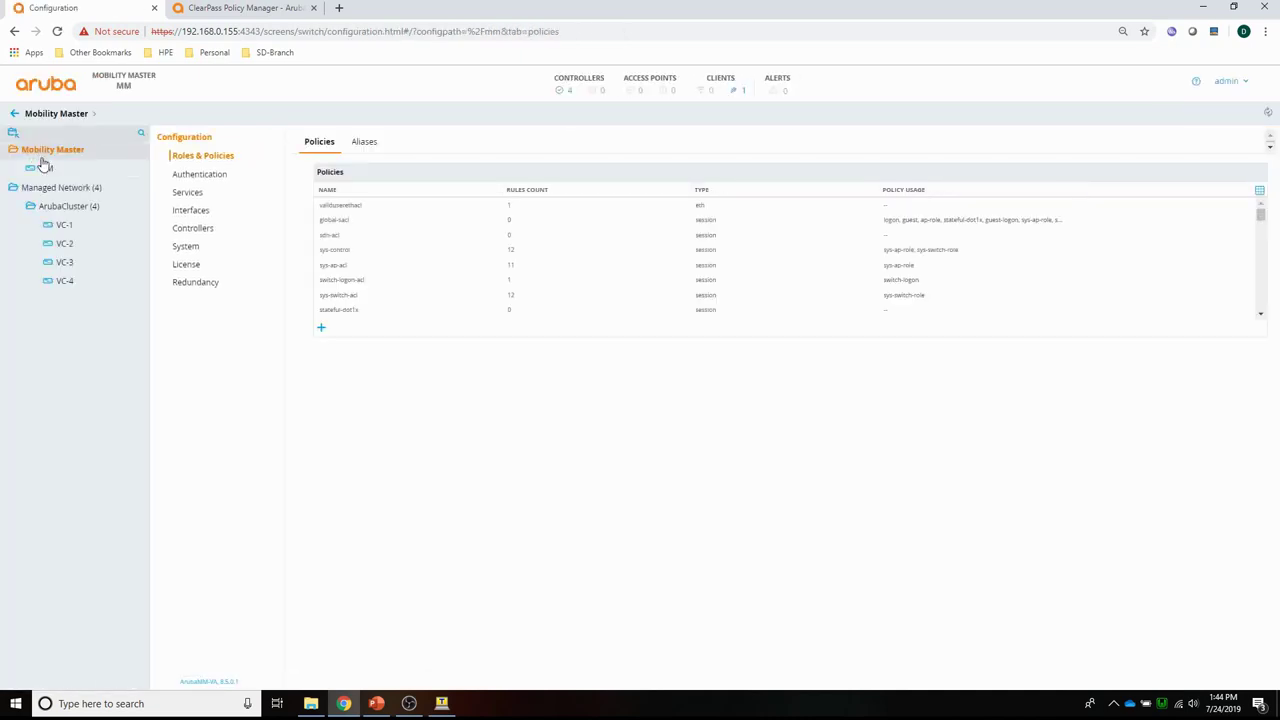
# Add a new Internal server user named with the client MAC 2c:59:e5:03:c2:ca.
pyautogui.click(184, 176)
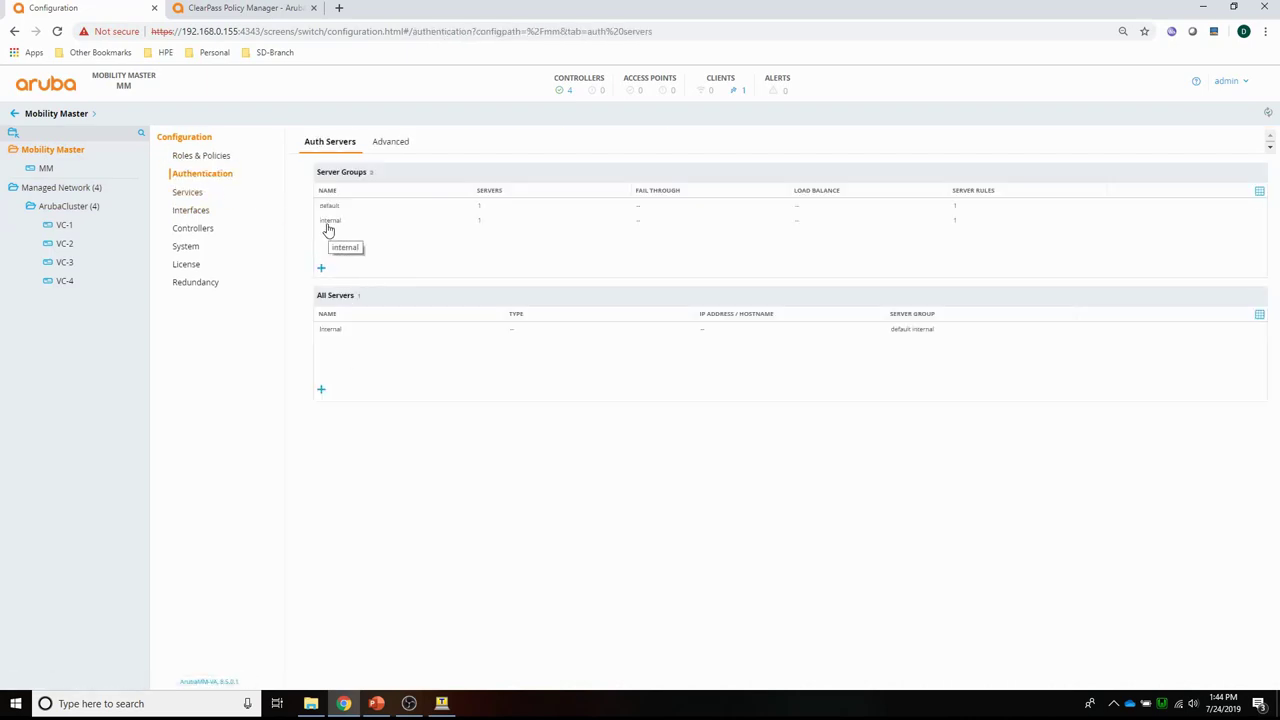
pyautogui.click(332, 331)
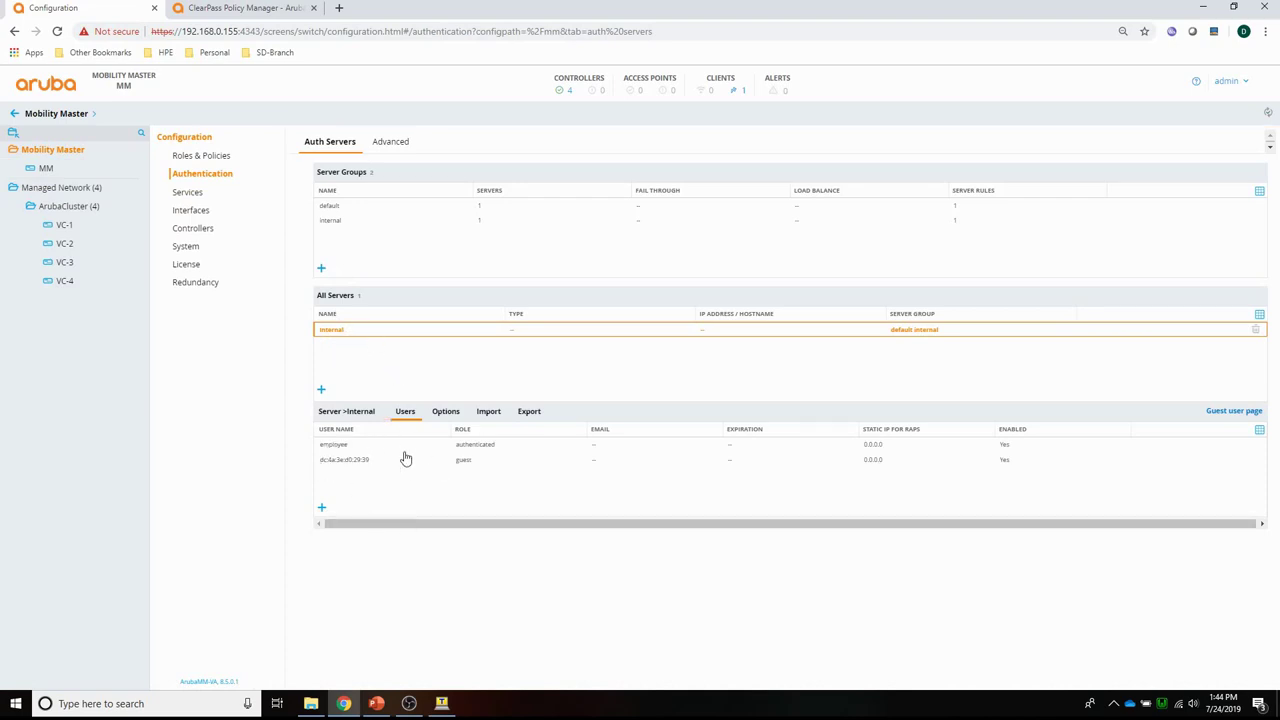
pyautogui.click(321, 507)
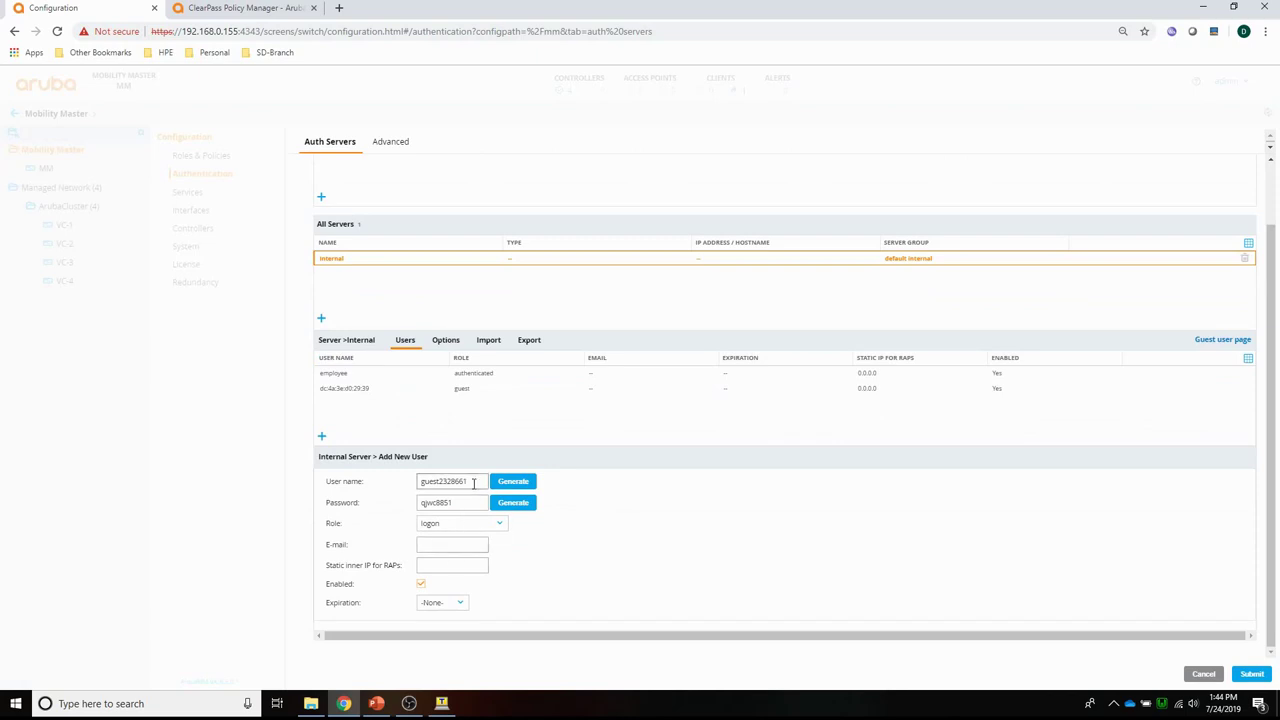
pyautogui.moveTo(474, 482); pyautogui.dragTo(365, 484)
pyautogui.hotkey('ctrl', 'v')
# Give the new user a password and the guest role, then submit.
pyautogui.click(463, 504)
pyautogui.moveTo(455, 503); pyautogui.dragTo(381, 508)
pyautogui.press('BackSpace')
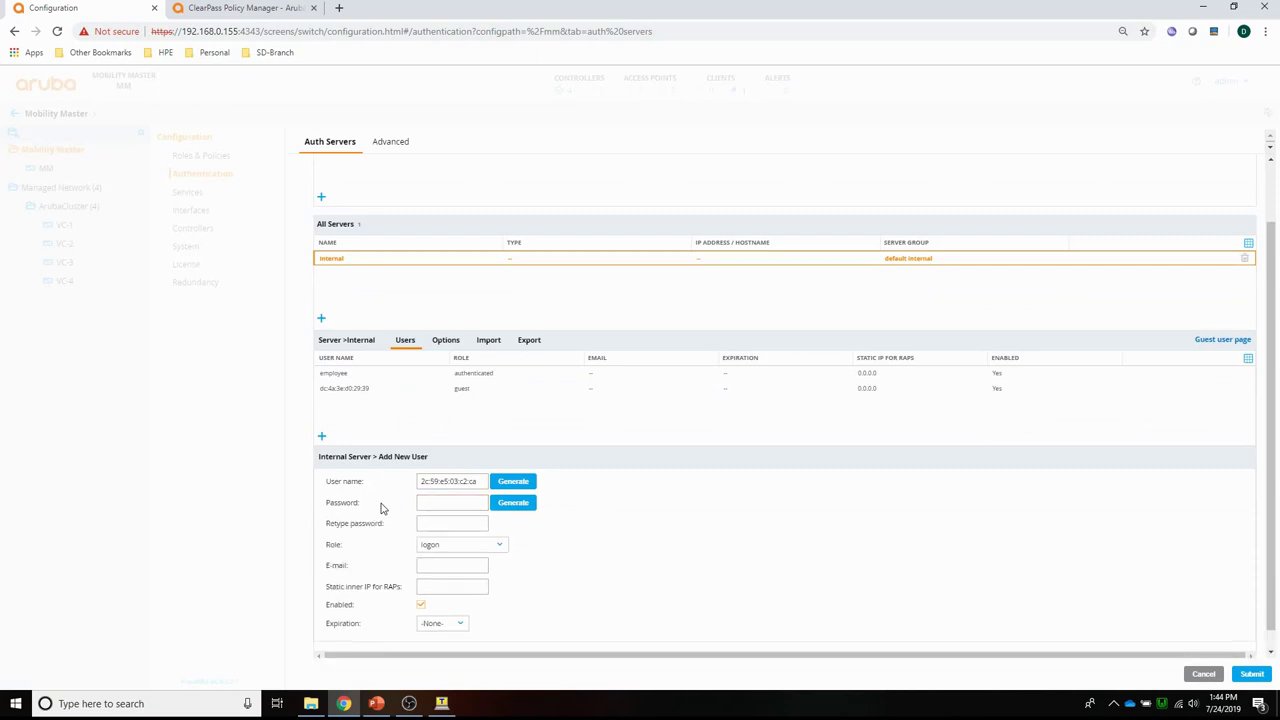
pyautogui.click(446, 505)
pyautogui.hotkey('ctrl', 'v')
pyautogui.click(449, 523)
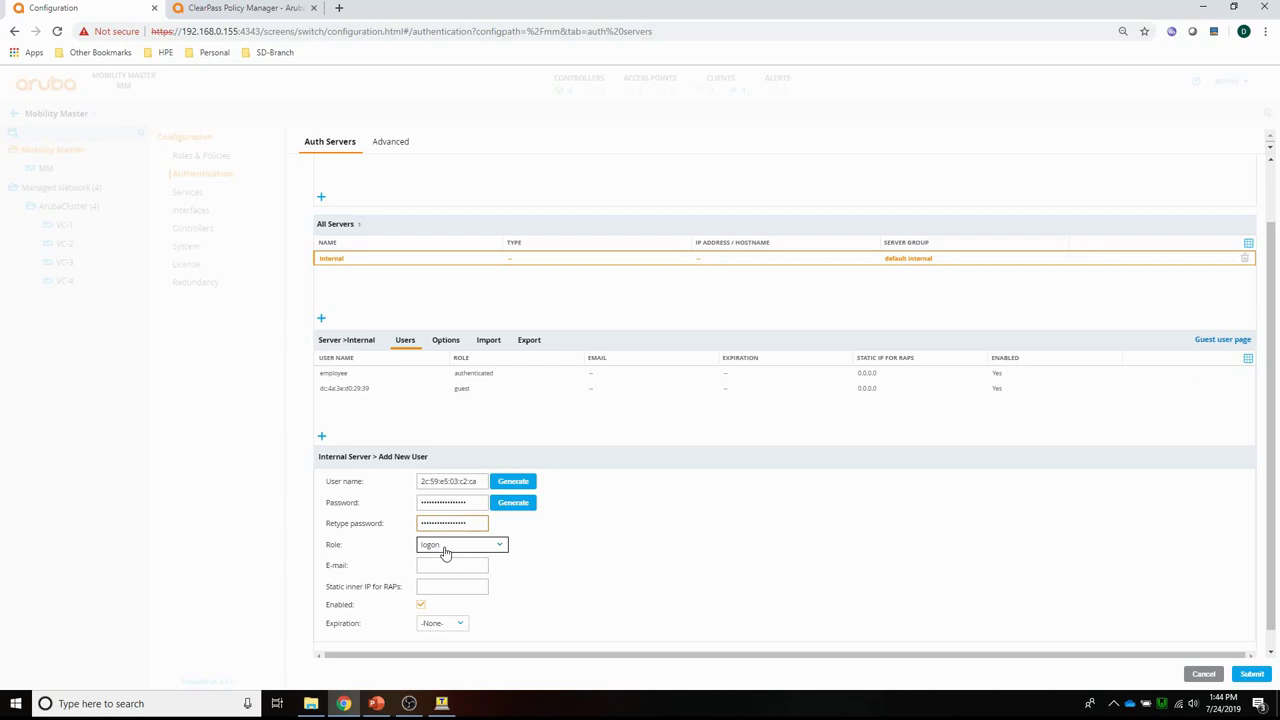
pyautogui.click(446, 548)
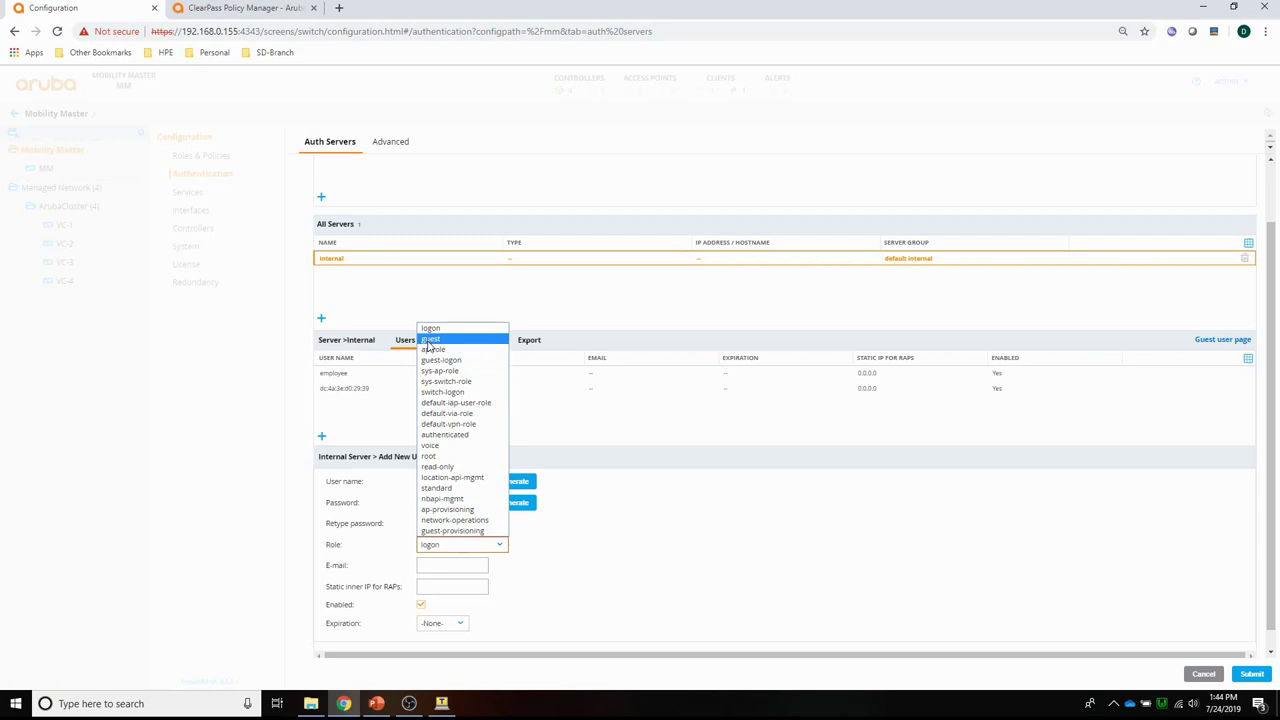
pyautogui.click(430, 340)
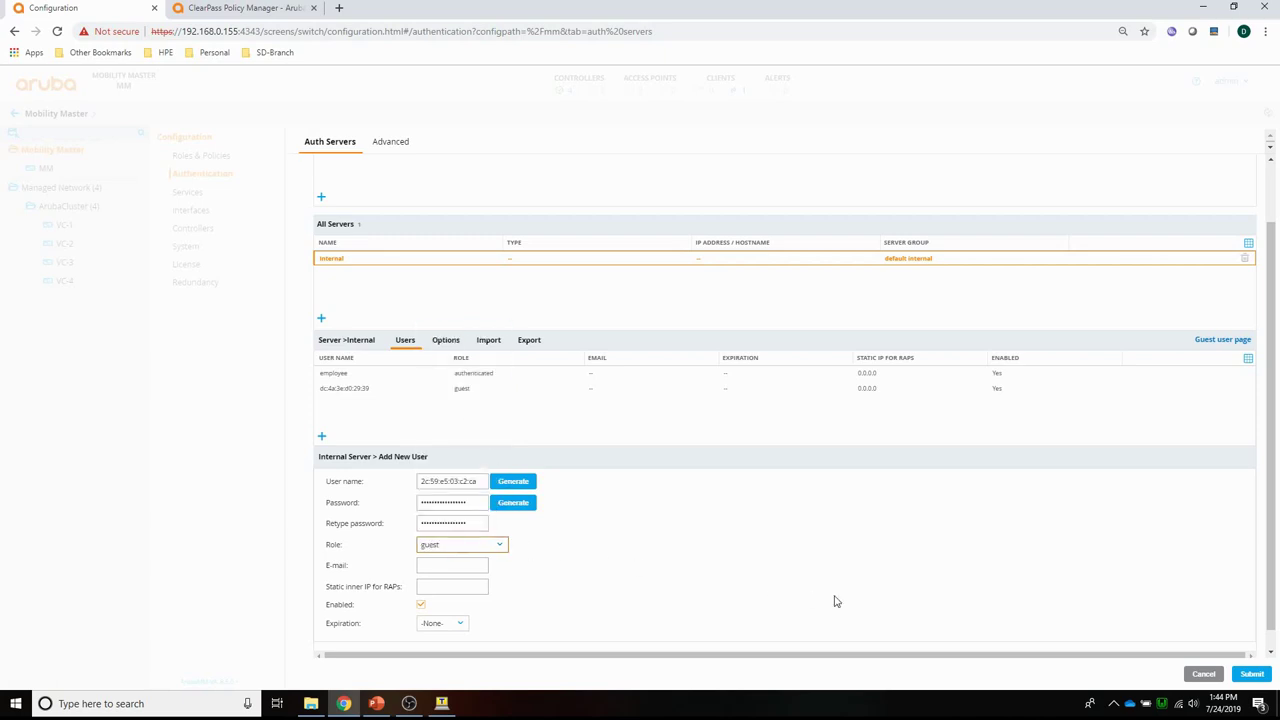
pyautogui.click(1240, 674)
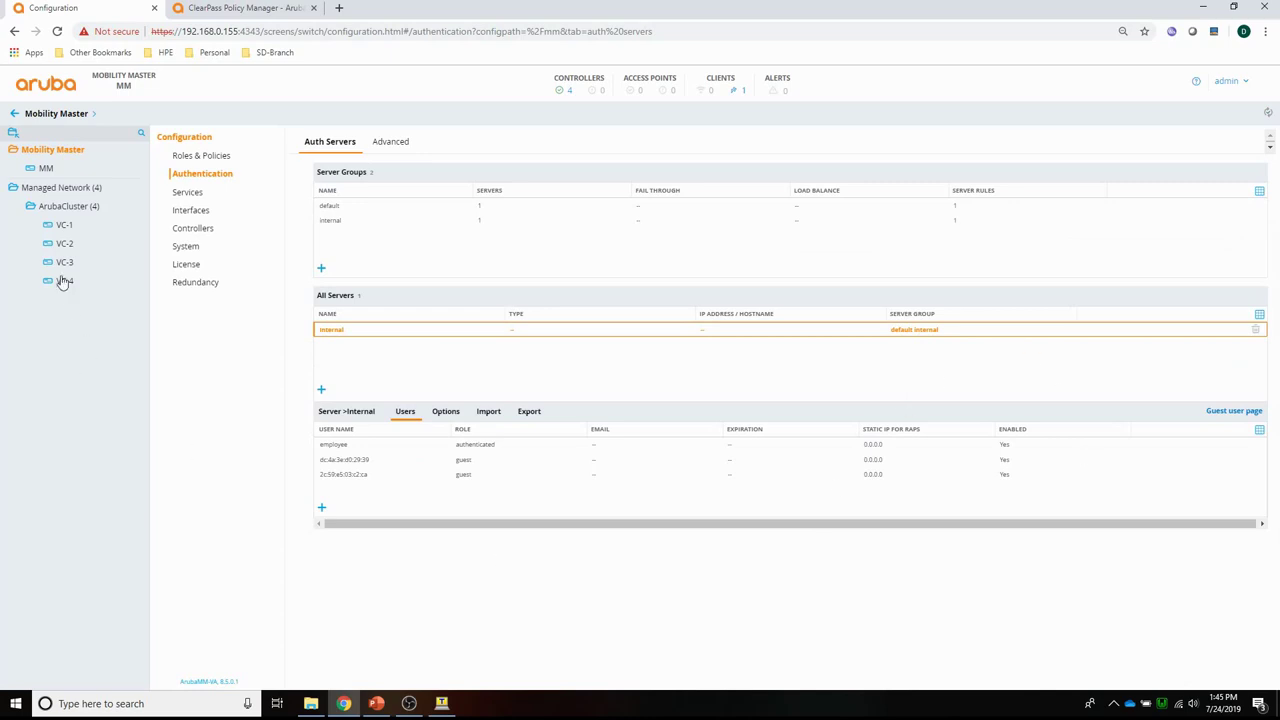
# Set ArubaCluster's VLAN 100 (PBT-VID100) wired LAN profile to PBT-MacAuth and submit.
pyautogui.click(48, 207)
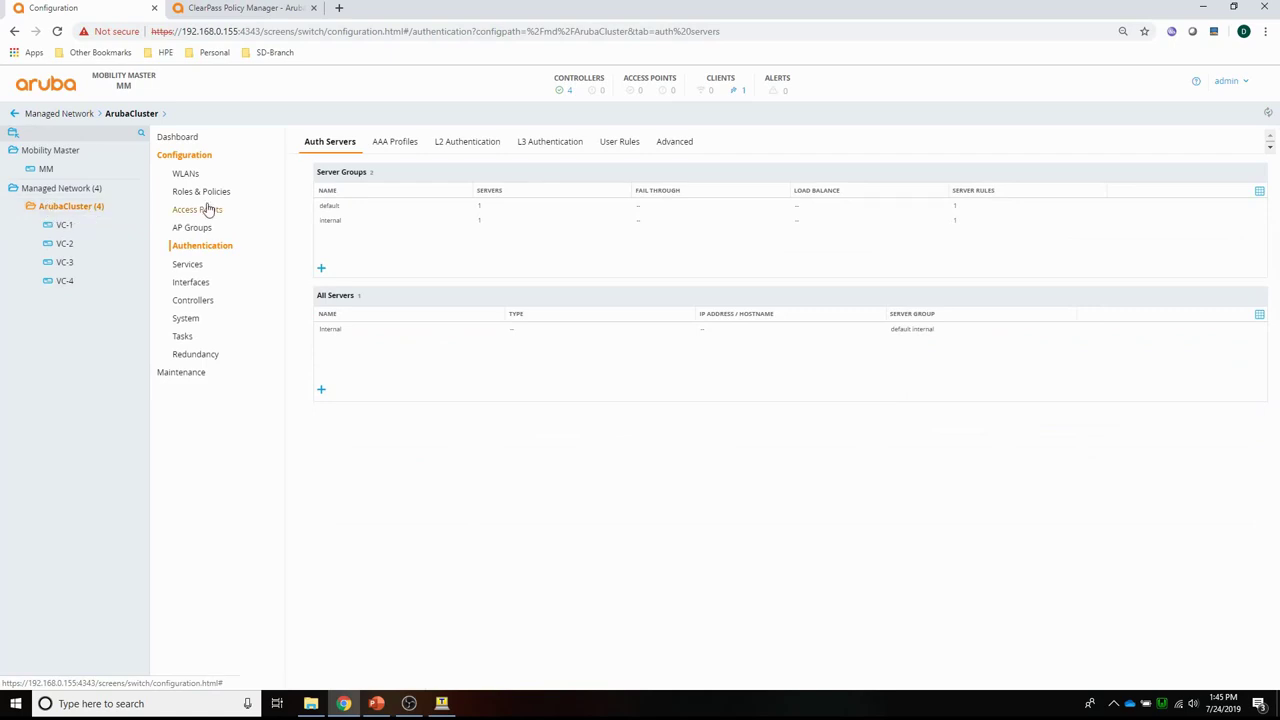
pyautogui.click(393, 146)
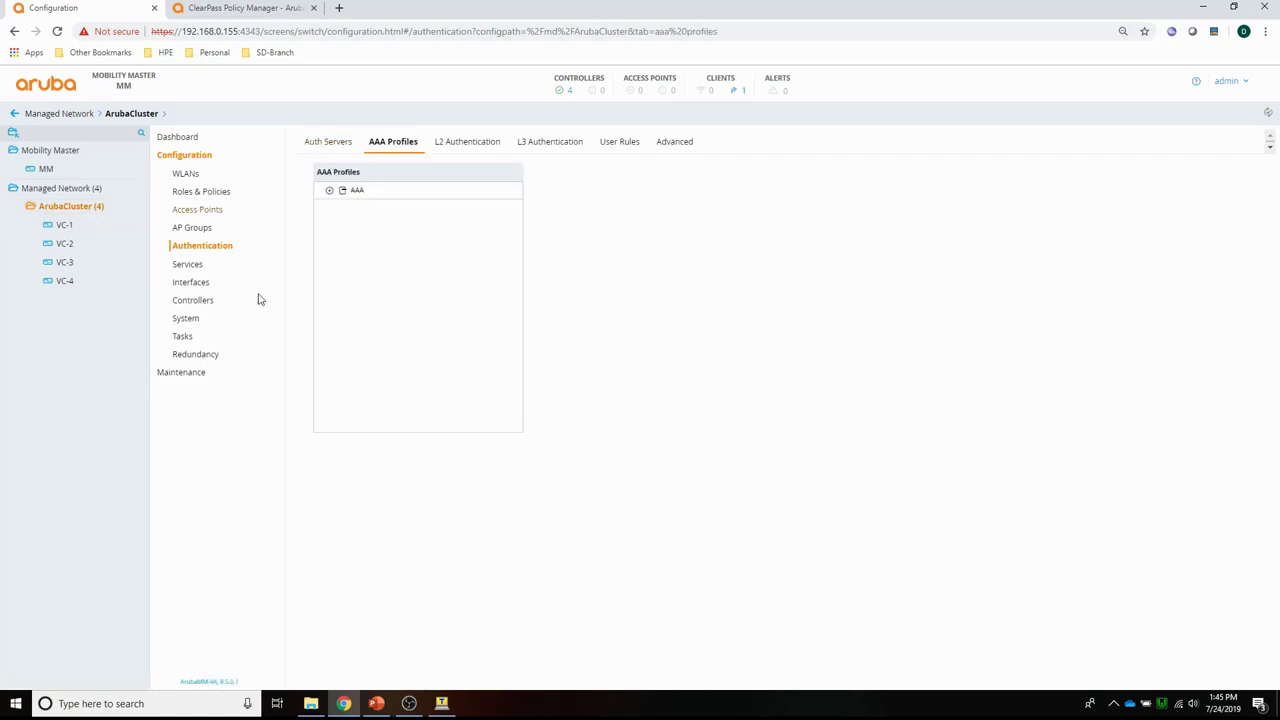
pyautogui.click(190, 283)
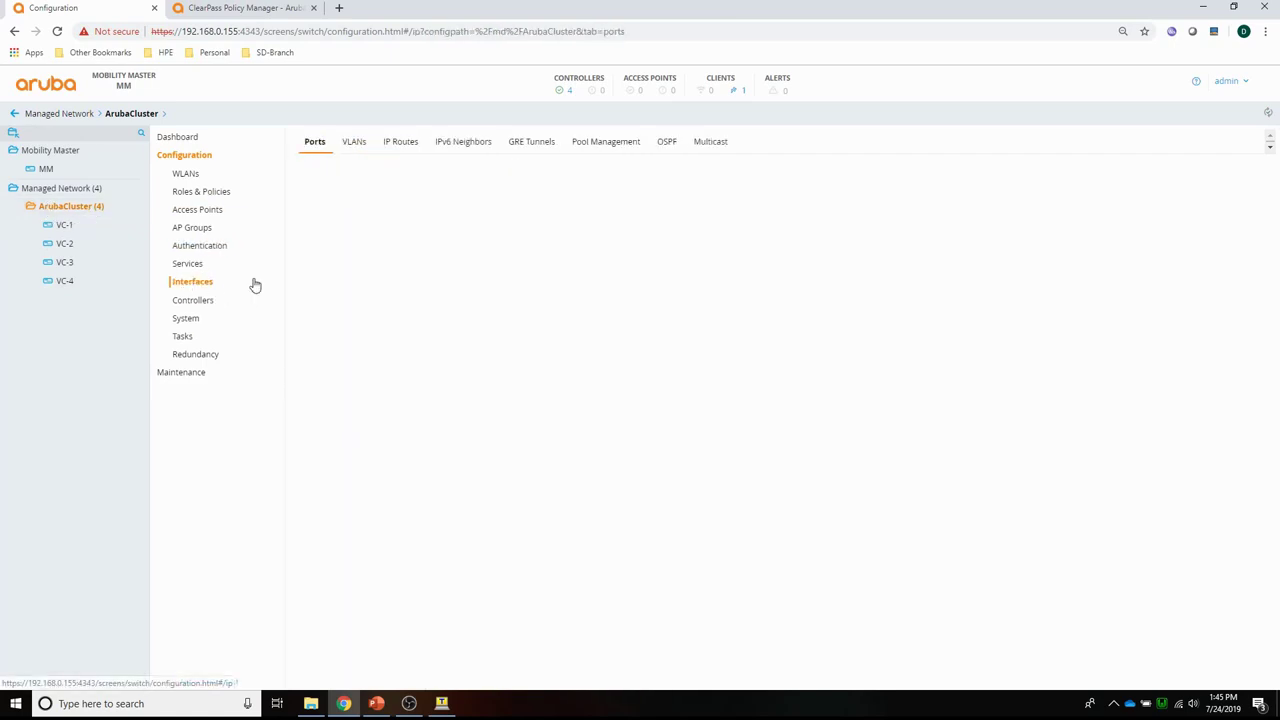
pyautogui.click(354, 143)
pyautogui.click(348, 208)
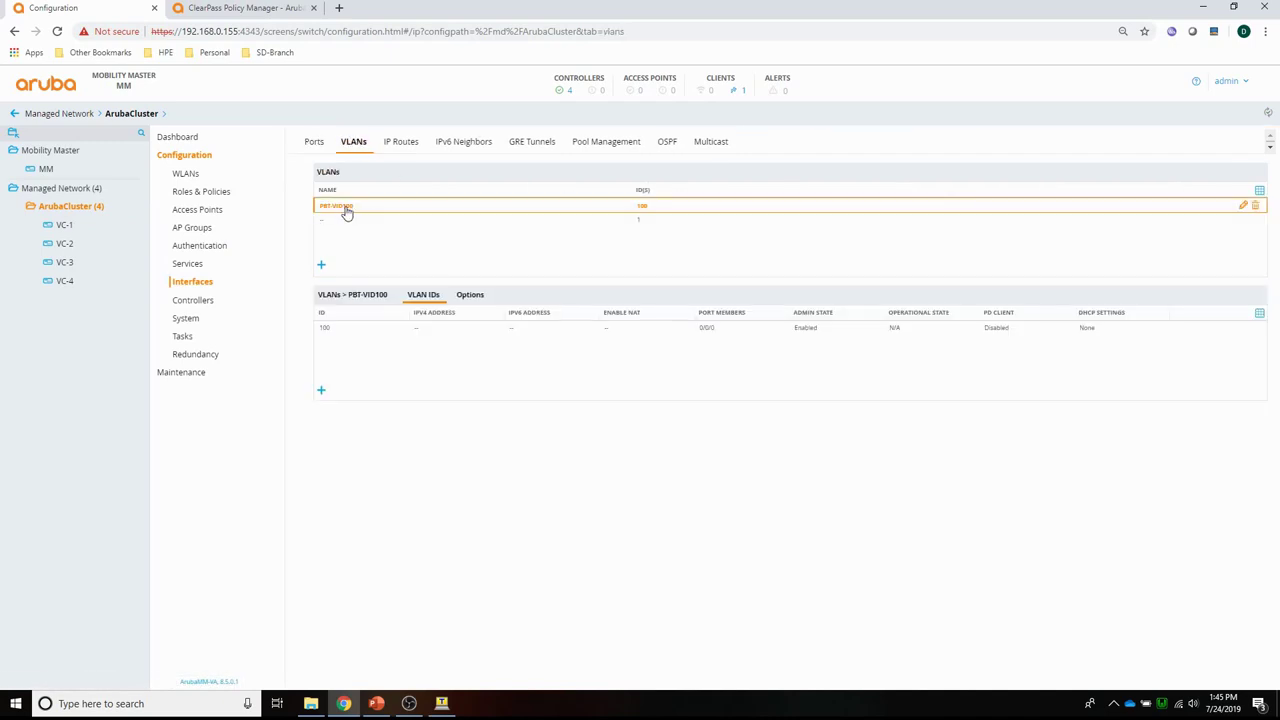
pyautogui.click(323, 333)
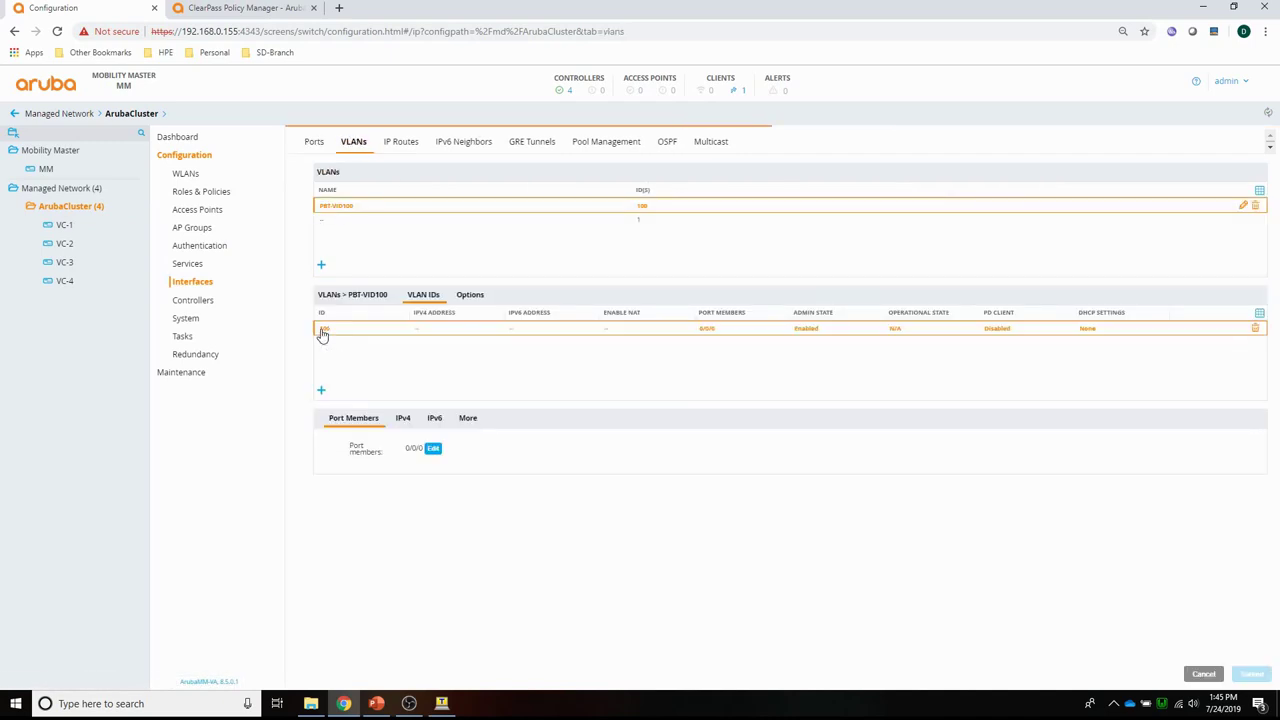
pyautogui.click(467, 419)
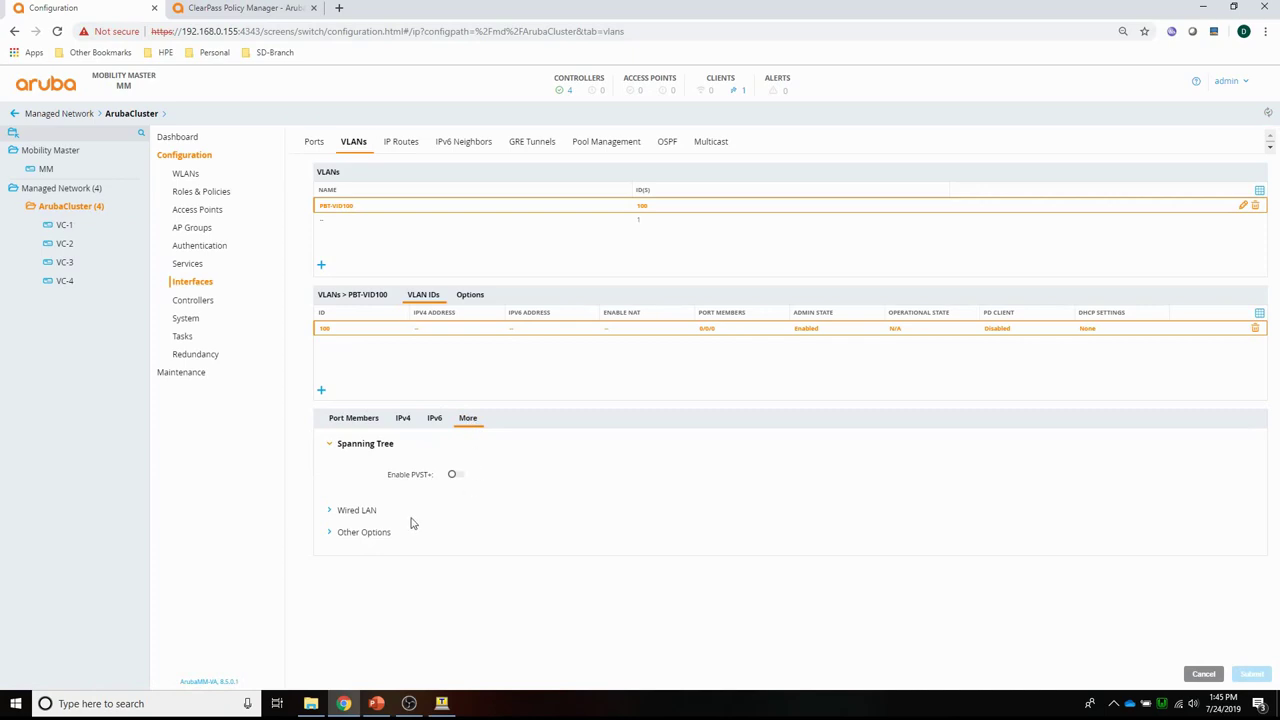
pyautogui.click(346, 511)
pyautogui.click(454, 502)
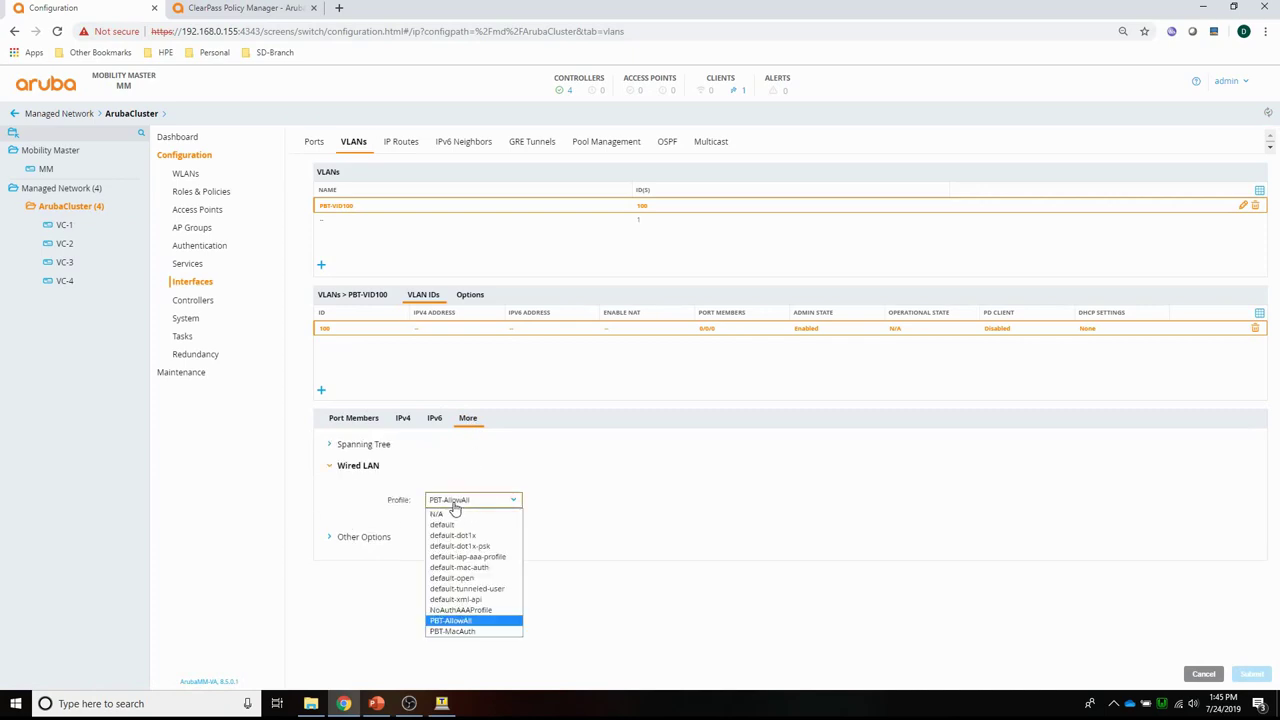
pyautogui.click(462, 631)
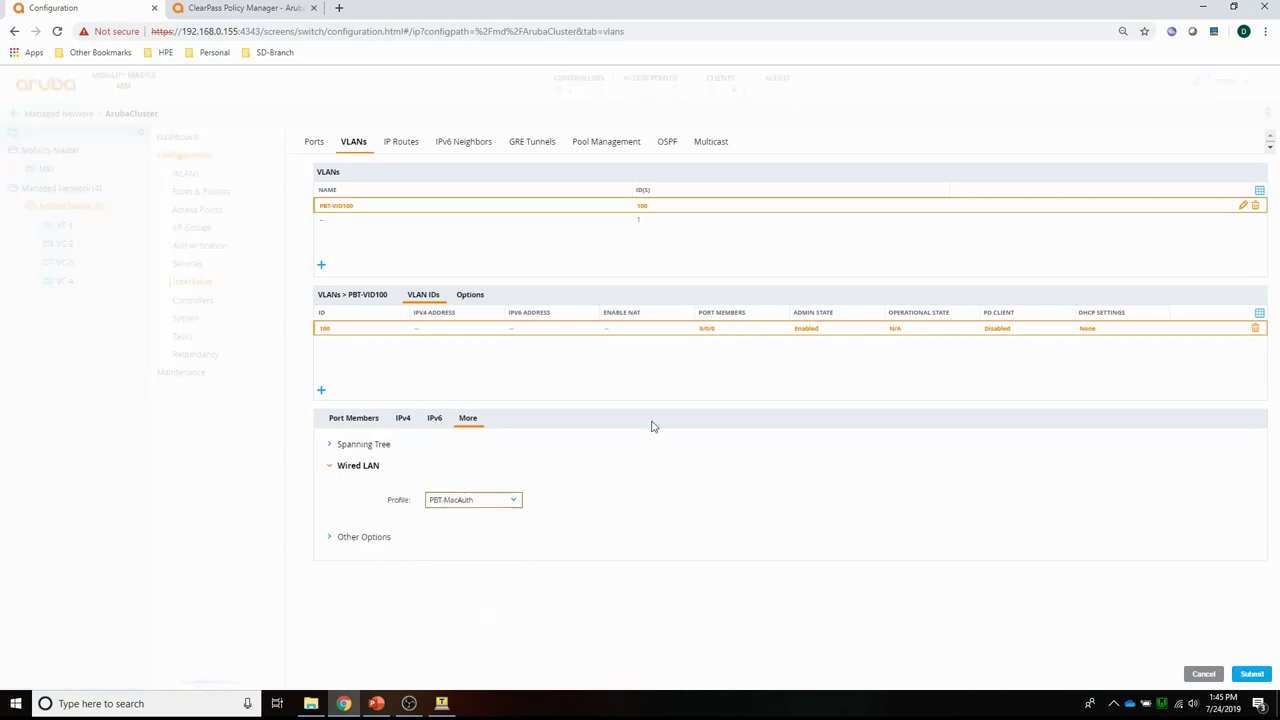
pyautogui.click(1250, 673)
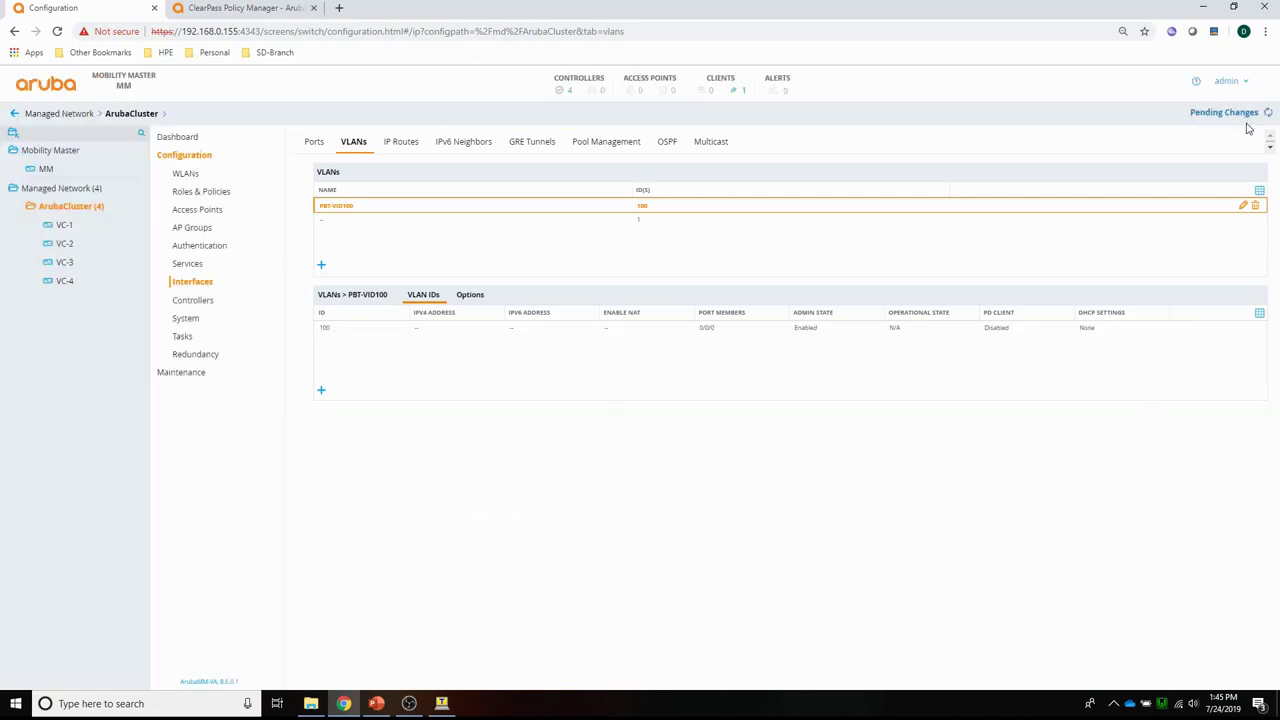
# Deploy the pending changes to the ArubaCluster controllers and reload the VLANs page.
pyautogui.click(1230, 113)
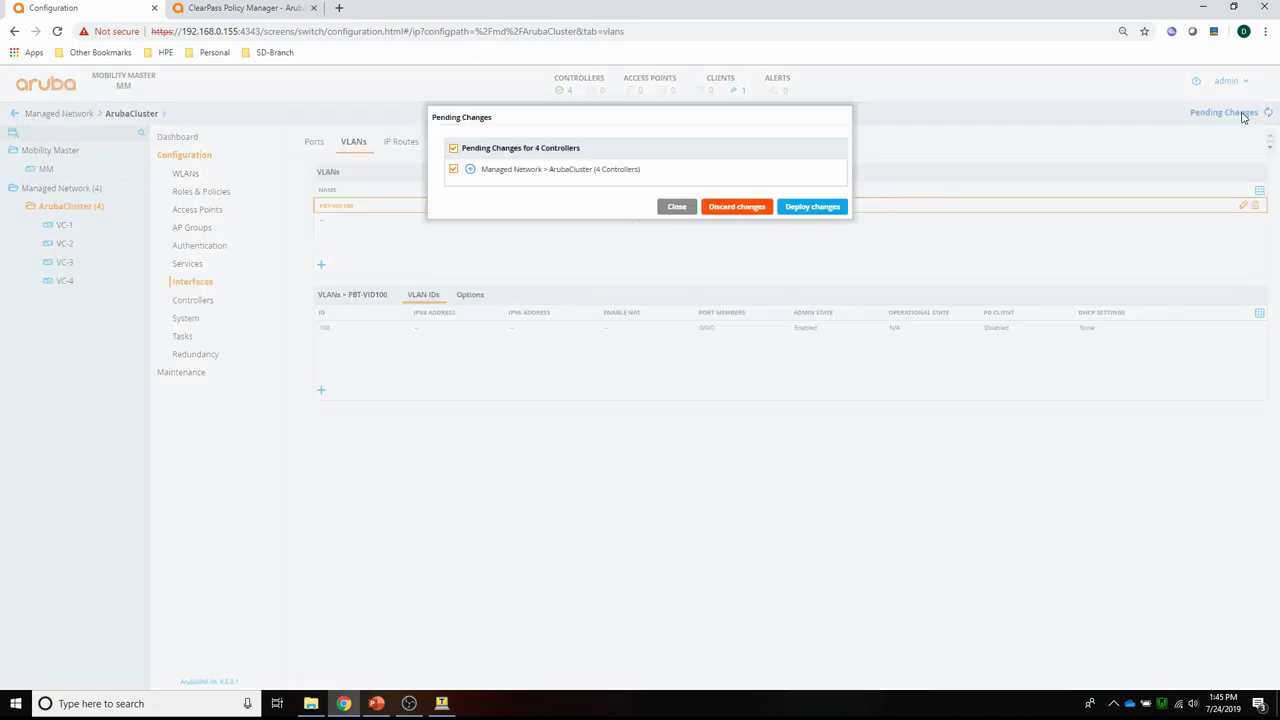
pyautogui.click(822, 207)
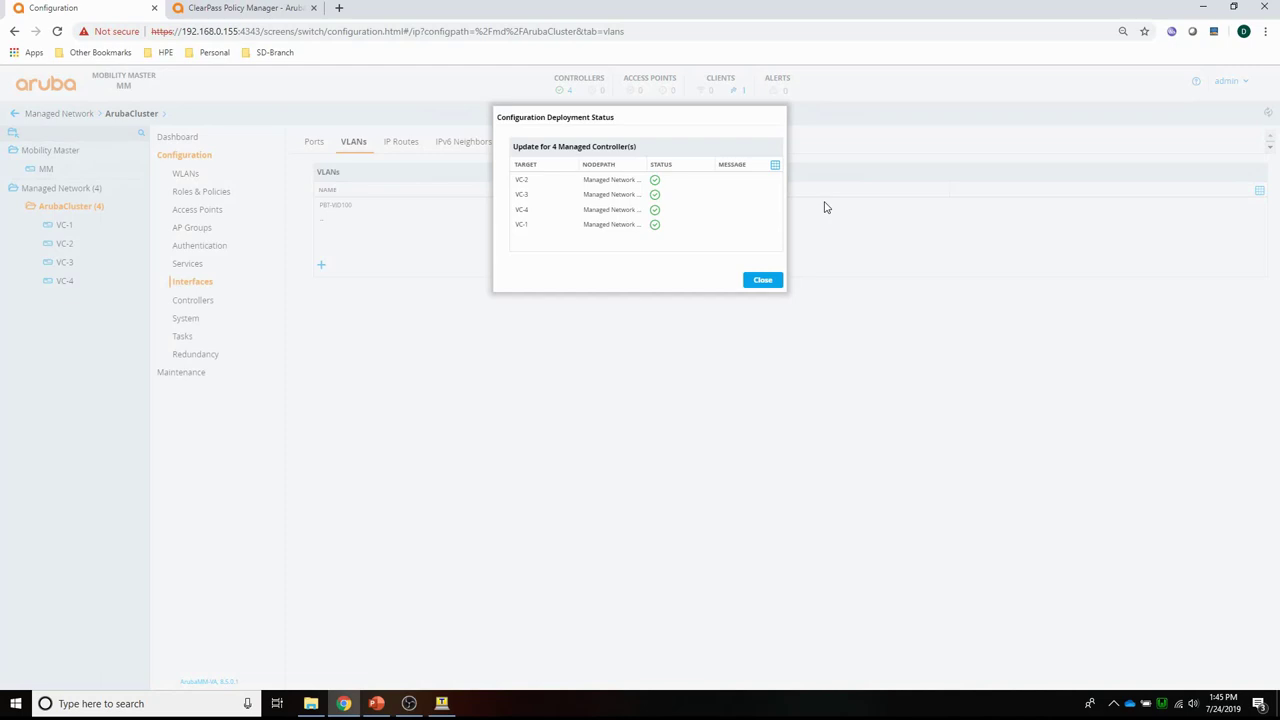
pyautogui.click(770, 281)
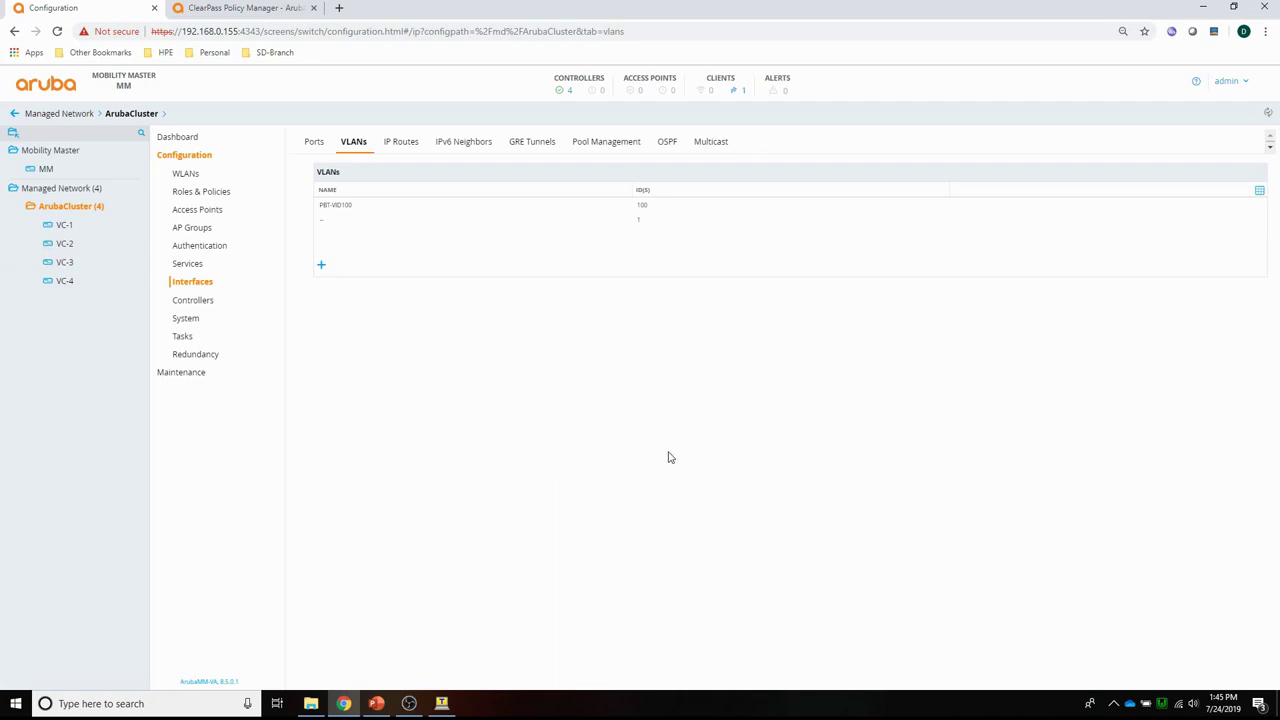
pyautogui.click(648, 32)
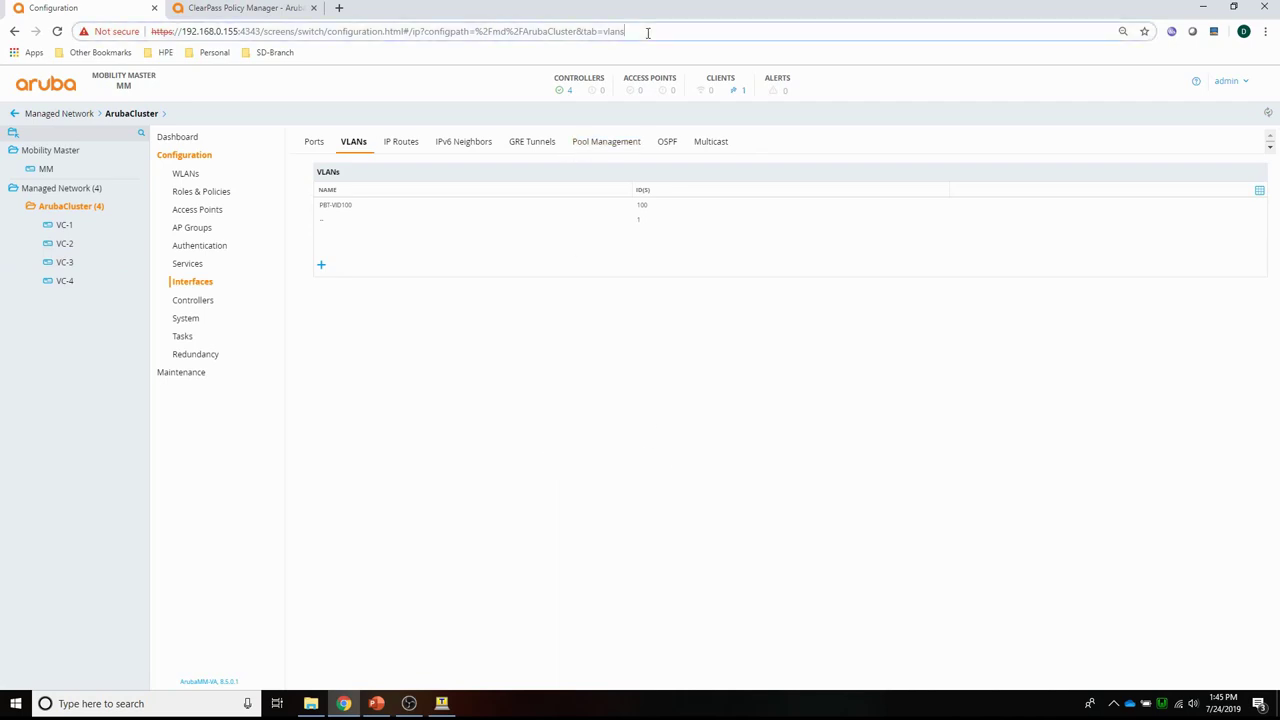
pyautogui.press('Return')
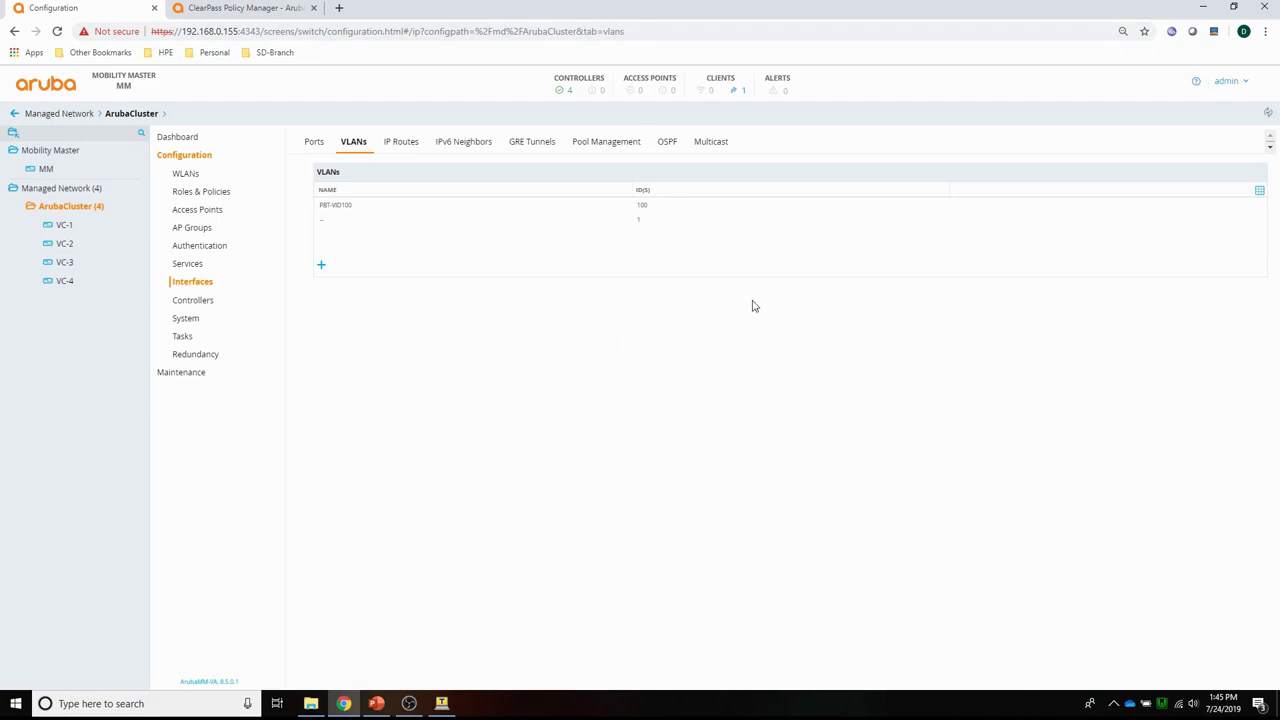
# Check the wired client's guest role in Wired Clients, then open ArubaCluster's configuration.
pyautogui.click(744, 96)
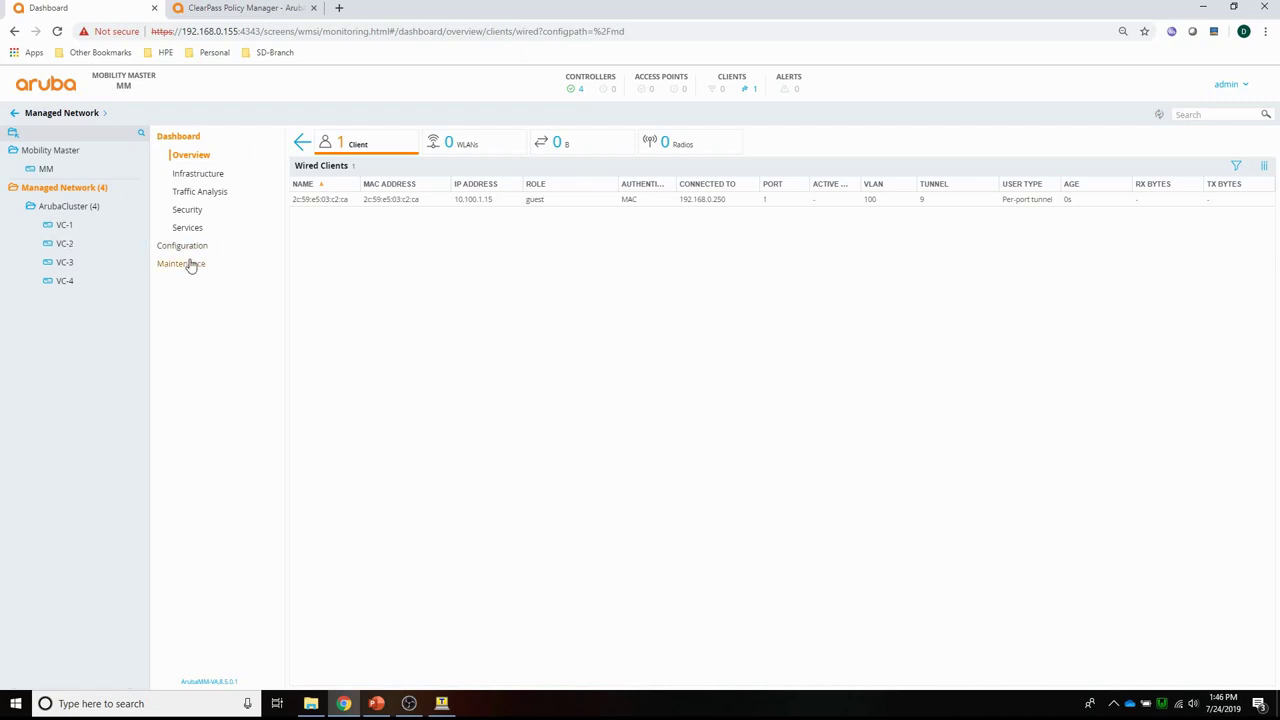
pyautogui.click(85, 210)
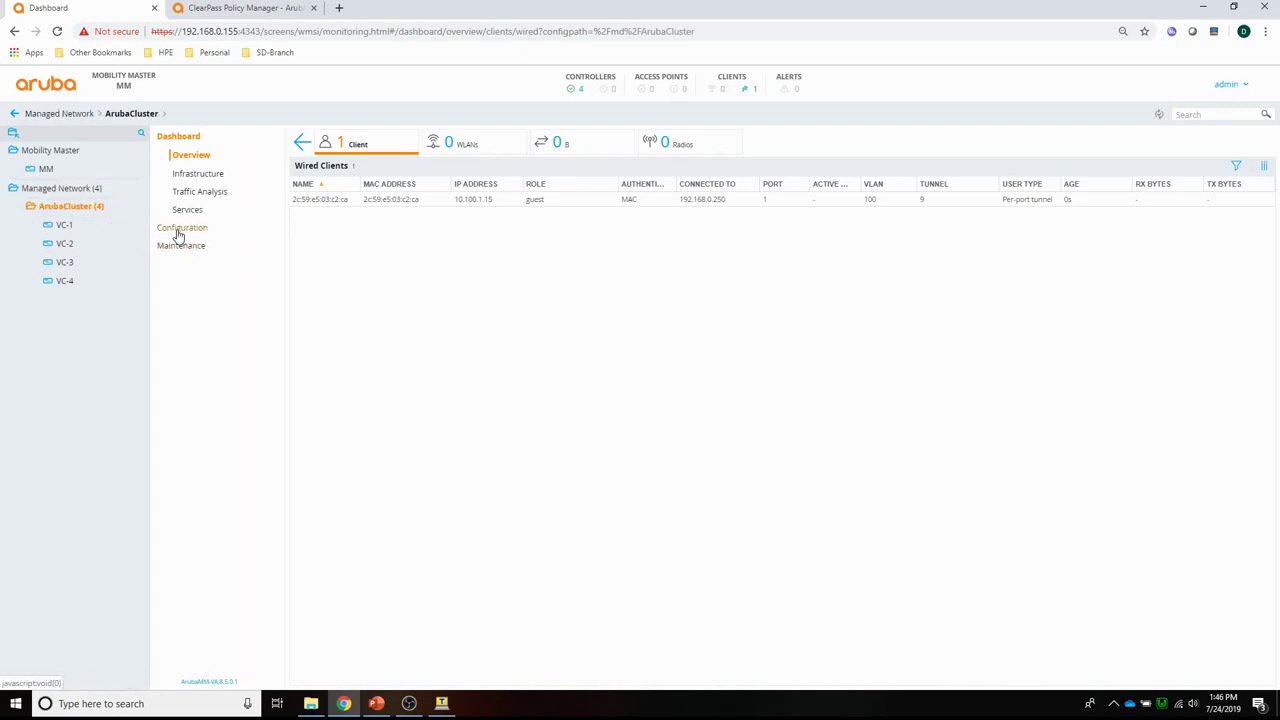
pyautogui.click(182, 245)
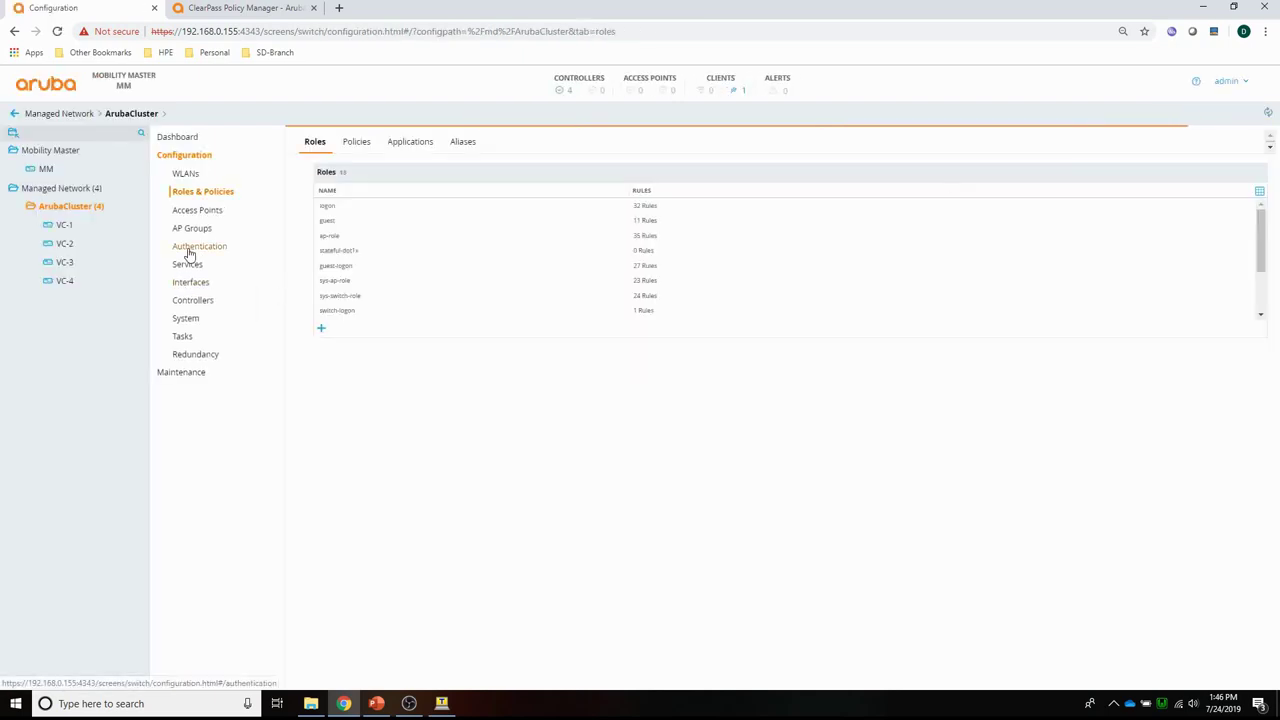
# View the PBT-MacAuth AAA profile under Authentication, then go to the clients dashboard.
pyautogui.click(199, 246)
pyautogui.click(392, 142)
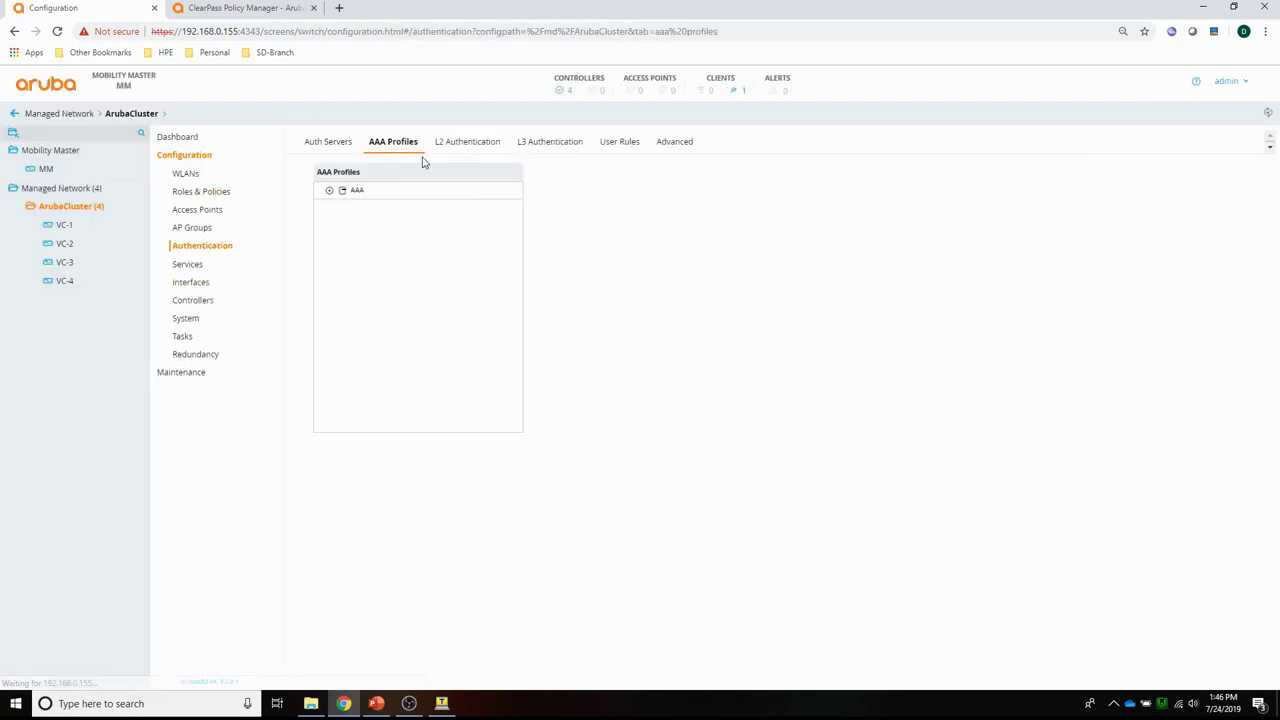
pyautogui.click(350, 192)
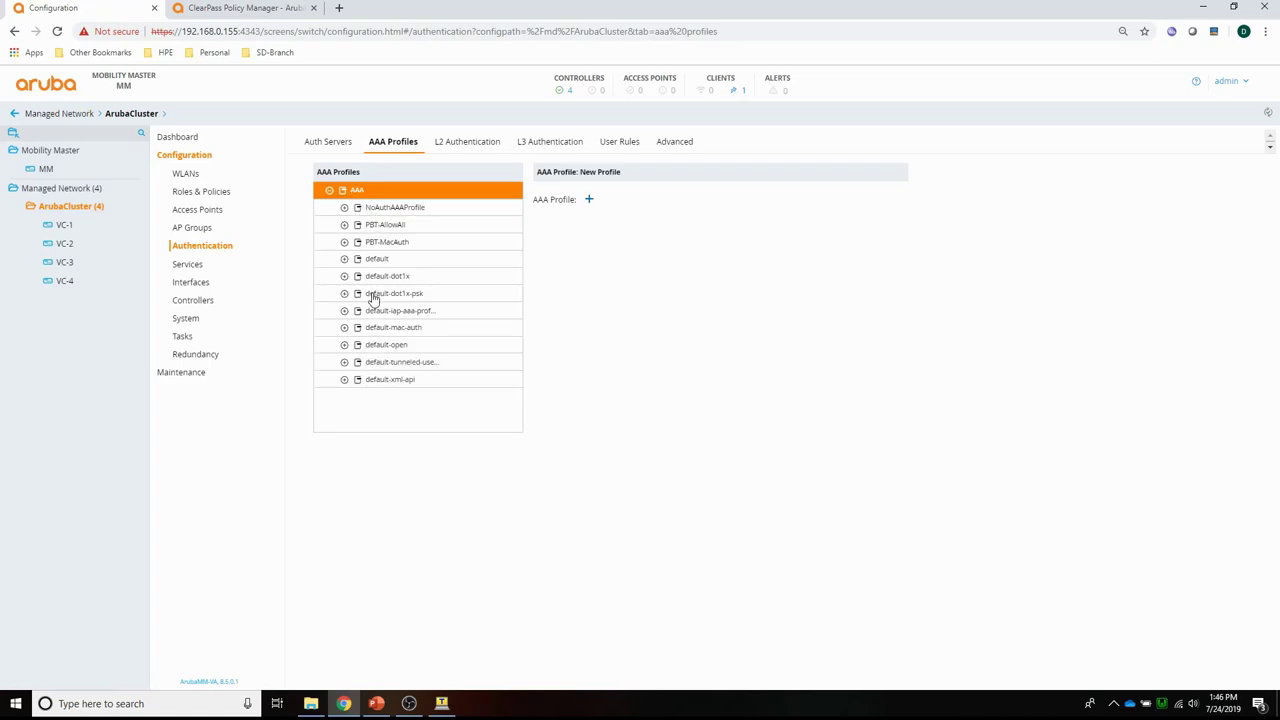
pyautogui.click(385, 242)
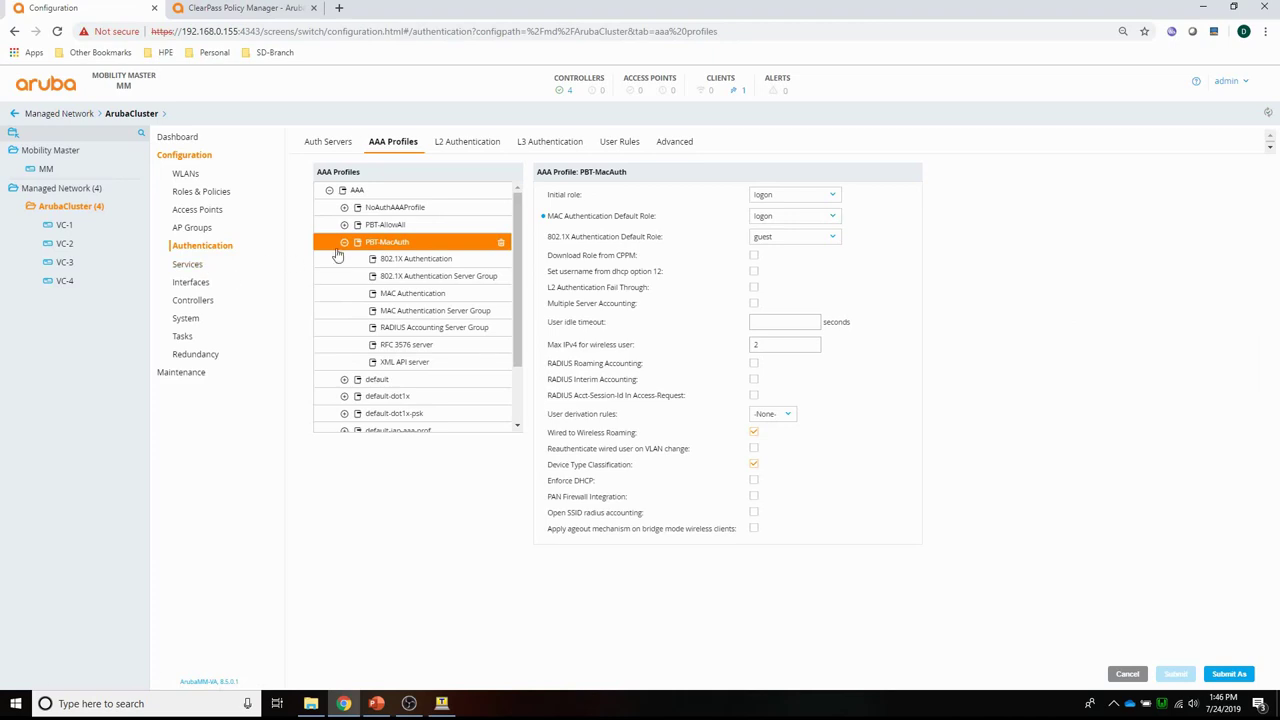
pyautogui.click(743, 93)
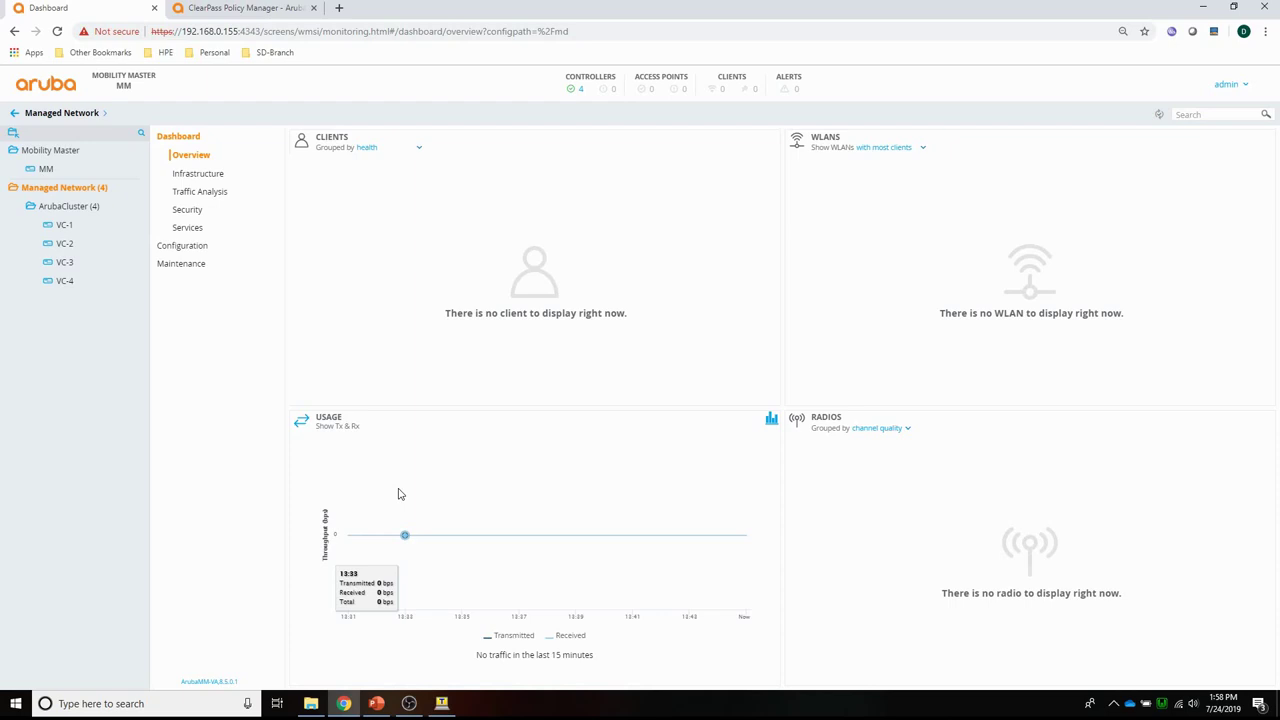
# Open ArubaCluster's Authentication AAA Profiles list and select the AAA root row.
pyautogui.click(62, 207)
pyautogui.click(178, 231)
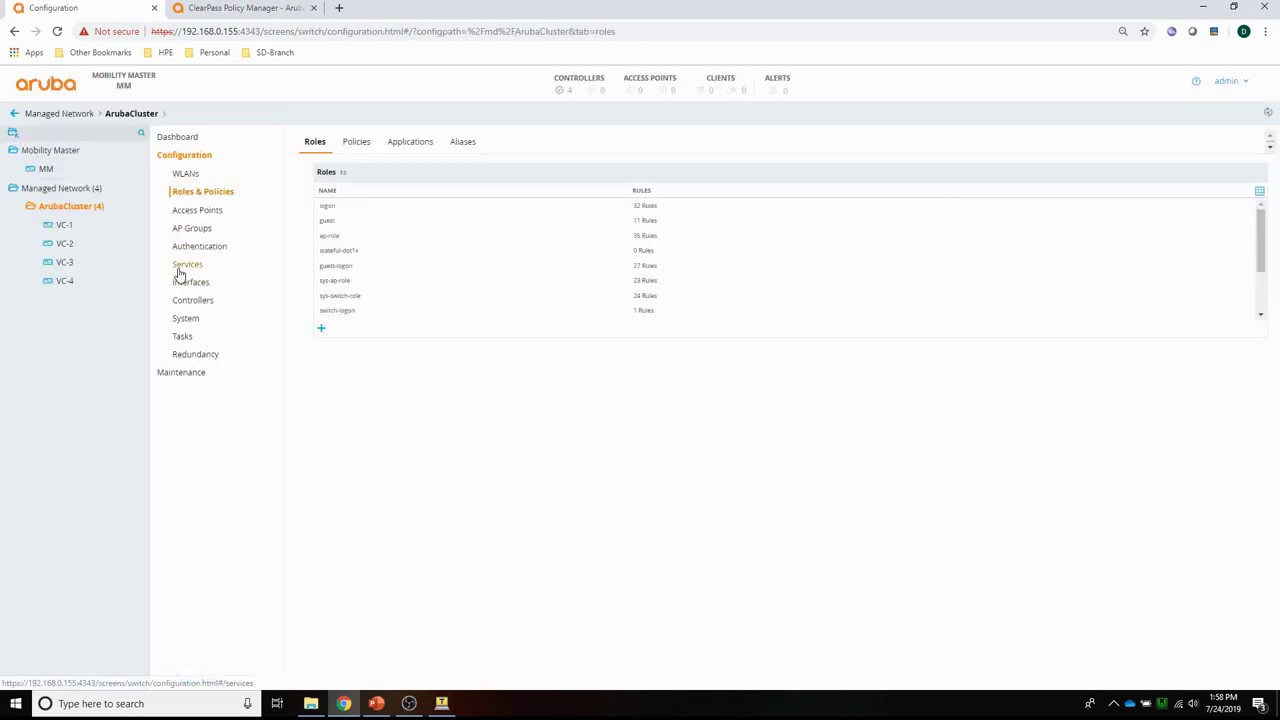
pyautogui.click(179, 249)
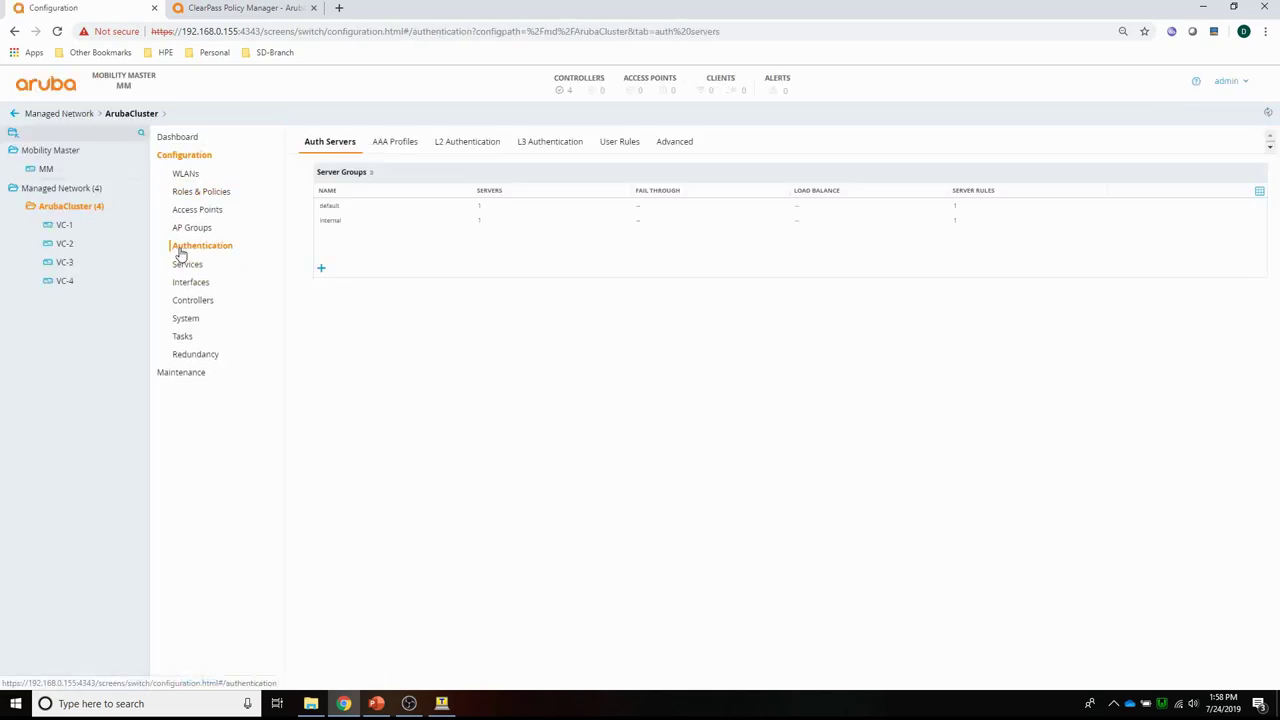
pyautogui.click(385, 143)
pyautogui.click(357, 191)
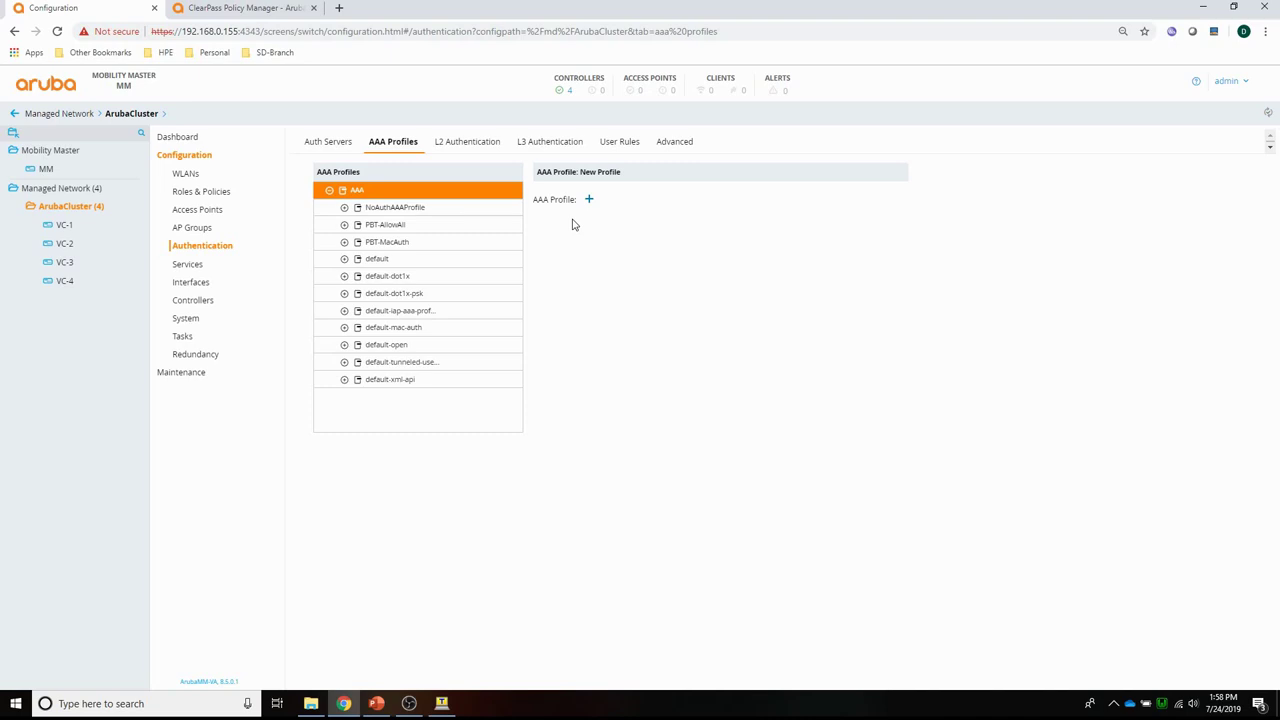
# Create AAA profile PBT-802.1X with 802.1X authentication default role logon, then expand it.
pyautogui.click(589, 200)
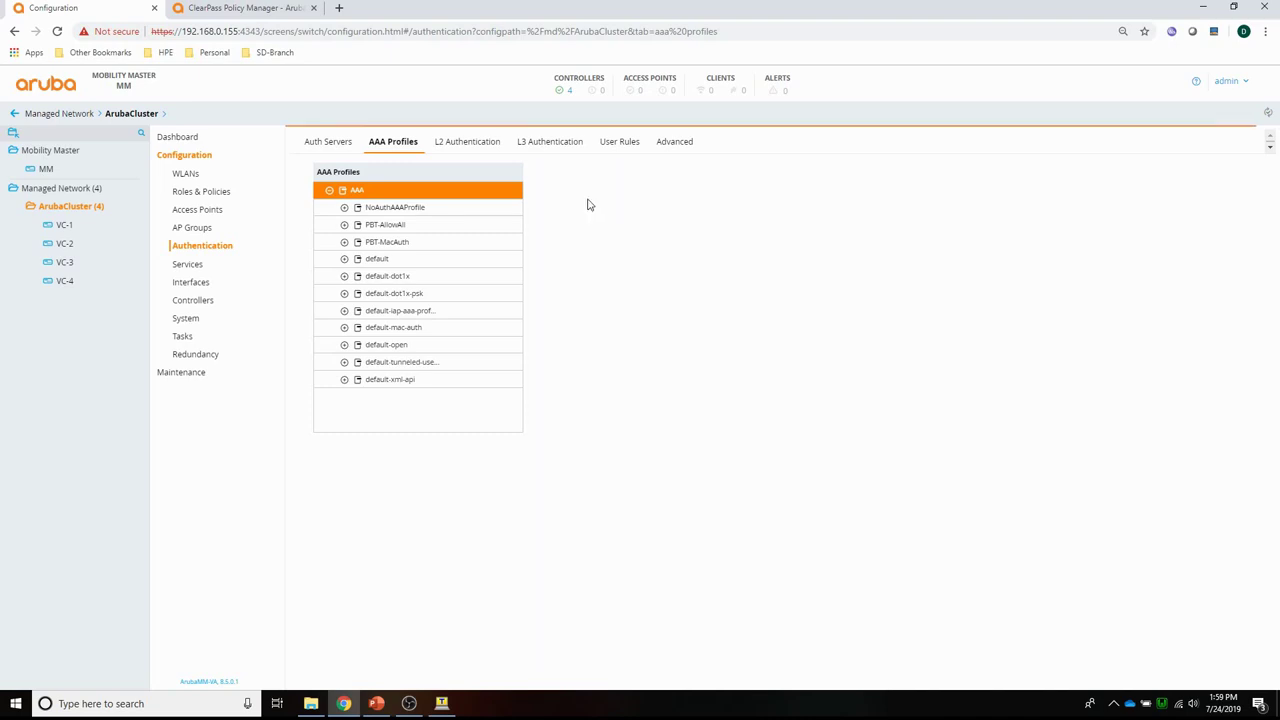
pyautogui.click(639, 196)
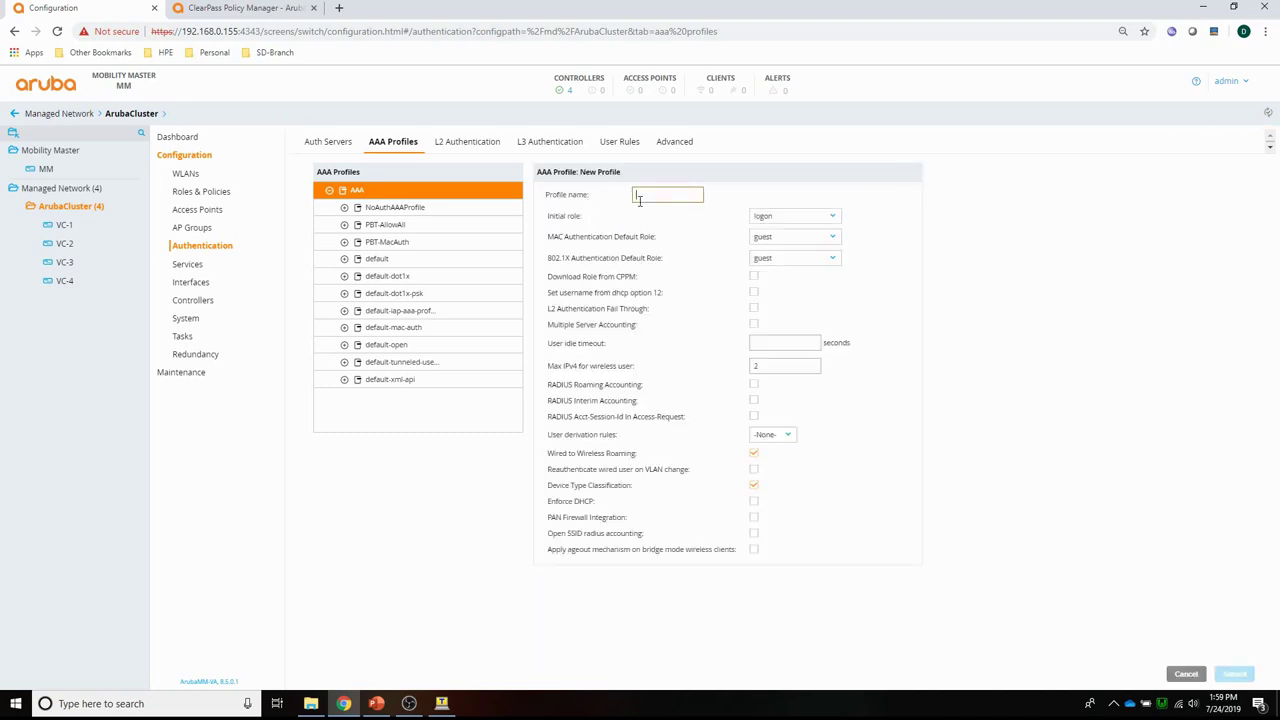
pyautogui.write('P')
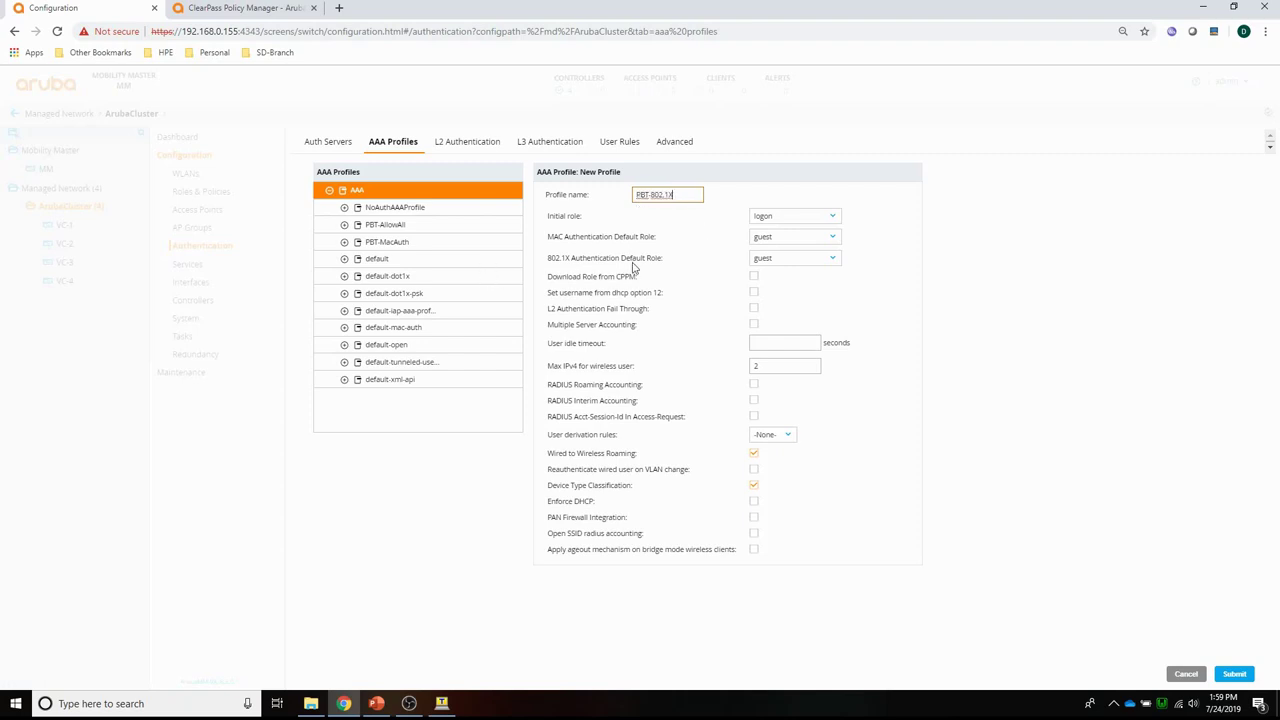
pyautogui.write('BT-802.1X')
pyautogui.click(786, 261)
pyautogui.click(779, 279)
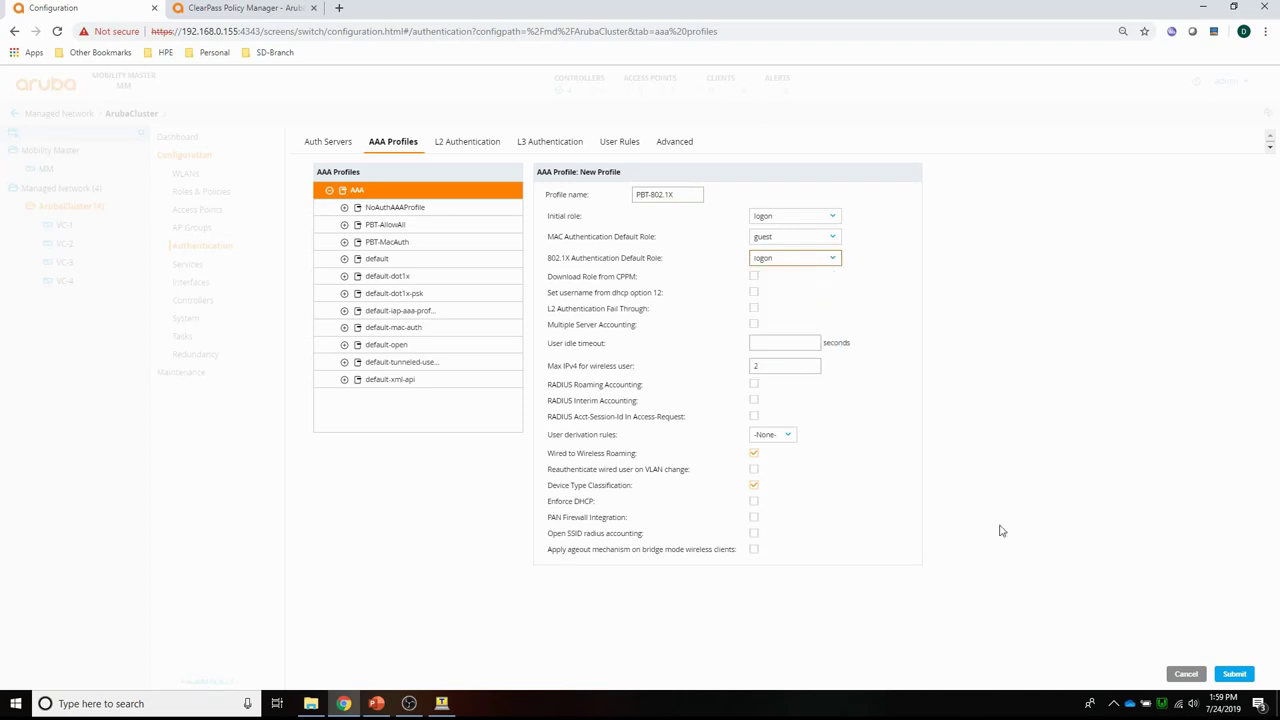
pyautogui.click(1236, 672)
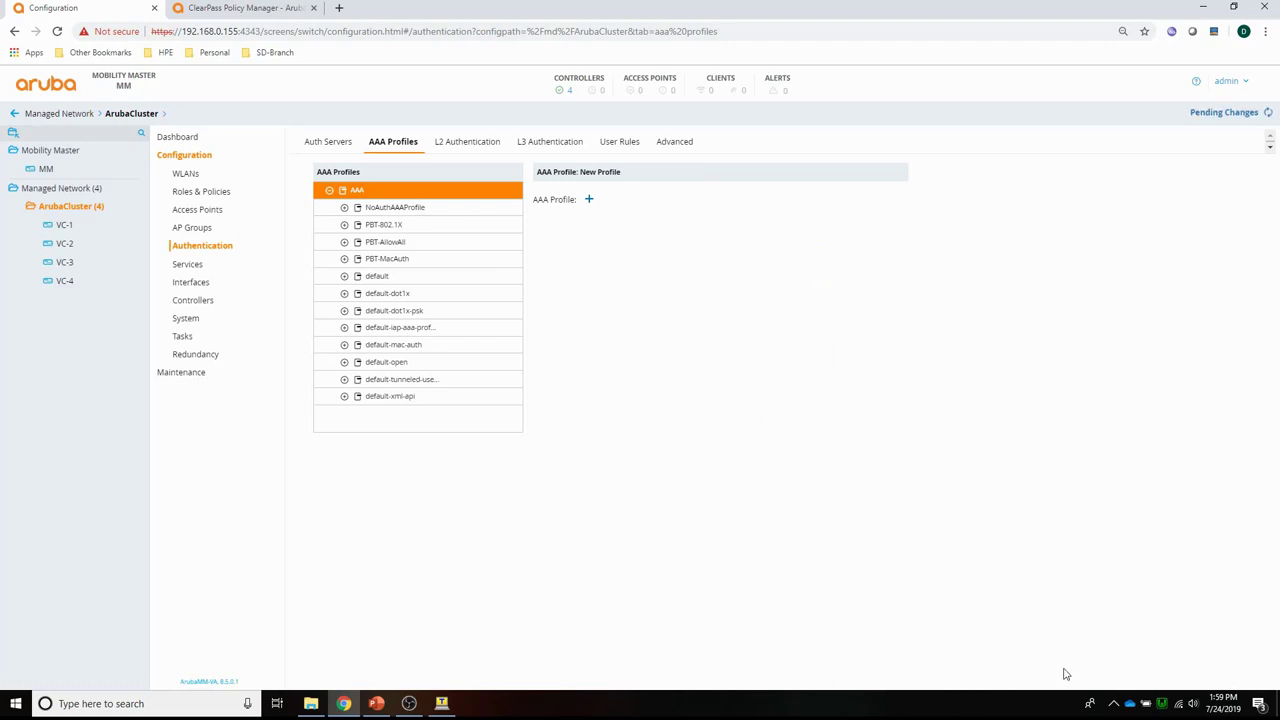
pyautogui.click(372, 226)
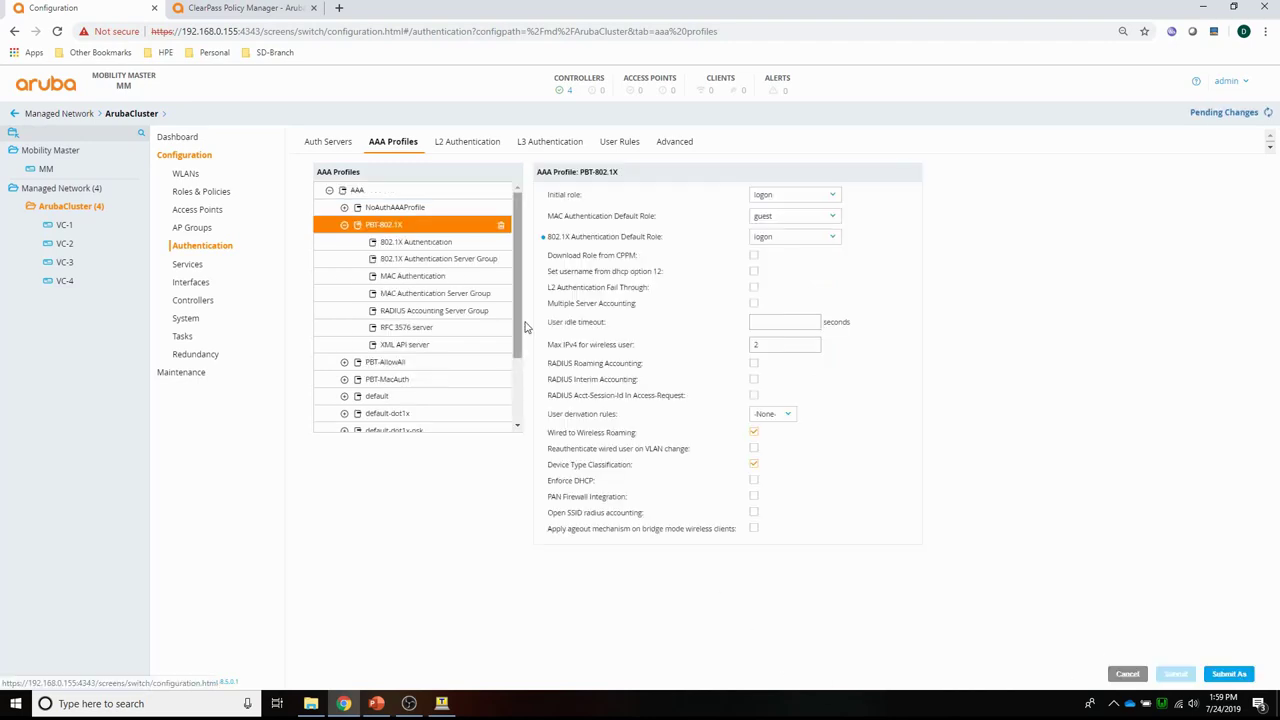
# Set PBT-802.1X's 802.1X authentication server group to internal and submit.
pyautogui.click(406, 261)
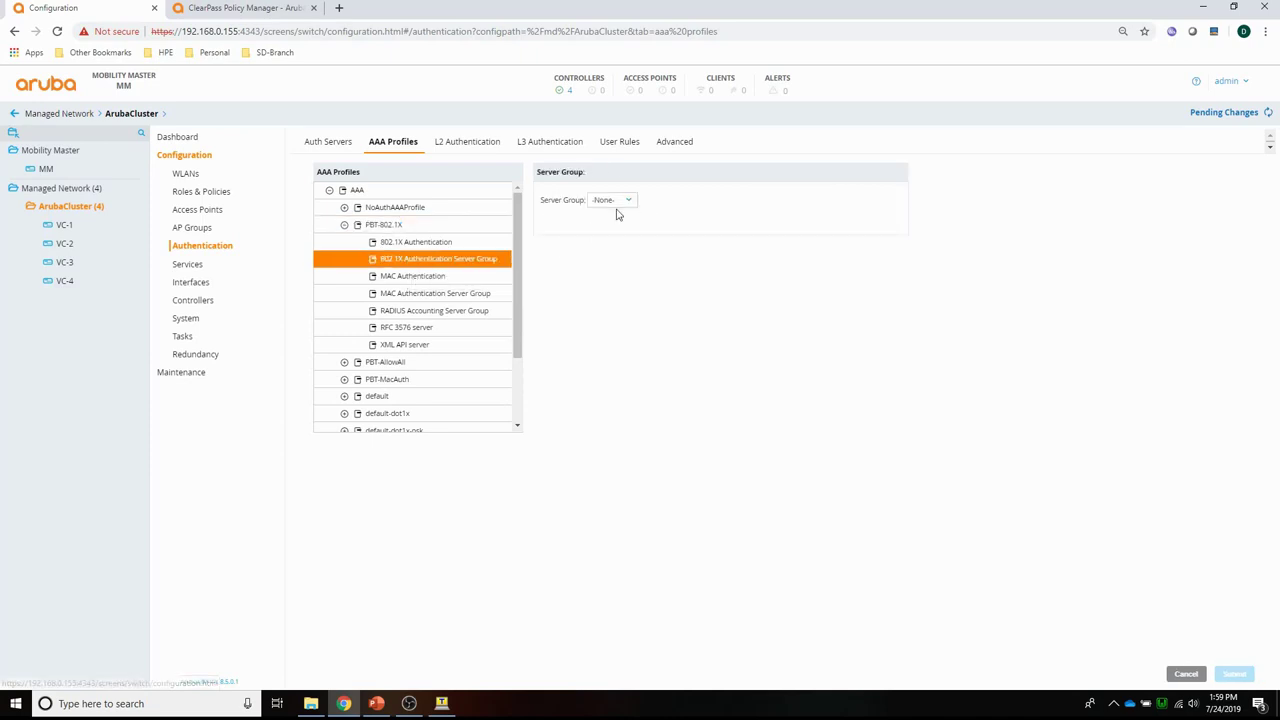
pyautogui.click(617, 204)
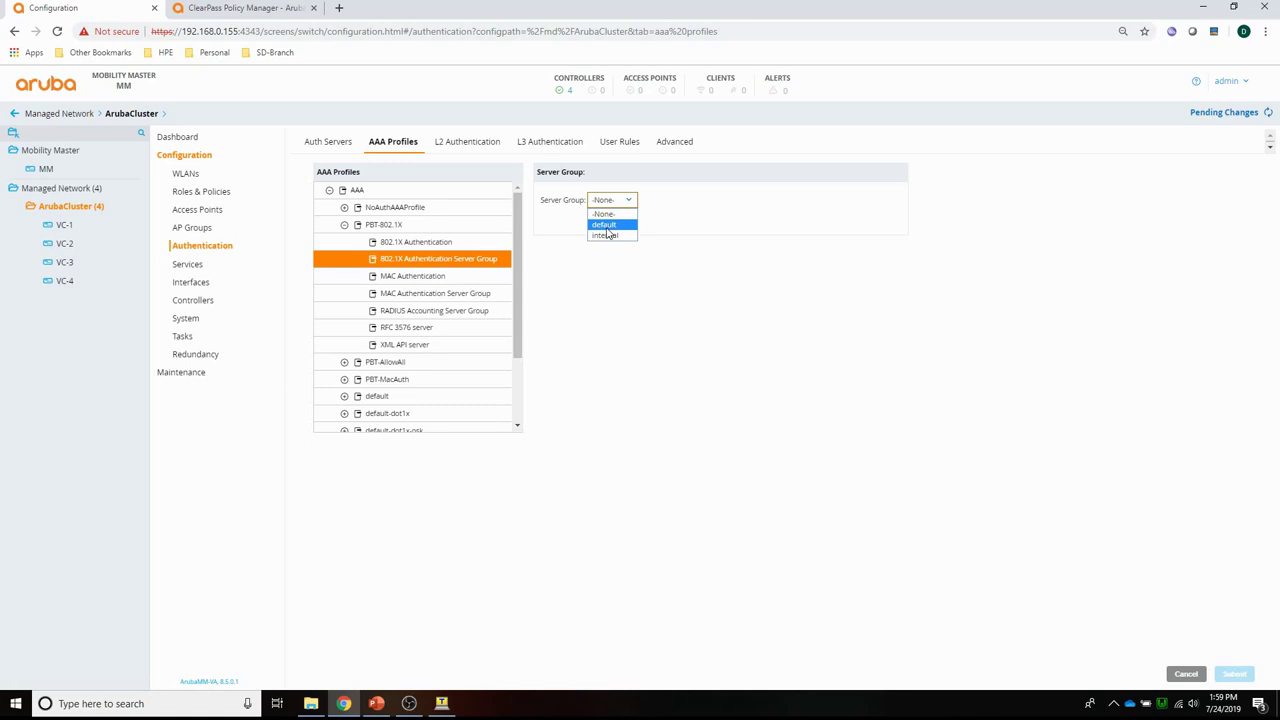
pyautogui.click(606, 236)
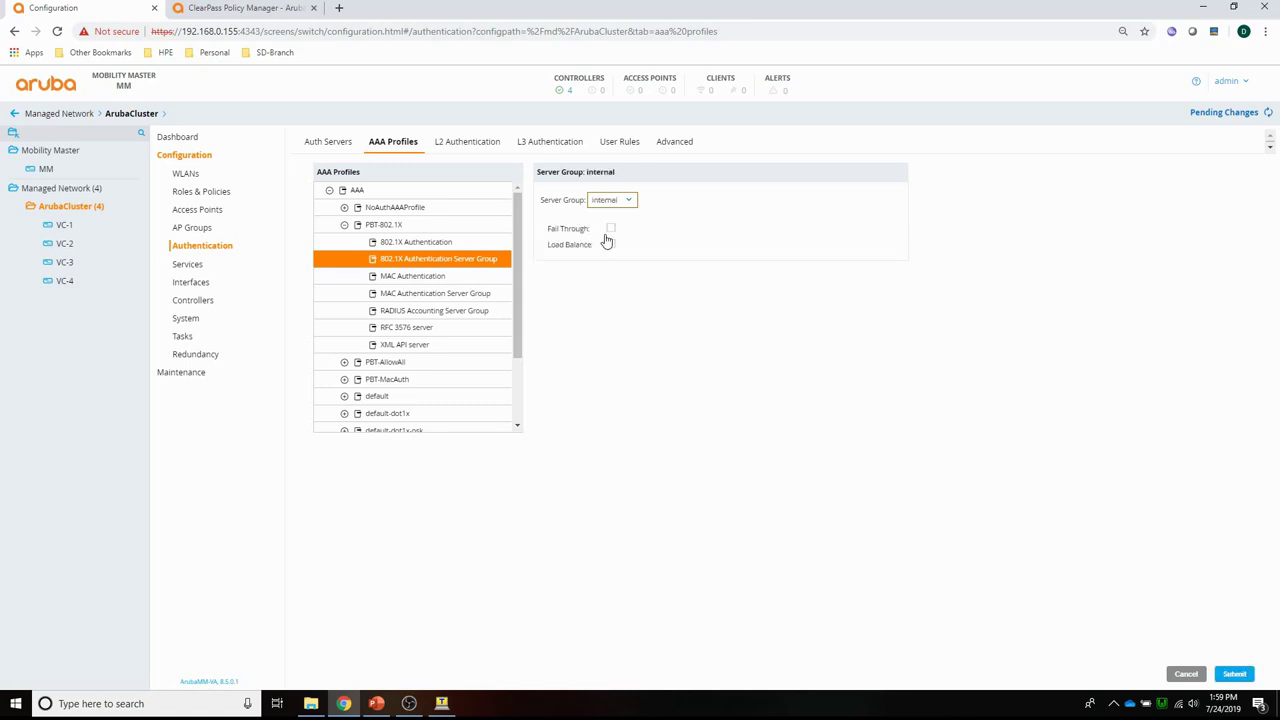
pyautogui.click(1235, 675)
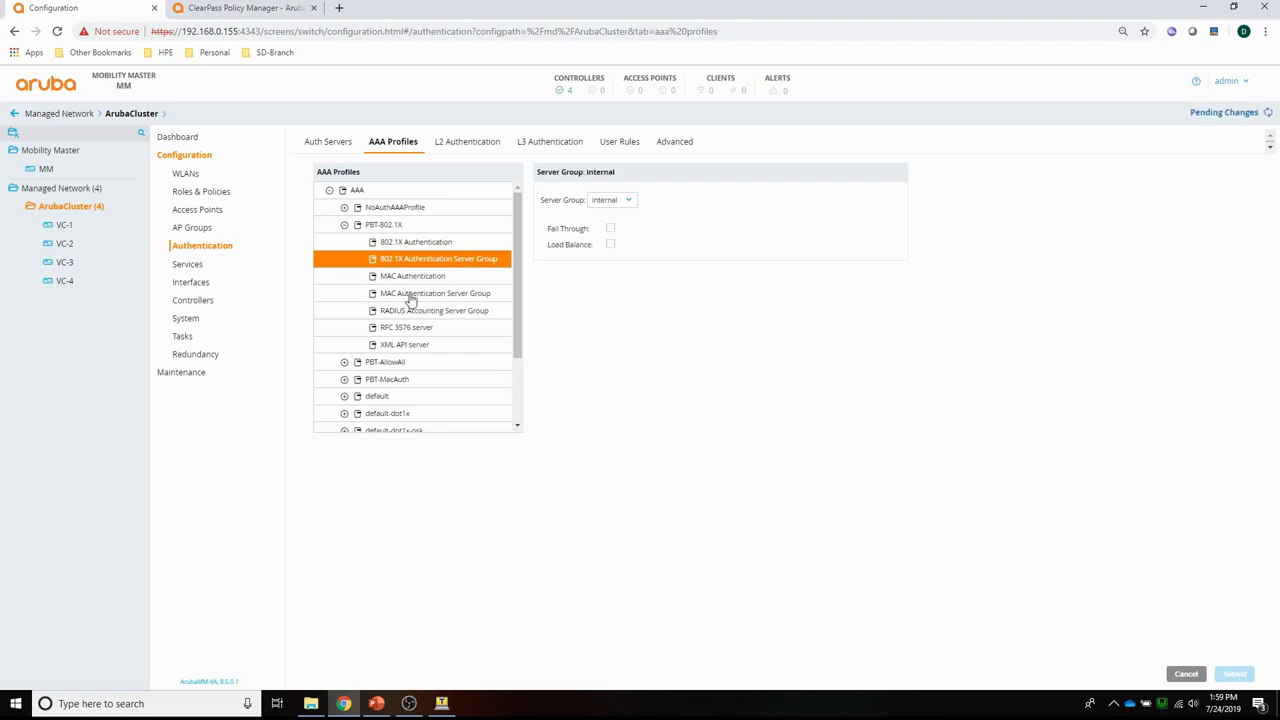
# Set PBT-802.1X's 802.1X authentication profile to default.
pyautogui.click(390, 243)
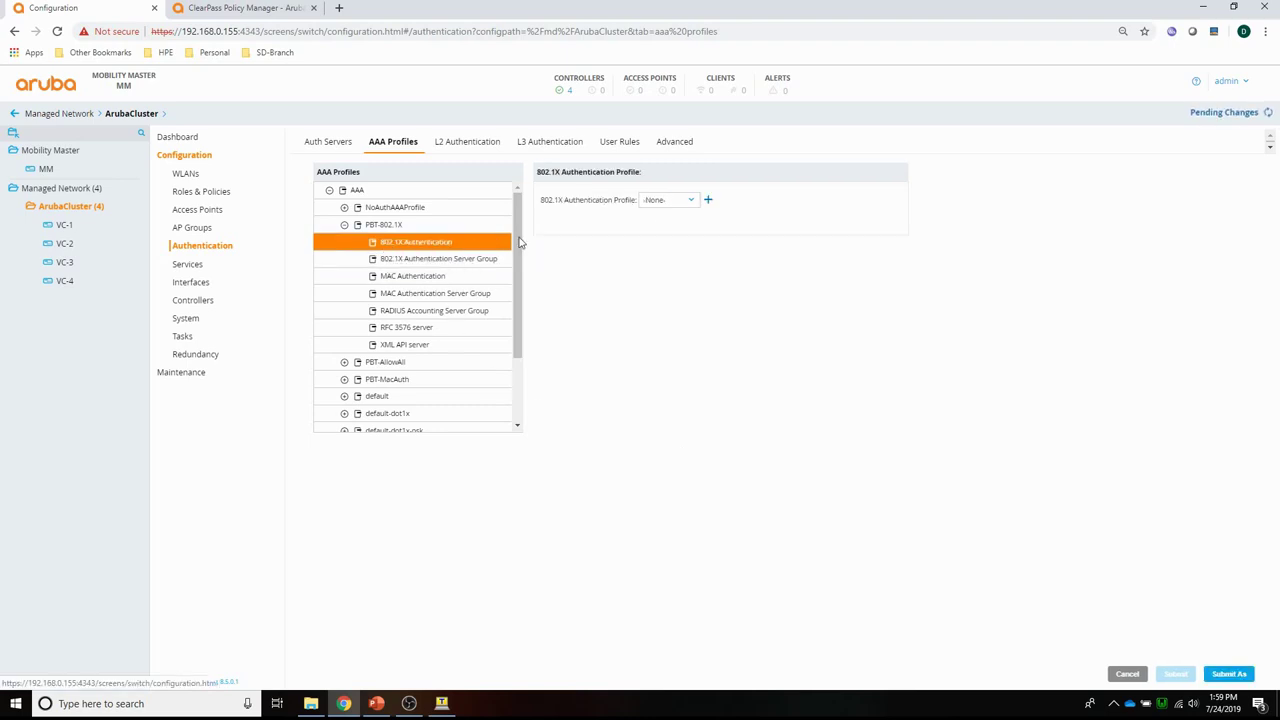
pyautogui.click(663, 205)
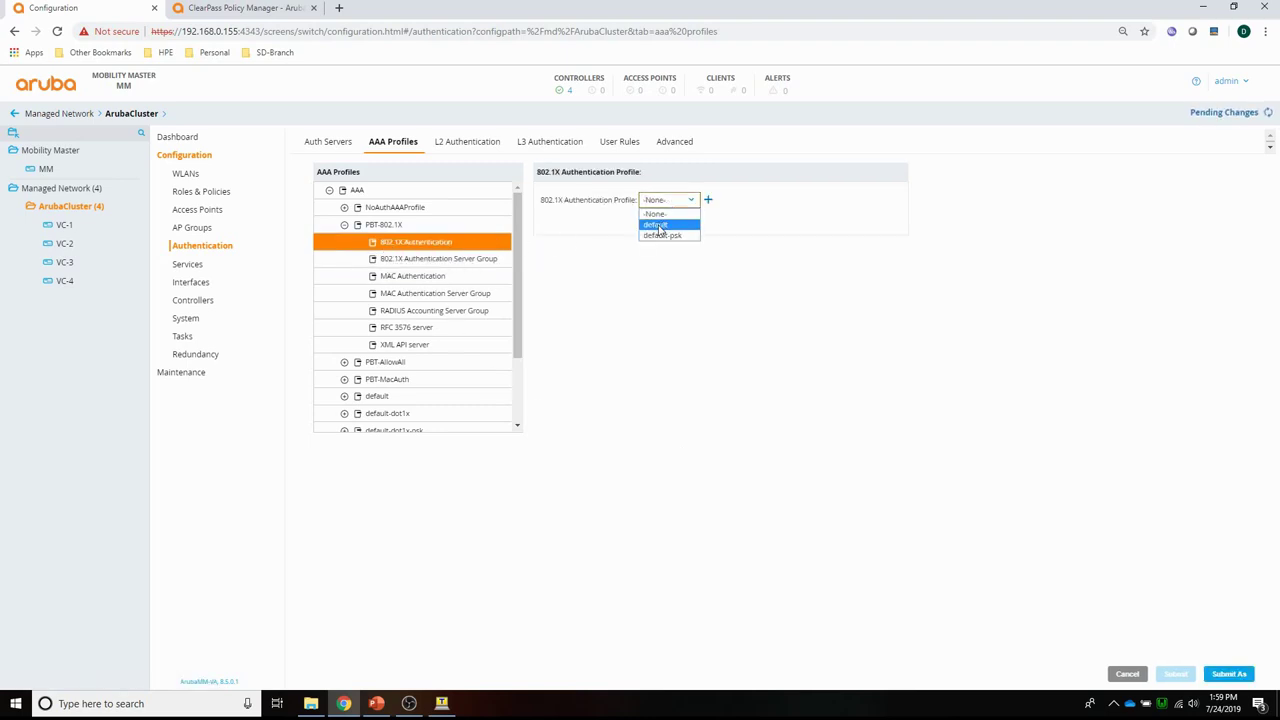
pyautogui.click(656, 225)
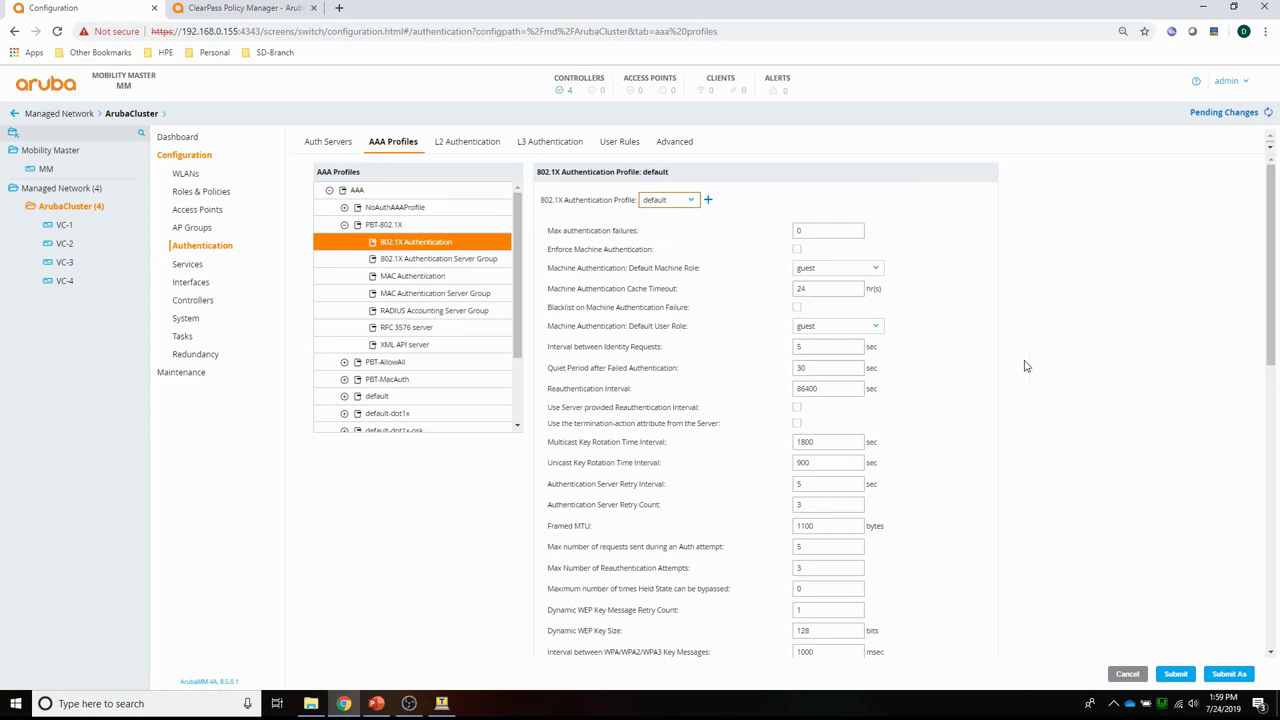
pyautogui.scroll(-5, 1024, 366)
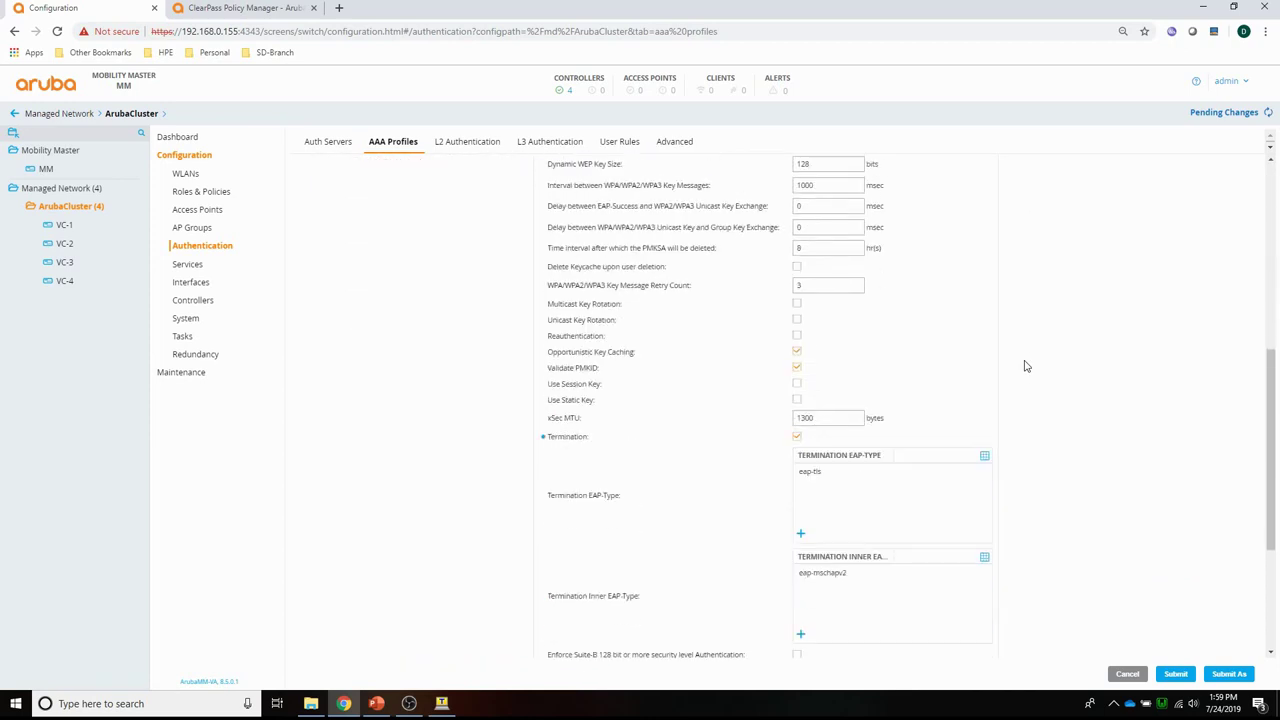
pyautogui.scroll(-1, 1024, 366)
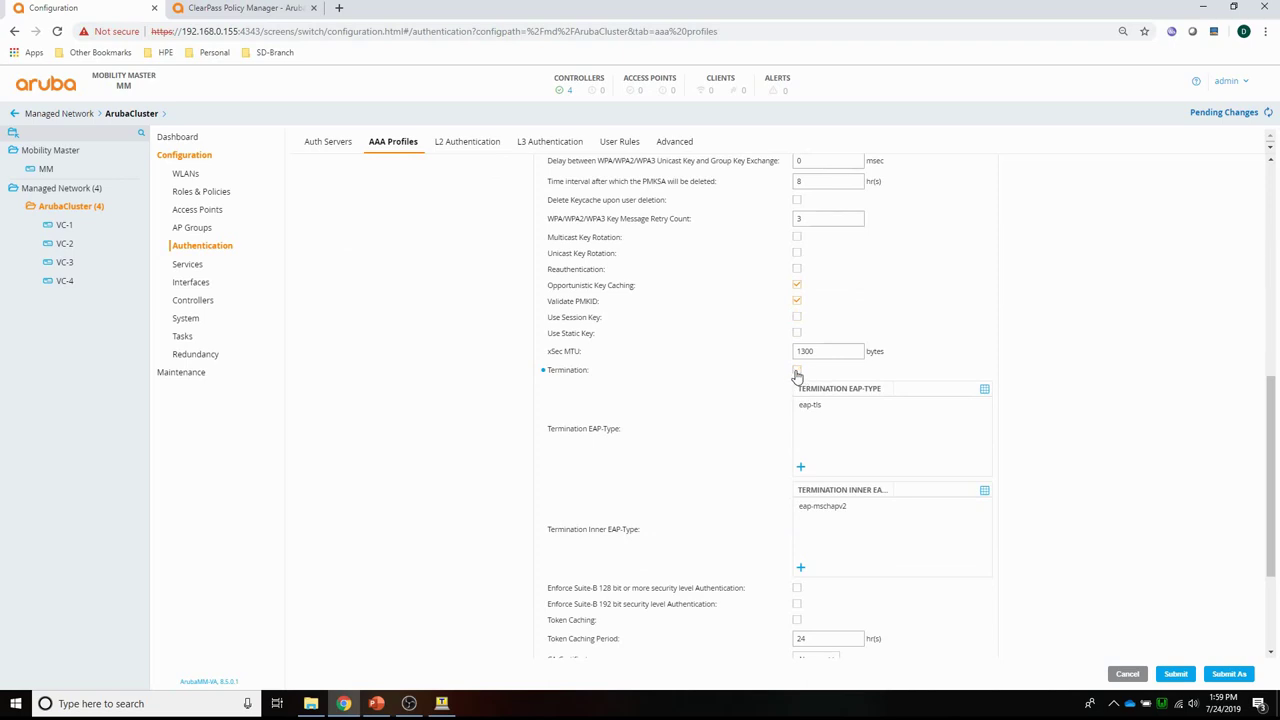
# Add eap-peap to the termination EAP types and submit the profile.
pyautogui.click(813, 406)
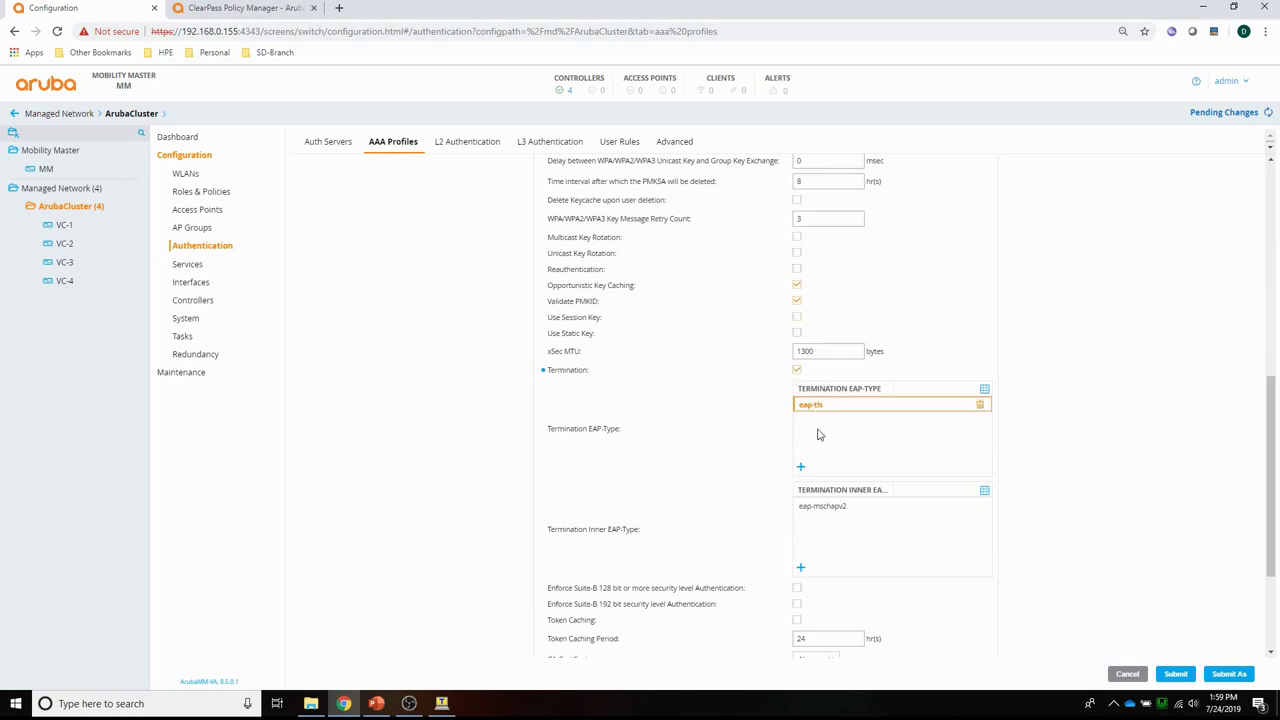
pyautogui.click(801, 468)
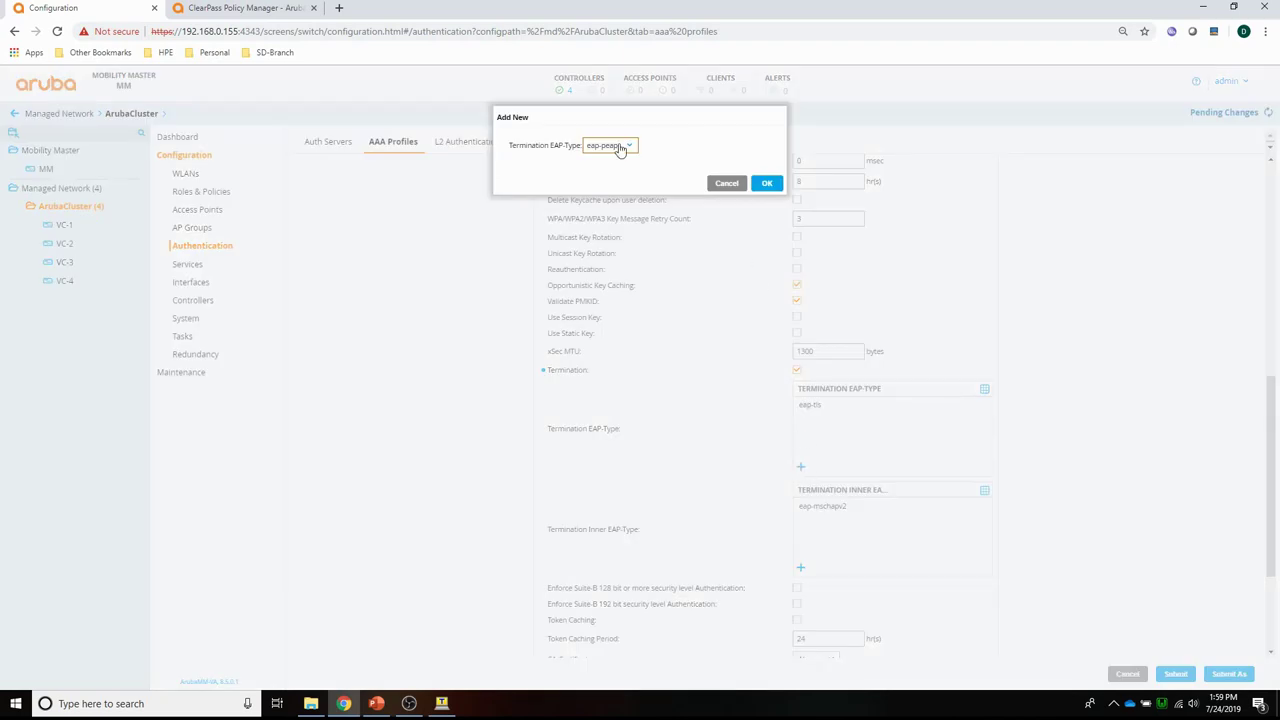
pyautogui.click(764, 184)
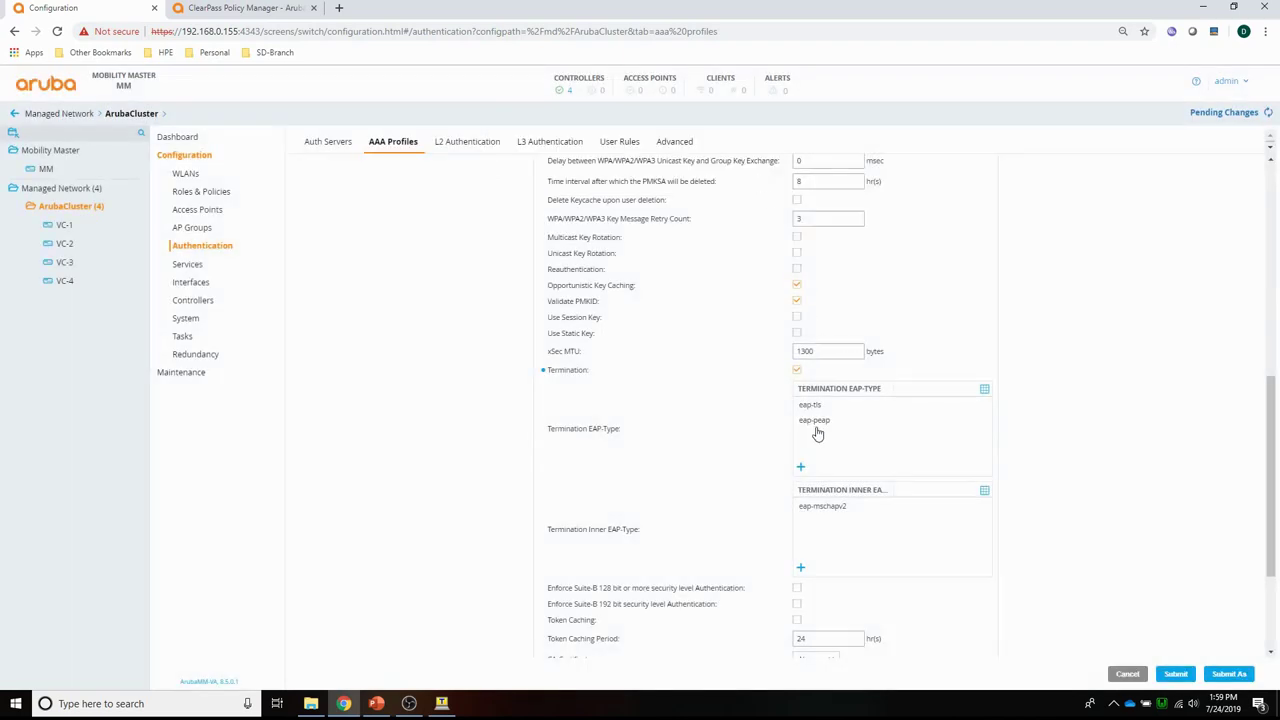
pyautogui.moveTo(817, 433); pyautogui.dragTo(837, 452)
pyautogui.click(1178, 677)
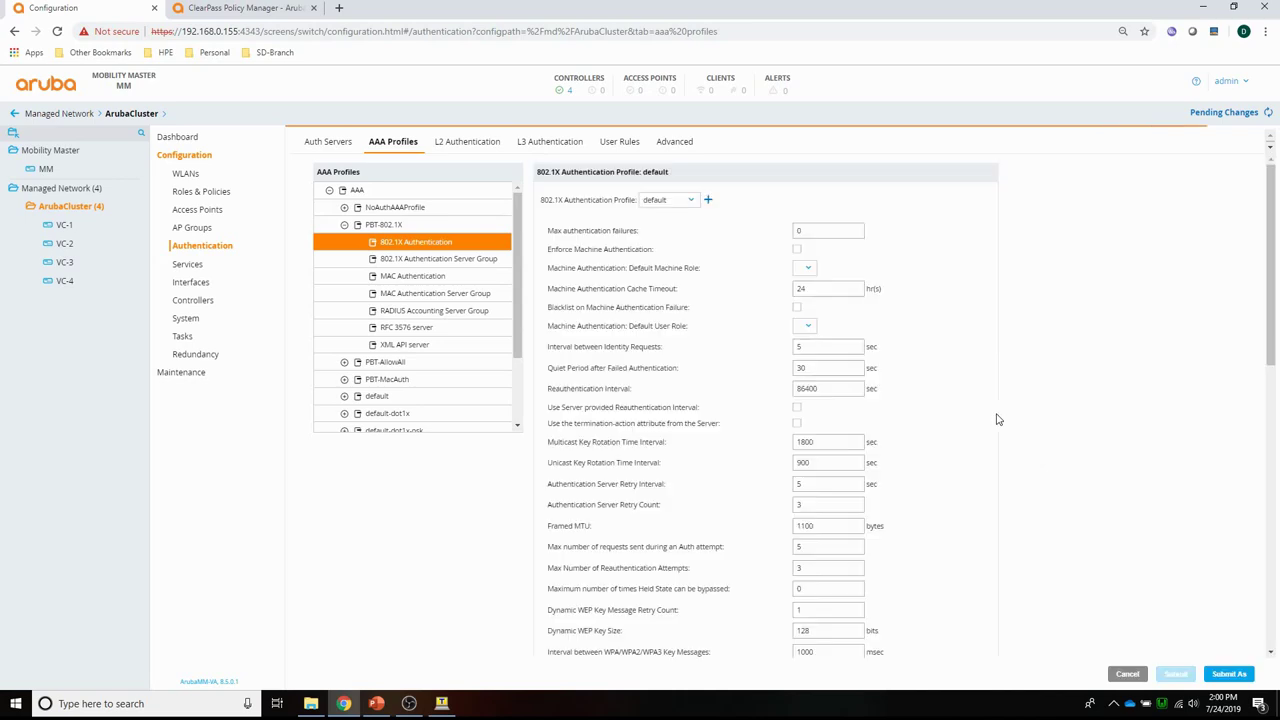
pyautogui.scroll(-15, 1012, 402)
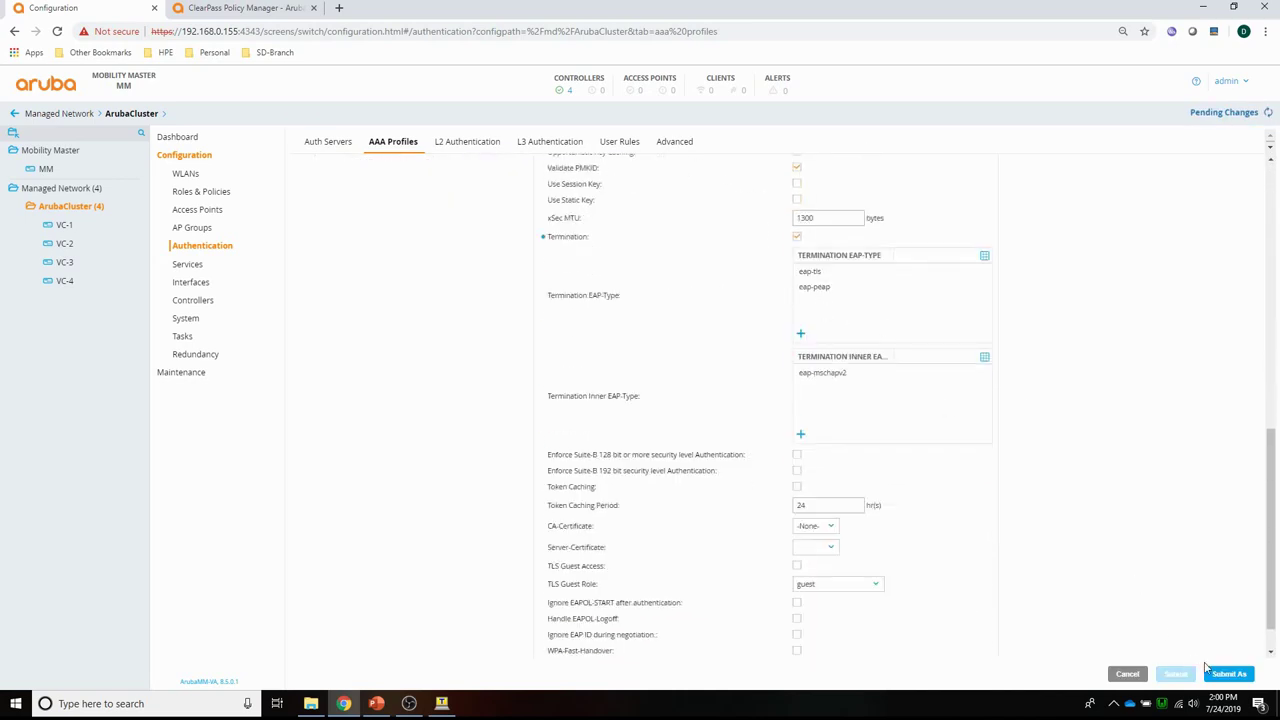
pyautogui.scroll(15, 517, 412)
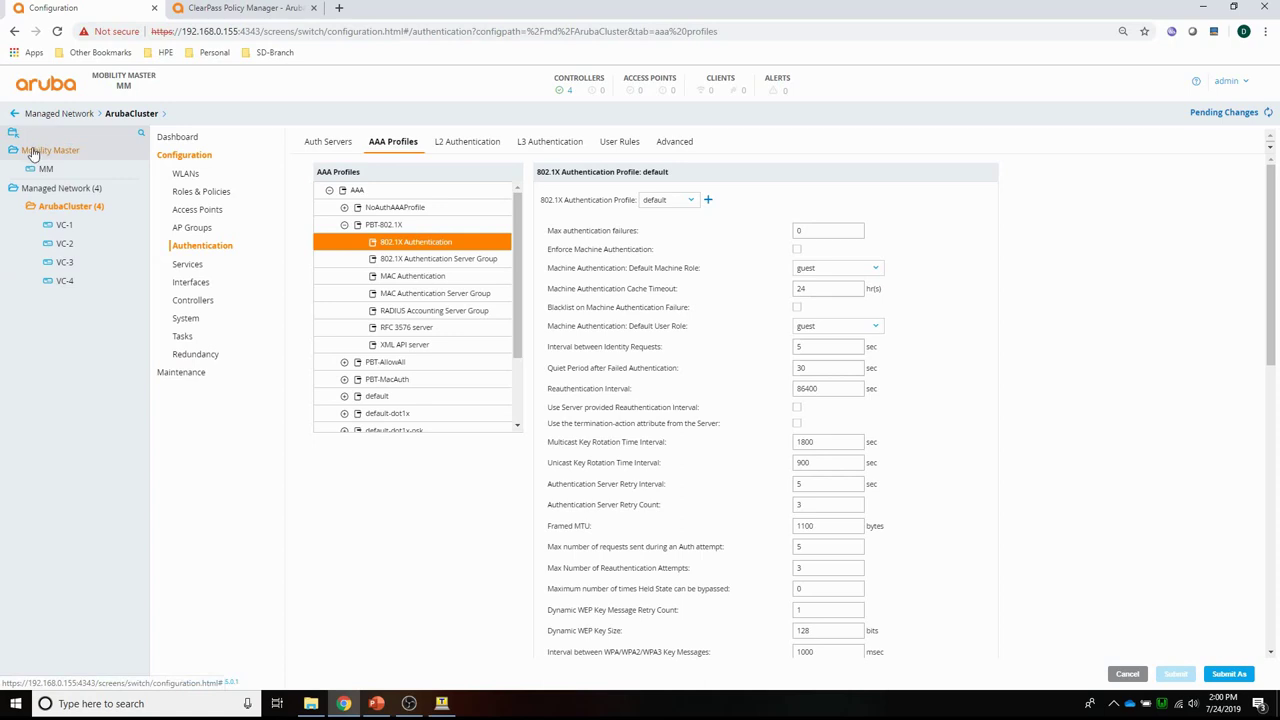
# Add internal-server user 'employee' with a password and the authenticated role.
pyautogui.click(34, 152)
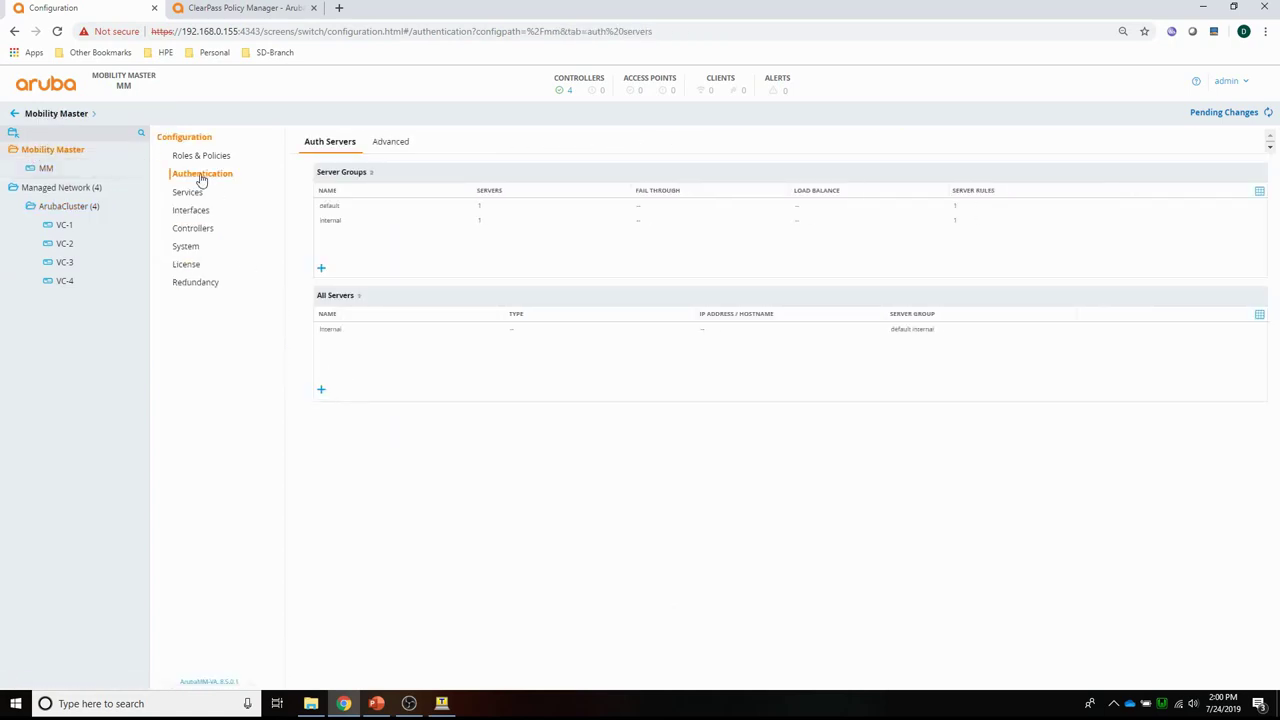
pyautogui.click(327, 330)
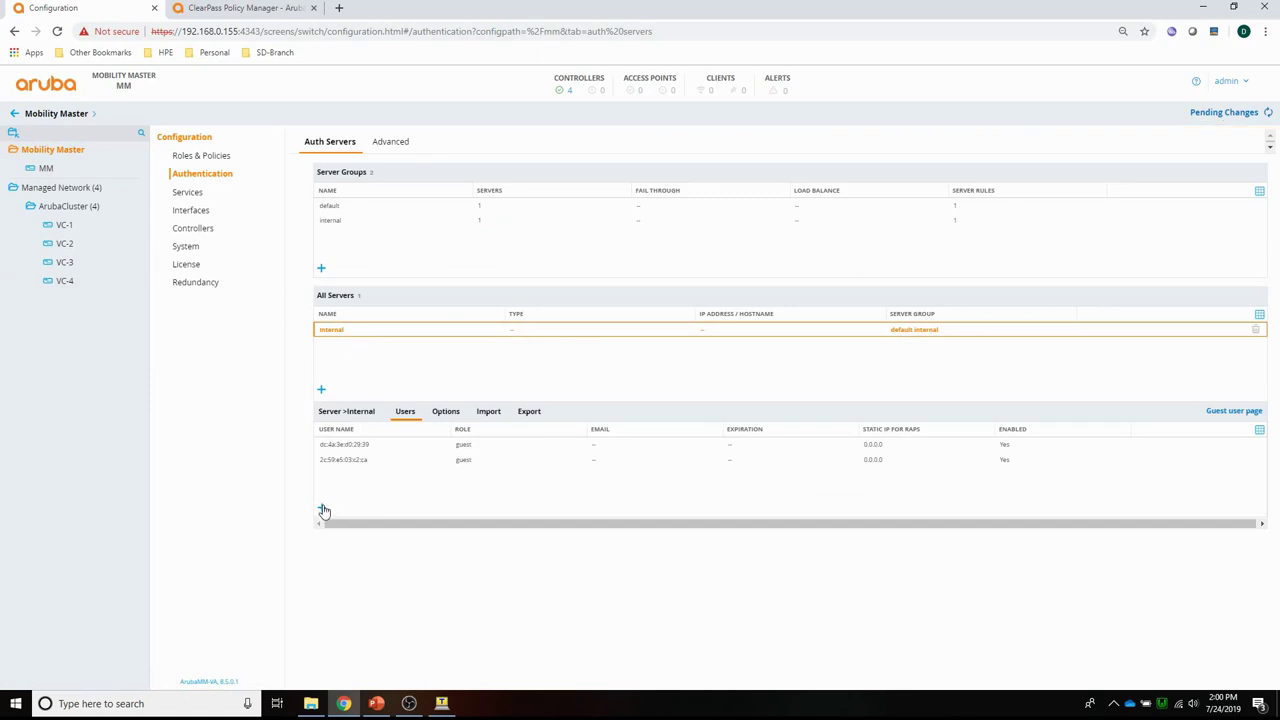
pyautogui.click(322, 507)
pyautogui.click(479, 483)
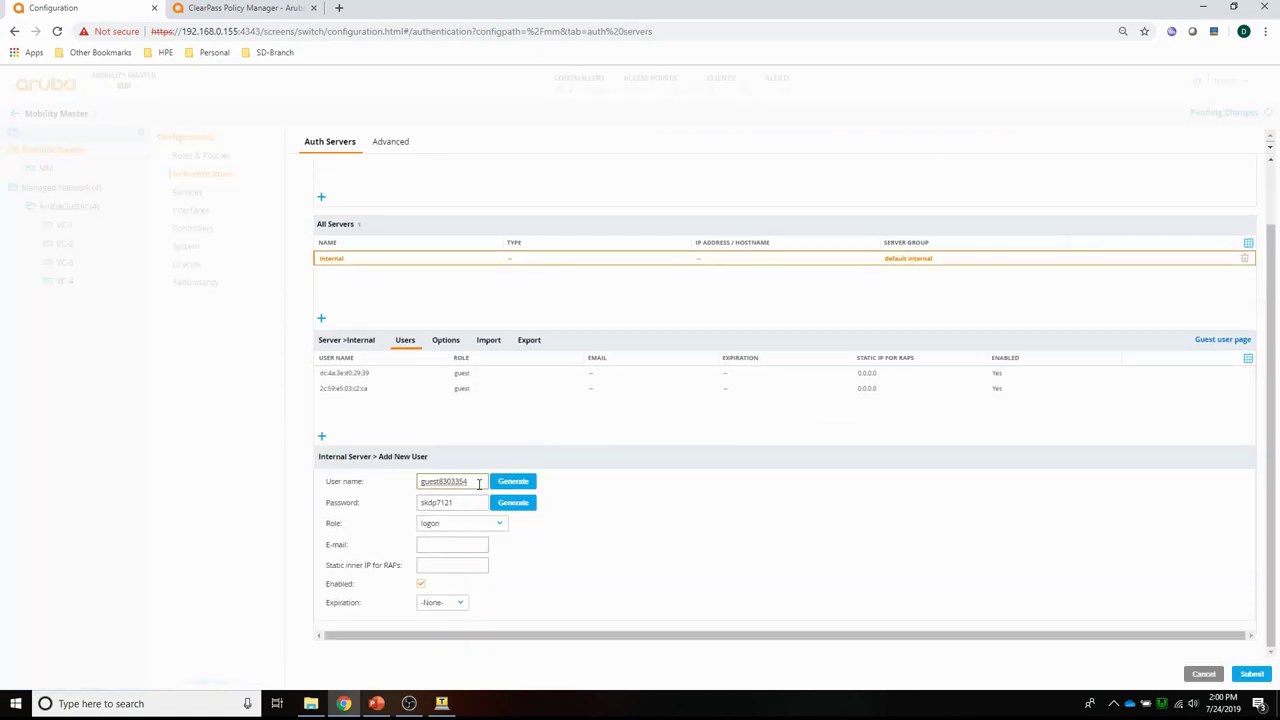
pyautogui.press('BackSpace')
pyautogui.press('BackSpace')
pyautogui.press('BackSpace')
pyautogui.press('BackSpace')
pyautogui.press('BackSpace')
pyautogui.press('BackSpace')
pyautogui.press('BackSpace')
pyautogui.press('BackSpace')
pyautogui.press('BackSpace')
pyautogui.press('BackSpace')
pyautogui.press('BackSpace')
pyautogui.doubleClick(472, 501)
pyautogui.press('BackSpace')
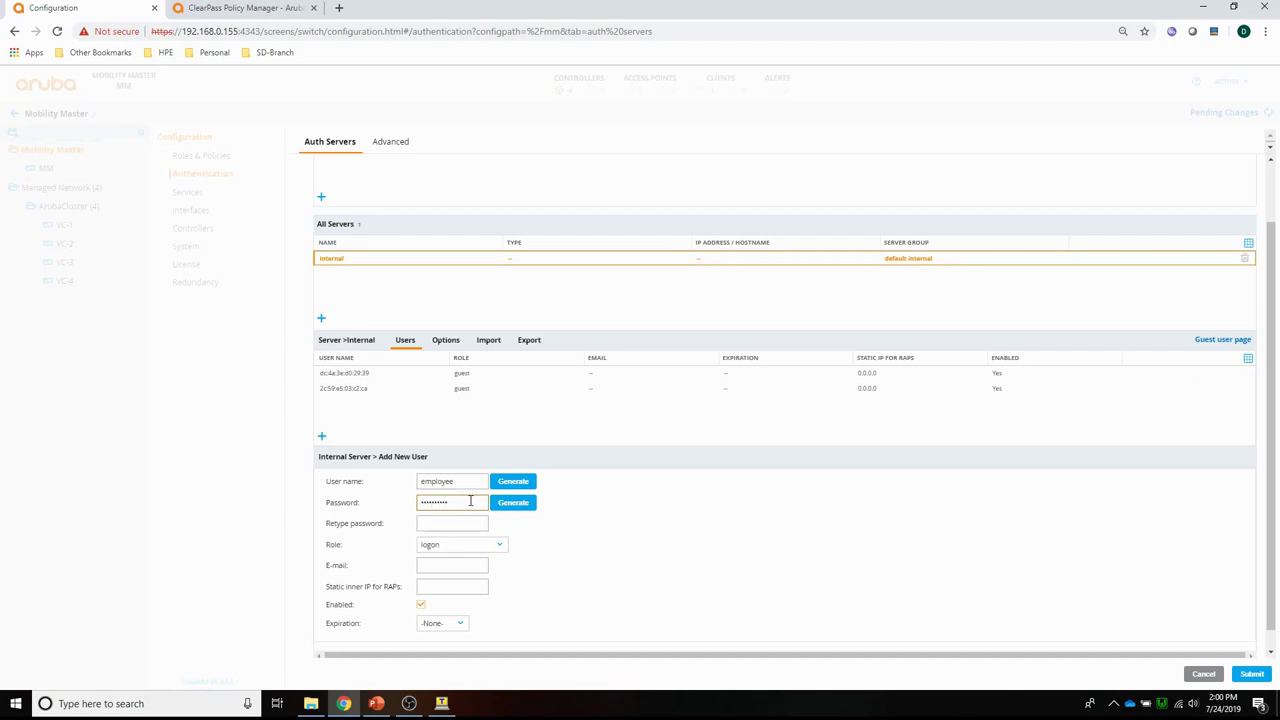
pyautogui.click(468, 522)
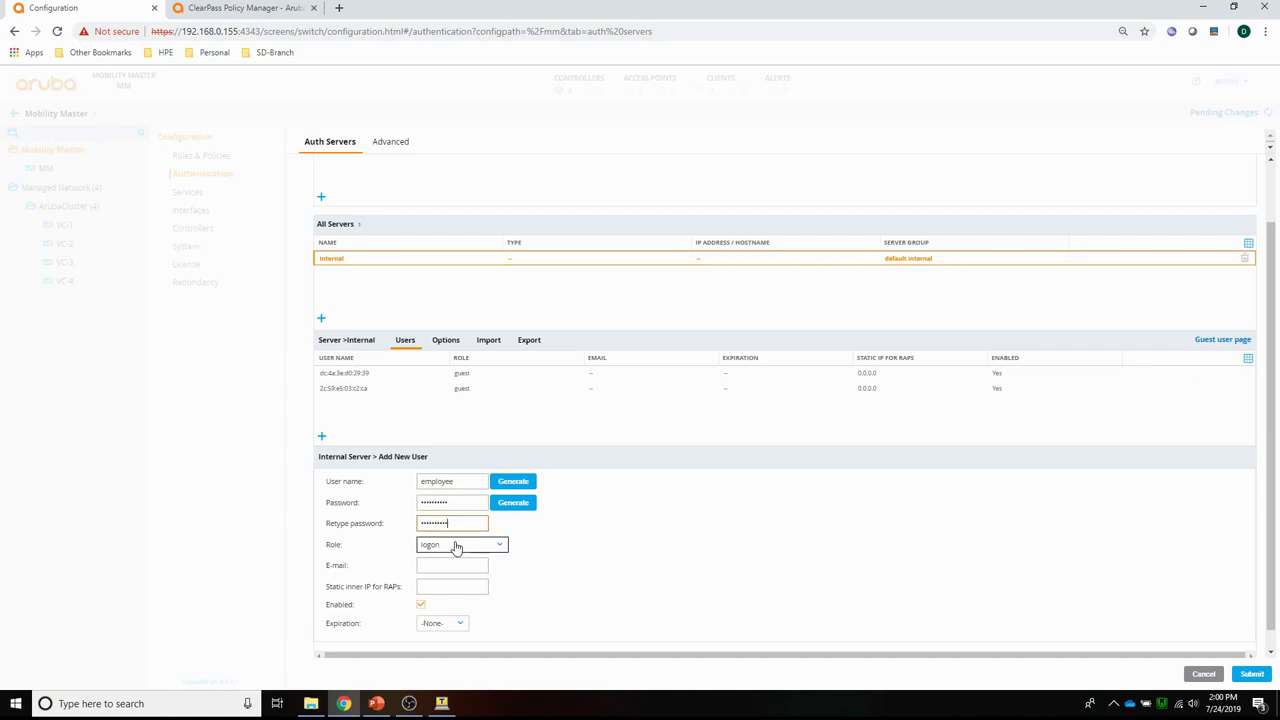
pyautogui.click(456, 545)
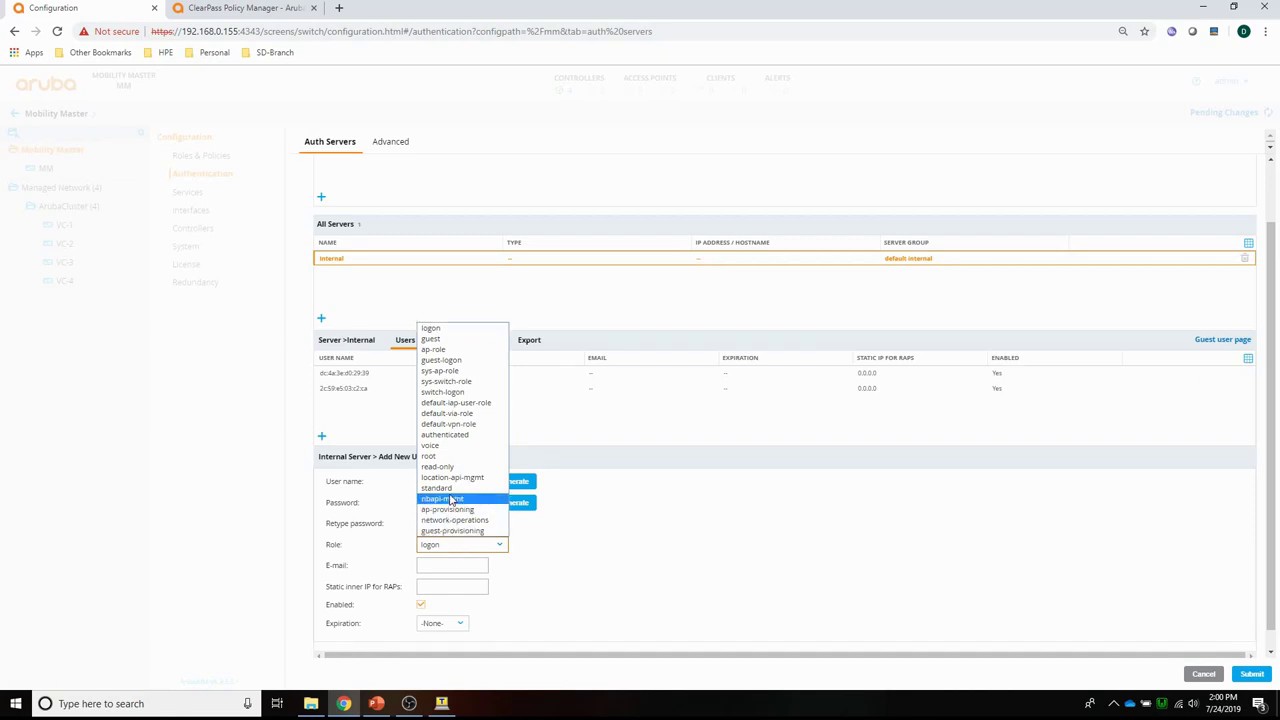
pyautogui.click(445, 436)
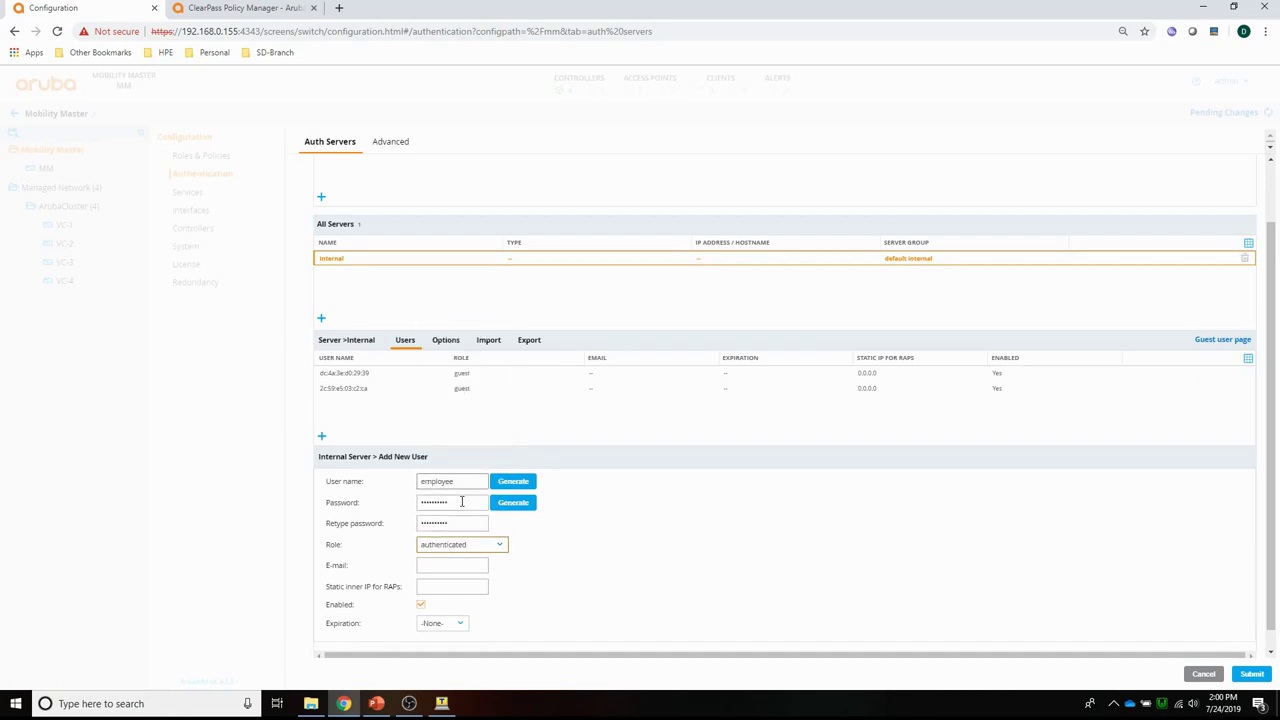
pyautogui.click(1250, 675)
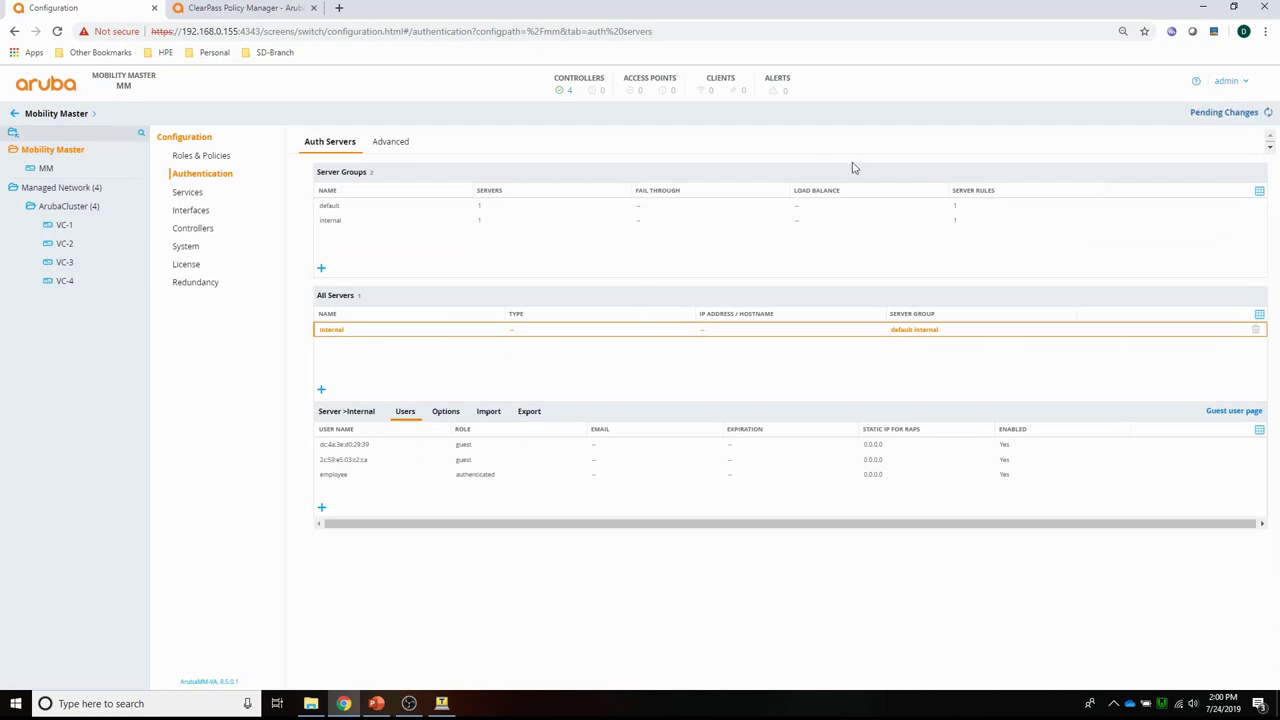
# Deploy the pending configuration changes to the controllers.
pyautogui.click(1222, 112)
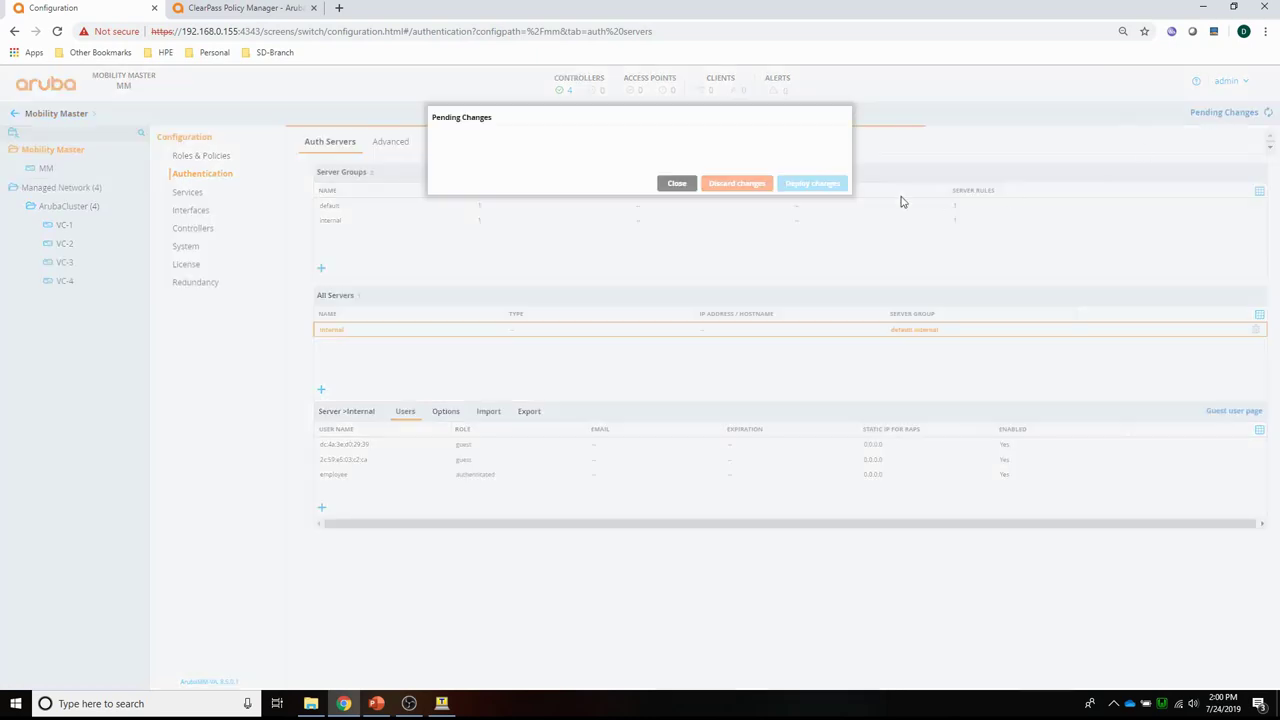
pyautogui.click(822, 208)
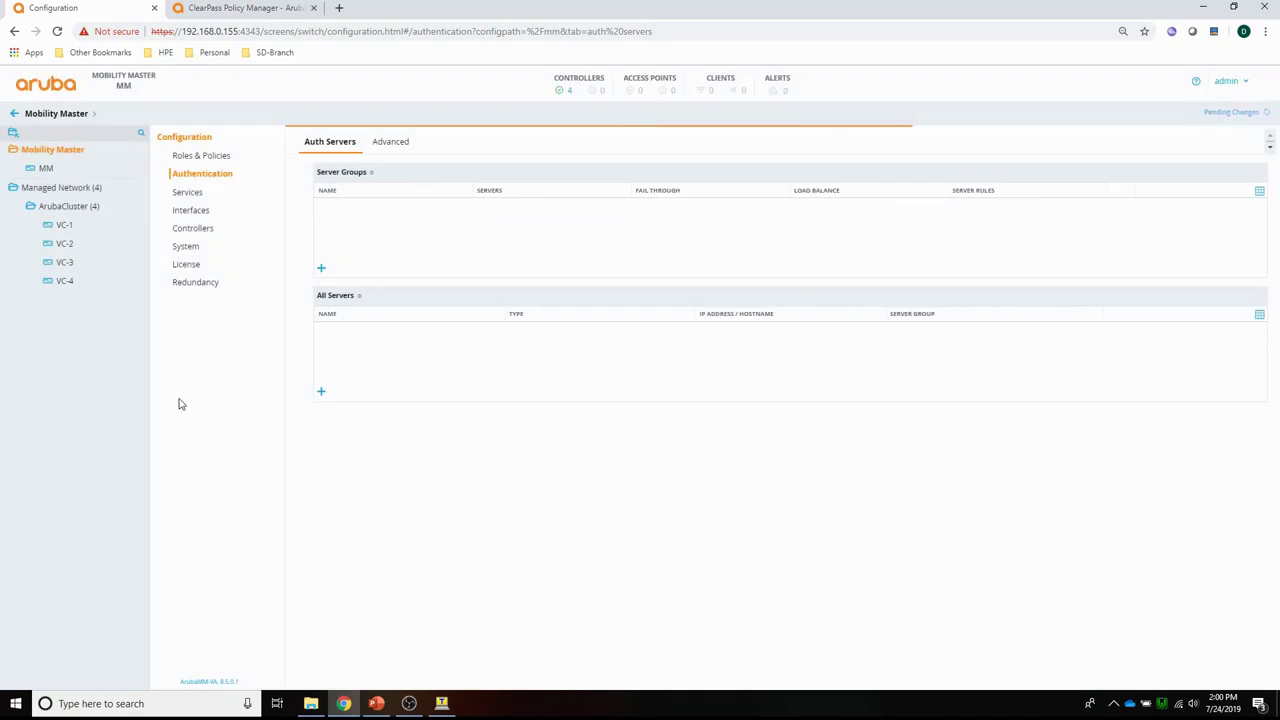
pyautogui.click(763, 279)
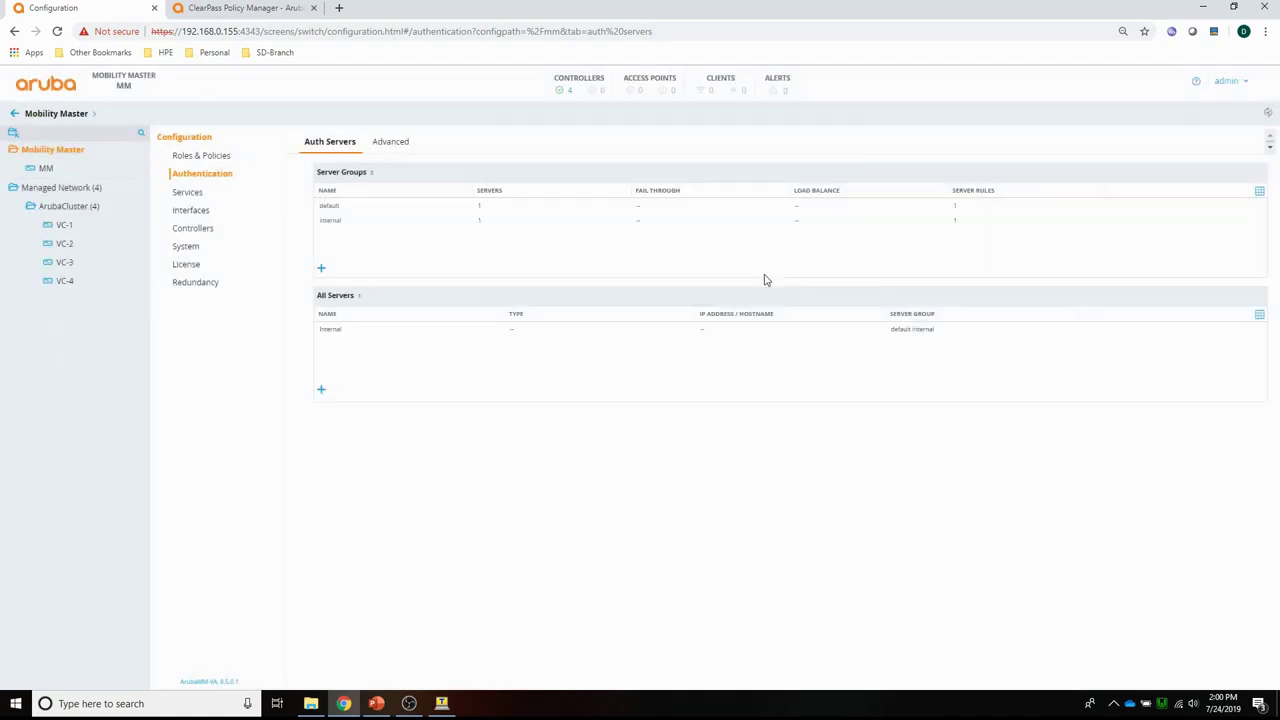
# Set the Wired LAN profile of PBT-VID100 VLAN 100 on ArubaCluster to PBT-802.1X.
pyautogui.click(64, 207)
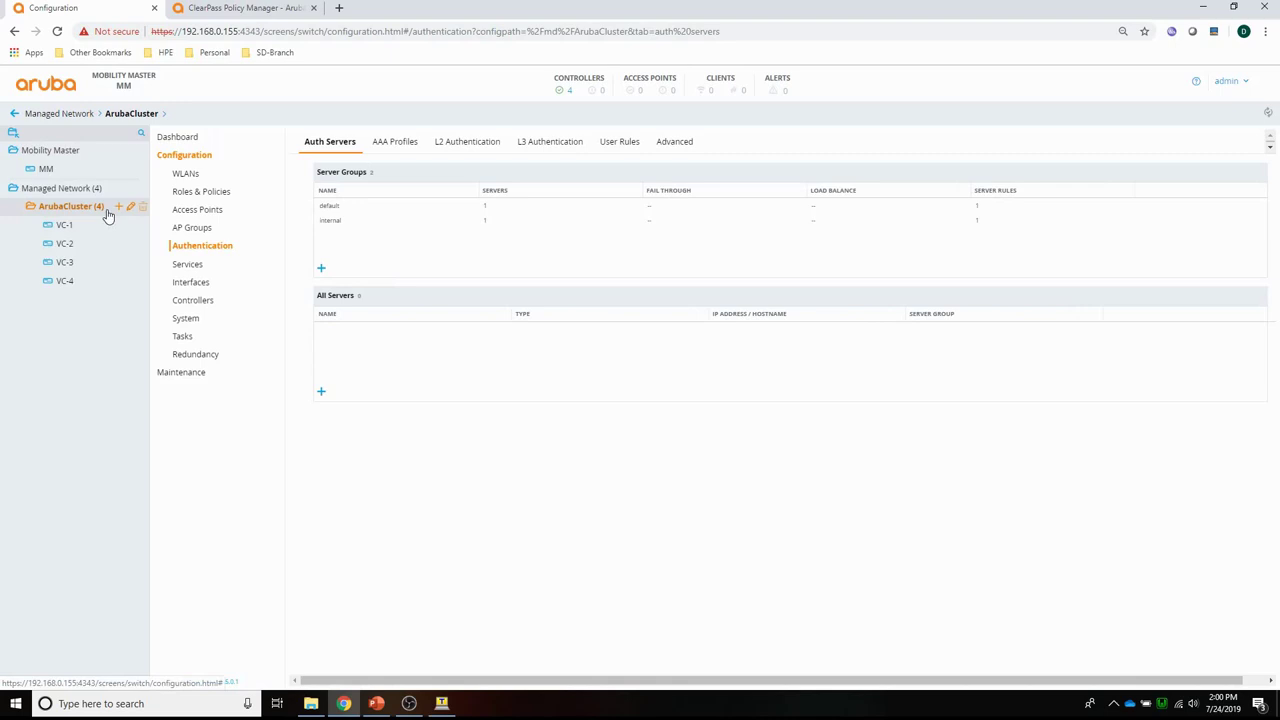
pyautogui.click(191, 284)
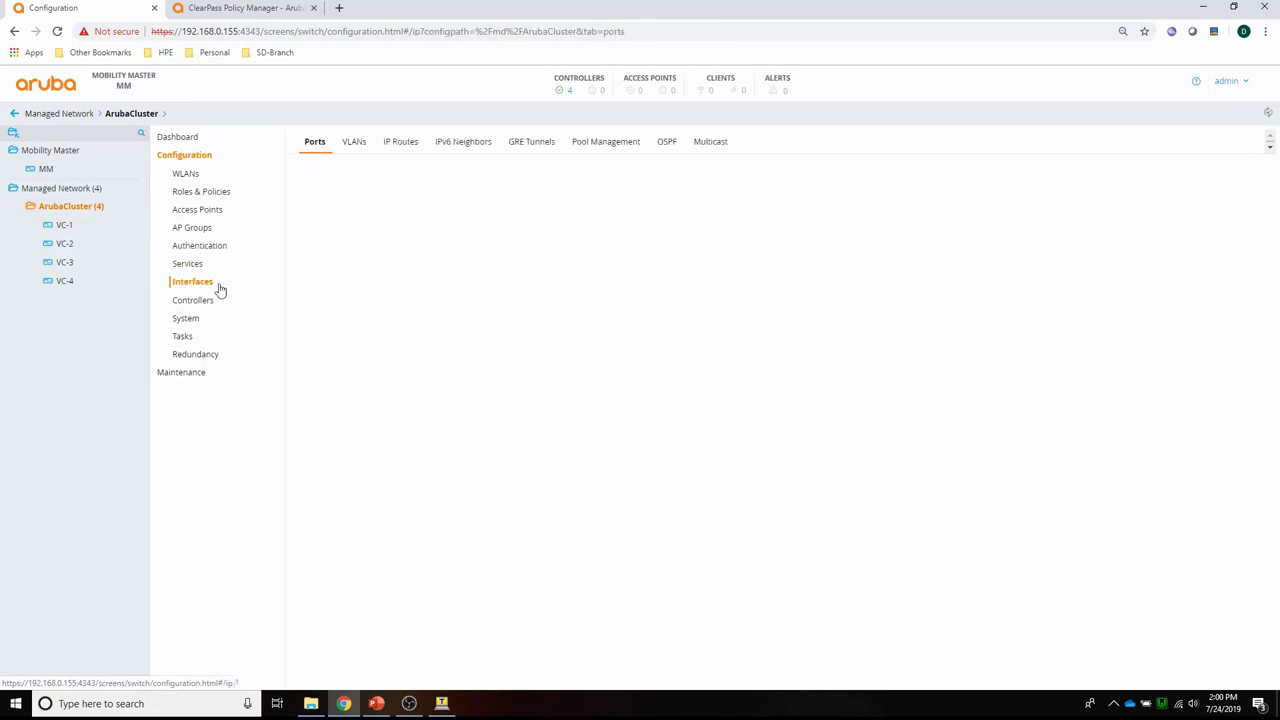
pyautogui.click(353, 143)
pyautogui.click(338, 206)
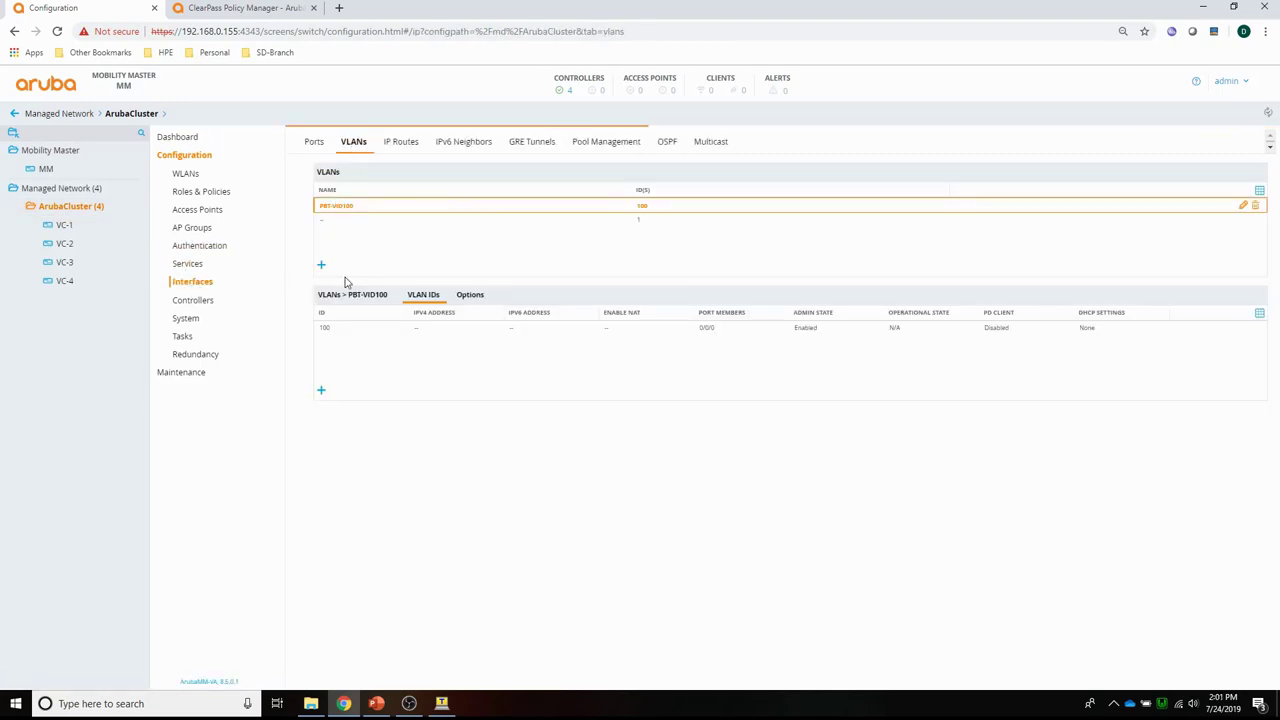
pyautogui.click(324, 334)
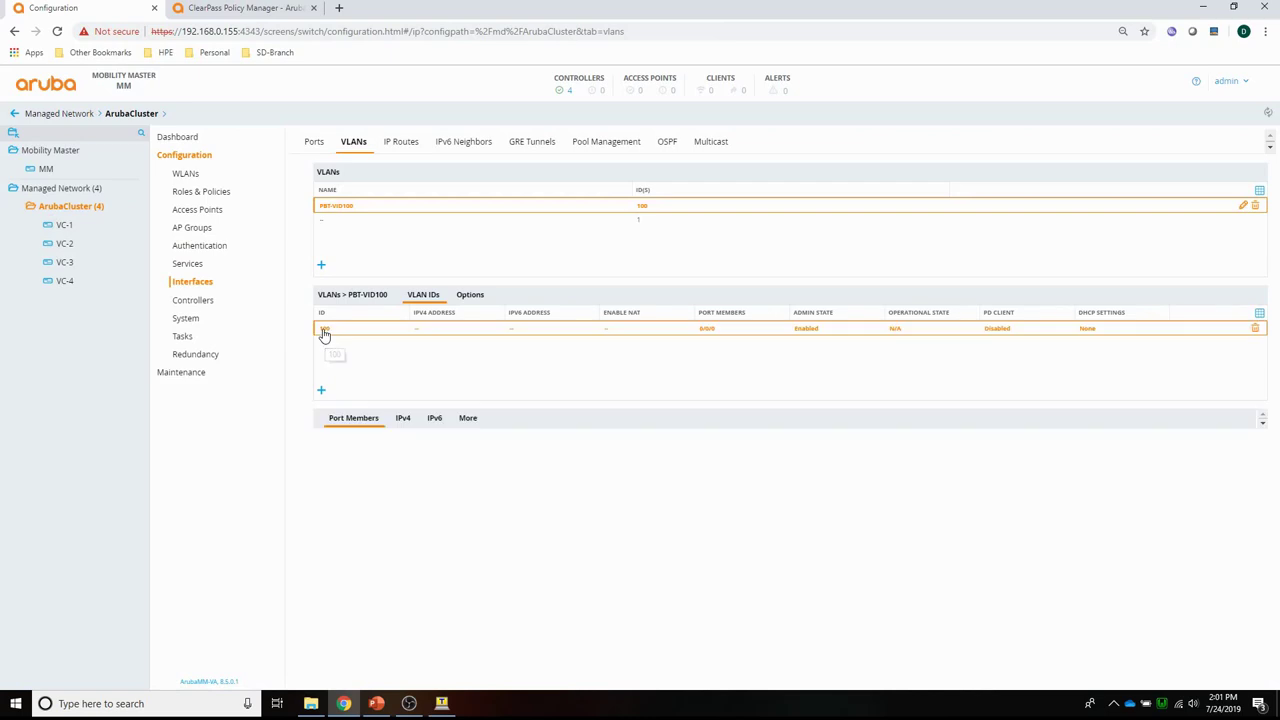
pyautogui.click(464, 419)
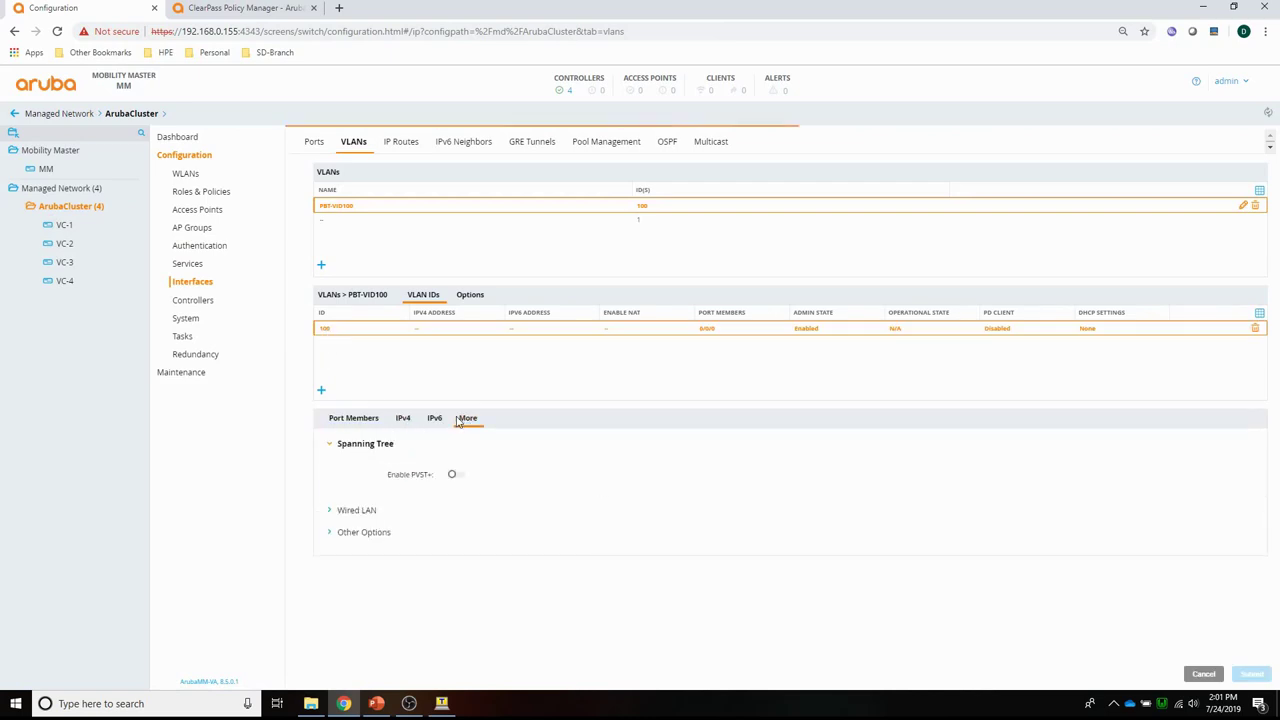
pyautogui.click(369, 513)
pyautogui.click(449, 503)
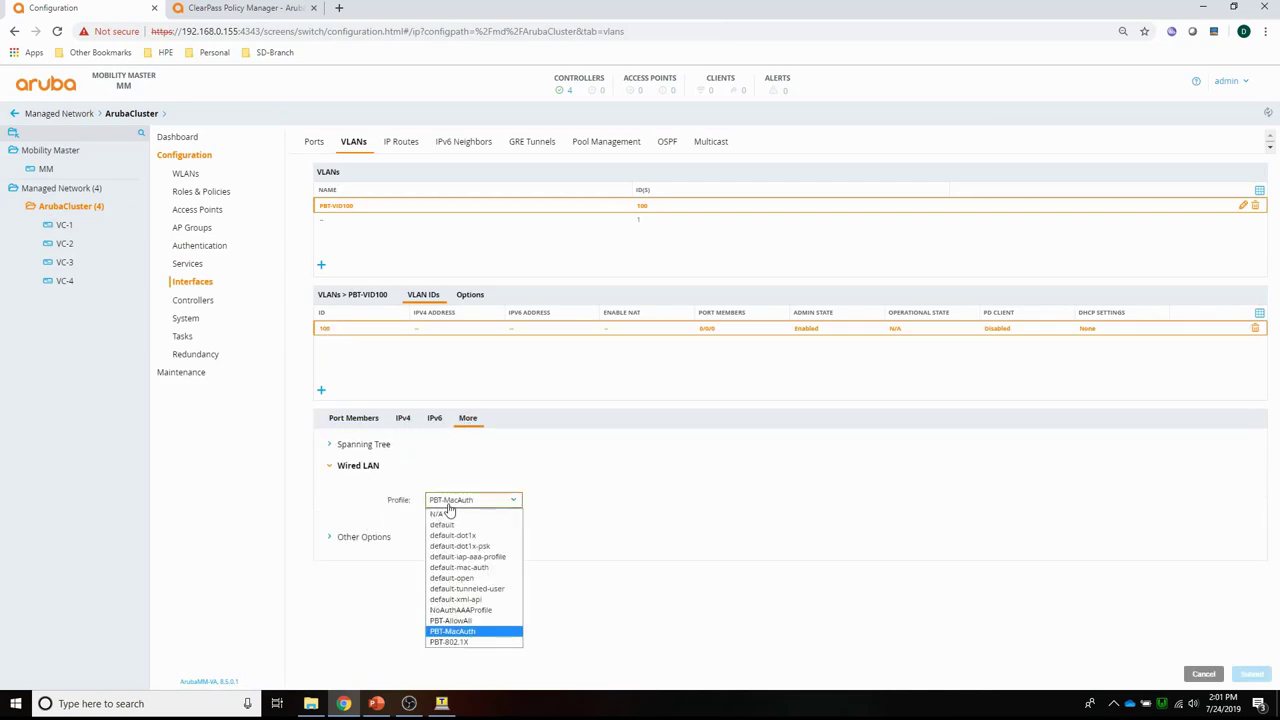
pyautogui.click(449, 641)
pyautogui.click(1251, 675)
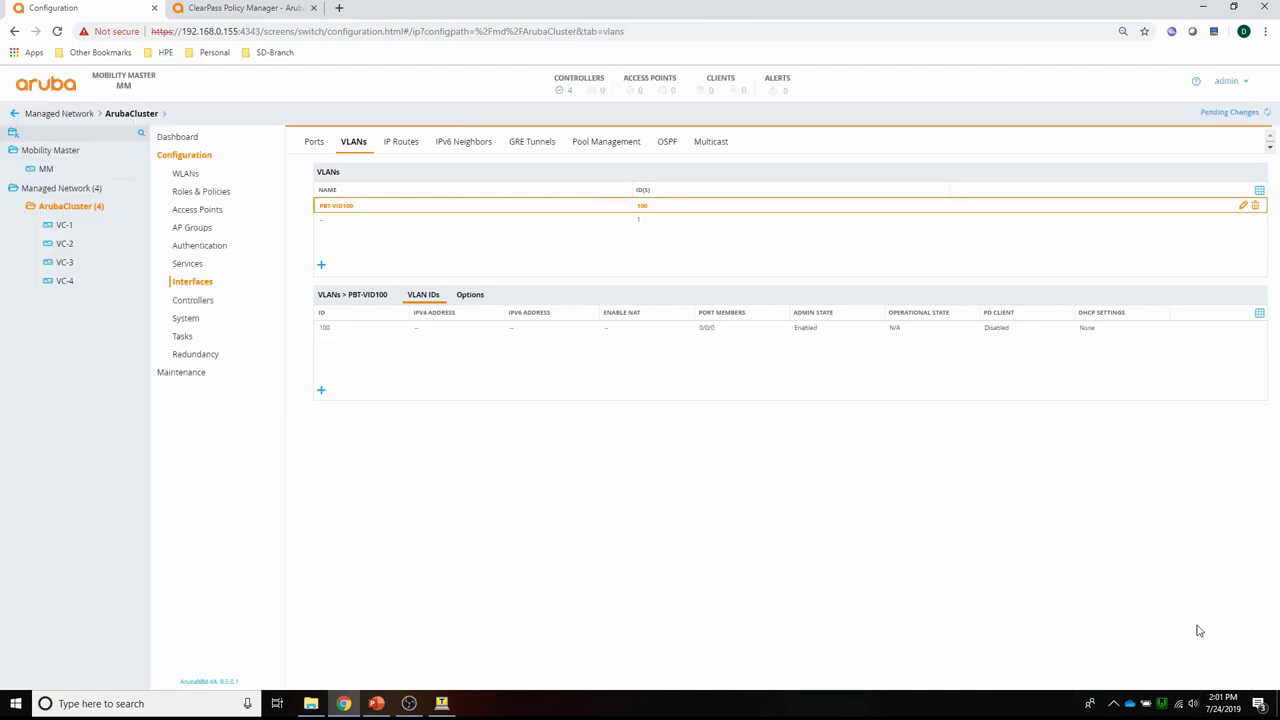
# Deploy the VLAN change to the cluster's four controllers.
pyautogui.click(1222, 112)
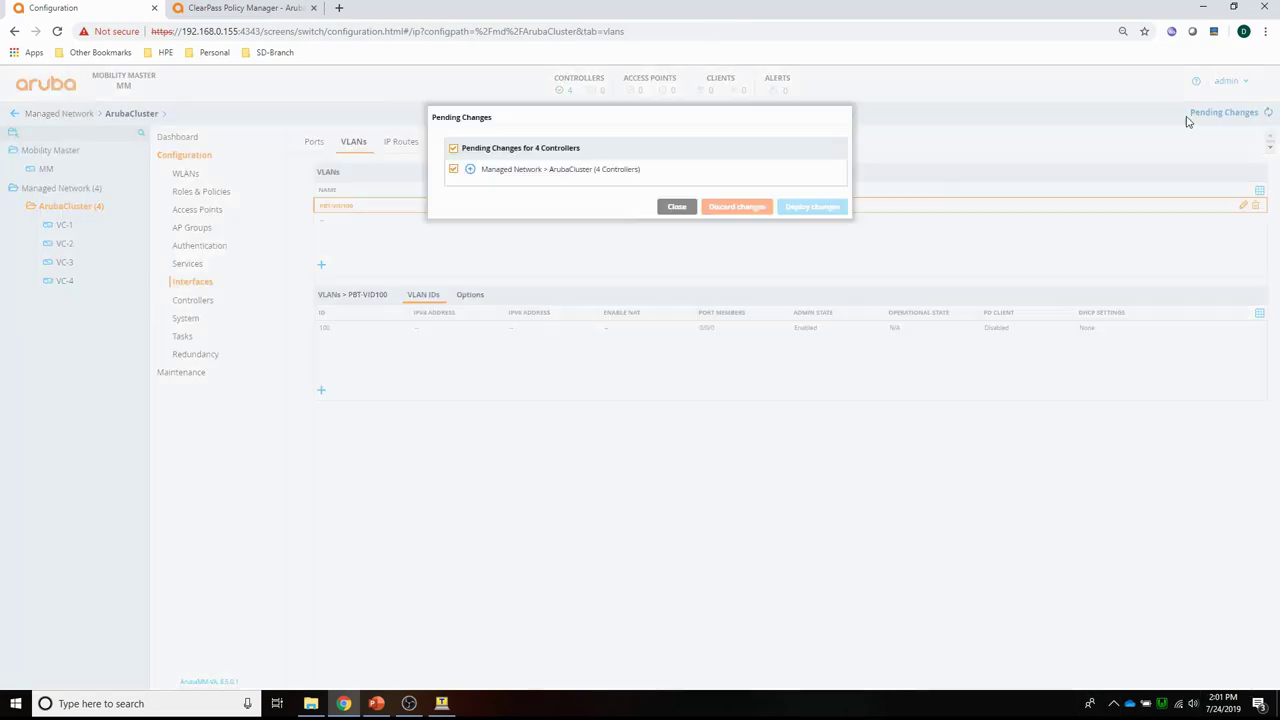
pyautogui.click(810, 207)
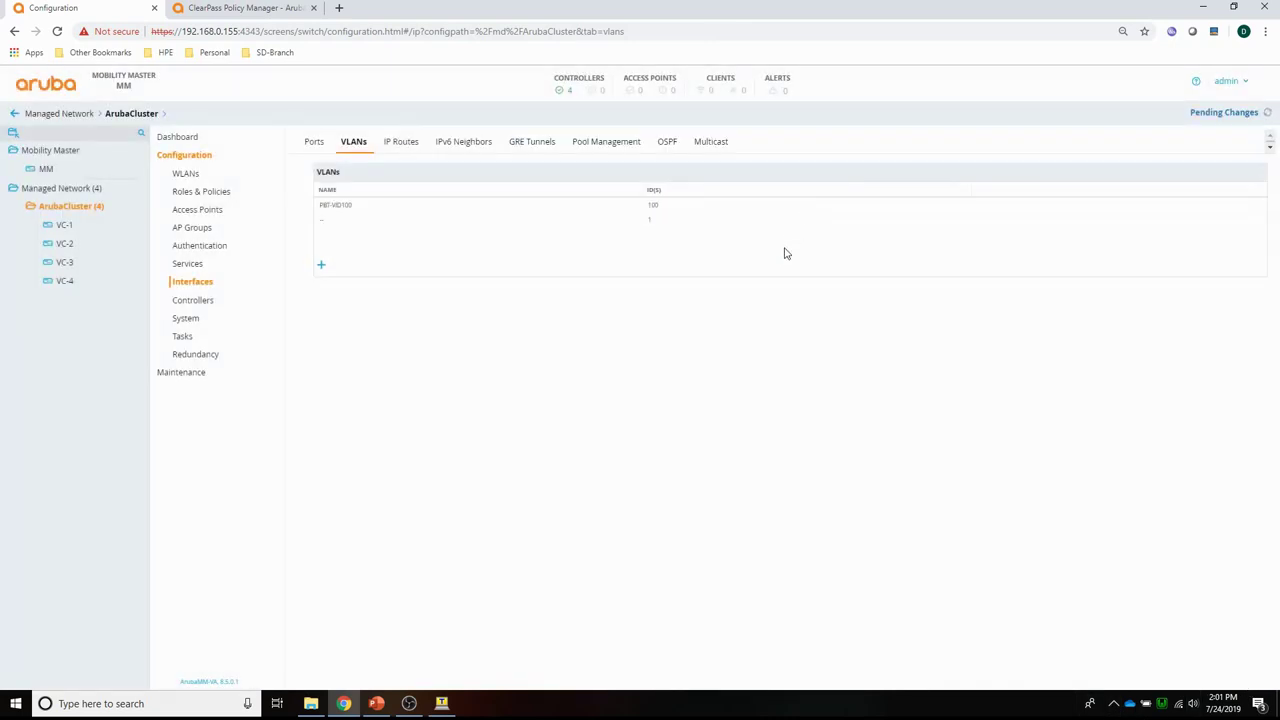
pyautogui.click(763, 281)
# Open Wired Clients and inspect the 802.1X client at 10.100.1.15 on VLAN 100.
pyautogui.click(640, 34)
pyautogui.click(744, 98)
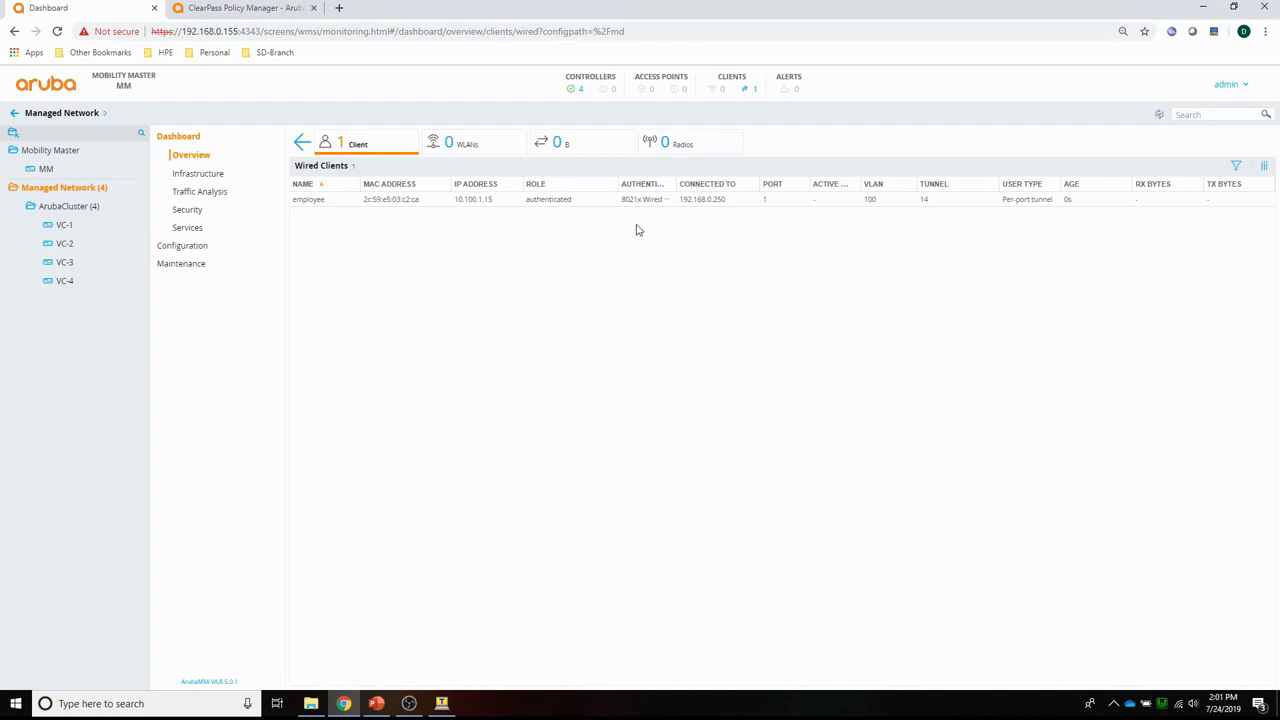
pyautogui.click(551, 206)
# Add a server group named ClearPass in ArubaCluster's Auth Servers and select it.
pyautogui.click(63, 210)
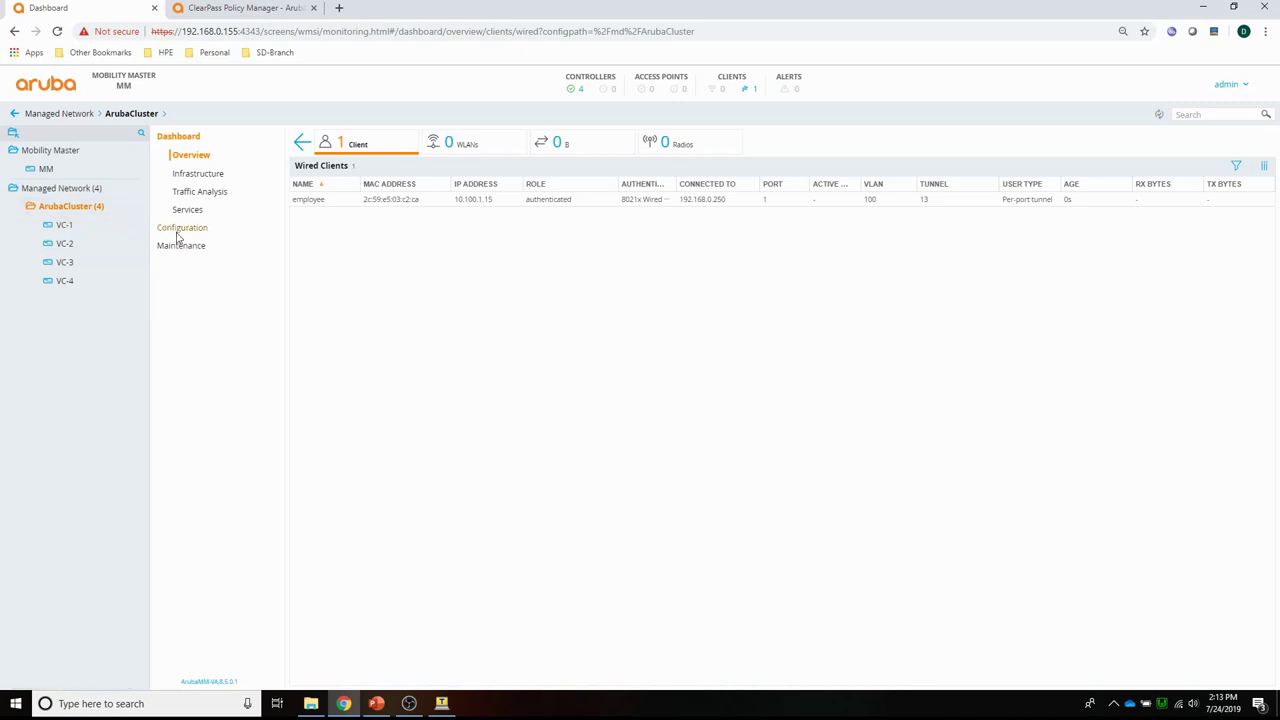
pyautogui.click(181, 228)
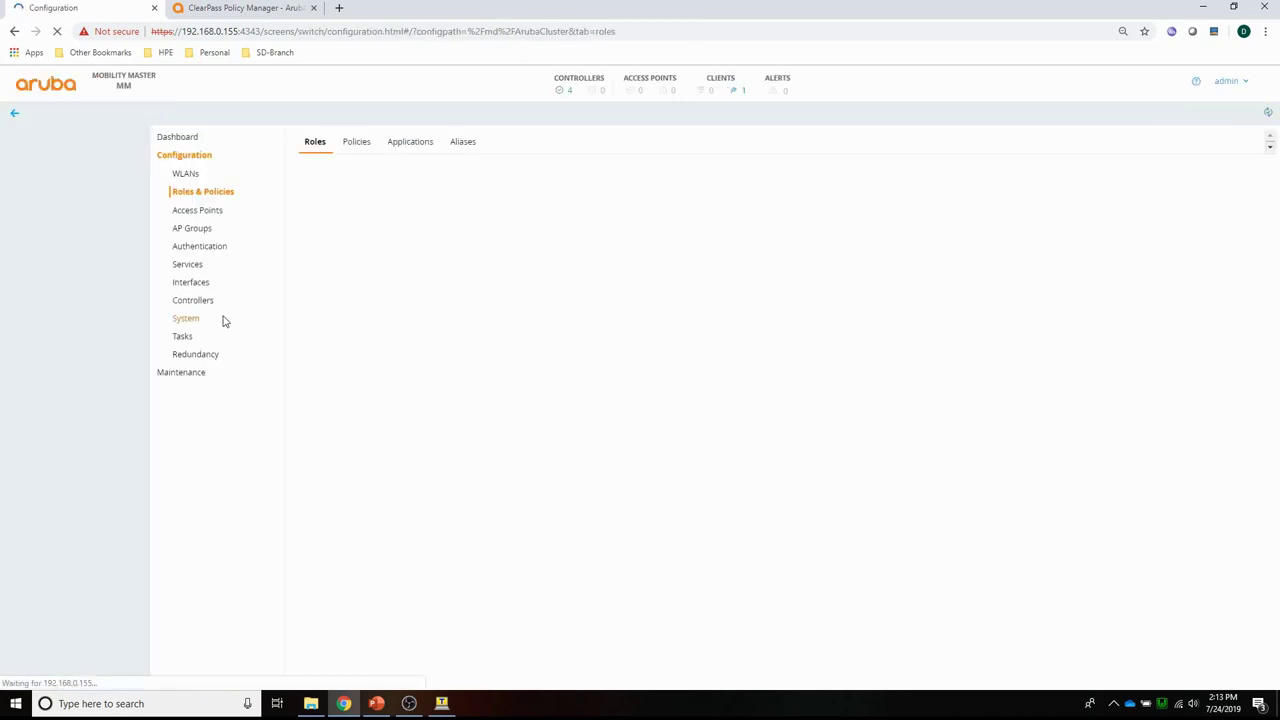
pyautogui.click(197, 247)
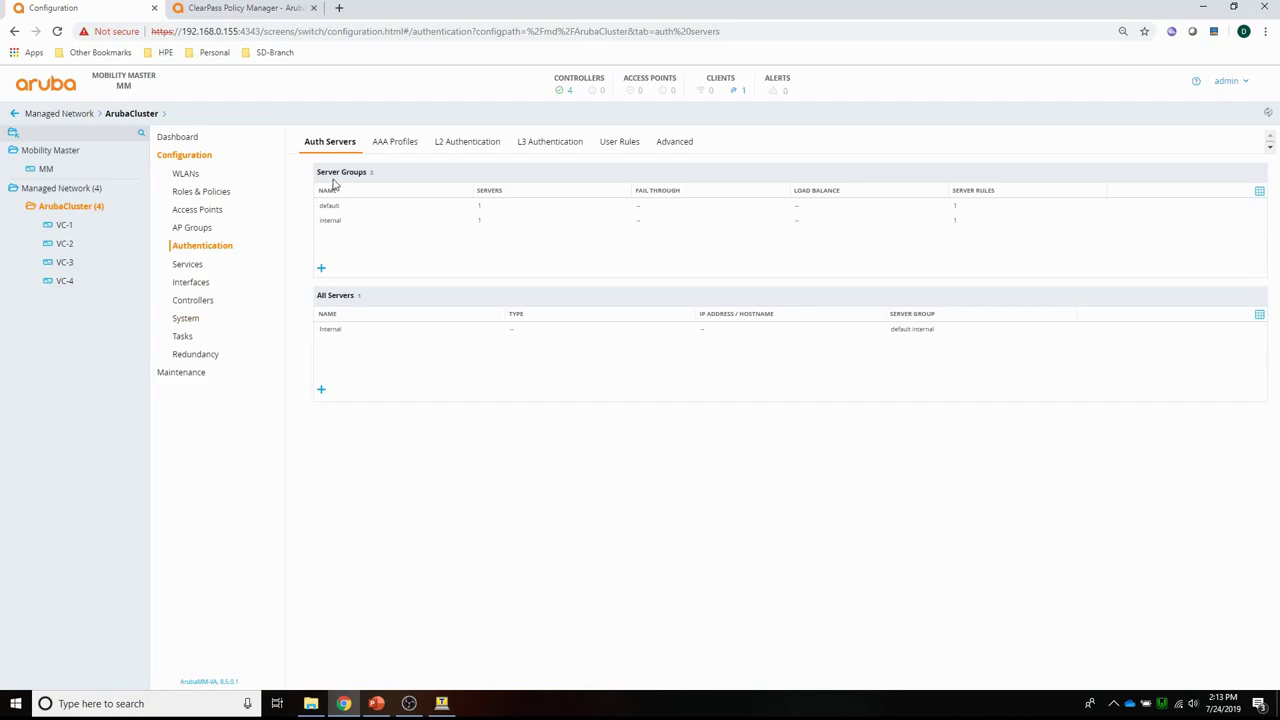
pyautogui.click(324, 270)
pyautogui.click(549, 147)
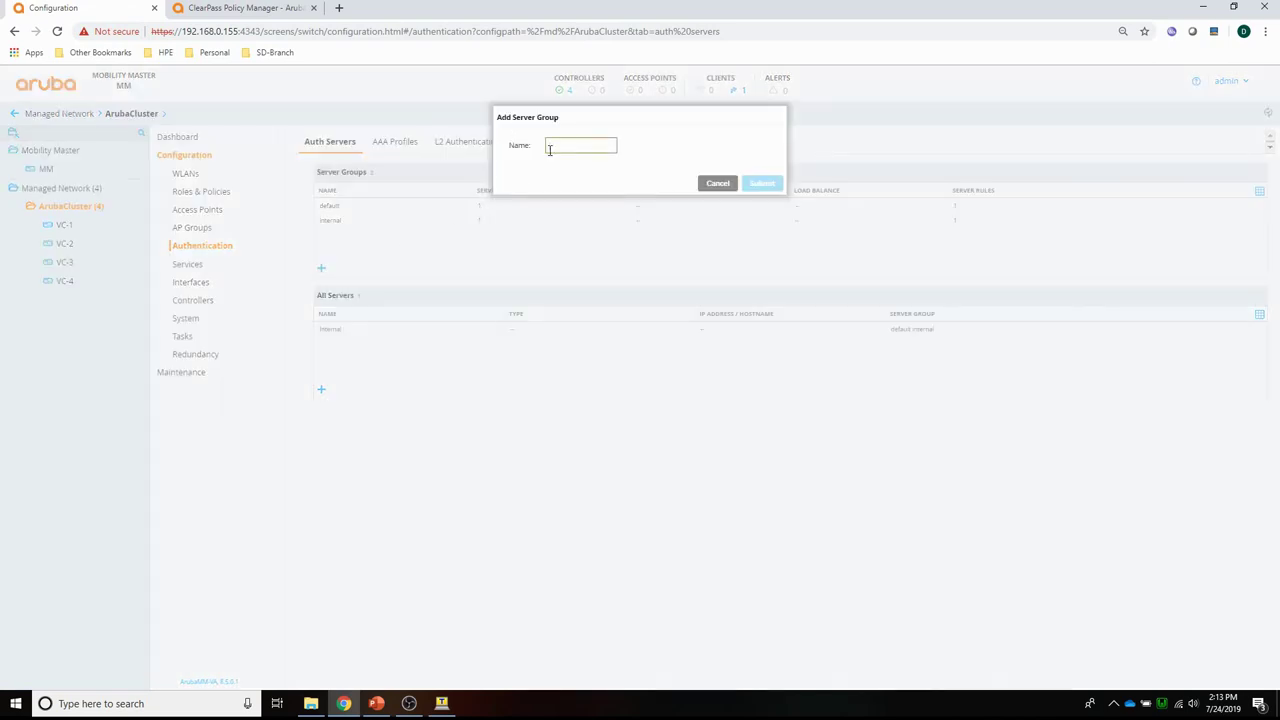
pyautogui.write('c')
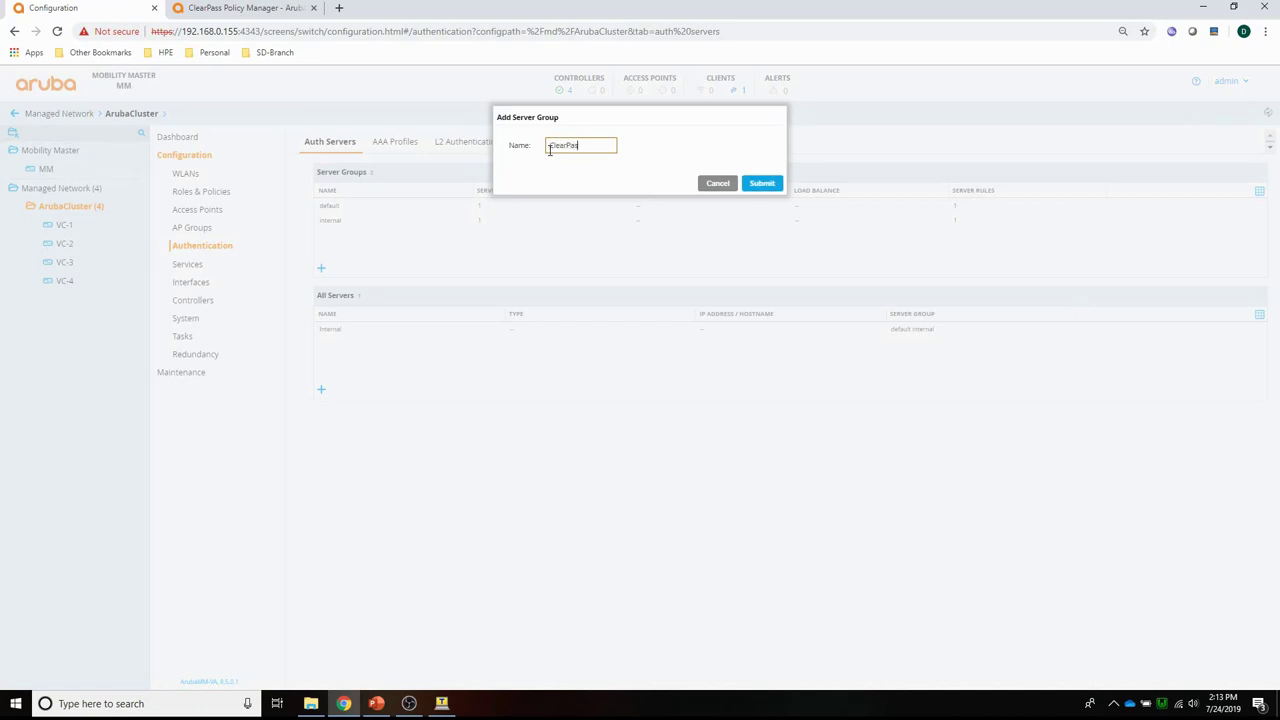
pyautogui.click(760, 183)
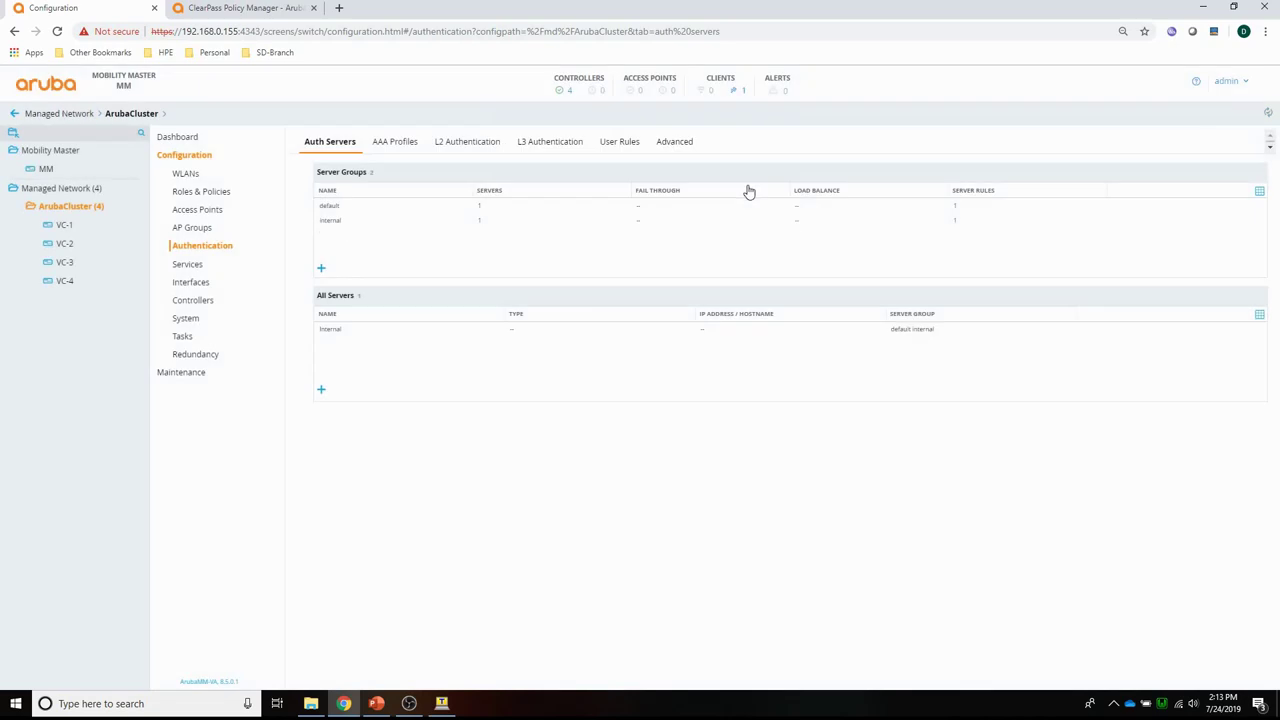
pyautogui.click(330, 240)
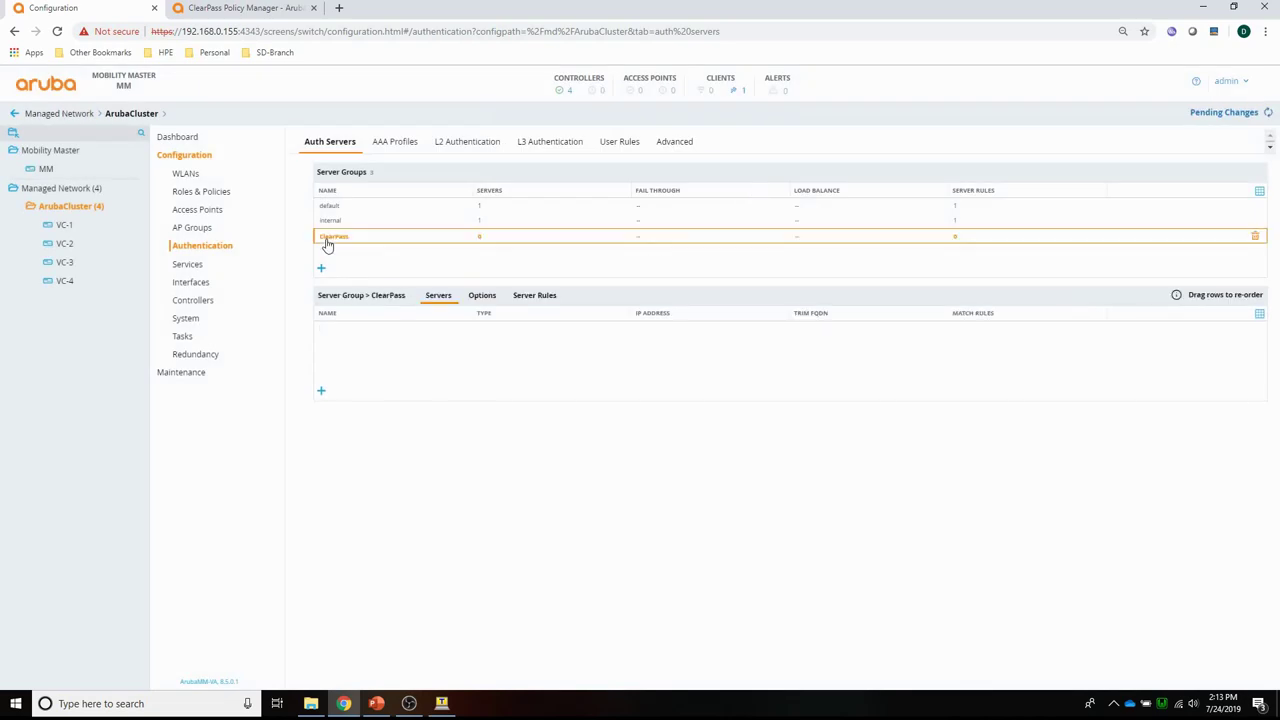
# Add a new ClearPass RADIUS server at 192.168.0.11 to the ClearPass group.
pyautogui.click(321, 391)
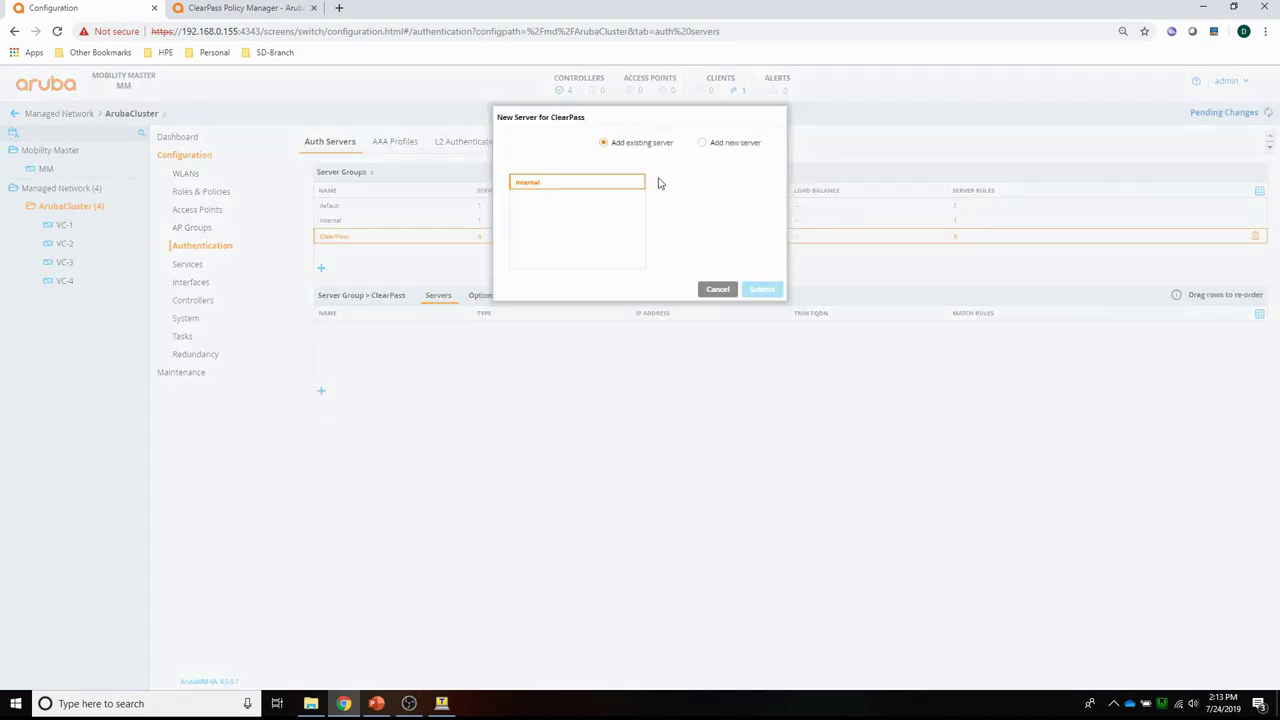
pyautogui.click(704, 145)
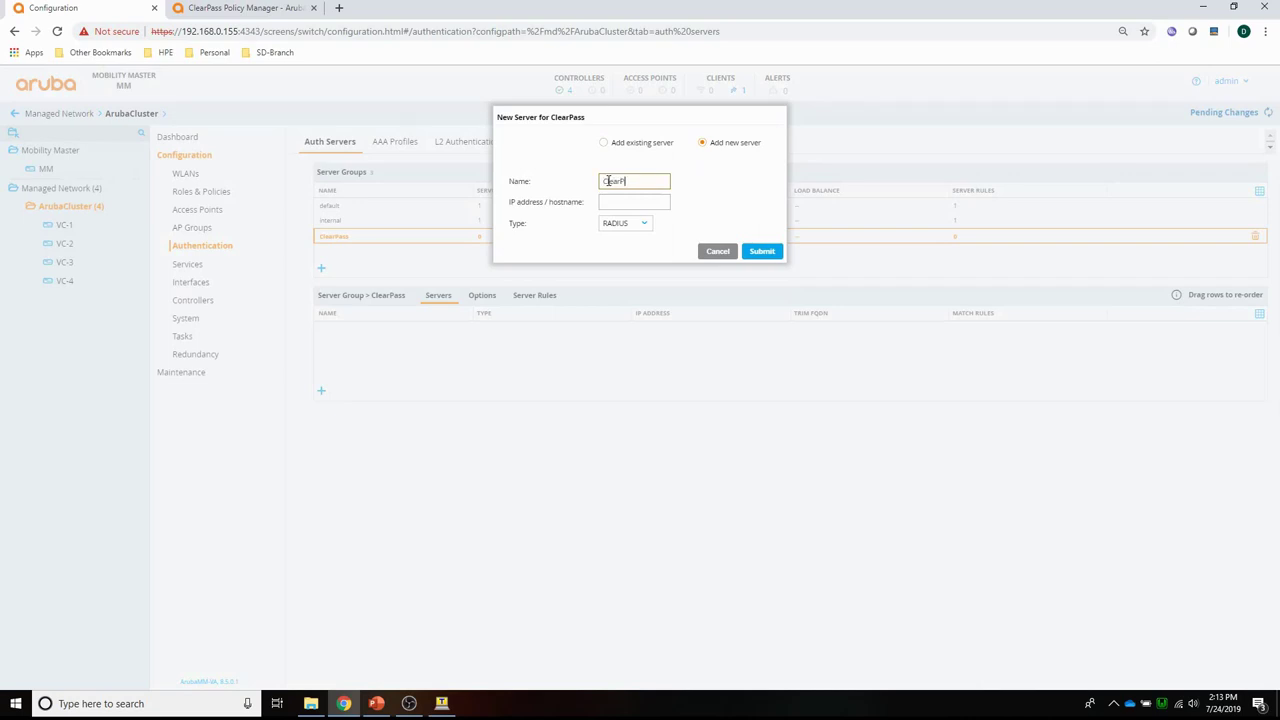
pyautogui.click(625, 205)
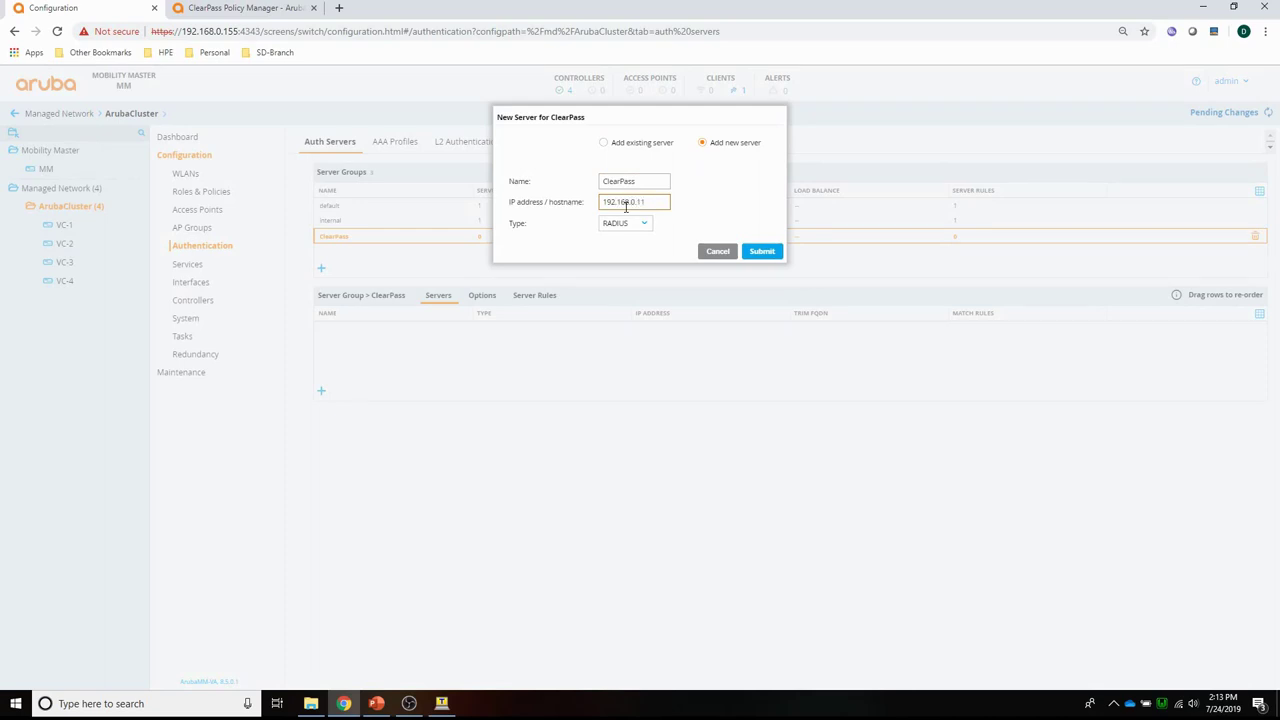
pyautogui.click(760, 252)
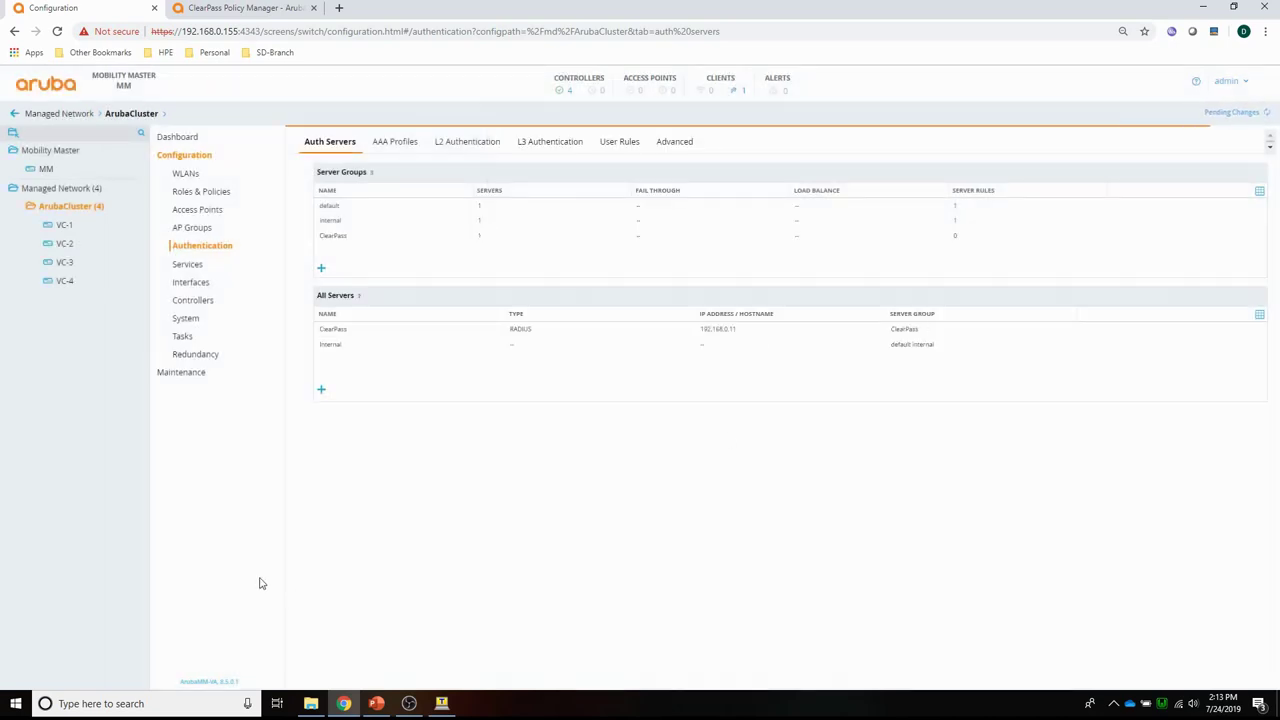
# Set the ClearPass server's shared key and deploy to all four controllers.
pyautogui.click(337, 336)
pyautogui.scroll(-3, 486, 517)
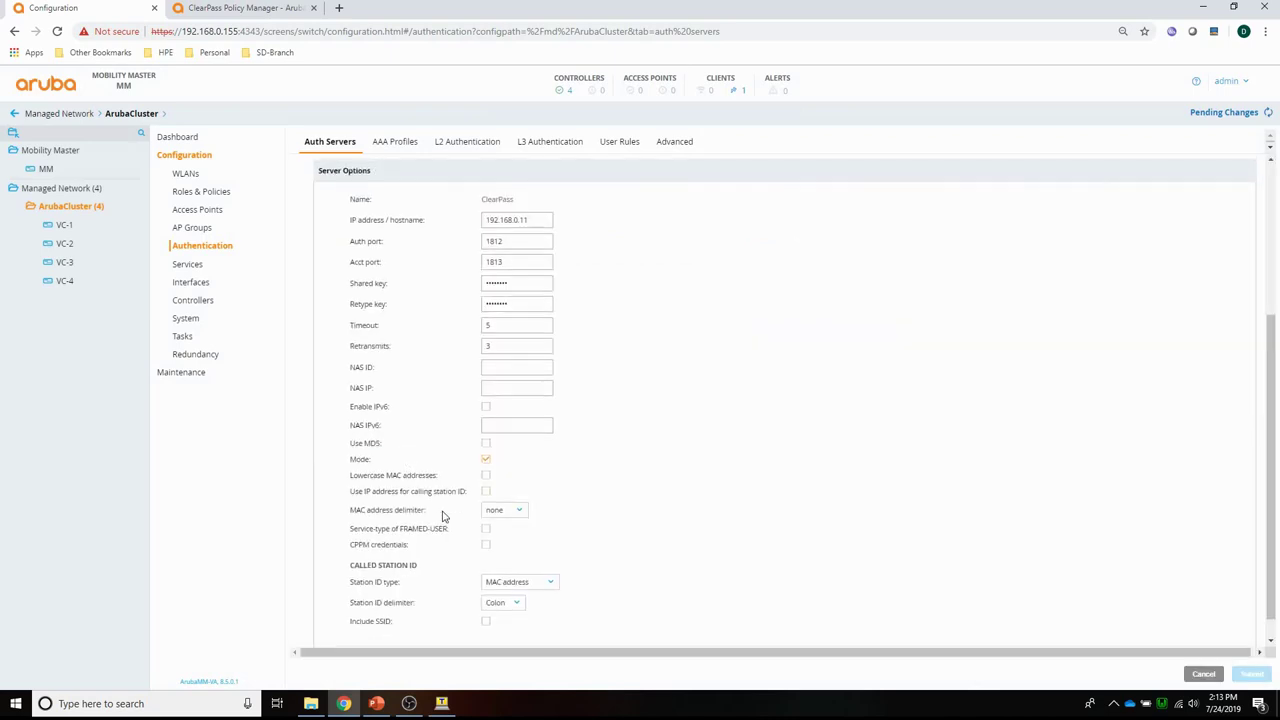
pyautogui.moveTo(517, 283); pyautogui.dragTo(432, 288)
pyautogui.write('a')
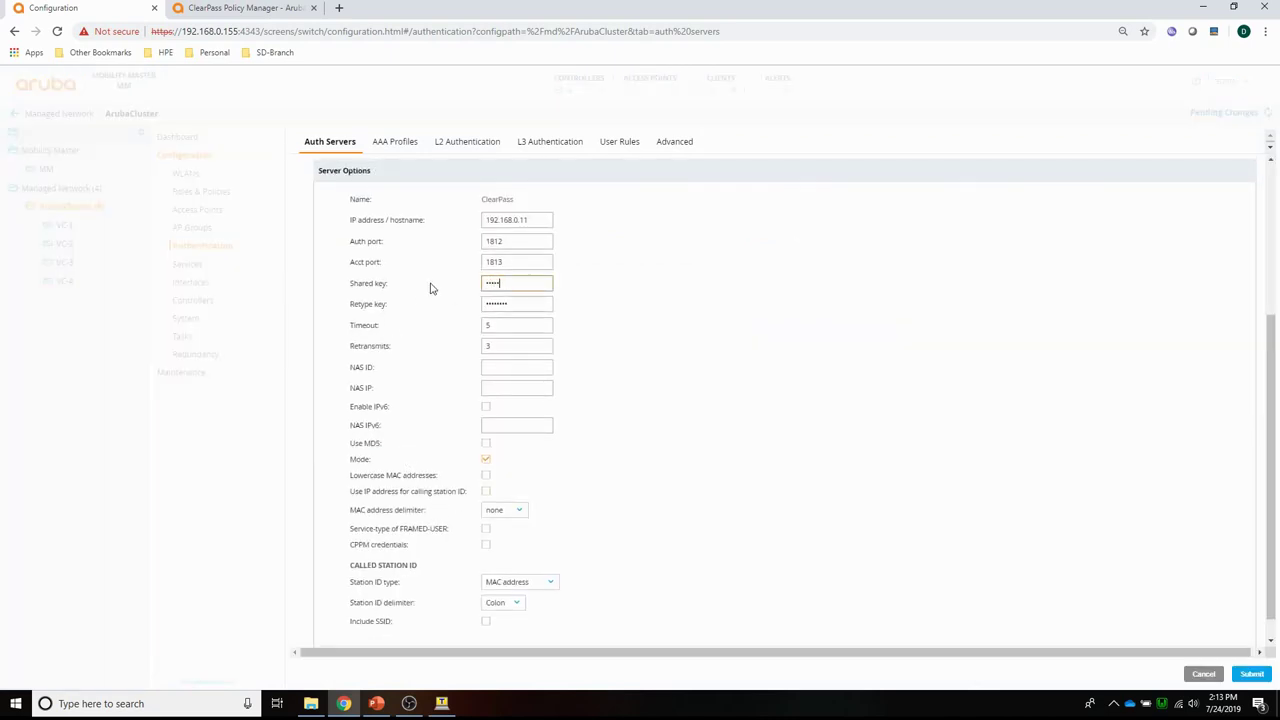
pyautogui.press('Tab')
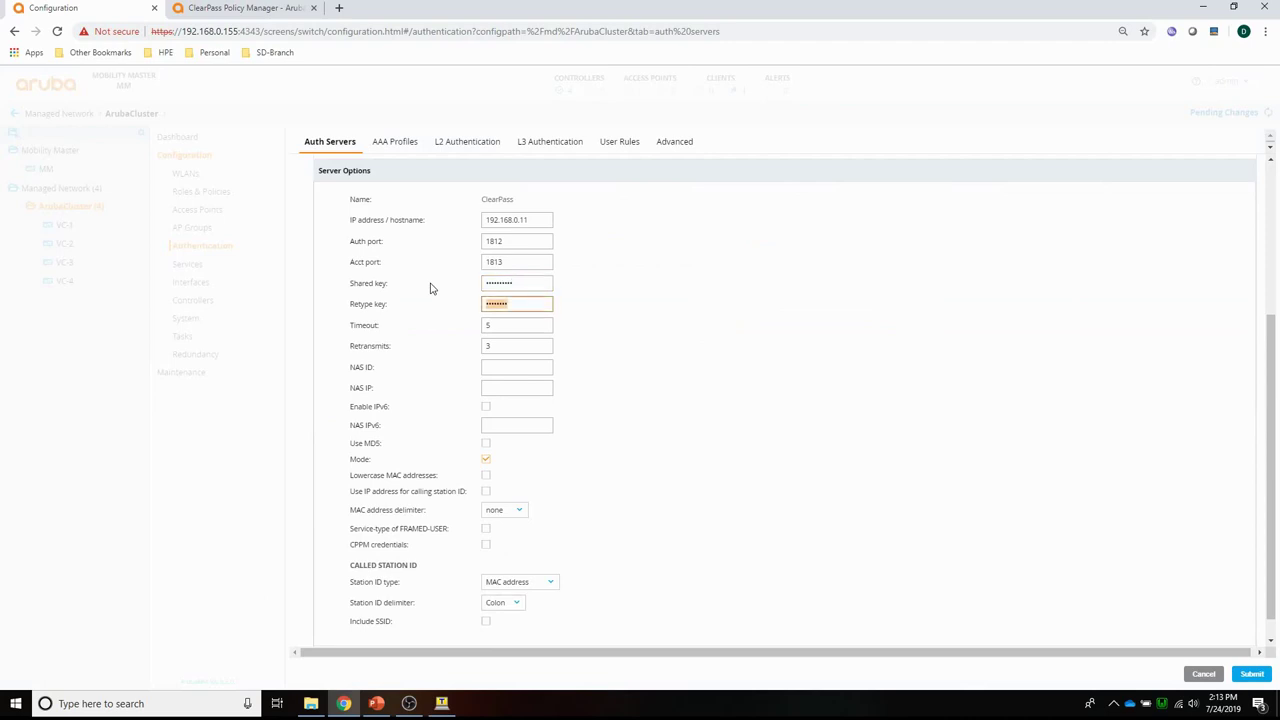
pyautogui.write('a')
pyautogui.click(1251, 674)
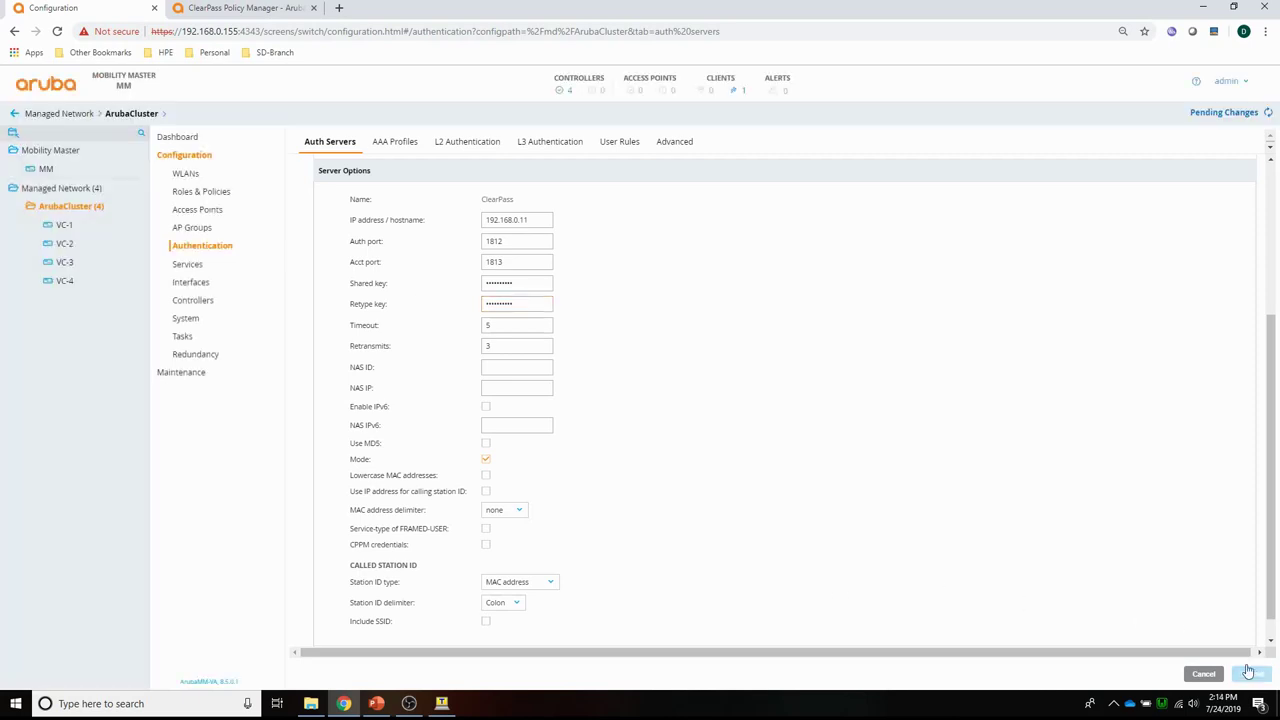
pyautogui.click(1212, 118)
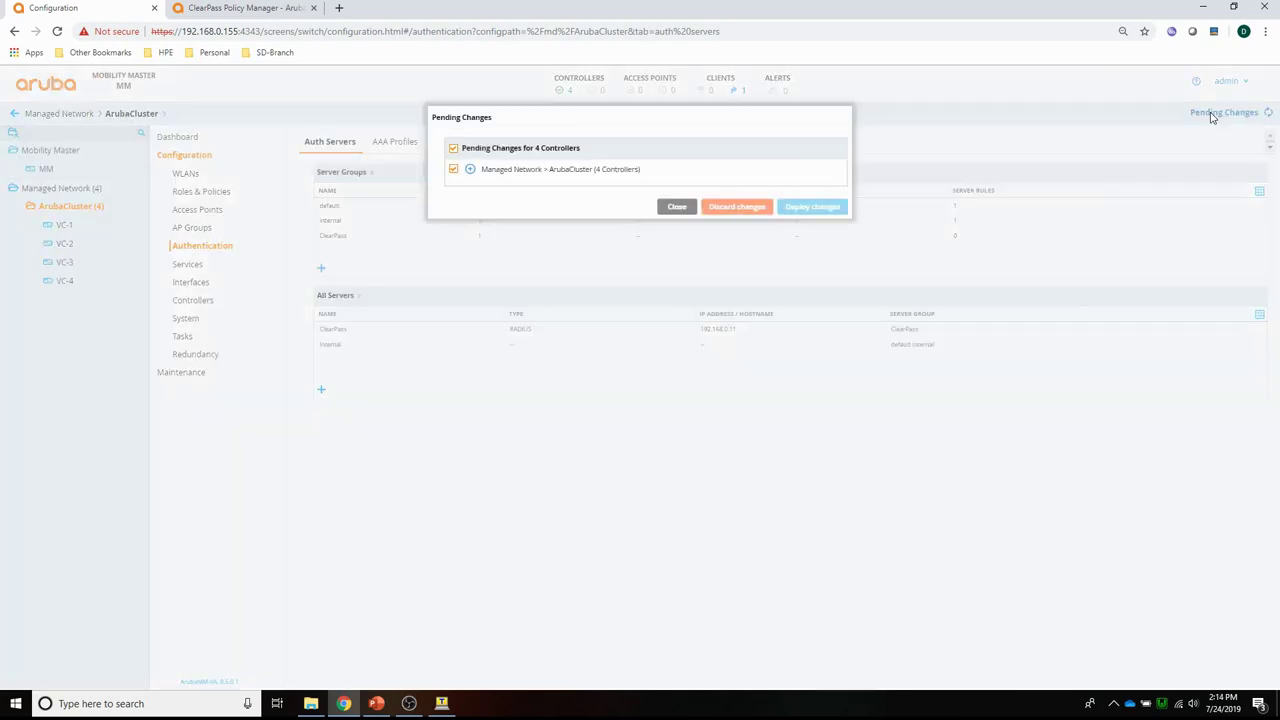
pyautogui.click(838, 208)
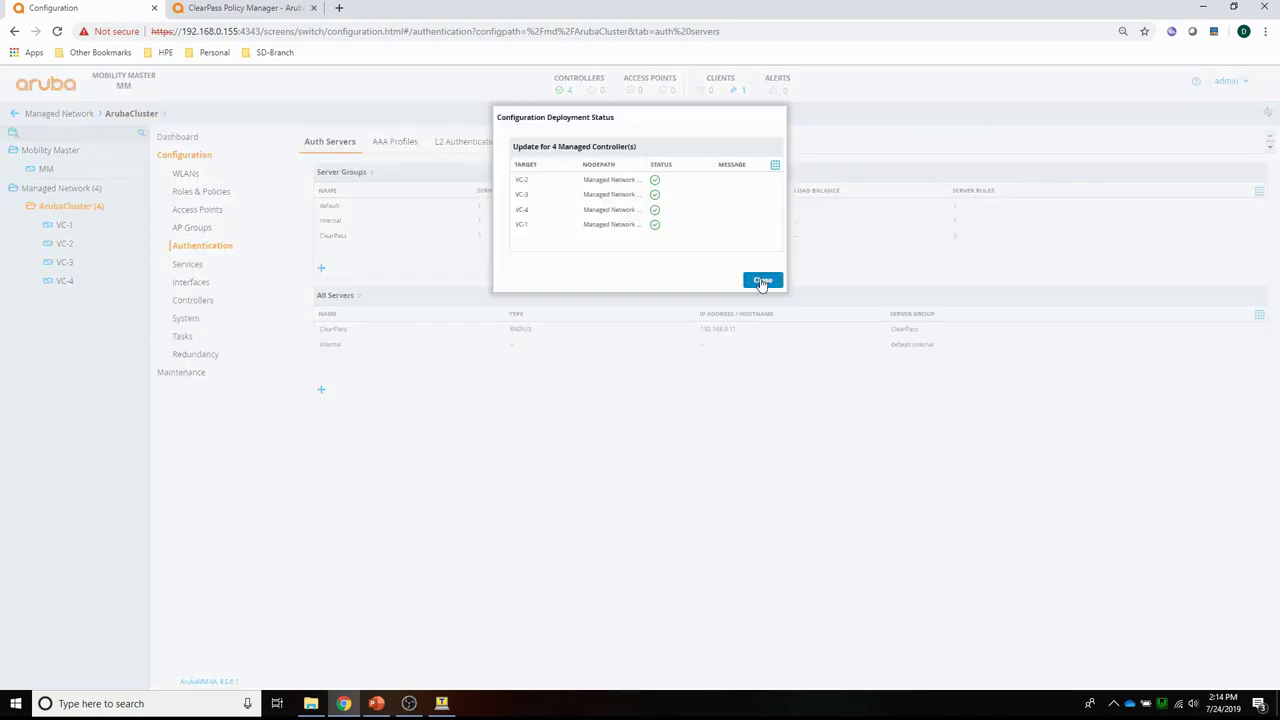
pyautogui.click(762, 281)
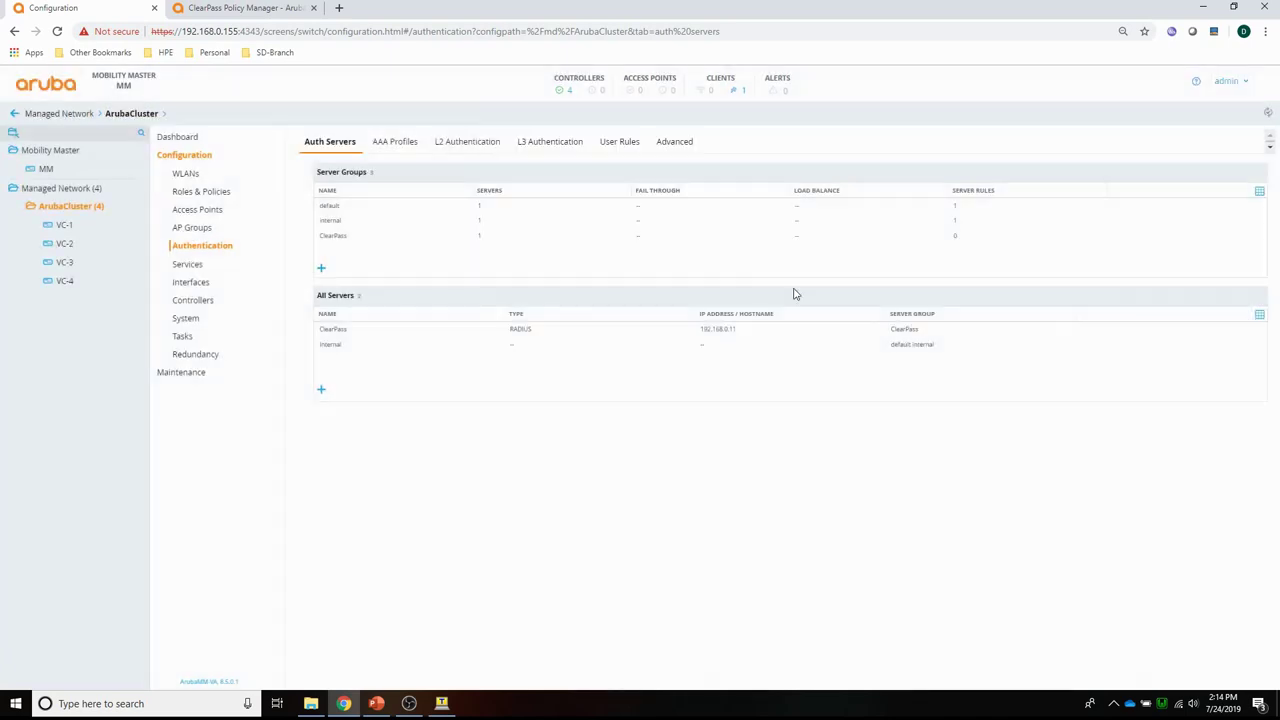
# Set PBT-802.1X's 802.1X authentication server group to ClearPass.
pyautogui.click(393, 143)
pyautogui.click(347, 191)
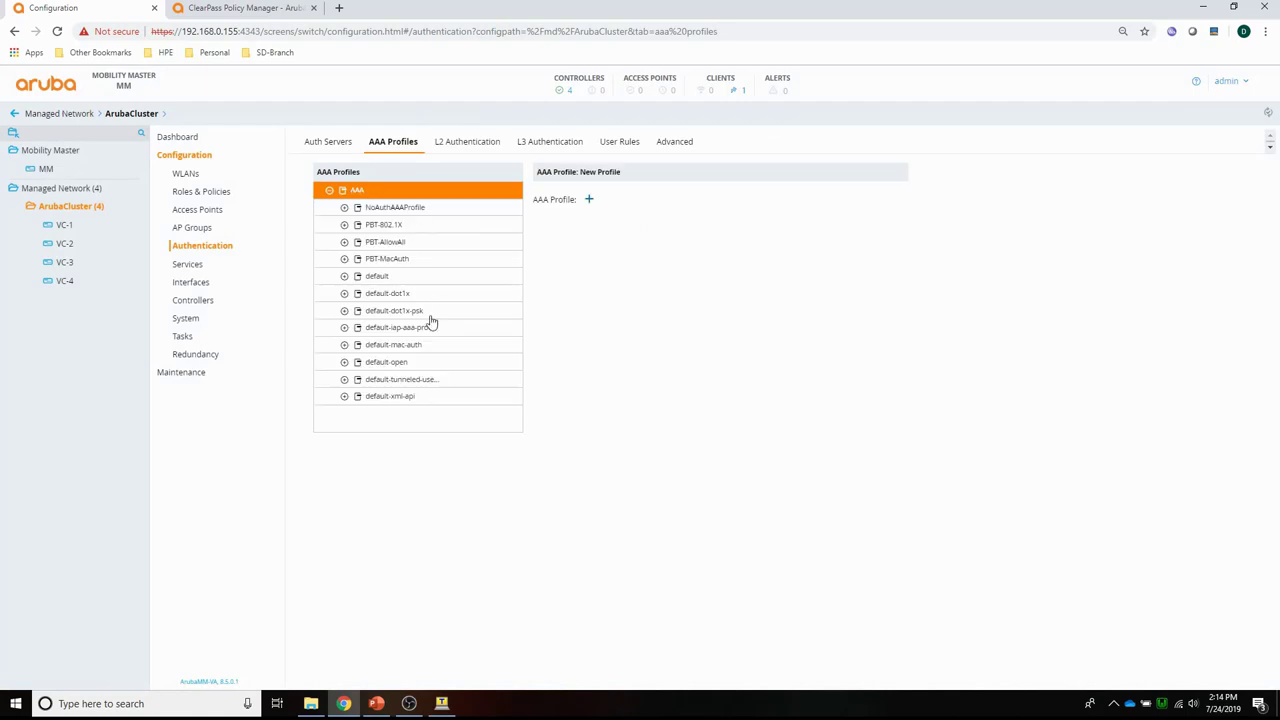
pyautogui.click(380, 225)
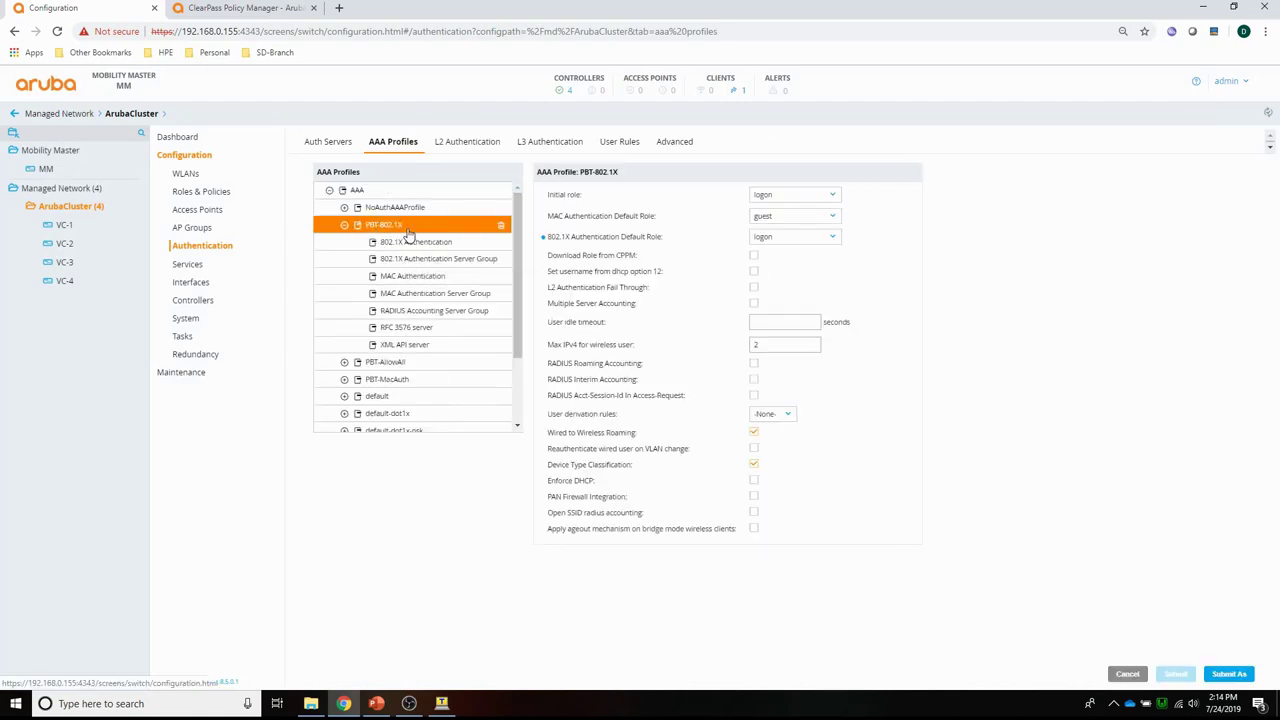
pyautogui.click(414, 258)
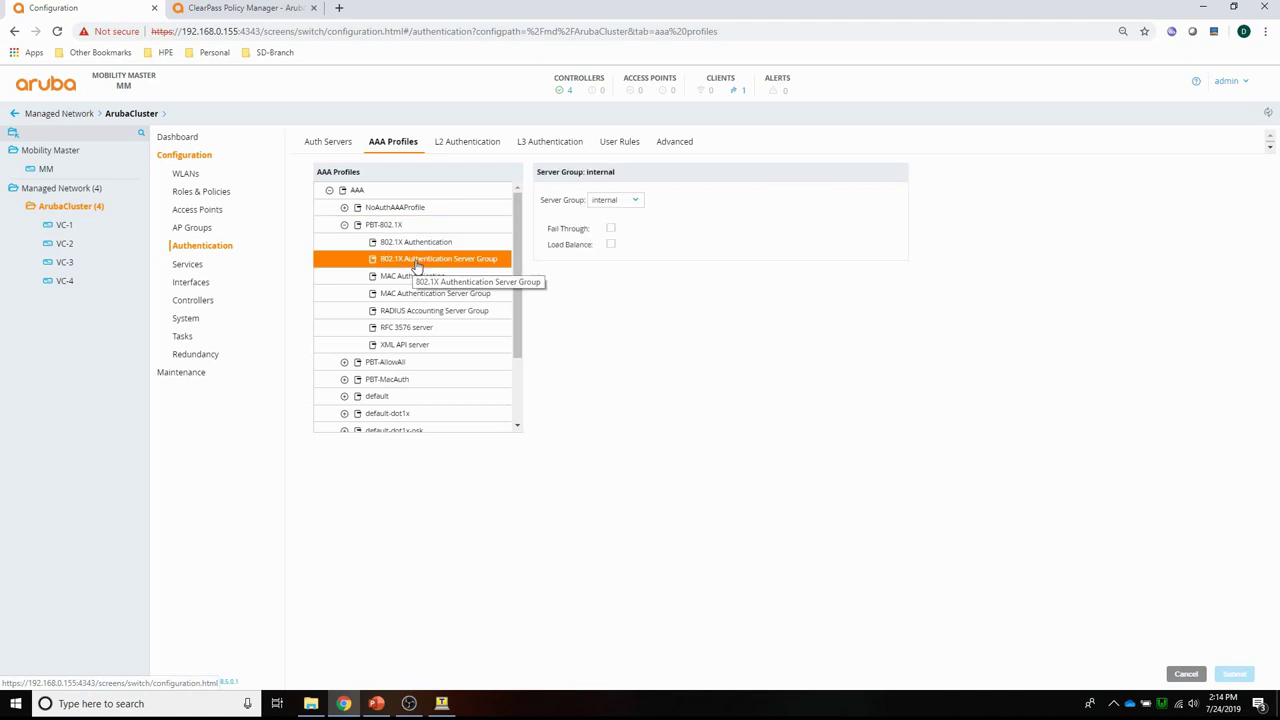
pyautogui.click(617, 202)
pyautogui.click(607, 246)
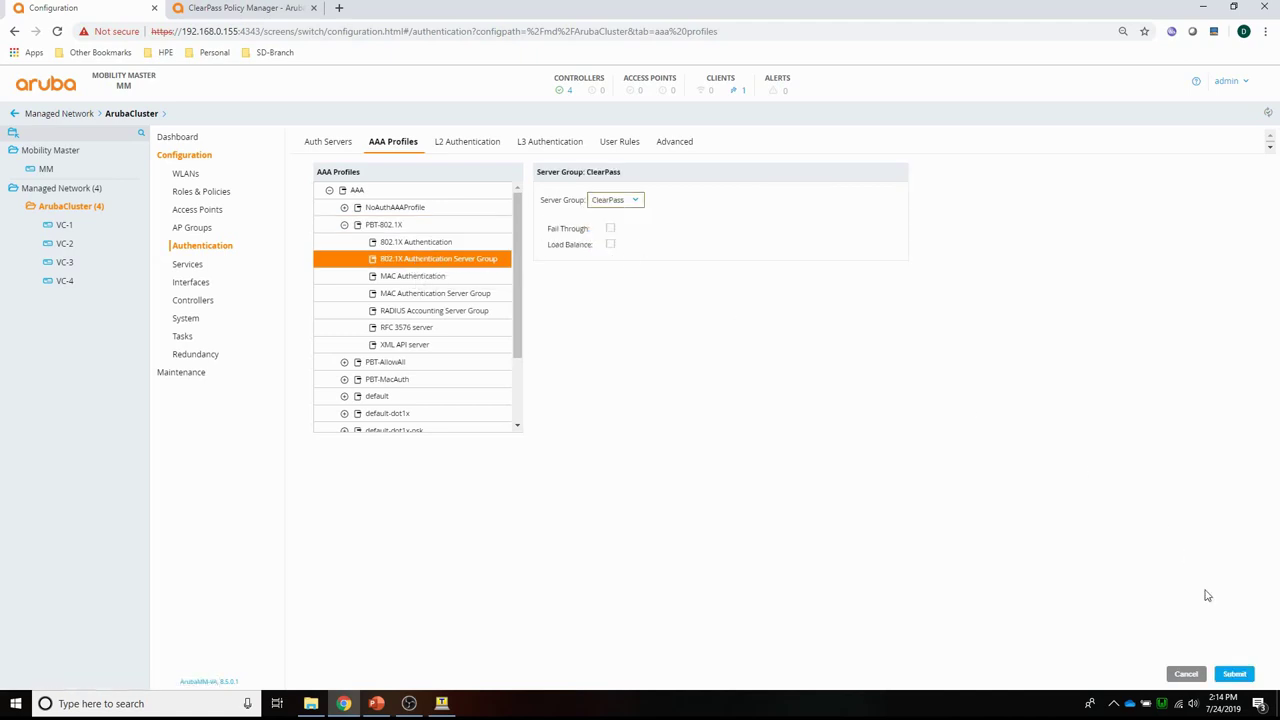
pyautogui.click(1234, 674)
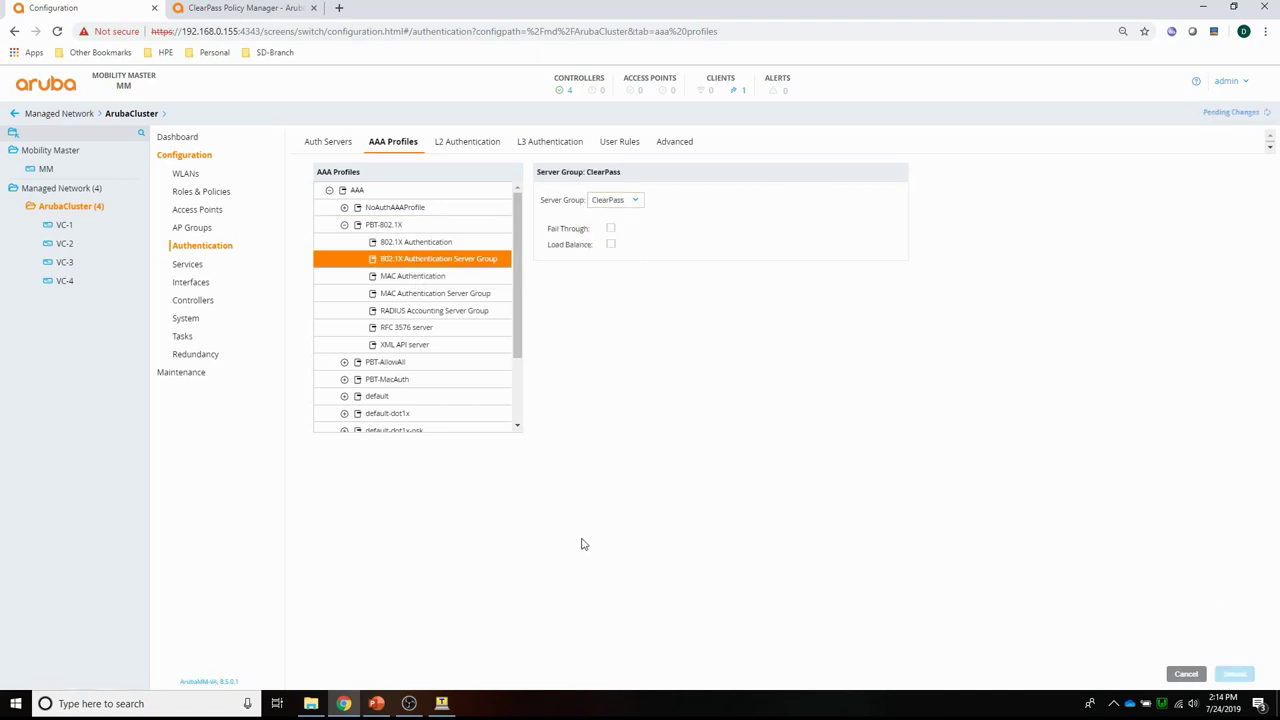
# Set PBT-MacAuth's MAC authentication server group to ClearPass and deploy the changes.
pyautogui.click(389, 379)
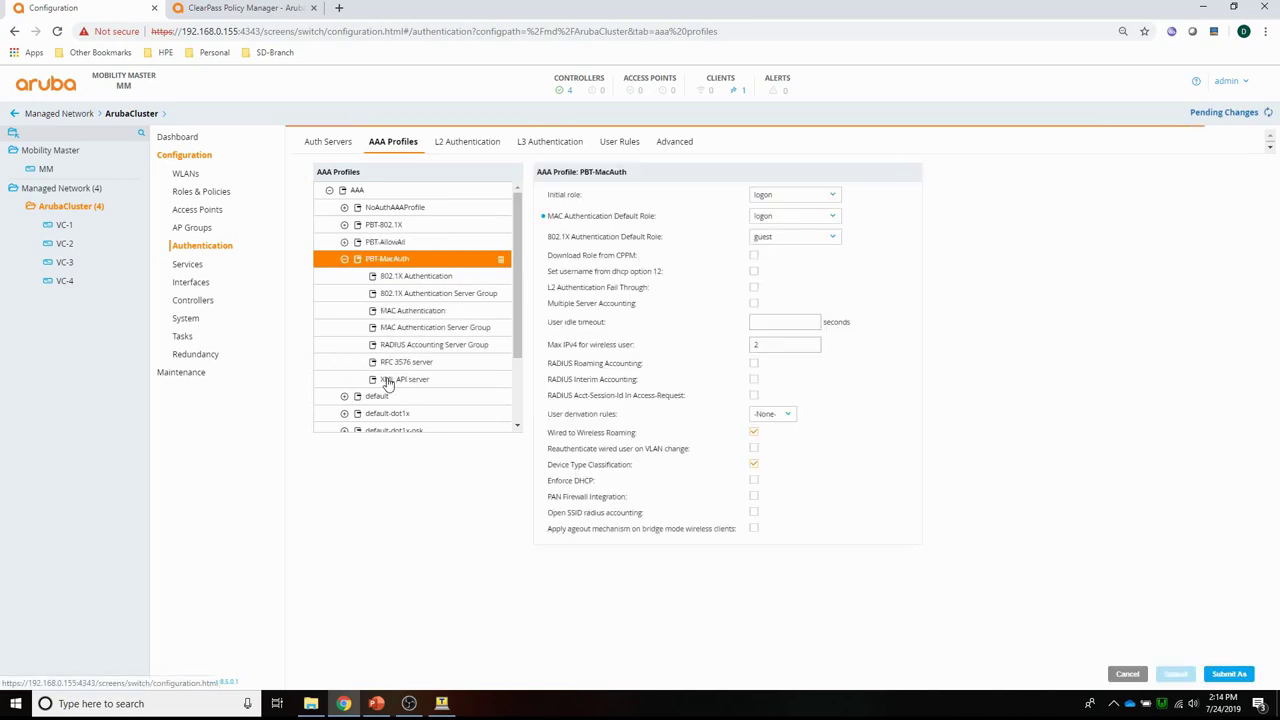
pyautogui.click(410, 330)
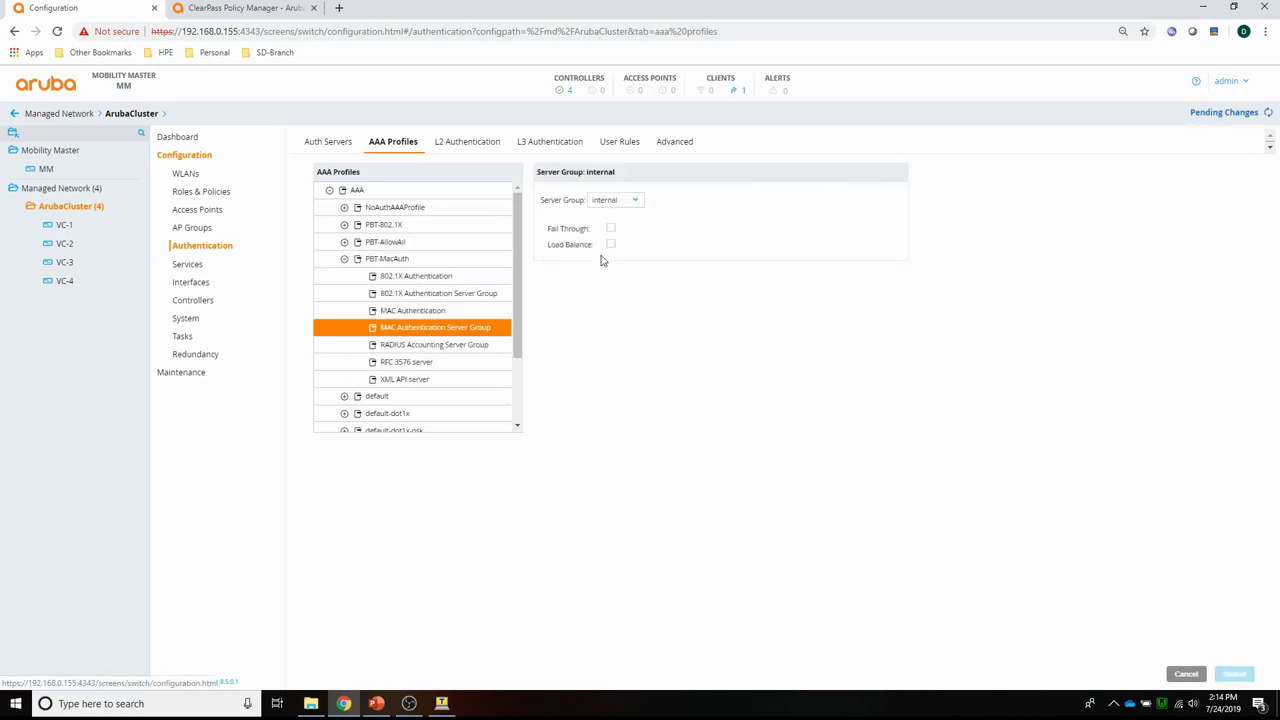
pyautogui.click(614, 200)
pyautogui.click(612, 236)
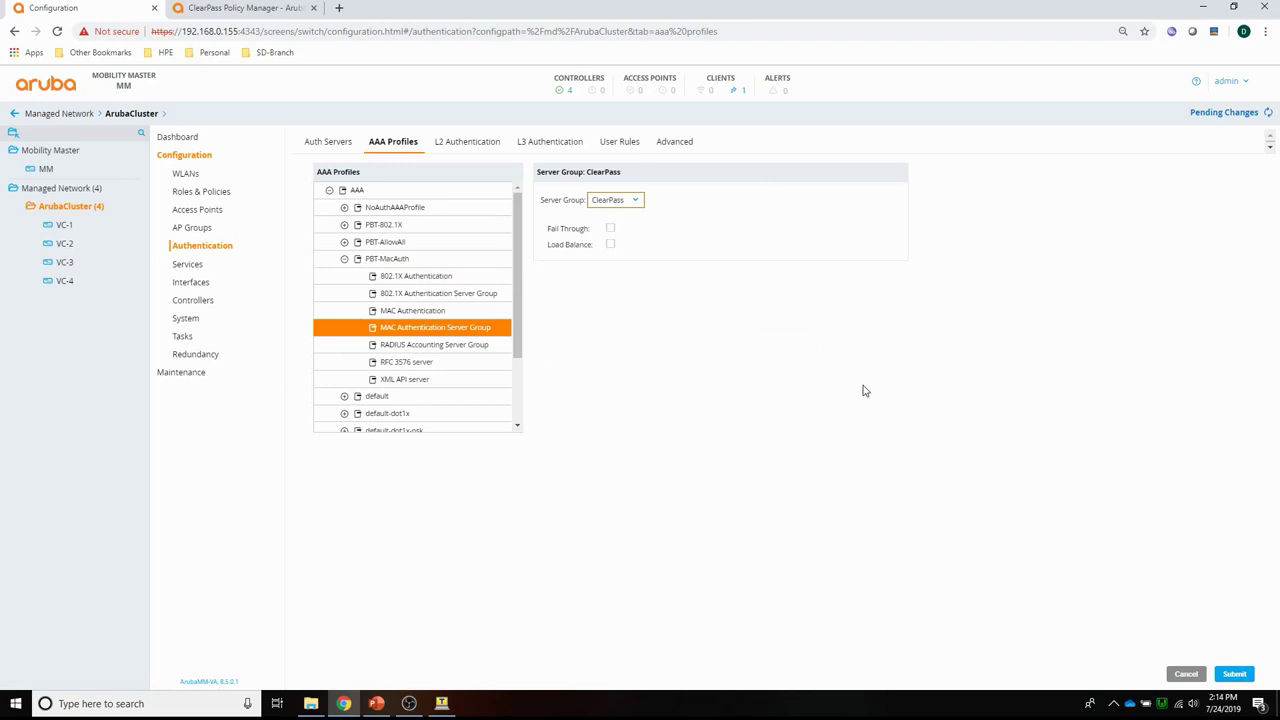
pyautogui.click(1234, 673)
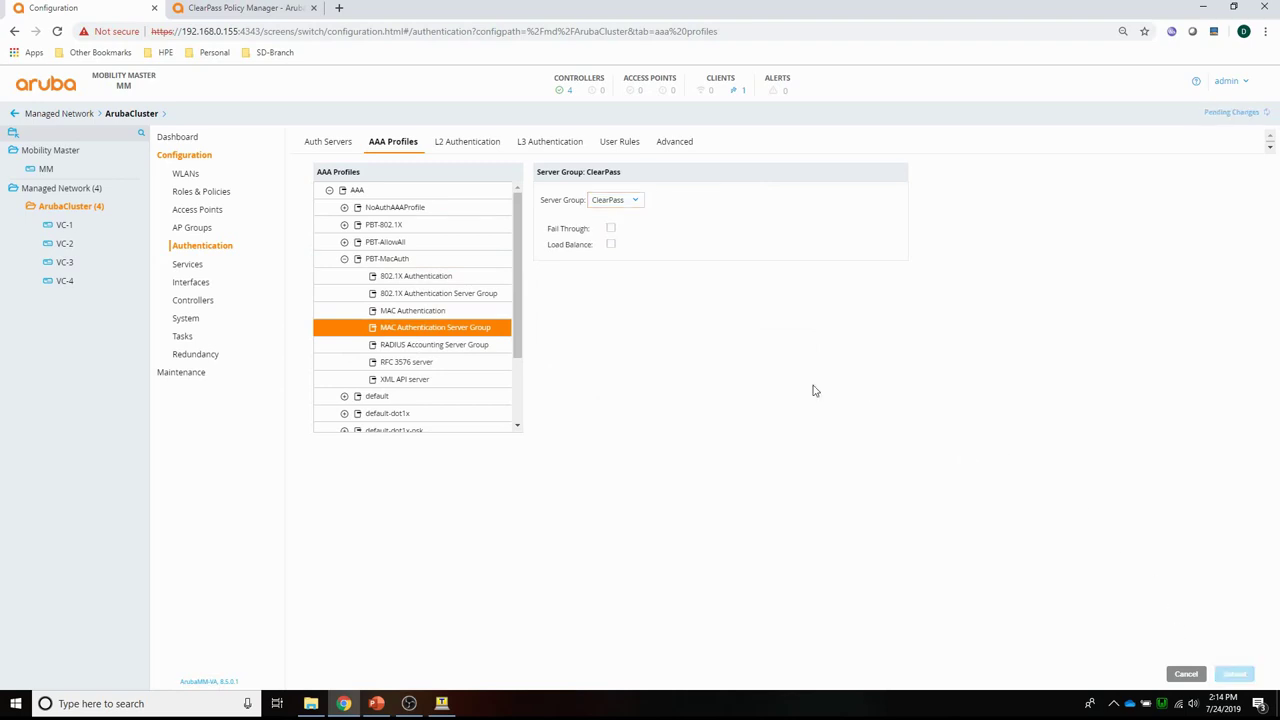
pyautogui.click(1208, 120)
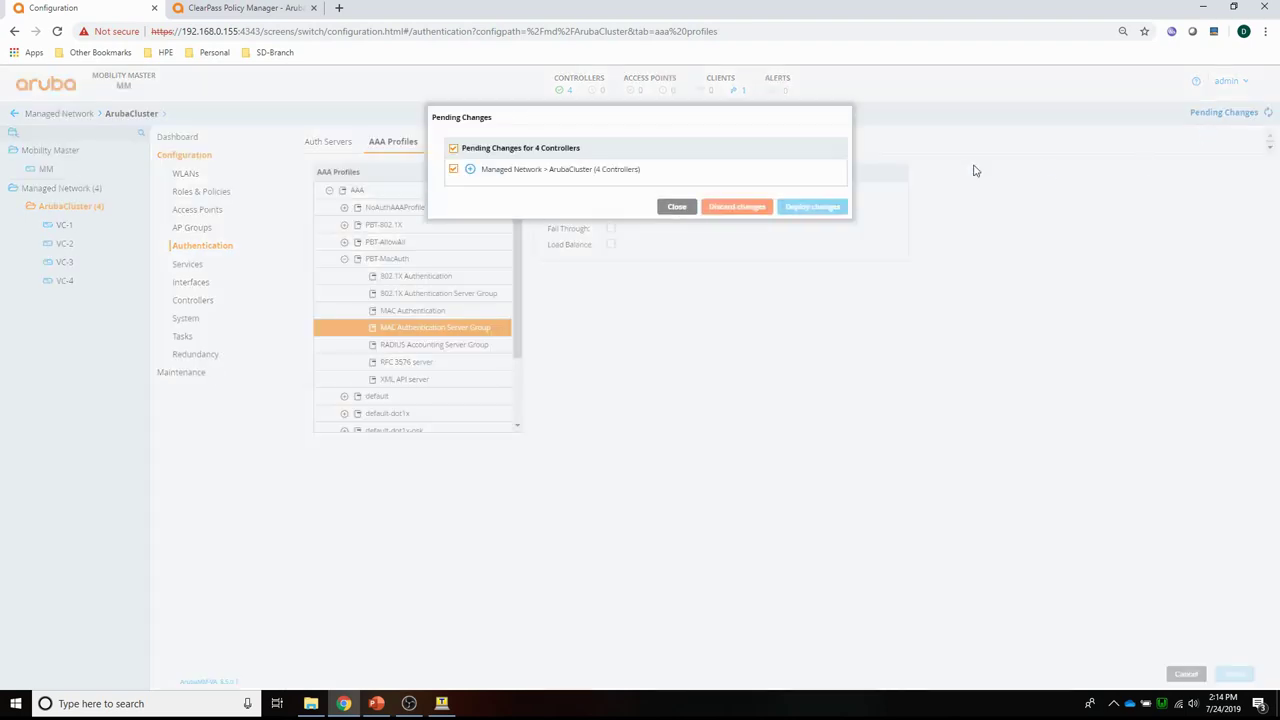
pyautogui.click(812, 207)
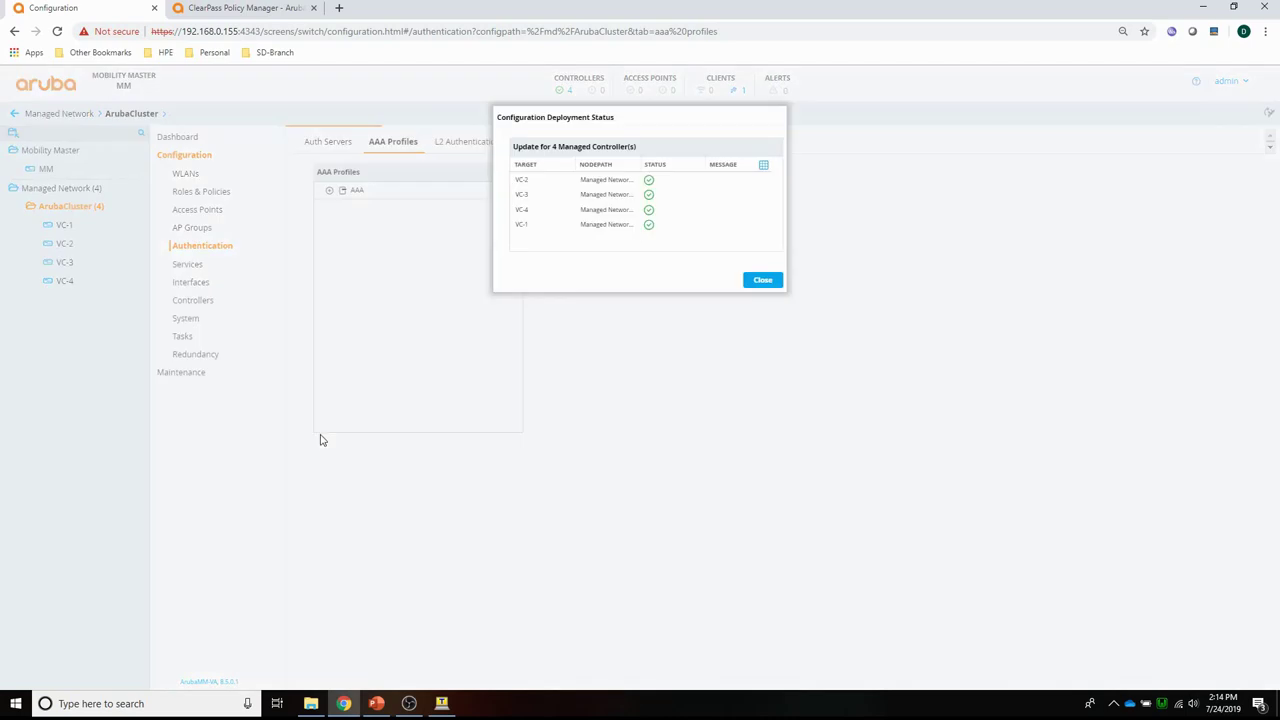
pyautogui.click(768, 280)
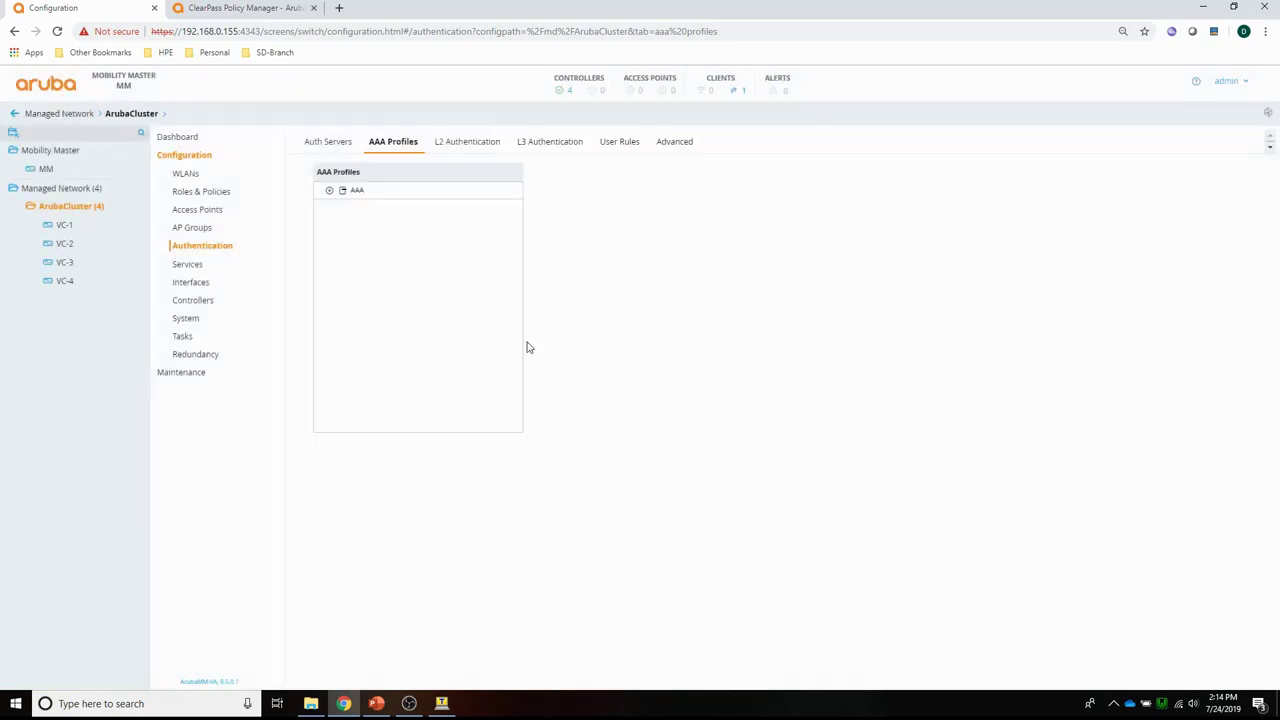
# Set the Wired LAN profile of PBT-VID100 VLAN 100 to PBT-MacAuth.
pyautogui.click(190, 284)
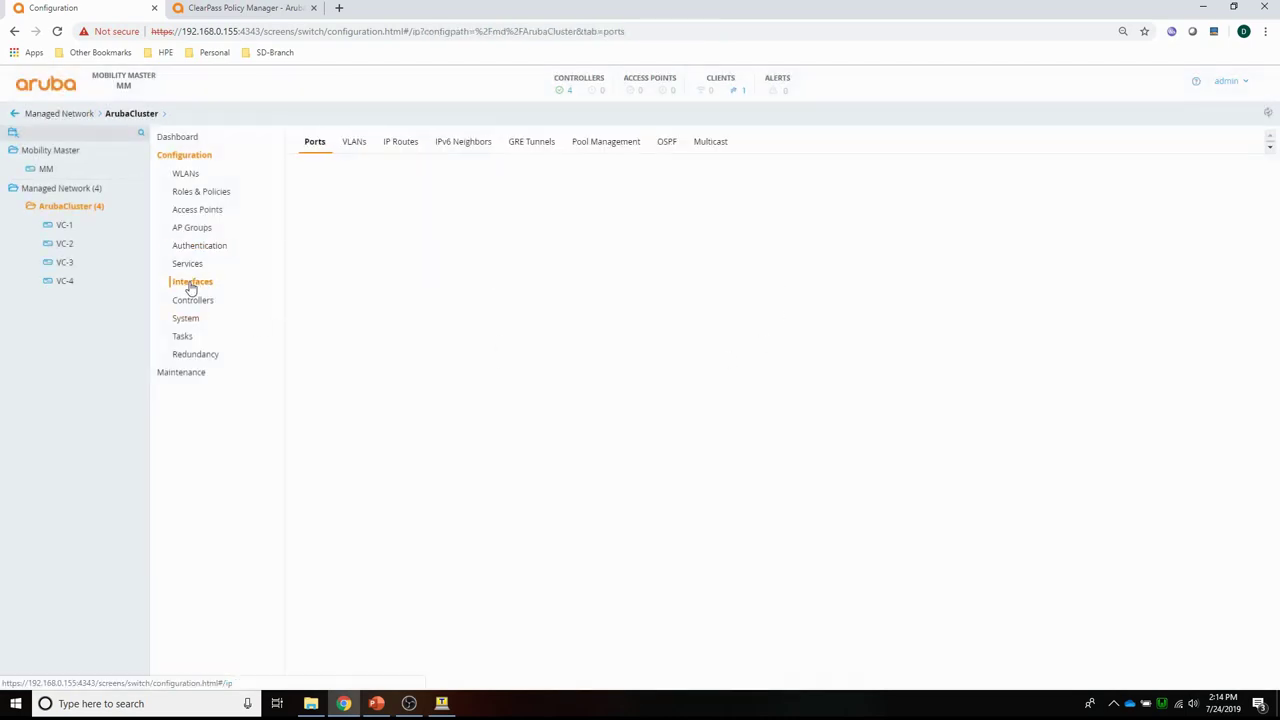
pyautogui.click(353, 145)
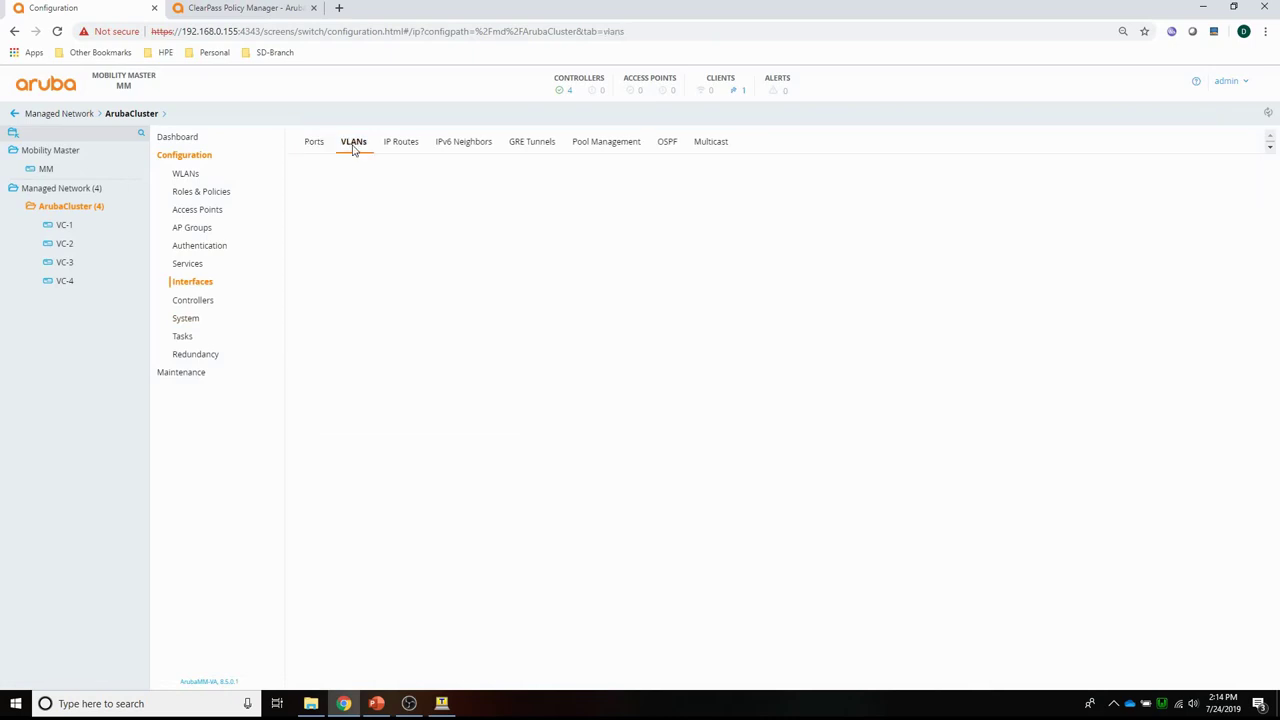
pyautogui.click(340, 207)
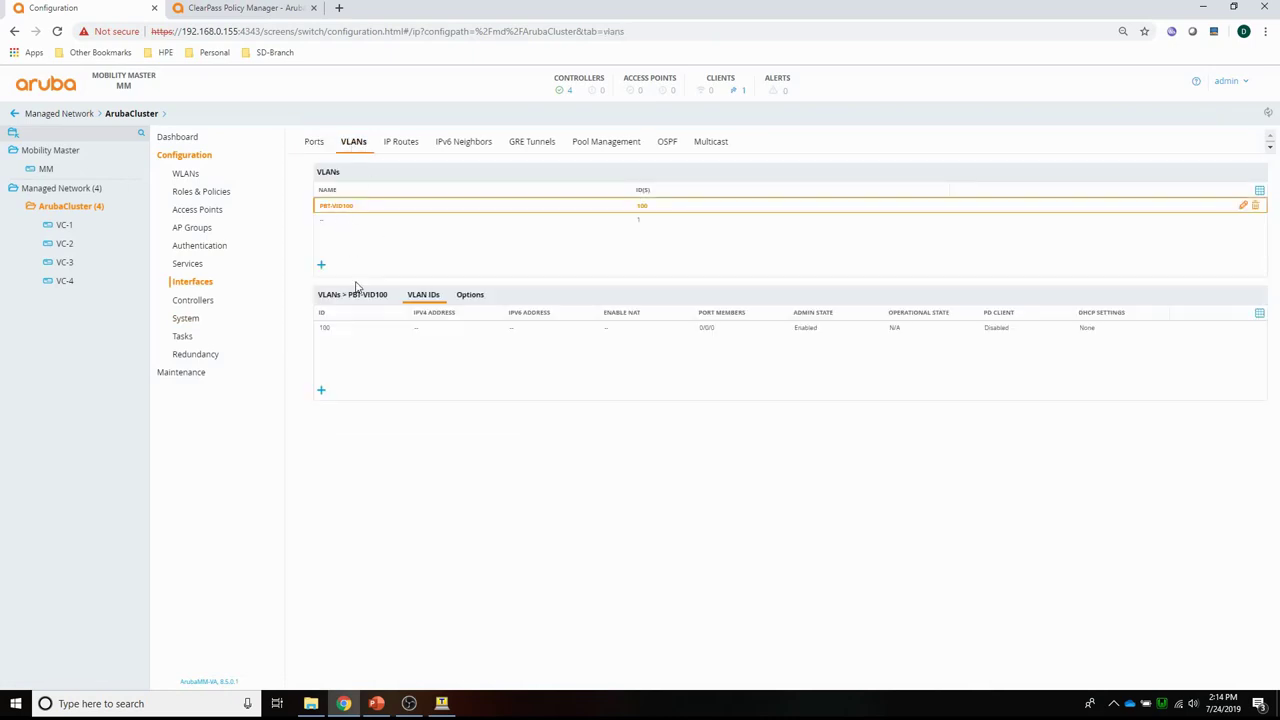
pyautogui.click(329, 330)
pyautogui.click(467, 420)
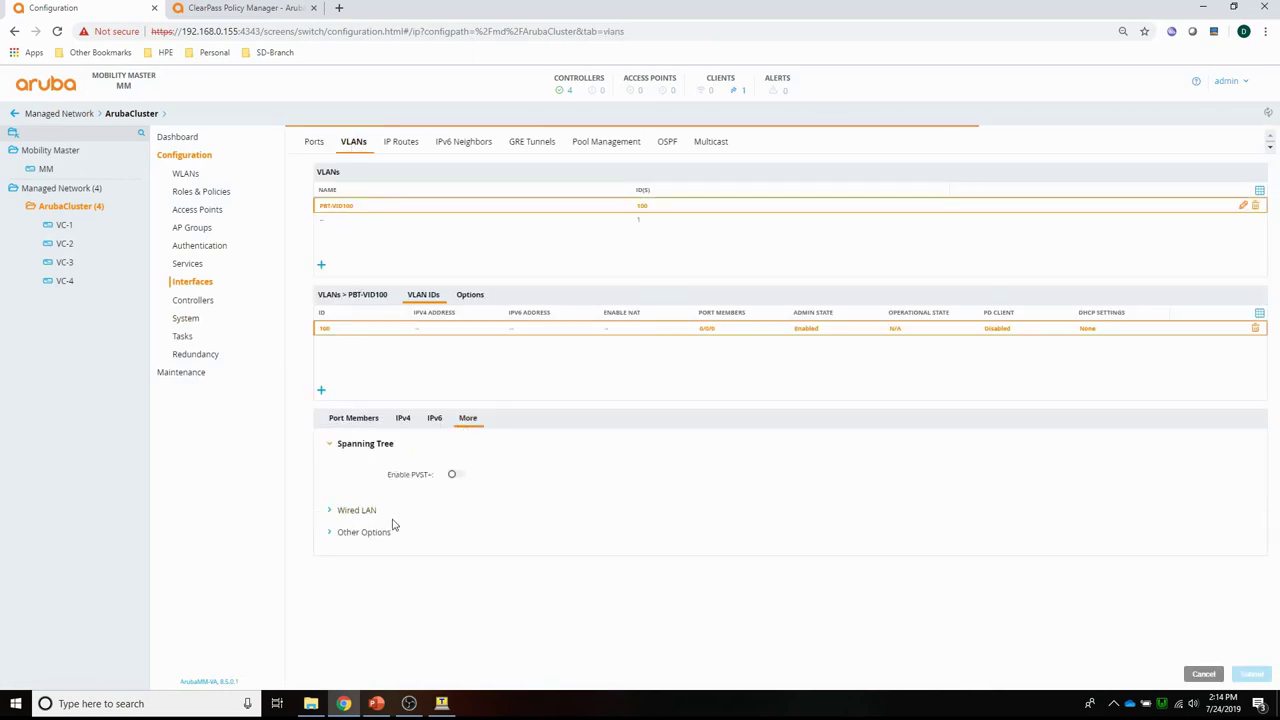
pyautogui.click(362, 514)
pyautogui.click(445, 505)
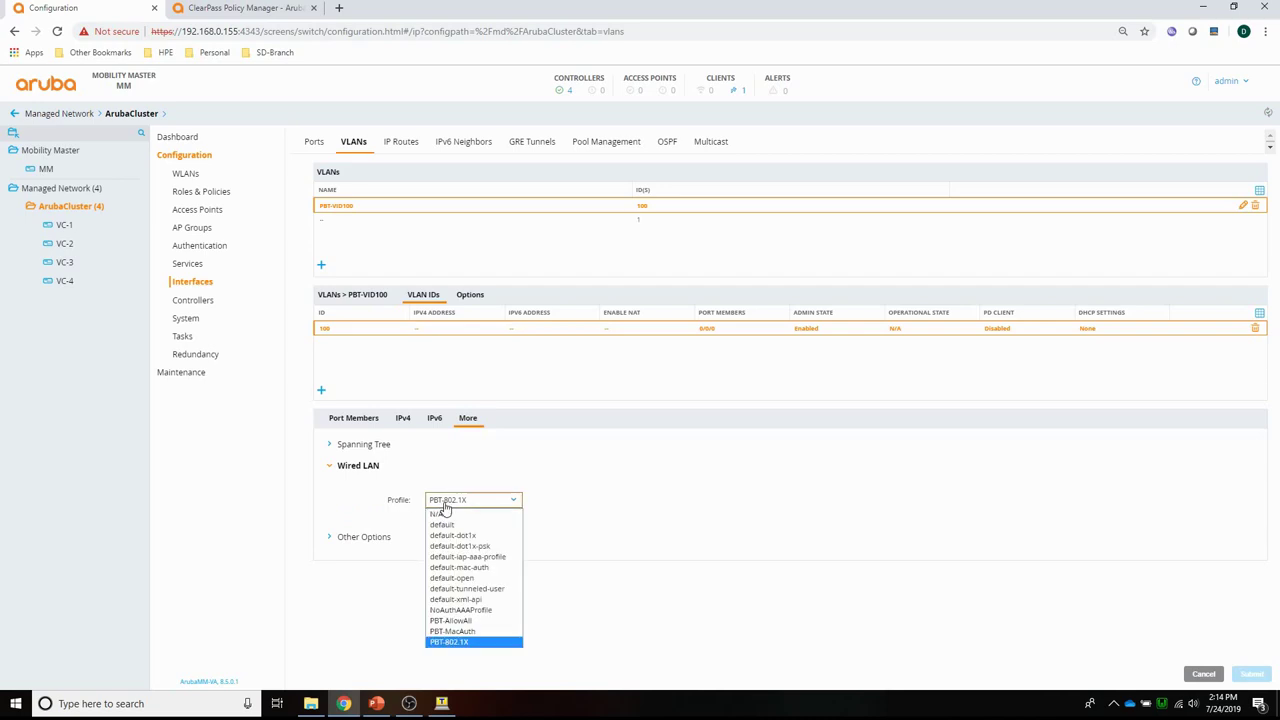
pyautogui.click(462, 631)
pyautogui.click(1256, 676)
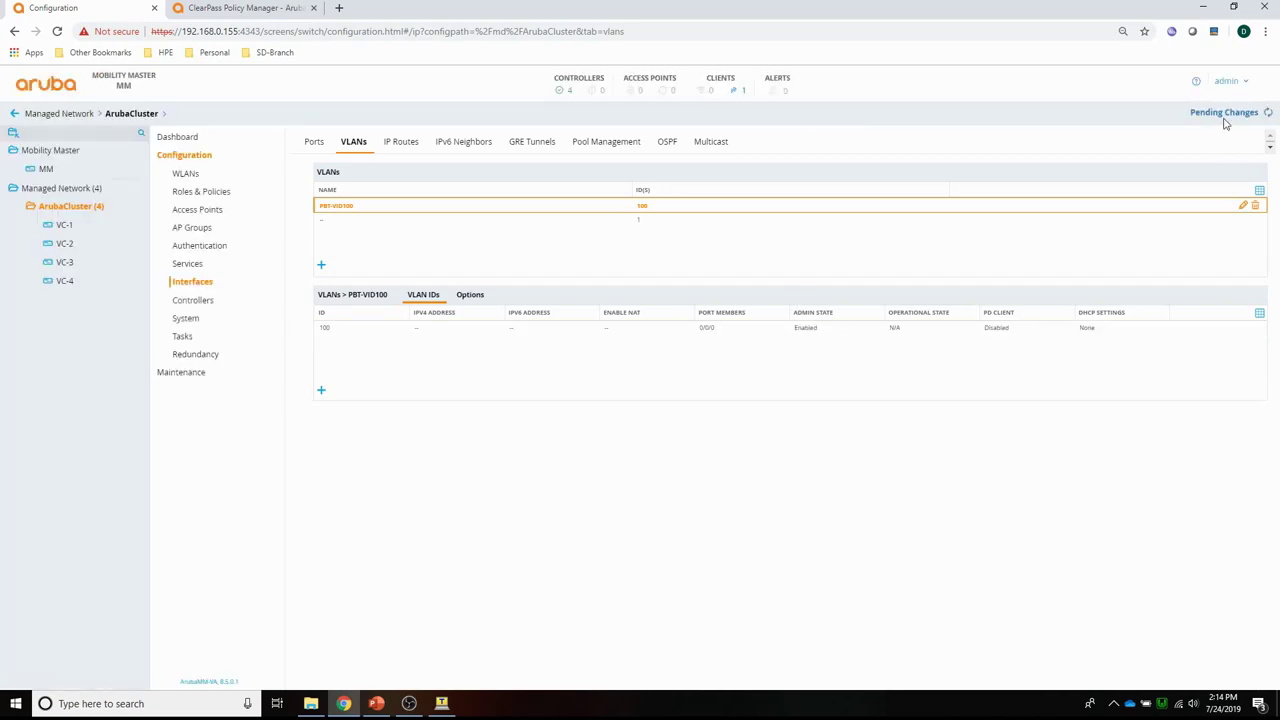
# Deploy the VLAN wired profile change to all controllers.
pyautogui.click(1226, 112)
pyautogui.click(836, 209)
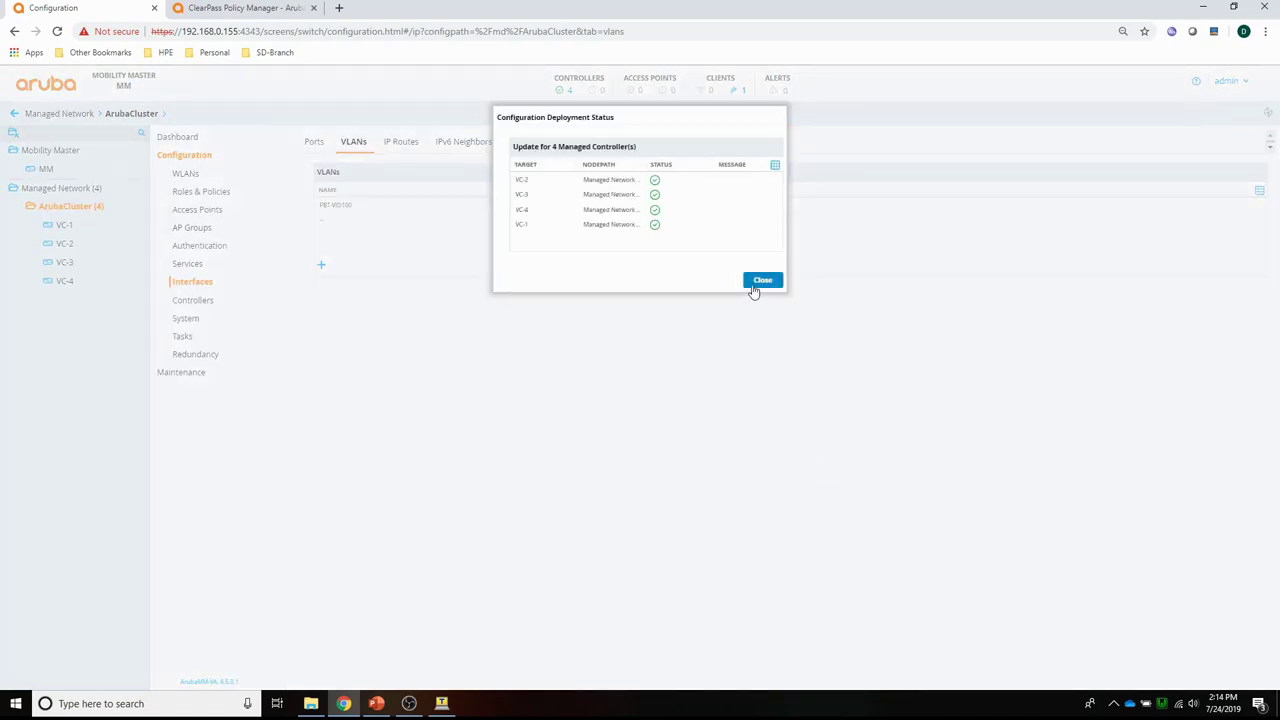
pyautogui.click(756, 284)
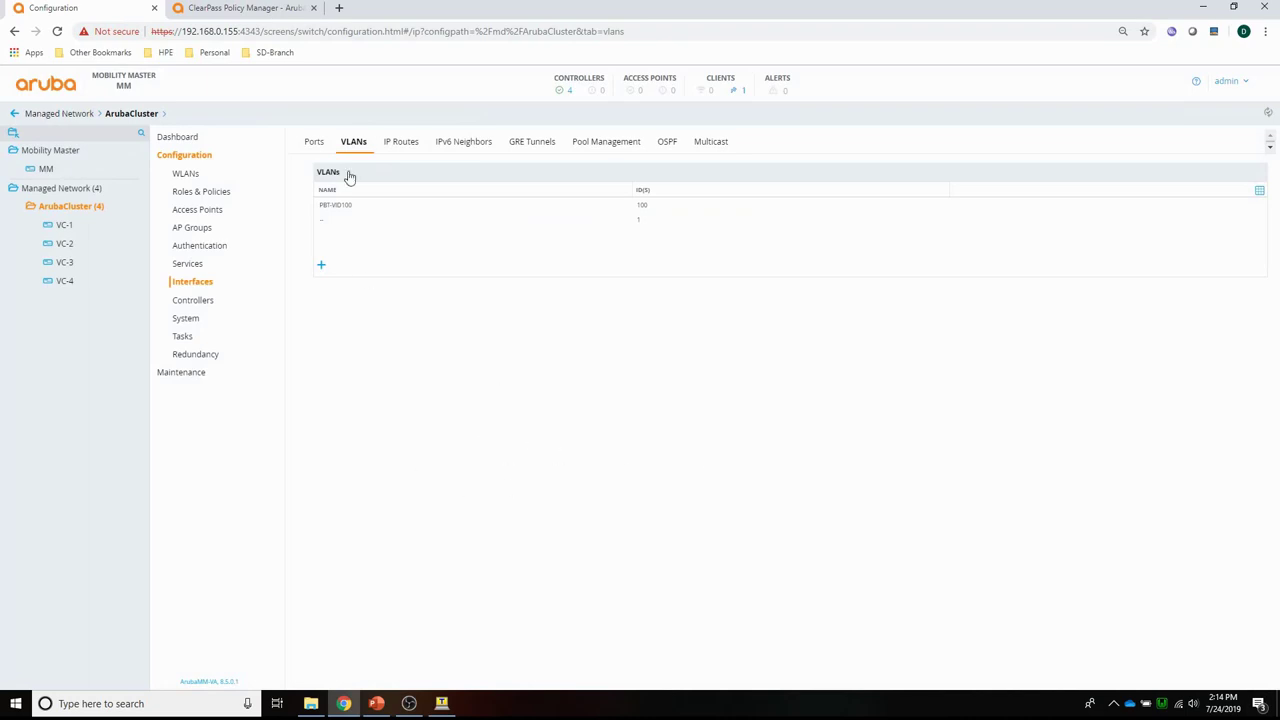
# Go to ClearPass Network Devices and begin adding a new device.
pyautogui.click(247, 12)
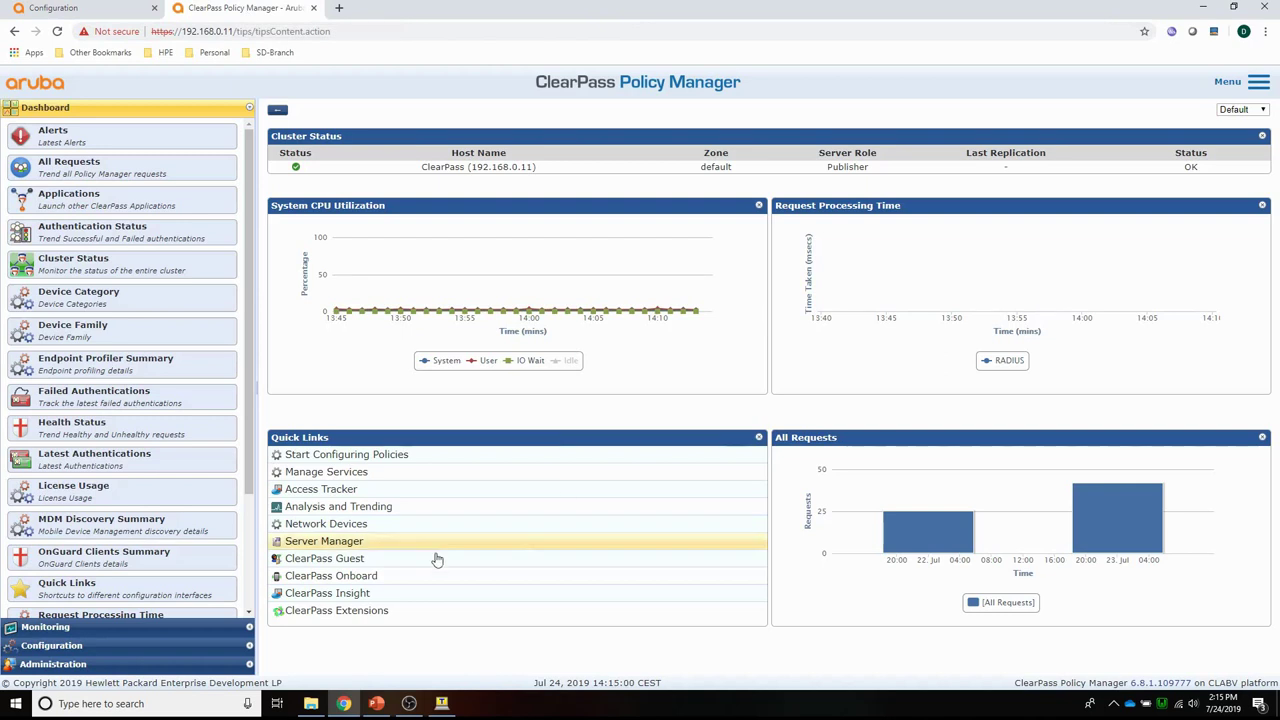
pyautogui.click(57, 646)
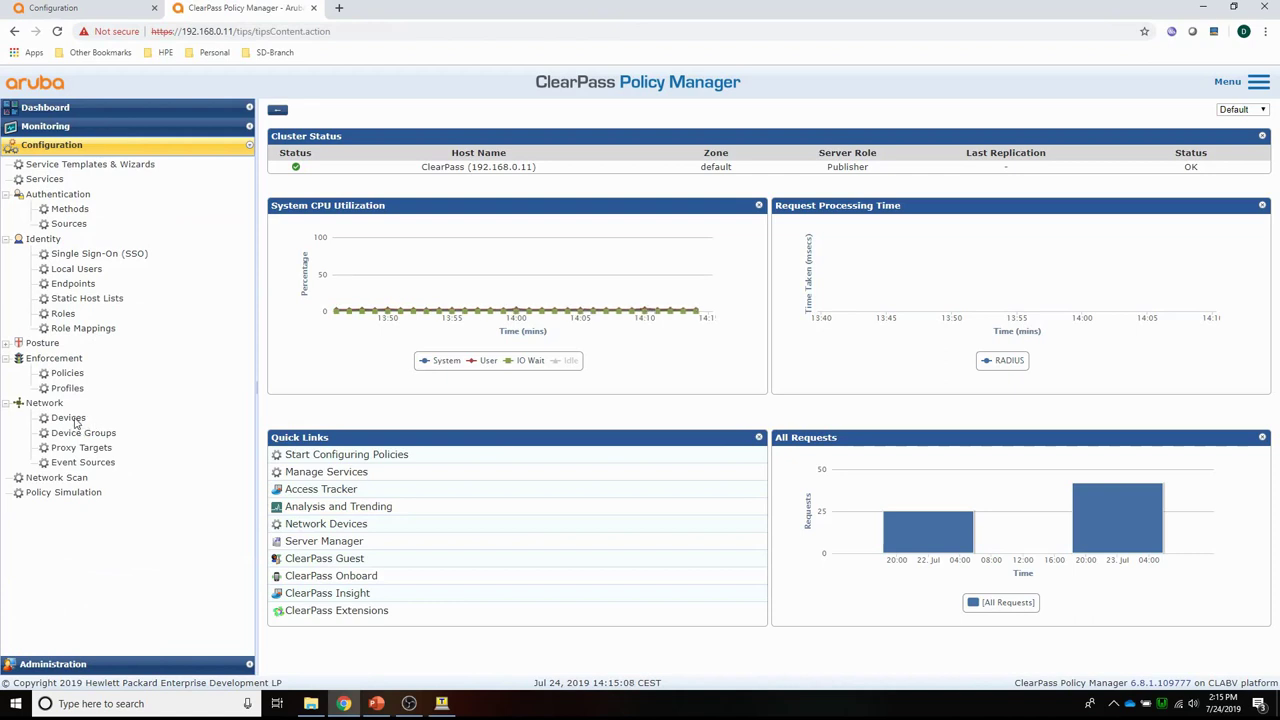
pyautogui.click(69, 418)
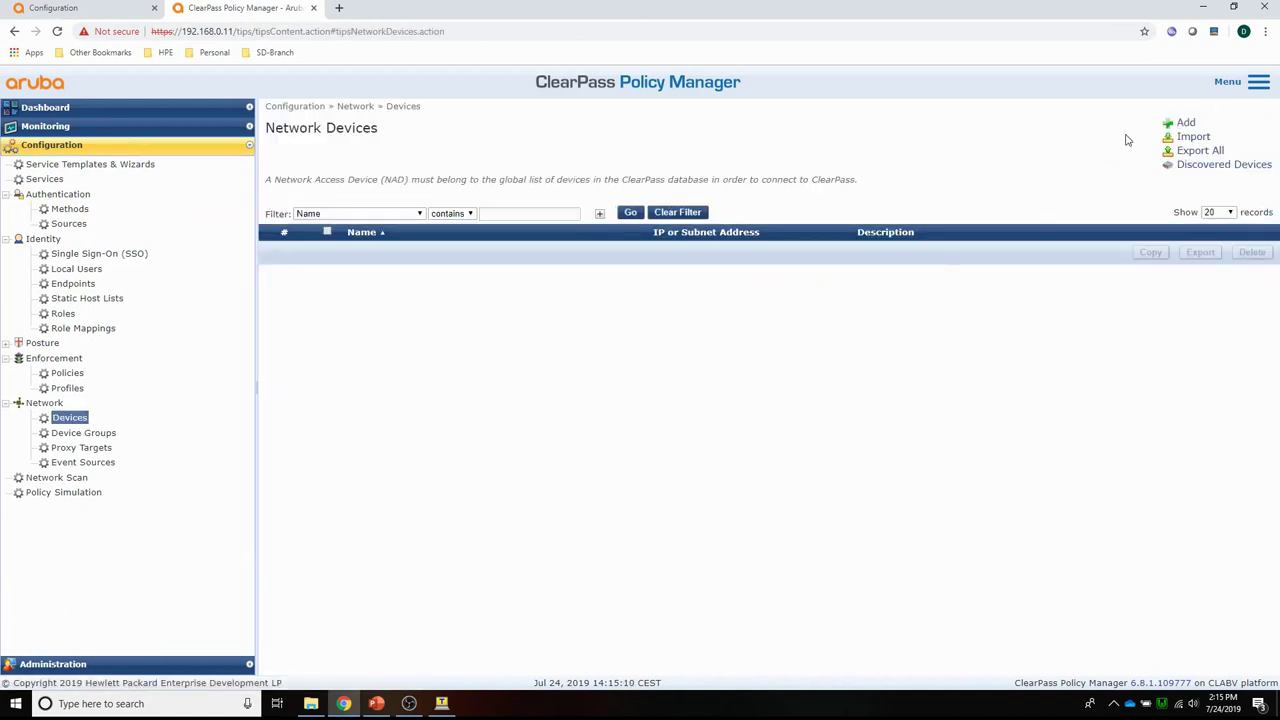
pyautogui.click(1185, 122)
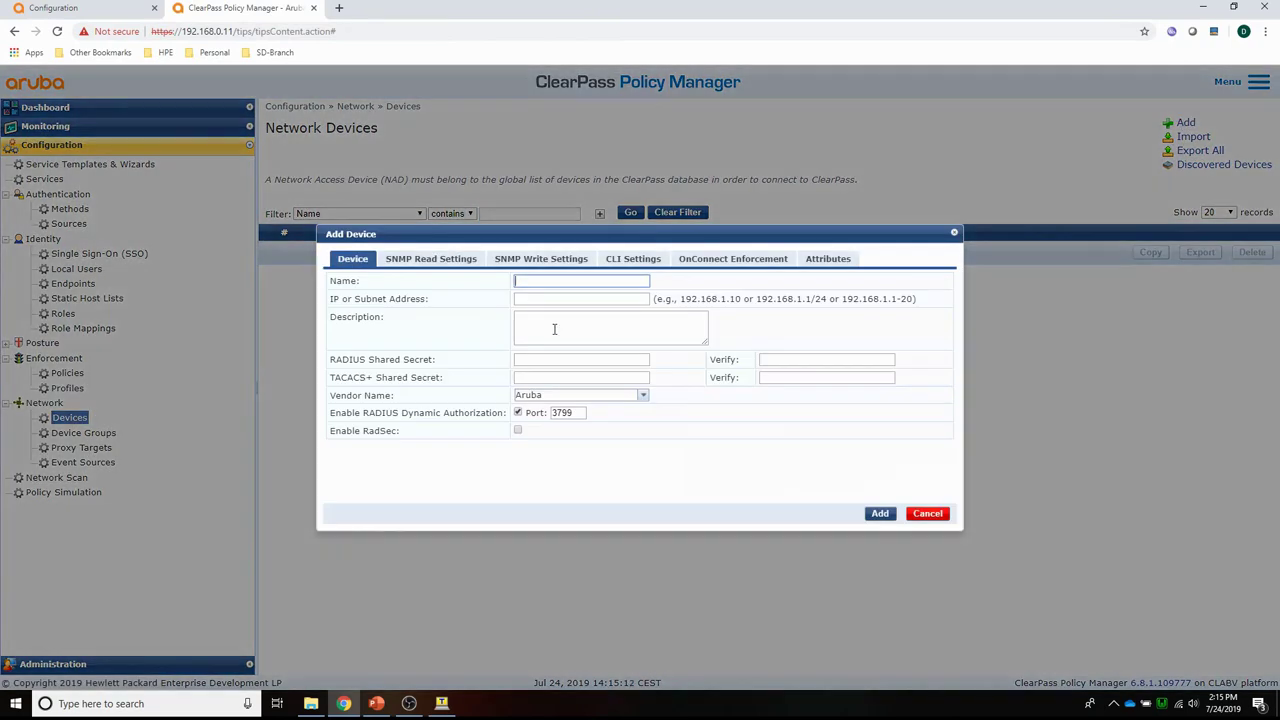
# Add device 'Services subnet' for 192.168.0.0/24 with a RADIUS shared secret.
pyautogui.click(539, 283)
pyautogui.click(536, 301)
pyautogui.write('192.168.0.0/24')
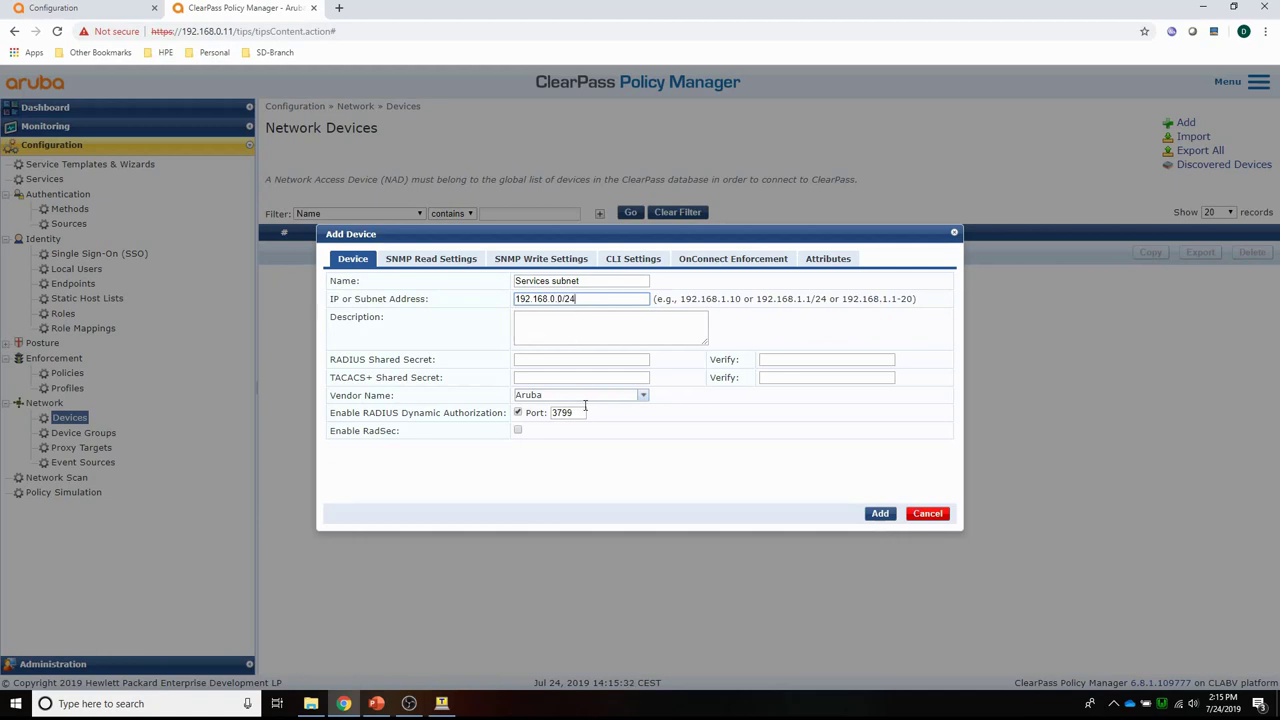
pyautogui.click(537, 362)
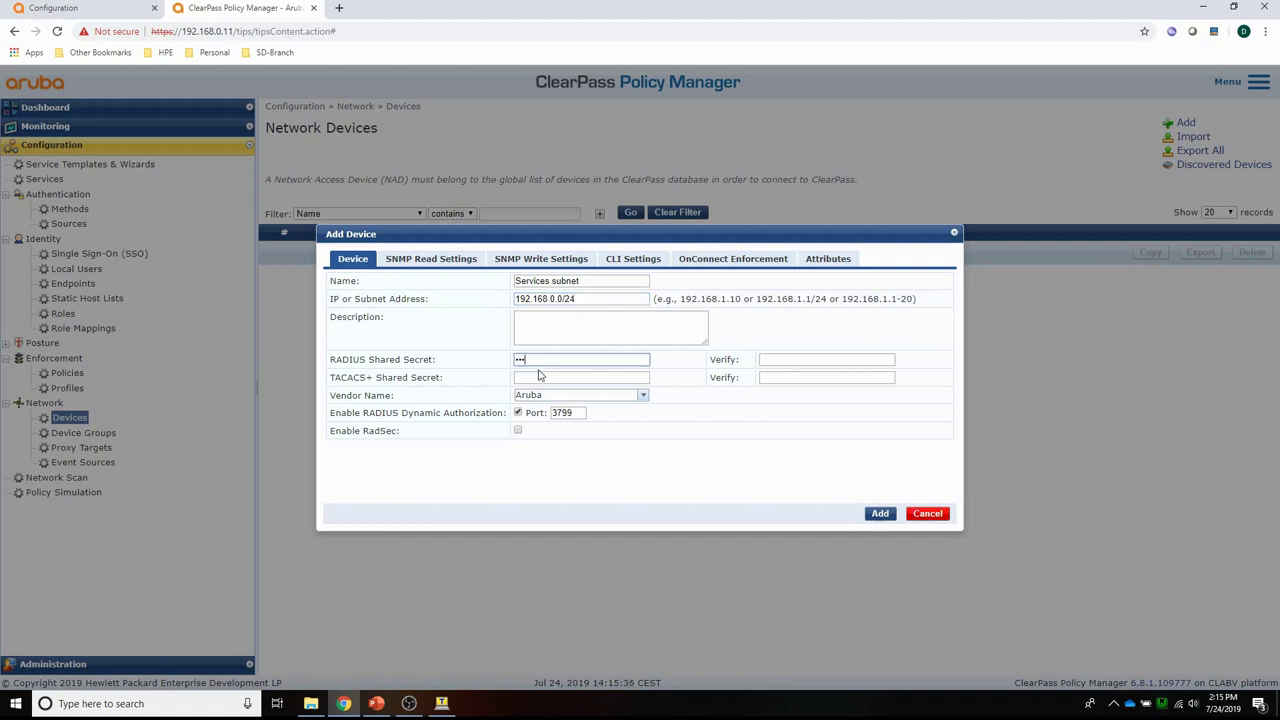
pyautogui.write('1234')
pyautogui.press('Tab')
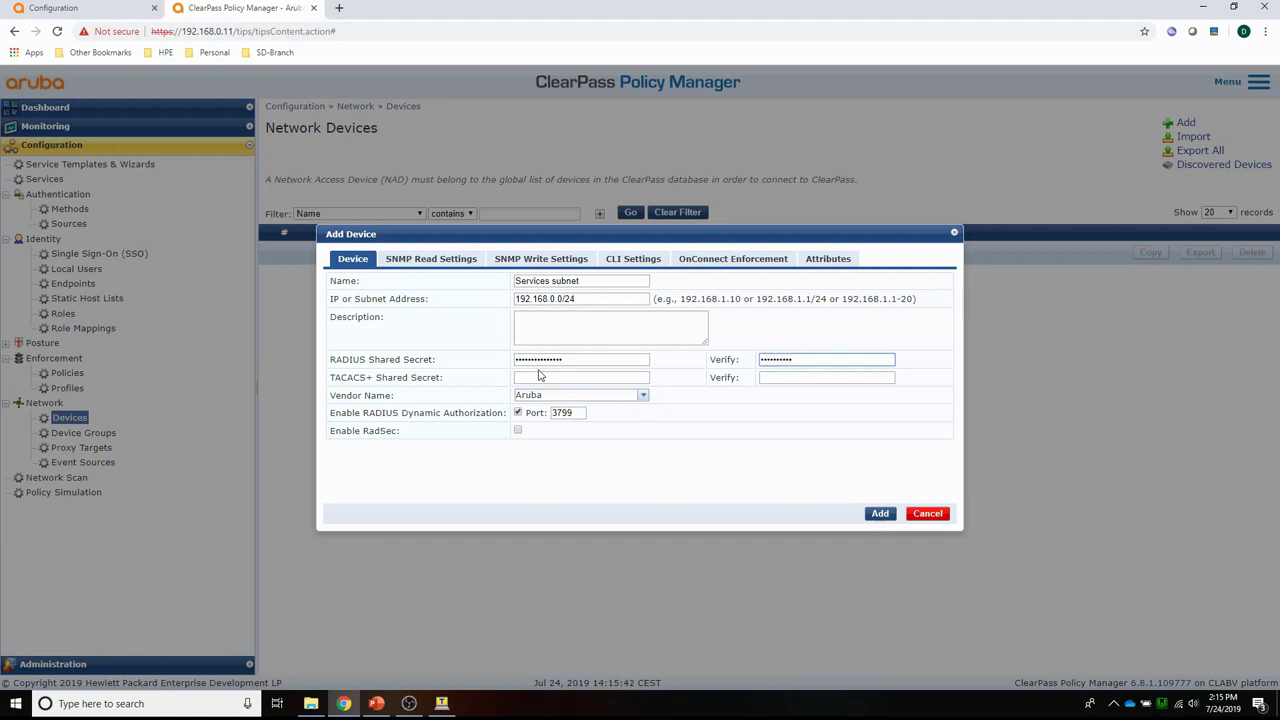
pyautogui.click(880, 513)
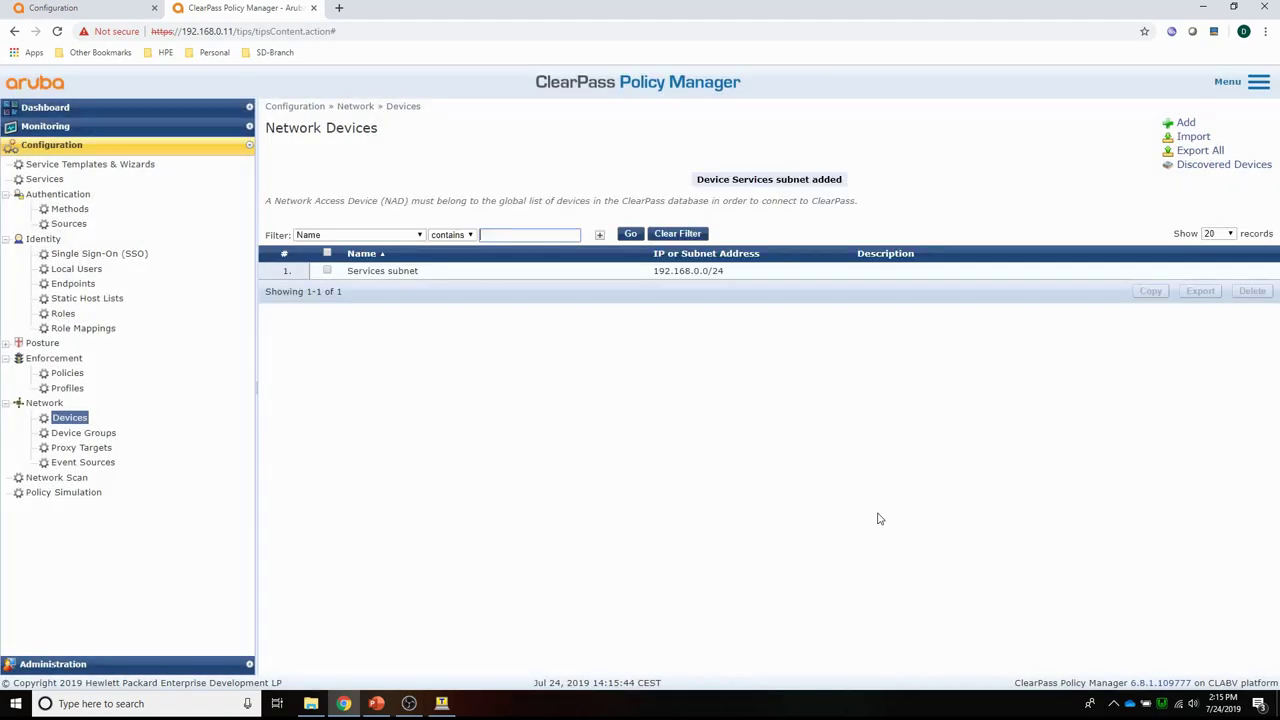
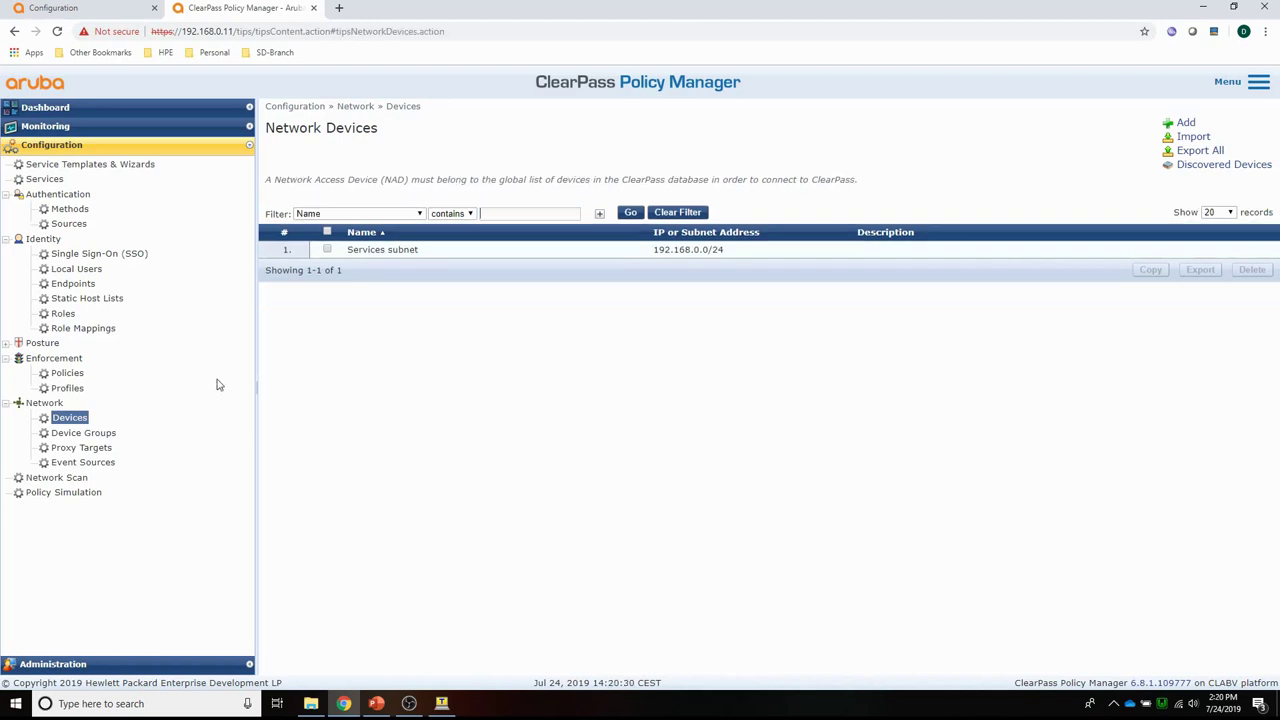
# Add local user 'employee' (name 'employee') with a confirmed password and the [Employee] role.
pyautogui.click(75, 270)
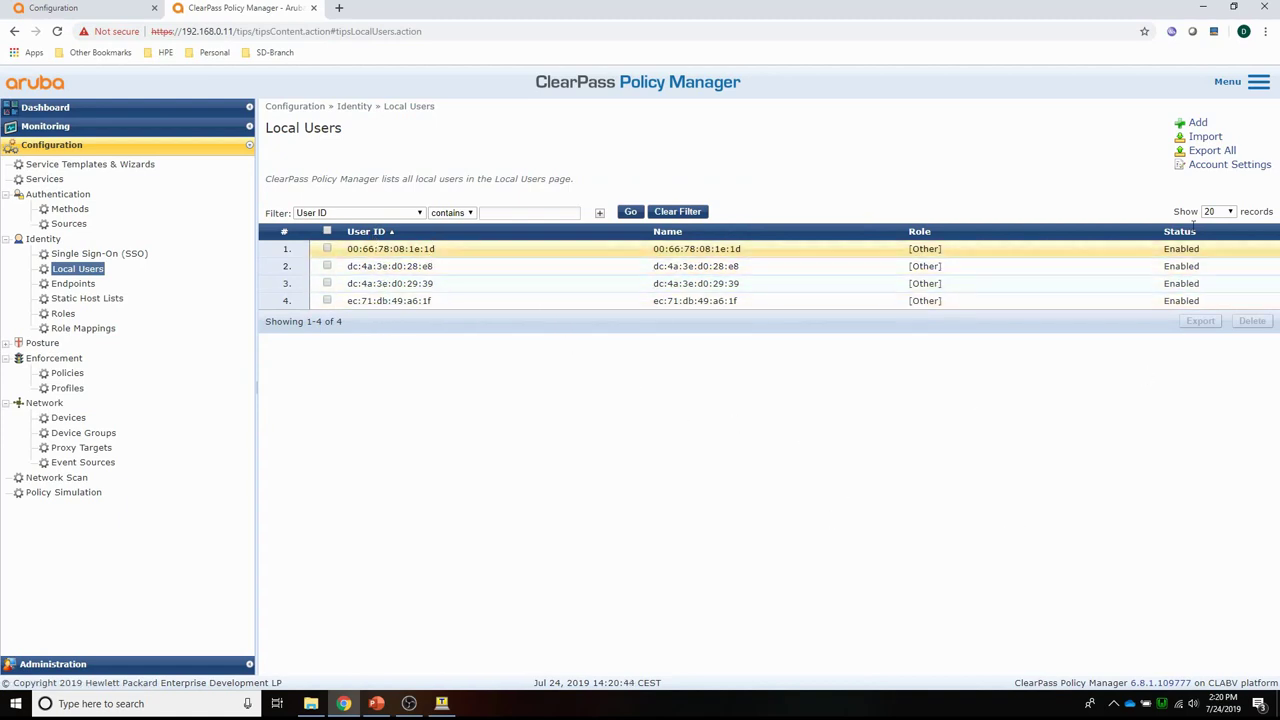
pyautogui.click(1197, 123)
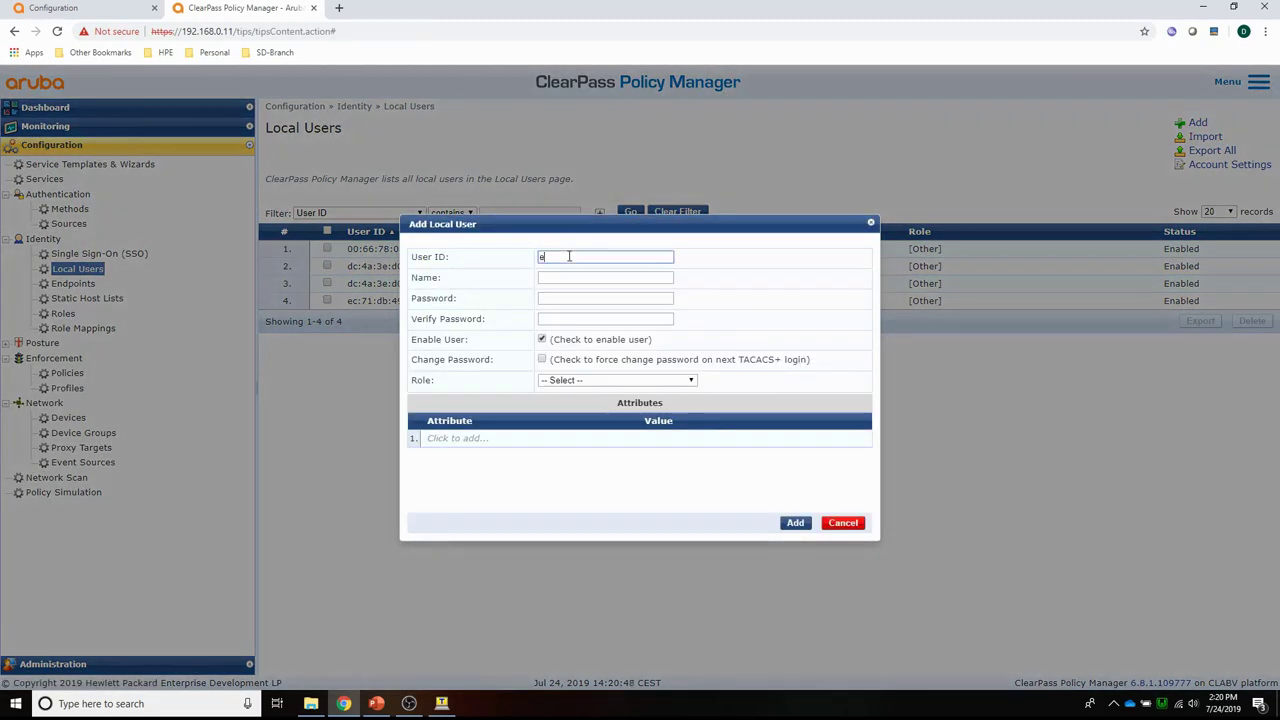
pyautogui.write('employee')
pyautogui.press('Tab')
pyautogui.write('em')
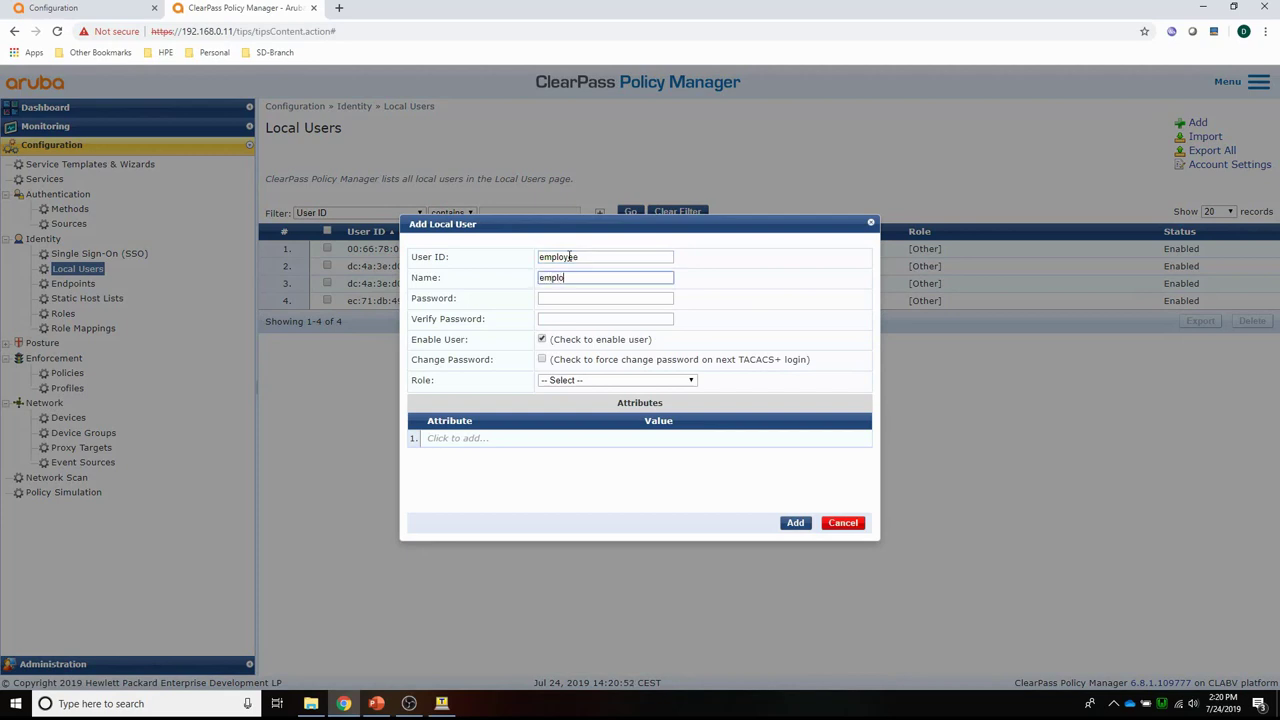
pyautogui.press('Tab')
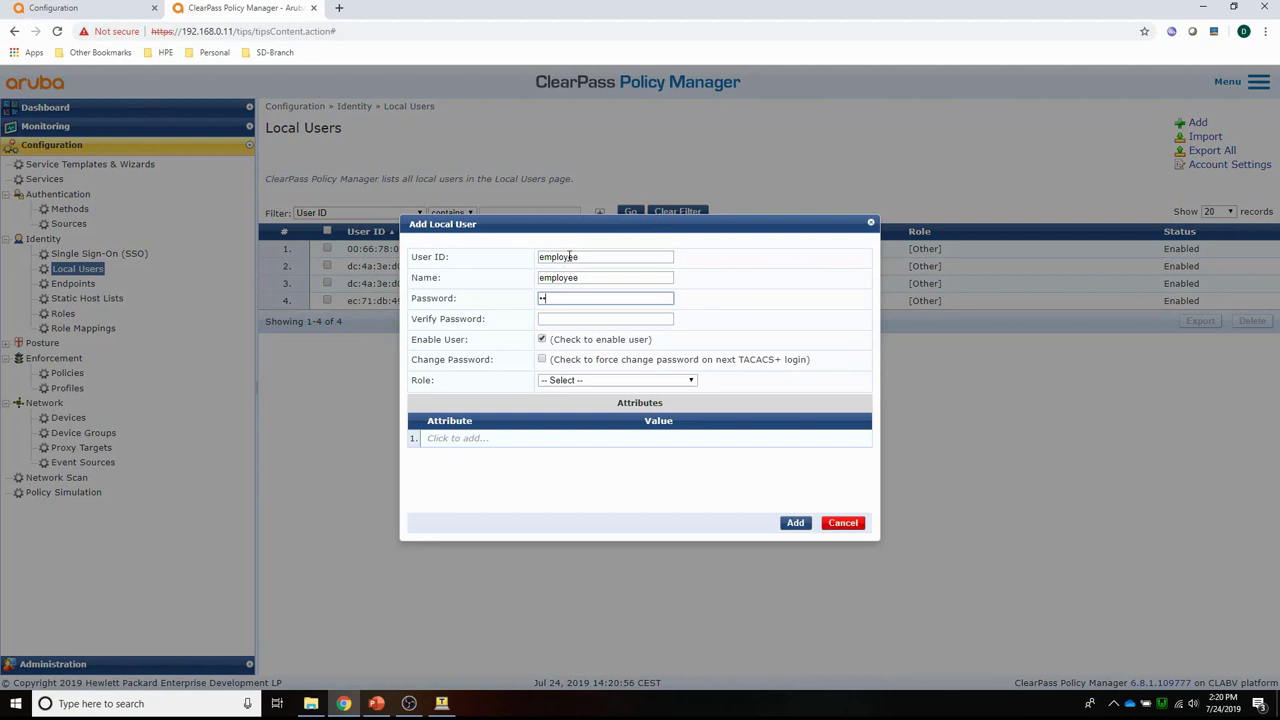
pyautogui.write('•••••')
pyautogui.press('Tab')
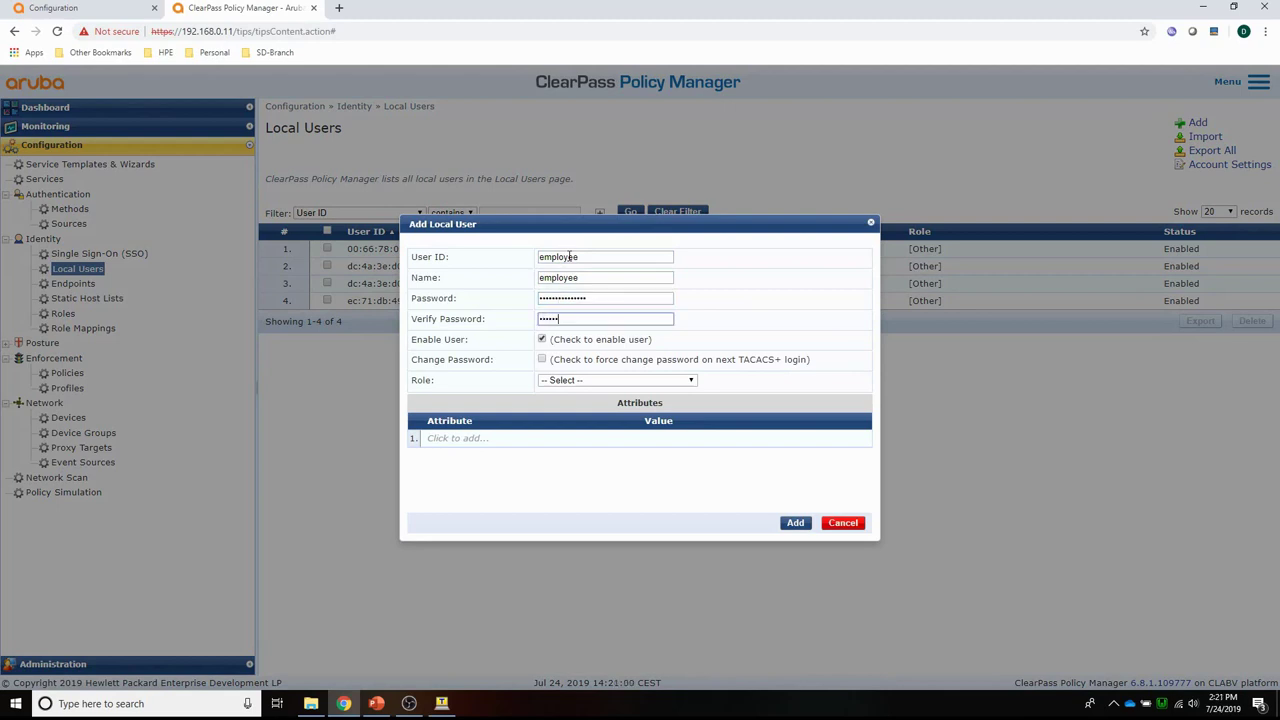
pyautogui.write('••••••••••••••••')
pyautogui.click(616, 380)
pyautogui.click(593, 483)
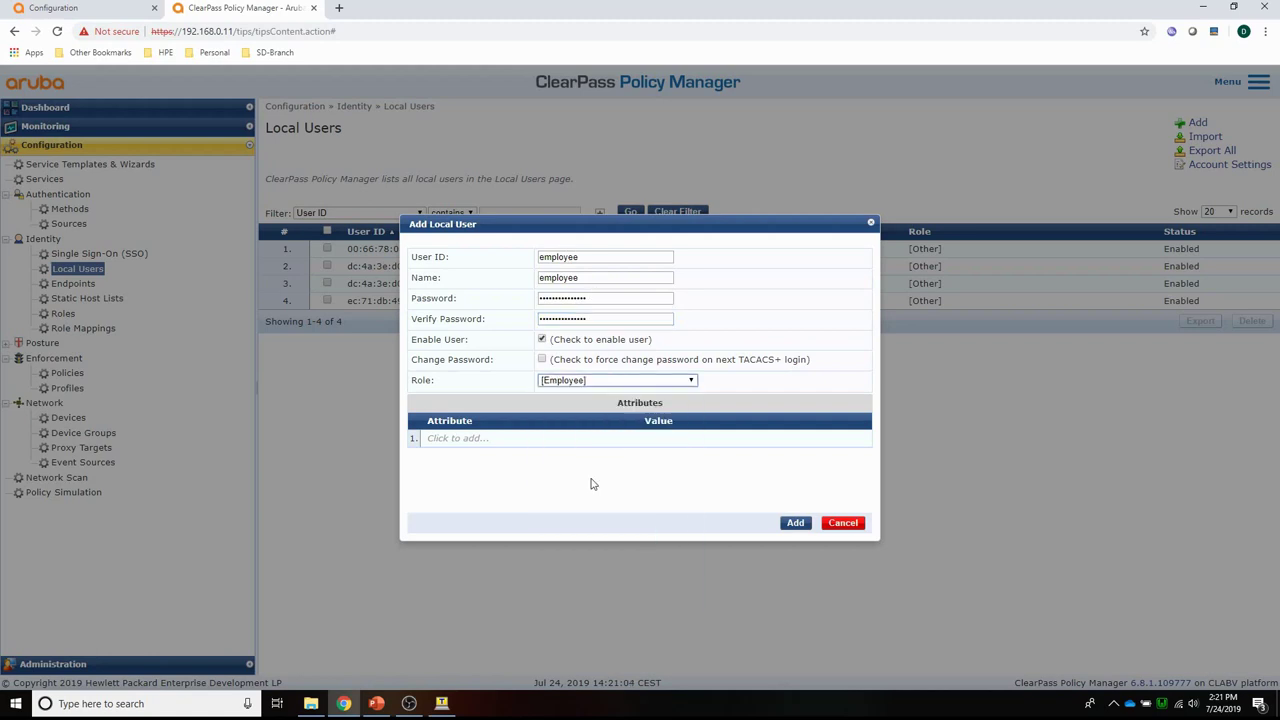
pyautogui.click(796, 527)
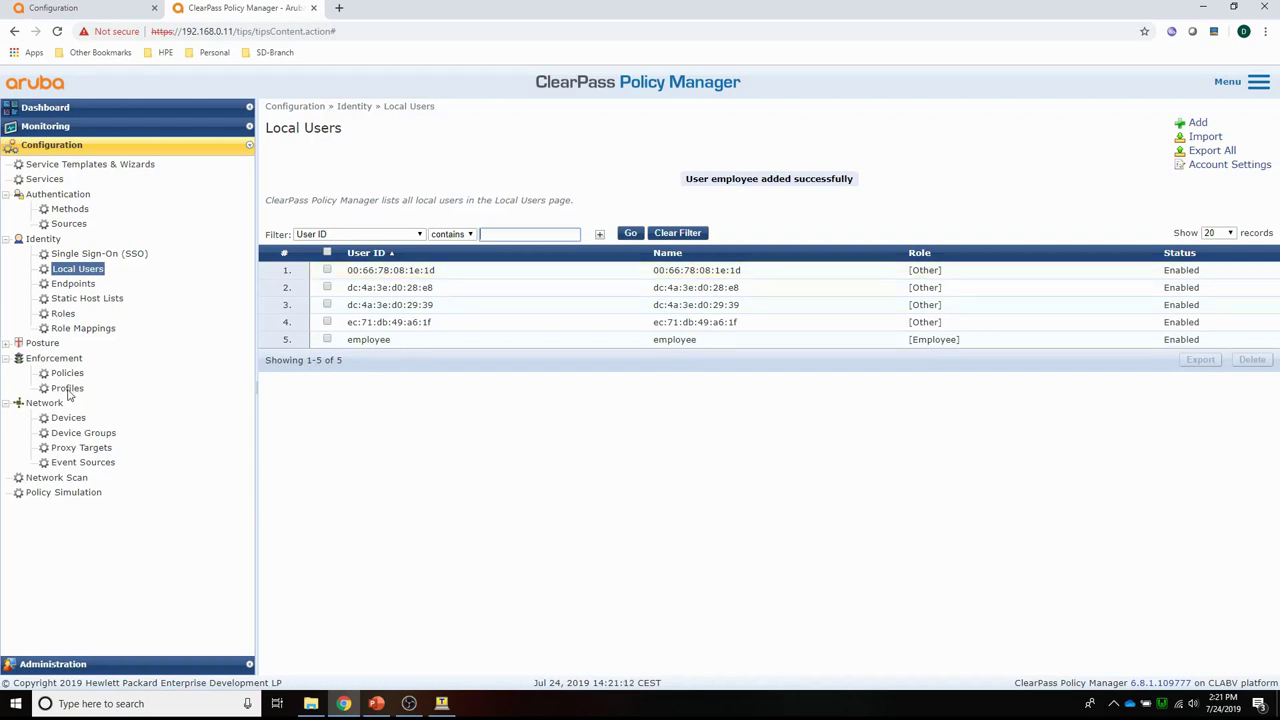
# Start a new Aruba RADIUS Enforcement profile named PBT-MacAuth, leaving the device group unset.
pyautogui.click(68, 390)
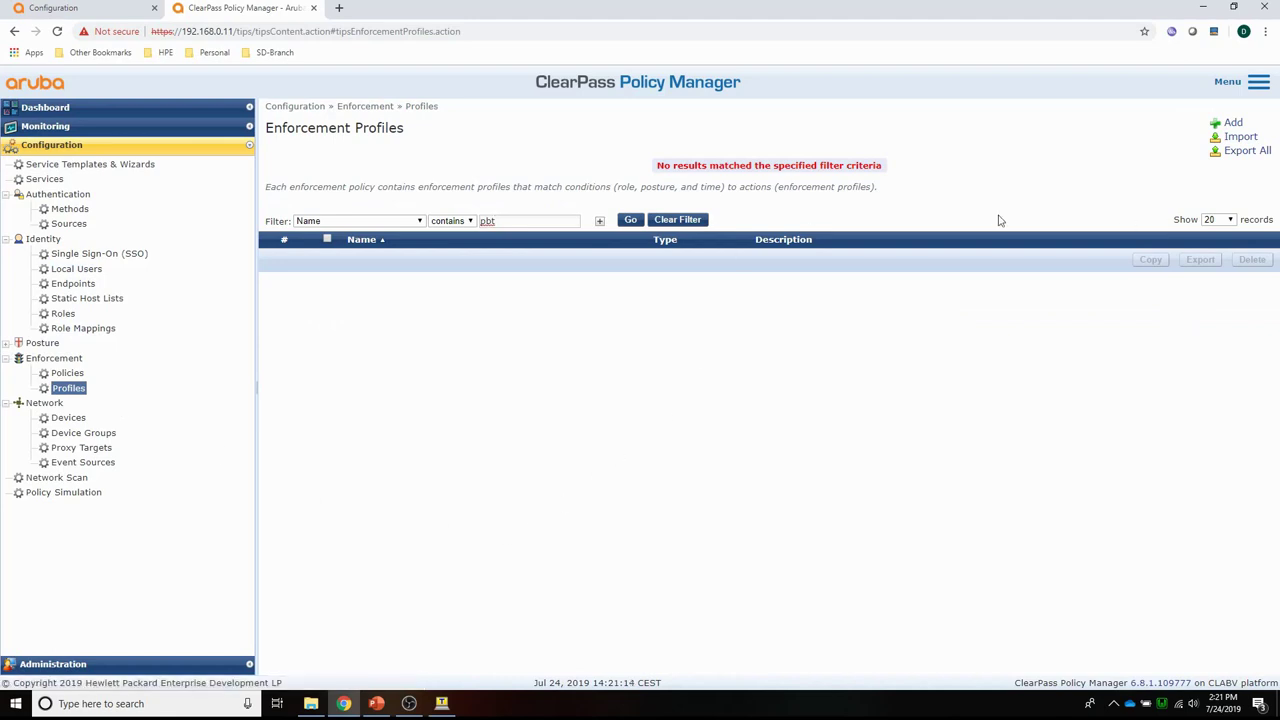
pyautogui.click(1233, 122)
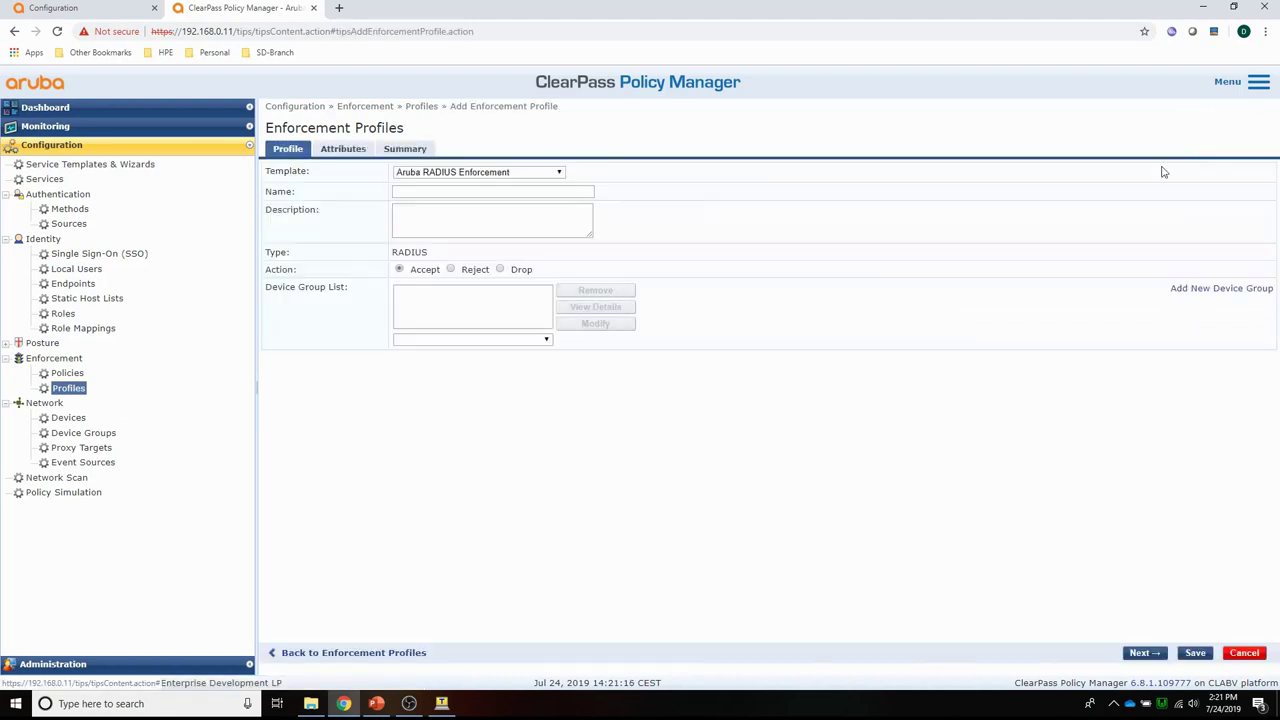
pyautogui.click(463, 173)
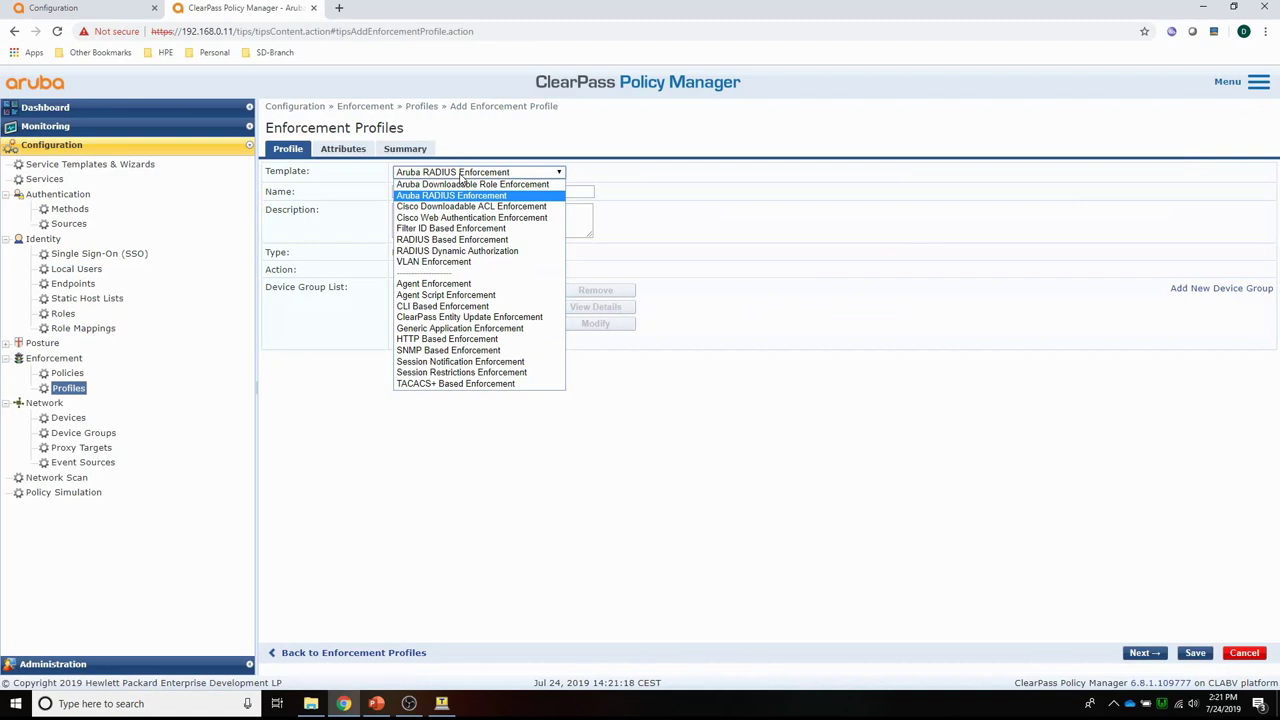
pyautogui.click(463, 173)
pyautogui.click(454, 192)
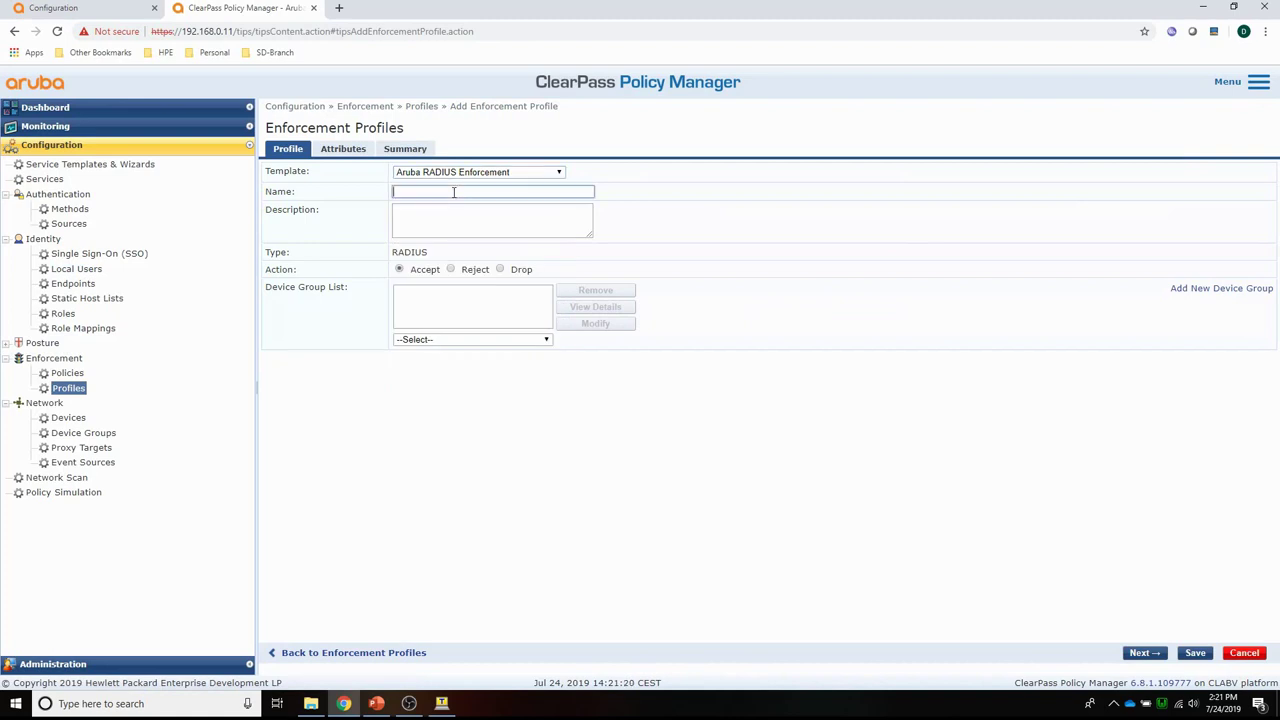
pyautogui.write('PBT-MacAuth')
pyautogui.click(427, 340)
pyautogui.click(418, 338)
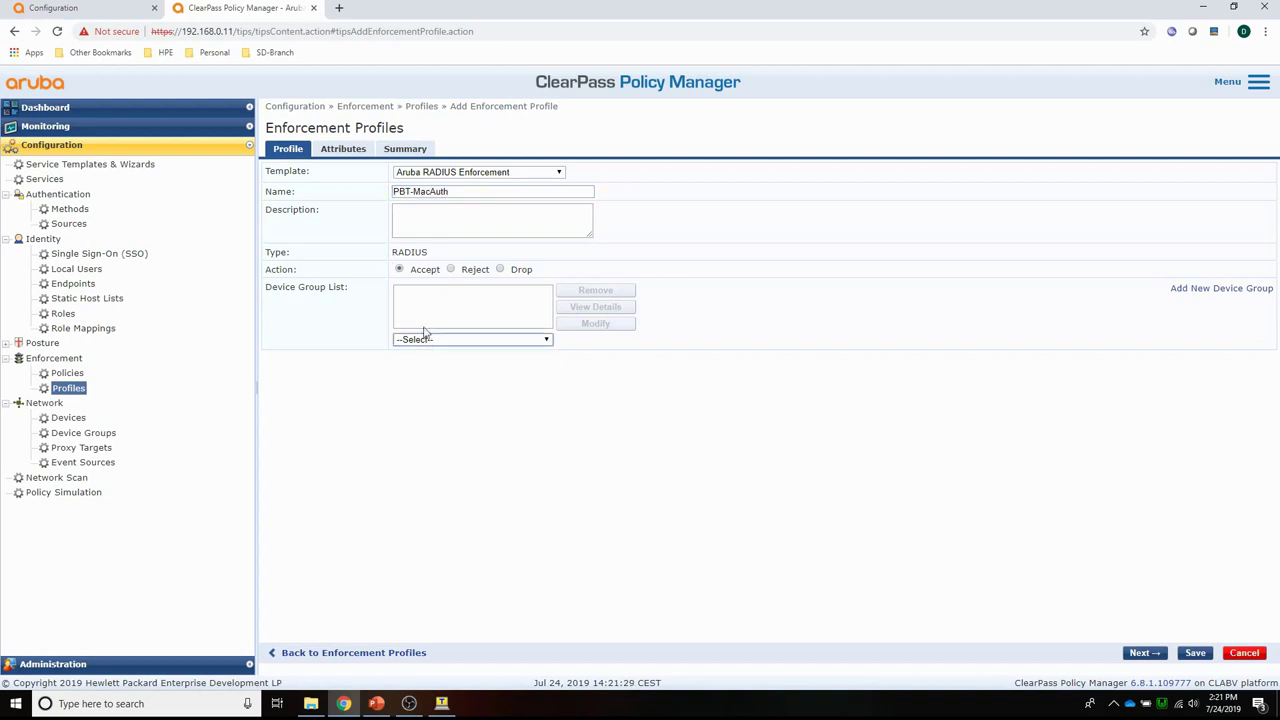
# Set the profile's Aruba-User-Role attribute to guest and save it.
pyautogui.click(343, 149)
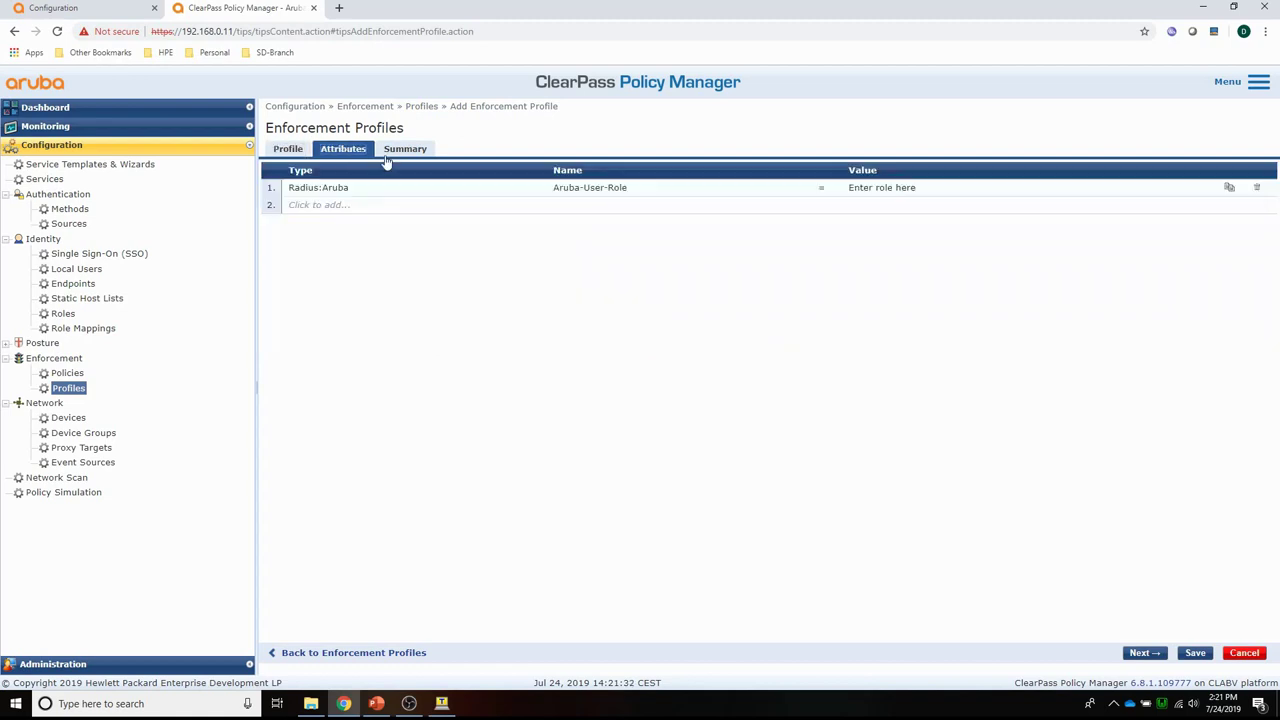
pyautogui.click(875, 190)
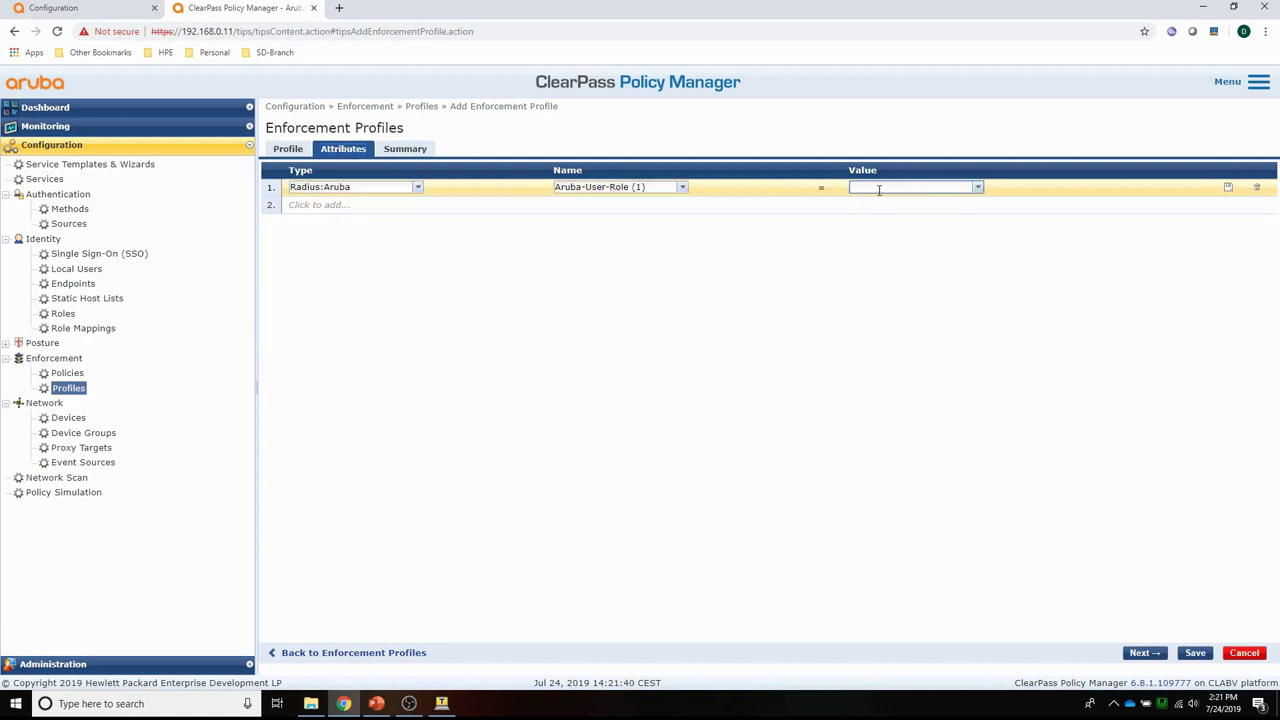
pyautogui.write('gue')
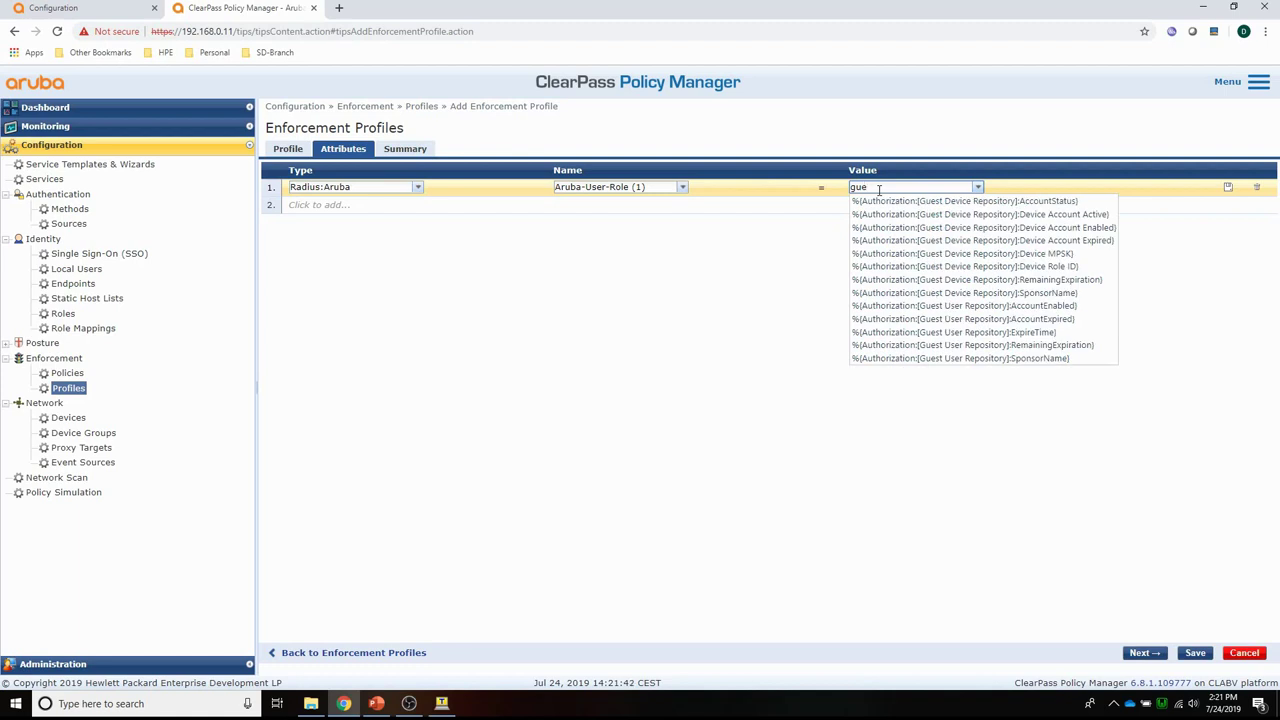
pyautogui.write('st')
pyautogui.click(1228, 188)
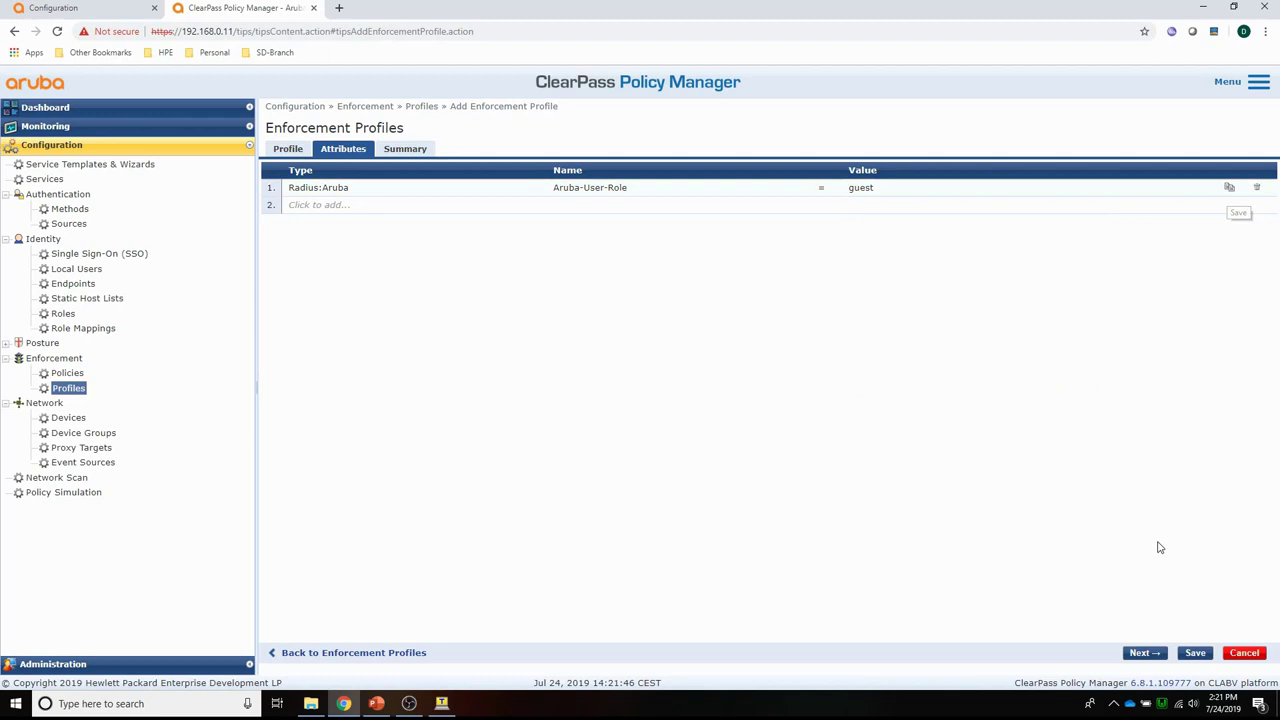
pyautogui.click(1195, 653)
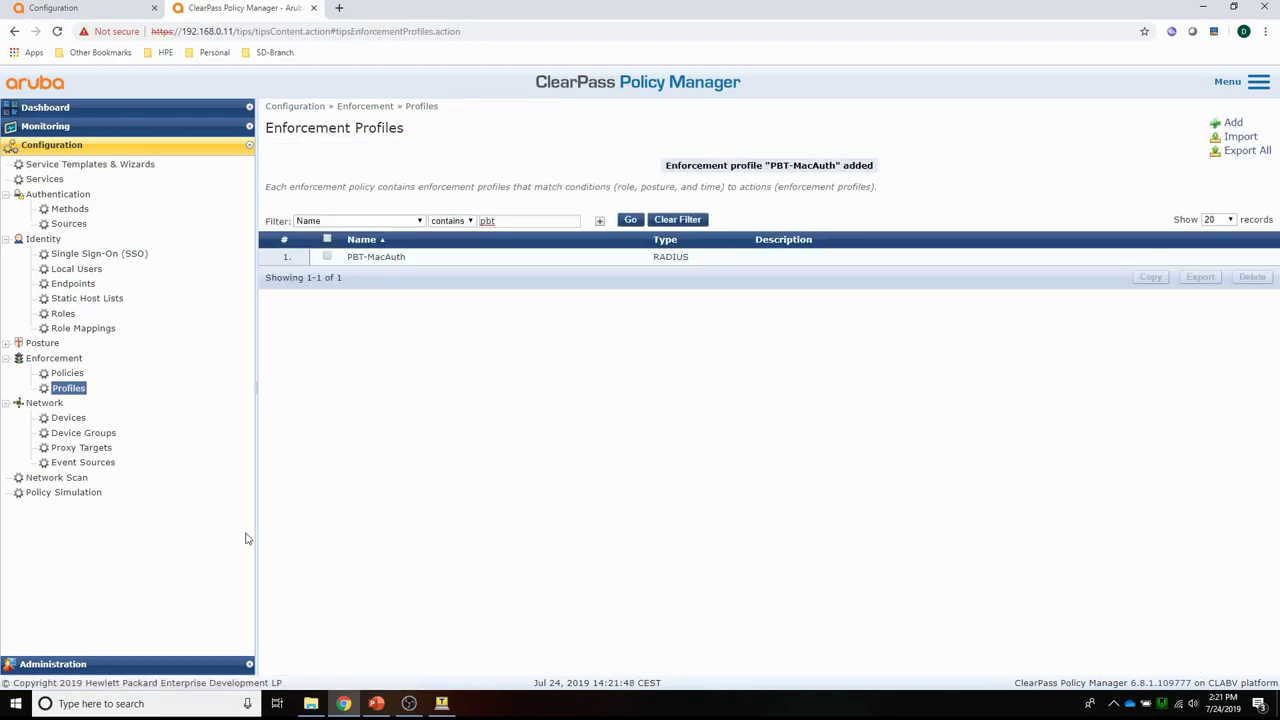
# Add enforcement profile PBT-802.1X with Aruba-User-Role set to authenticated and save it.
pyautogui.click(1233, 123)
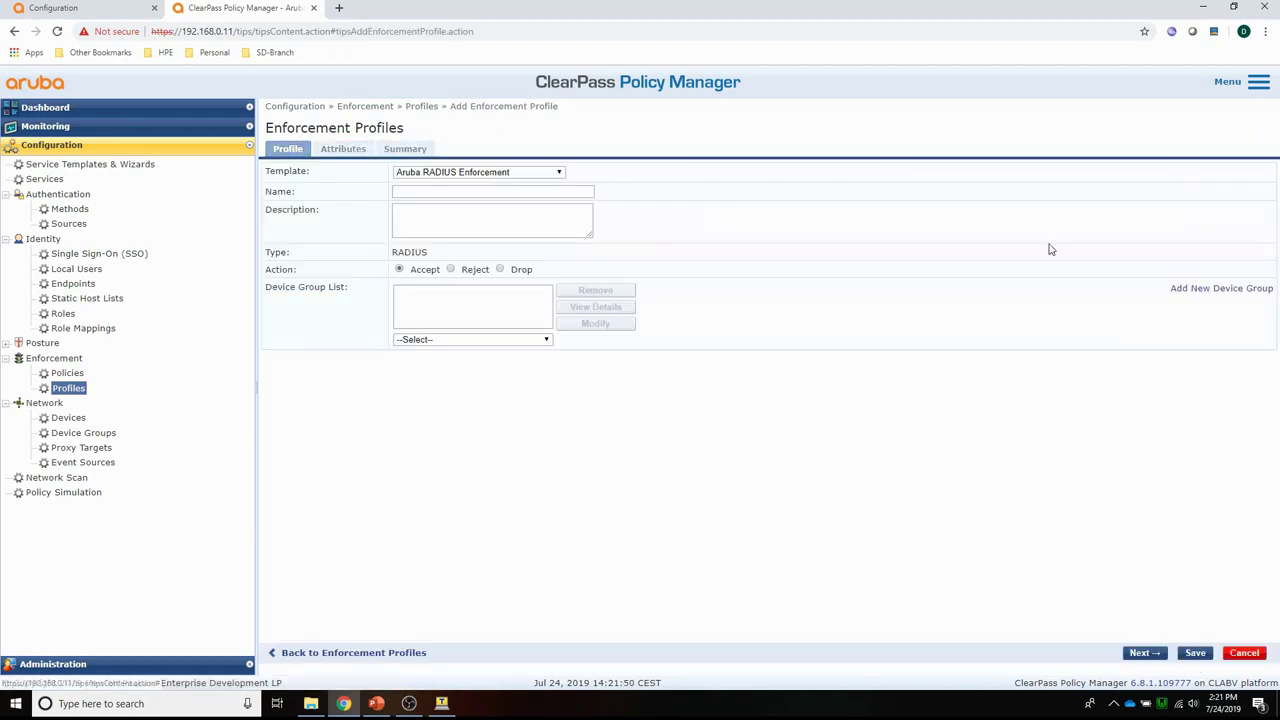
pyautogui.click(430, 191)
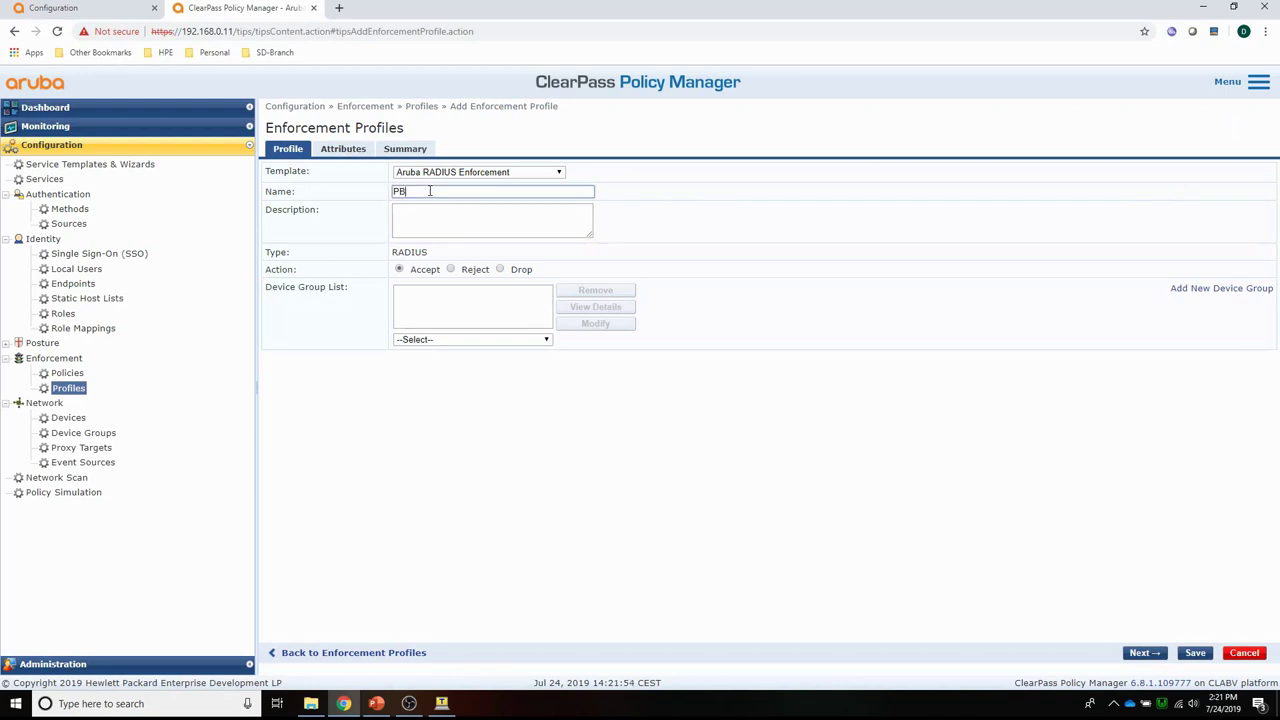
pyautogui.write('PBT-802.1X')
pyautogui.click(343, 149)
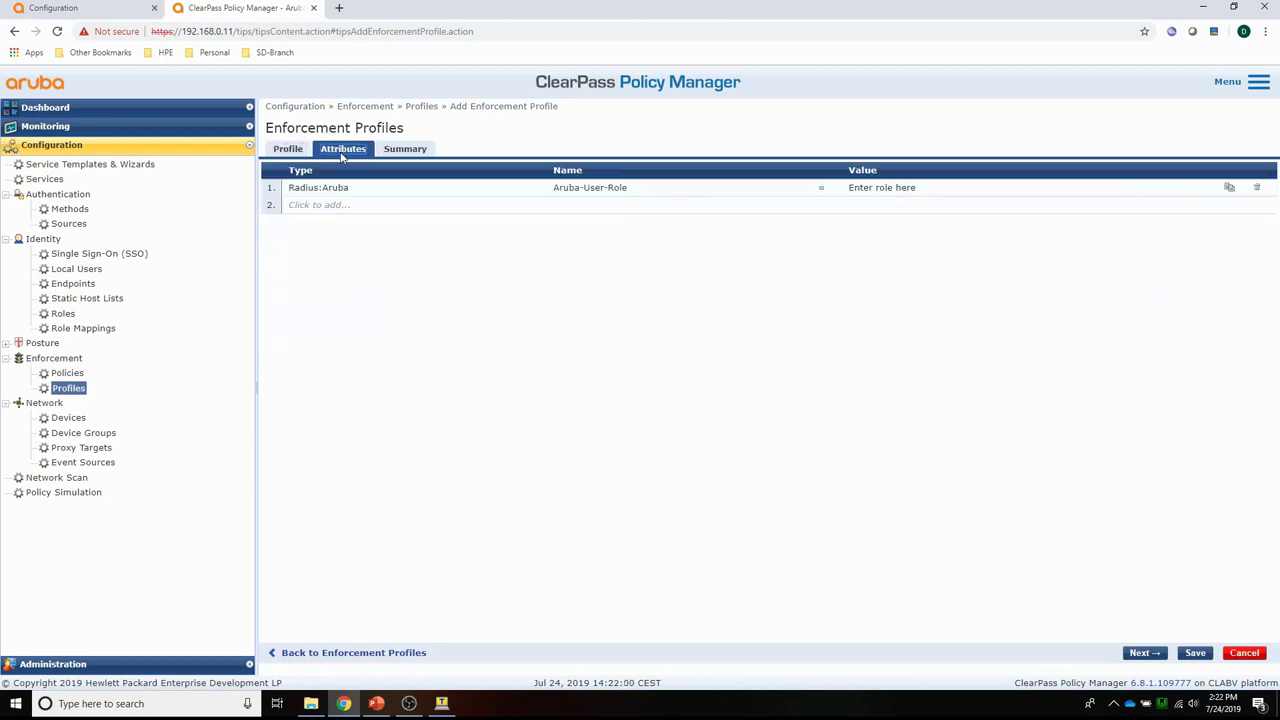
pyautogui.click(862, 192)
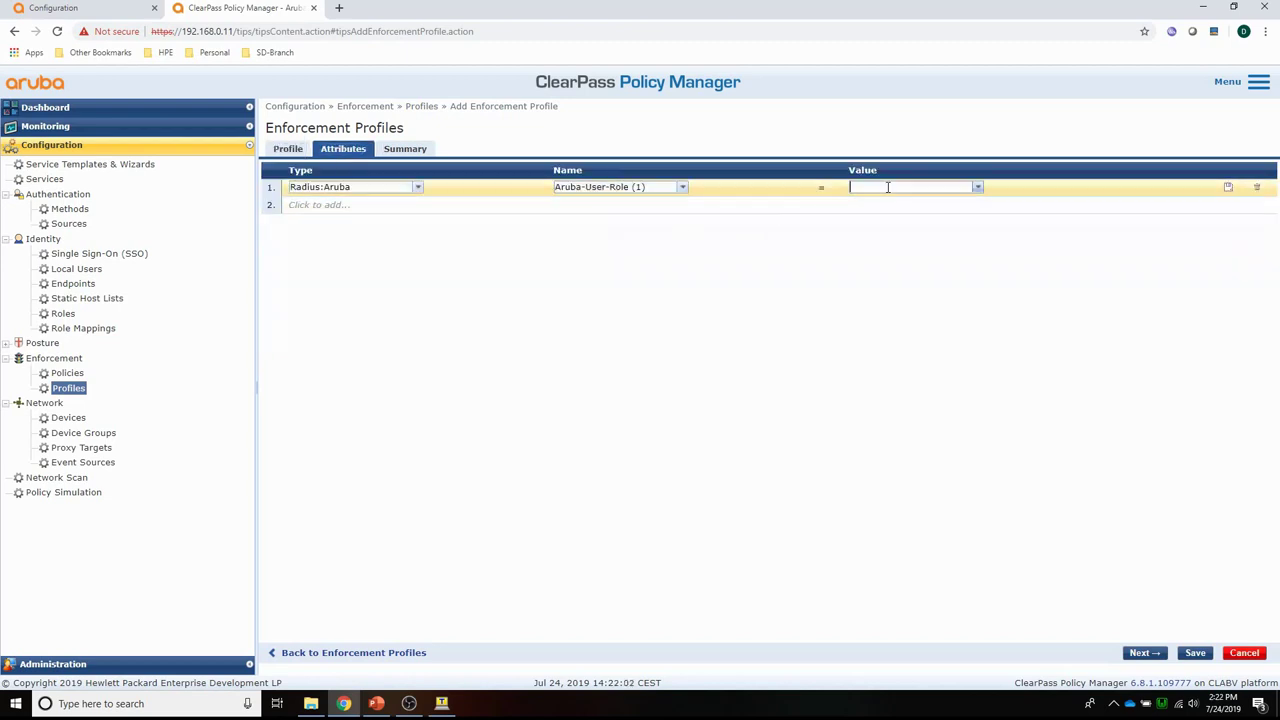
pyautogui.write('au')
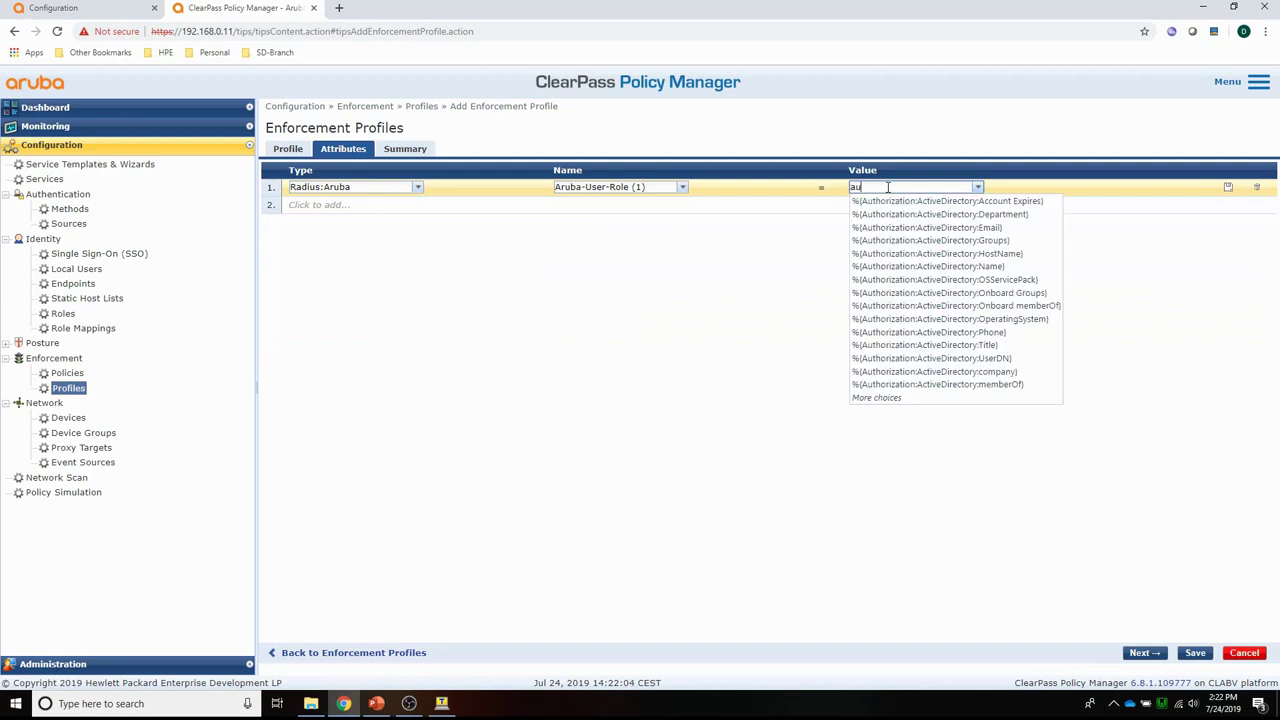
pyautogui.write('thenticate')
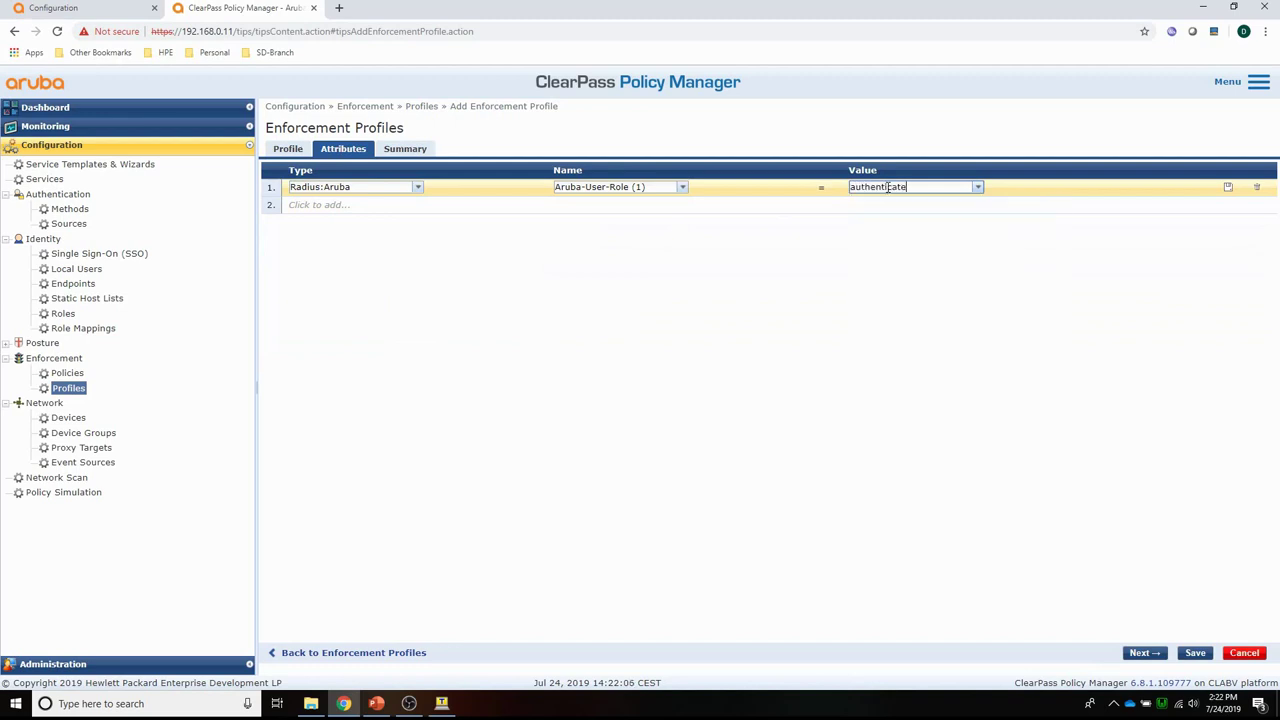
pyautogui.write('d')
pyautogui.click(1229, 188)
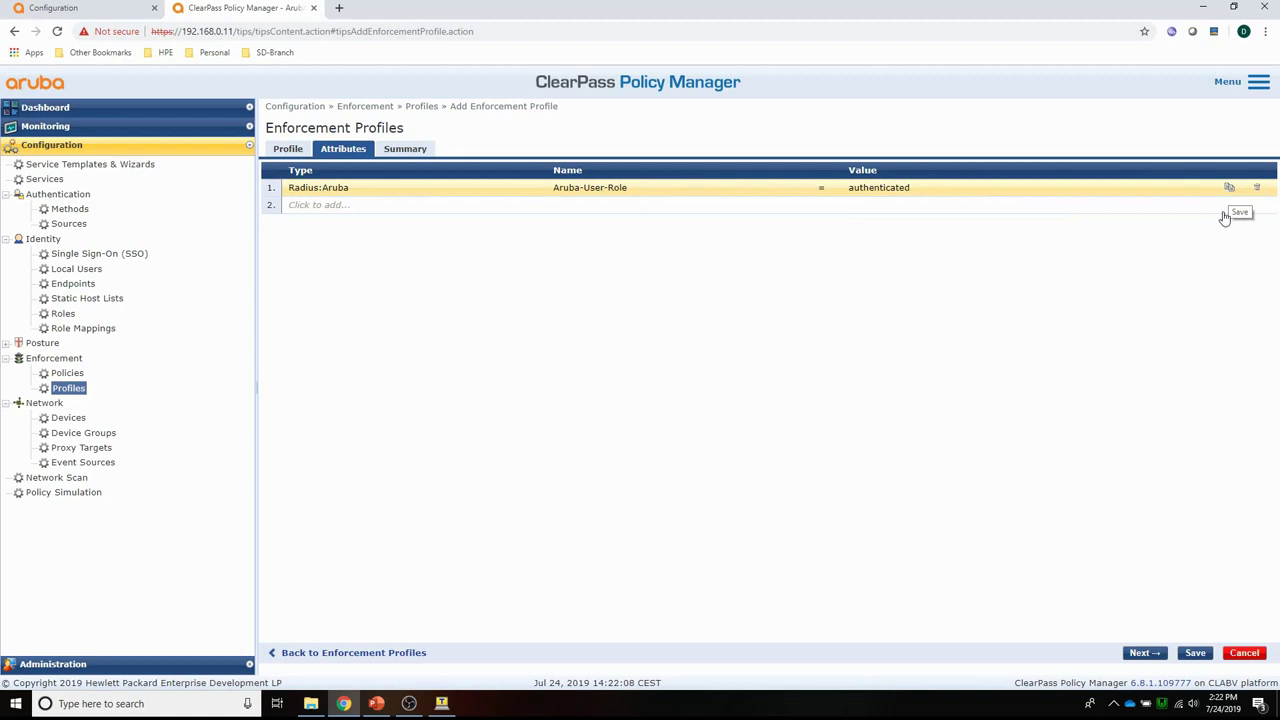
pyautogui.click(1196, 653)
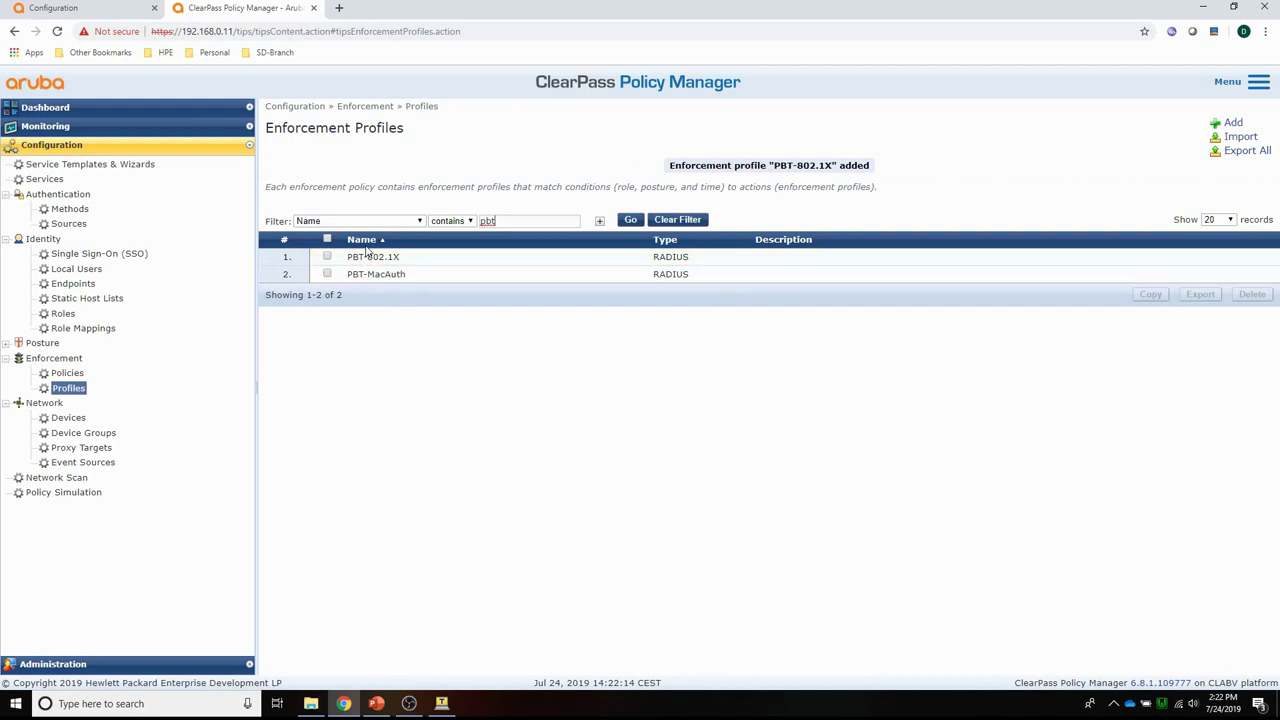
# Create enforcement policy PBT-MacAuth with Deny Access Profile as its default profile.
pyautogui.click(62, 374)
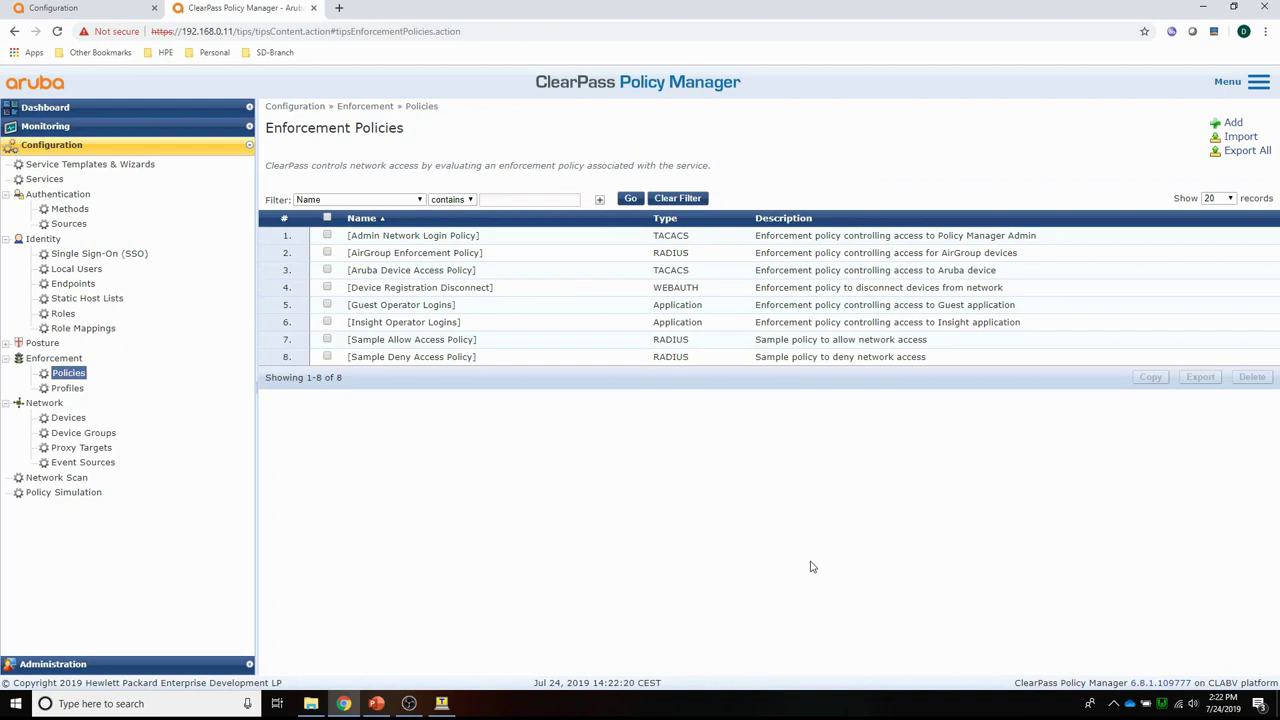
pyautogui.click(1235, 124)
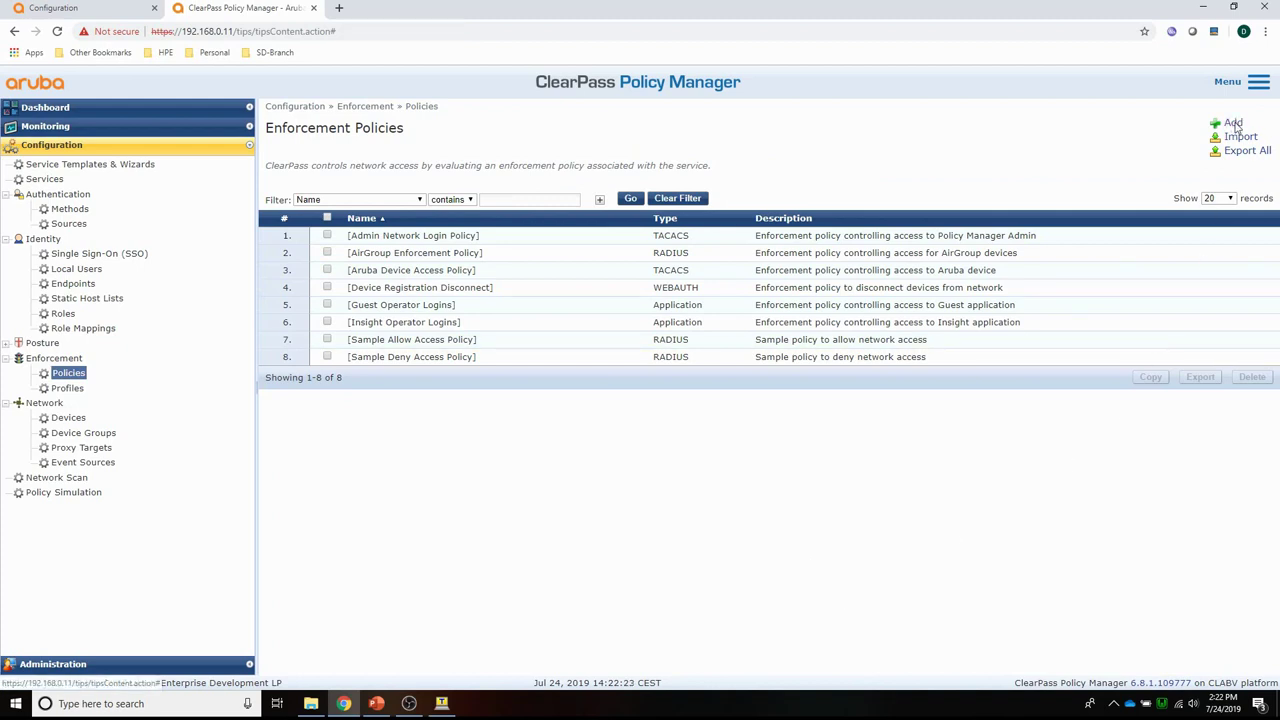
pyautogui.click(411, 172)
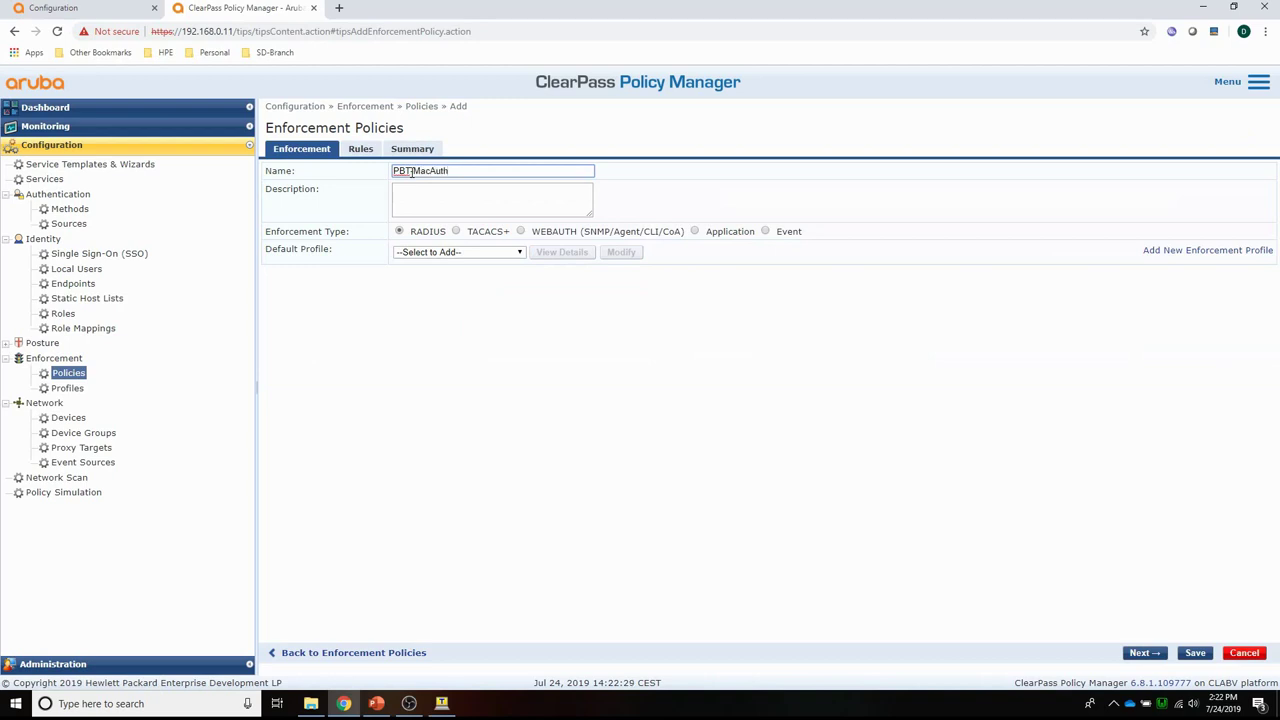
pyautogui.click(410, 252)
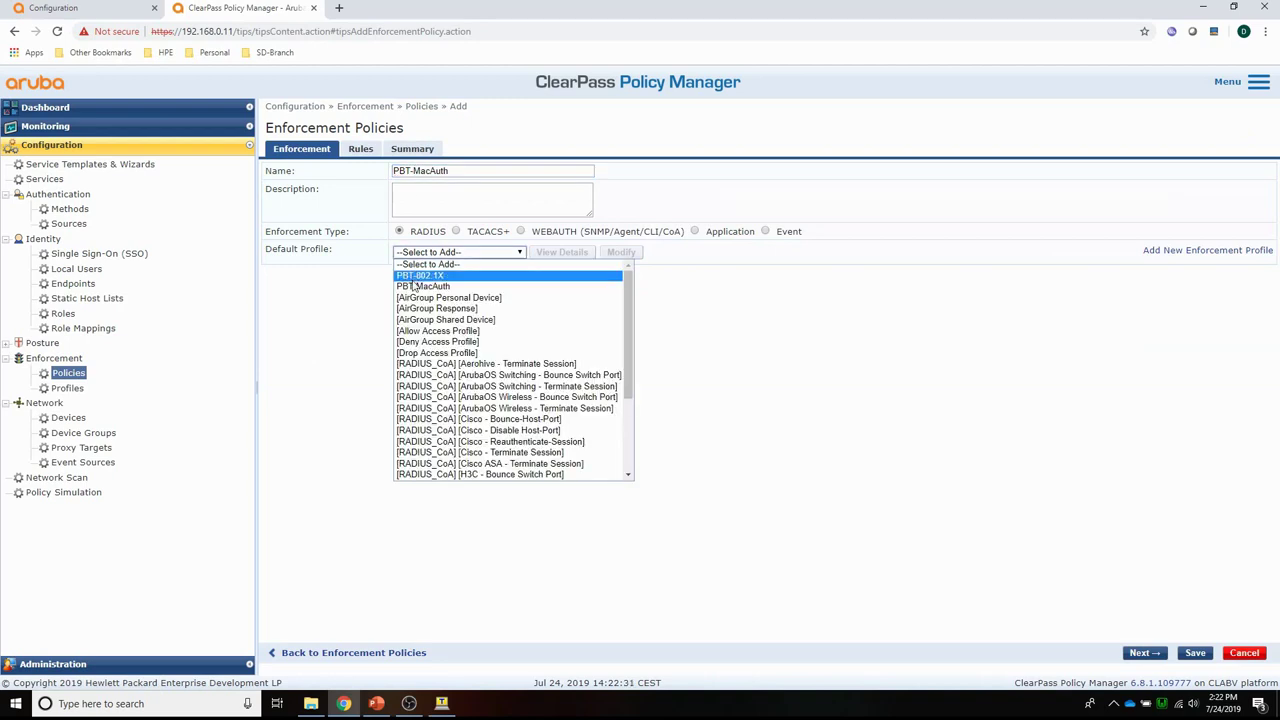
pyautogui.click(416, 342)
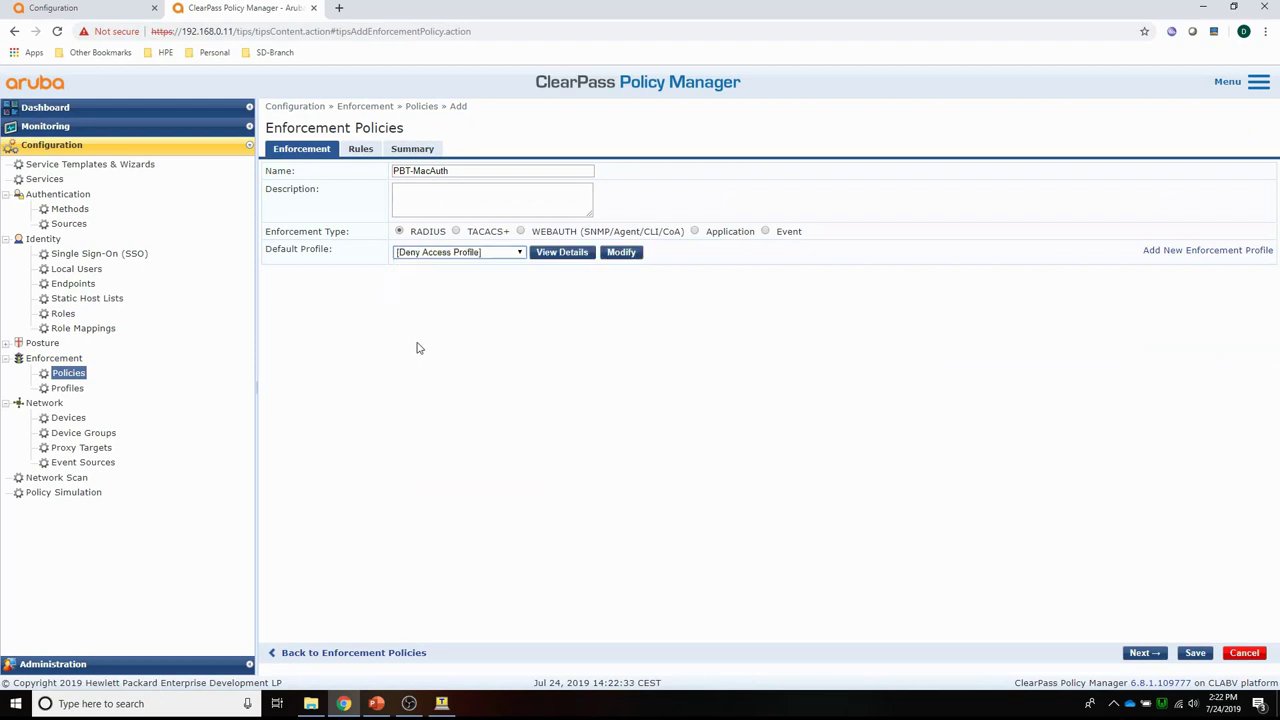
pyautogui.click(356, 148)
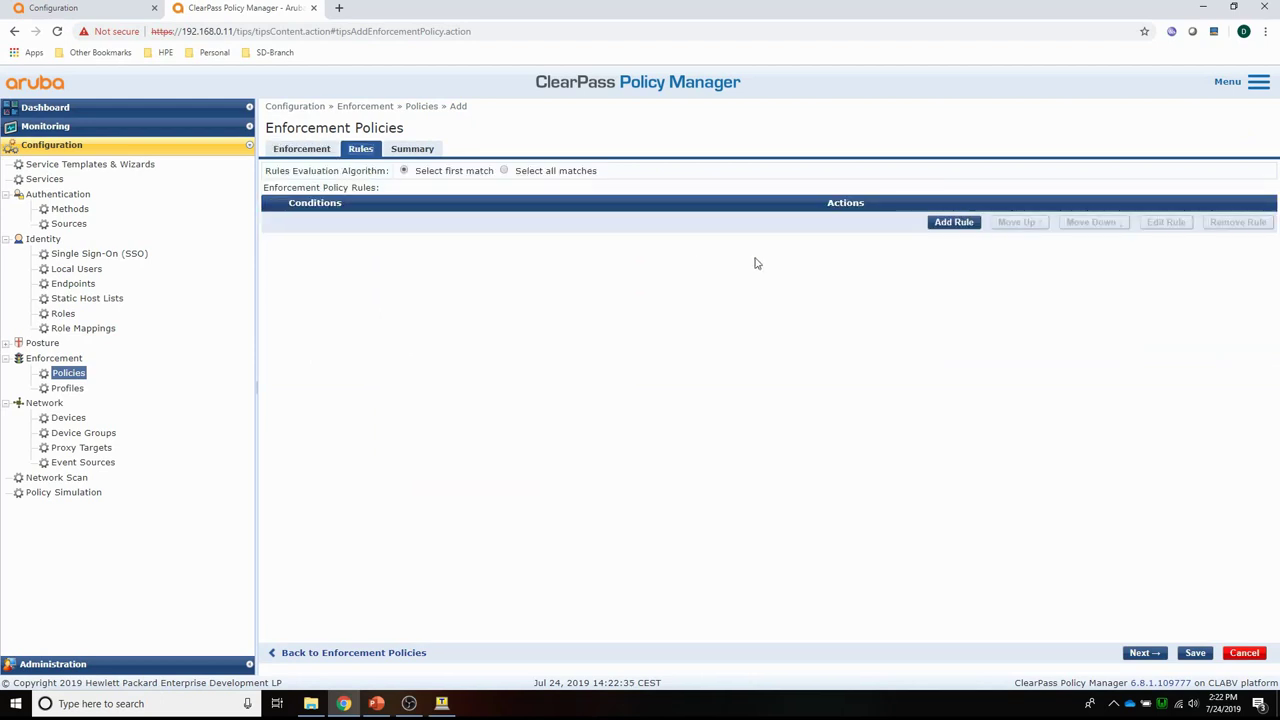
# Add a rule with the condition Tips:Role EQUALS User Authenticated.
pyautogui.click(952, 222)
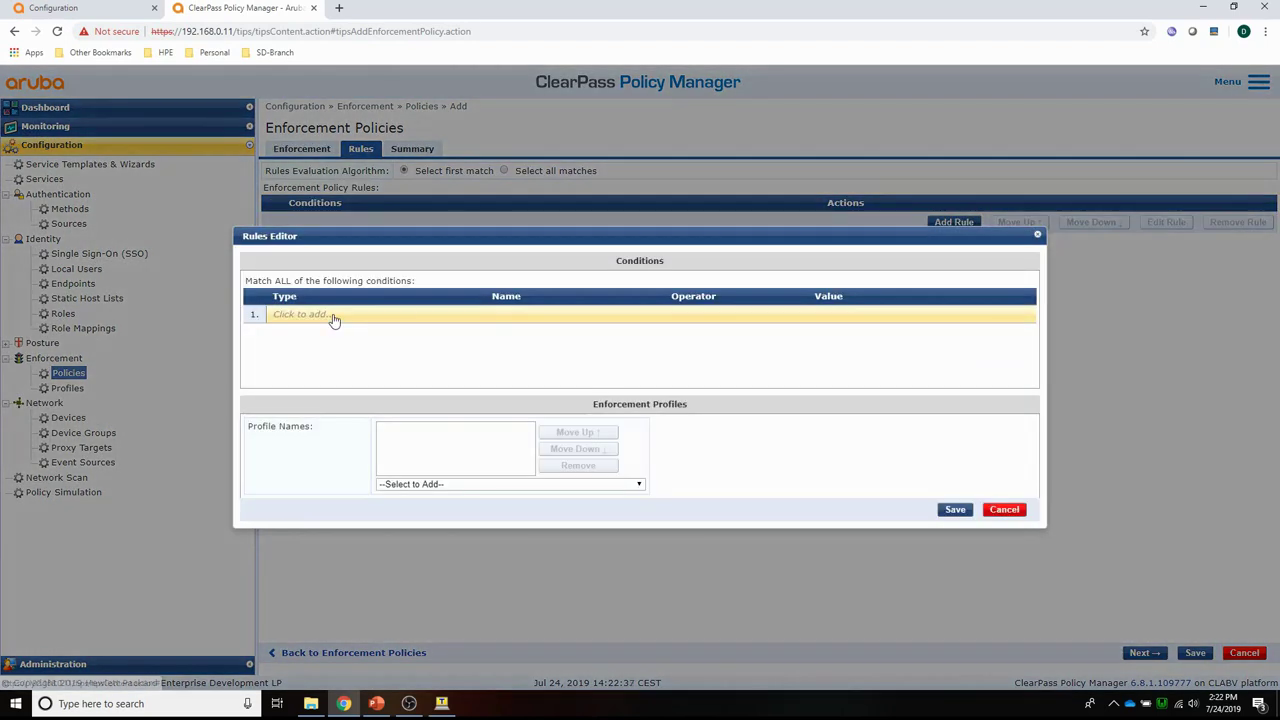
pyautogui.click(334, 316)
pyautogui.click(403, 315)
pyautogui.click(390, 327)
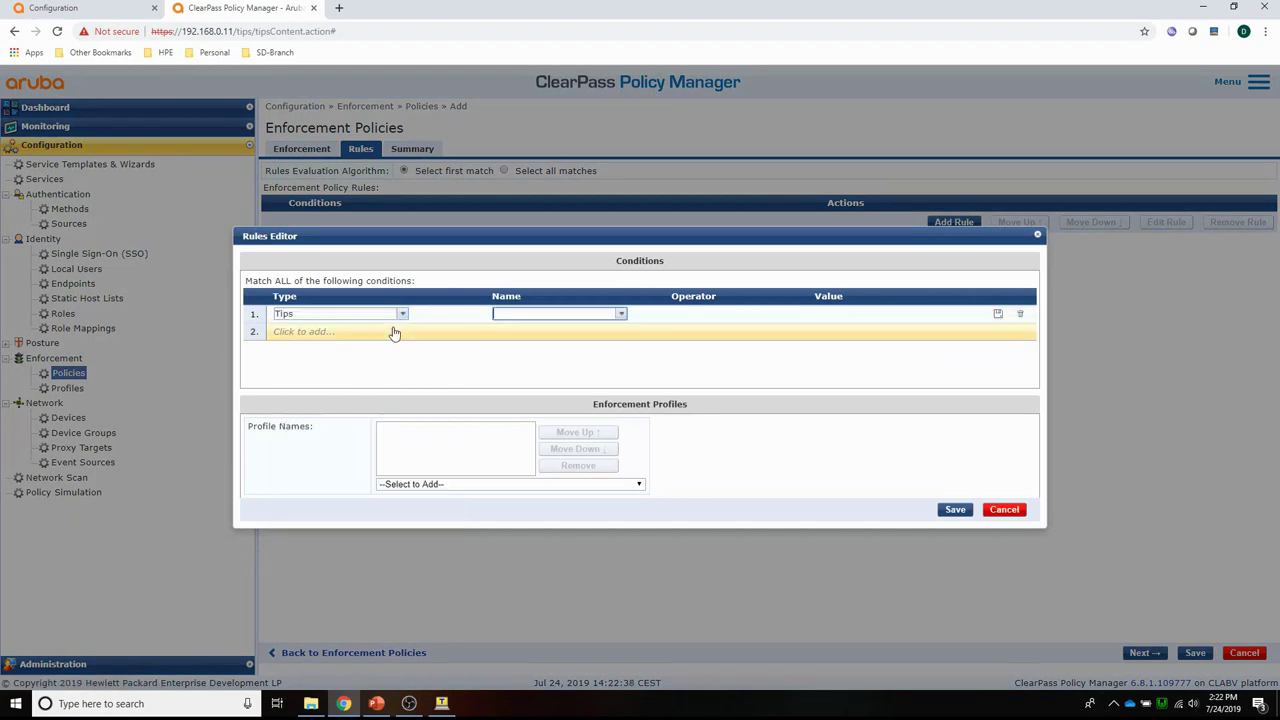
pyautogui.click(621, 314)
pyautogui.click(583, 341)
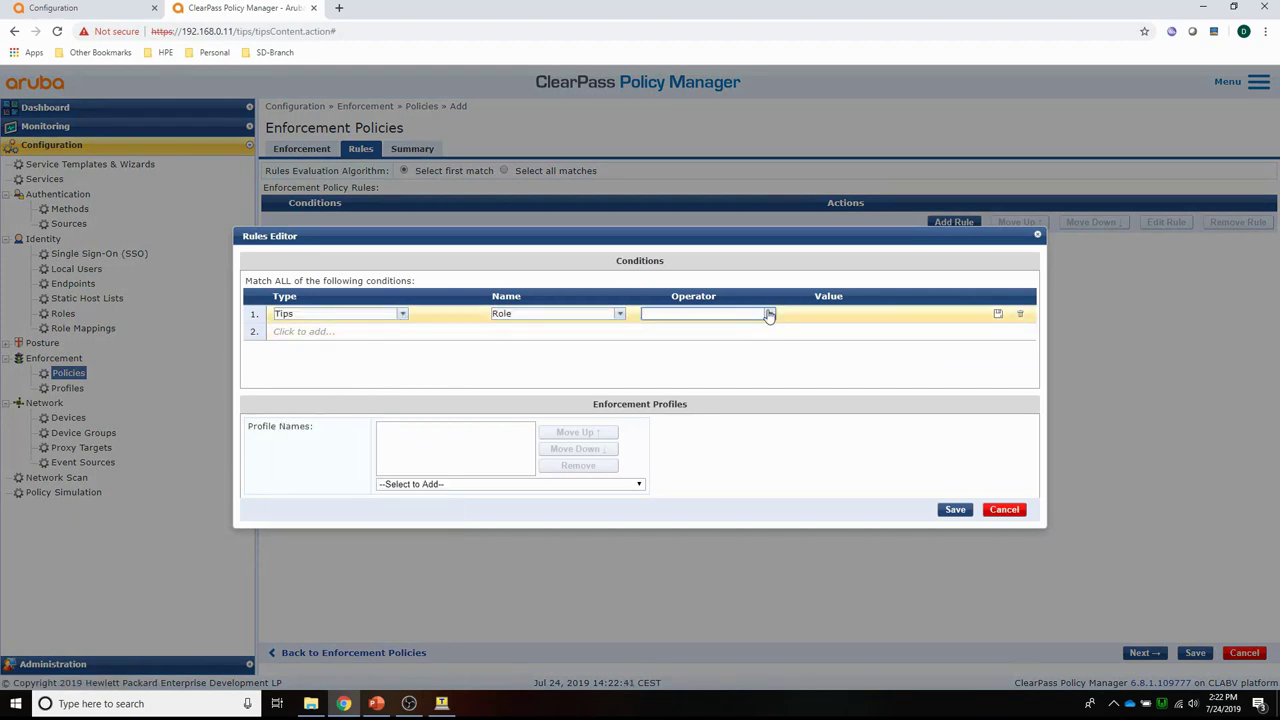
pyautogui.click(769, 314)
pyautogui.click(751, 328)
pyautogui.click(944, 315)
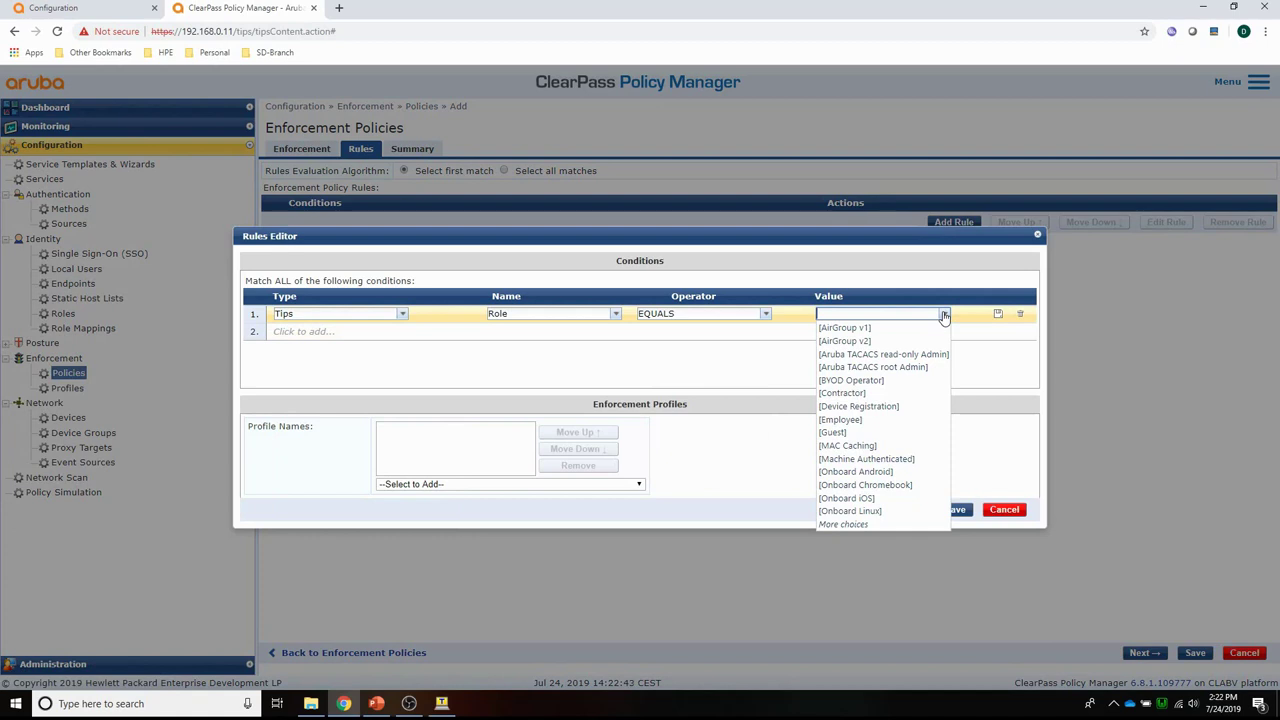
pyautogui.write('user')
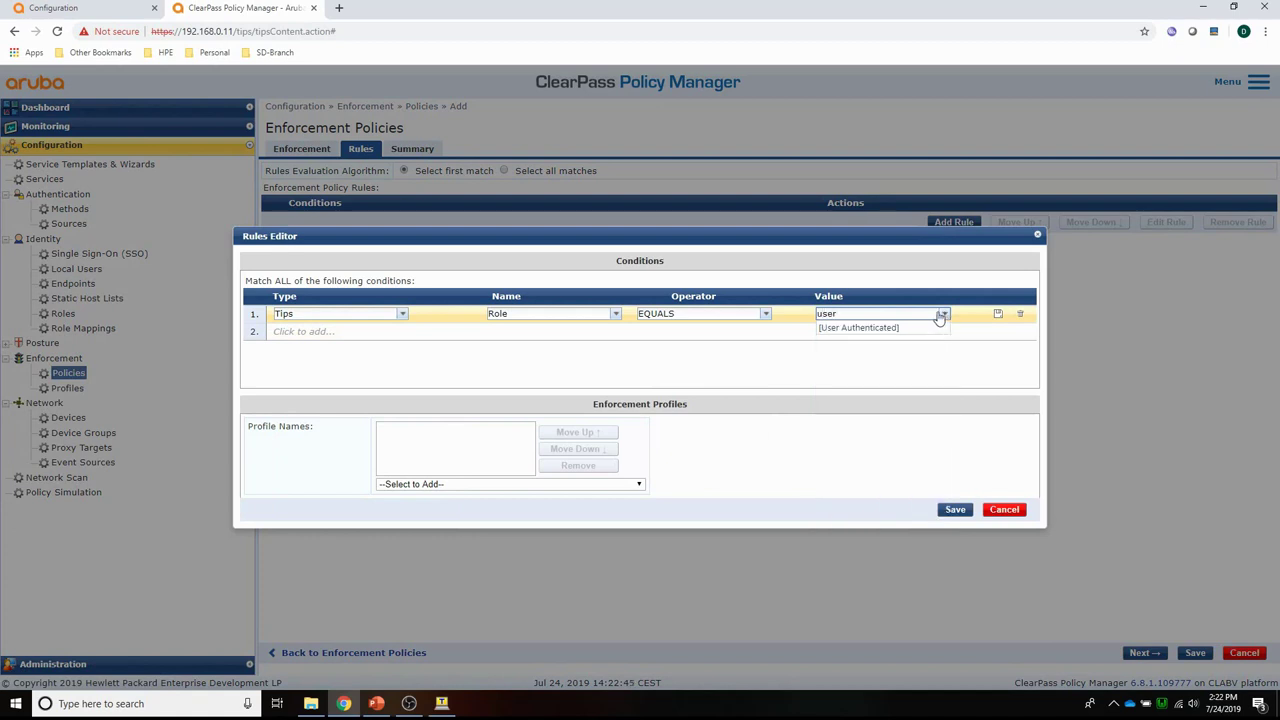
pyautogui.click(833, 334)
pyautogui.click(997, 314)
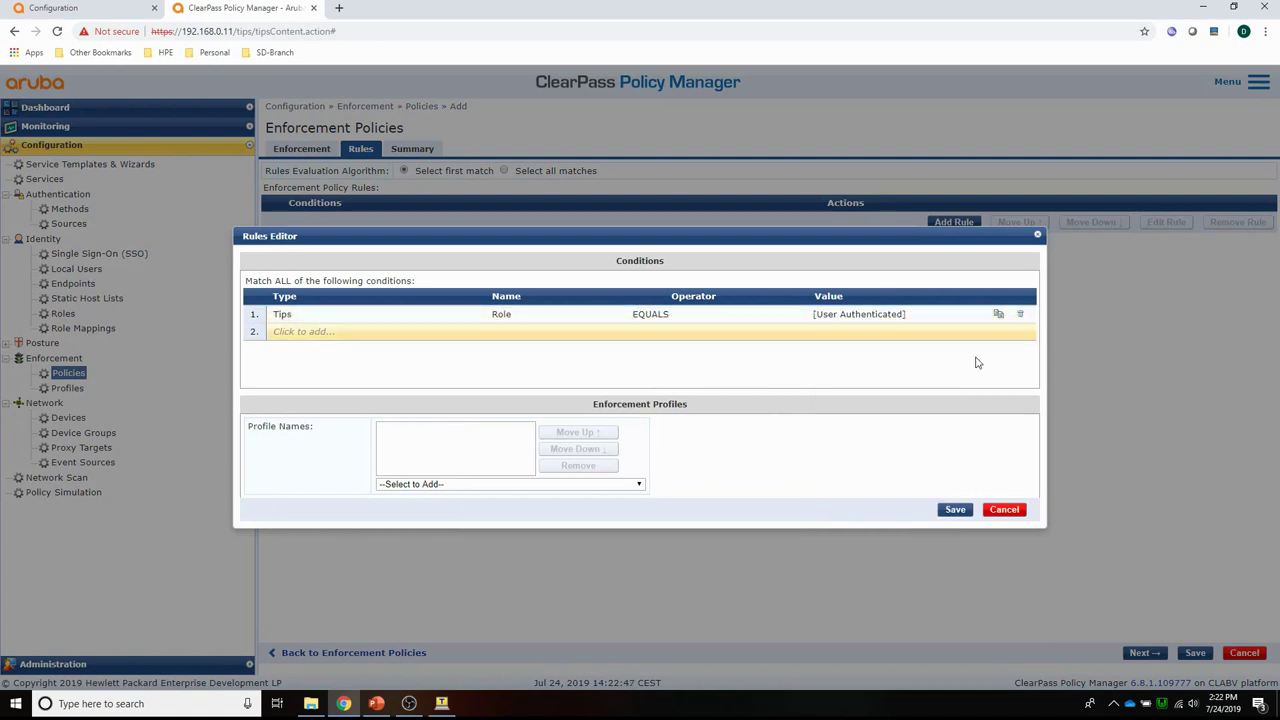
# Assign profiles PBT-MacAuth and Update Endpoint Known to the rule, then save rule and policy.
pyautogui.click(589, 485)
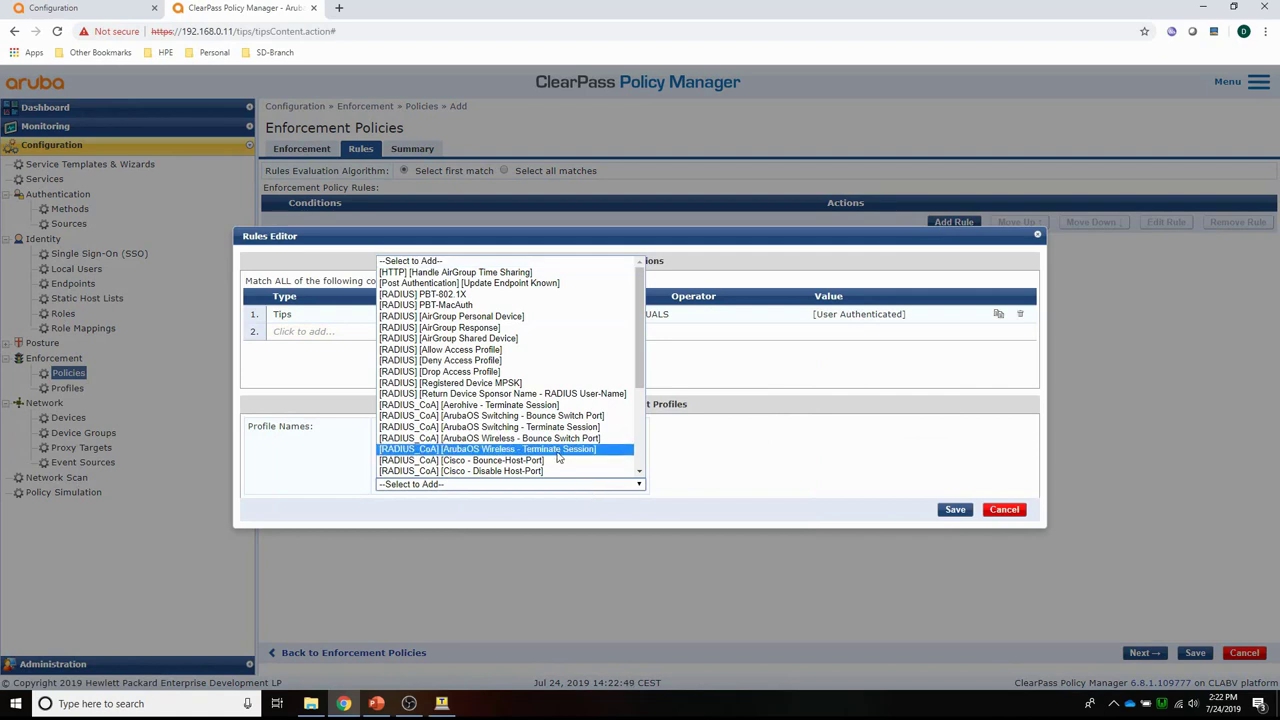
pyautogui.click(428, 305)
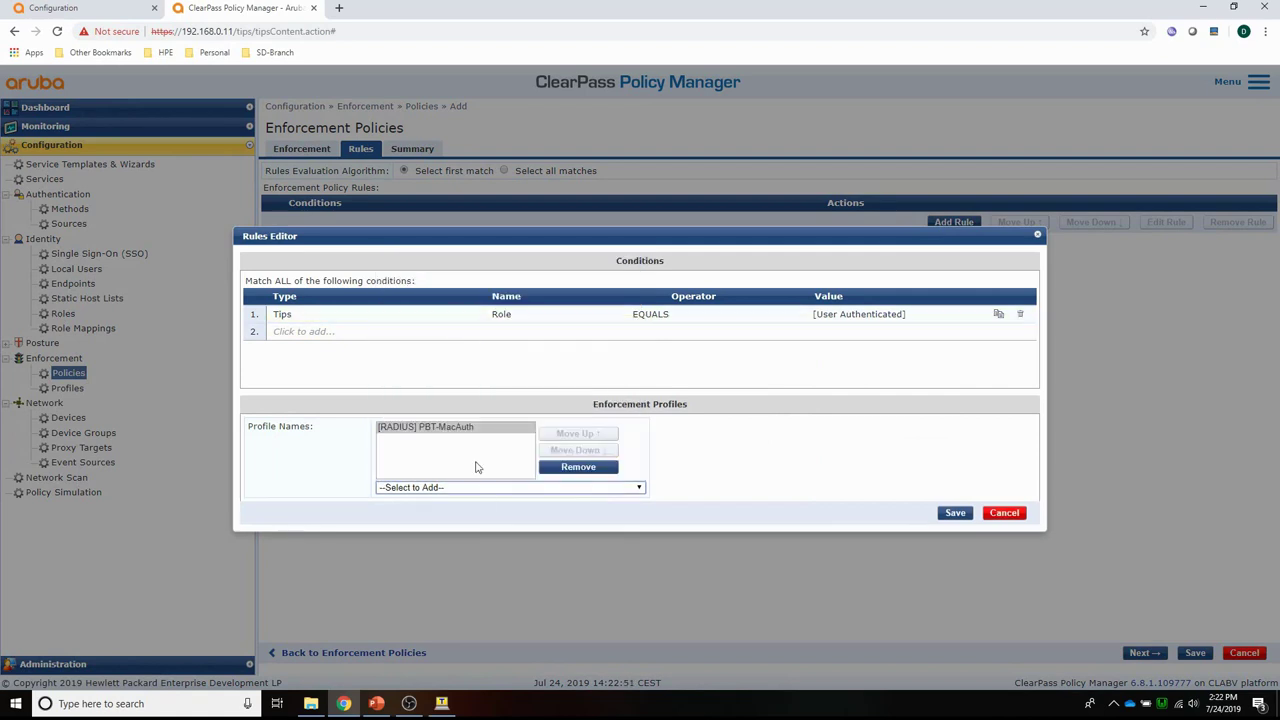
pyautogui.click(526, 489)
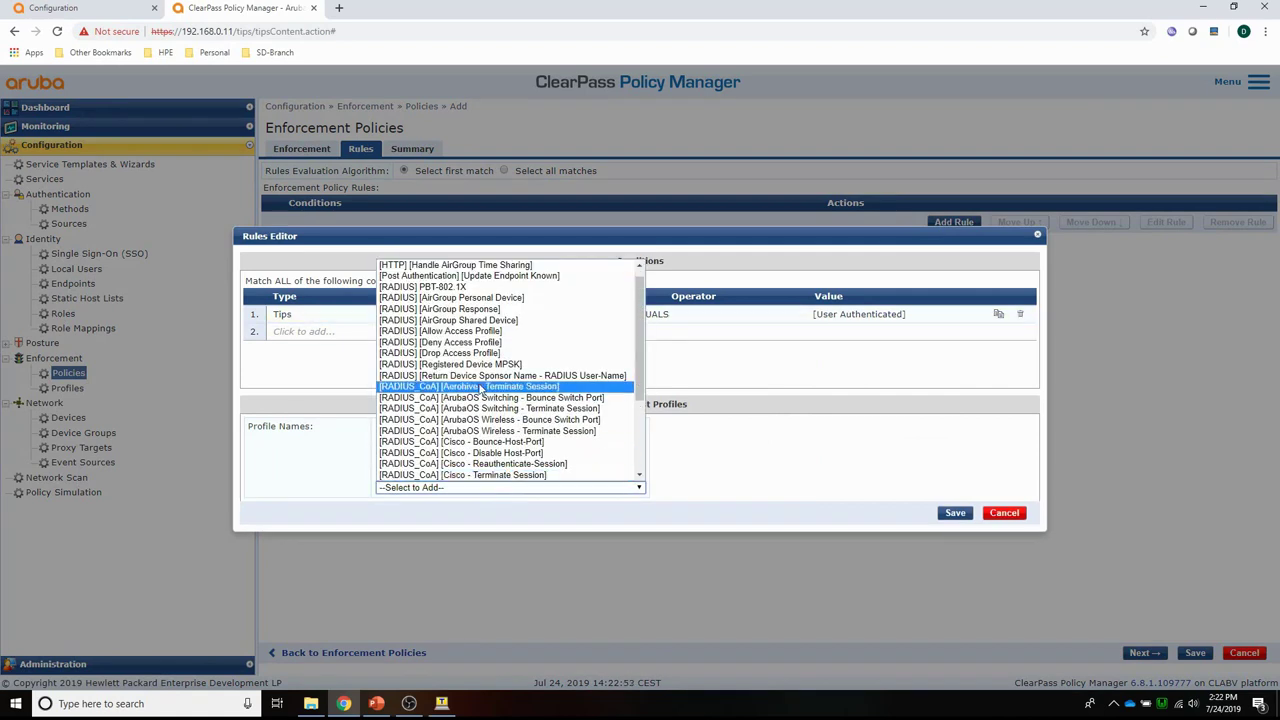
pyautogui.click(443, 277)
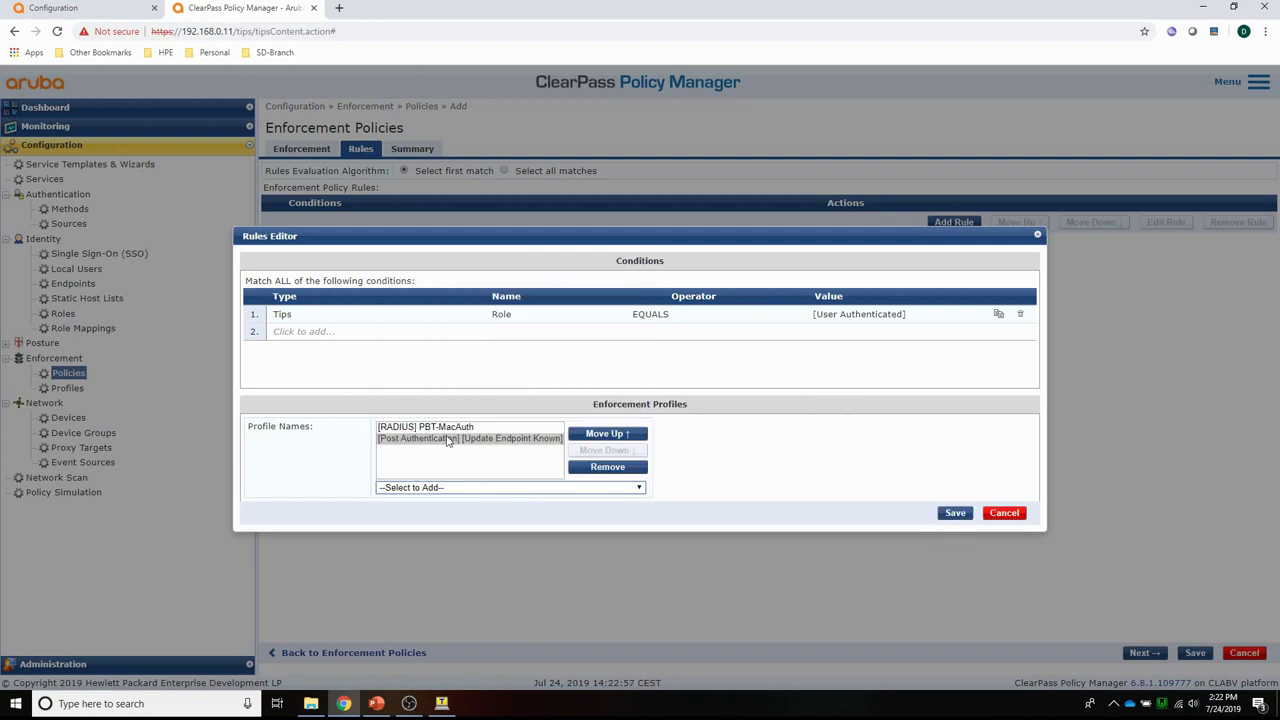
pyautogui.click(952, 515)
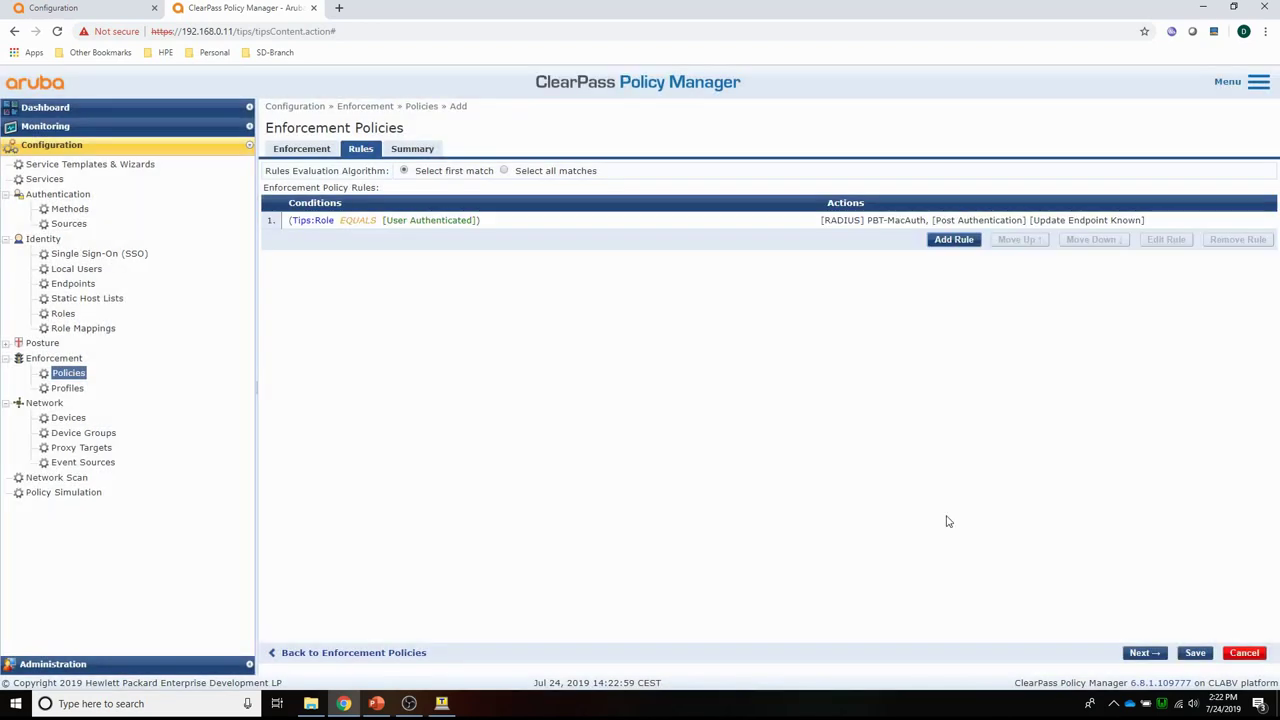
pyautogui.click(1196, 653)
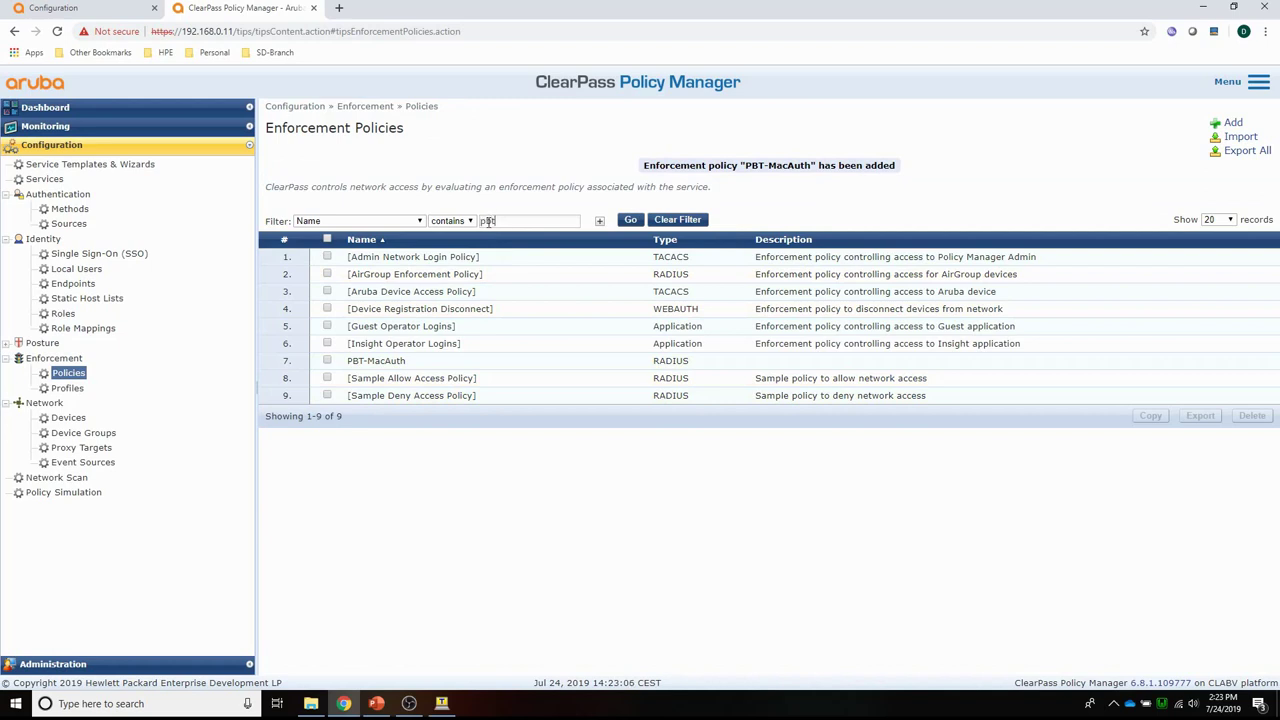
# Filter policies by 'pbt' and start policy PBT-802.1X defaulting to Deny Access Profile.
pyautogui.press('Return')
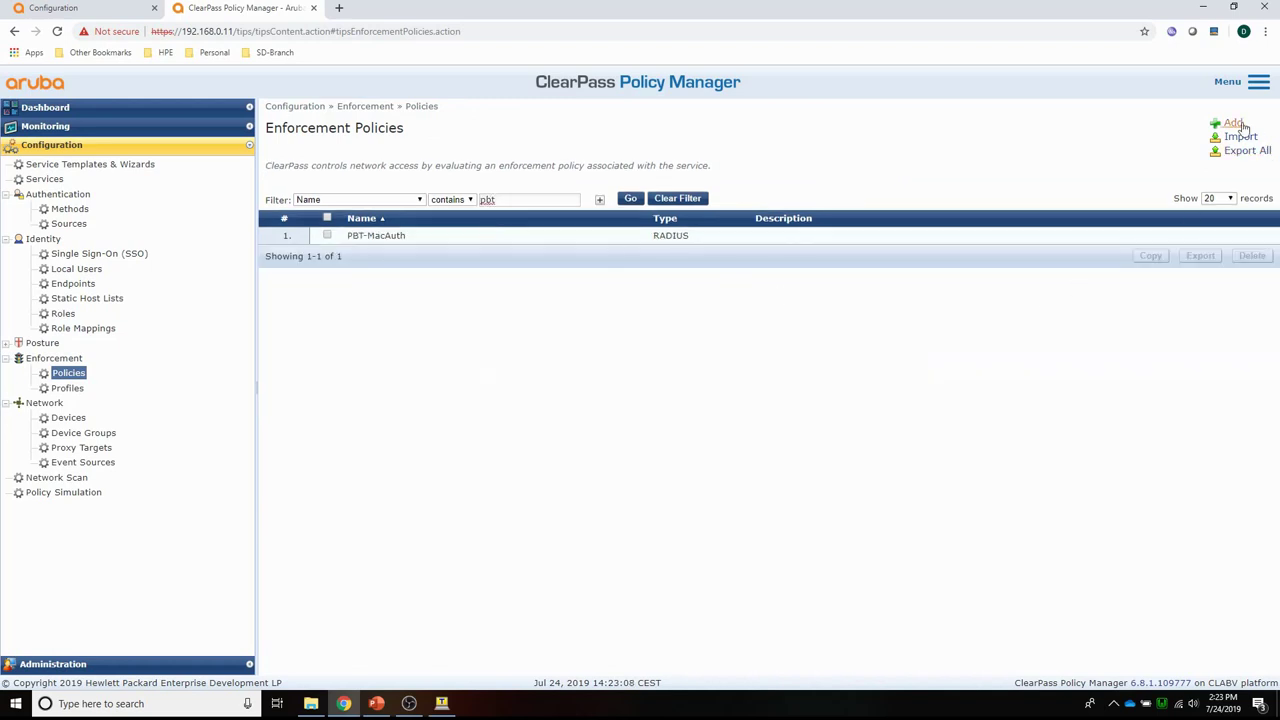
pyautogui.click(1234, 123)
pyautogui.click(586, 171)
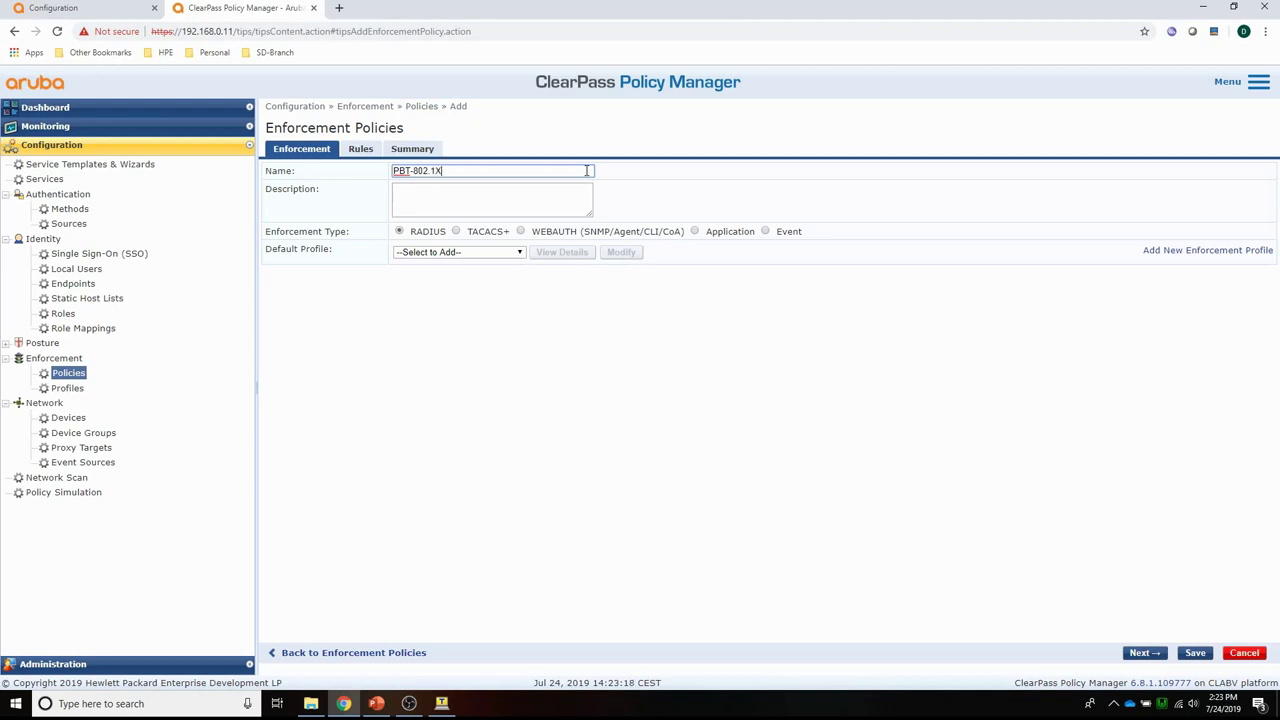
pyautogui.click(478, 252)
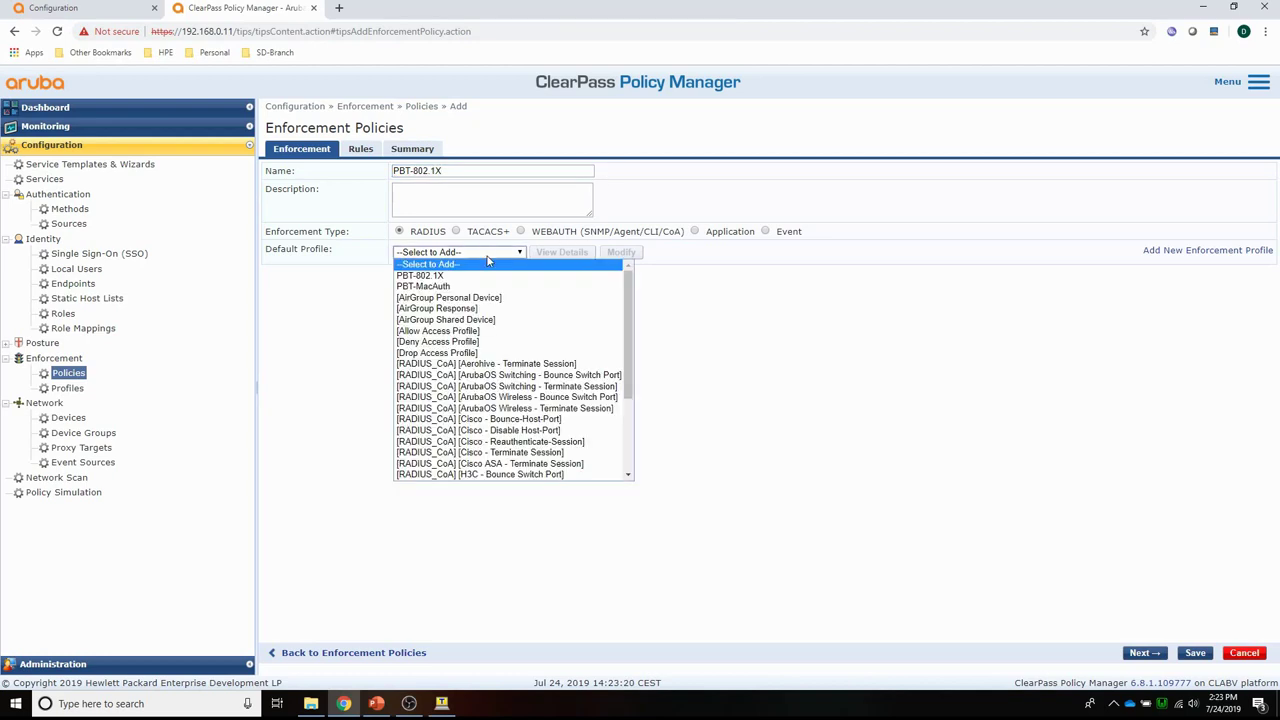
pyautogui.click(470, 342)
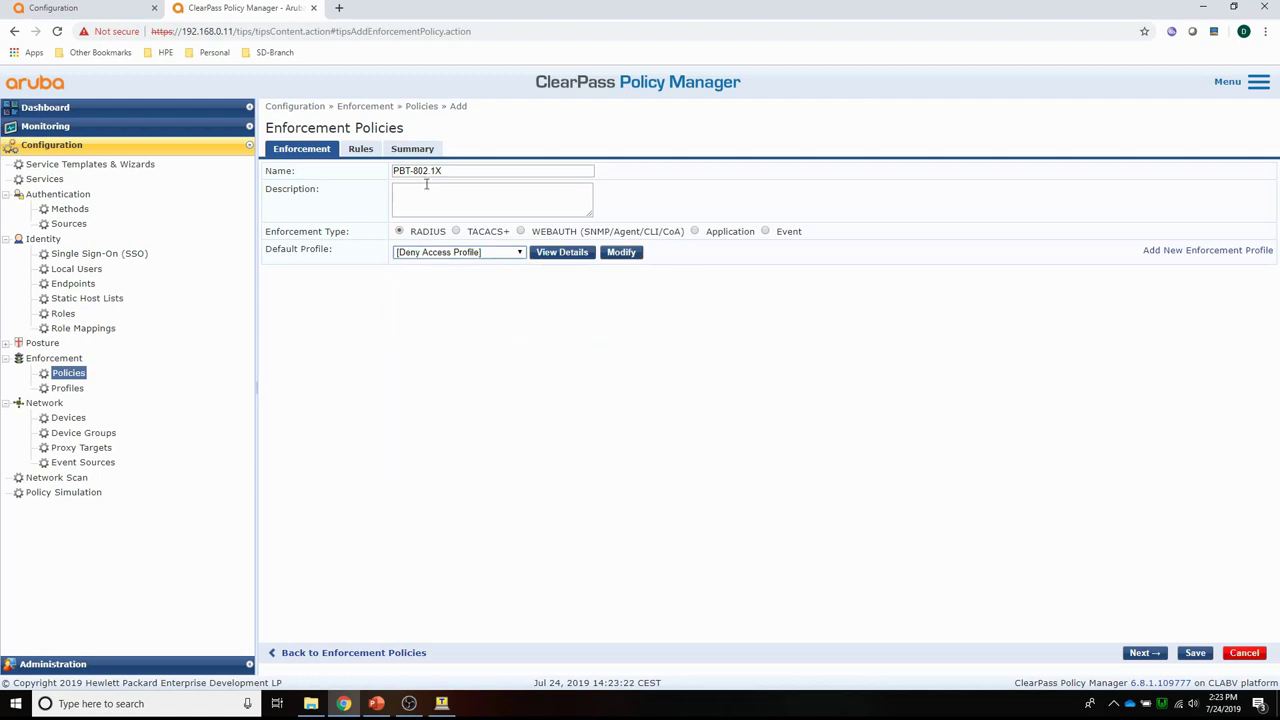
pyautogui.click(362, 149)
# Add a rule with the condition Tips:Role EQUALS User Authenticated.
pyautogui.click(940, 222)
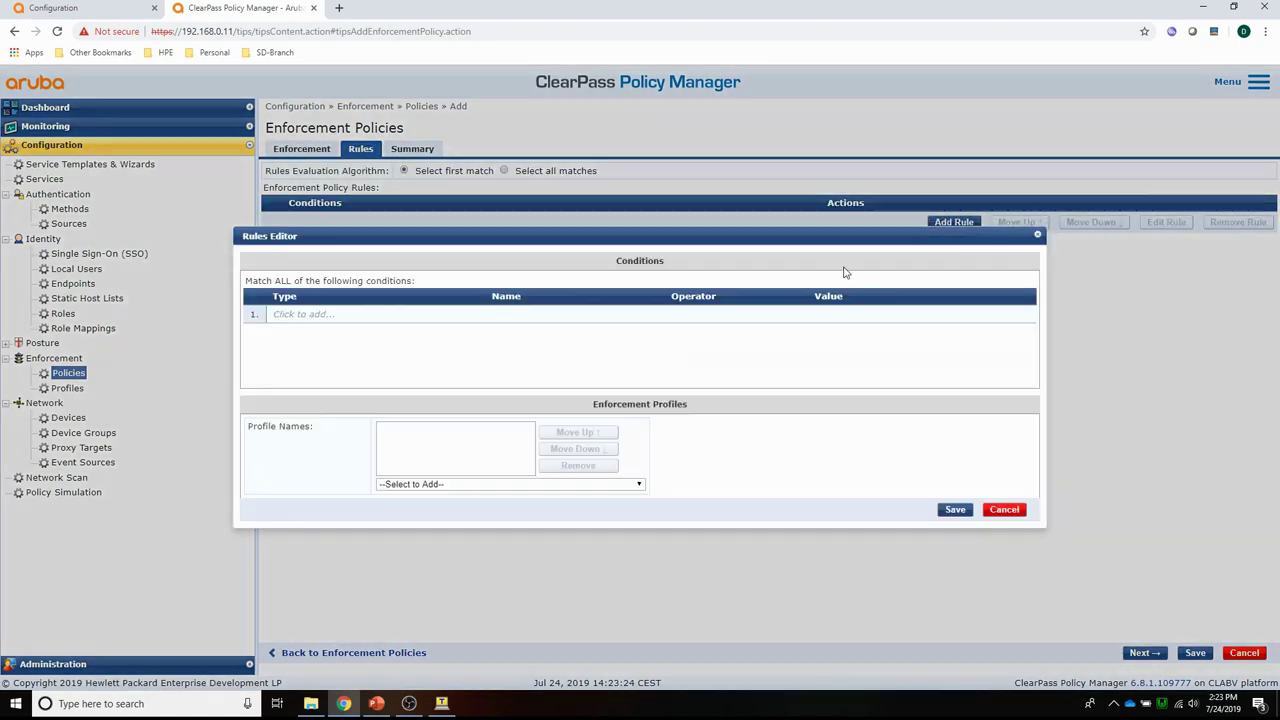
pyautogui.click(358, 318)
pyautogui.click(403, 314)
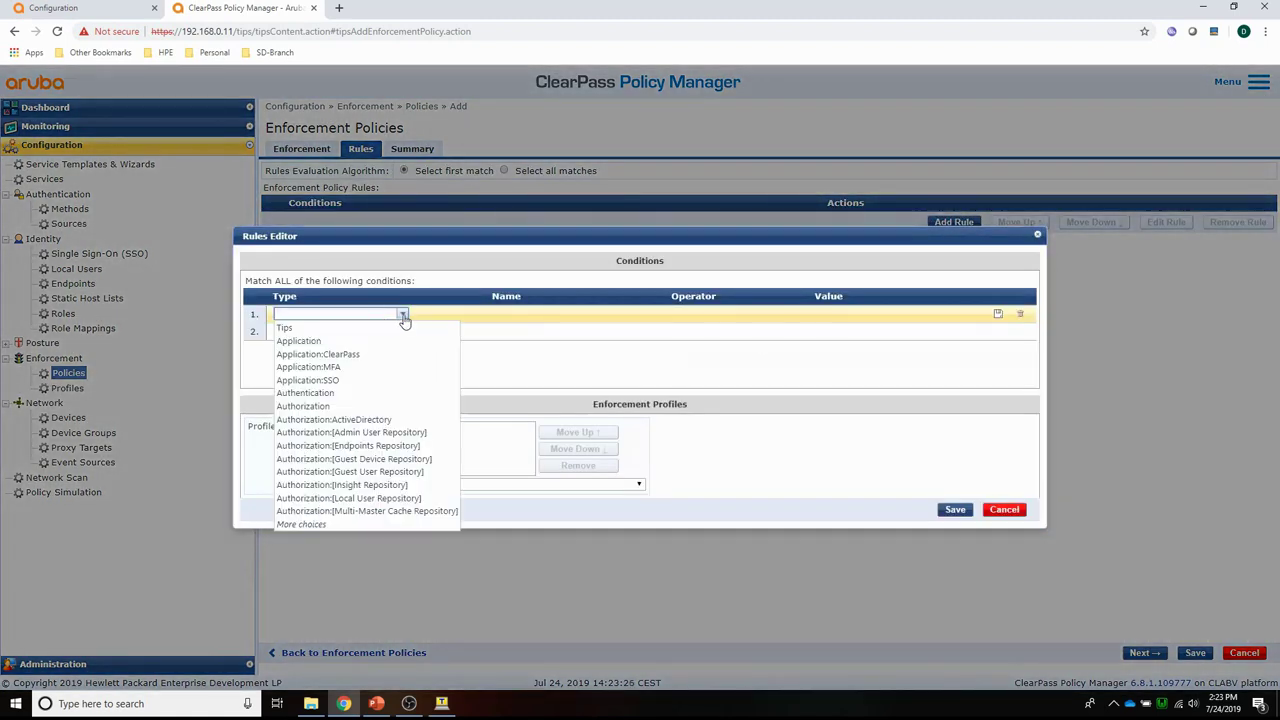
pyautogui.click(382, 331)
pyautogui.click(619, 316)
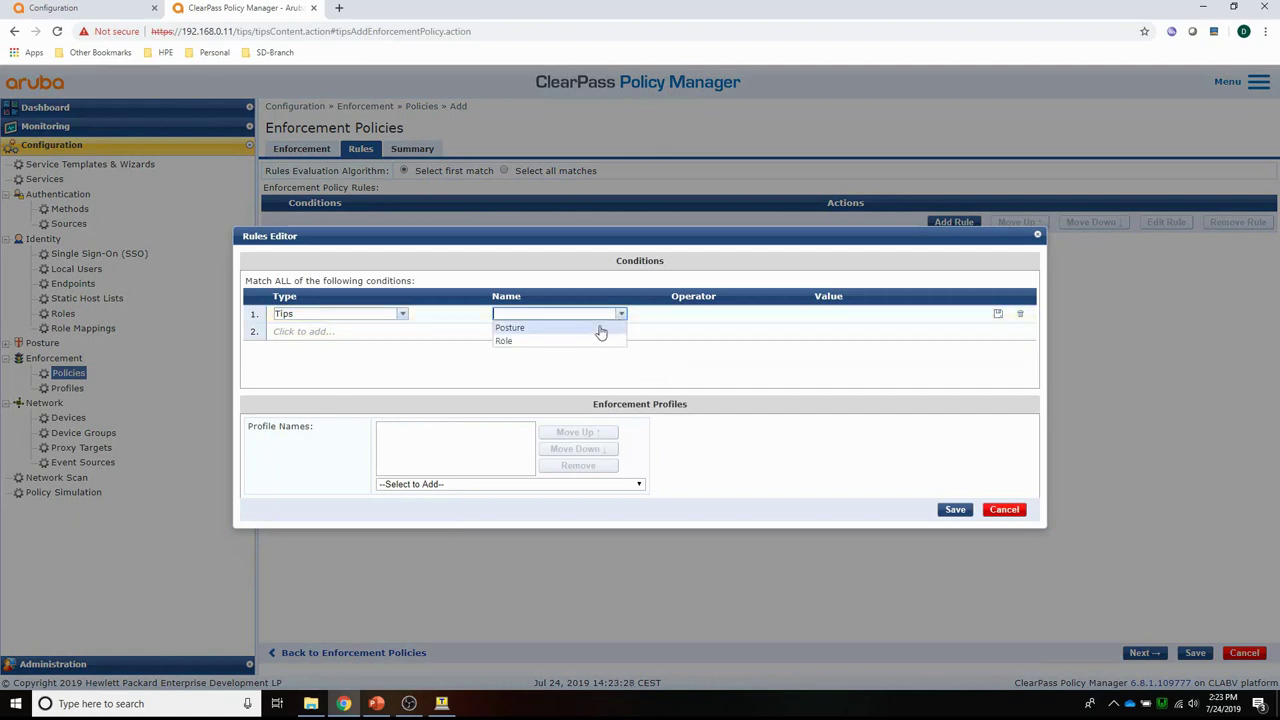
pyautogui.click(592, 343)
pyautogui.click(769, 316)
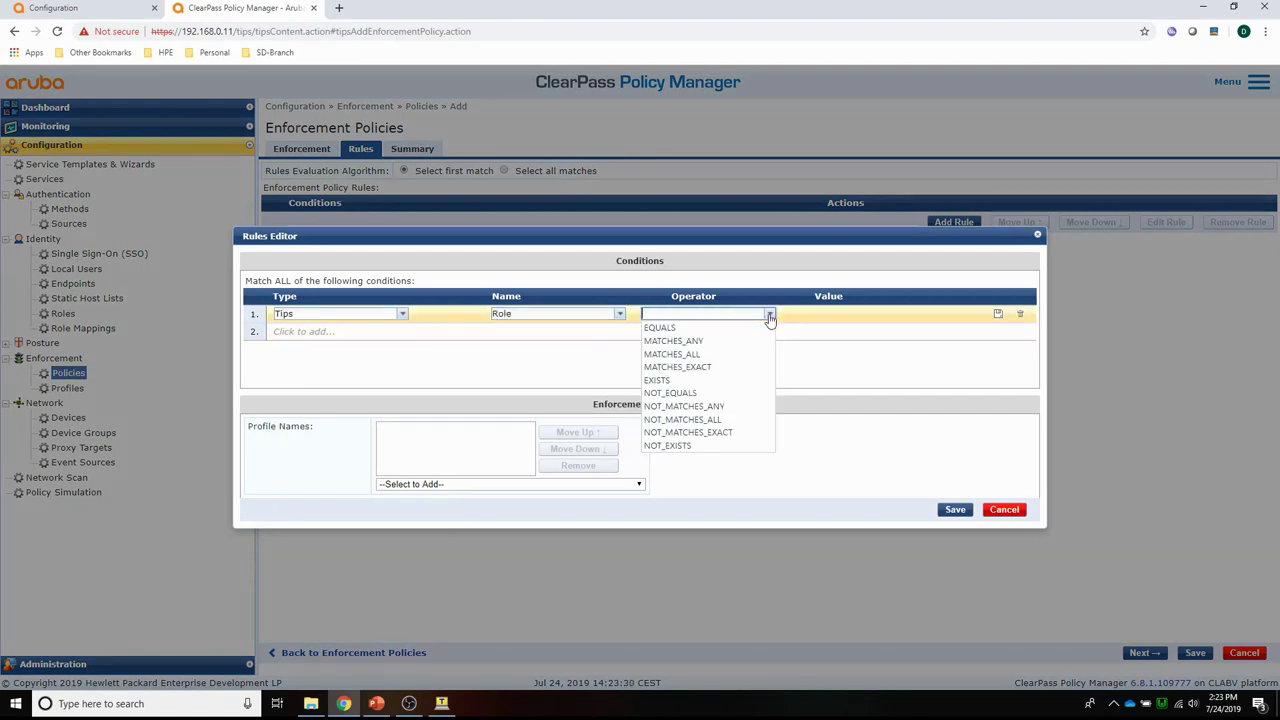
pyautogui.click(737, 333)
pyautogui.click(943, 315)
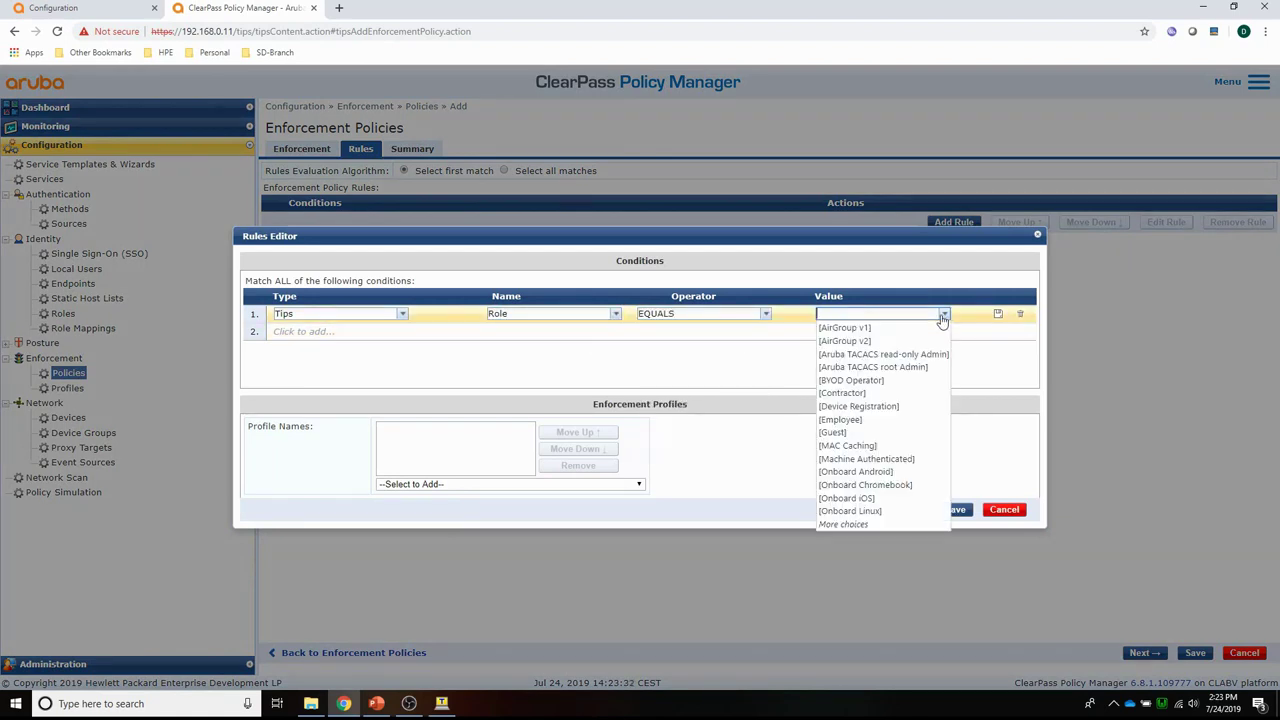
pyautogui.write('use')
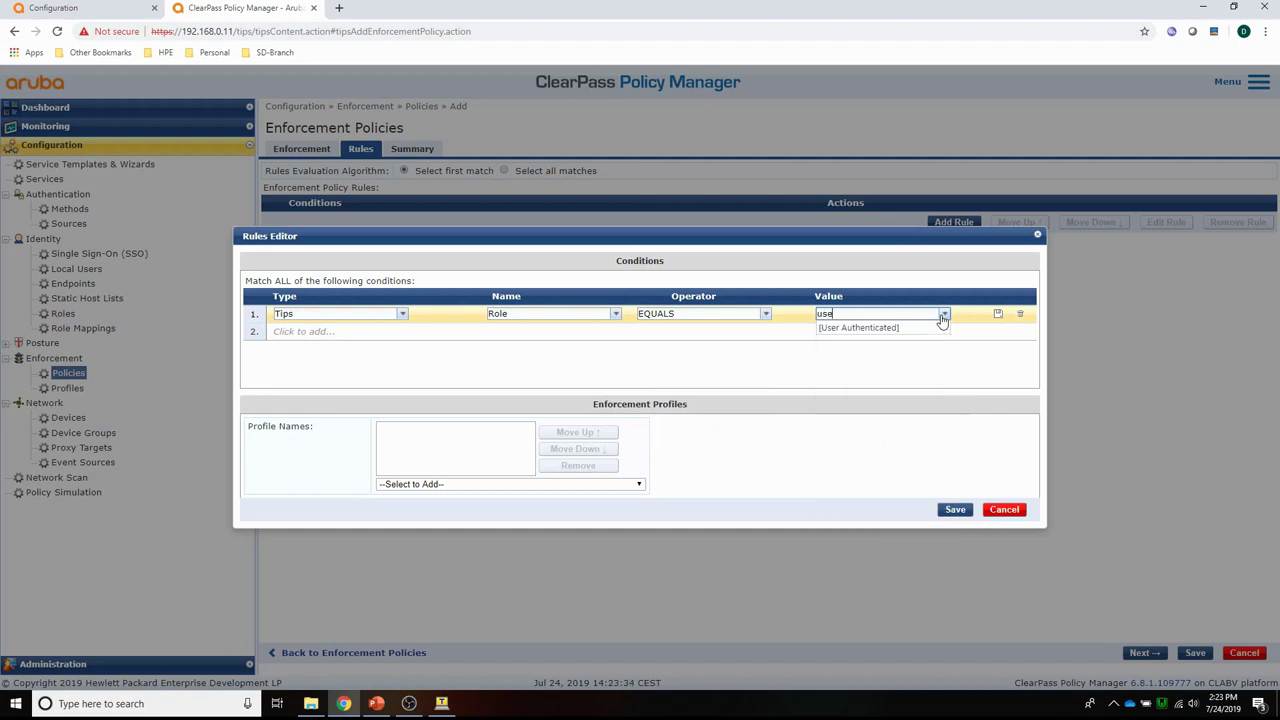
pyautogui.click(915, 327)
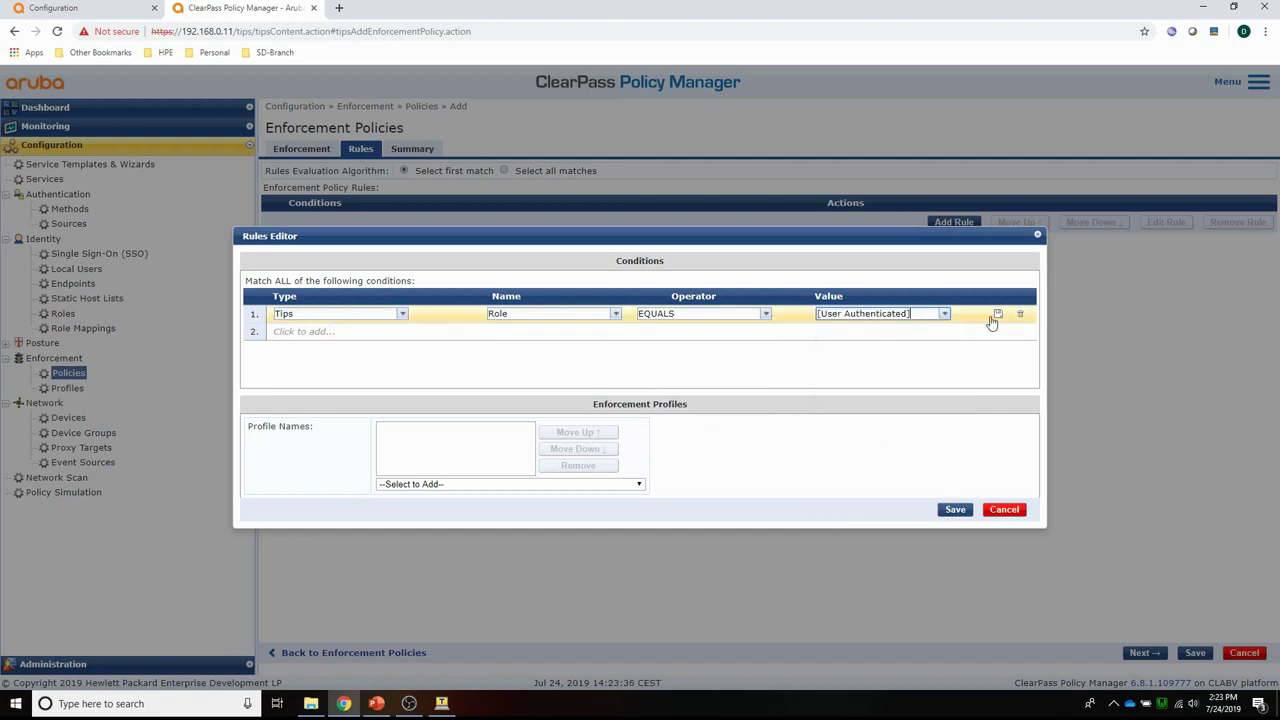
# Assign profiles PBT-802.1X and Update Endpoint Known to the rule and save it.
pyautogui.click(455, 485)
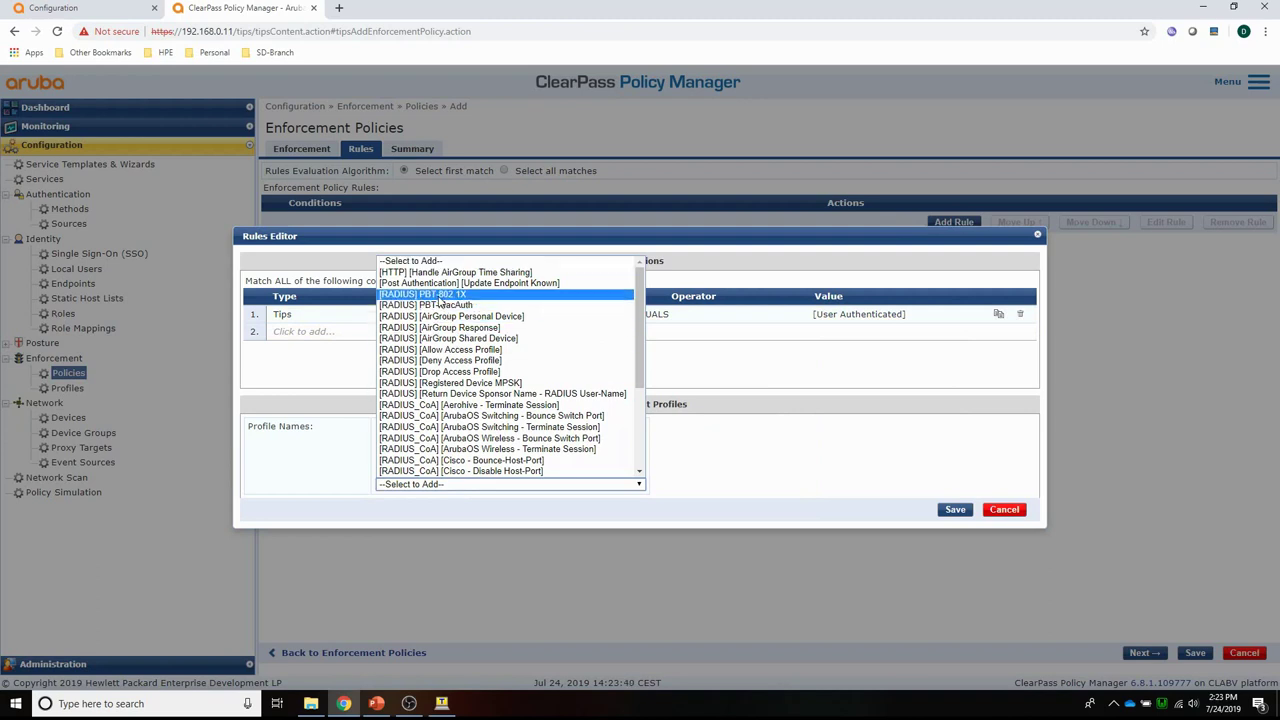
pyautogui.click(439, 296)
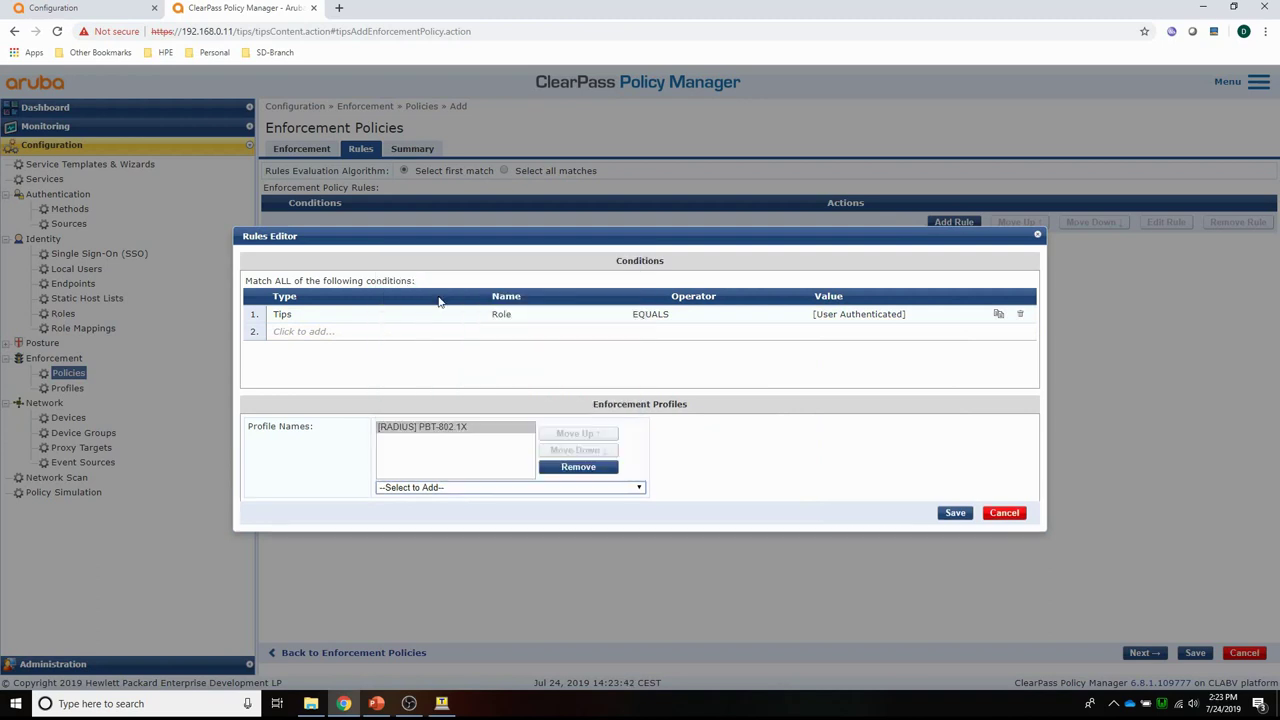
pyautogui.click(489, 490)
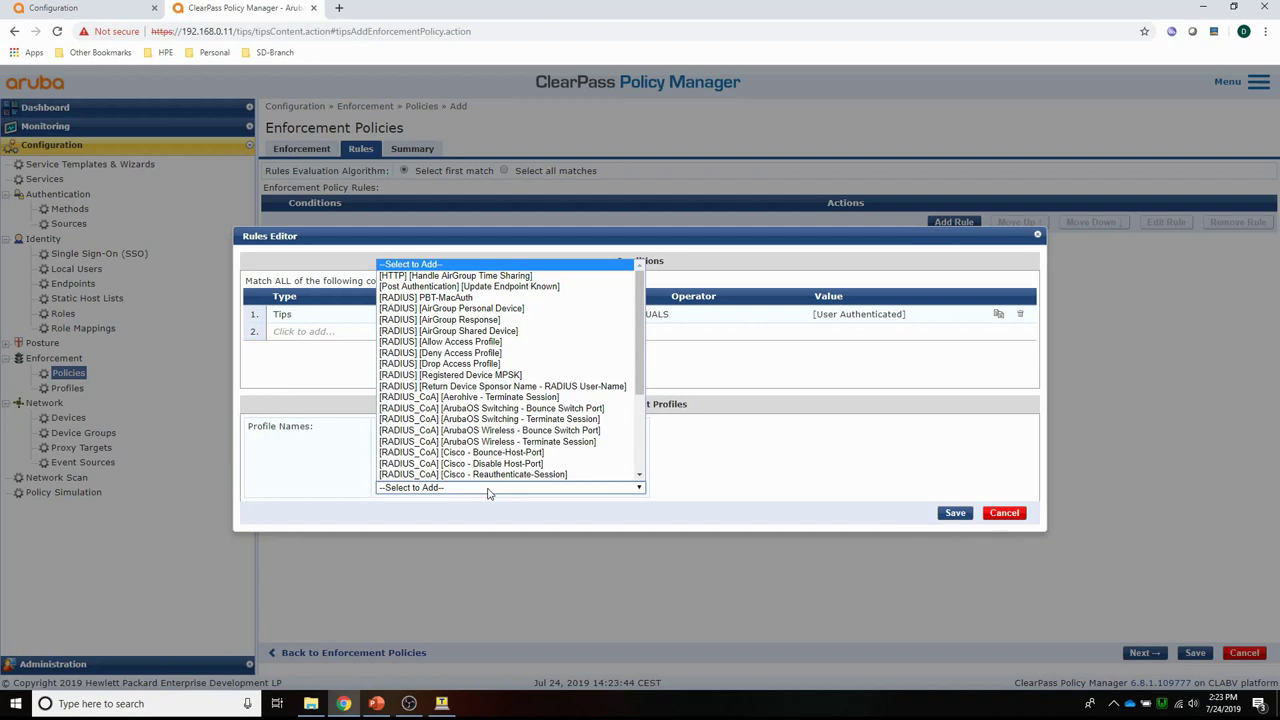
pyautogui.click(469, 286)
pyautogui.click(955, 513)
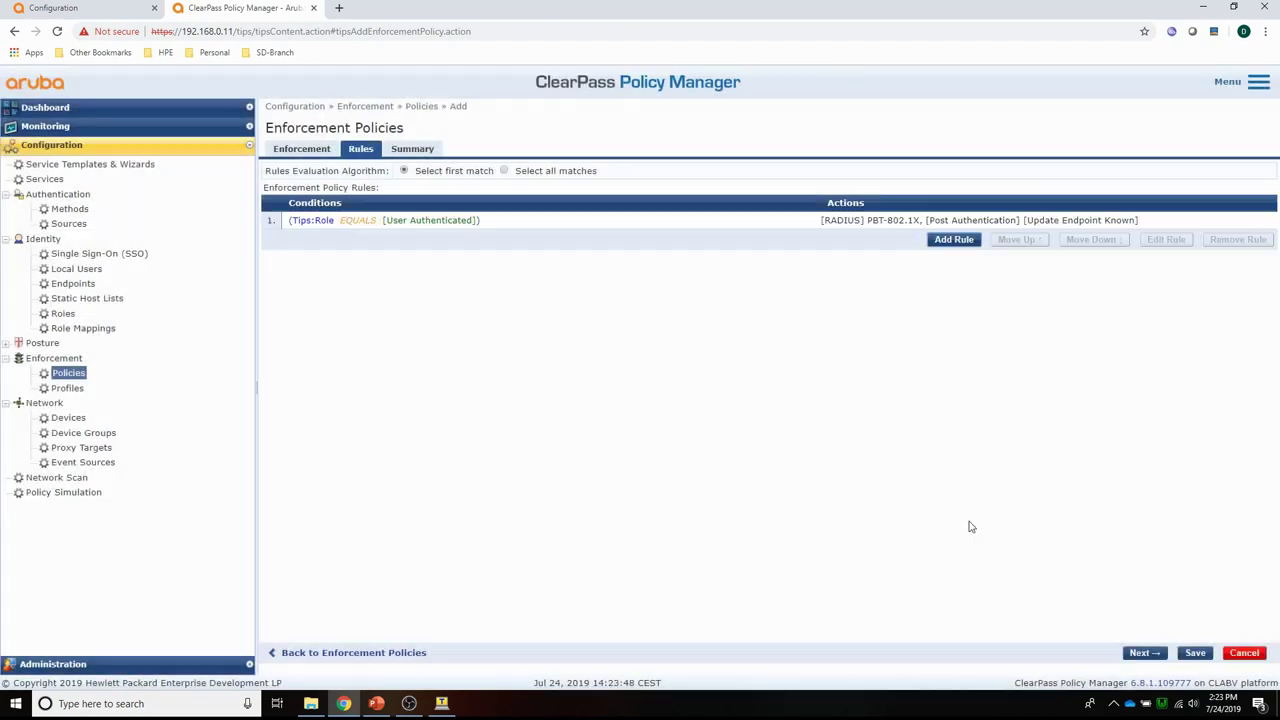
# Save the PBT-802.1X policy and begin a RADIUS Enforcement (Generic) service named PBT-MacAuth.
pyautogui.click(1196, 653)
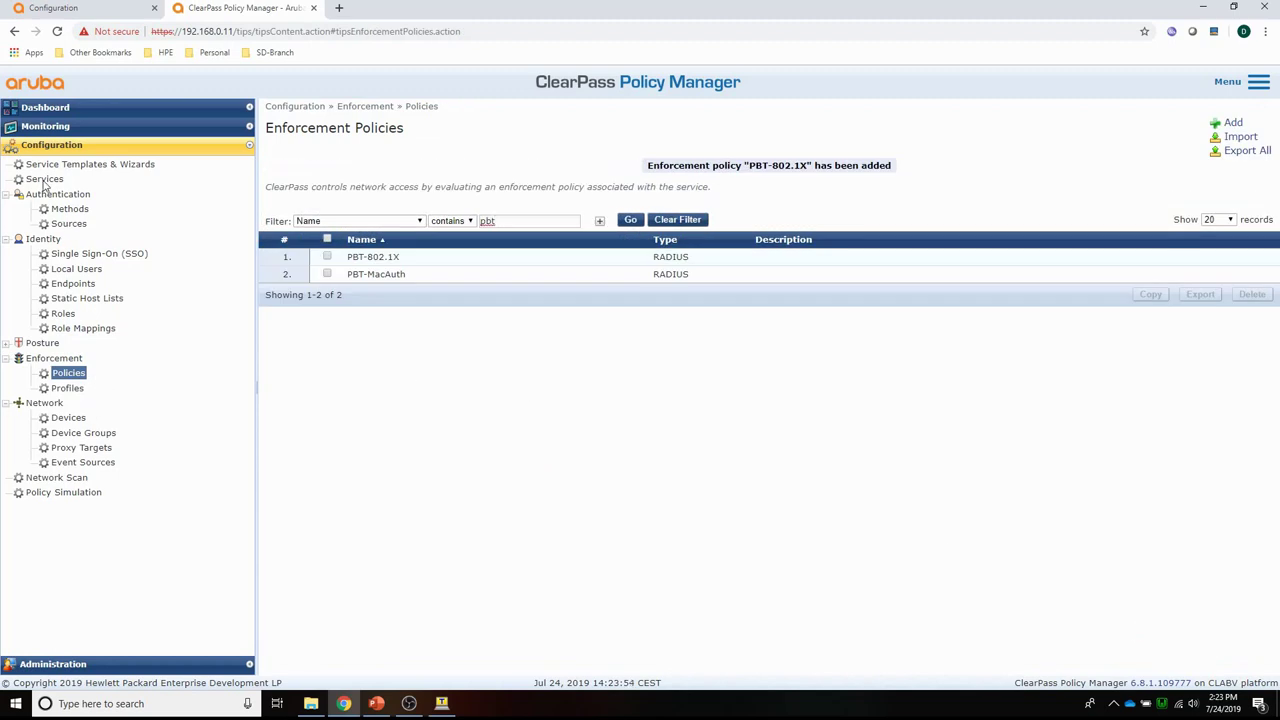
pyautogui.click(44, 180)
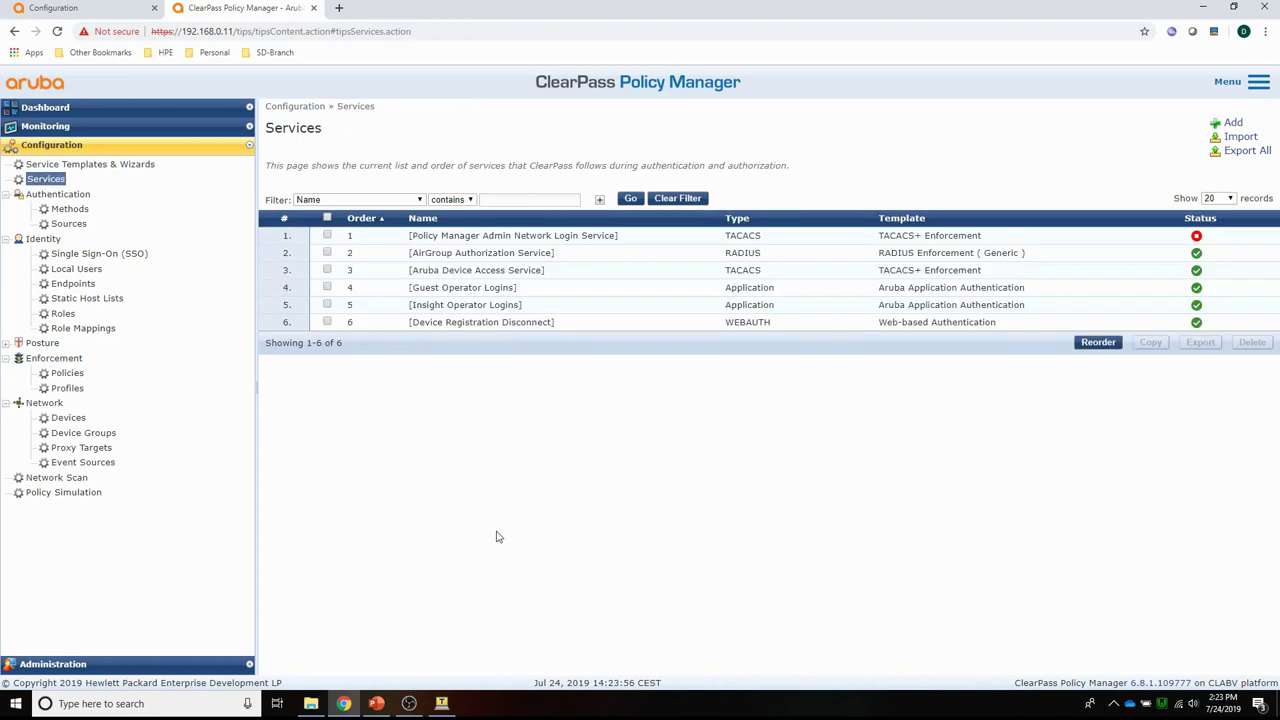
pyautogui.click(1232, 123)
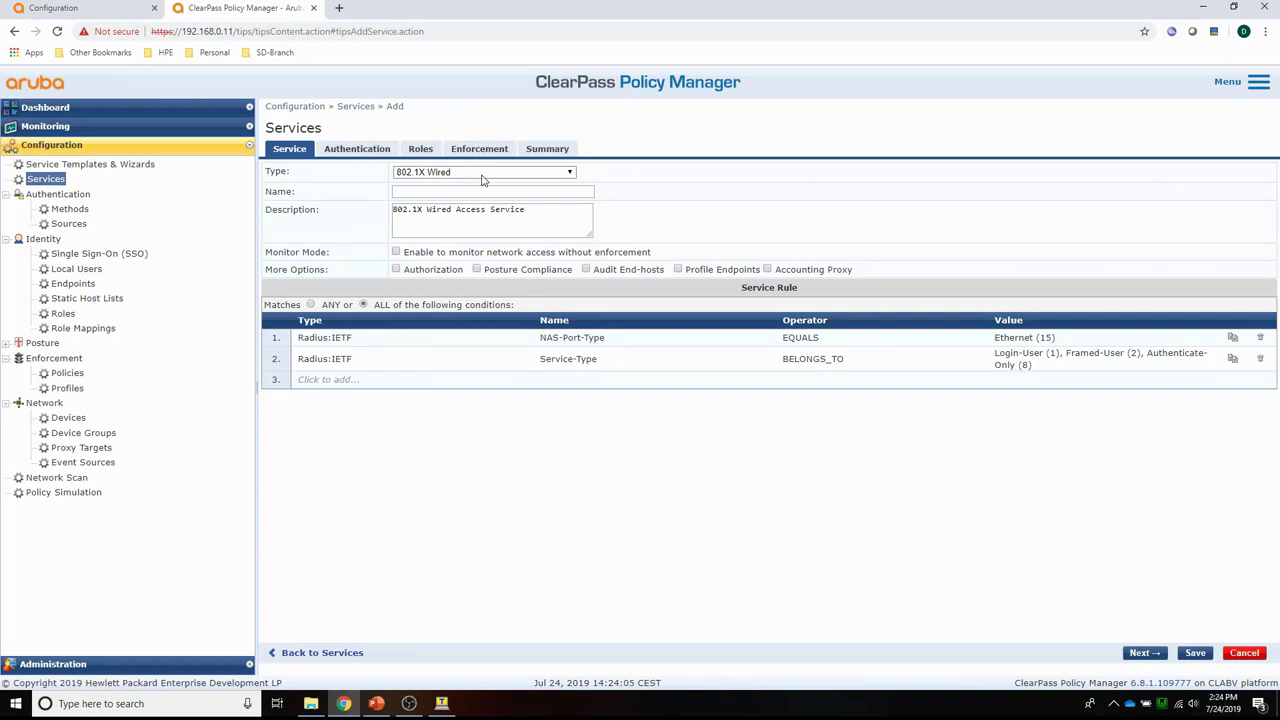
pyautogui.click(481, 174)
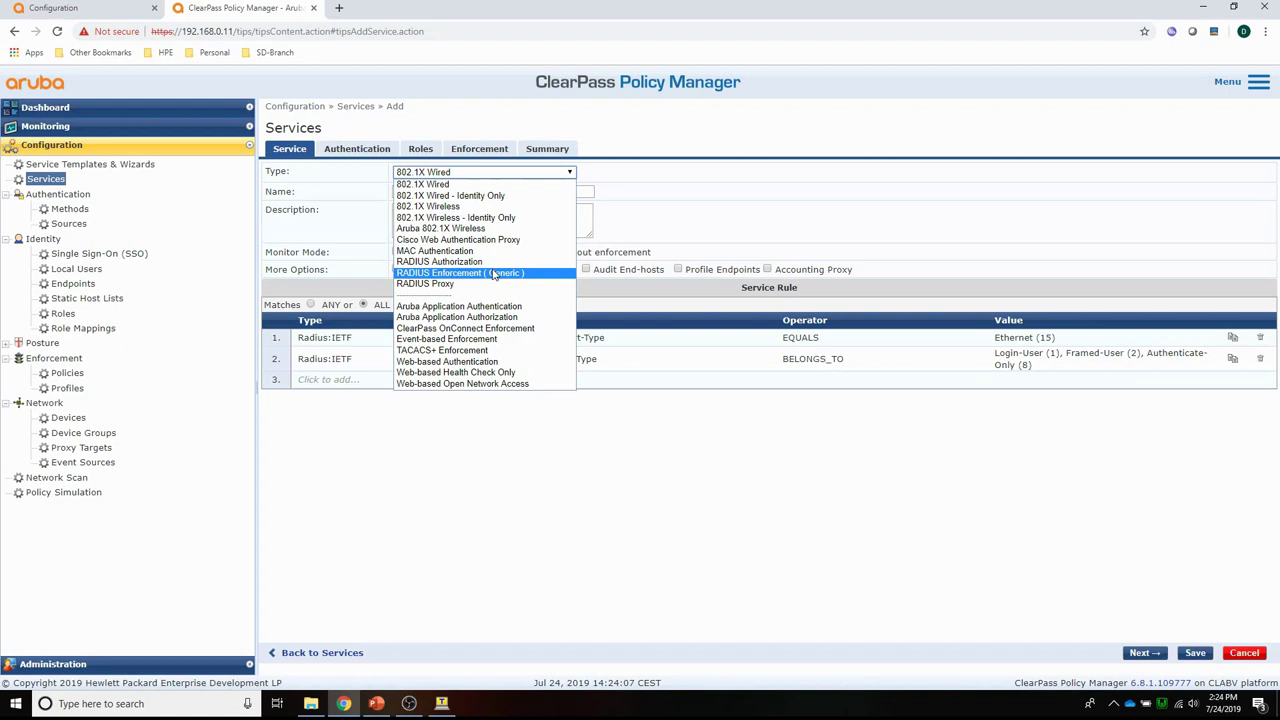
pyautogui.click(488, 258)
pyautogui.click(446, 191)
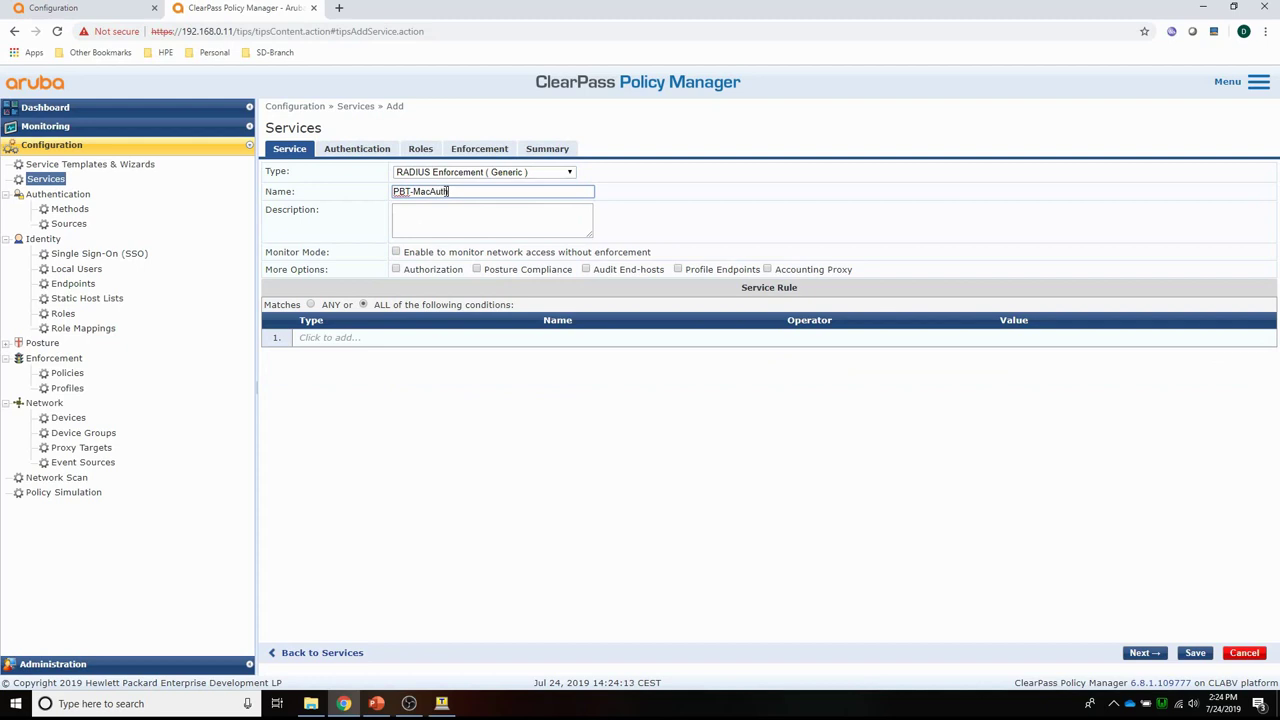
# Give the service MAC AUTH, Local User Repository and the PBT-MacAuth enforcement policy, then save.
pyautogui.click(357, 149)
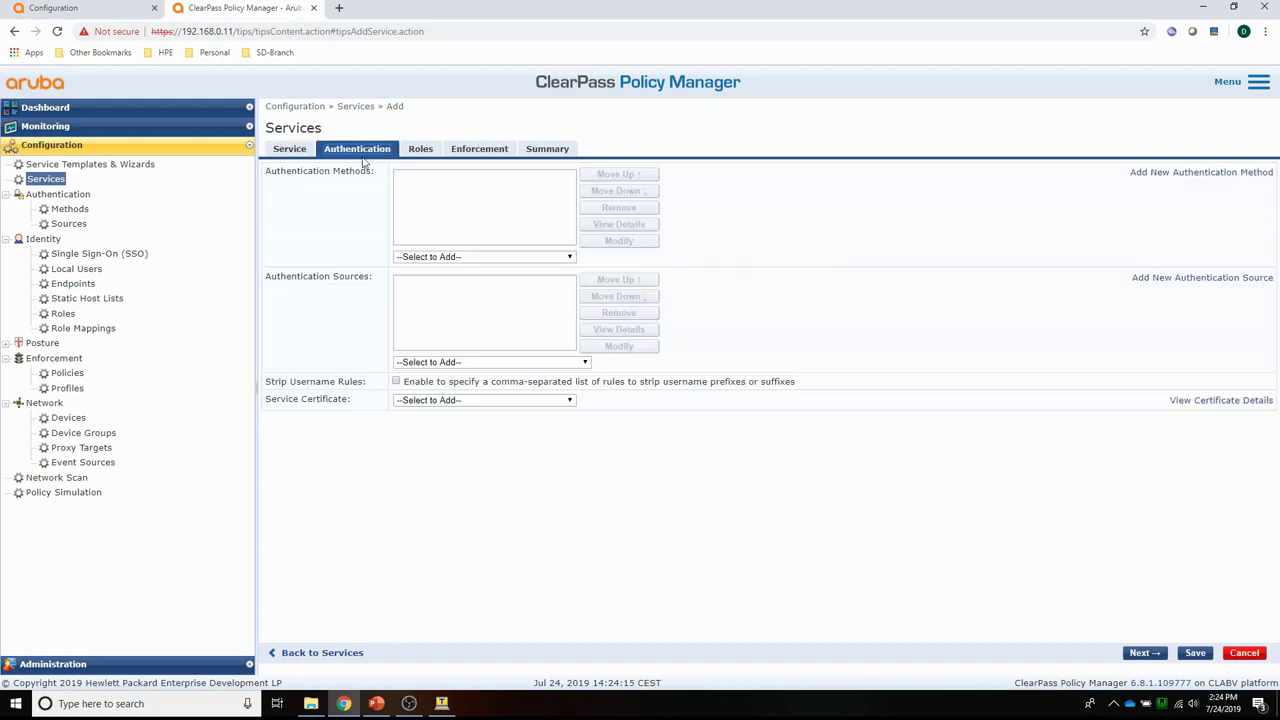
pyautogui.click(456, 257)
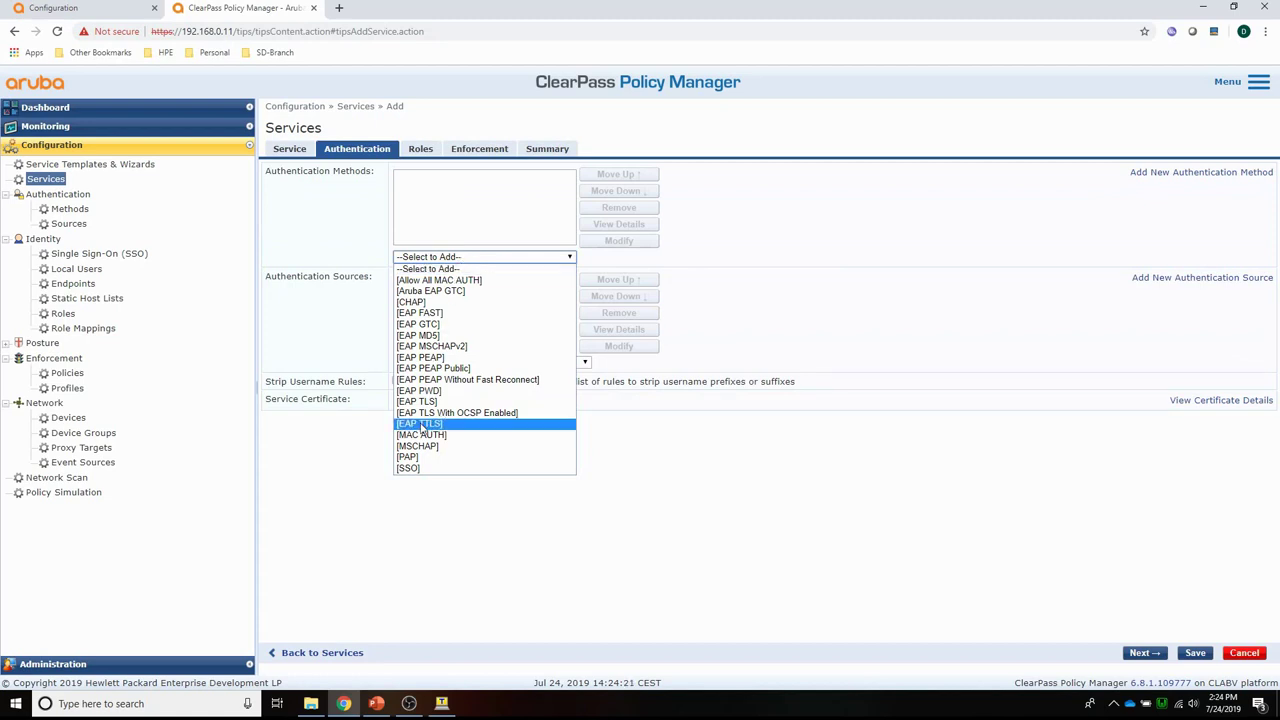
pyautogui.click(440, 434)
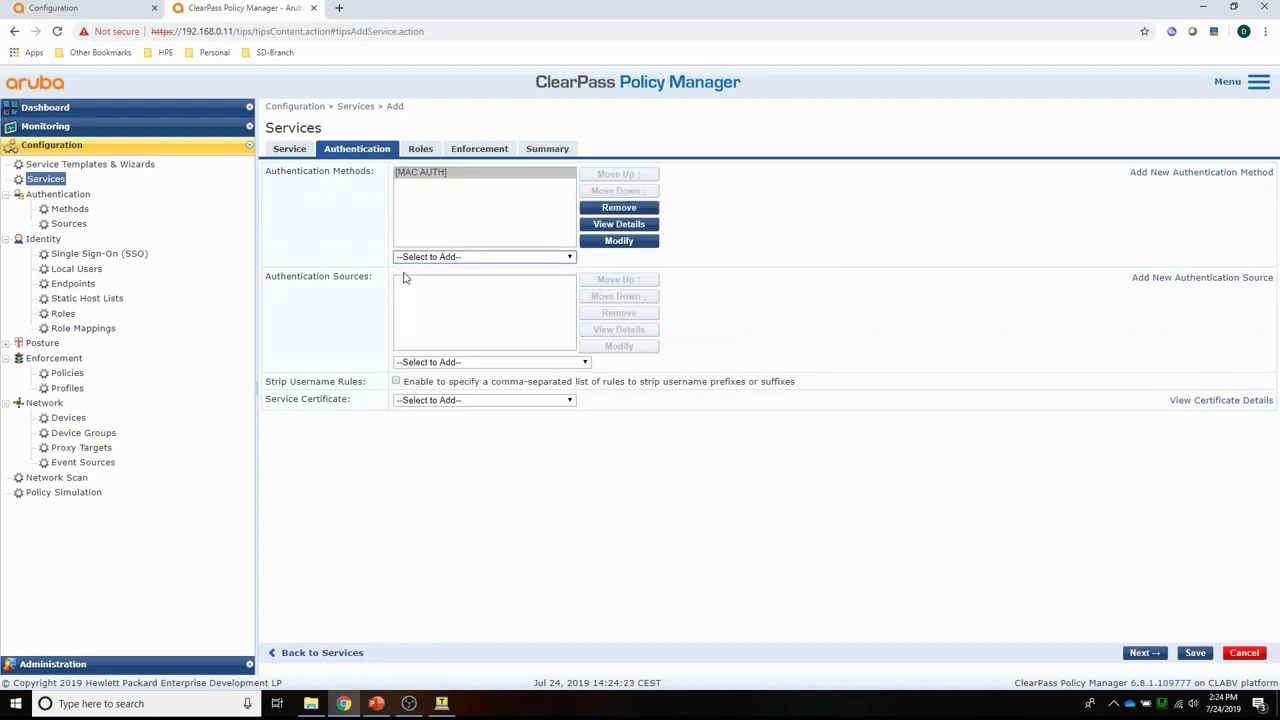
pyautogui.click(438, 363)
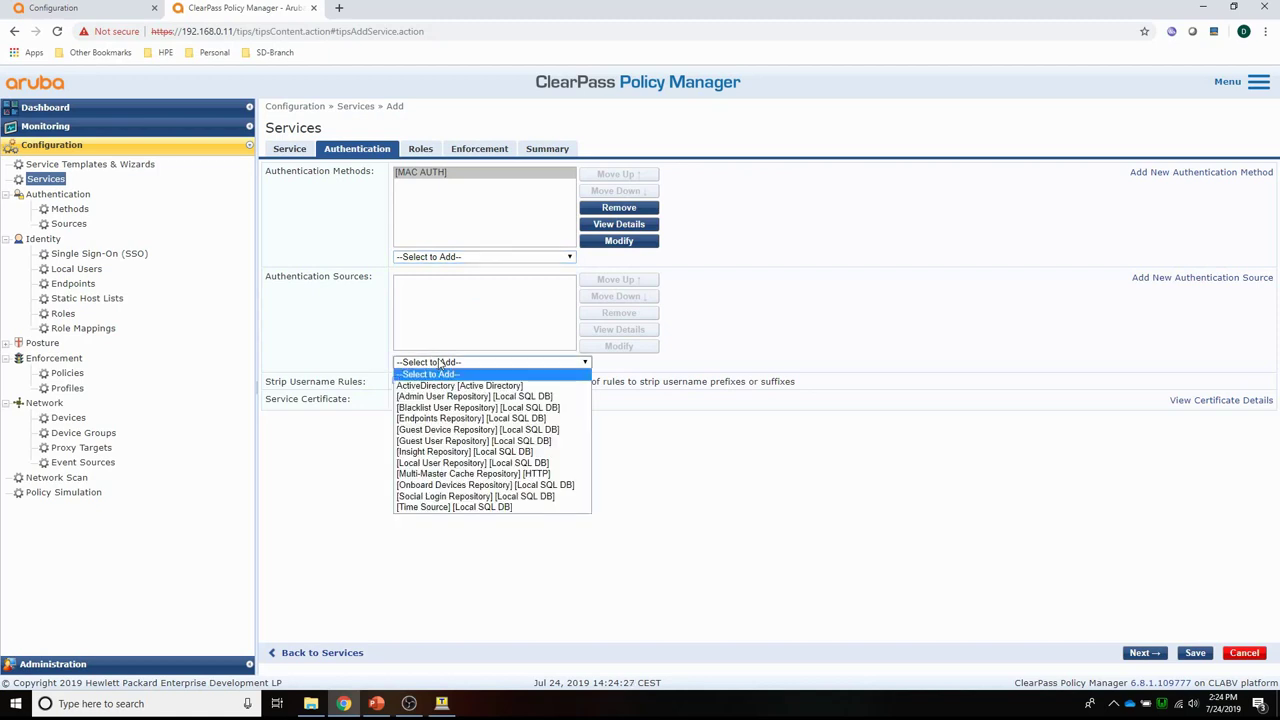
pyautogui.click(435, 463)
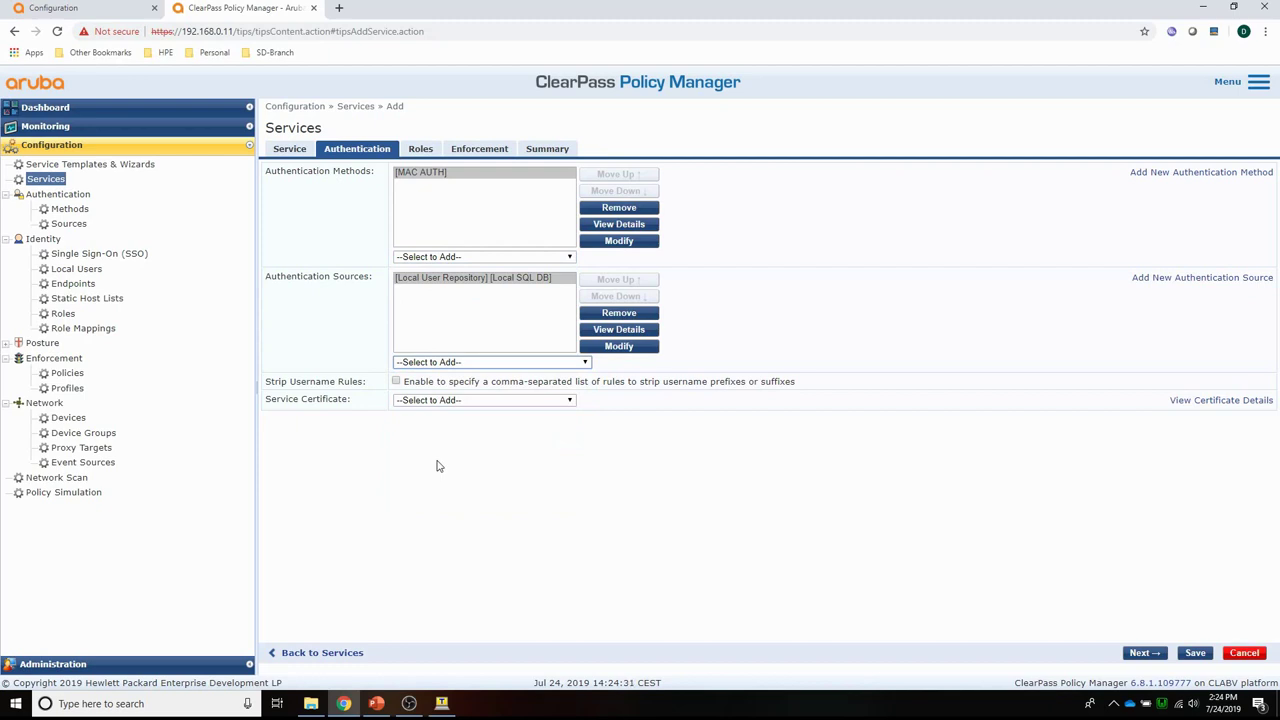
pyautogui.click(470, 154)
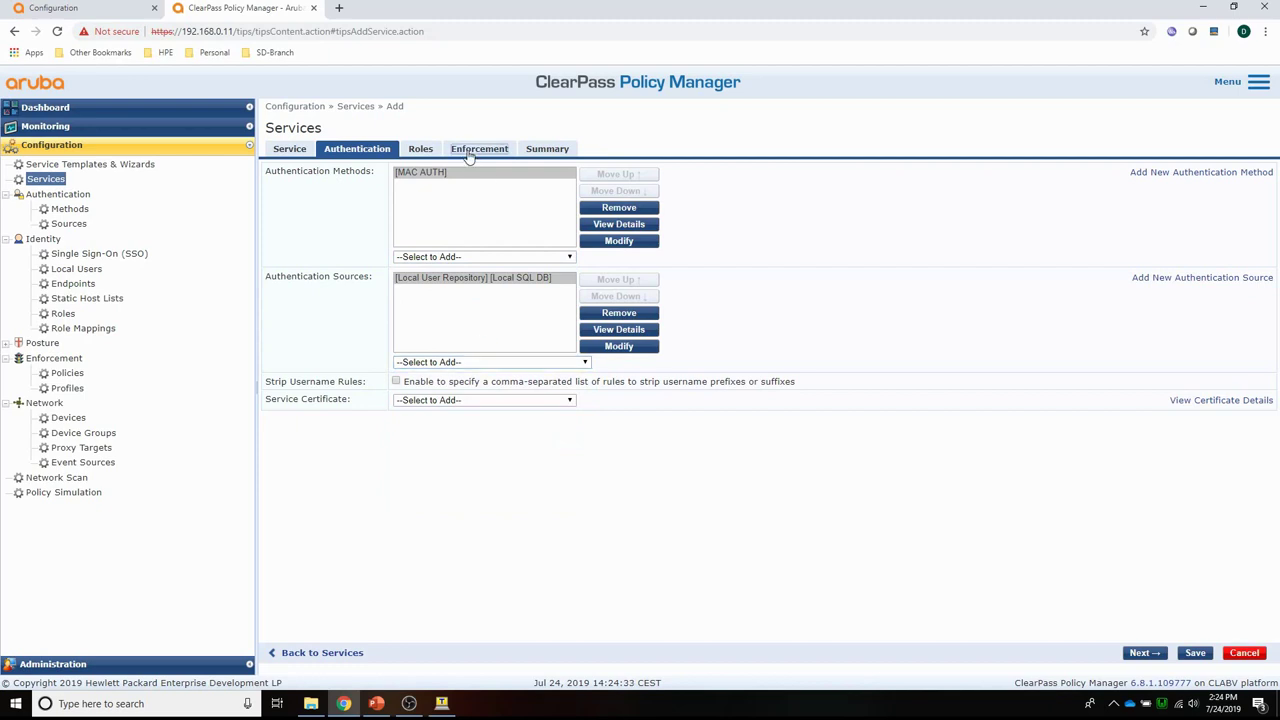
pyautogui.click(470, 192)
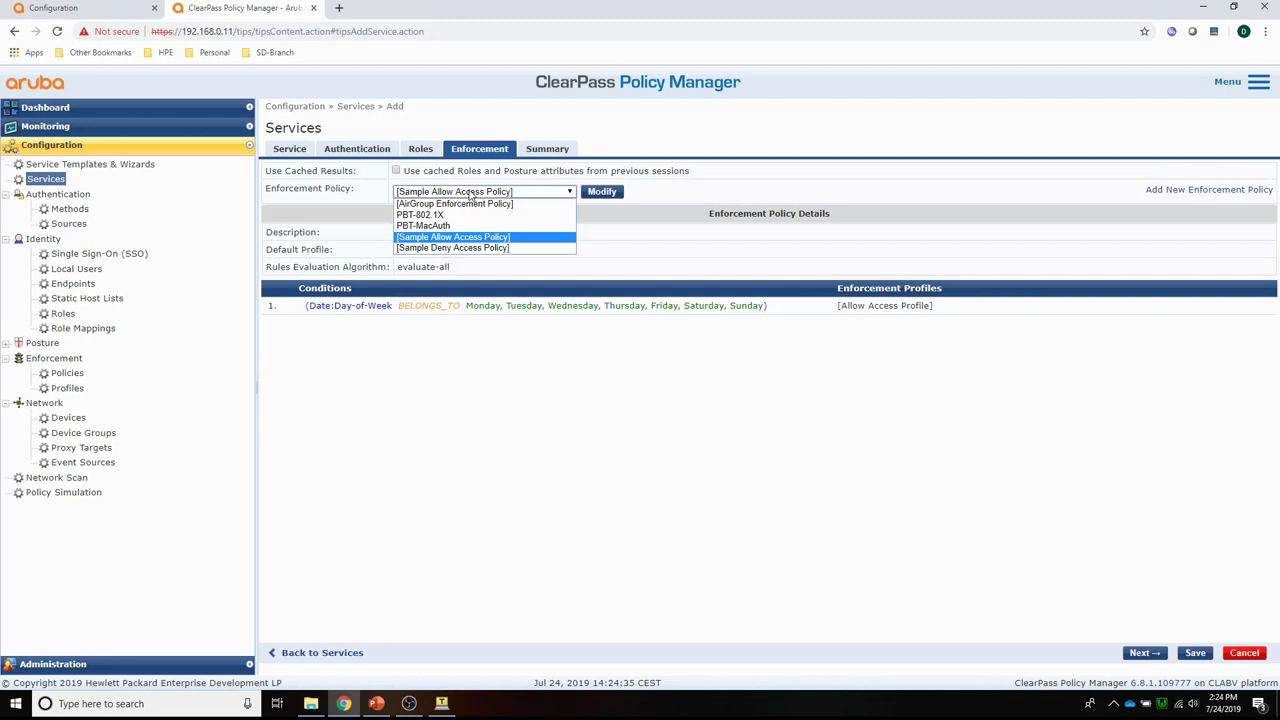
pyautogui.click(447, 227)
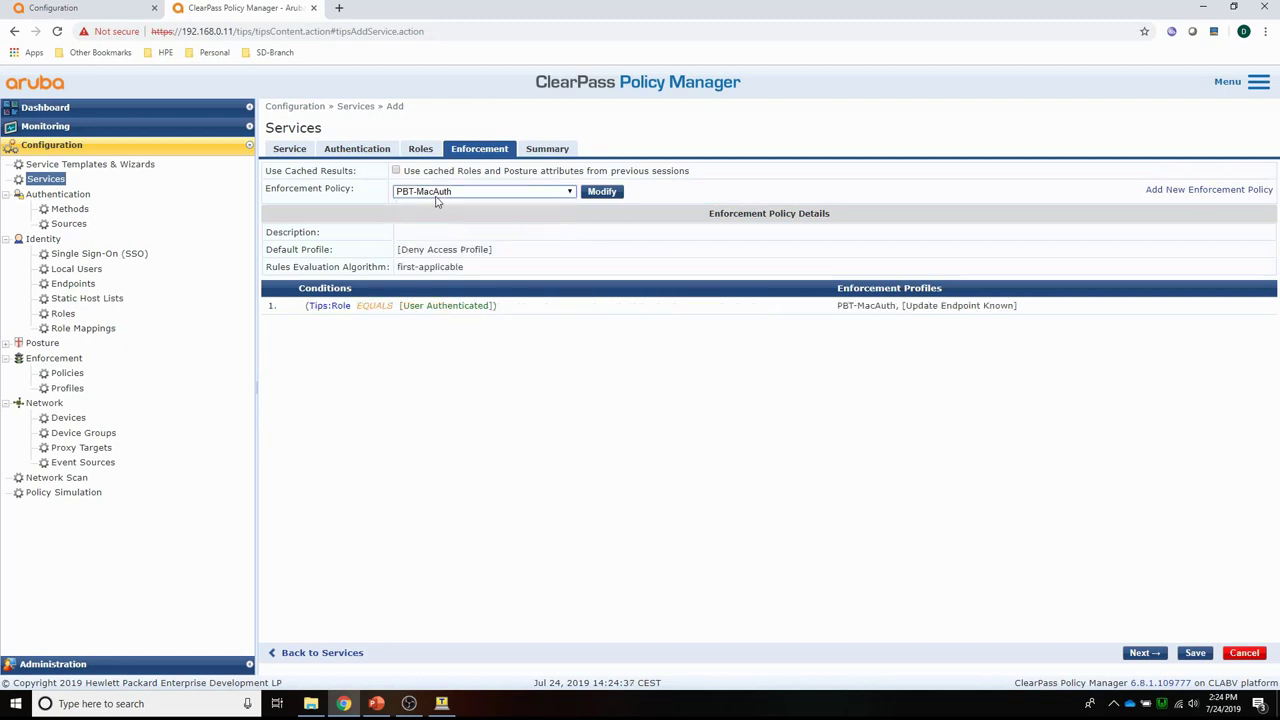
pyautogui.click(1195, 653)
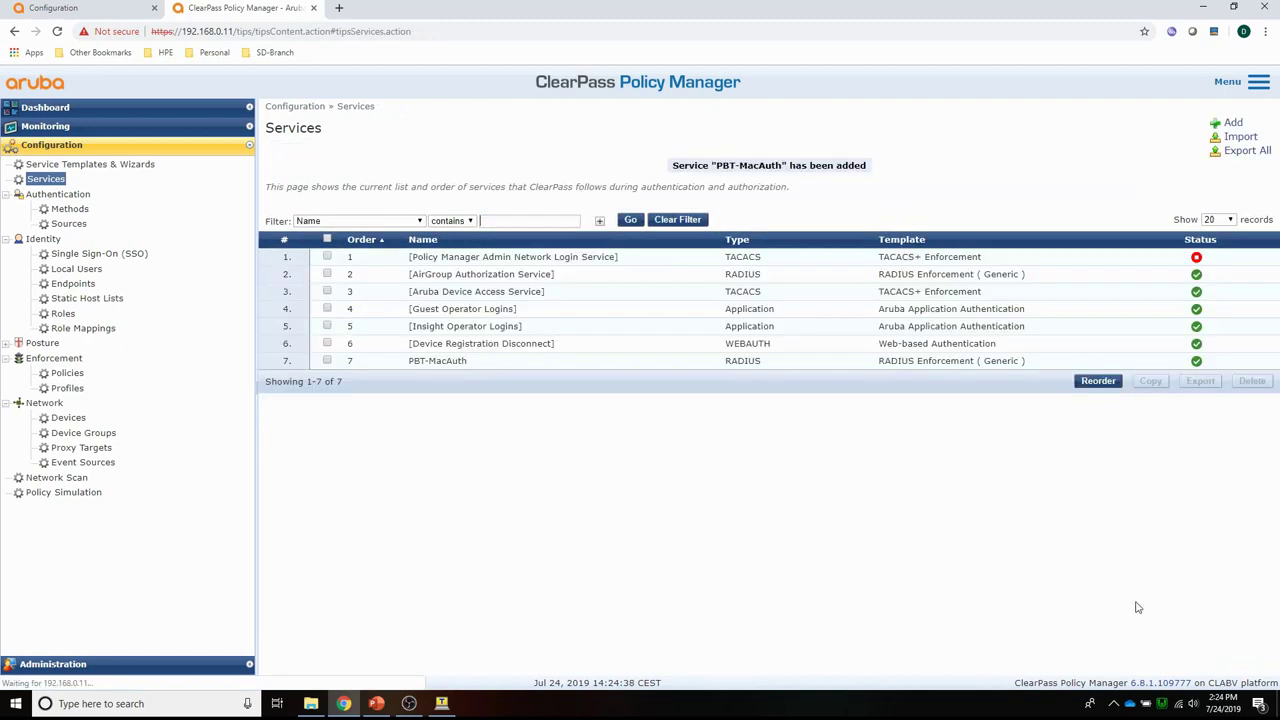
# Add another RADIUS Enforcement (Generic) service named PBT-802.1X.
pyautogui.click(1233, 123)
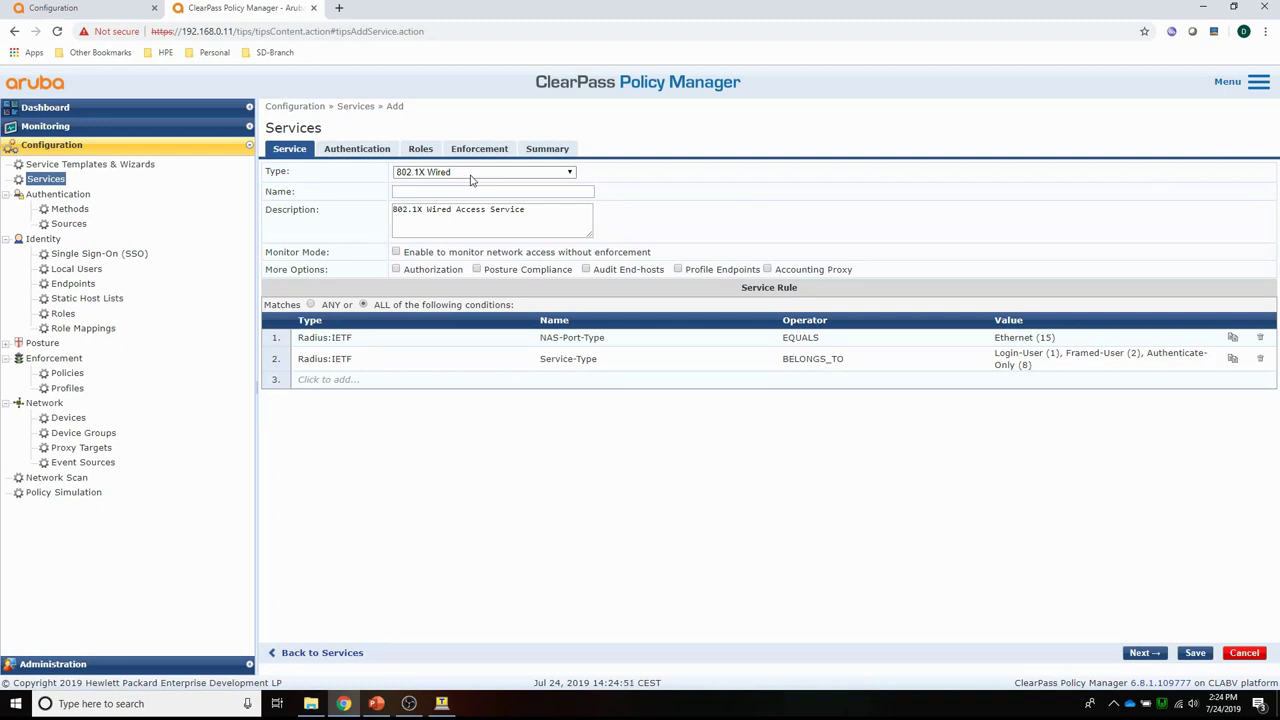
pyautogui.click(472, 174)
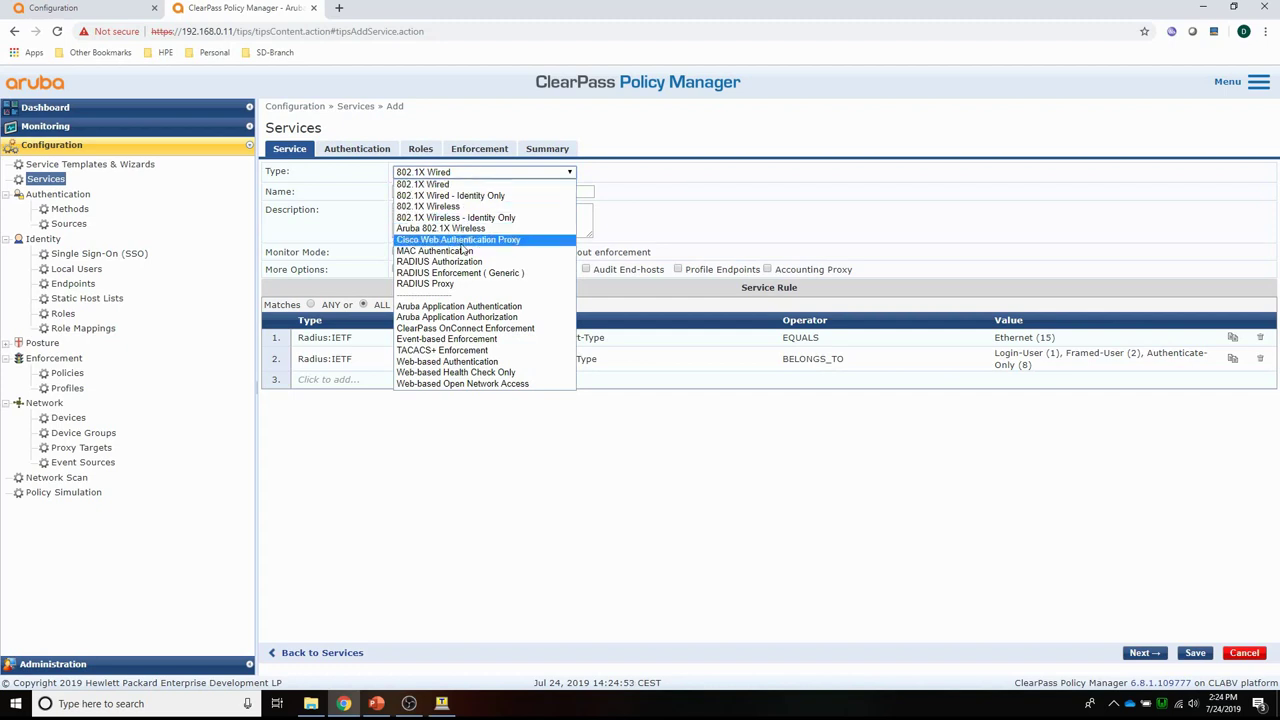
pyautogui.click(448, 272)
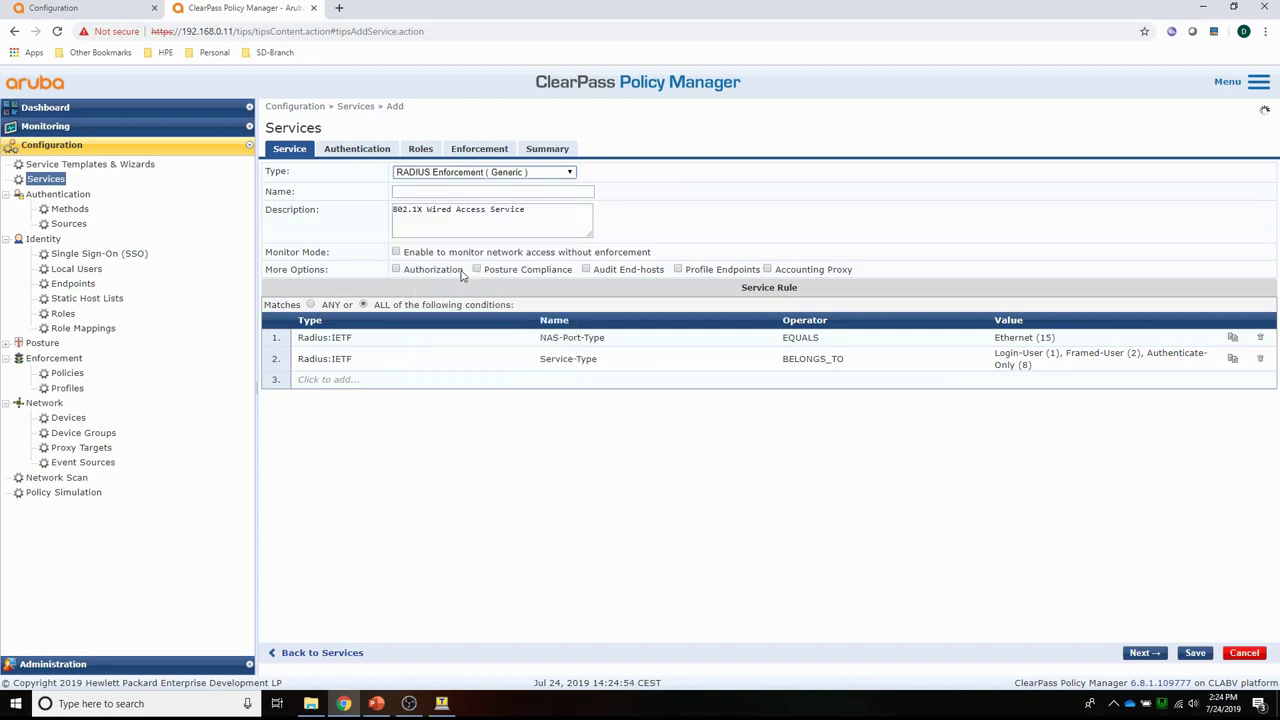
pyautogui.click(418, 194)
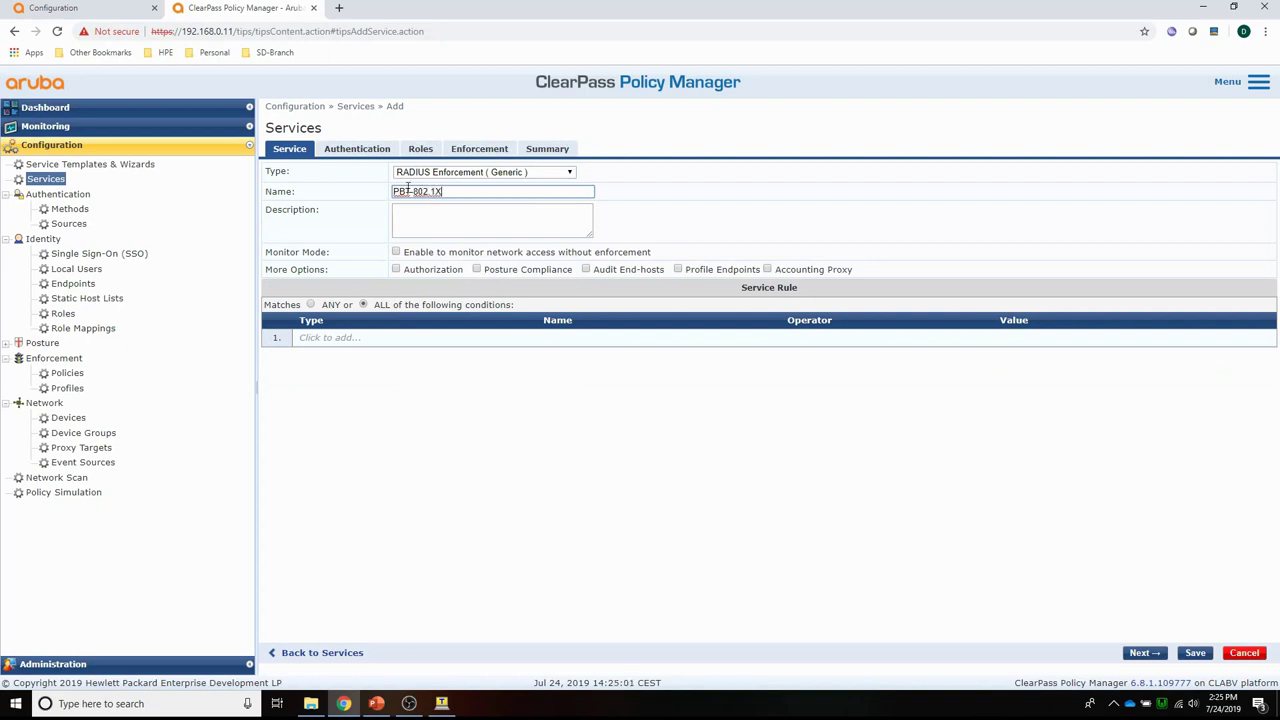
pyautogui.click(361, 150)
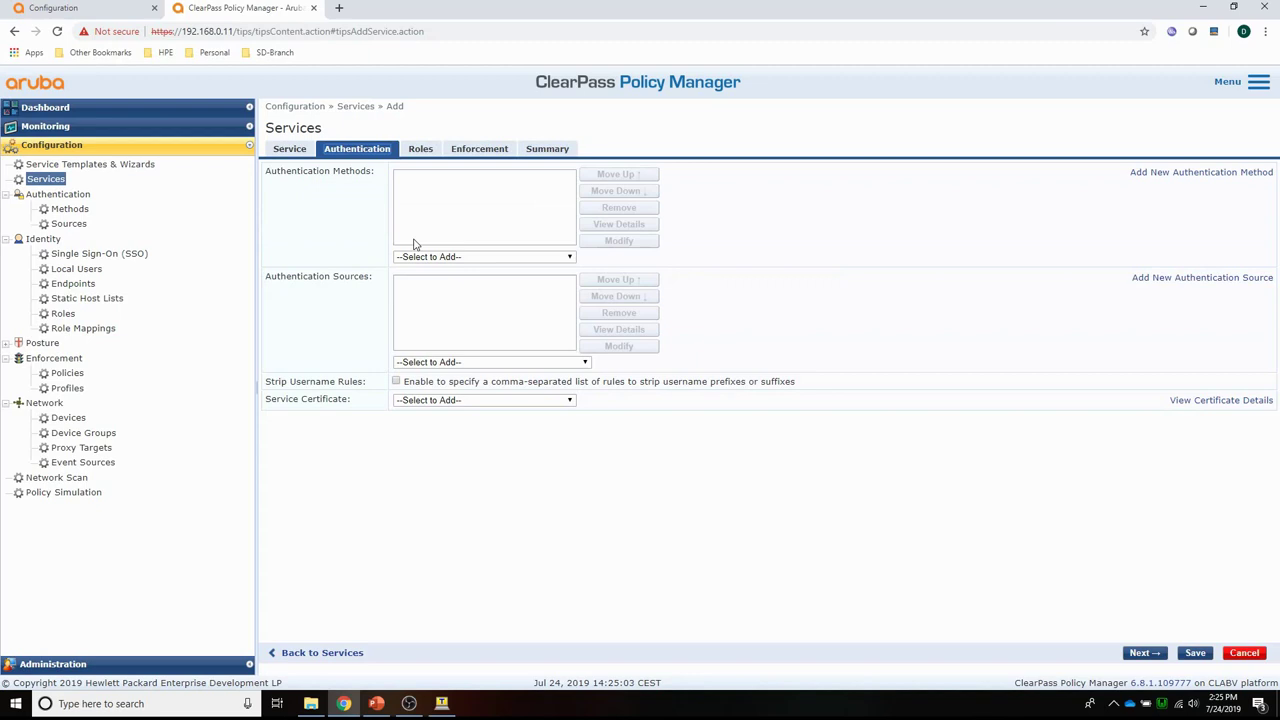
# Add EAP PEAP, EAP MSCHAPv2, EAP TLS and EAP TTLS as PBT-802.1X authentication methods.
pyautogui.click(442, 258)
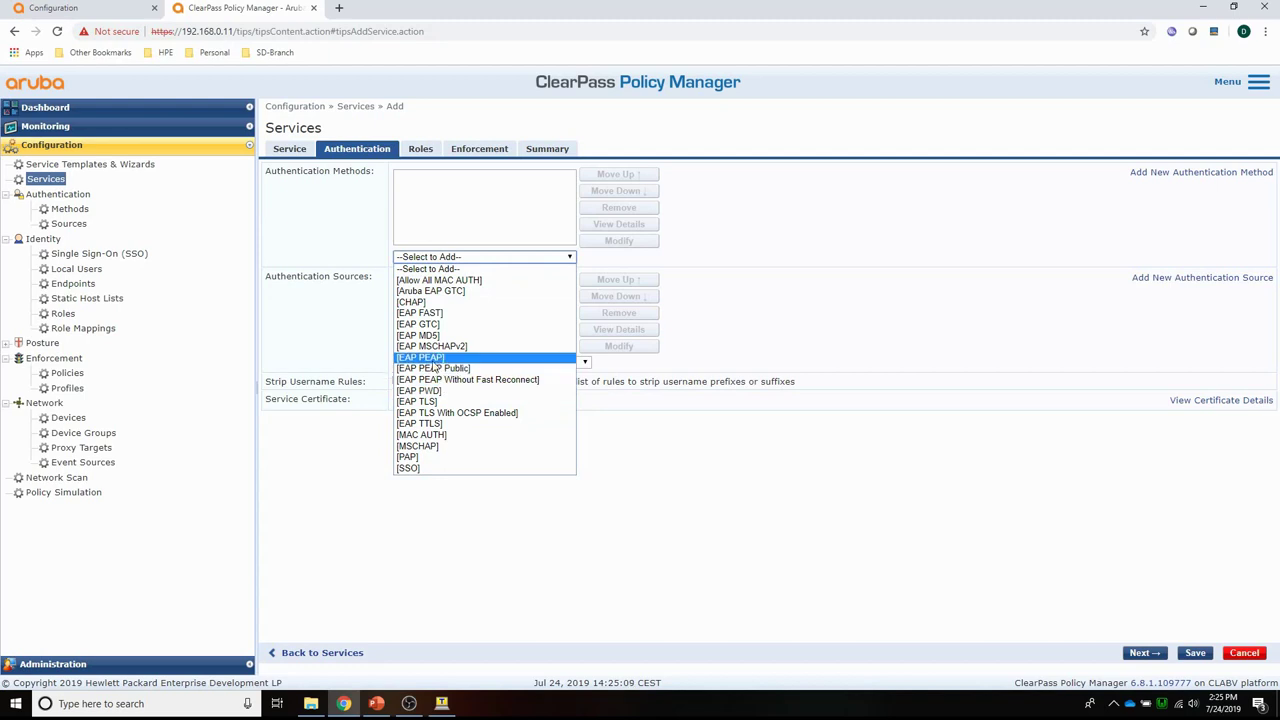
pyautogui.click(432, 358)
pyautogui.click(430, 258)
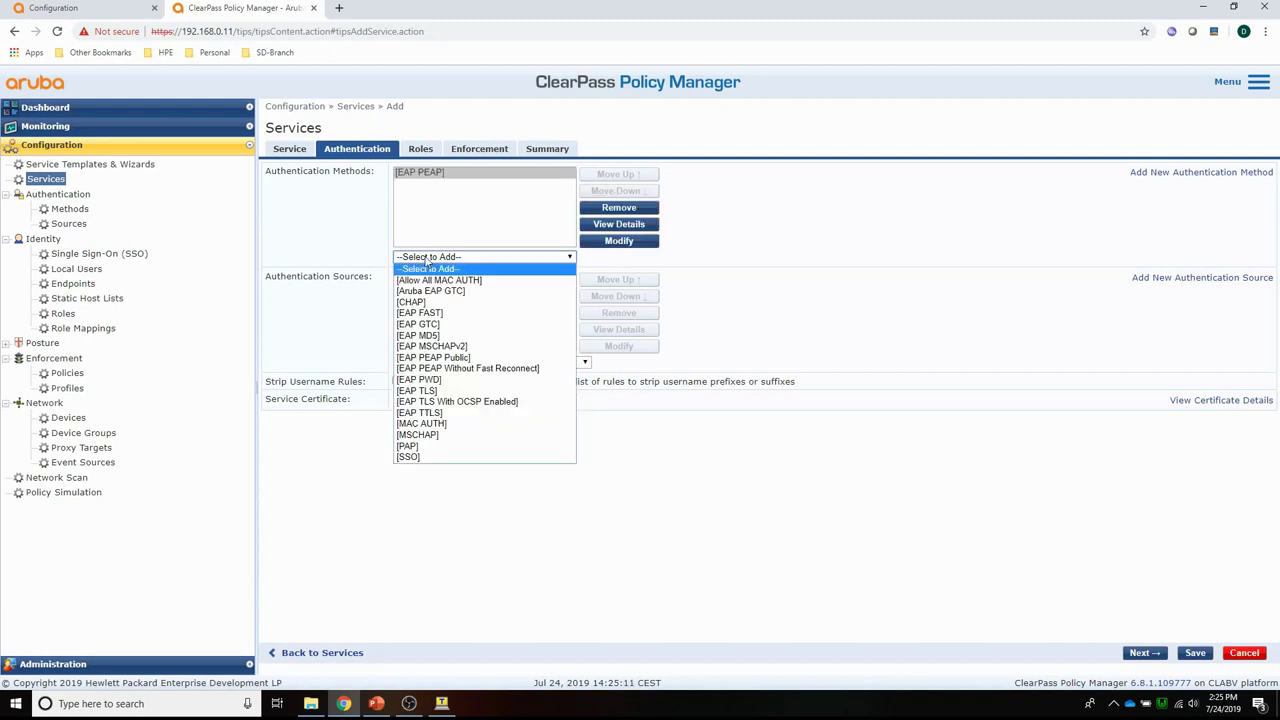
pyautogui.click(431, 346)
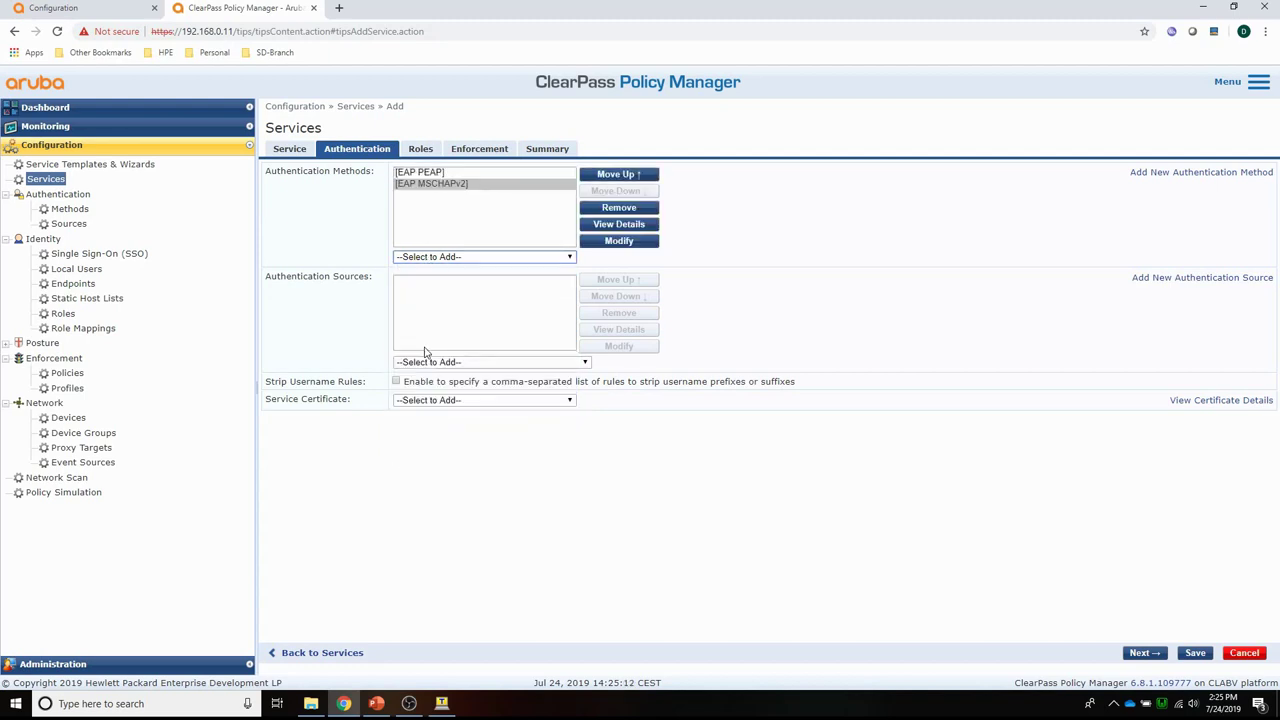
pyautogui.click(422, 258)
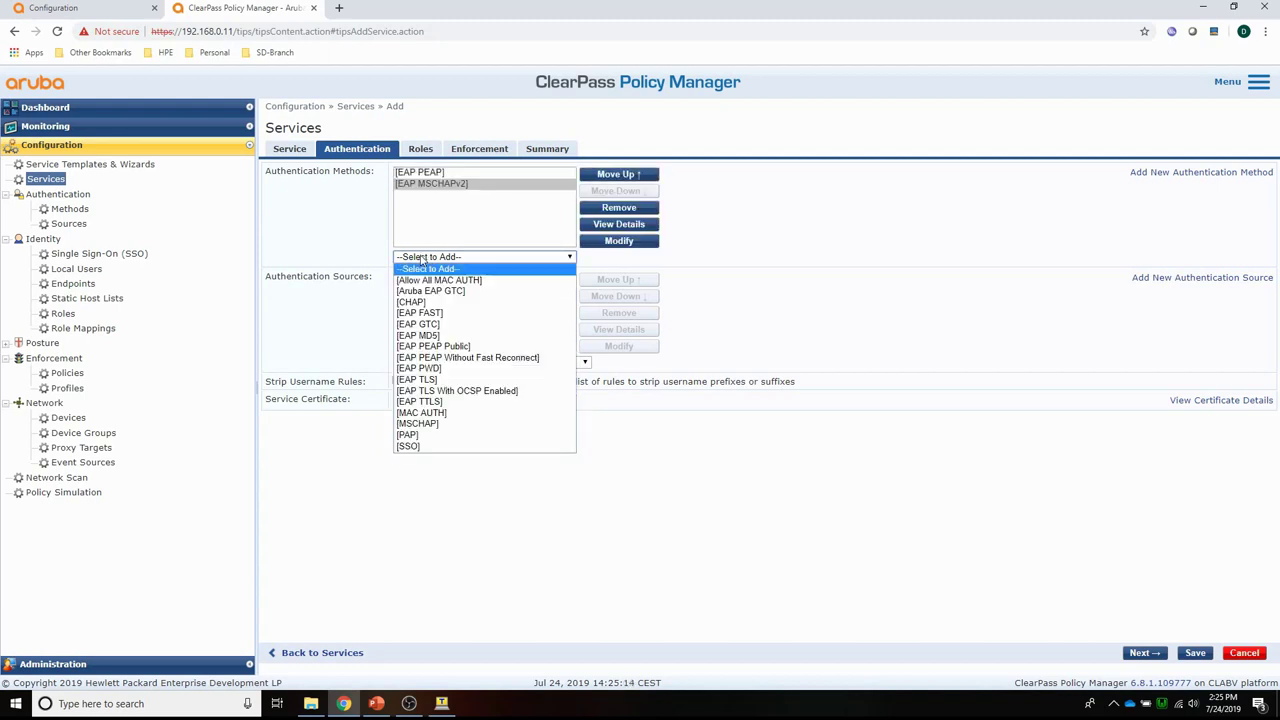
pyautogui.click(419, 382)
pyautogui.click(414, 260)
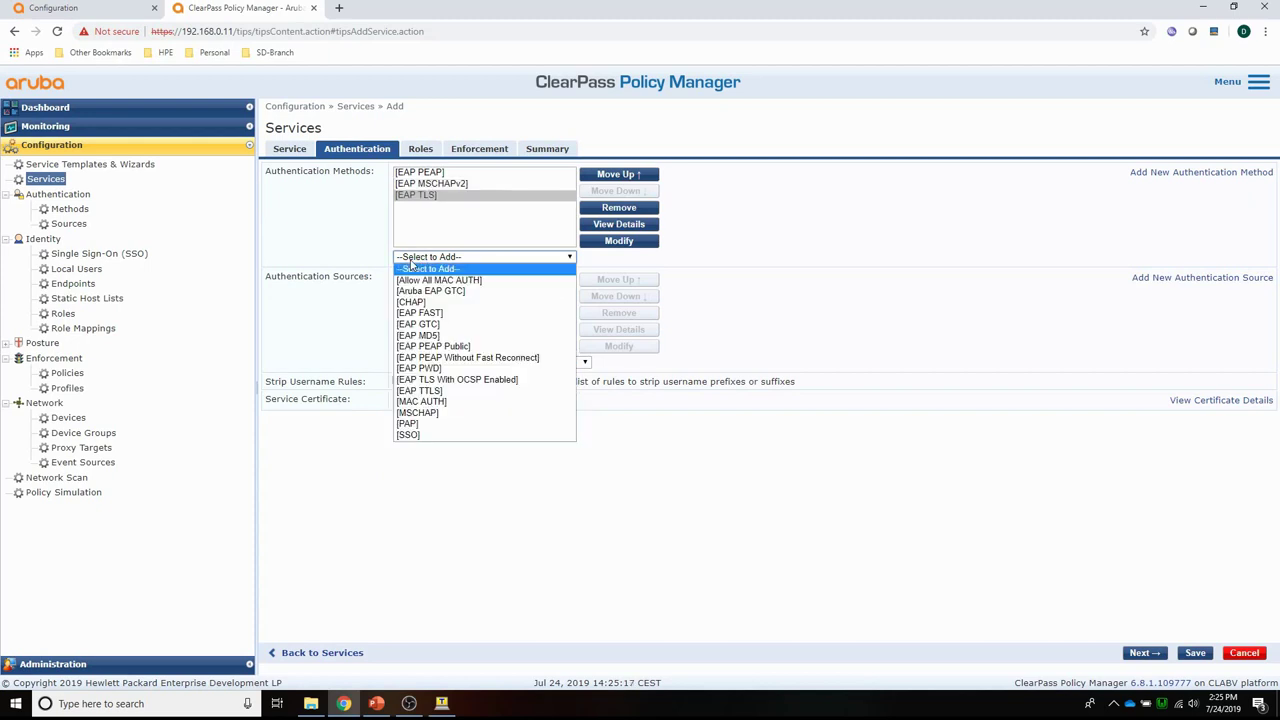
pyautogui.click(424, 391)
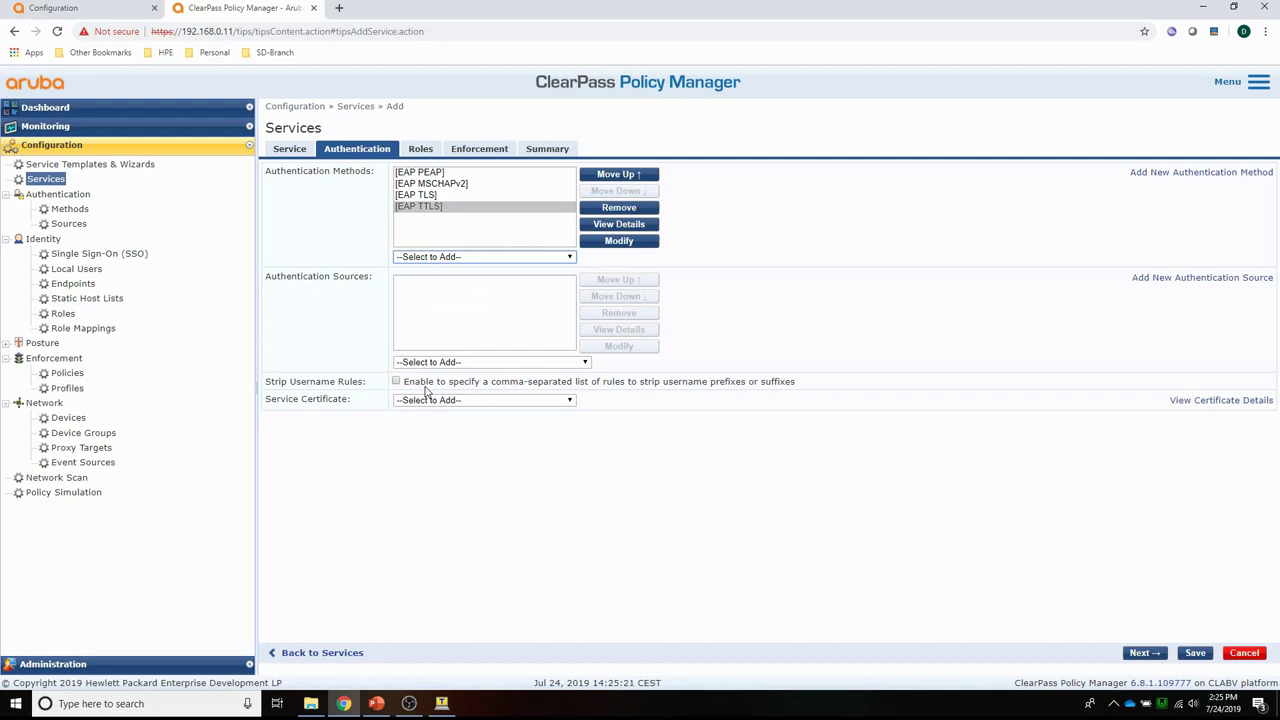
# Add Local User Repository as the authentication source, then bring up the enforcement policy list.
pyautogui.click(441, 362)
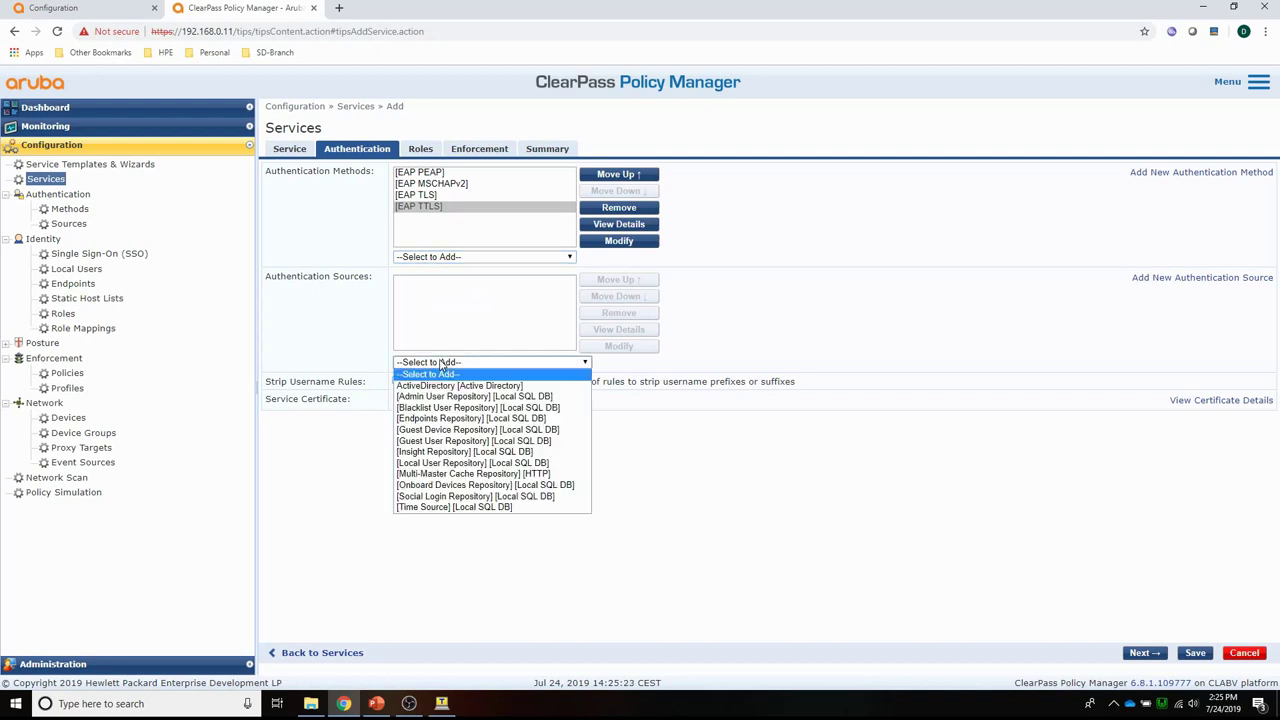
pyautogui.click(432, 463)
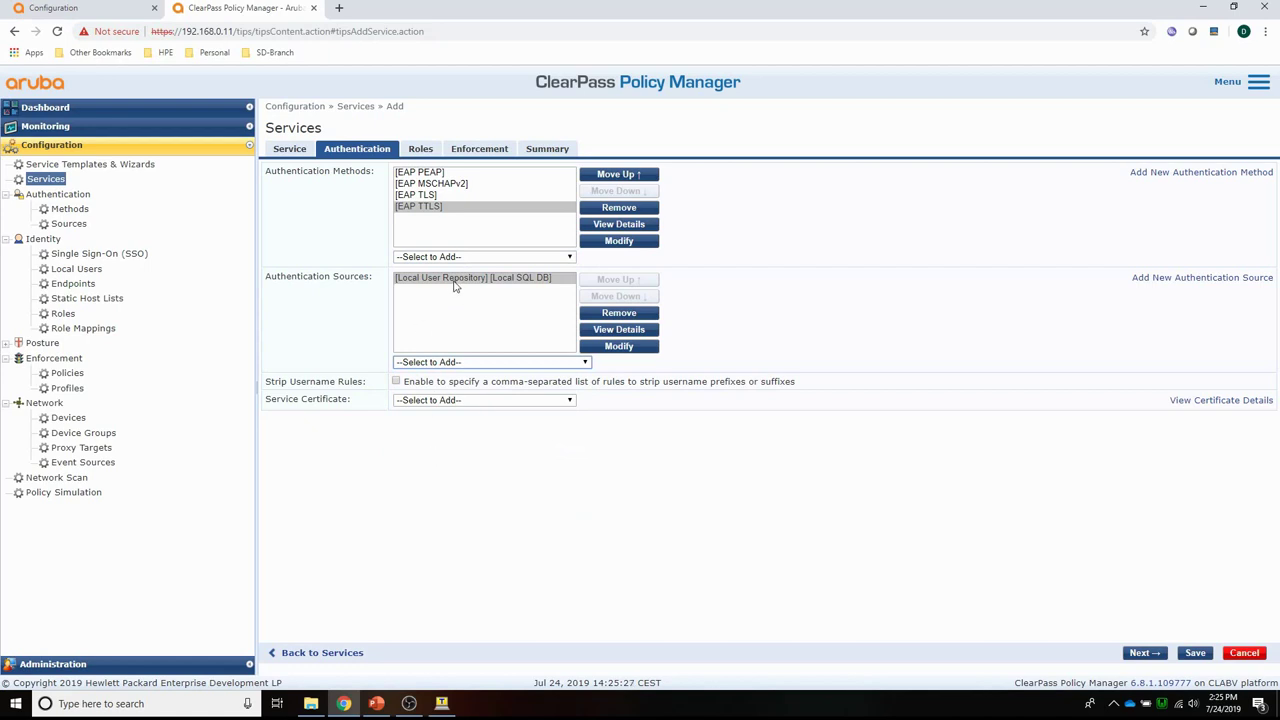
pyautogui.click(468, 152)
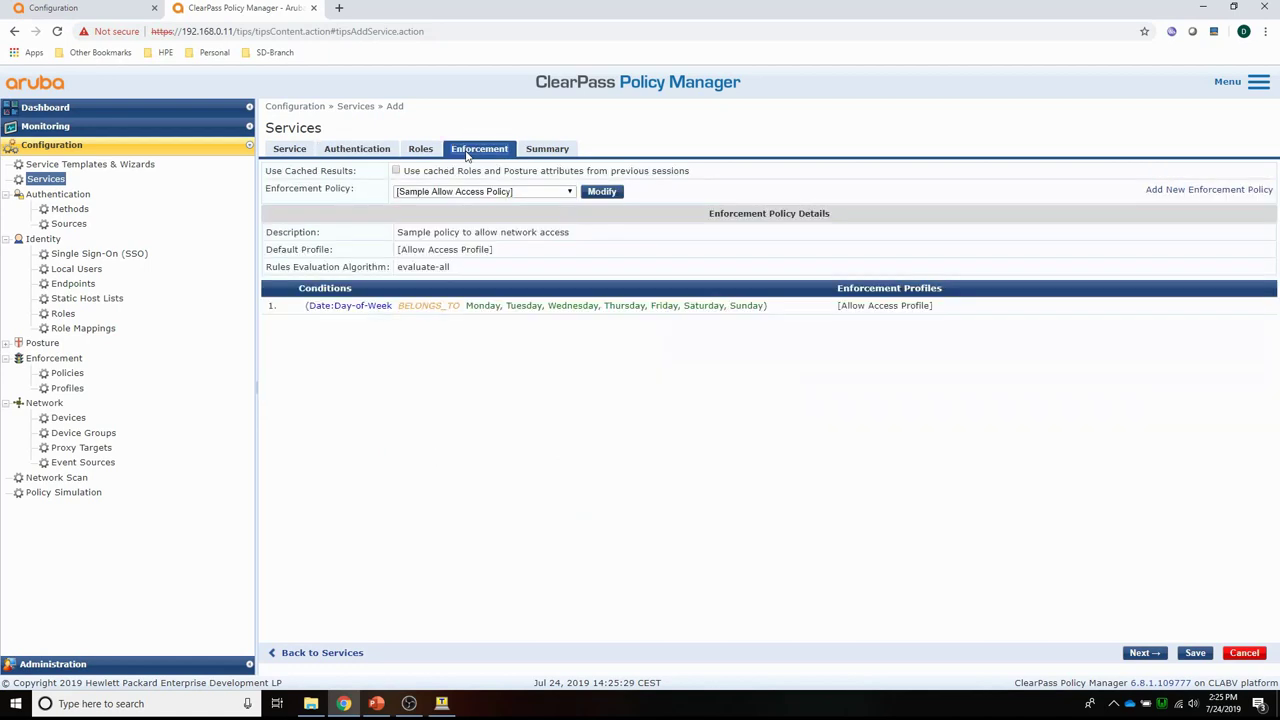
pyautogui.click(480, 191)
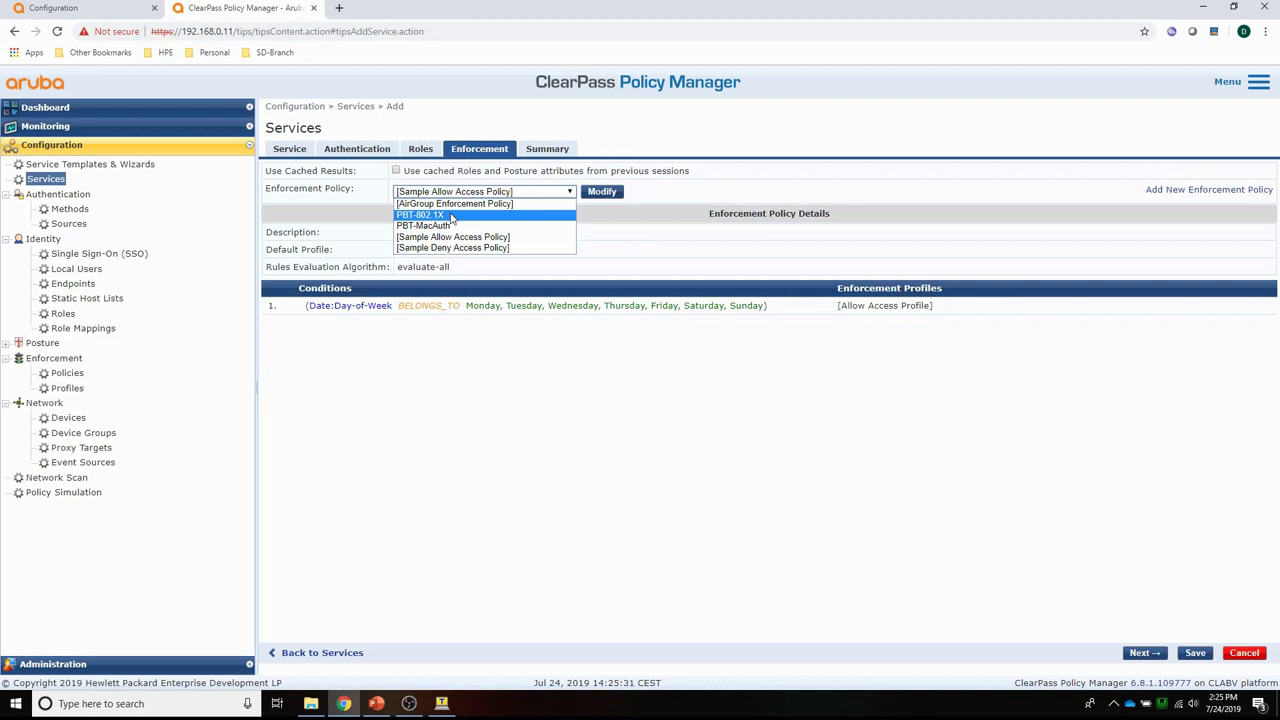
# Apply the PBT-802.1X enforcement policy and save the PBT-802.1X service.
pyautogui.click(452, 216)
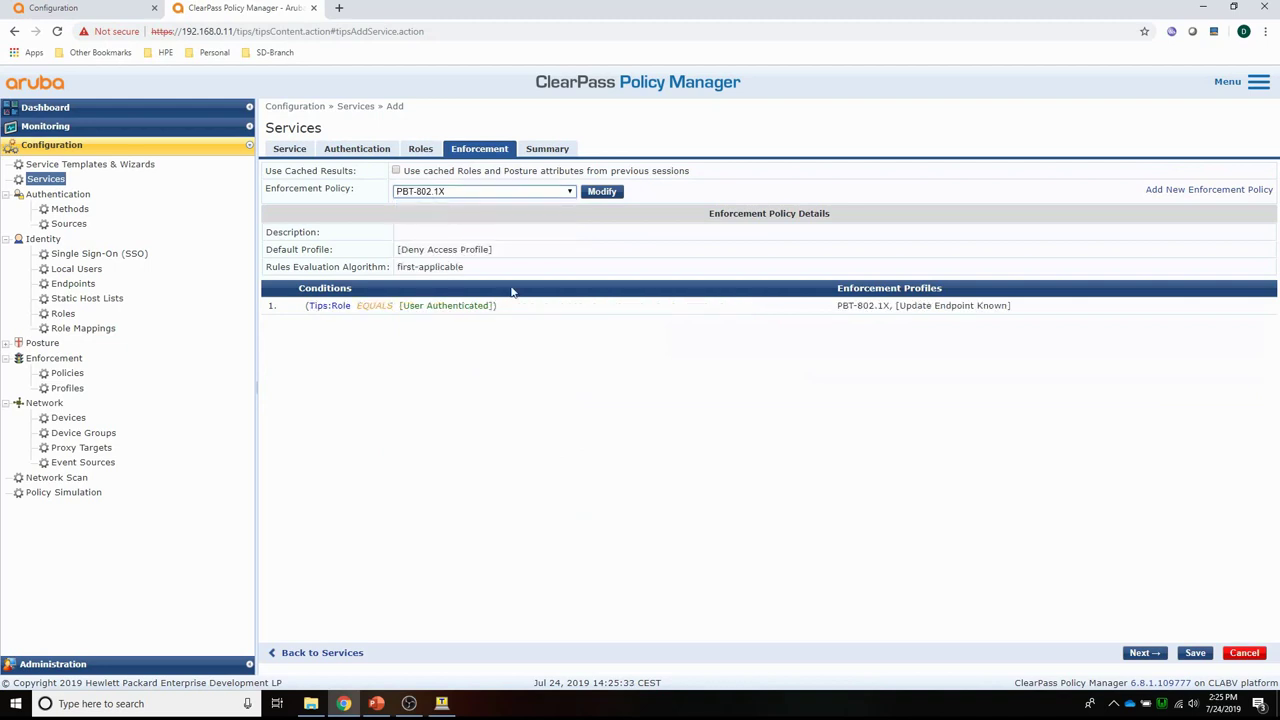
pyautogui.click(1196, 653)
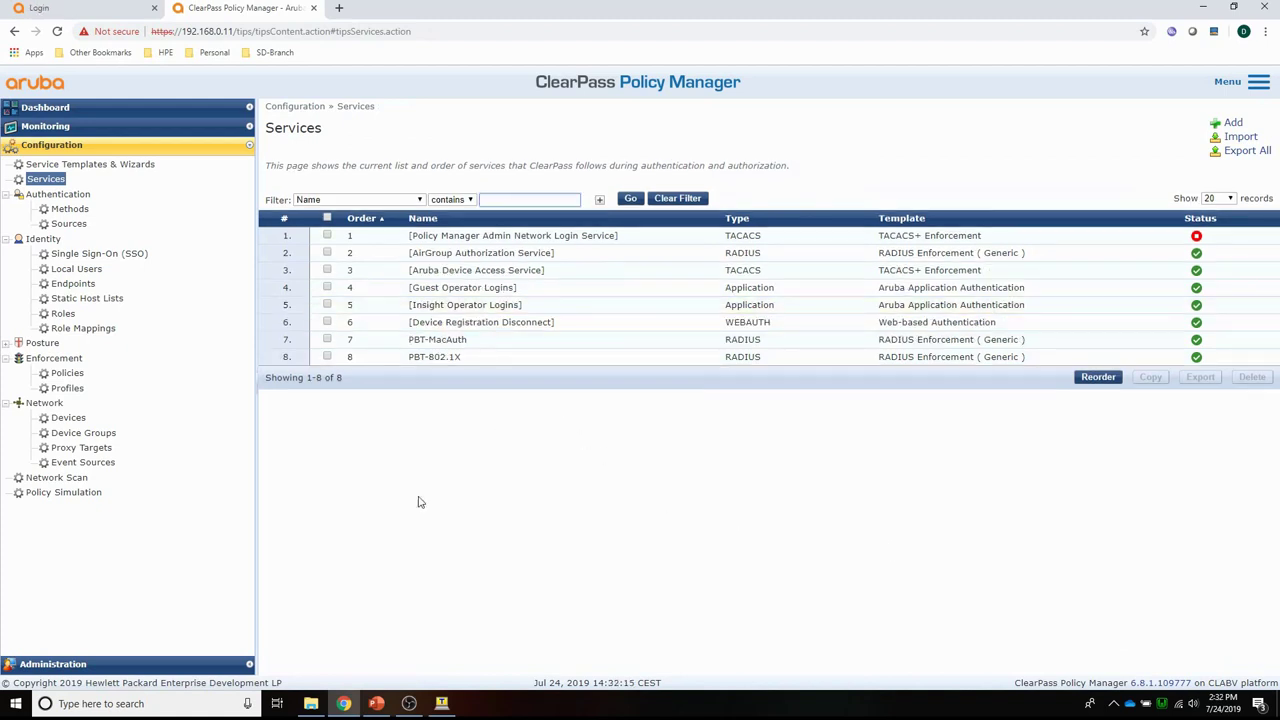
# Open the newest rejected PBT-MacAuth request in Access Tracker and review its alerts.
pyautogui.click(45, 127)
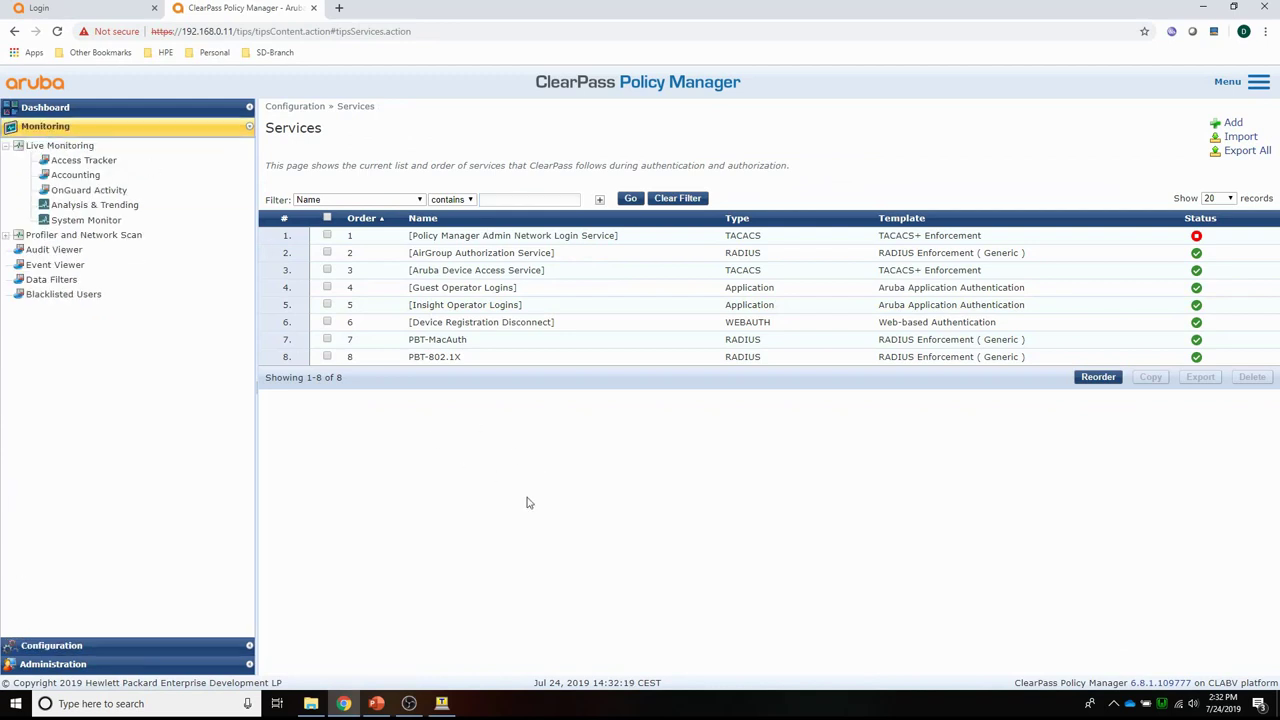
pyautogui.click(63, 163)
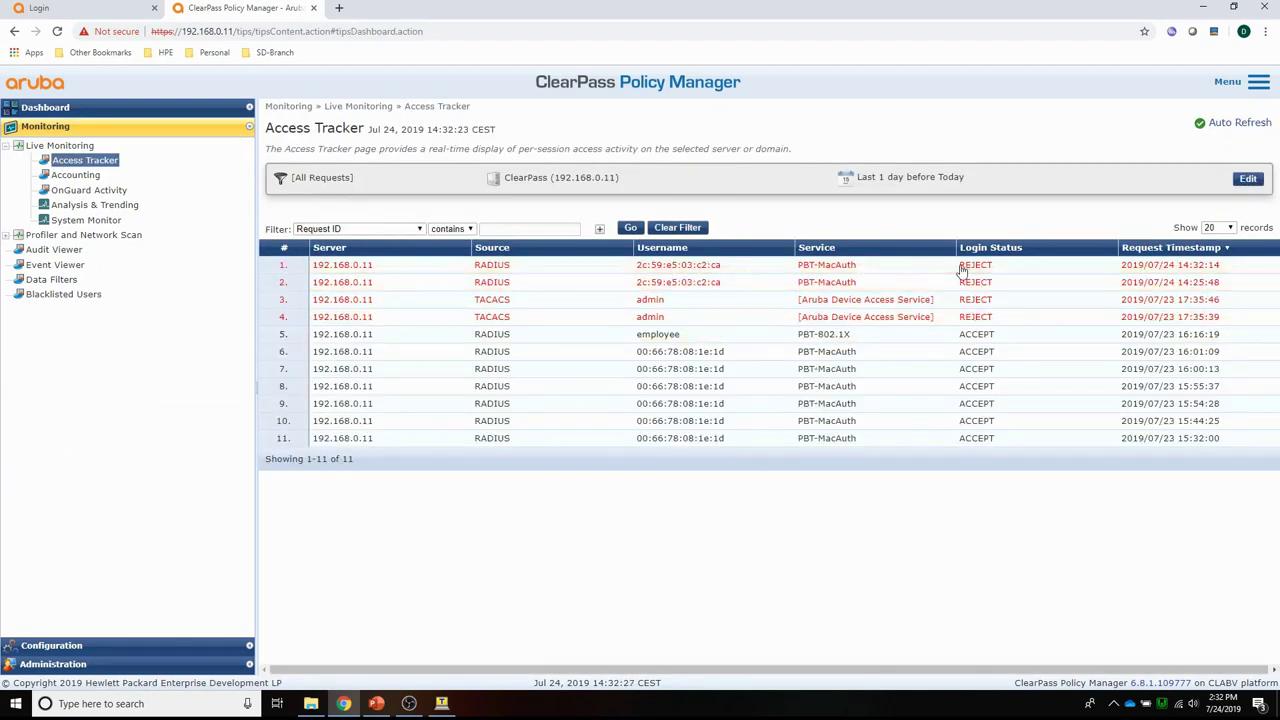
pyautogui.click(330, 270)
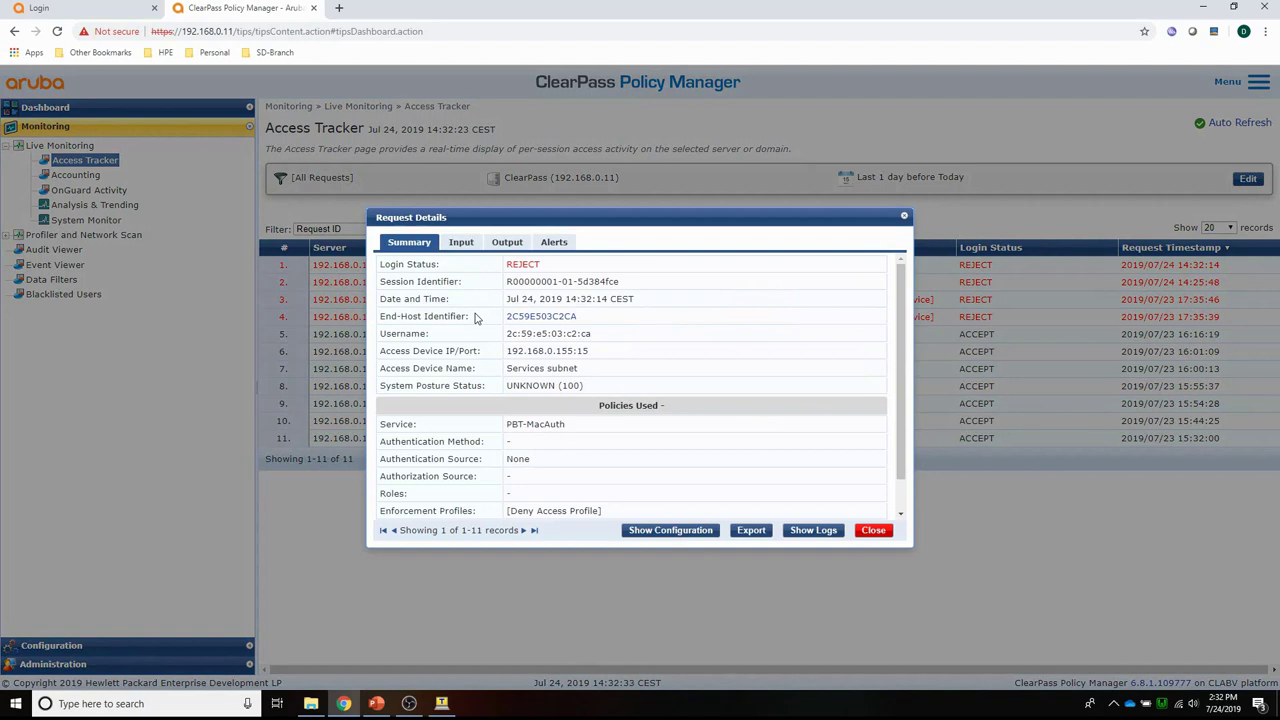
pyautogui.scroll(-1, 487, 352)
pyautogui.scroll(1, 487, 352)
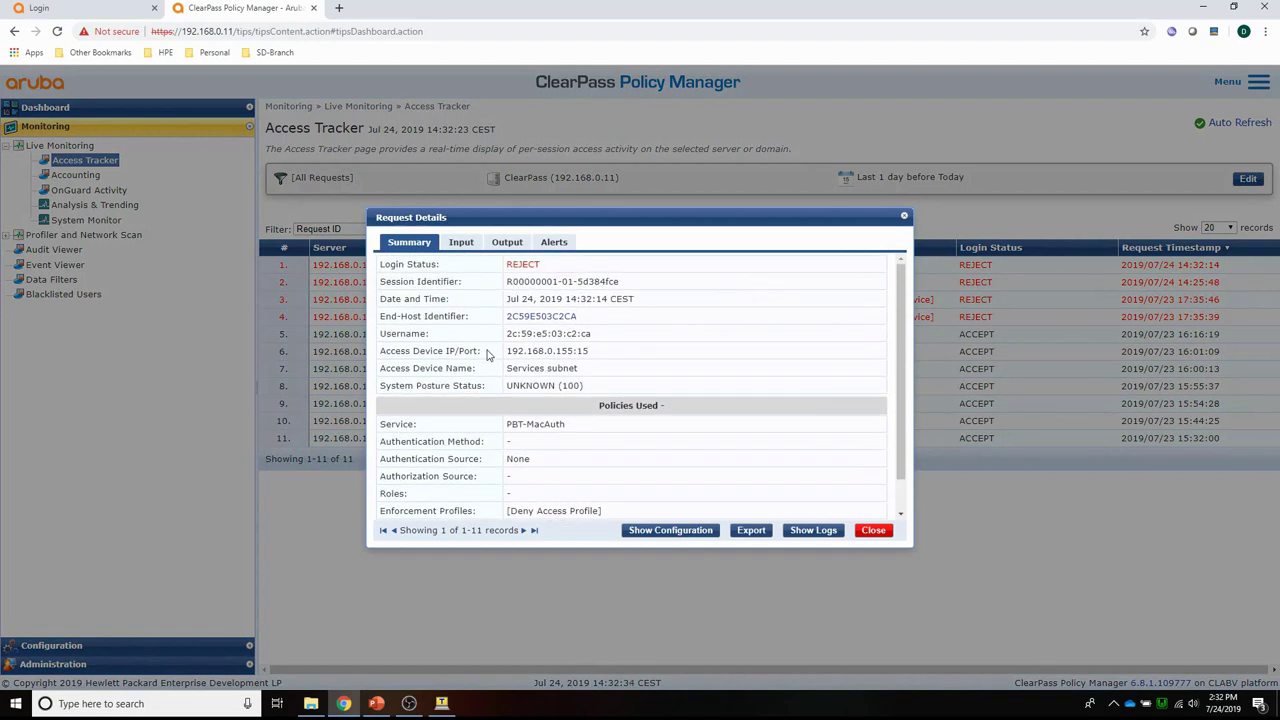
pyautogui.click(552, 244)
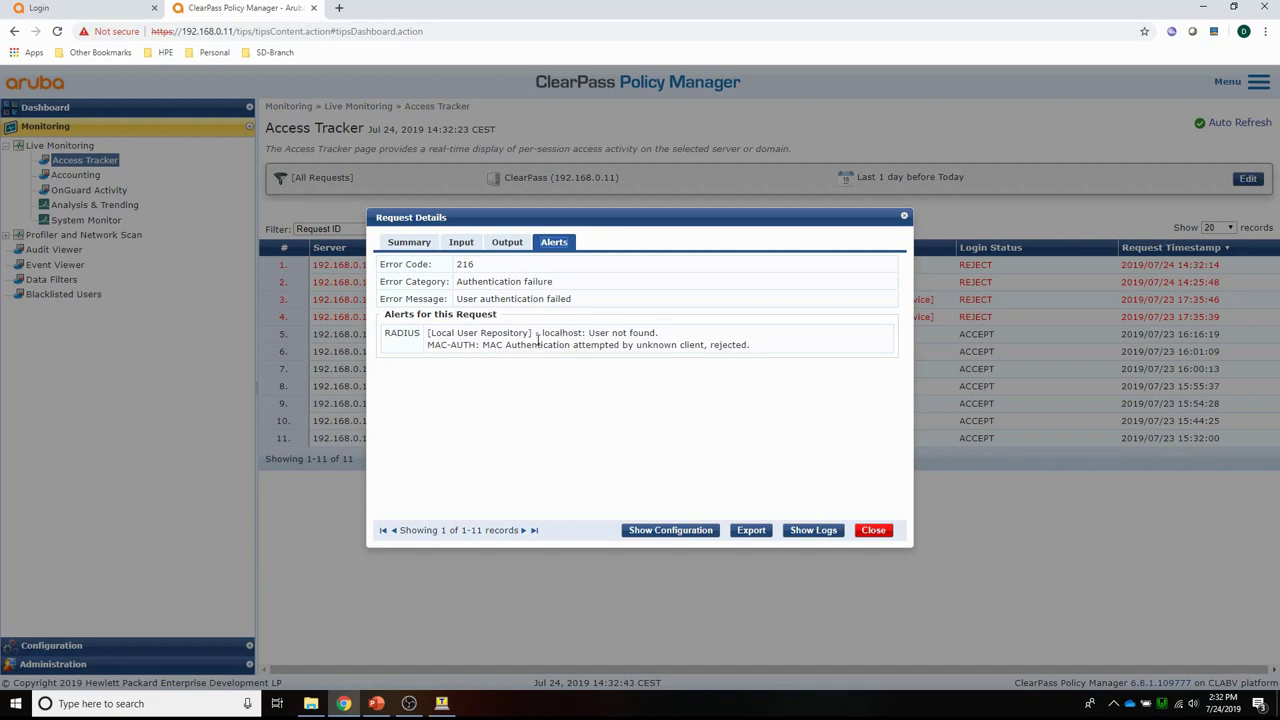
pyautogui.click(412, 244)
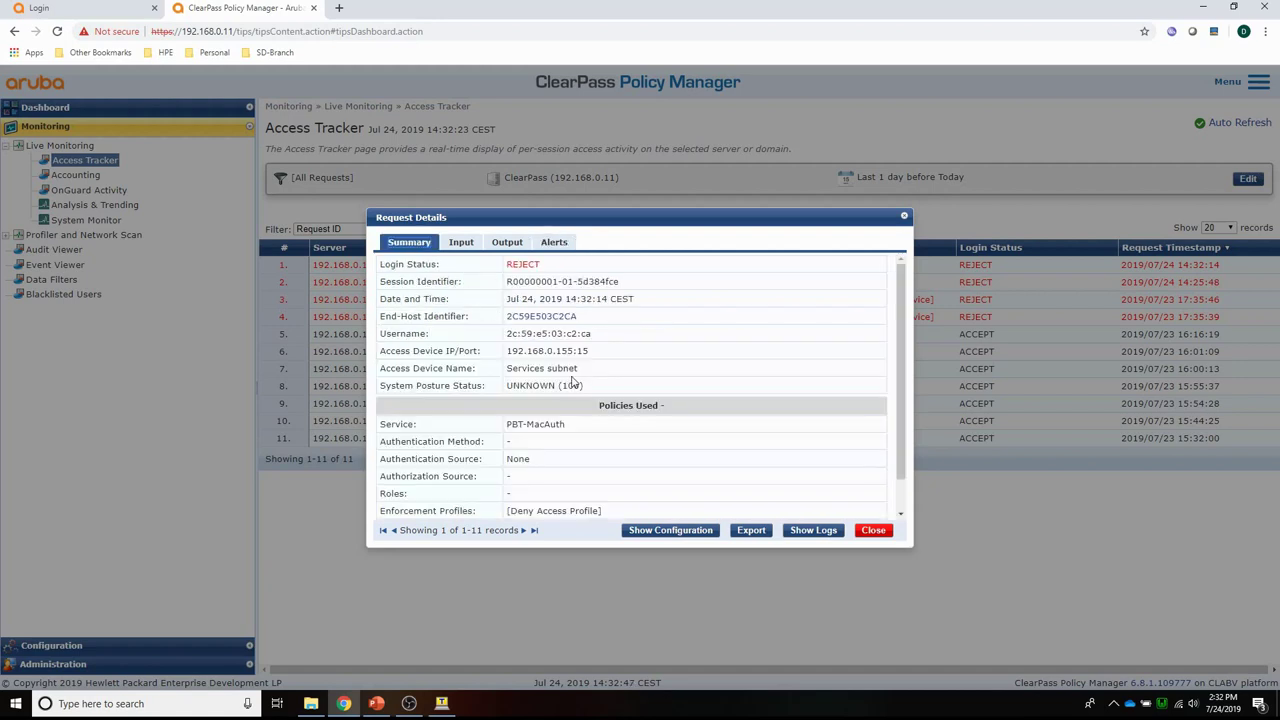
# Copy the rejected client's MAC address username from the summary and close the details.
pyautogui.moveTo(592, 338); pyautogui.dragTo(513, 334)
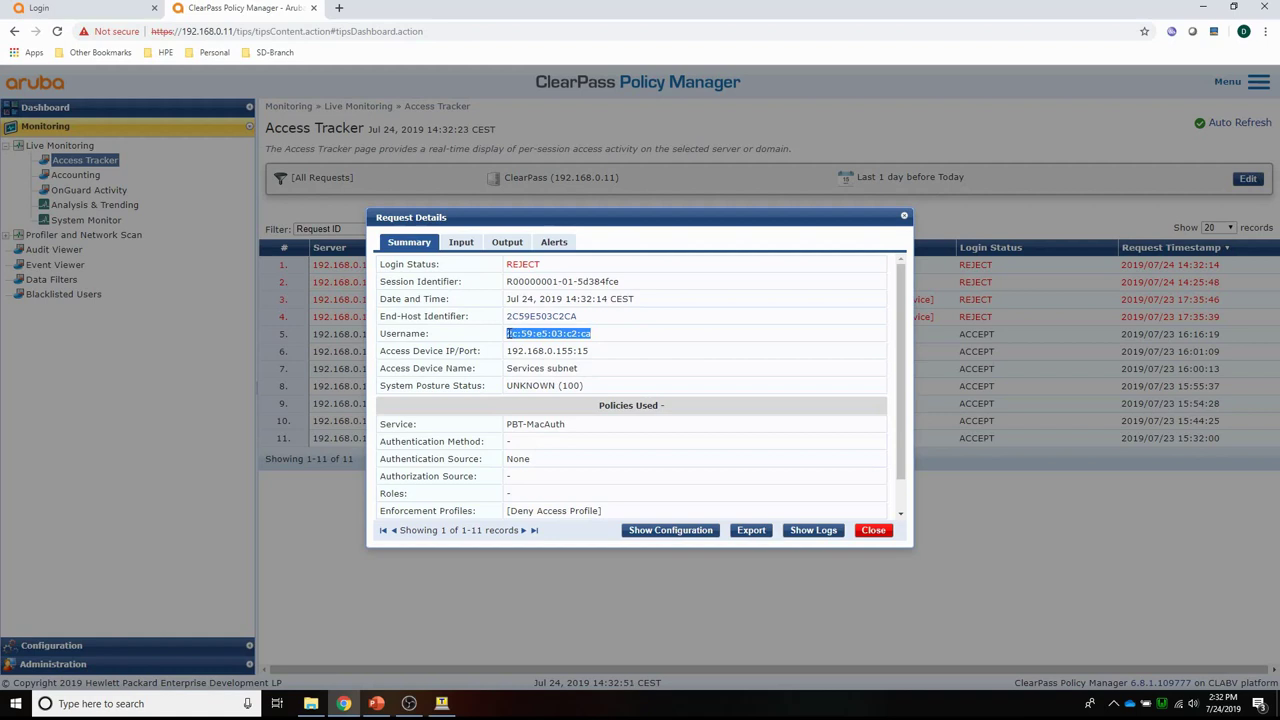
pyautogui.rightClick(586, 334)
pyautogui.click(609, 343)
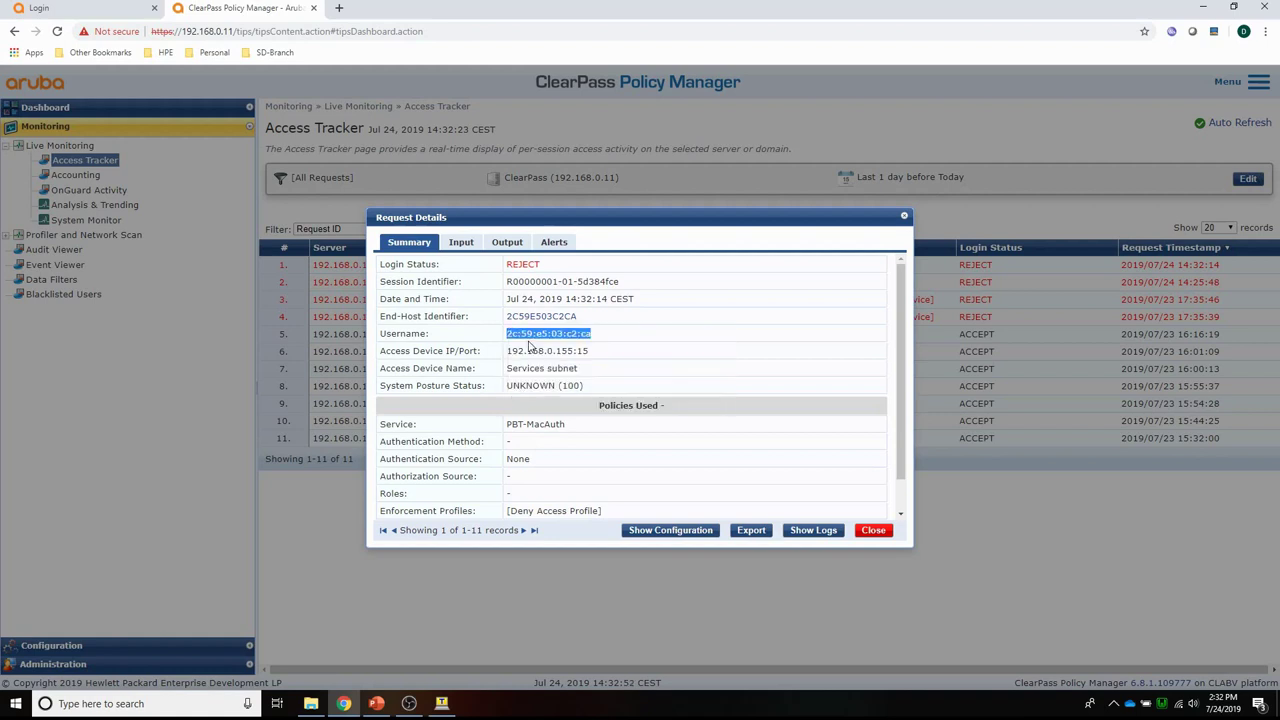
pyautogui.click(872, 531)
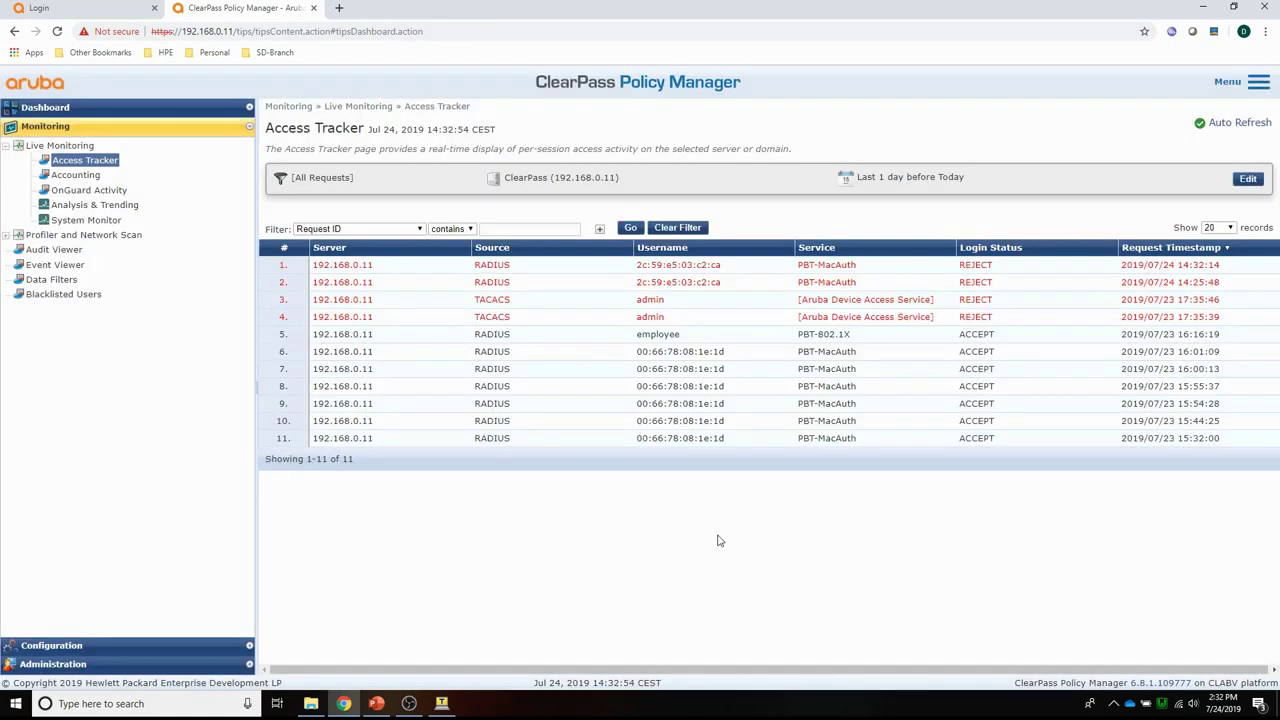
# Start a new local user with the copied MAC address as User ID and Name.
pyautogui.click(50, 646)
pyautogui.click(70, 270)
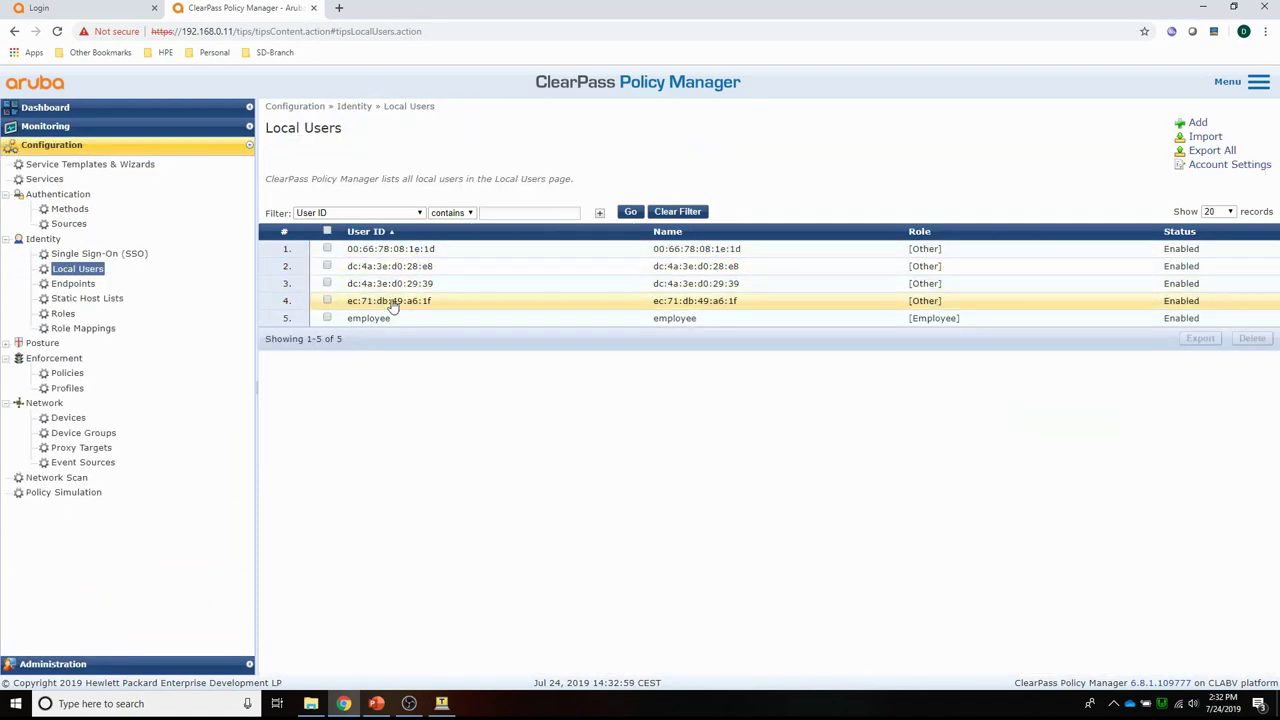
pyautogui.click(1197, 123)
pyautogui.click(569, 258)
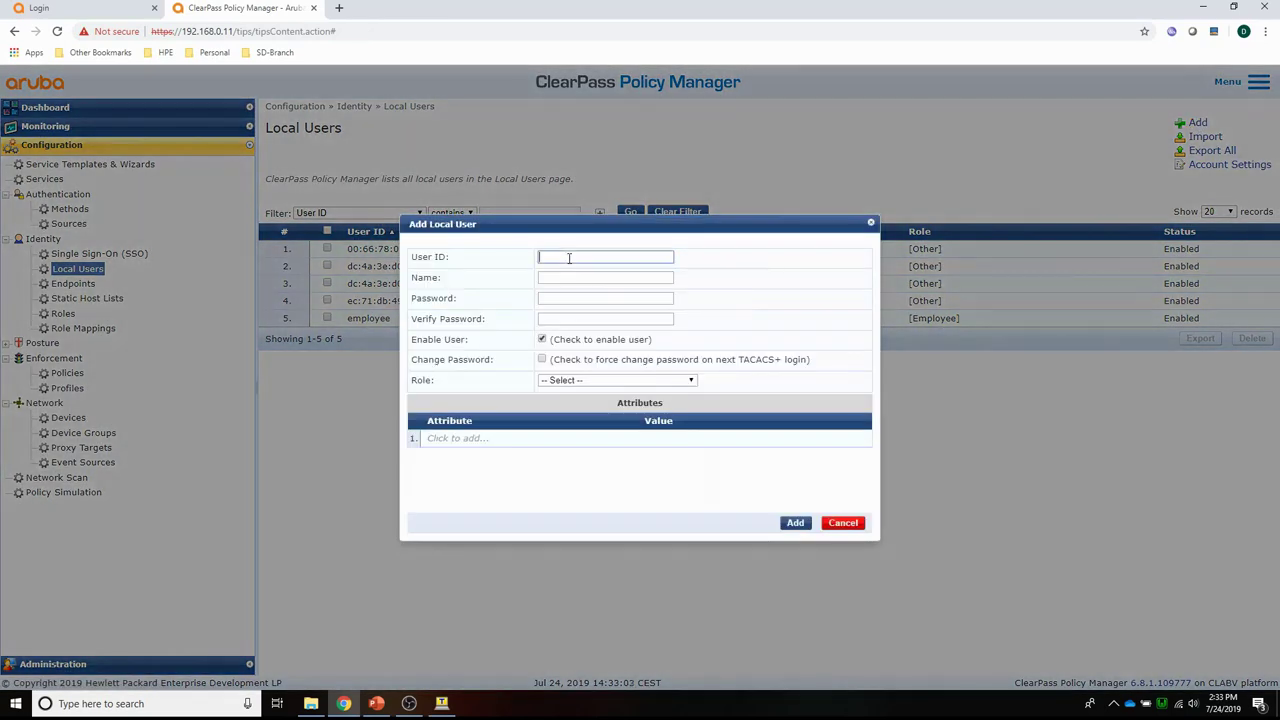
pyautogui.hotkey('ctrl', 'v')
pyautogui.click(568, 278)
pyautogui.hotkey('ctrl', 'v')
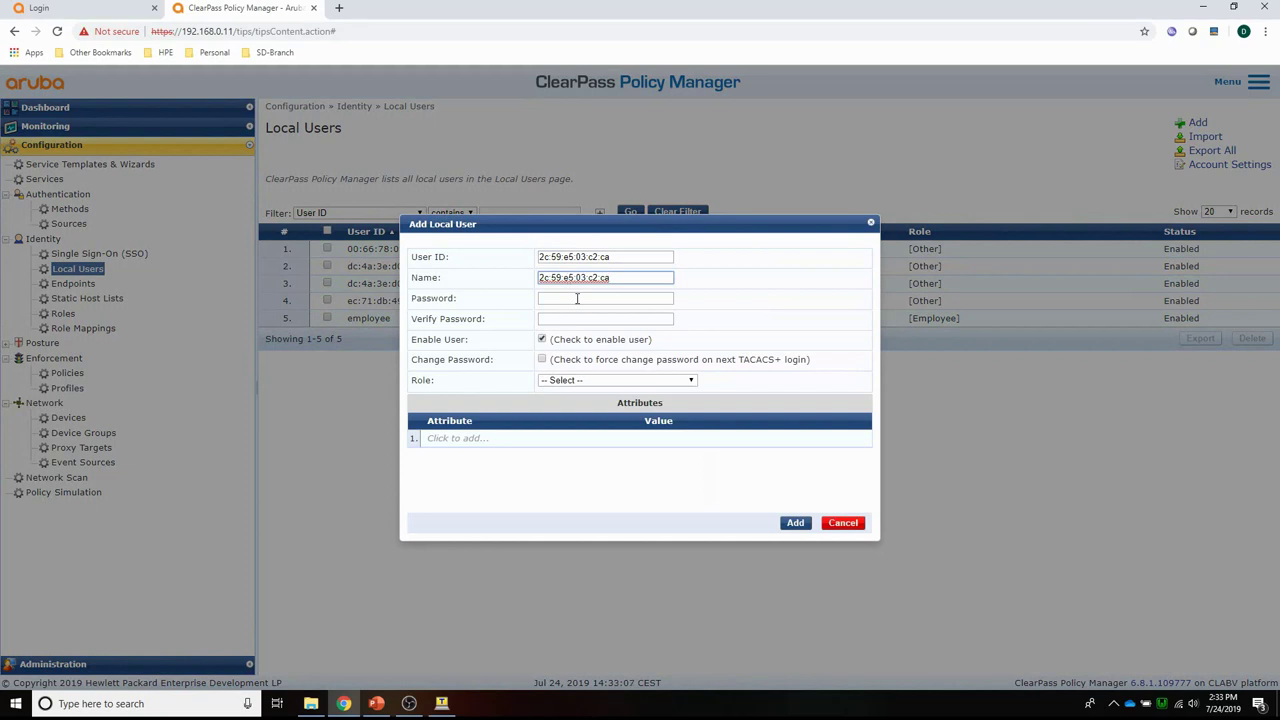
# Enter the user's password, assign the [Other] role, and add the user.
pyautogui.click(577, 298)
pyautogui.hotkey('ctrl', 'v')
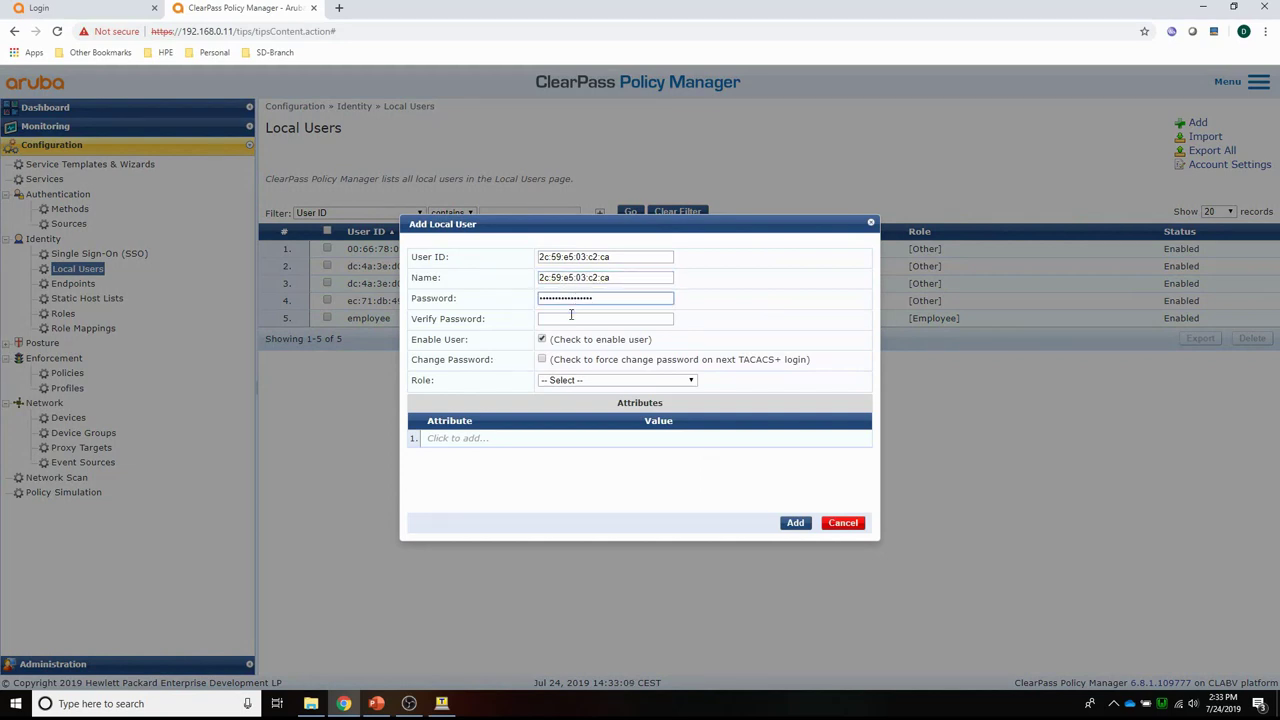
pyautogui.click(571, 316)
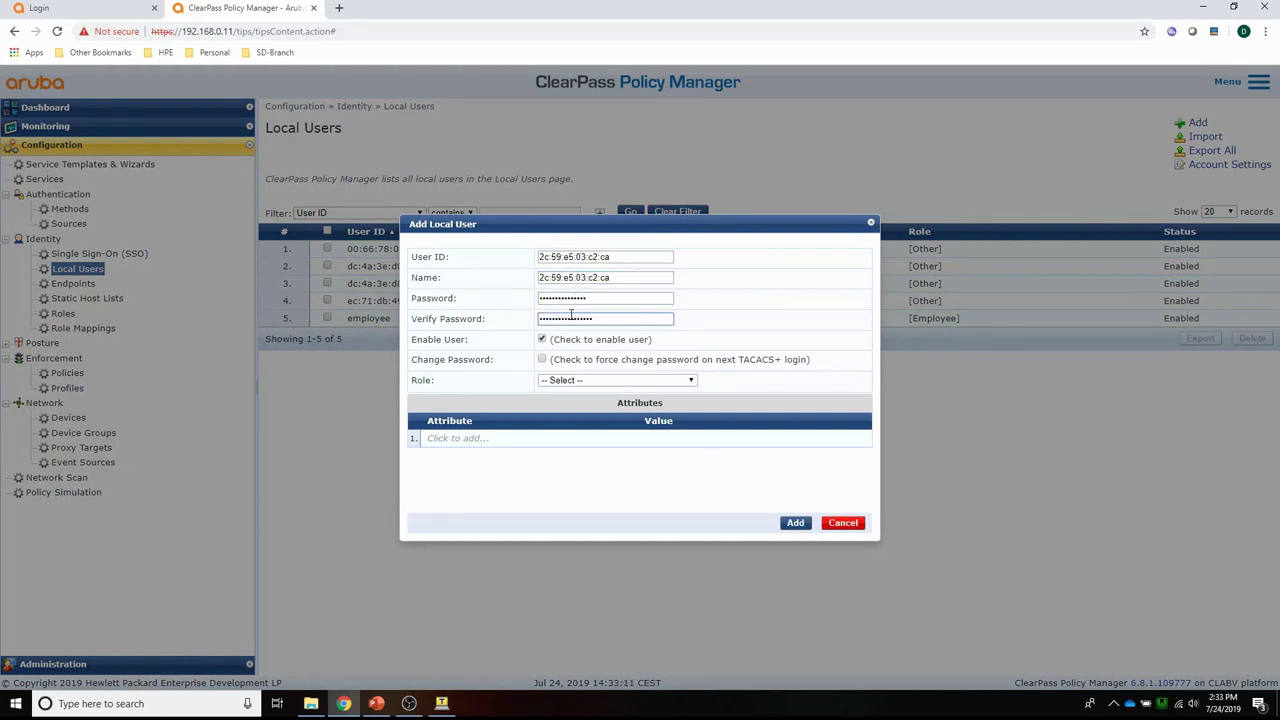
pyautogui.click(588, 381)
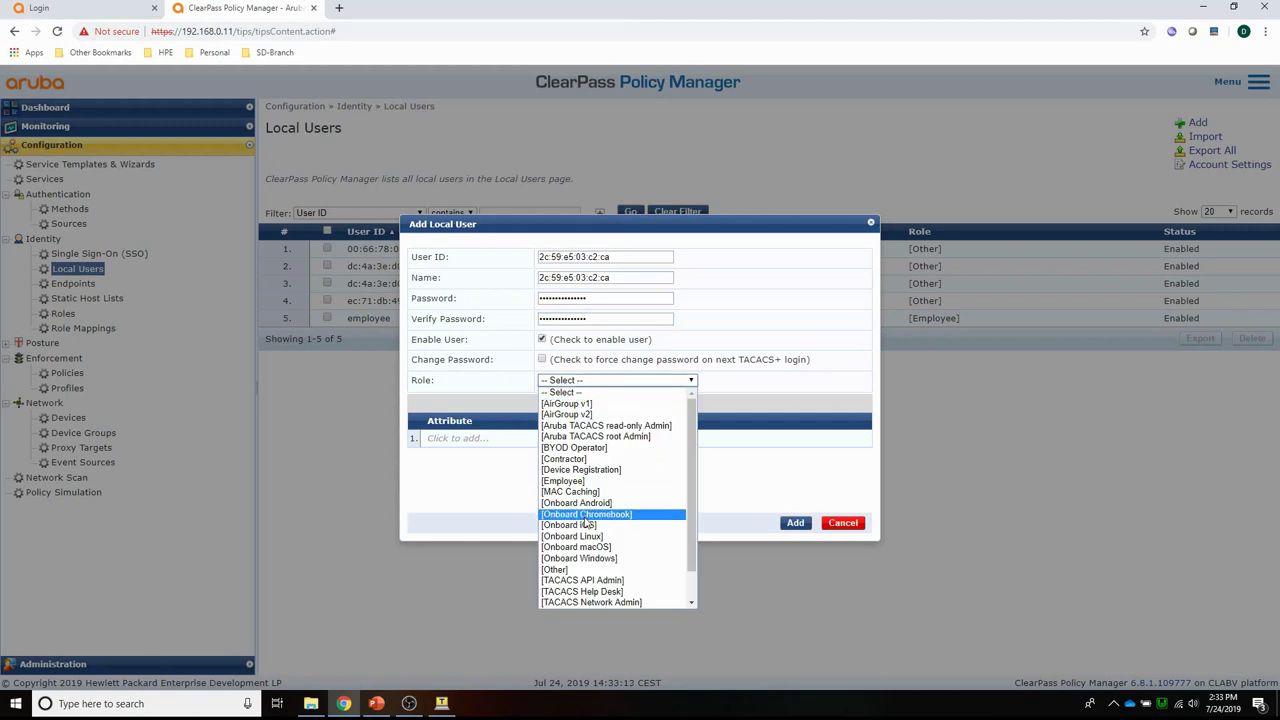
pyautogui.click(596, 570)
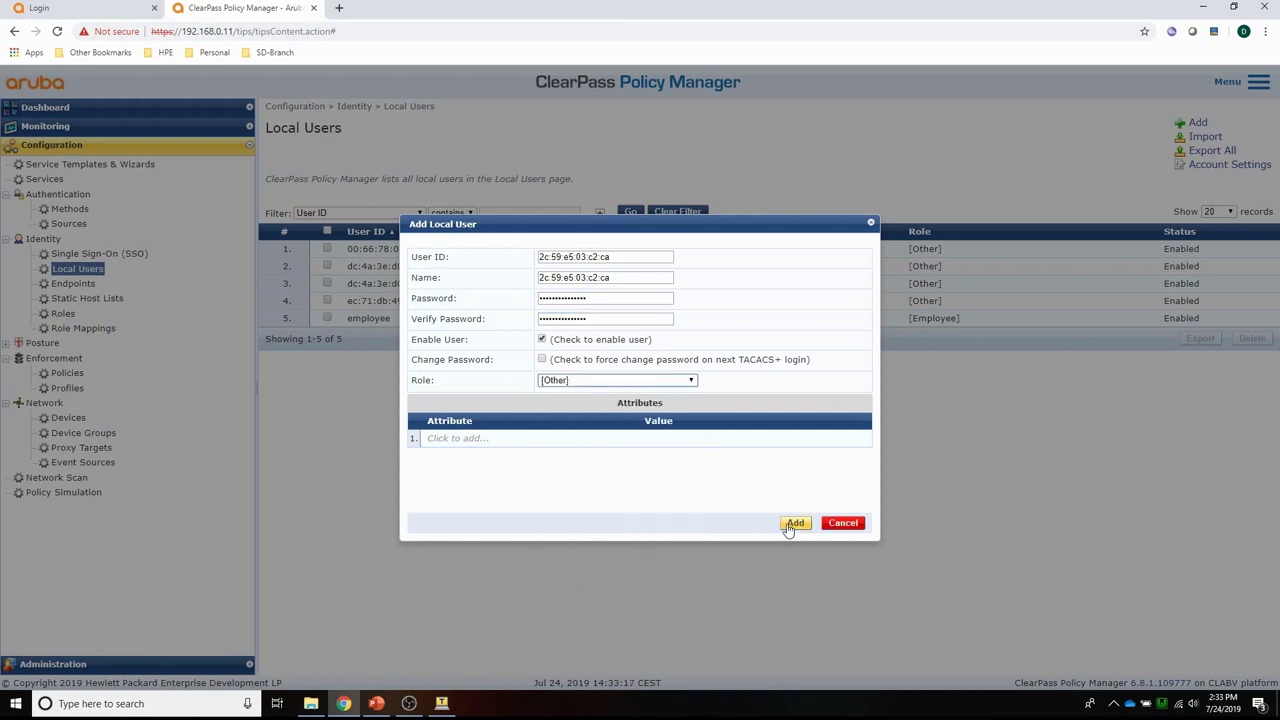
pyautogui.click(790, 526)
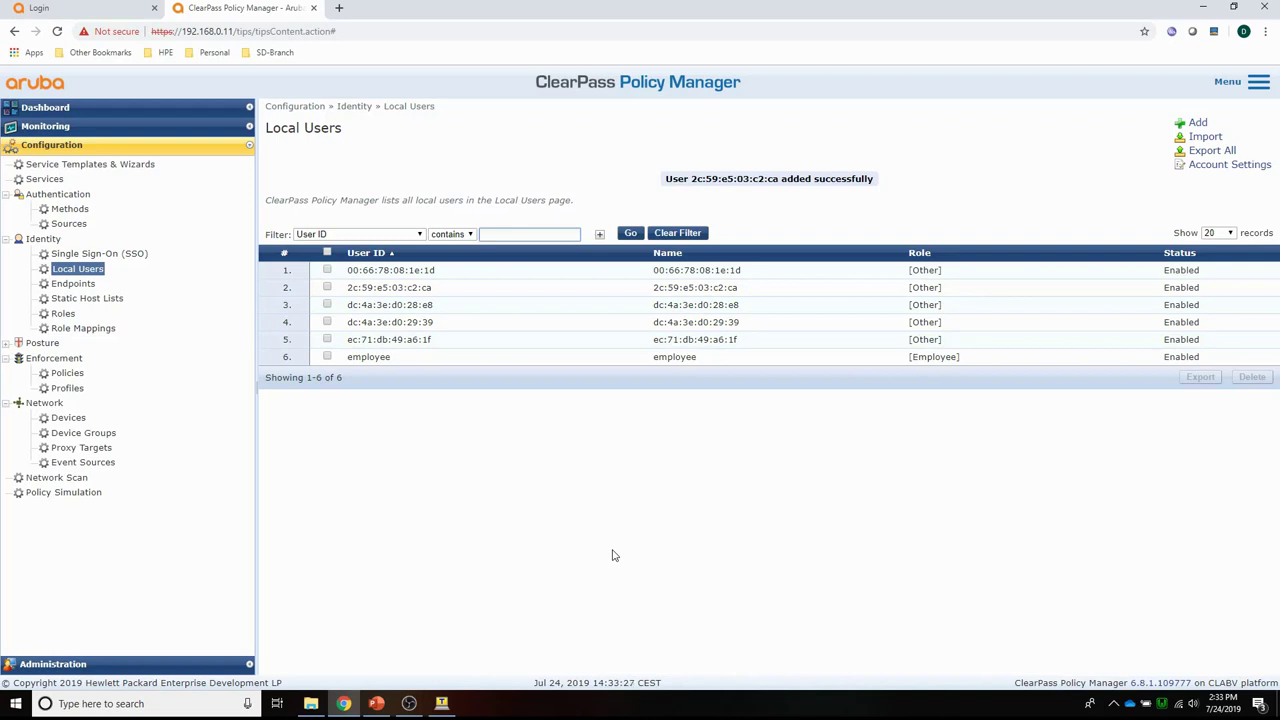
# Check the newest accepted PBT-MacAuth request's RADIUS response returns Aruba-User-Role guest.
pyautogui.click(47, 128)
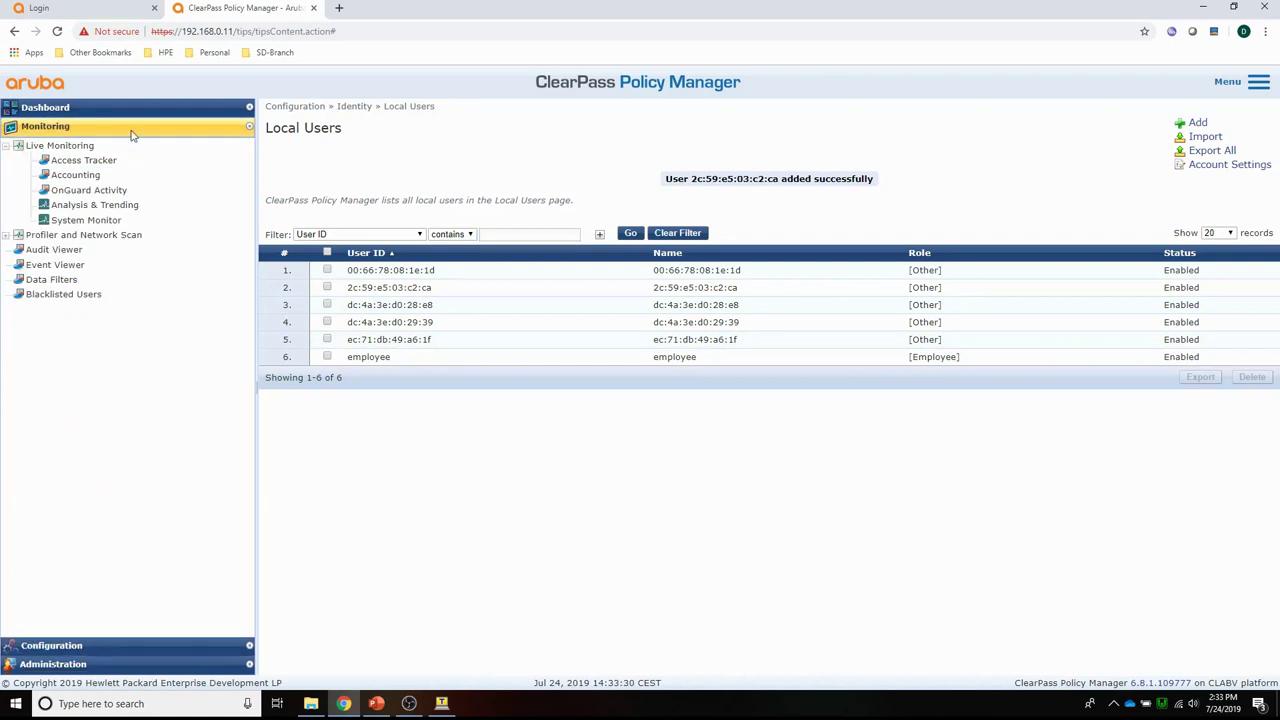
pyautogui.click(80, 164)
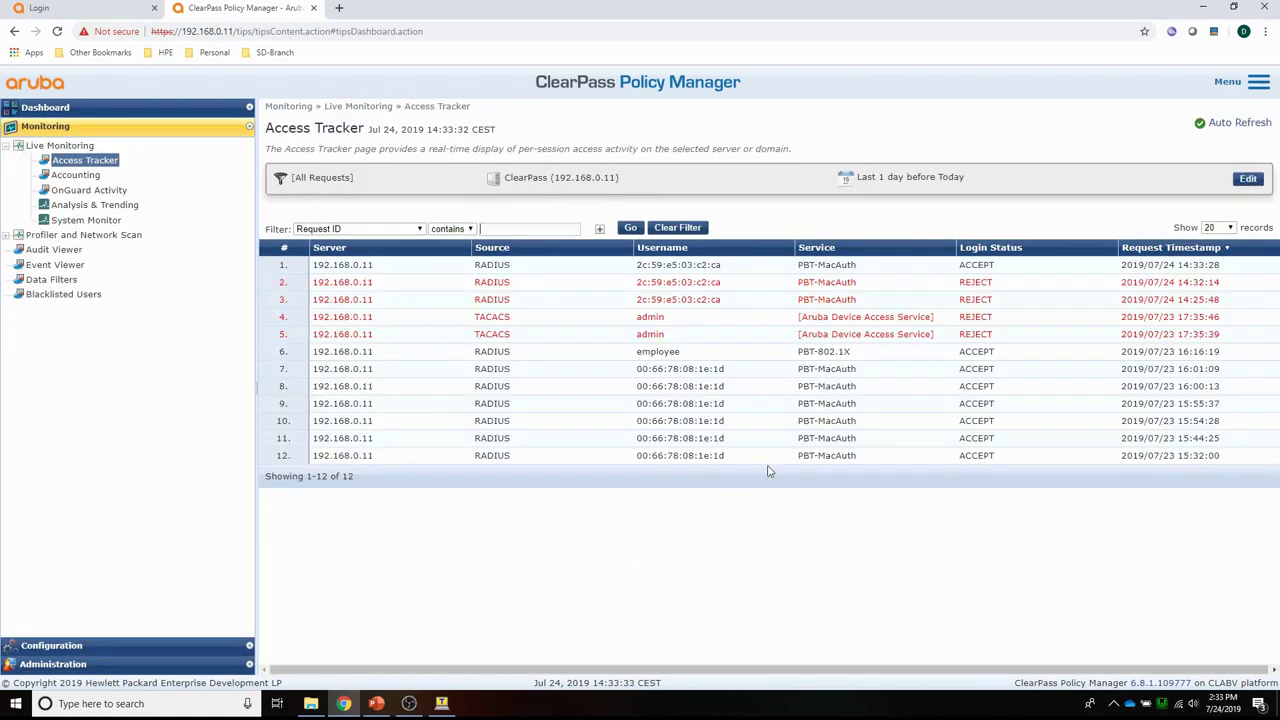
pyautogui.click(356, 267)
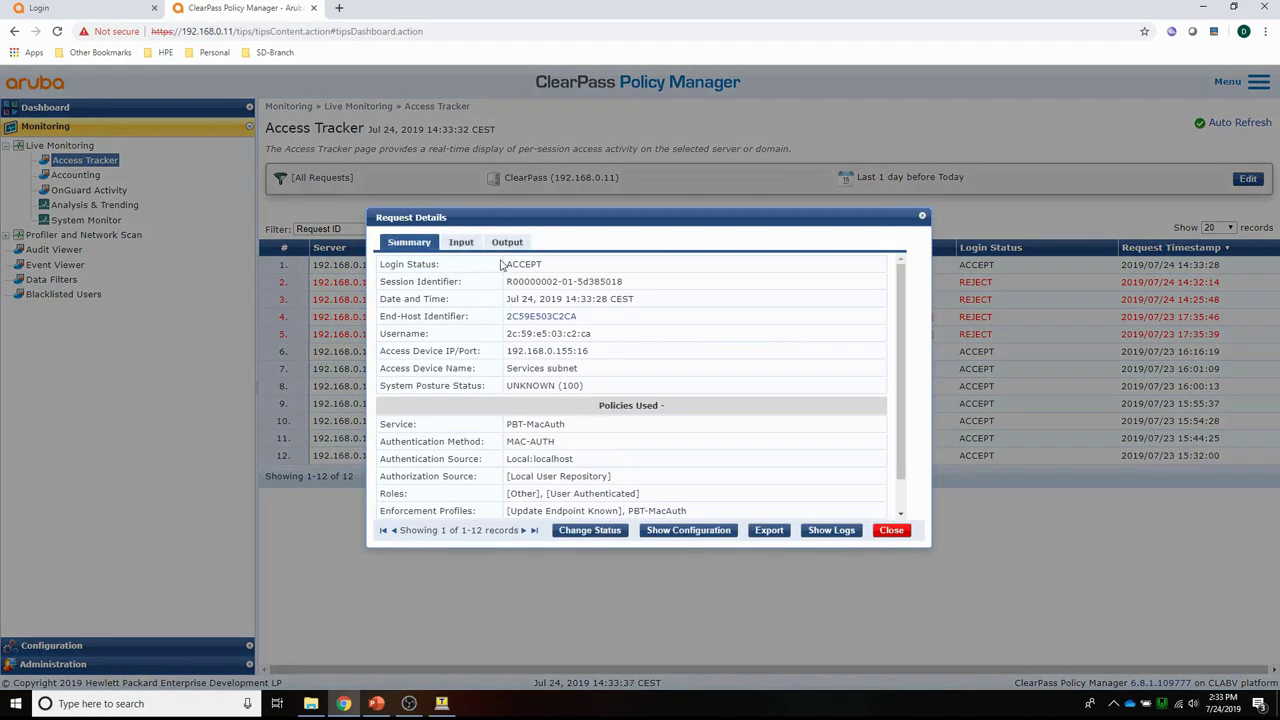
pyautogui.click(505, 243)
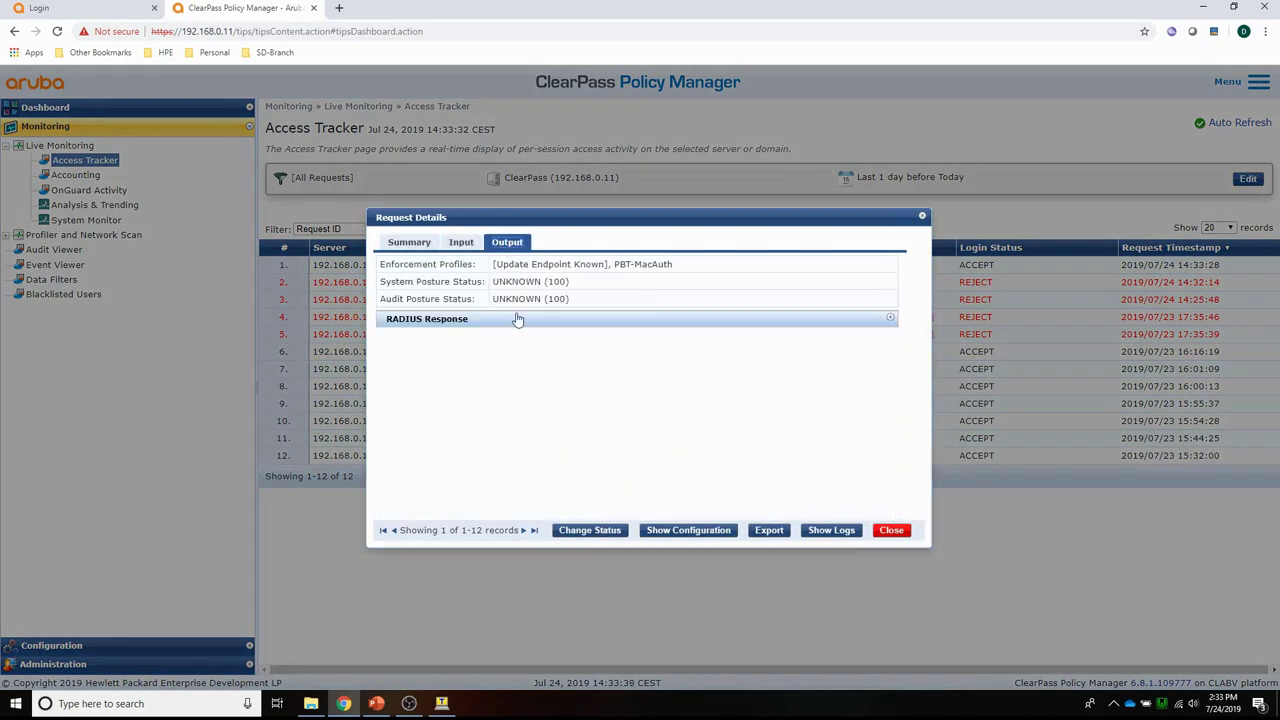
pyautogui.click(427, 325)
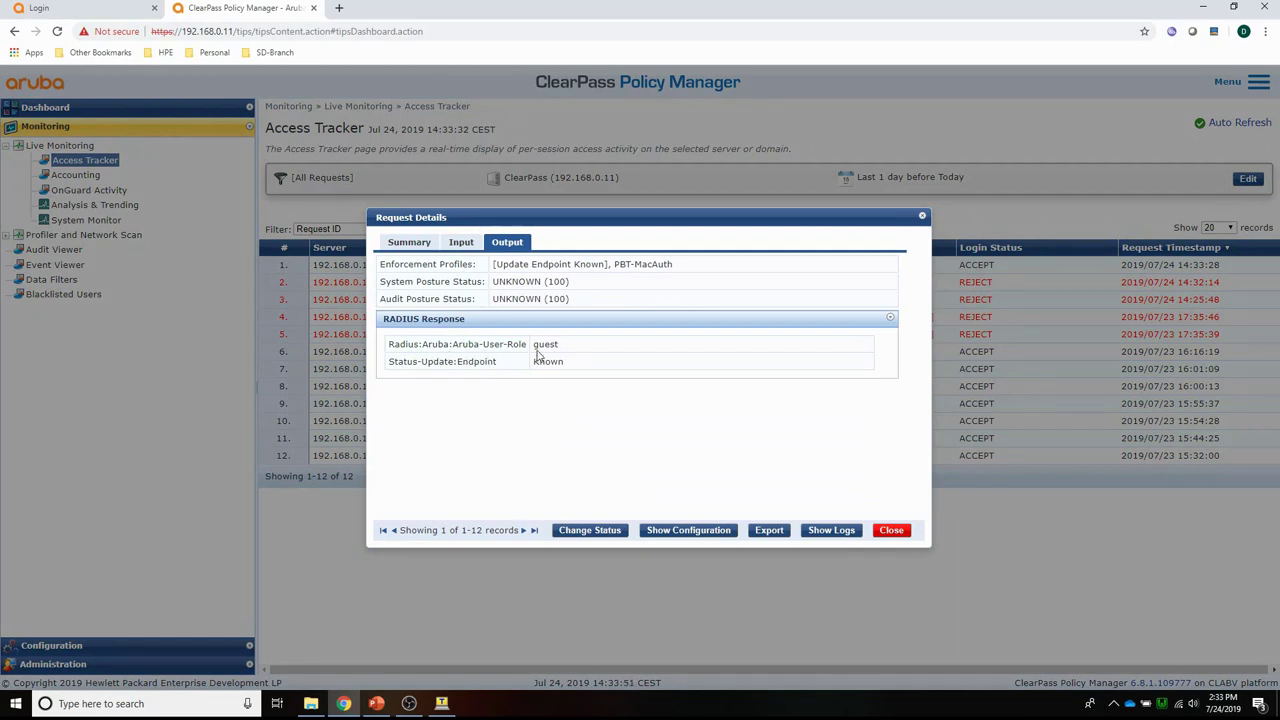
pyautogui.click(892, 531)
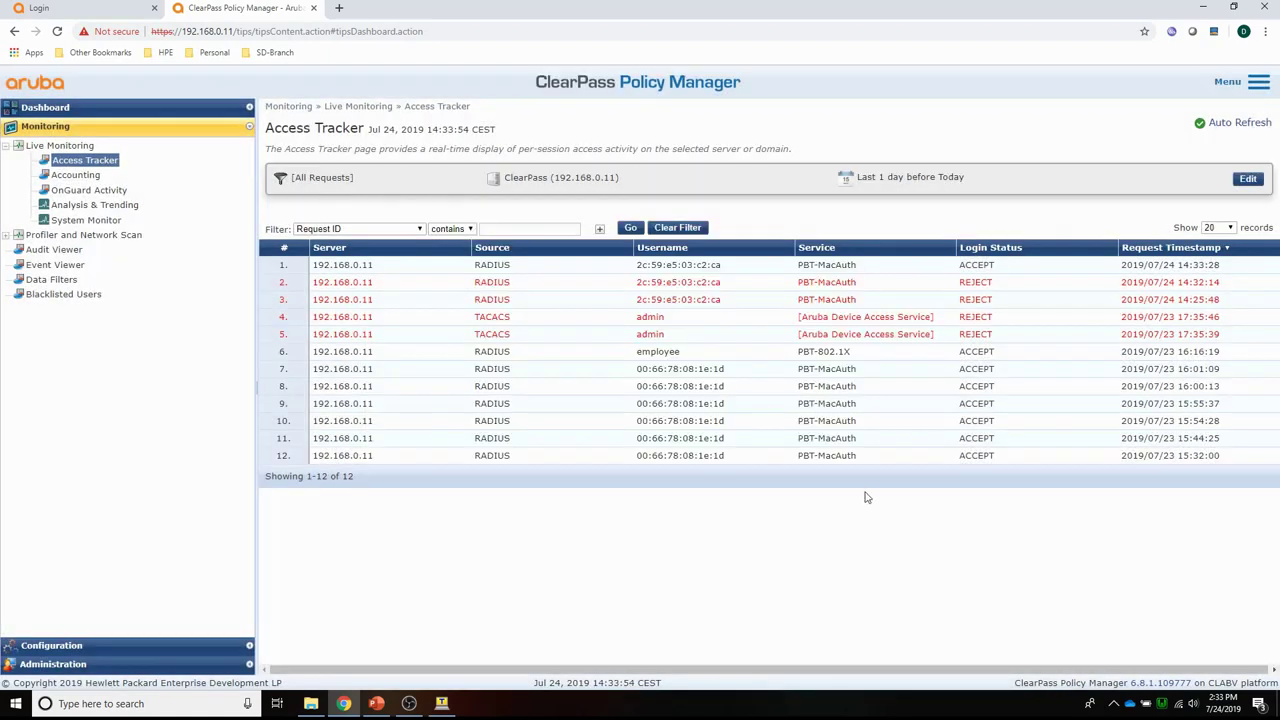
# Log in to Mobility Master as admin, view the wired clients, then return to ClearPass.
pyautogui.click(48, 14)
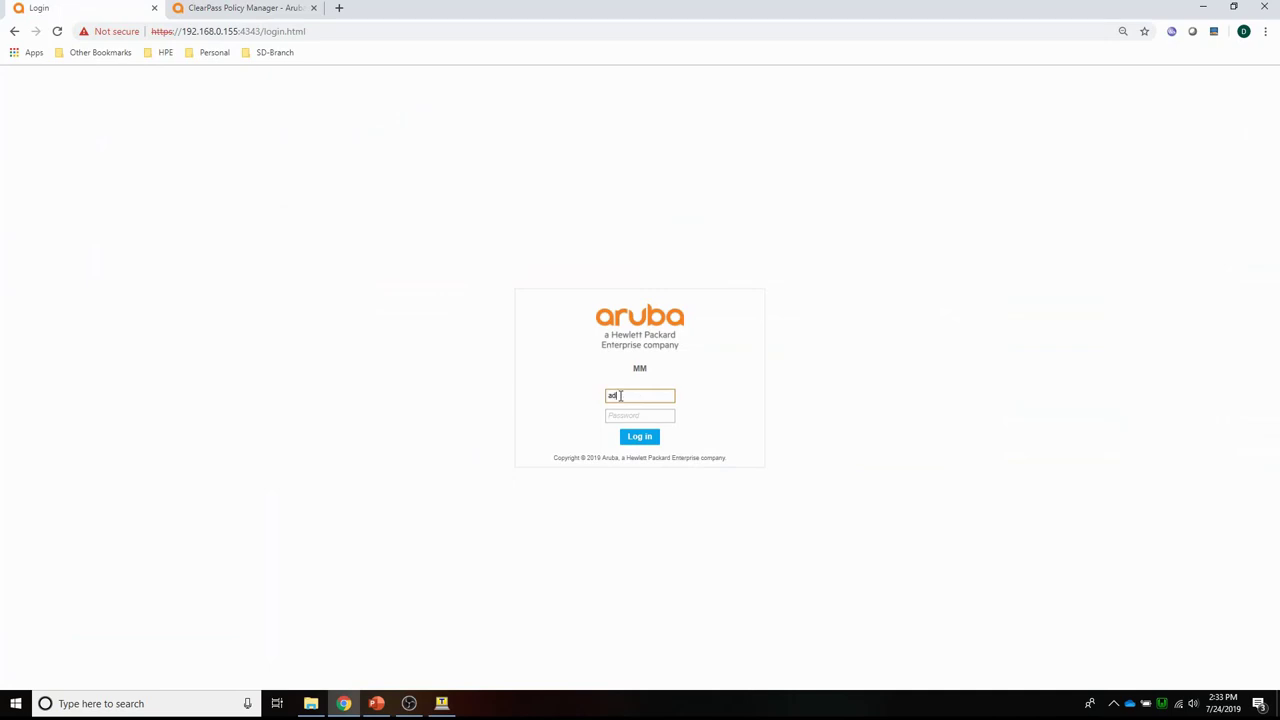
pyautogui.press('Tab')
pyautogui.press('Return')
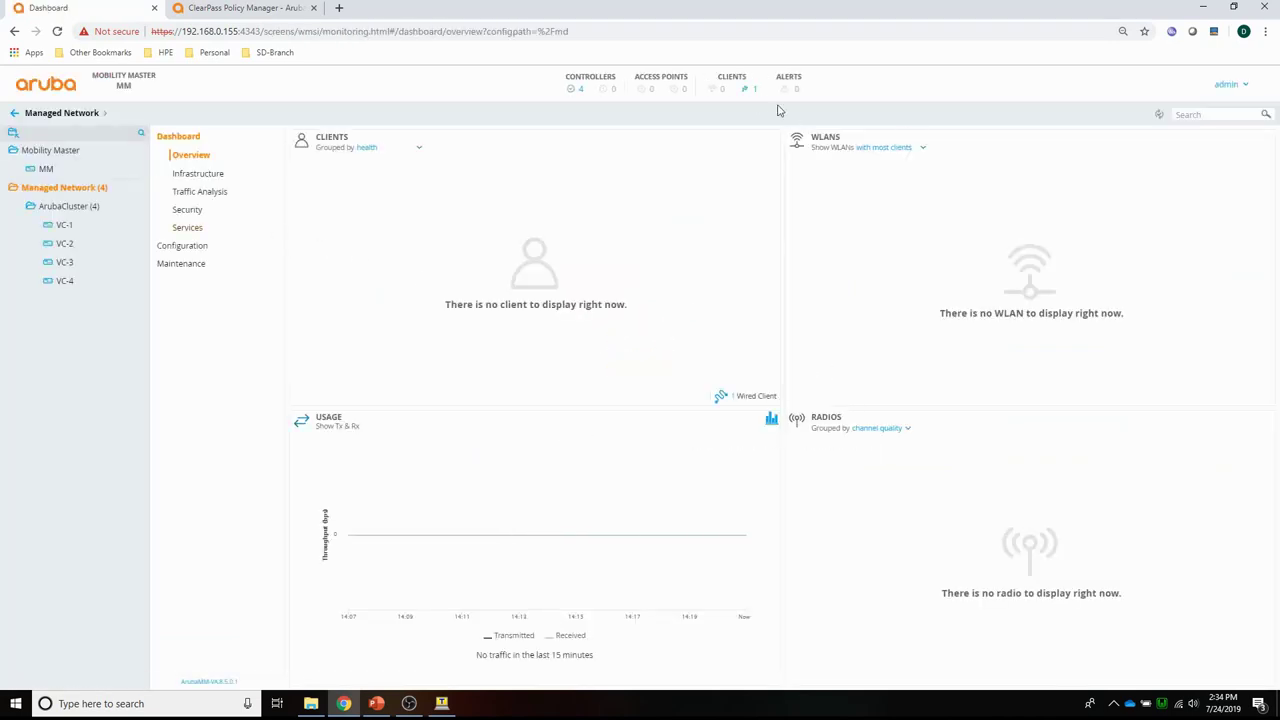
pyautogui.click(756, 90)
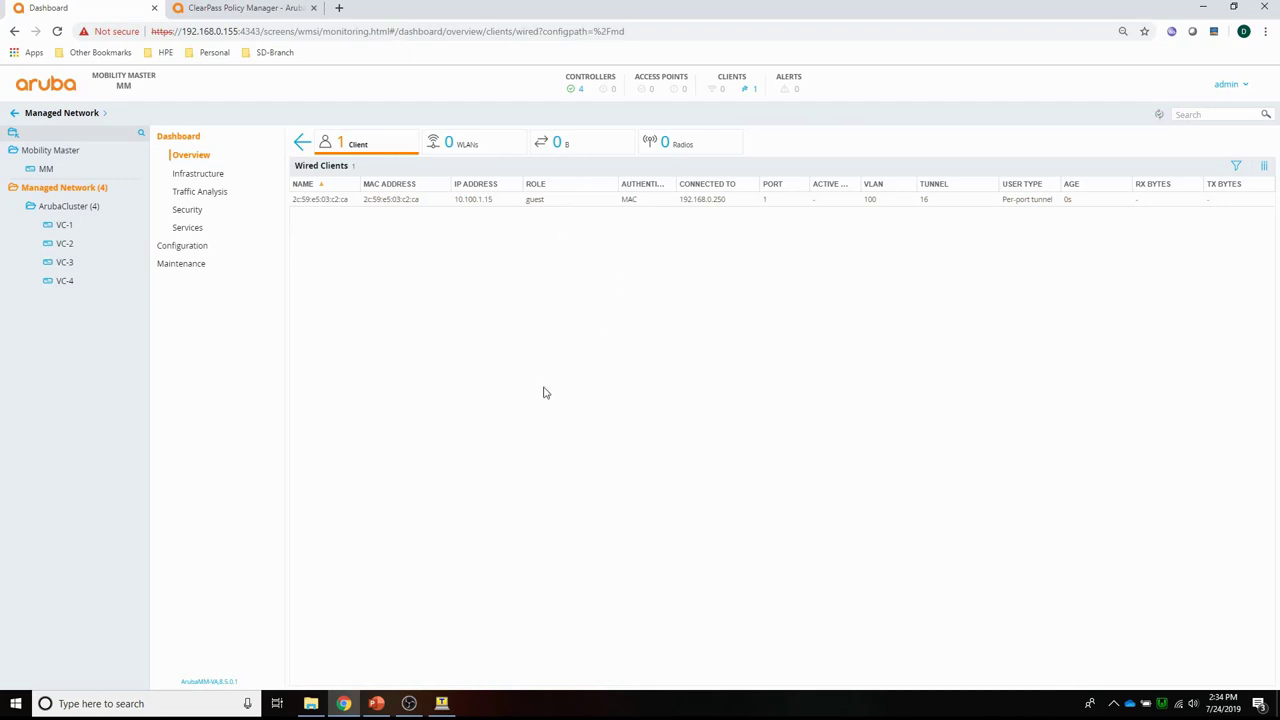
pyautogui.click(212, 10)
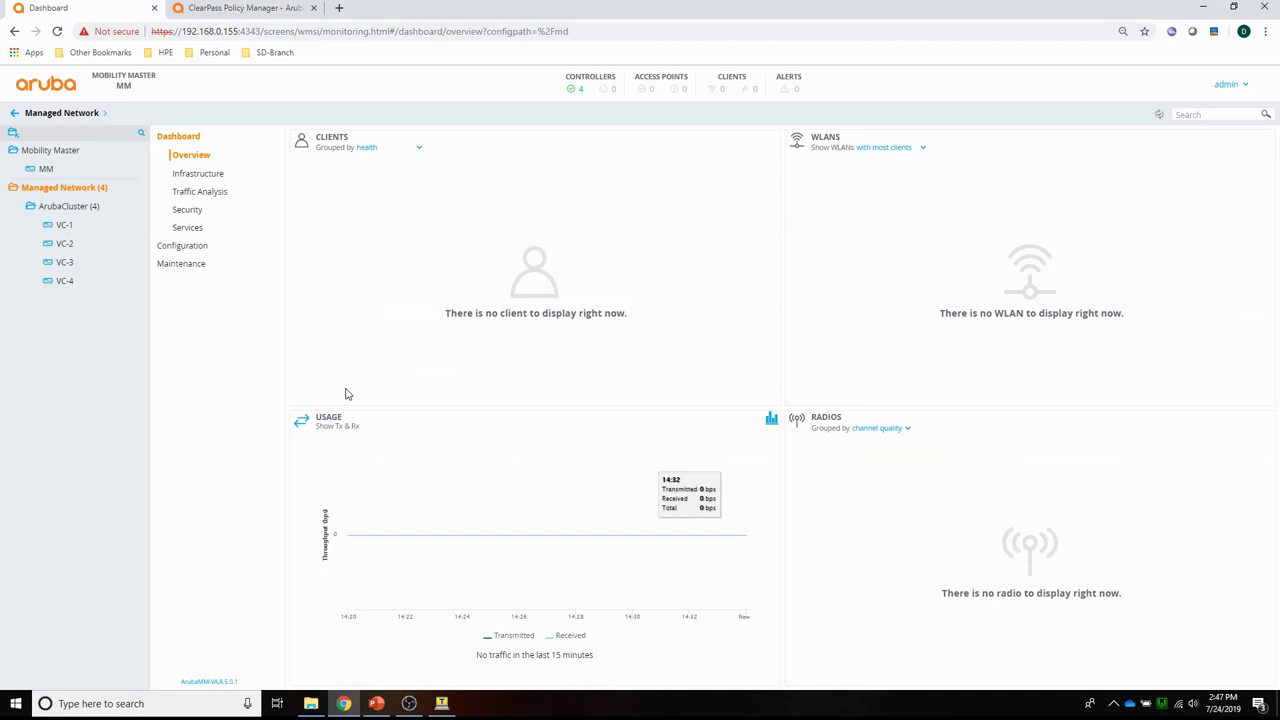
# Open VLAN ID 100 in the ArubaCluster group's interface VLAN settings.
pyautogui.click(57, 210)
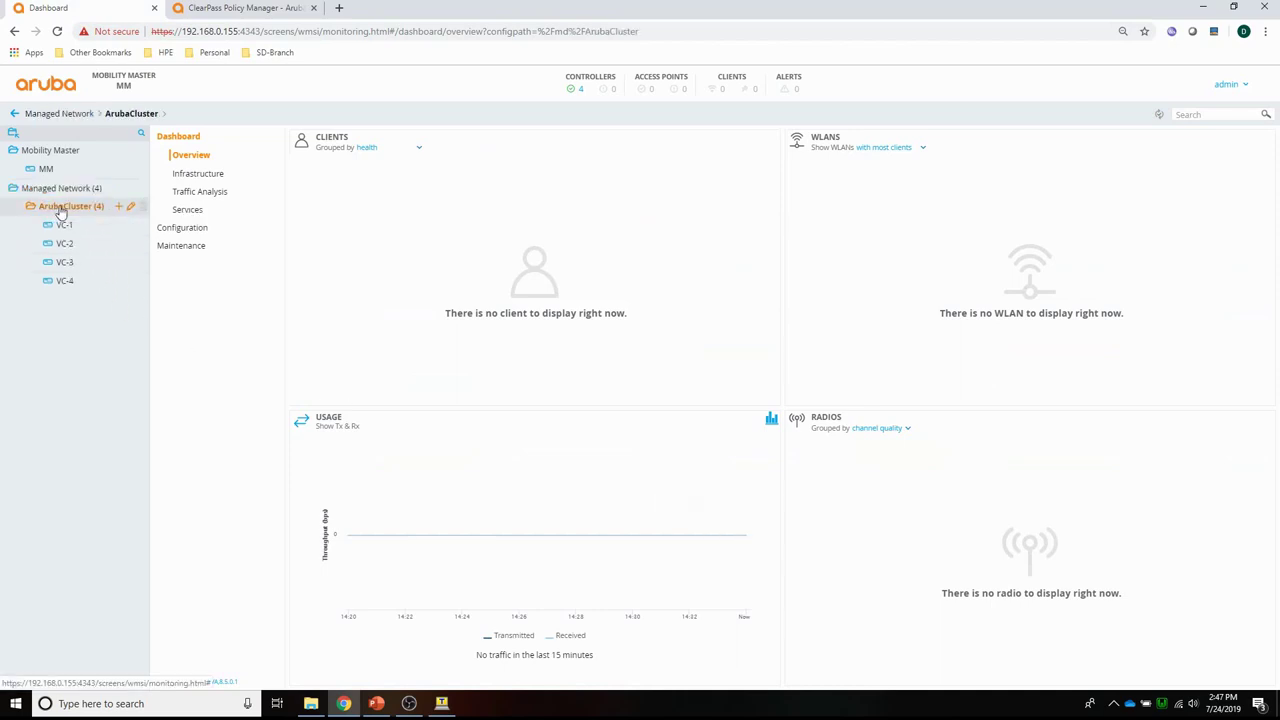
pyautogui.click(172, 234)
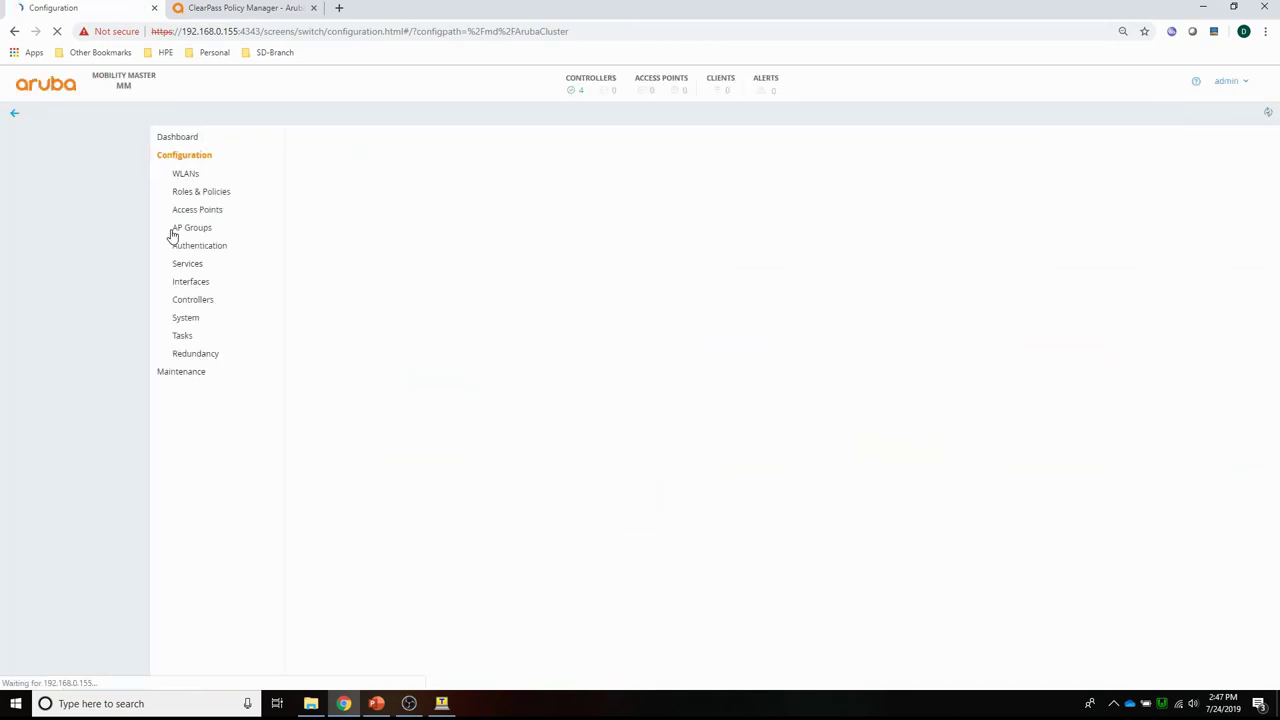
pyautogui.click(191, 285)
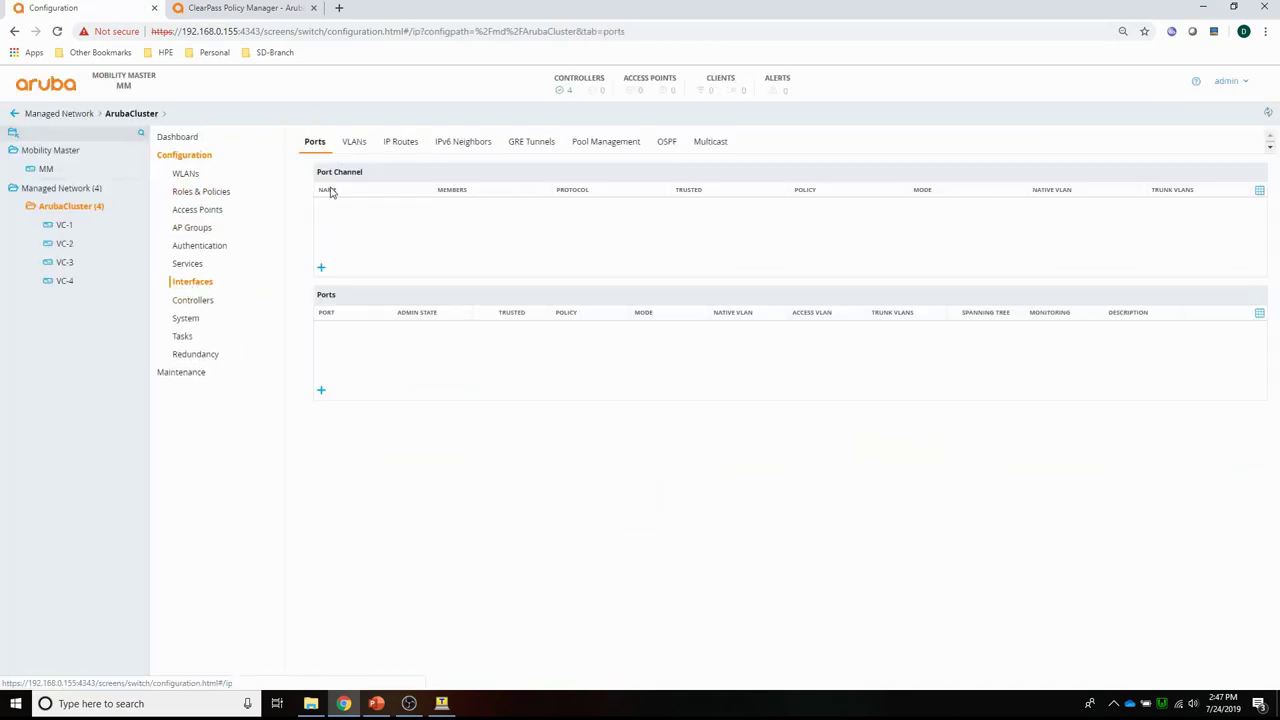
pyautogui.click(353, 144)
pyautogui.click(339, 207)
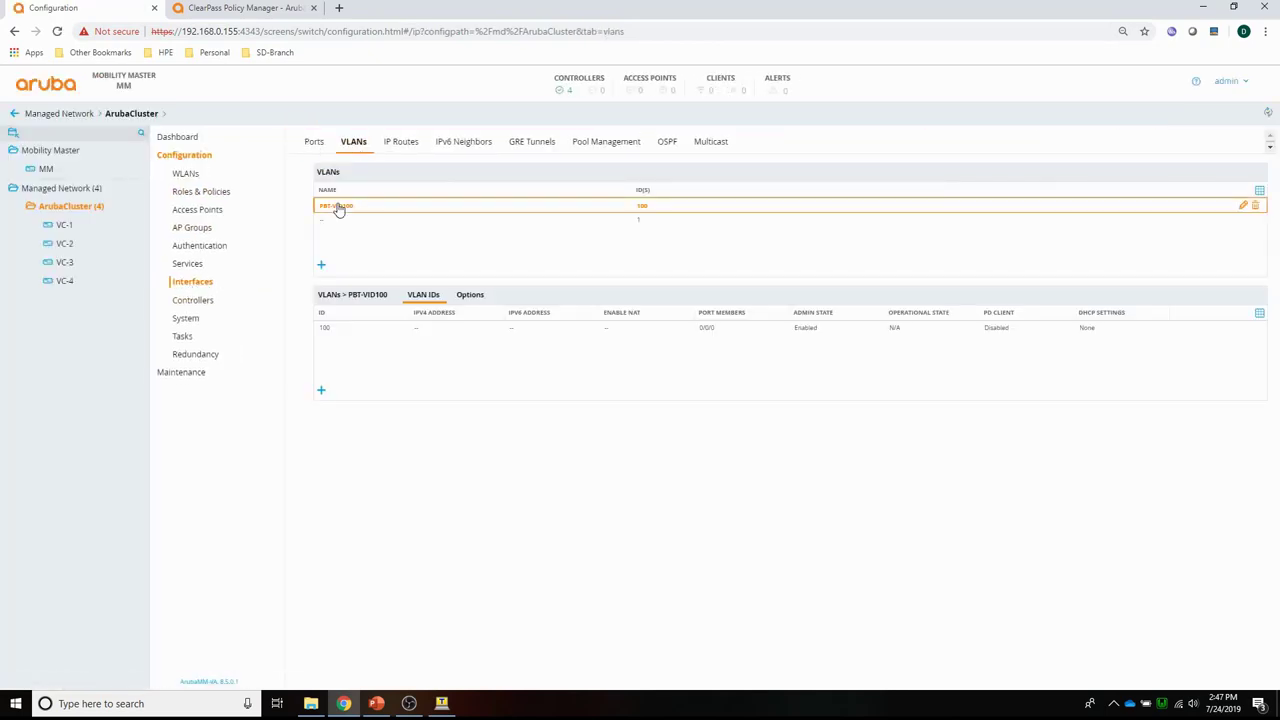
pyautogui.click(326, 330)
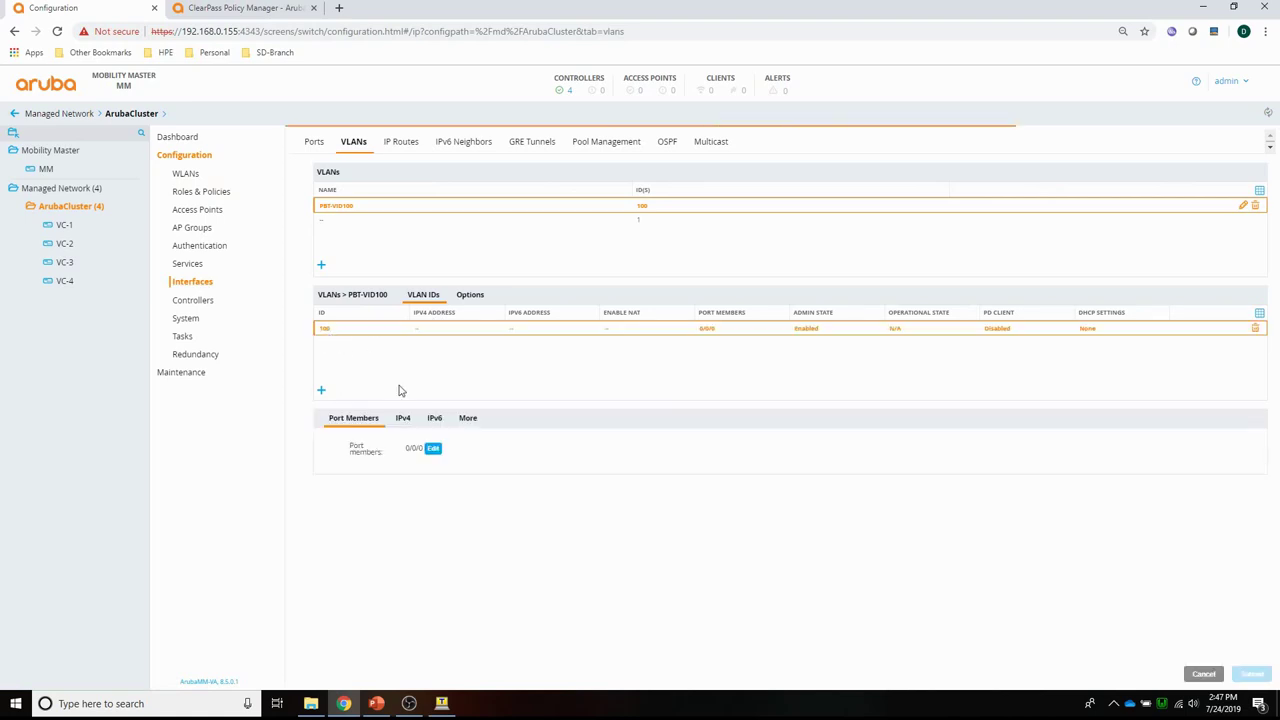
# Set VLAN 100's wired LAN profile to PBT-802.1X and submit.
pyautogui.click(467, 418)
pyautogui.click(365, 511)
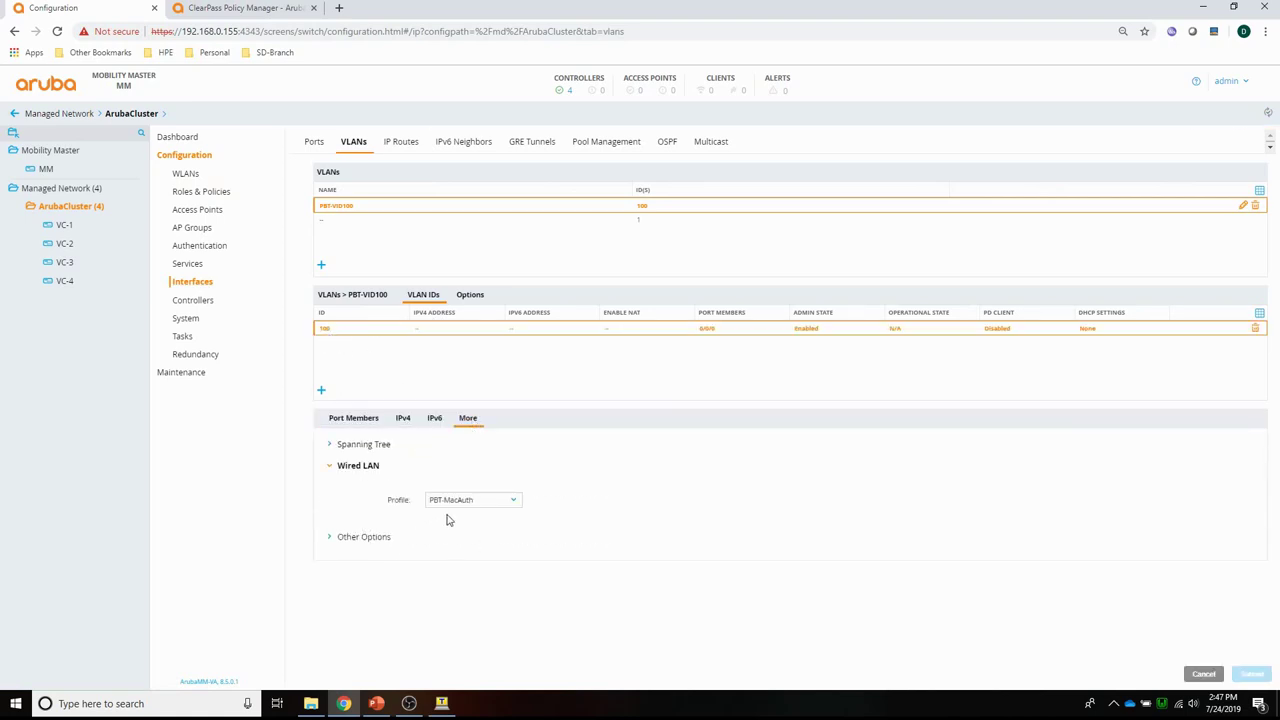
pyautogui.click(455, 500)
pyautogui.click(460, 642)
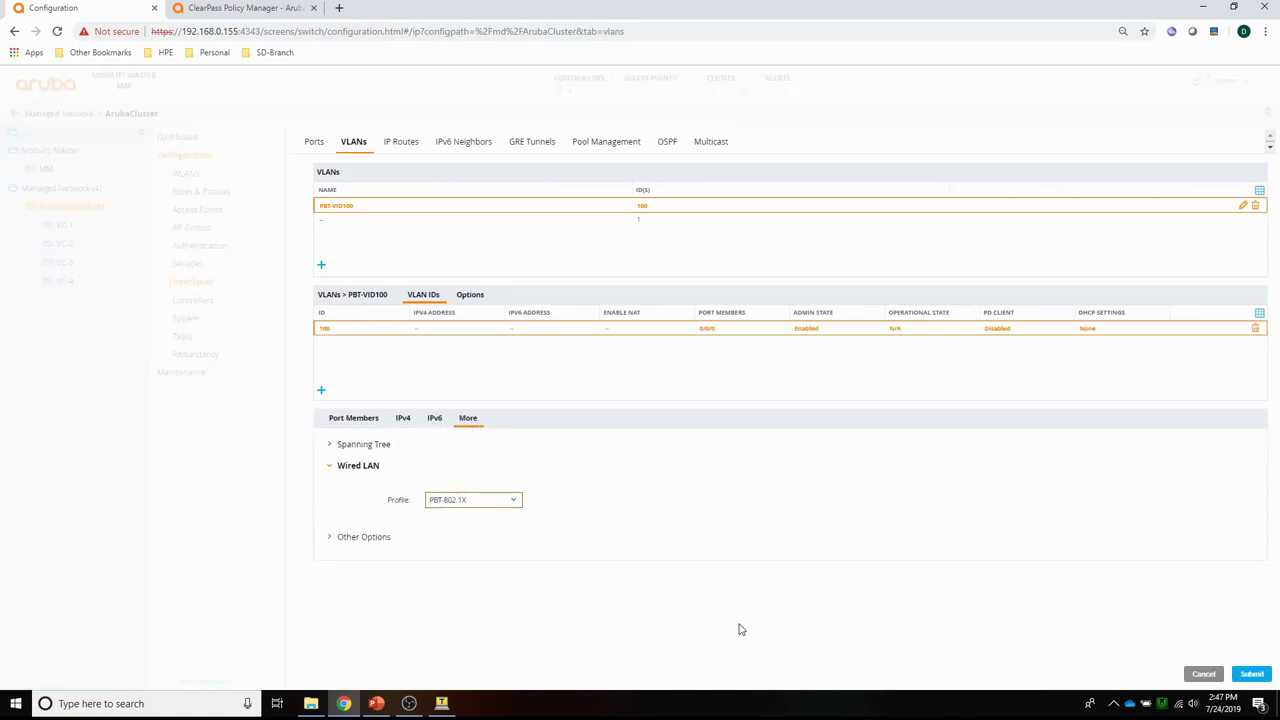
pyautogui.click(1251, 674)
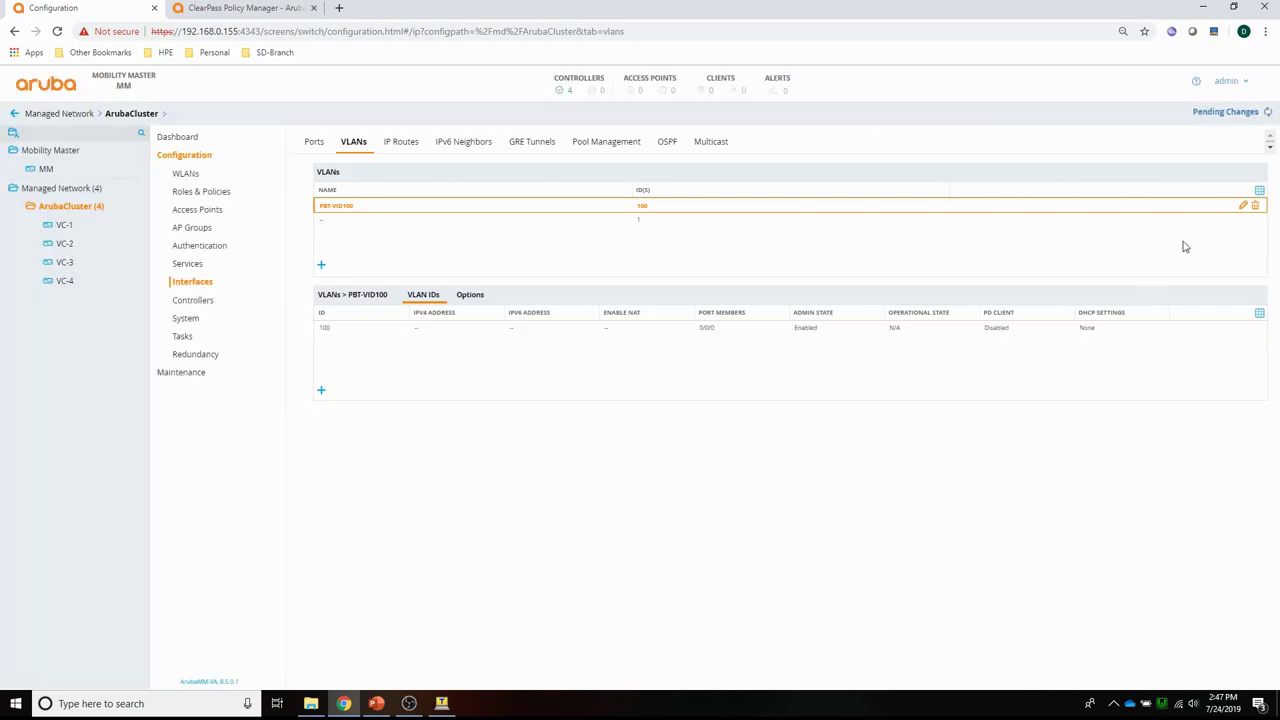
# Deploy the pending changes to all four ArubaCluster controllers.
pyautogui.click(1240, 112)
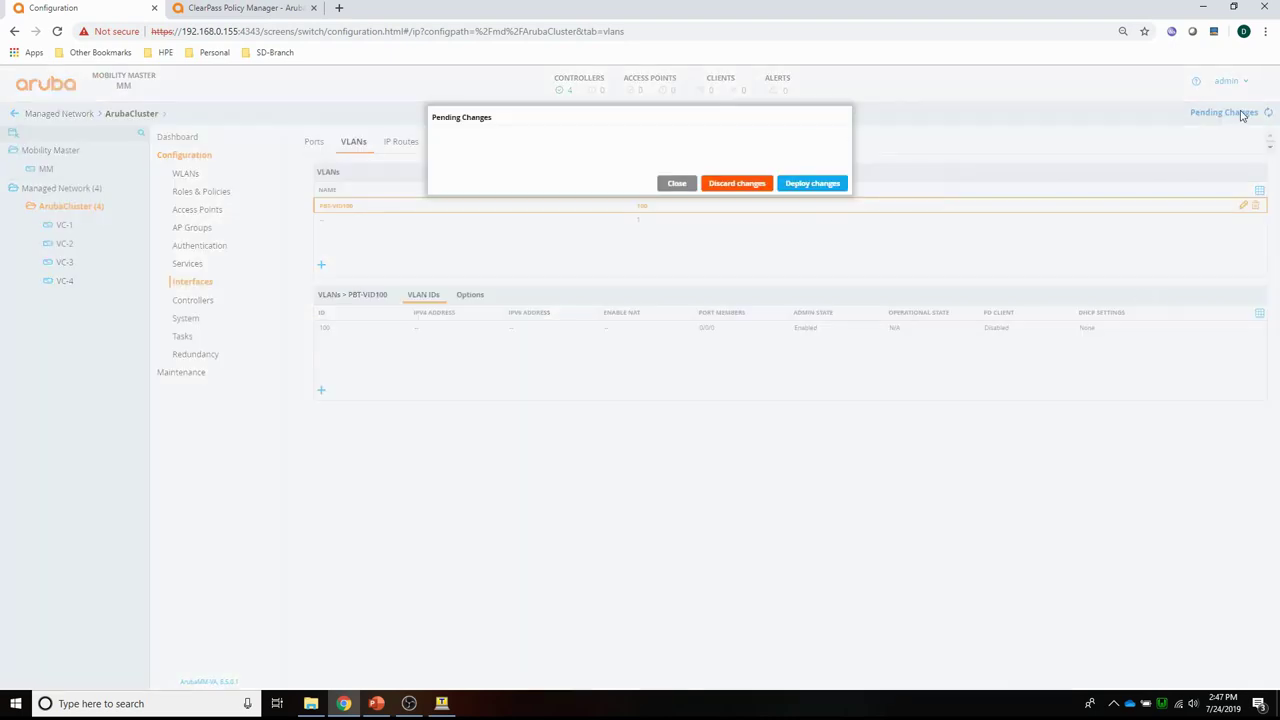
pyautogui.click(805, 207)
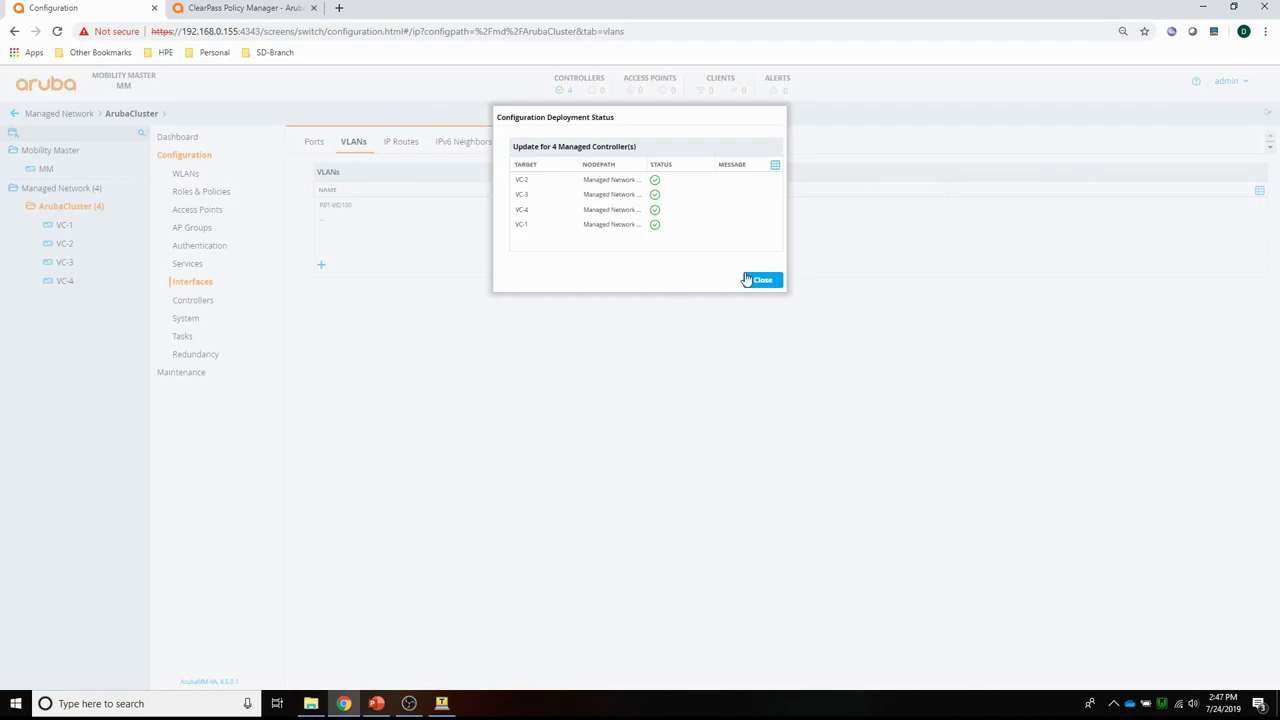
pyautogui.click(761, 280)
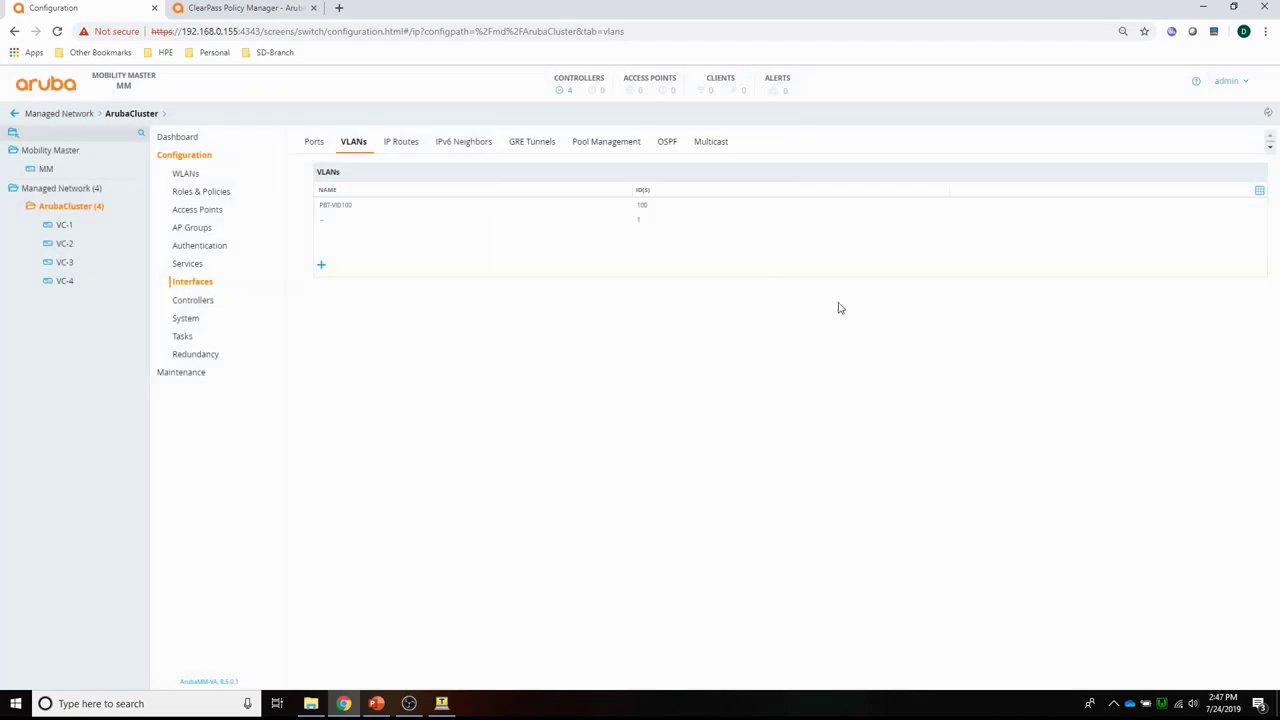
# Return to ClearPass's Services list and expand the Monitoring navigation.
pyautogui.click(227, 12)
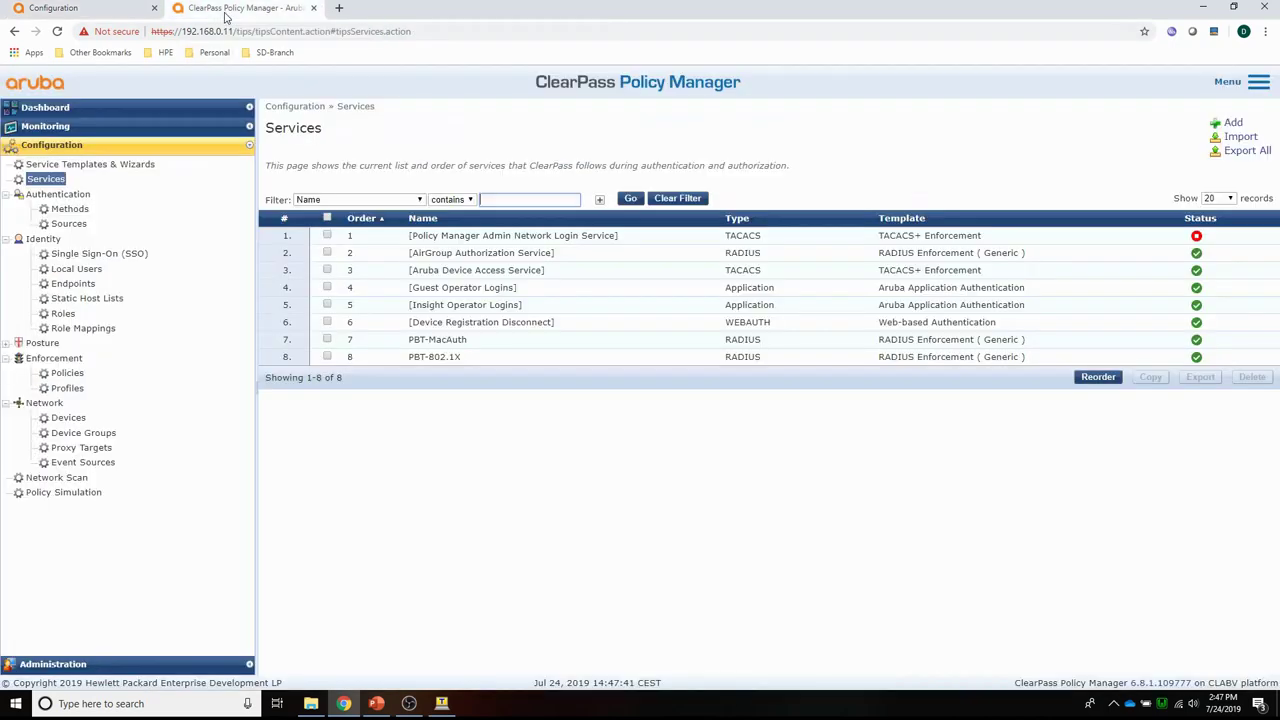
pyautogui.click(556, 503)
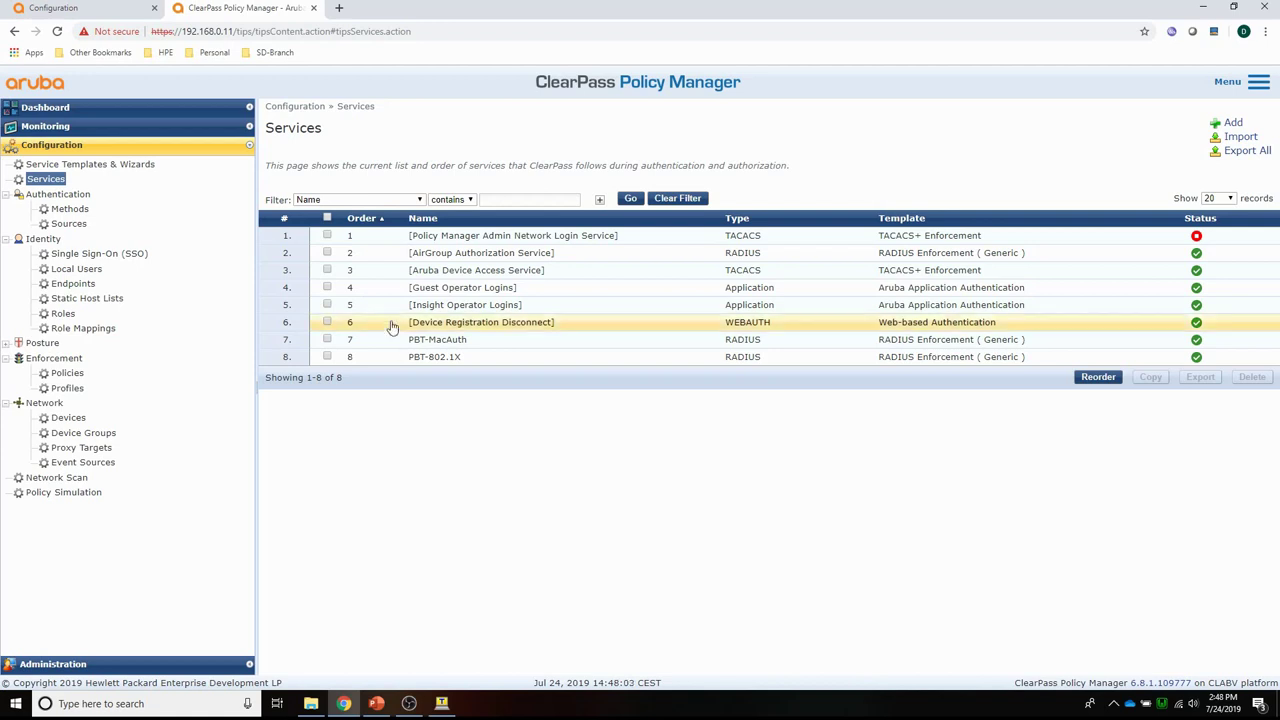
pyautogui.click(45, 128)
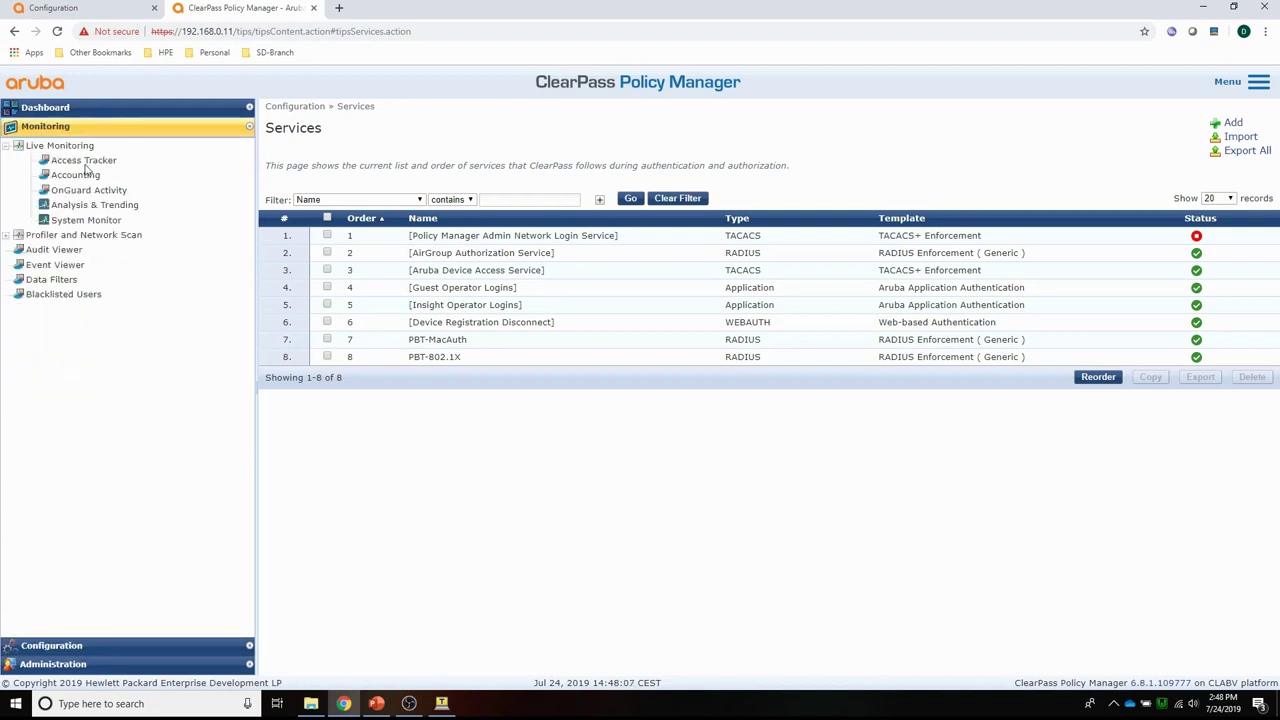
# Show alerts for the latest rejected PBT-MacAuth request: error 209, no password in request.
pyautogui.click(80, 162)
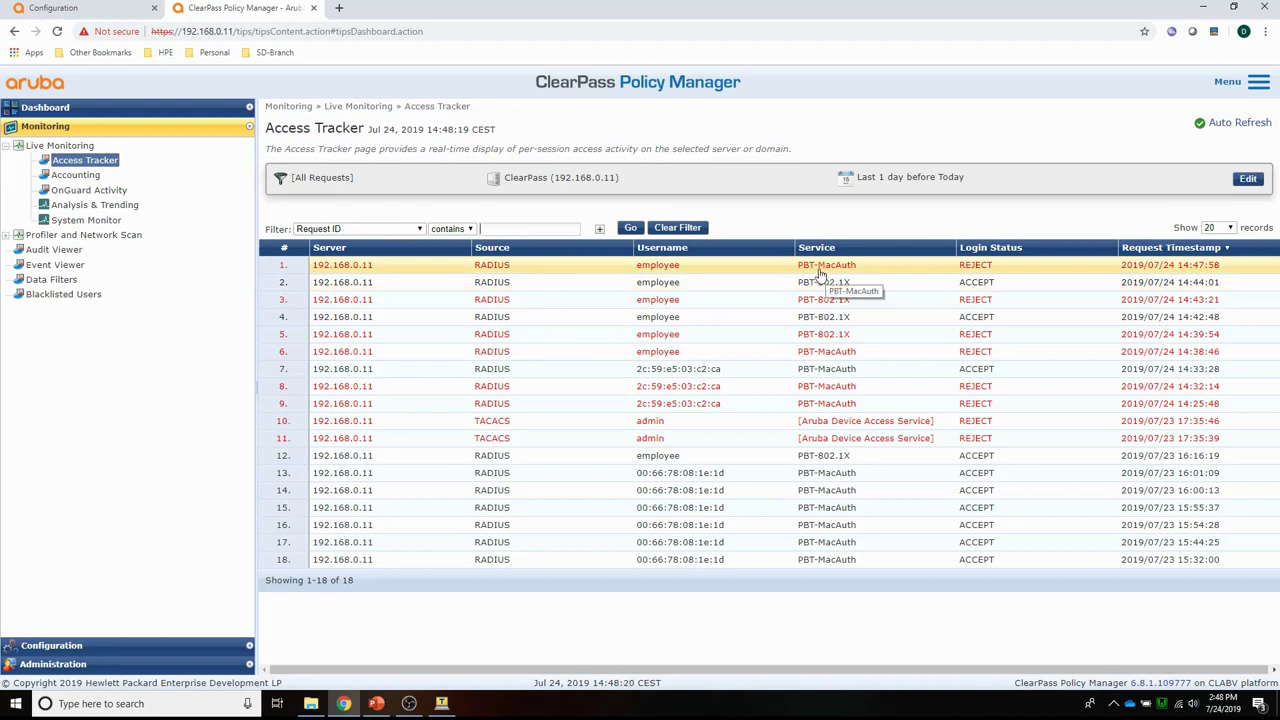
pyautogui.click(350, 265)
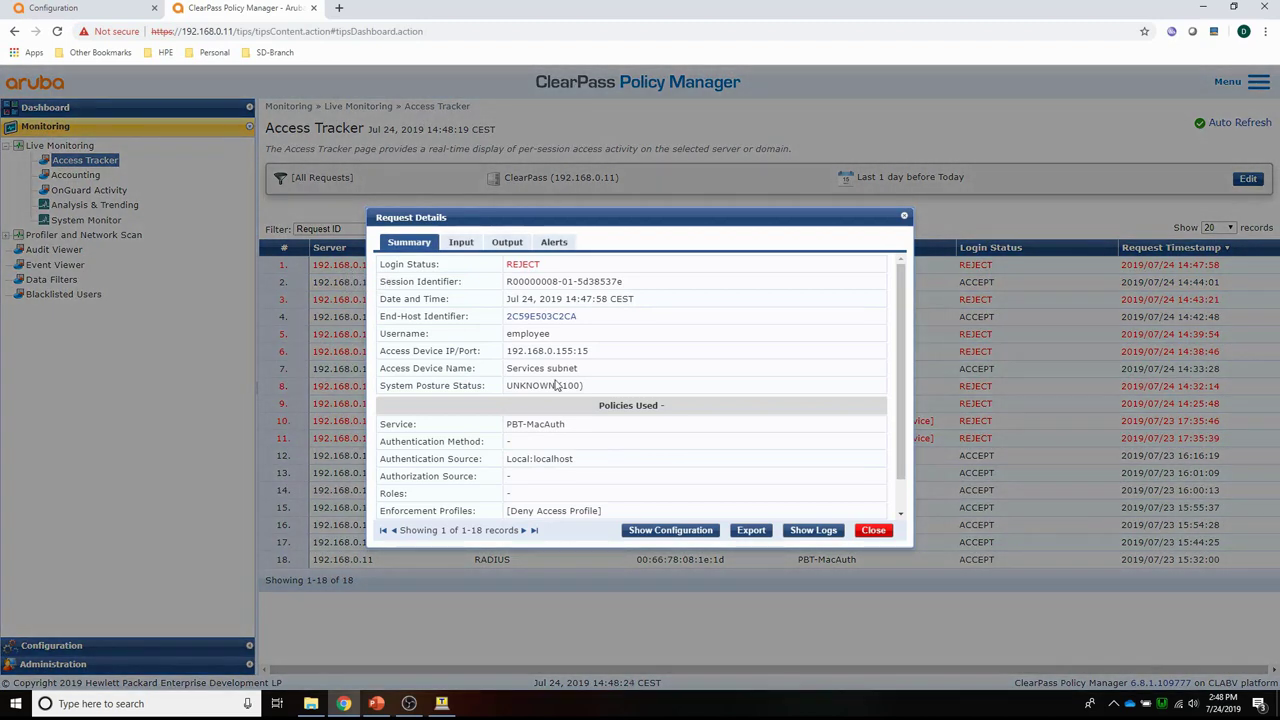
pyautogui.click(554, 244)
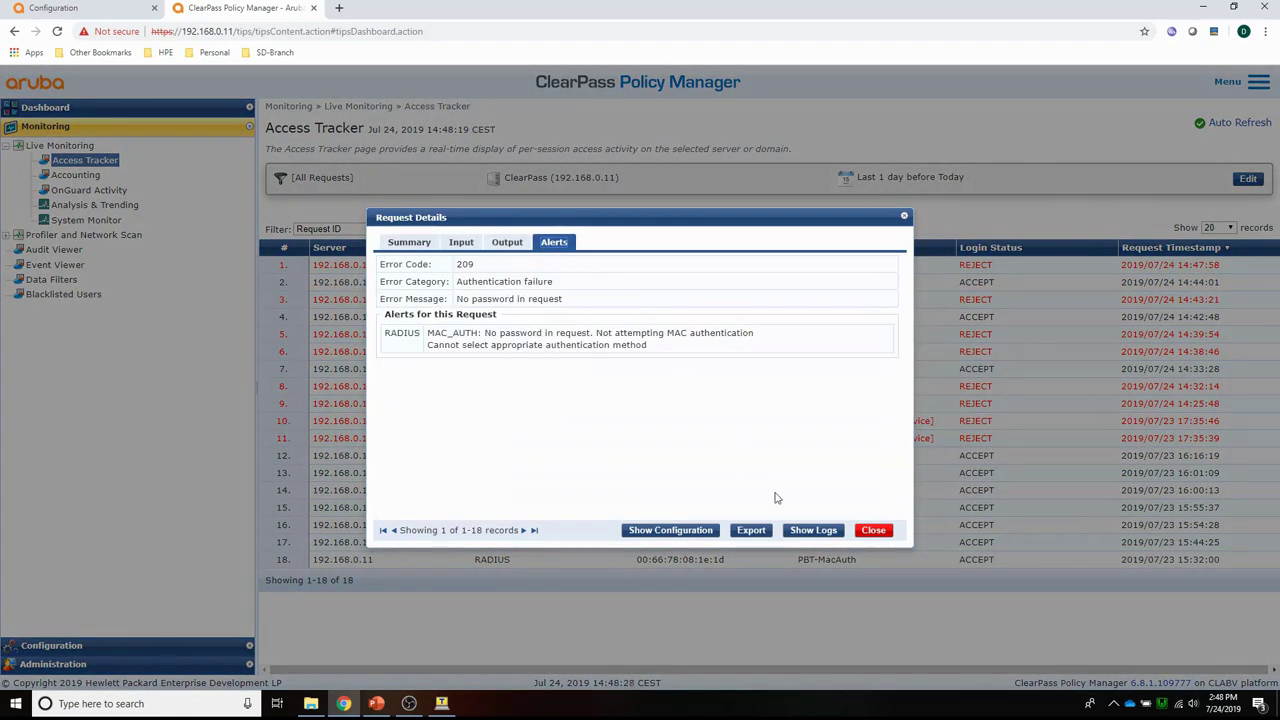
# Reorder services so PBT-802.1X sits 7th, ahead of PBT-MacAuth, and save.
pyautogui.click(873, 531)
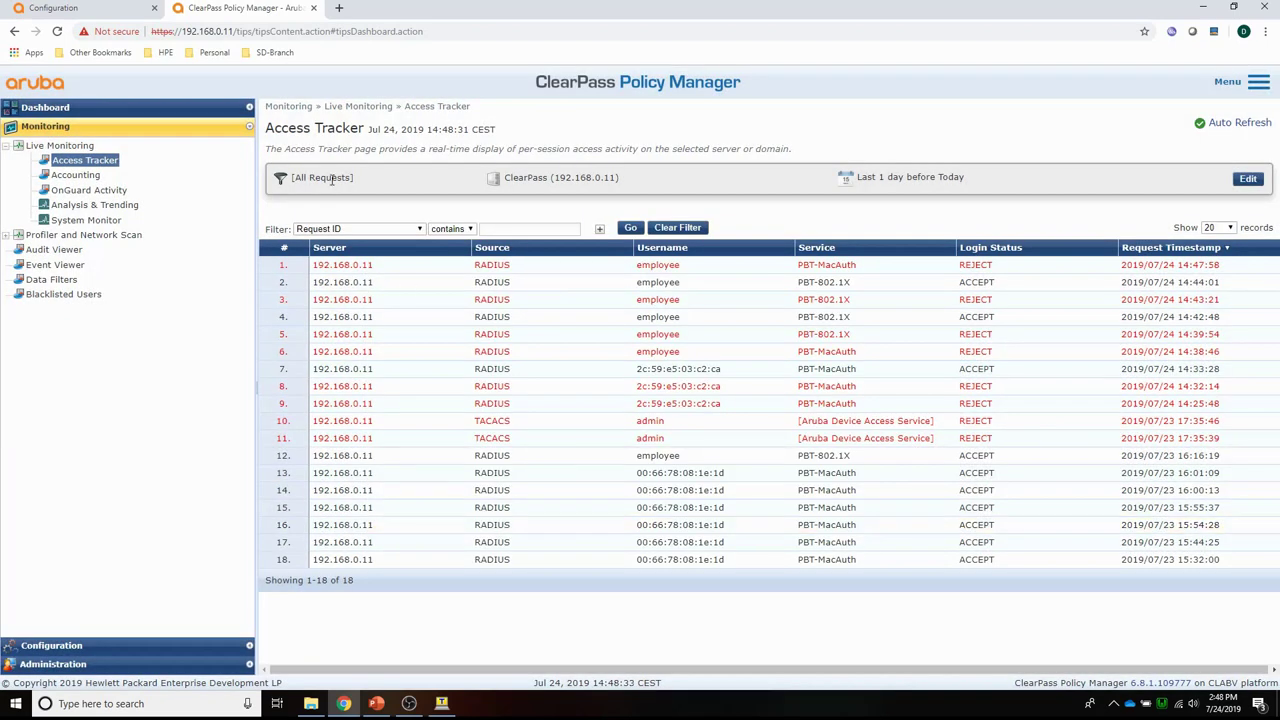
pyautogui.click(45, 646)
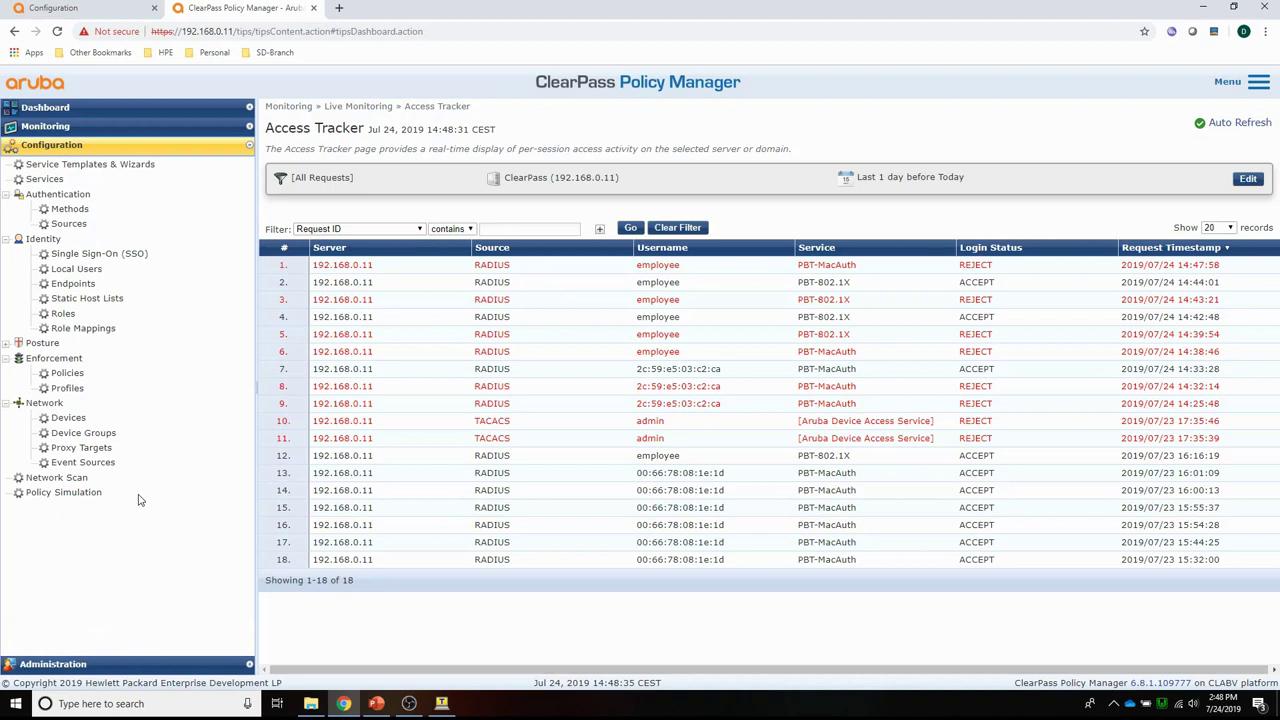
pyautogui.click(32, 178)
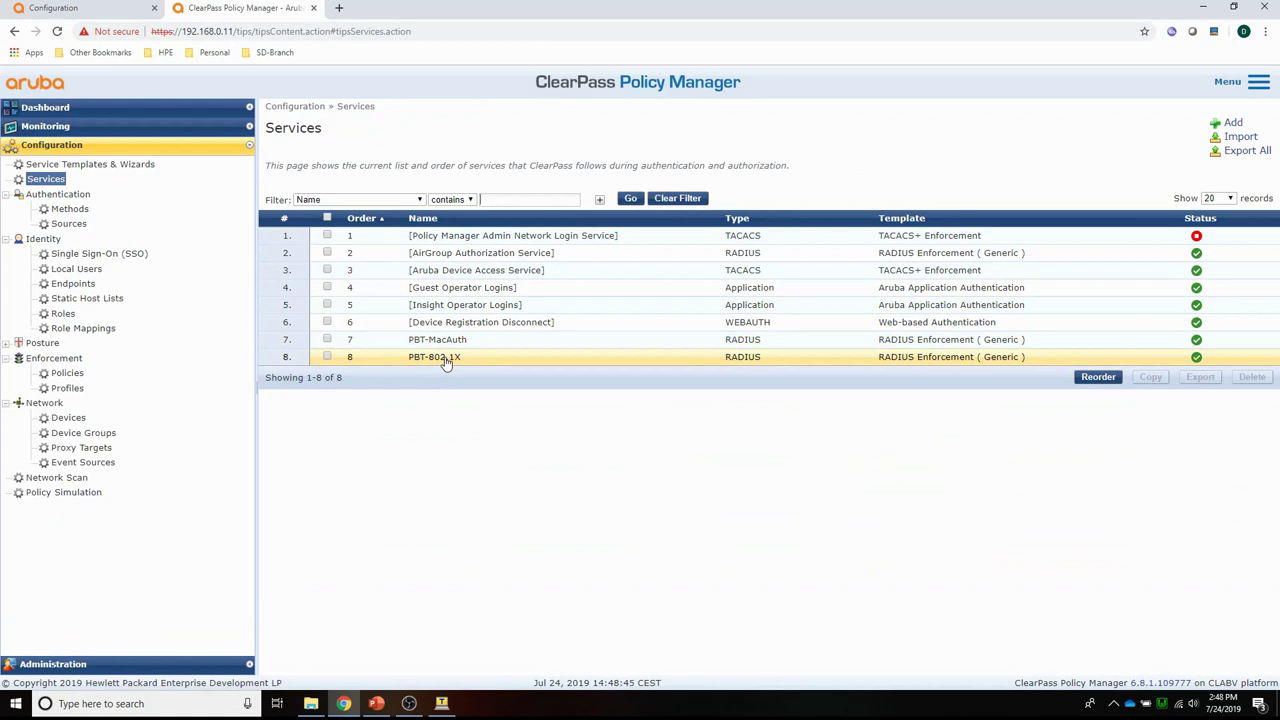
pyautogui.click(1097, 377)
pyautogui.click(350, 320)
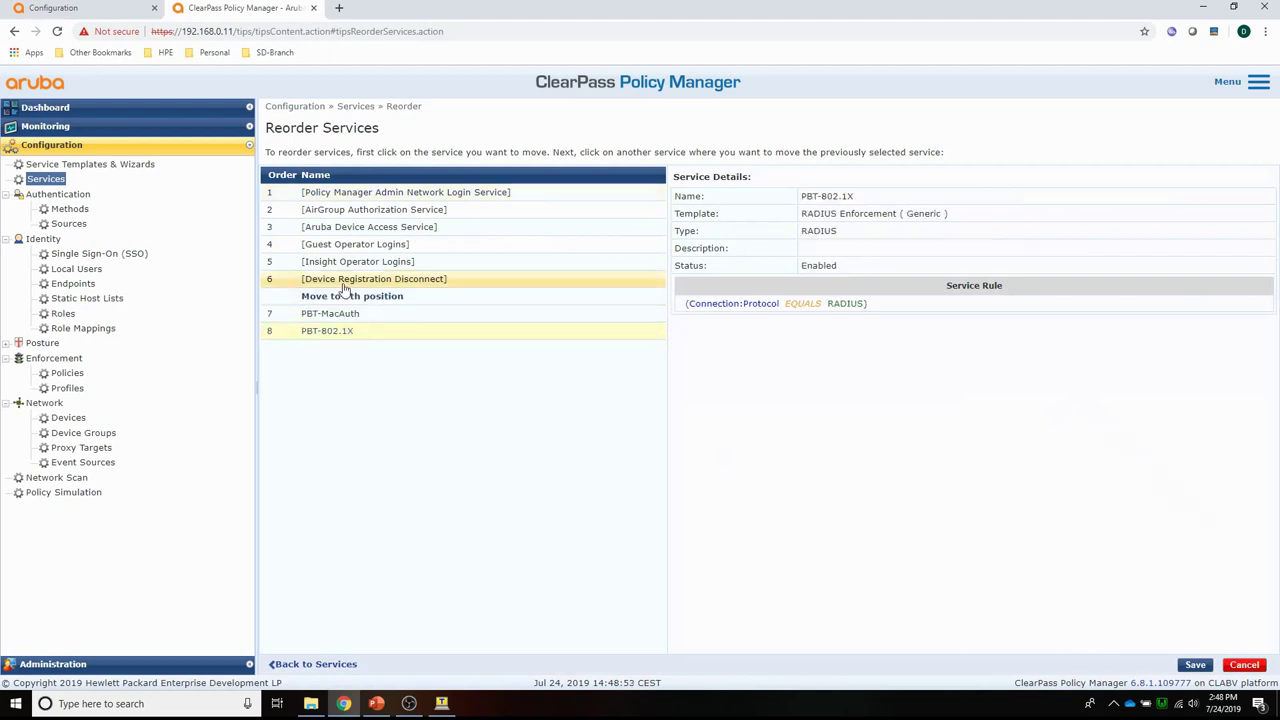
pyautogui.click(343, 292)
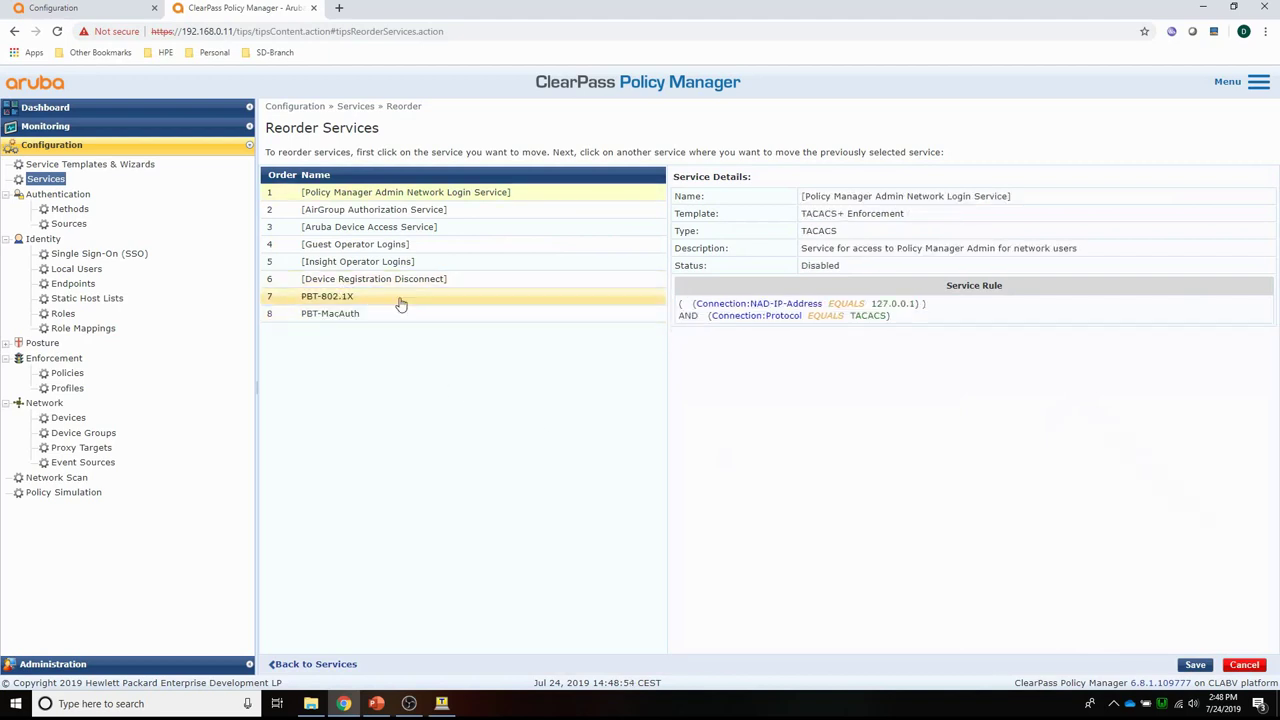
pyautogui.click(1193, 665)
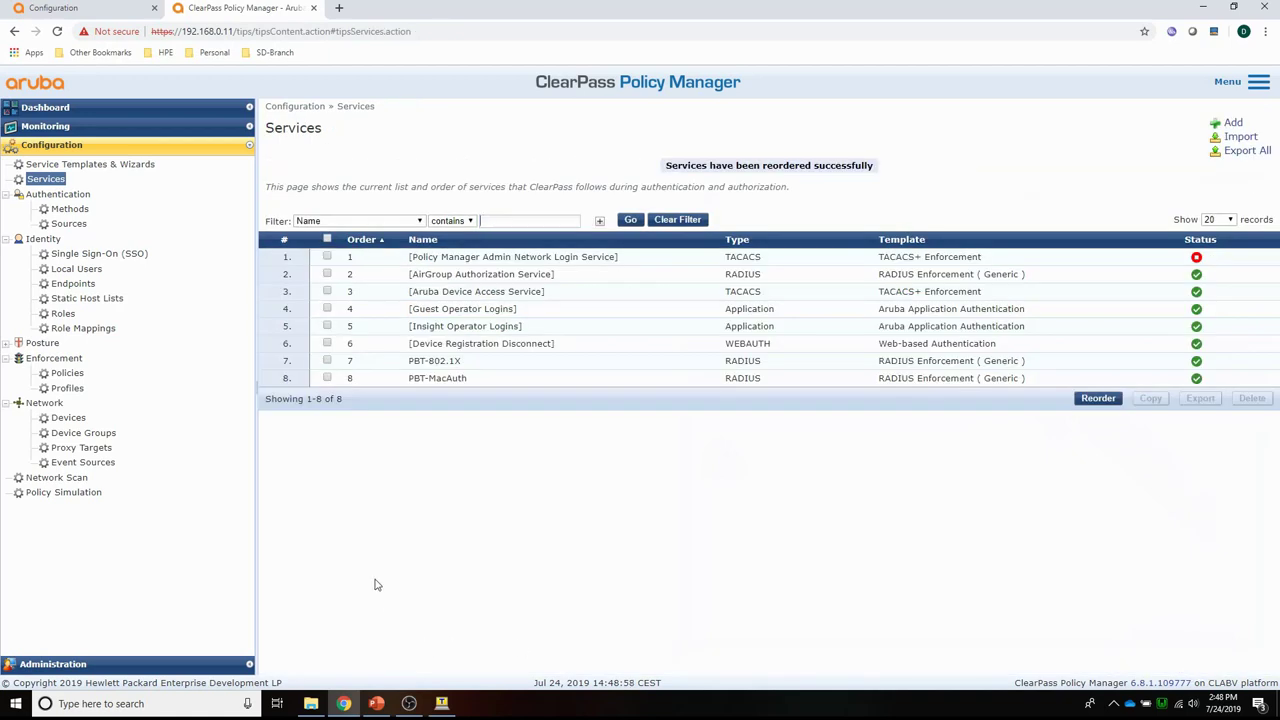
pyautogui.click(434, 362)
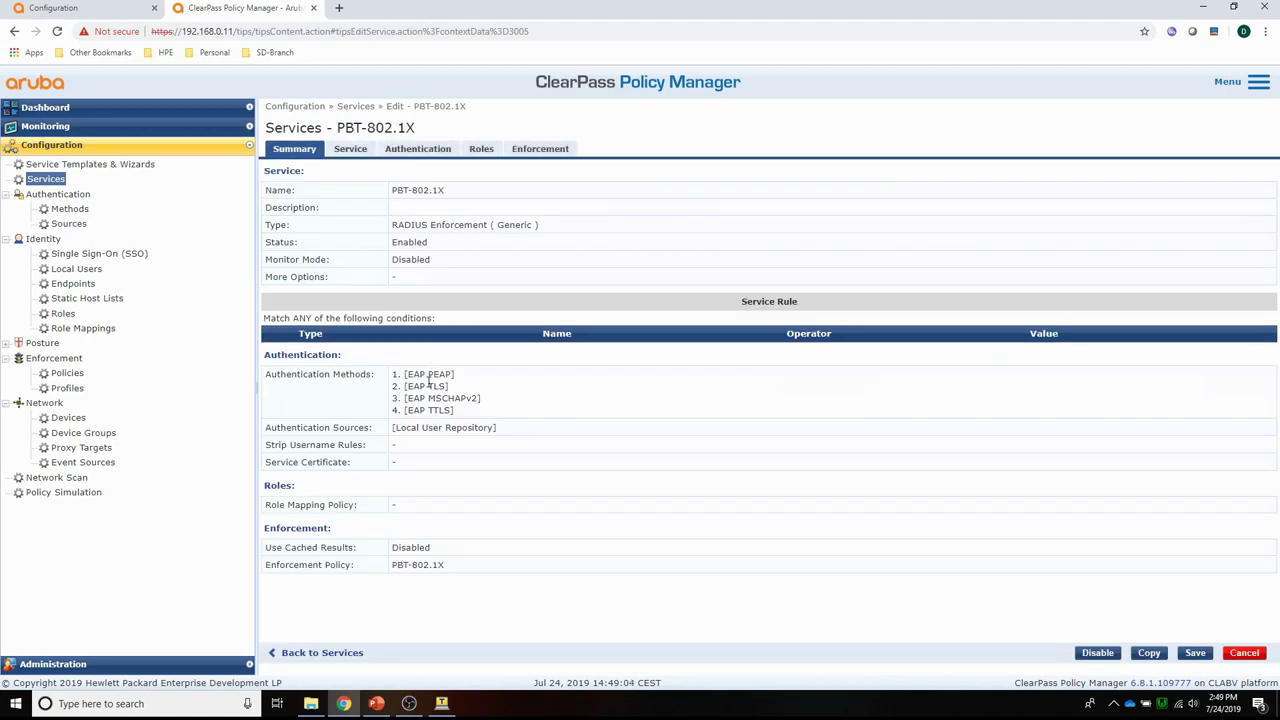
pyautogui.click(351, 150)
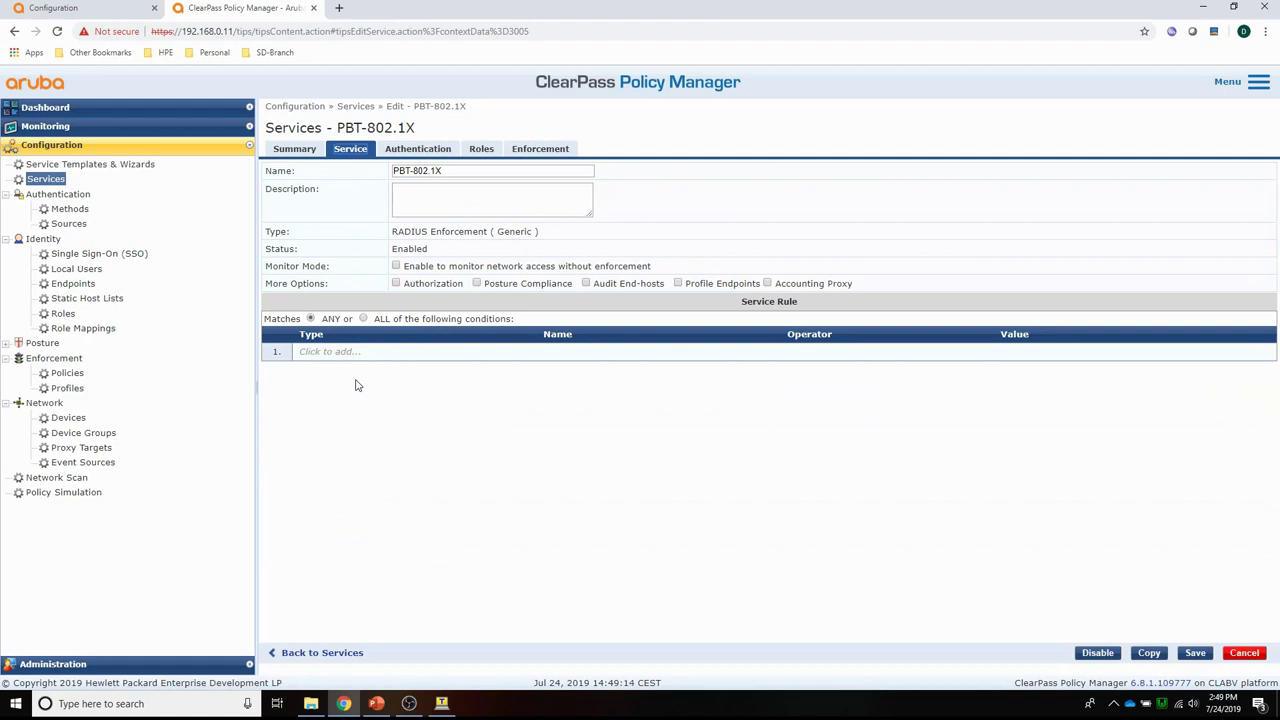
pyautogui.click(1247, 652)
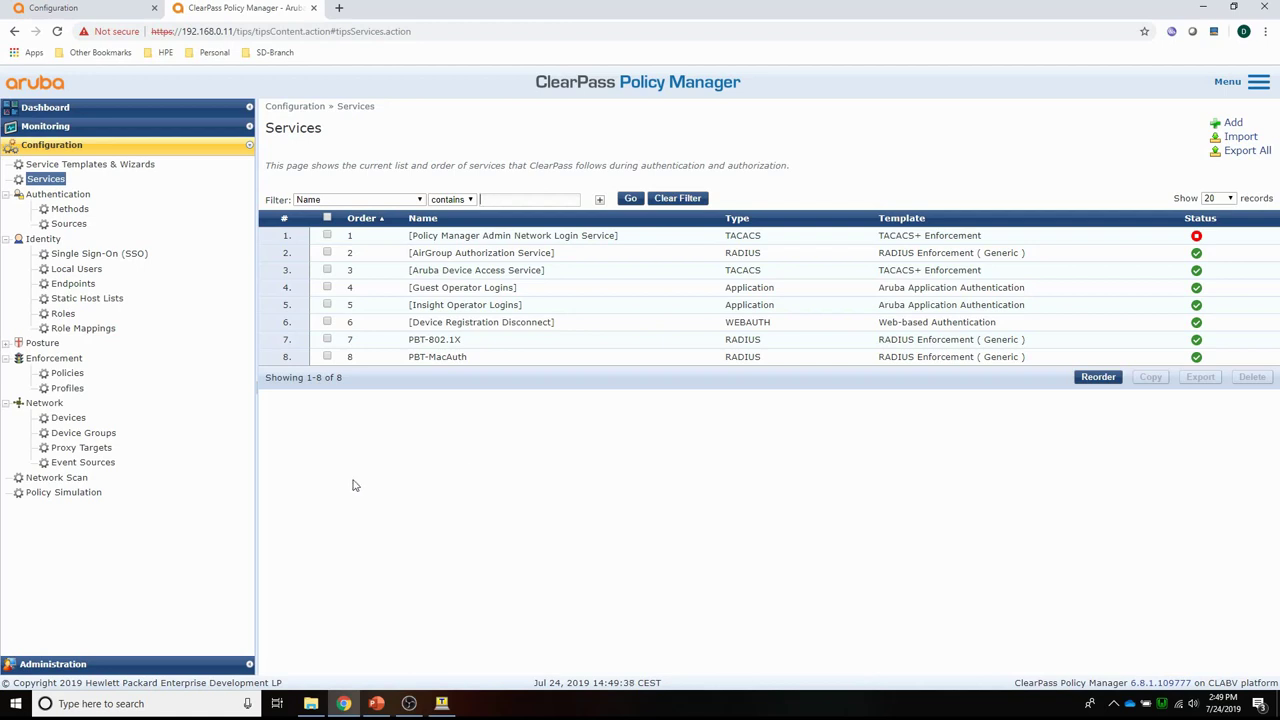
# Trace the newest rejected PBT-802.1X request in Access Tracker to error 106 in its Alerts.
pyautogui.click(37, 128)
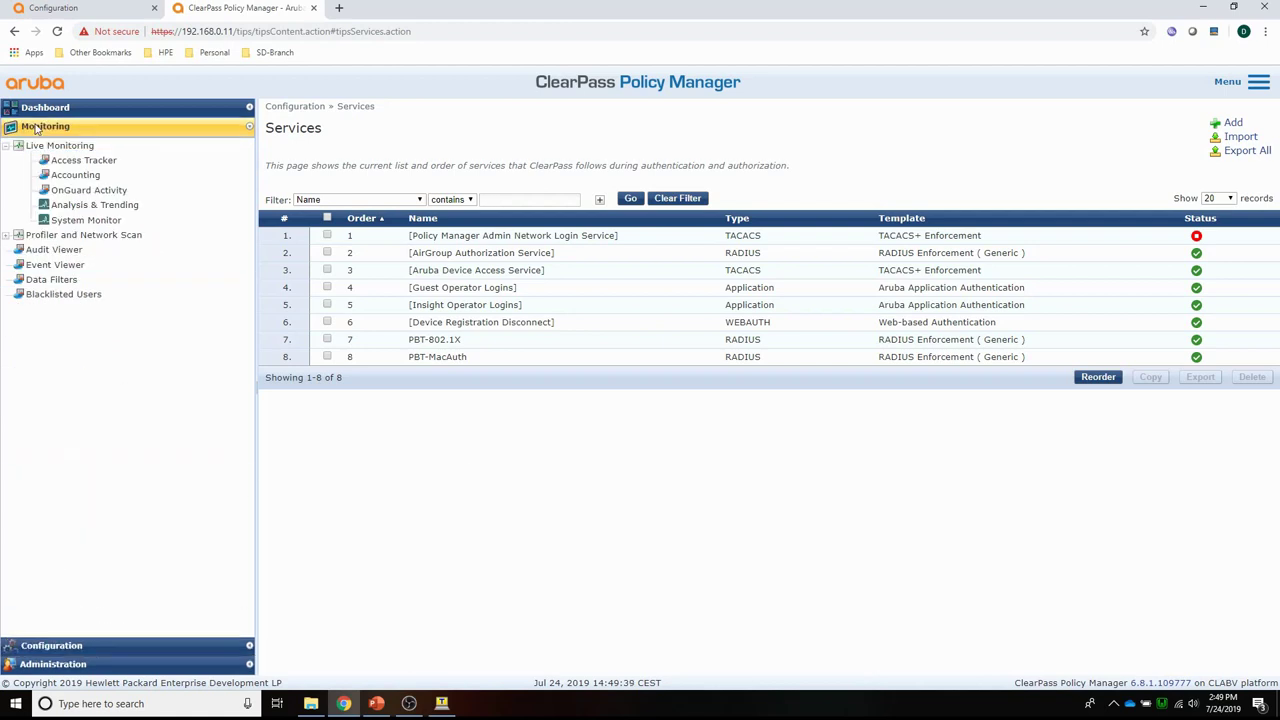
pyautogui.click(84, 160)
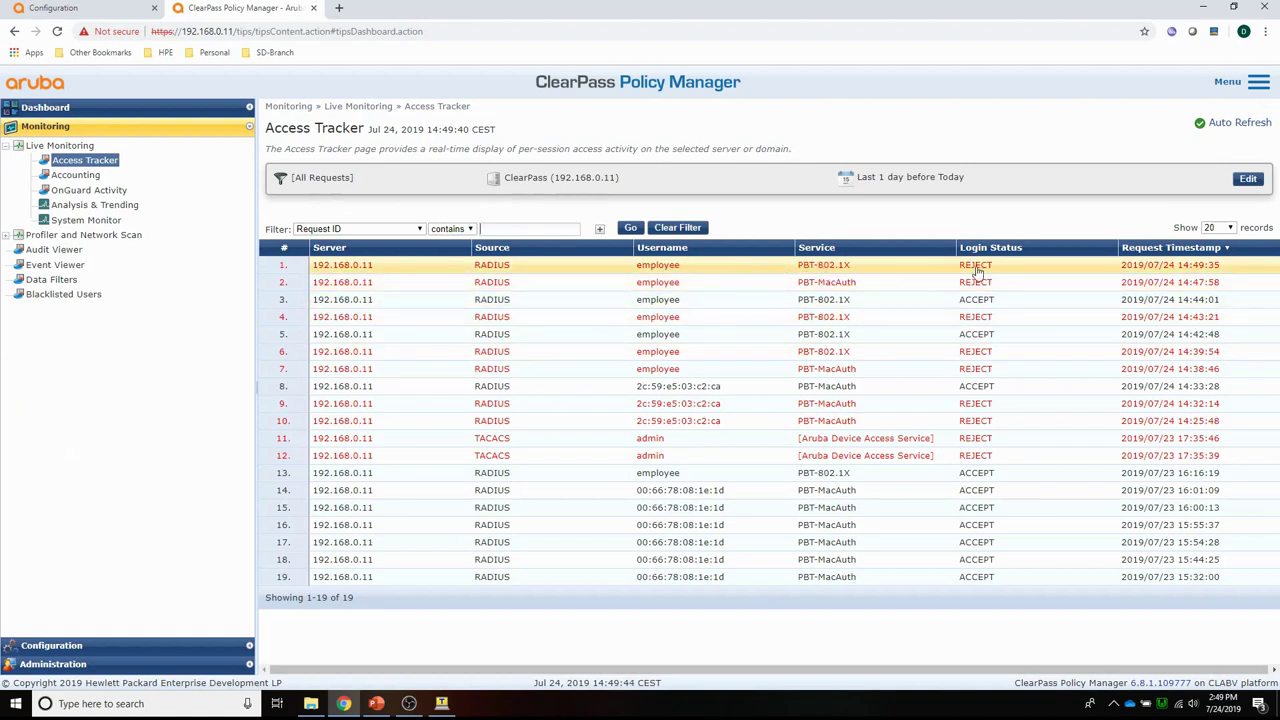
pyautogui.click(818, 268)
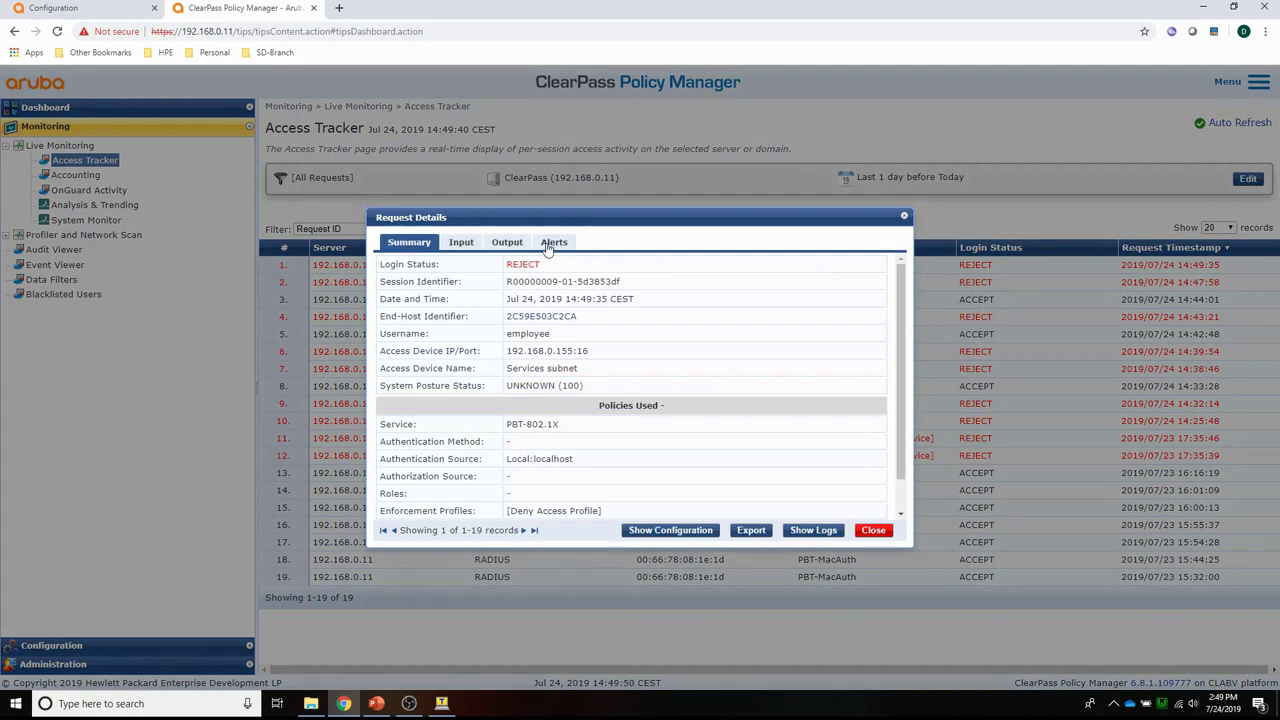
pyautogui.click(551, 245)
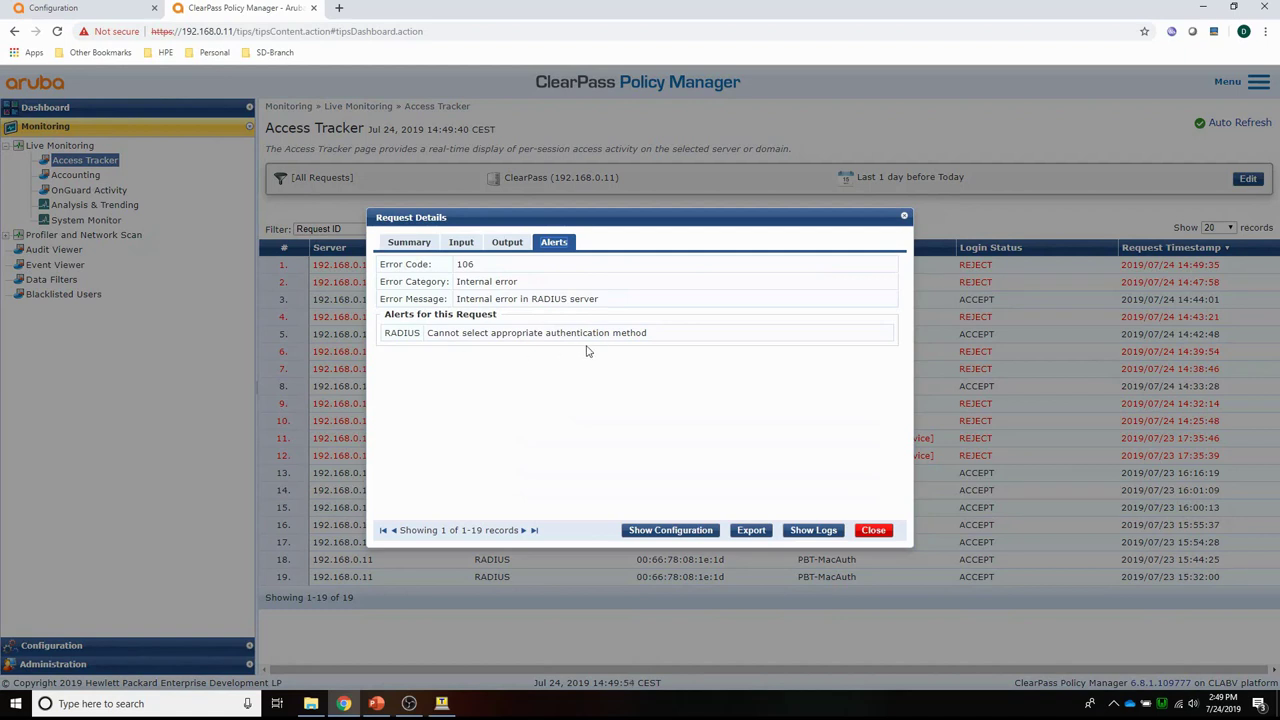
# Close the request details and return to the Services list.
pyautogui.click(874, 532)
pyautogui.click(43, 646)
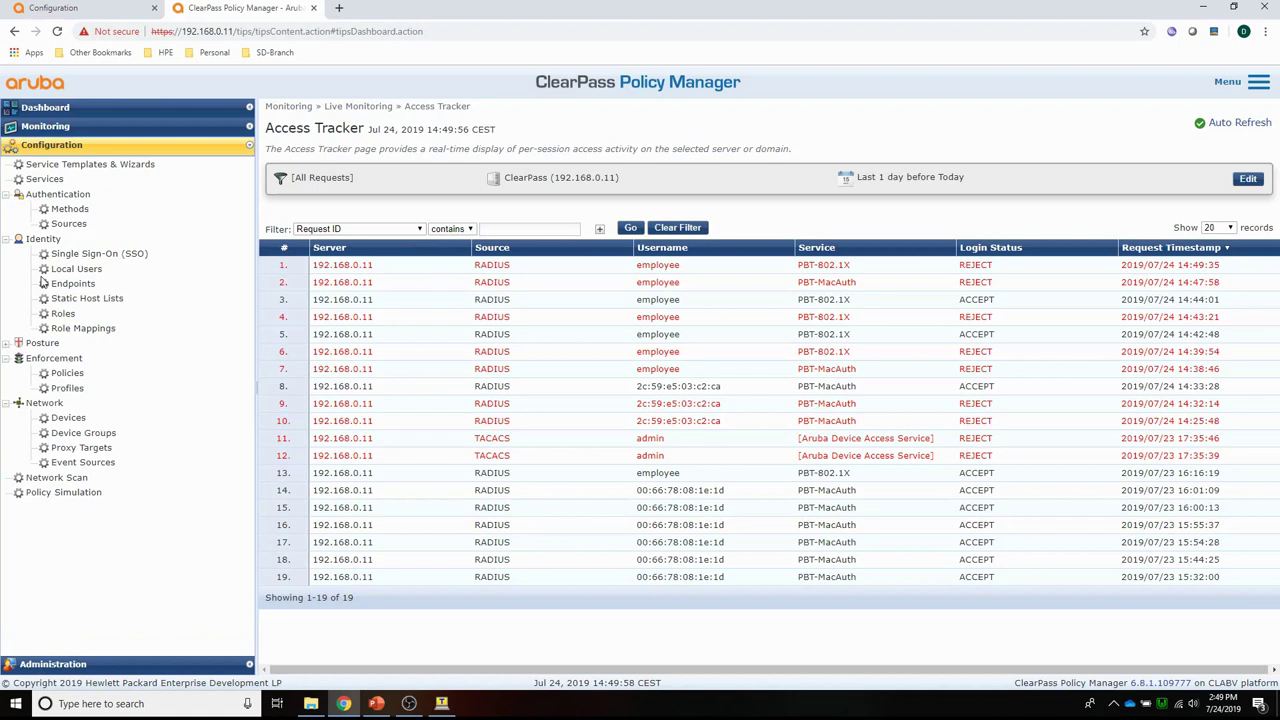
pyautogui.click(45, 179)
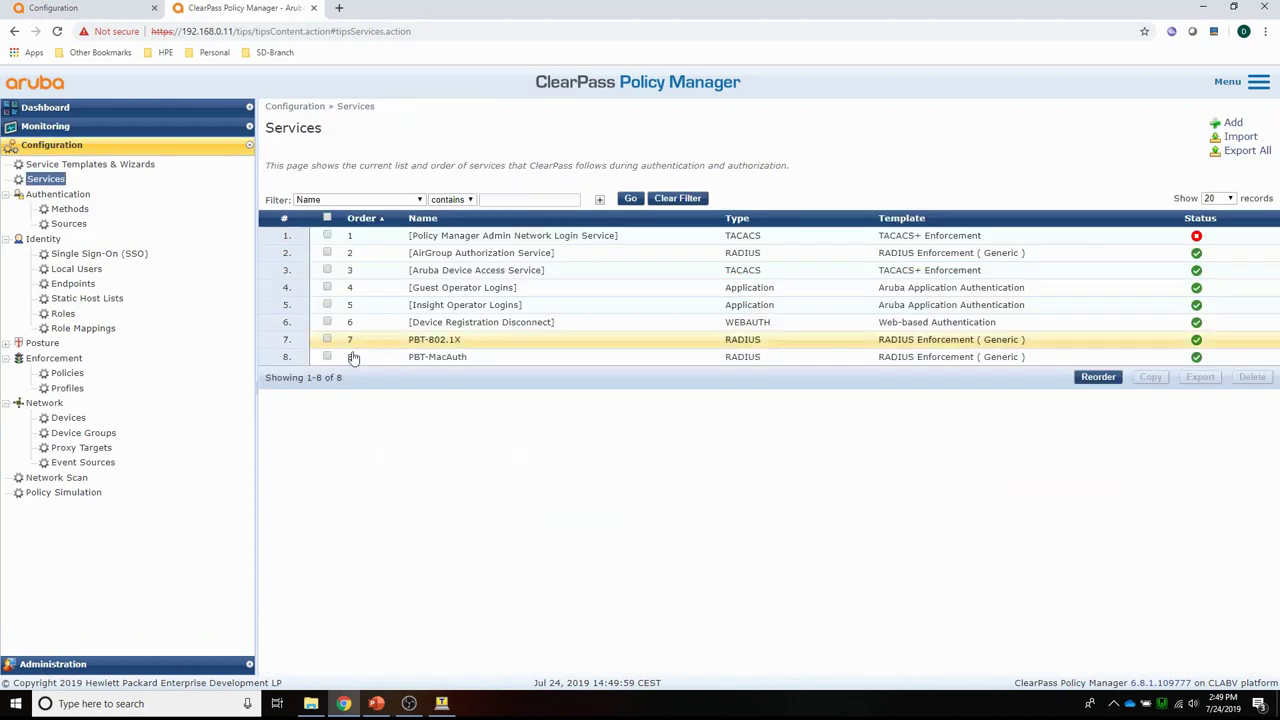
# Add MSCHAP to the PBT-802.1X service's authentication methods and save the service.
pyautogui.click(447, 342)
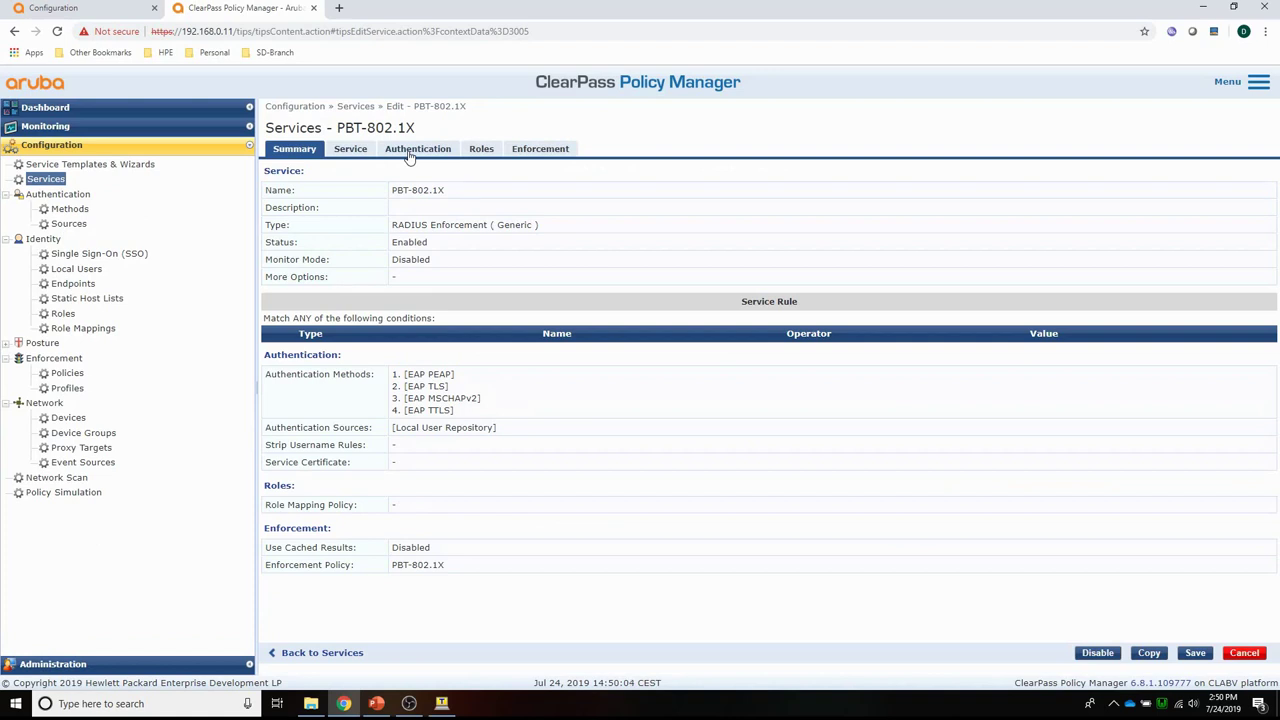
pyautogui.click(409, 152)
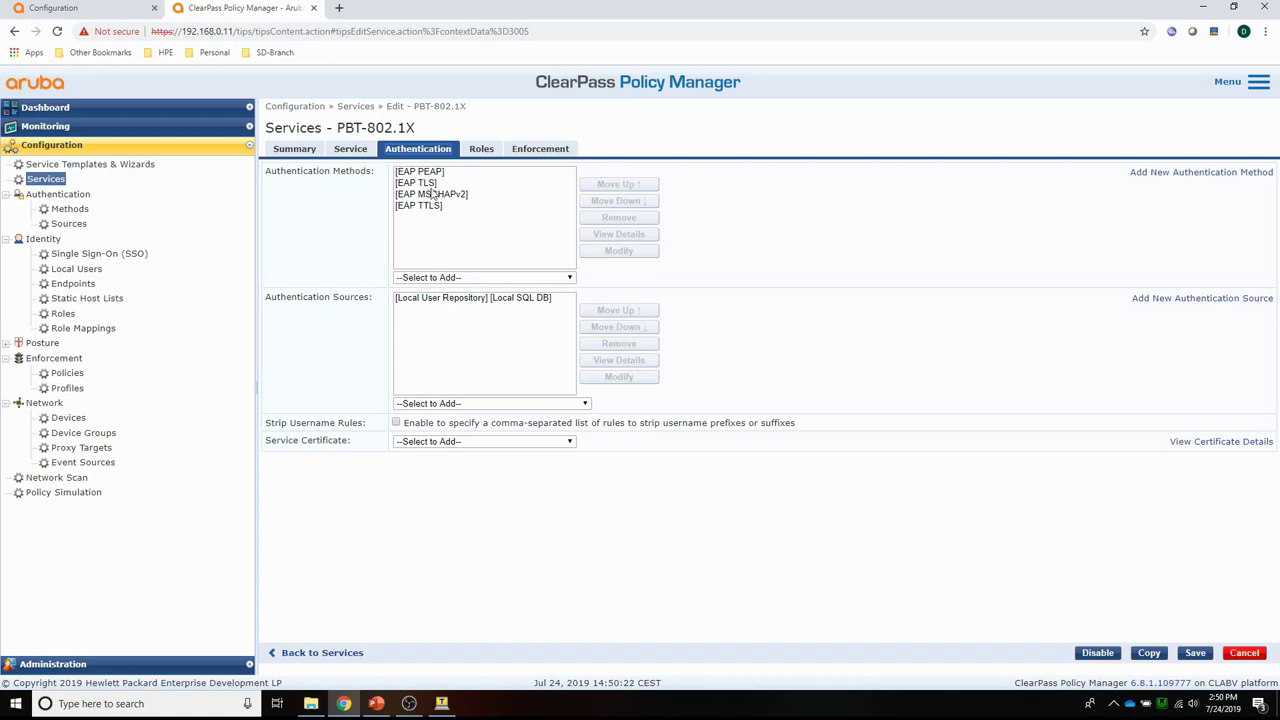
pyautogui.click(464, 278)
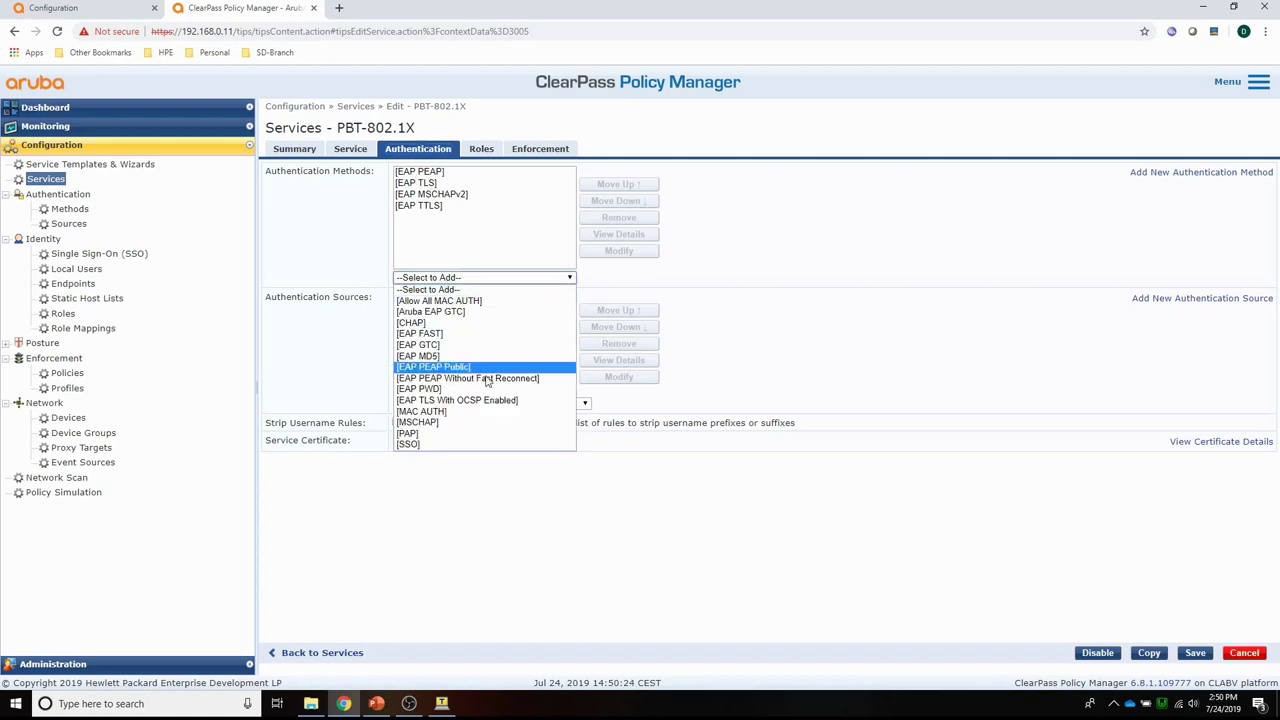
pyautogui.click(442, 422)
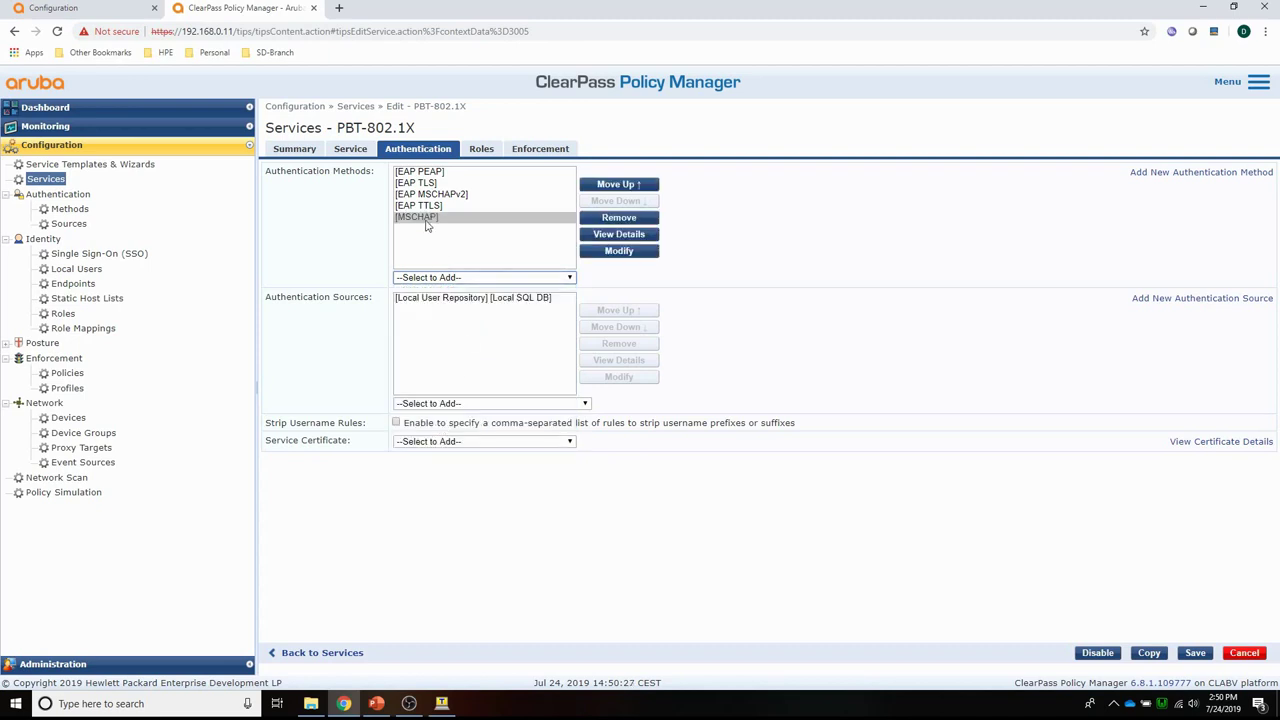
pyautogui.click(1195, 655)
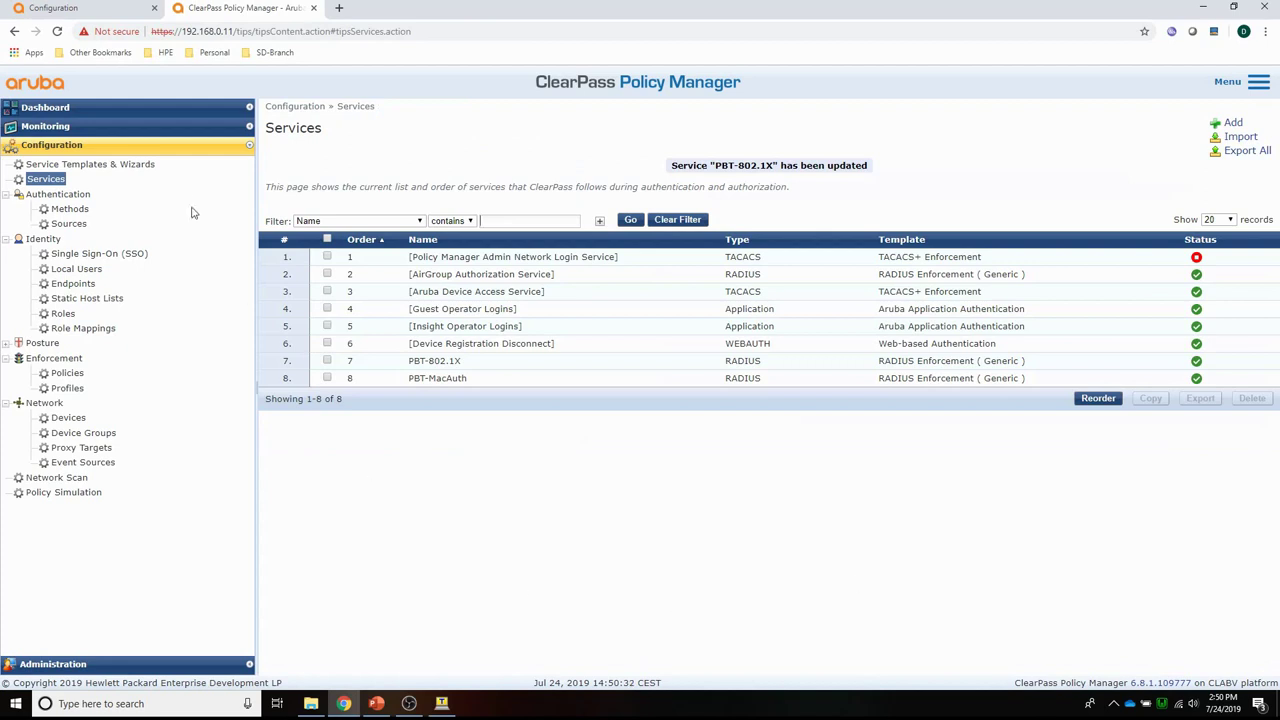
pyautogui.click(40, 127)
# Confirm the latest accepted employee request's RADIUS Response returns Aruba-User-Role authenticated.
pyautogui.click(80, 160)
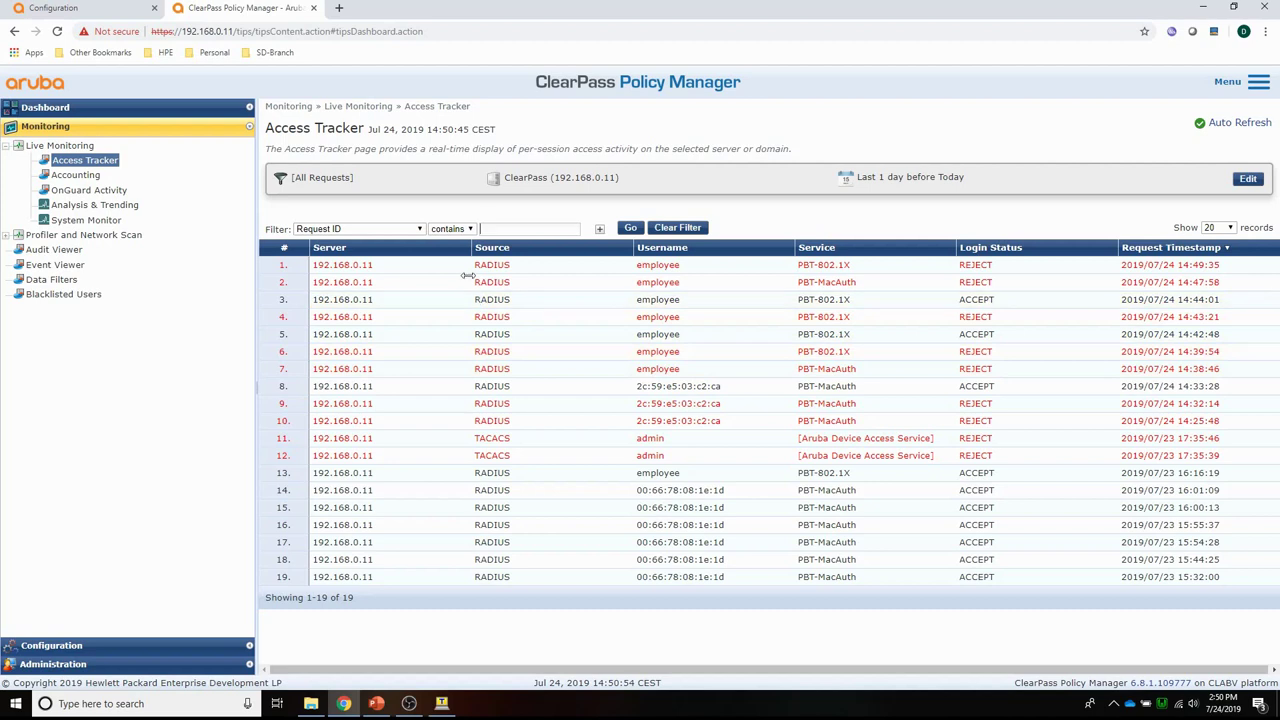
pyautogui.click(335, 270)
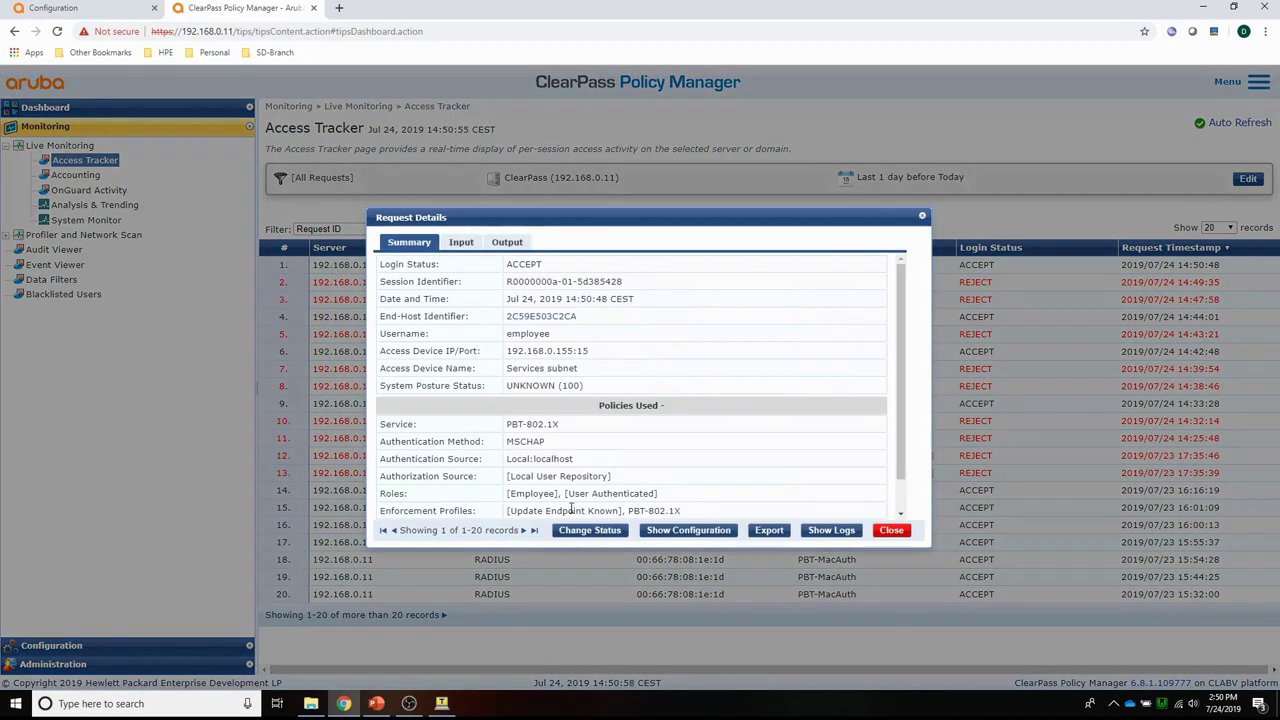
pyautogui.click(507, 244)
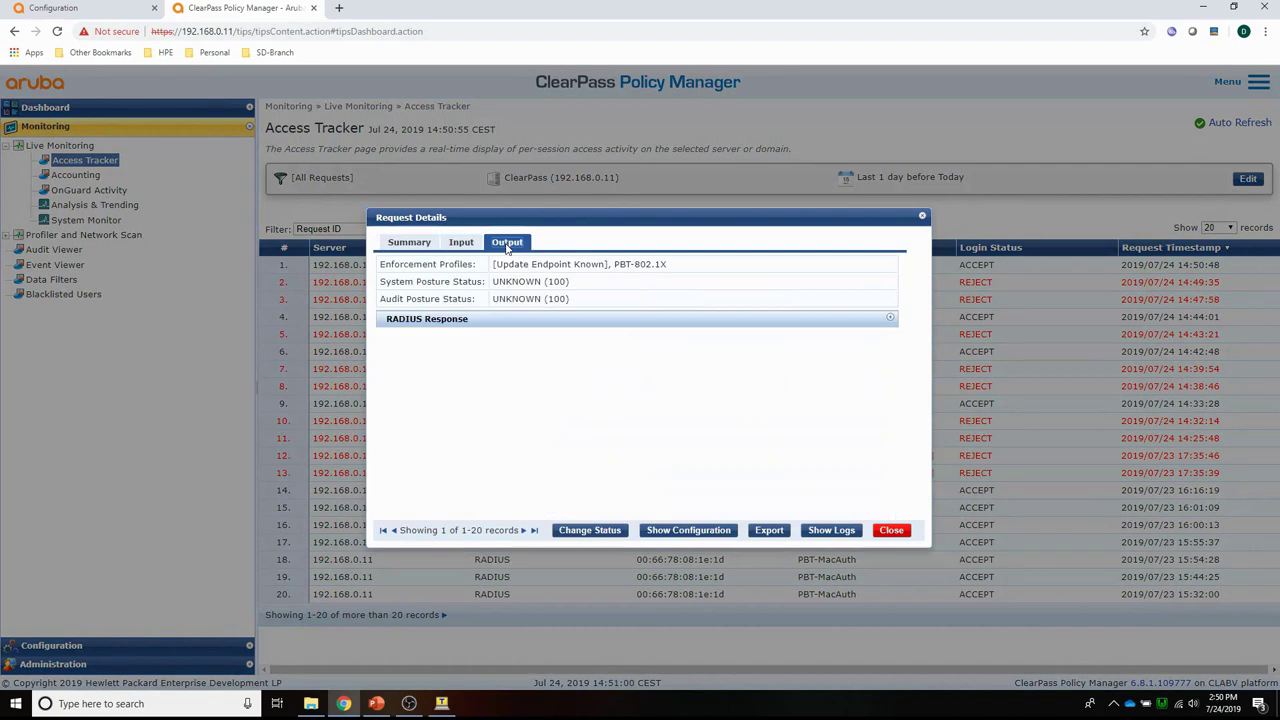
pyautogui.click(425, 321)
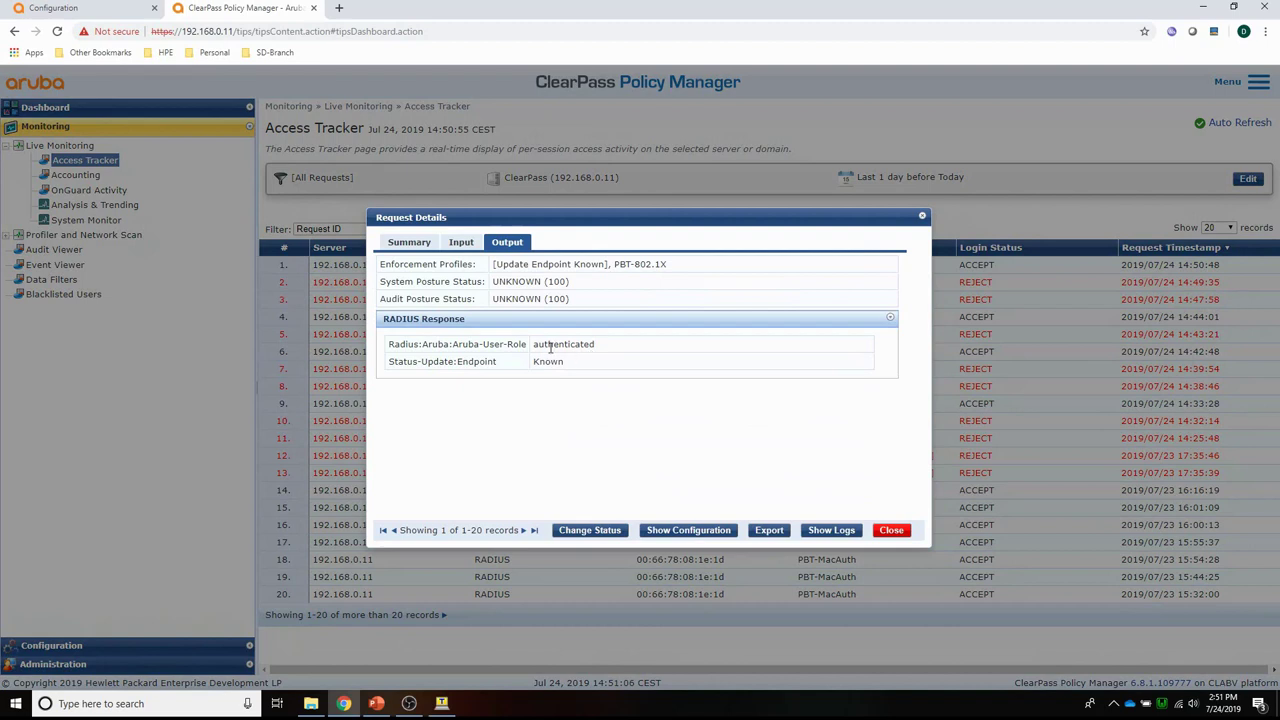
pyautogui.click(891, 530)
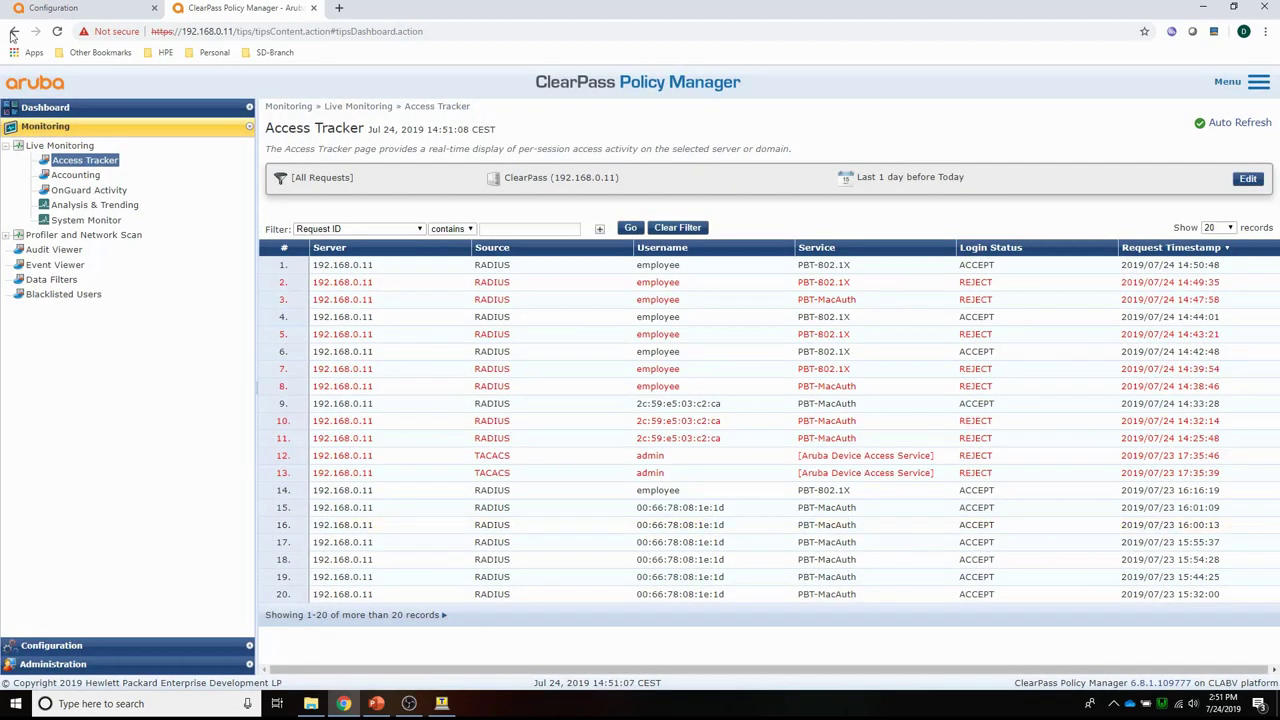
# Reload Mobility Master and list ArubaCluster's wired clients, showing employee authenticated on VLAN 100.
pyautogui.click(65, 12)
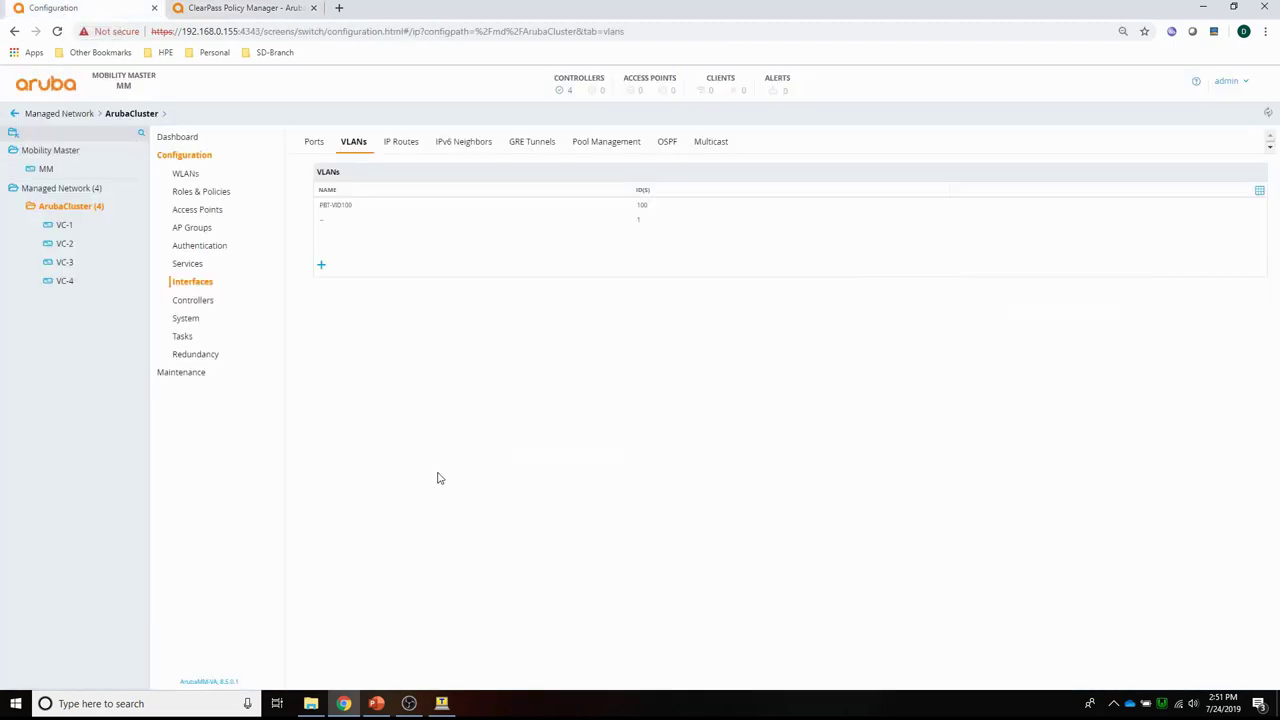
pyautogui.click(654, 33)
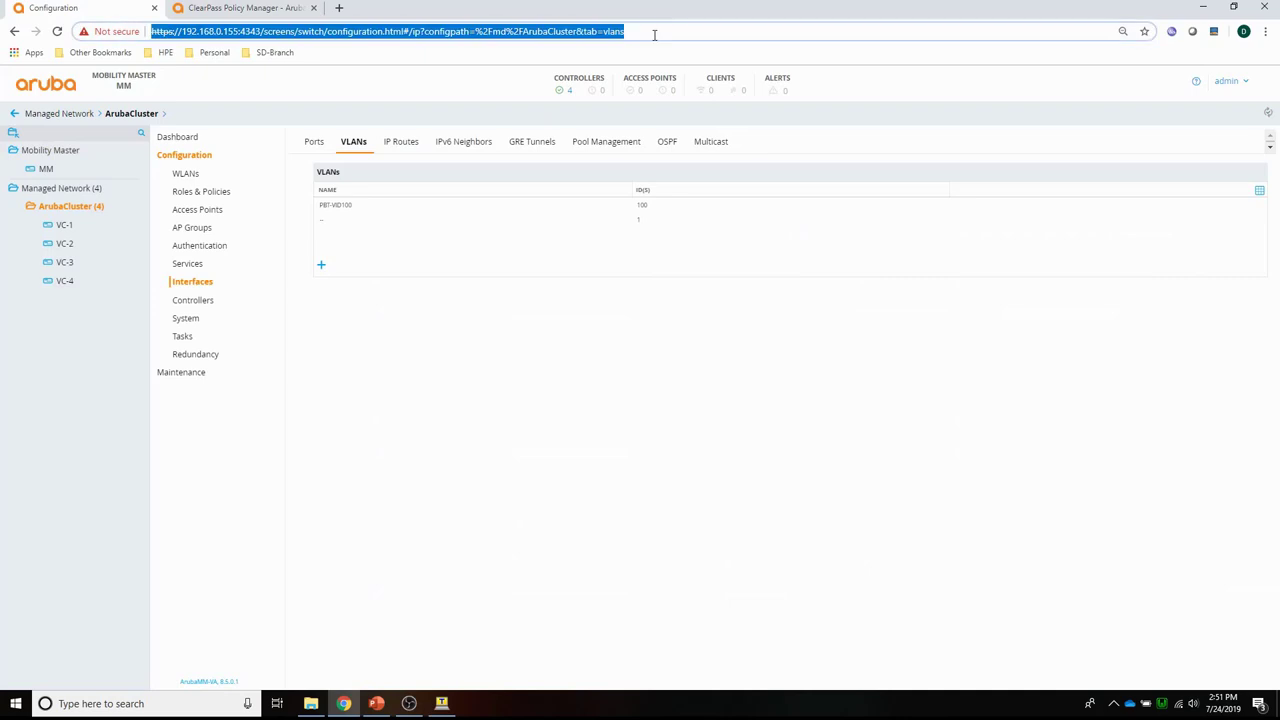
pyautogui.press('Return')
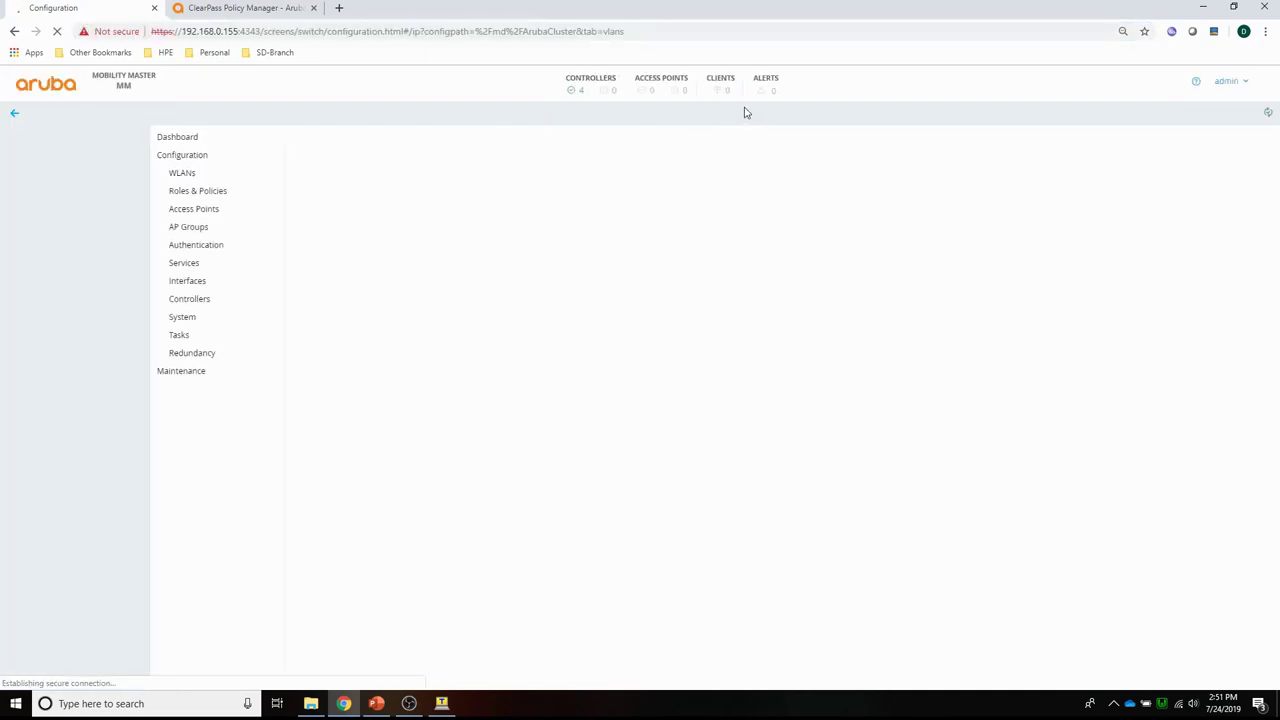
pyautogui.click(745, 93)
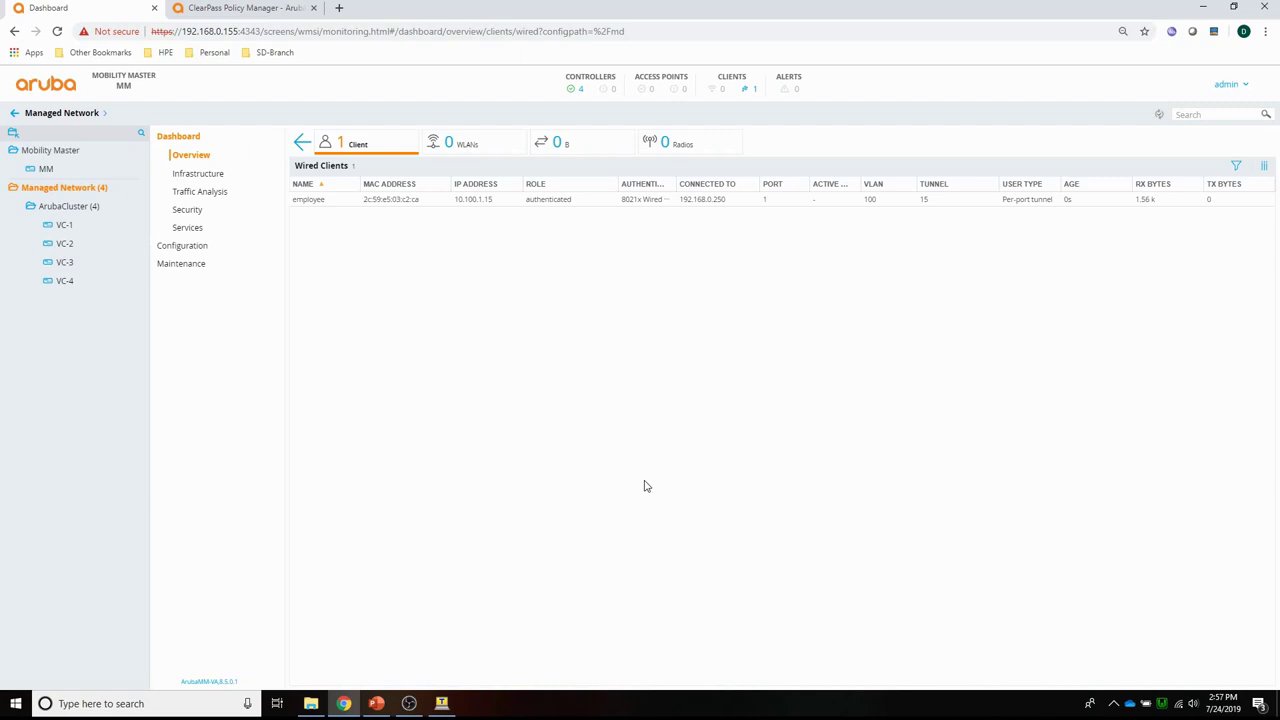
pyautogui.click(66, 206)
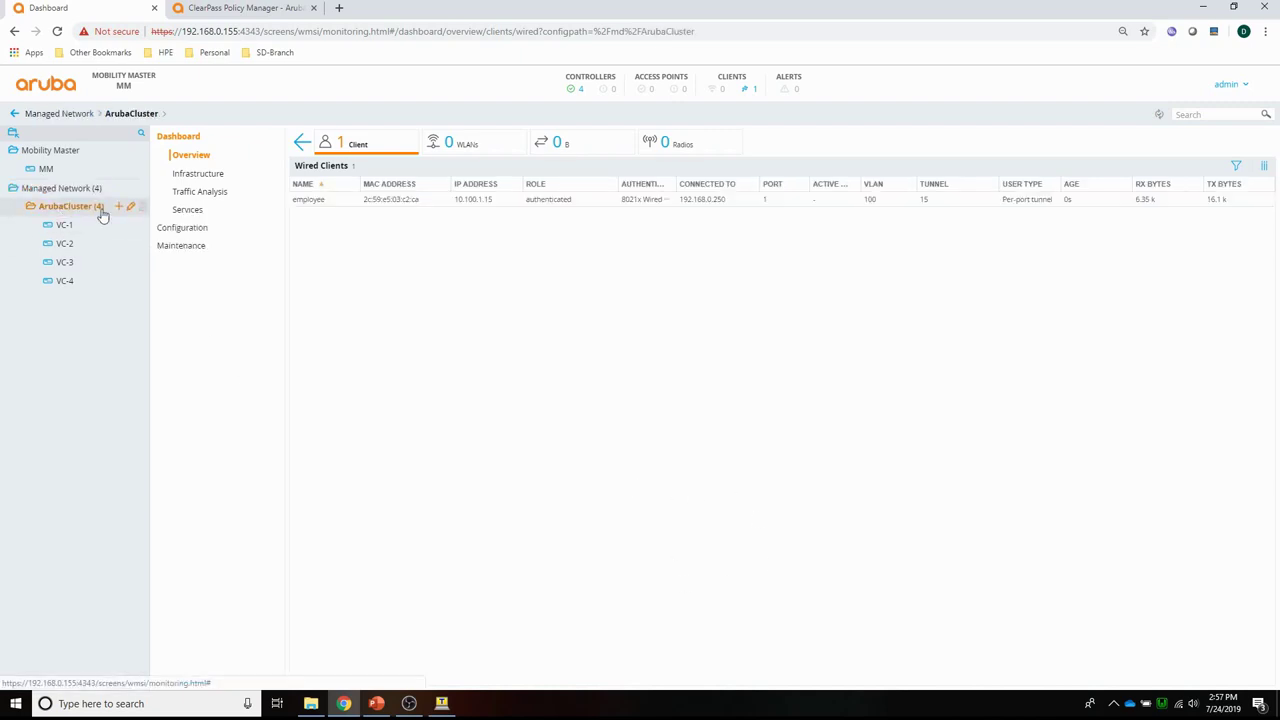
# Enable Download Role from CPPM in the PBT-802.1X AAA profile and submit it.
pyautogui.click(185, 229)
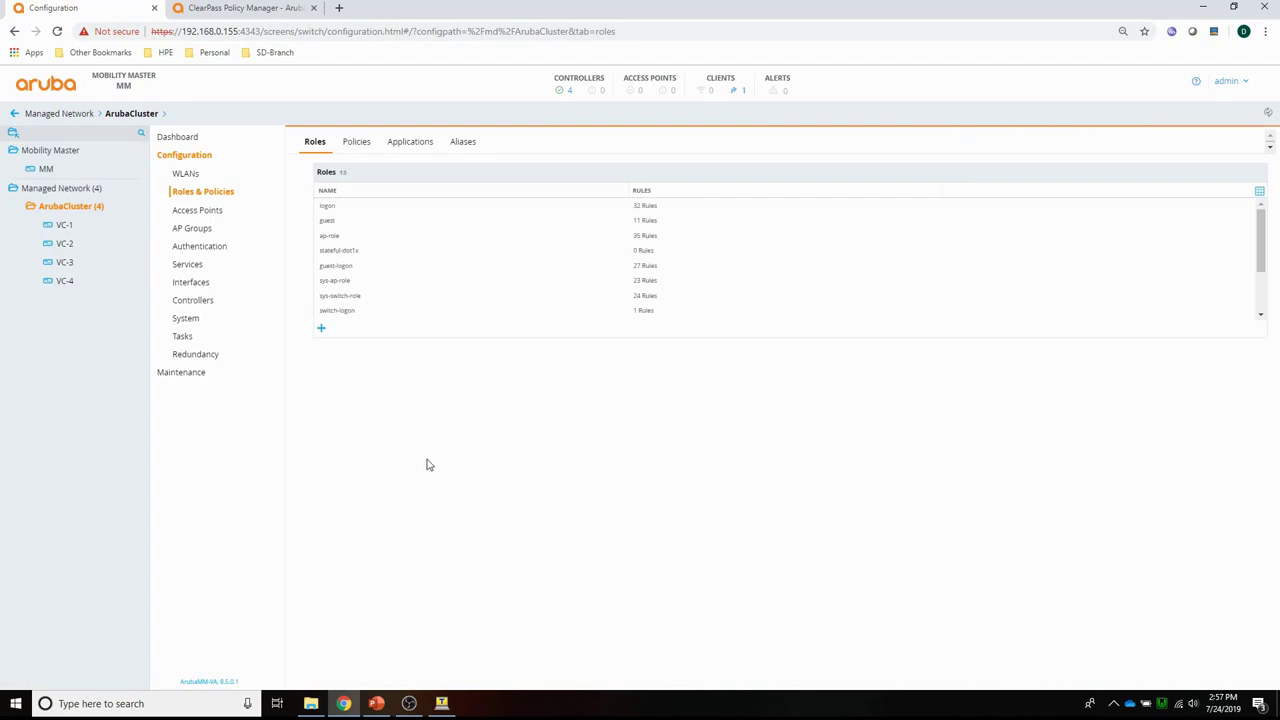
pyautogui.click(187, 247)
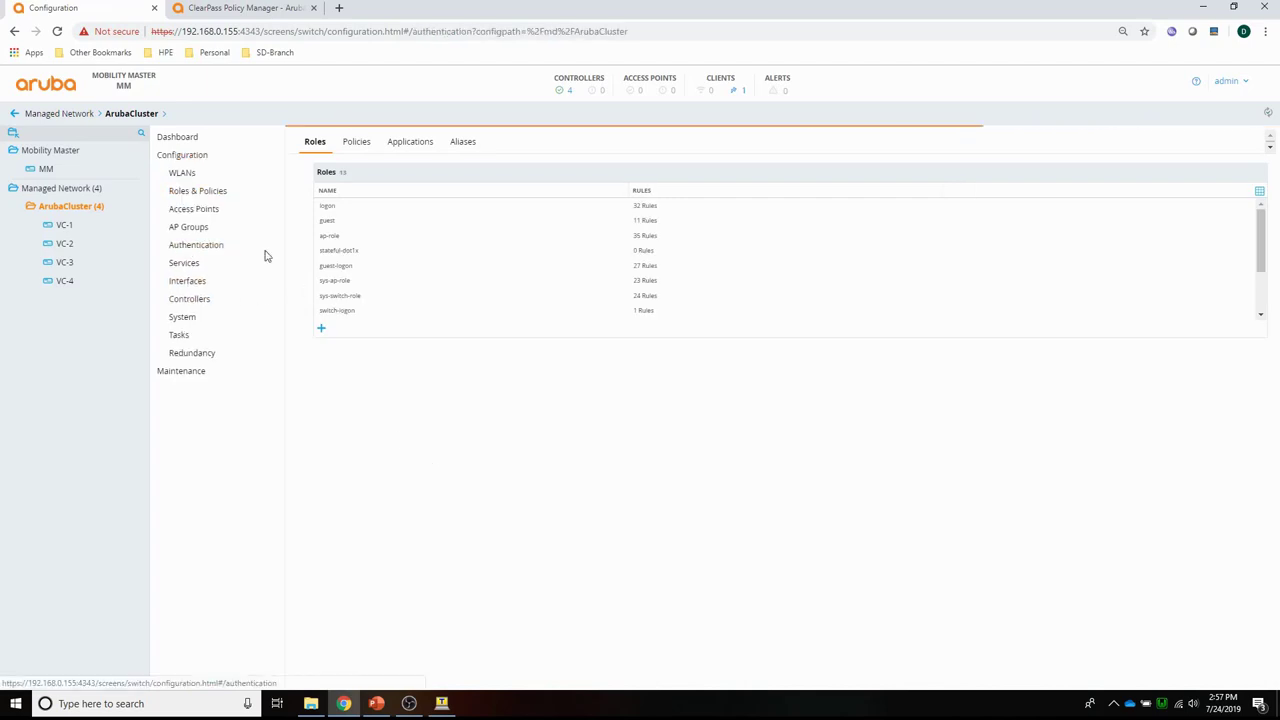
pyautogui.click(392, 143)
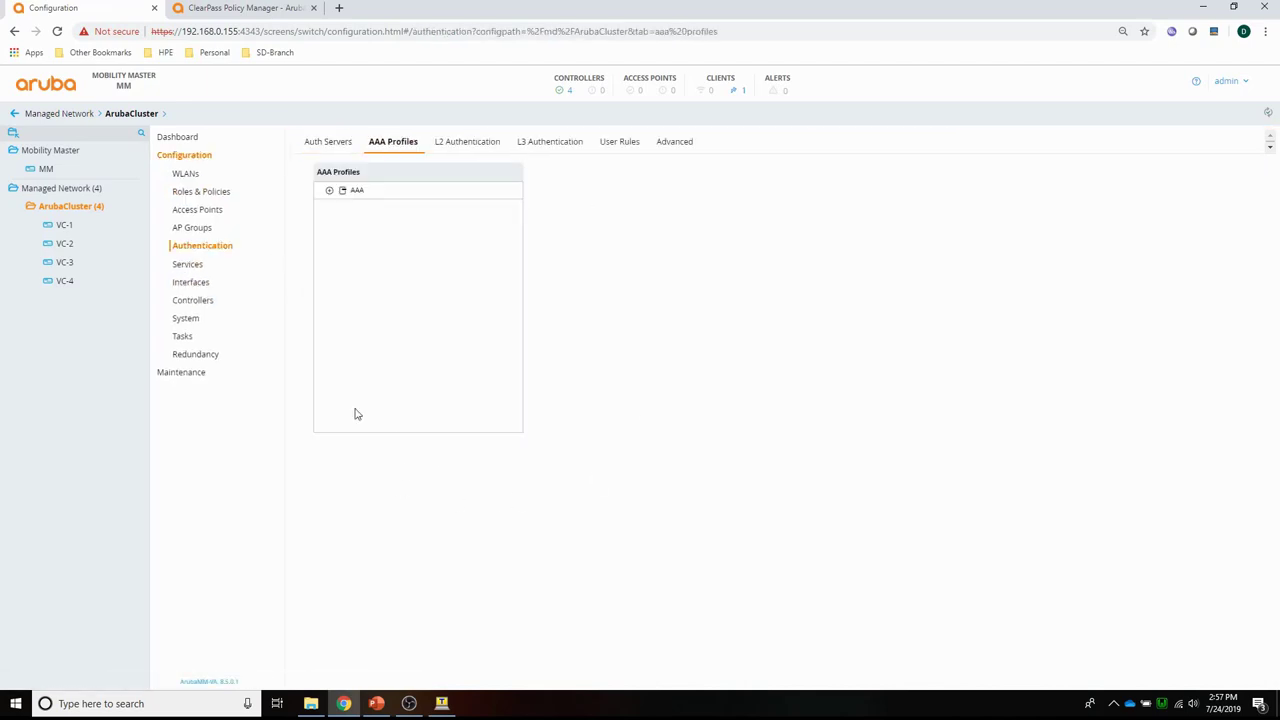
pyautogui.click(352, 195)
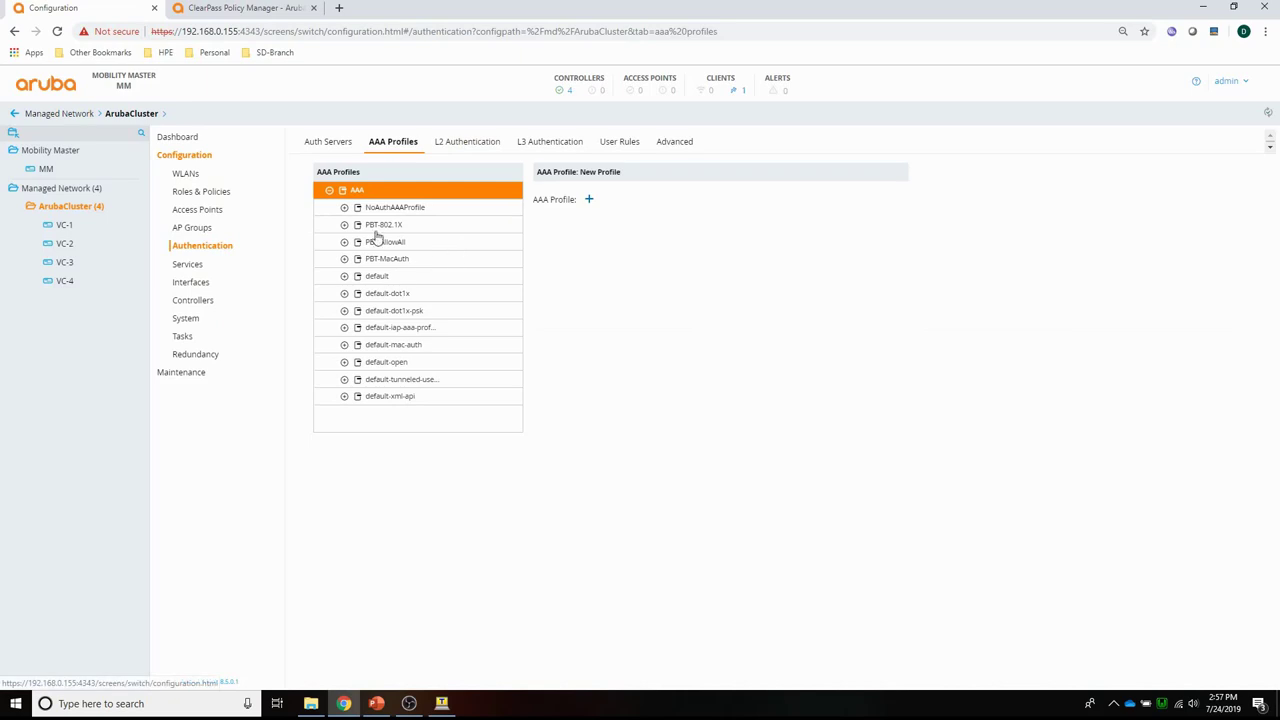
pyautogui.click(378, 226)
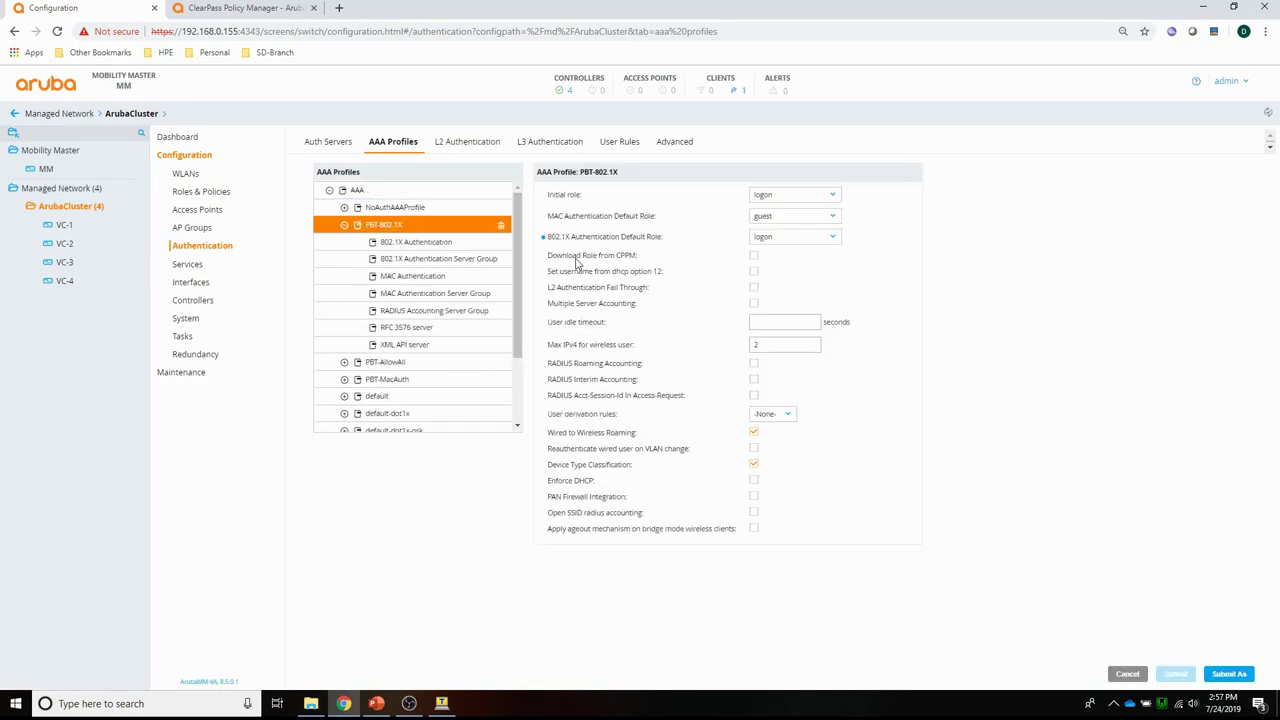
pyautogui.click(754, 258)
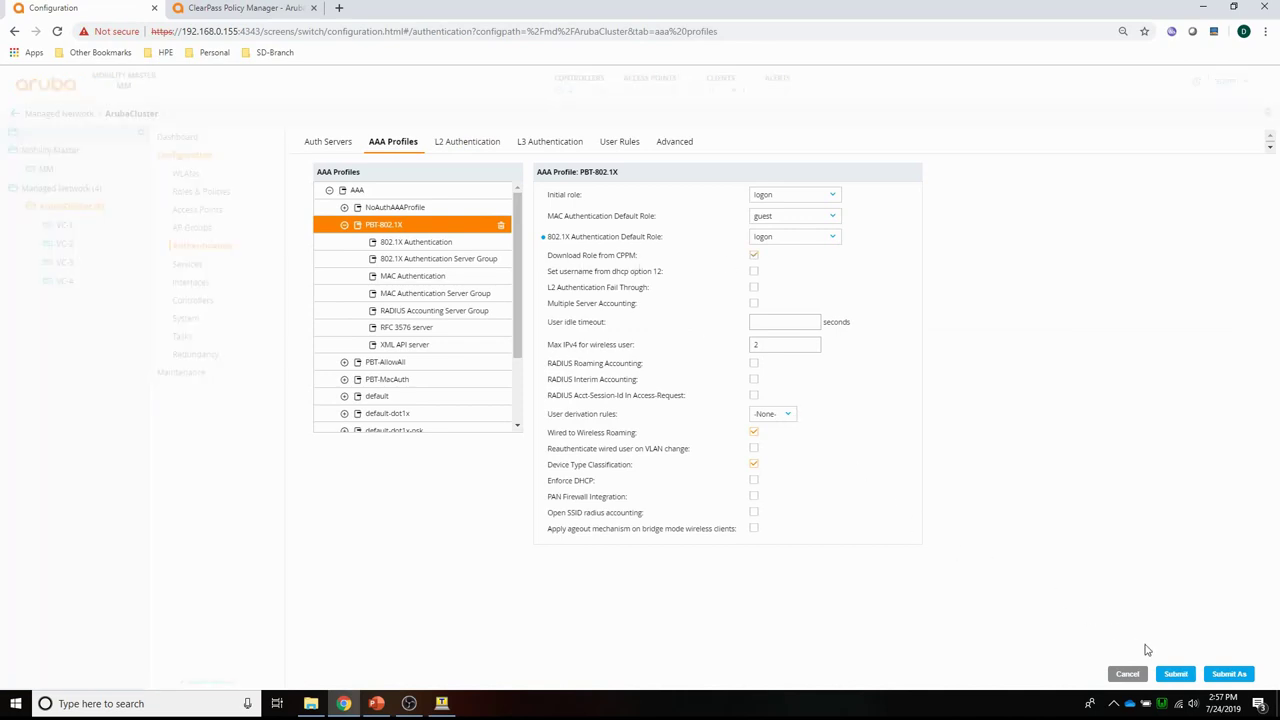
pyautogui.click(1176, 676)
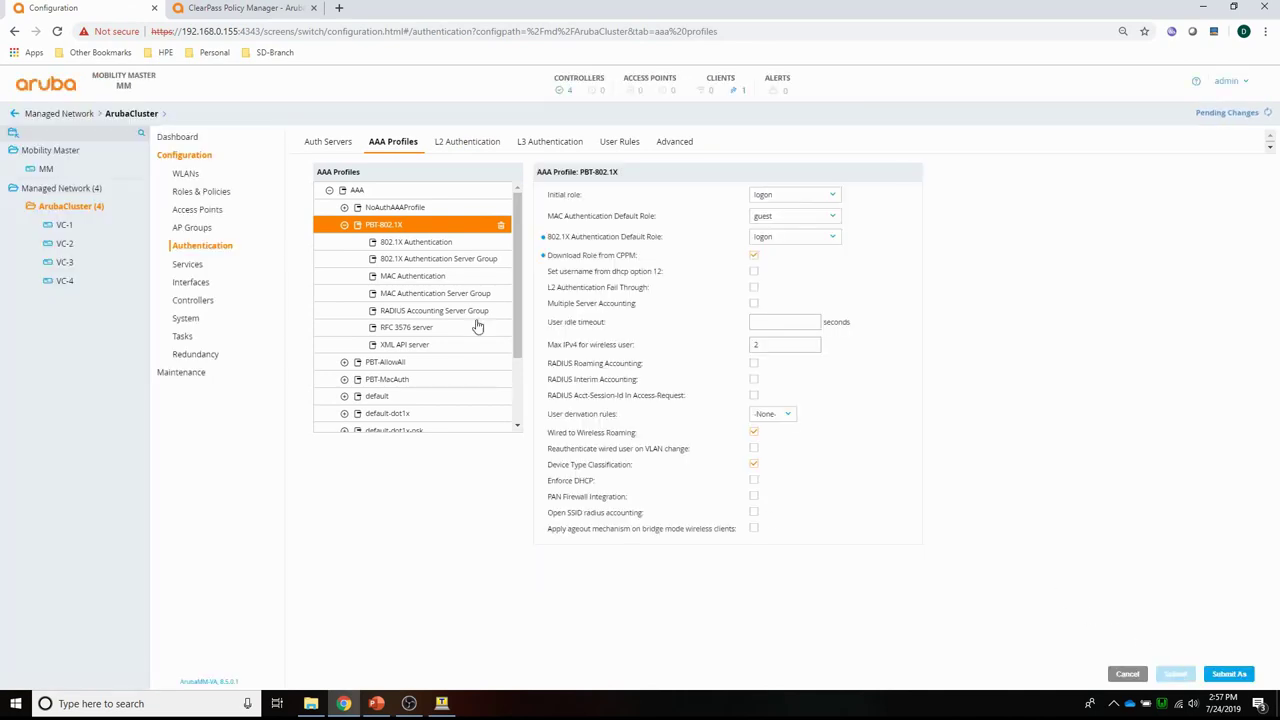
# Enable Download Role from CPPM in the PBT-MacAuth AAA profile, submit, and review pending changes.
pyautogui.click(411, 382)
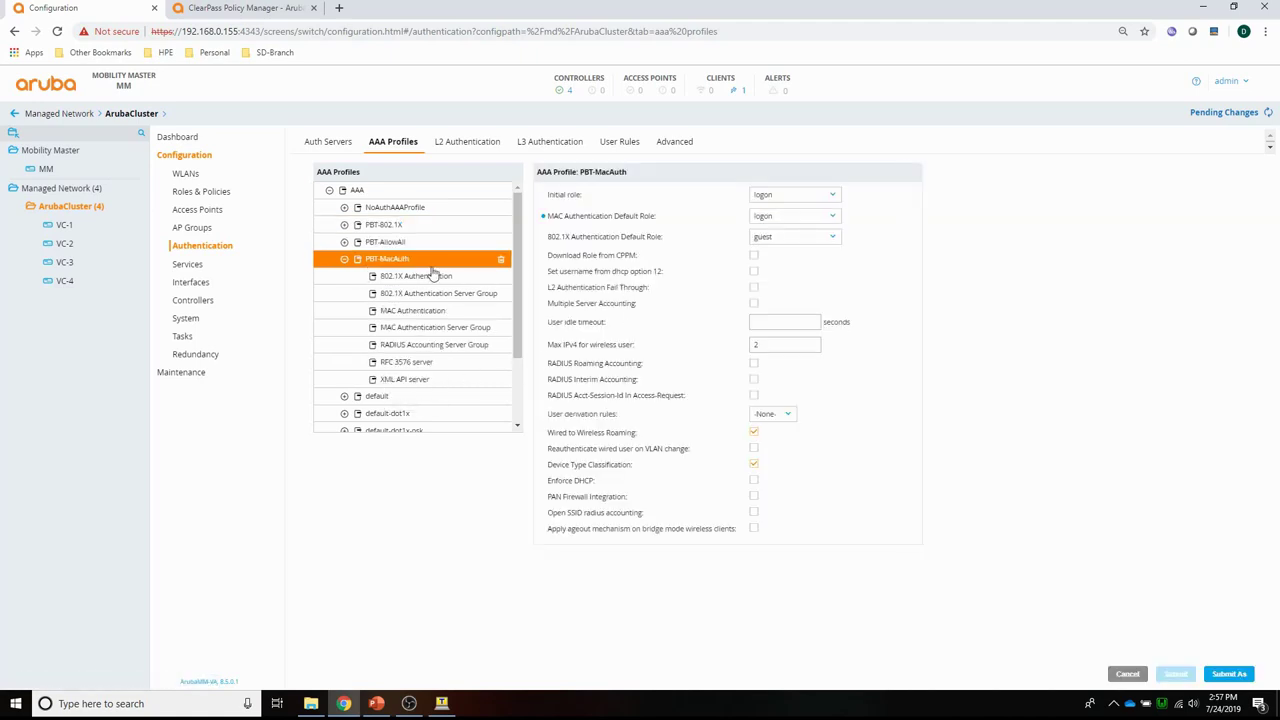
pyautogui.click(753, 256)
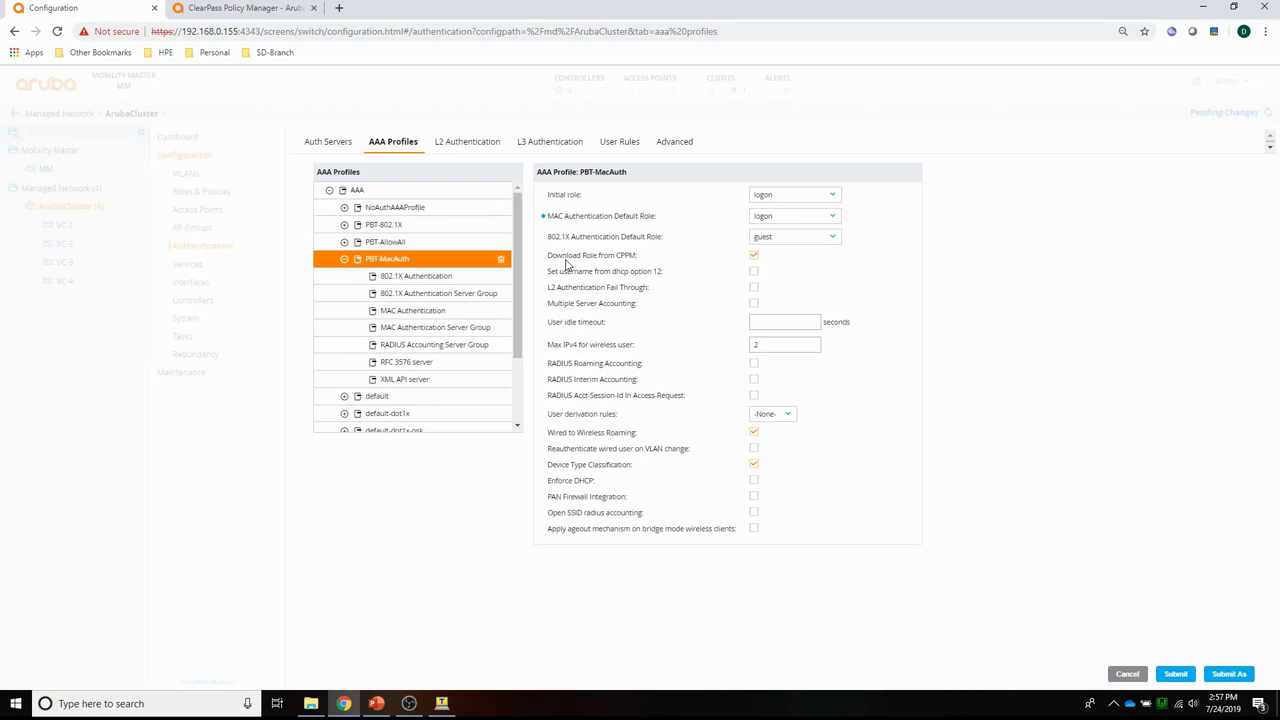
pyautogui.click(1175, 673)
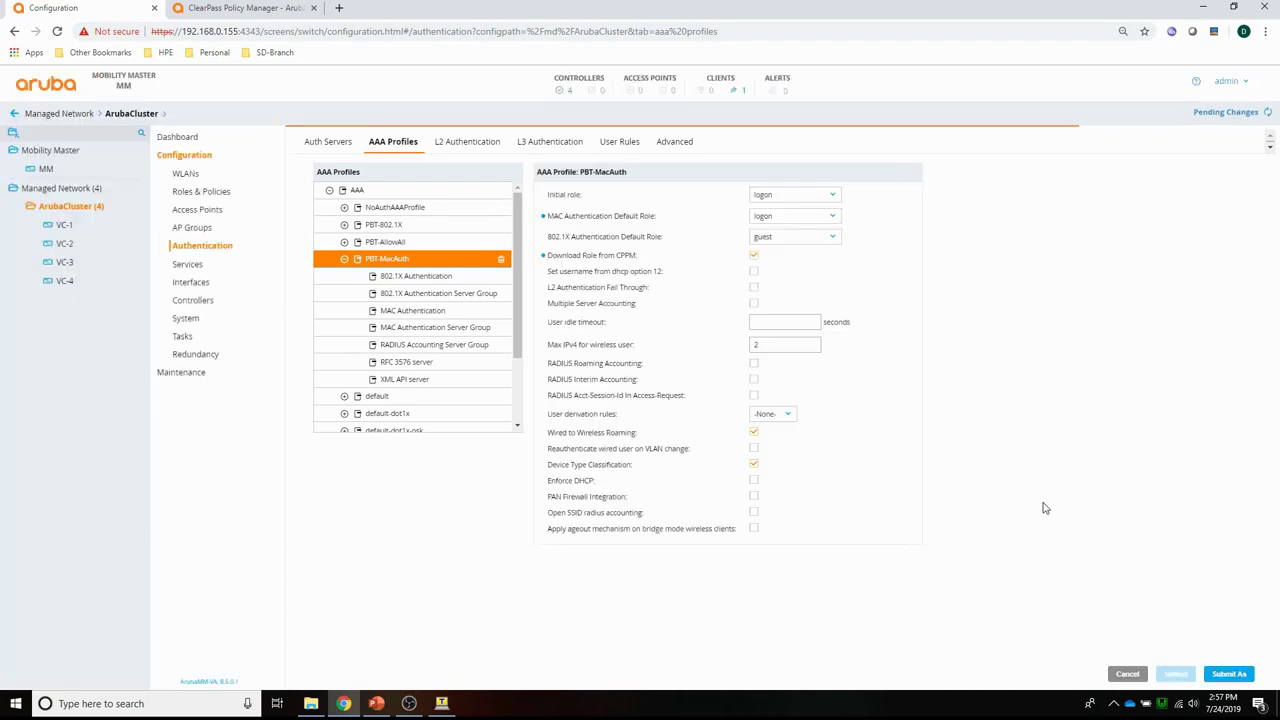
pyautogui.click(1222, 113)
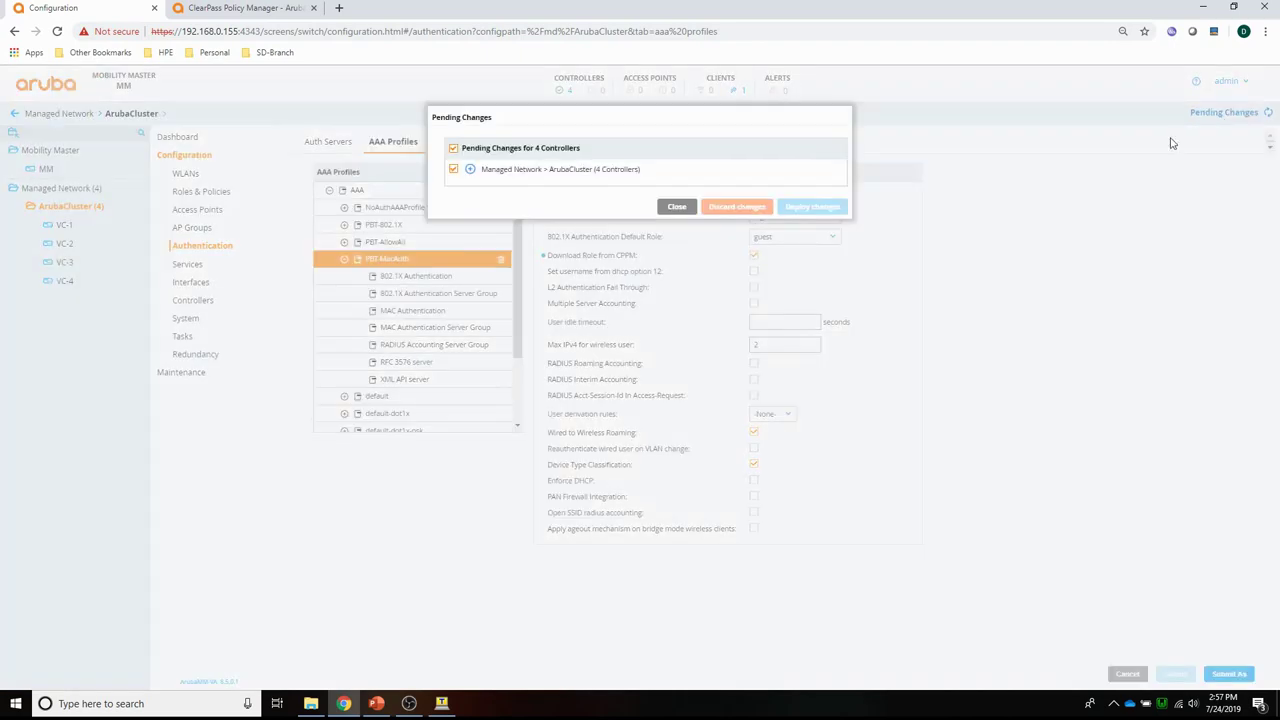
# Deploy the AAA profile changes, then enable CPPM credentials on the ClearPass server.
pyautogui.click(830, 210)
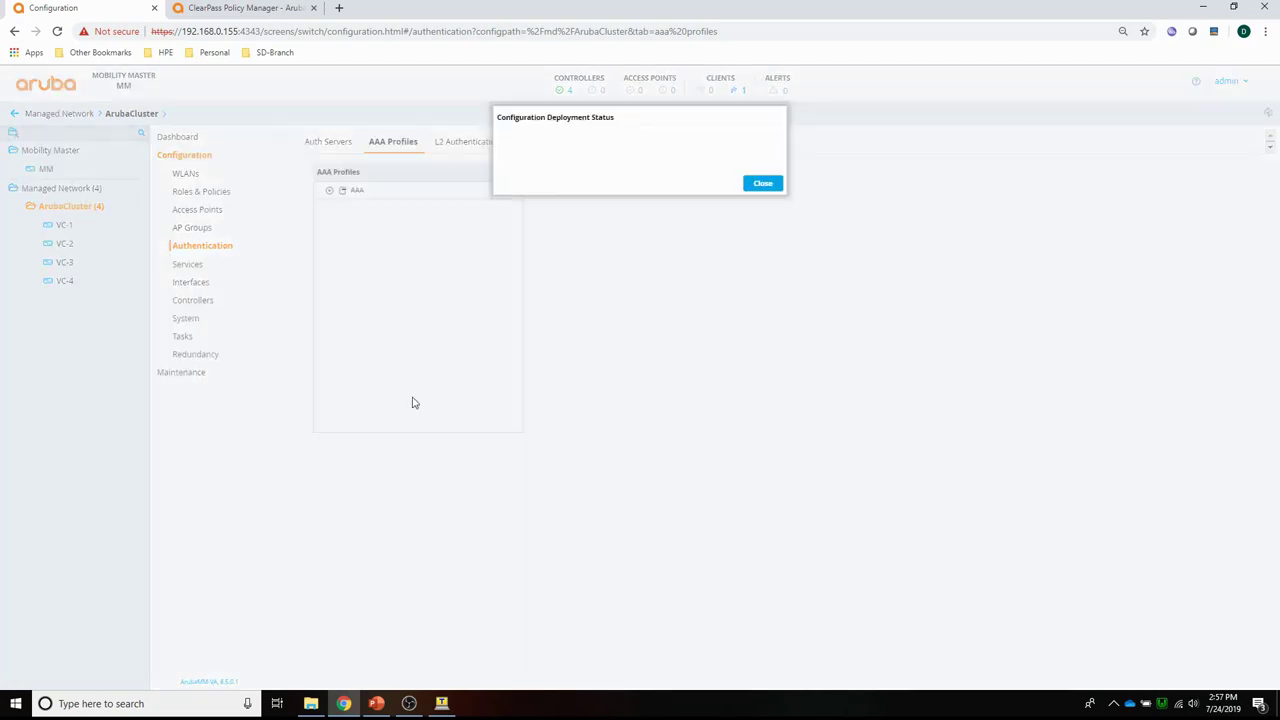
pyautogui.click(762, 281)
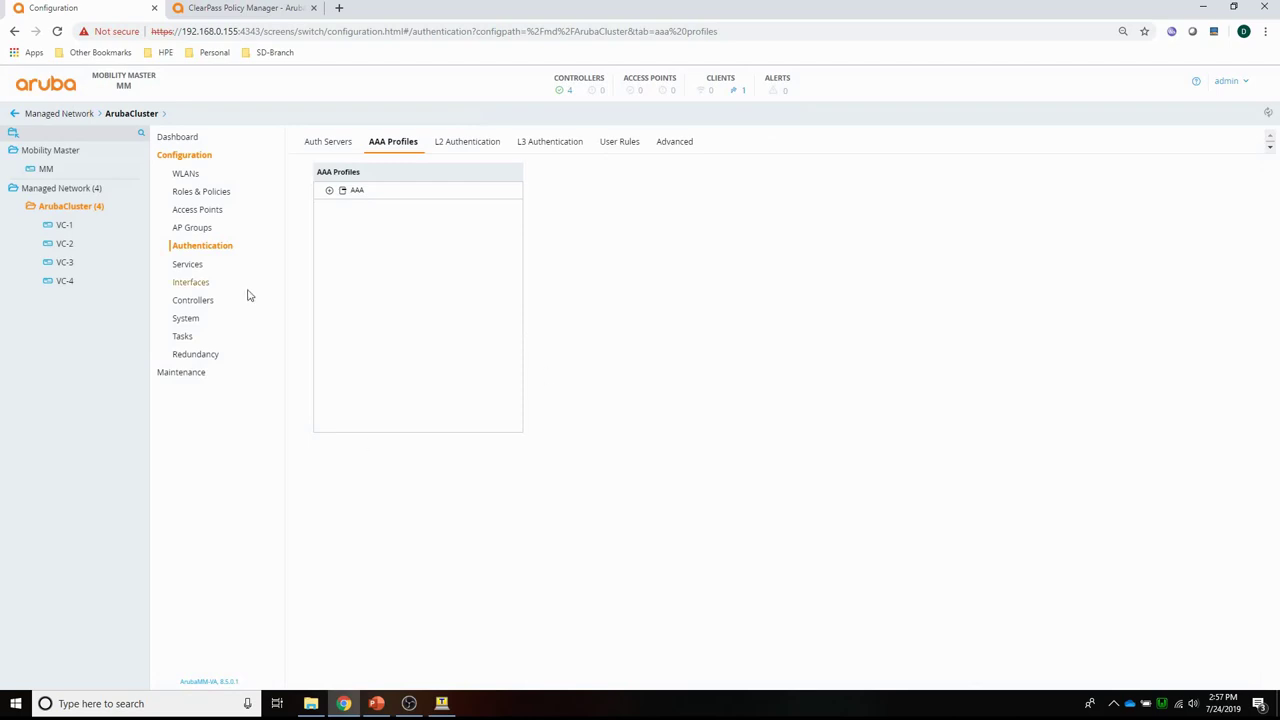
pyautogui.click(316, 143)
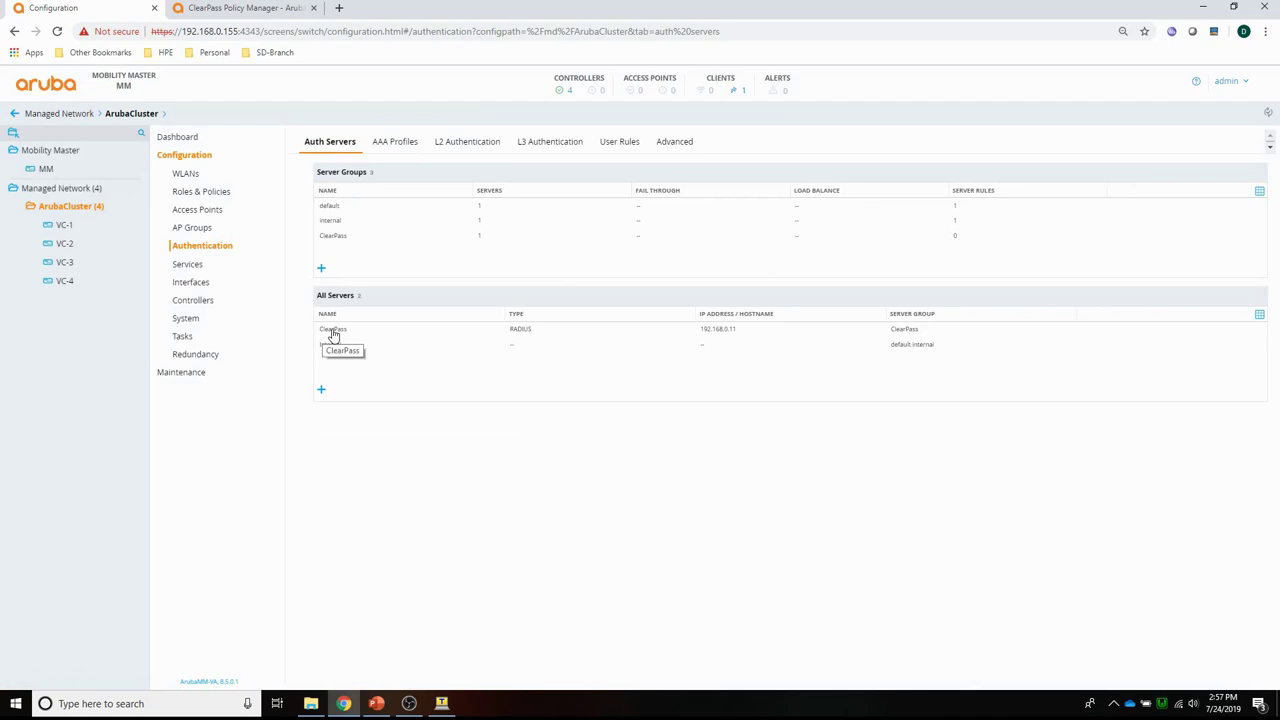
pyautogui.click(333, 333)
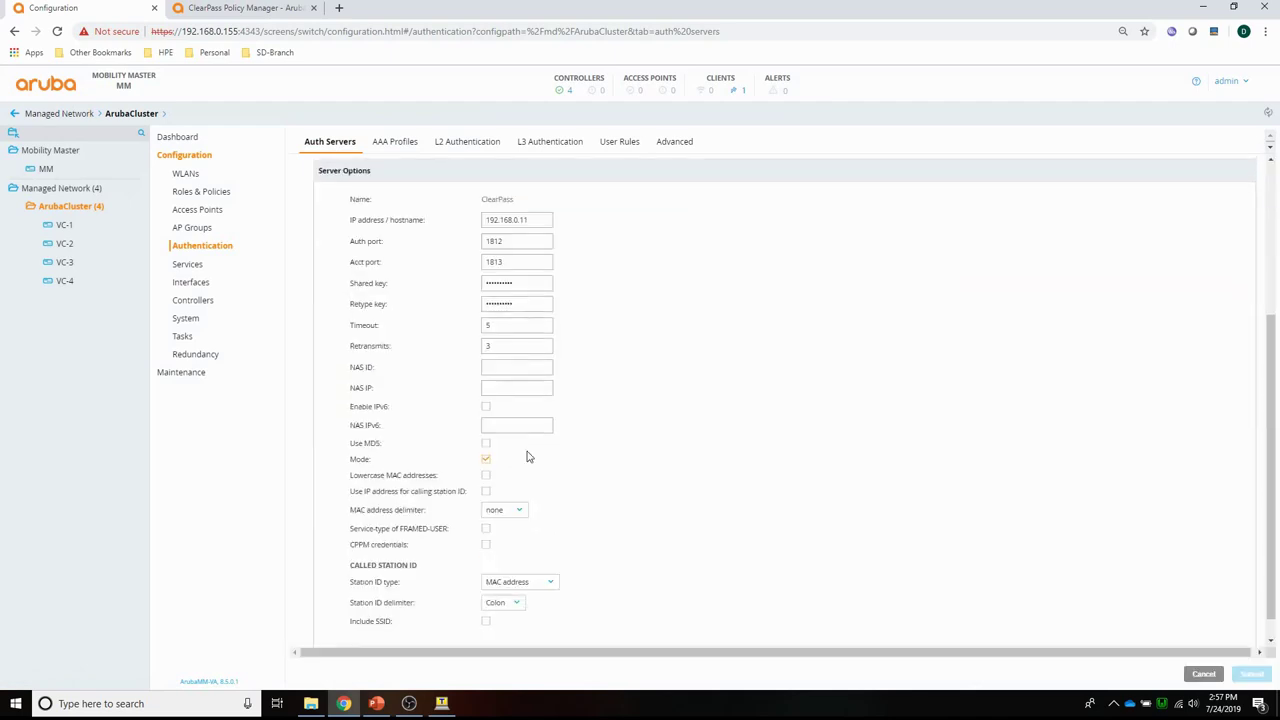
pyautogui.scroll(-1, 665, 457)
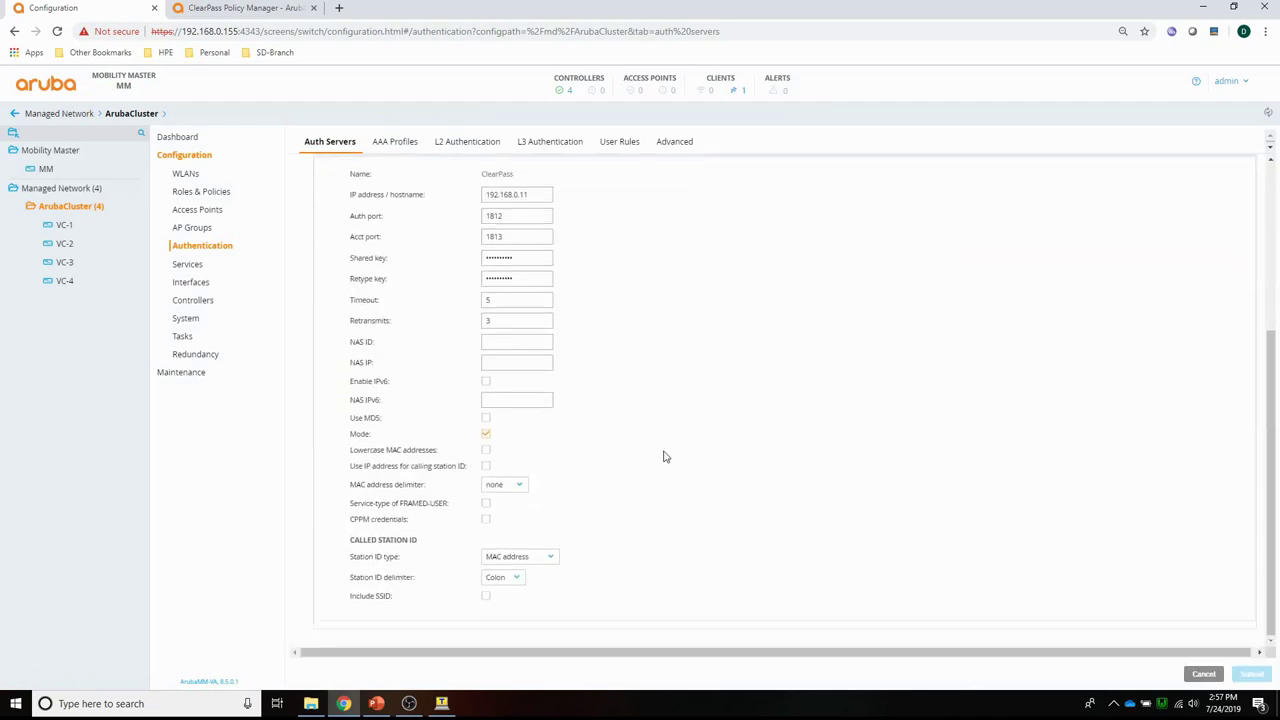
pyautogui.click(486, 521)
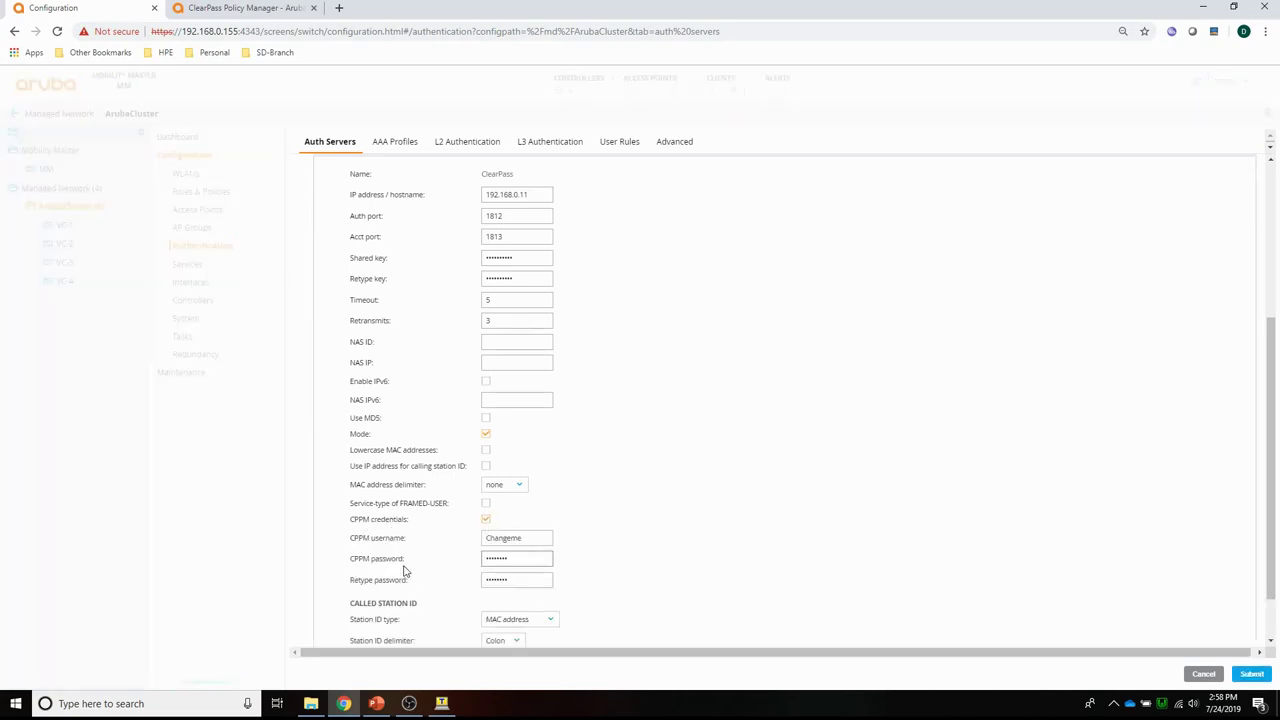
# Enter the CPPM username and password, retype the password, and submit the server settings.
pyautogui.doubleClick(523, 540)
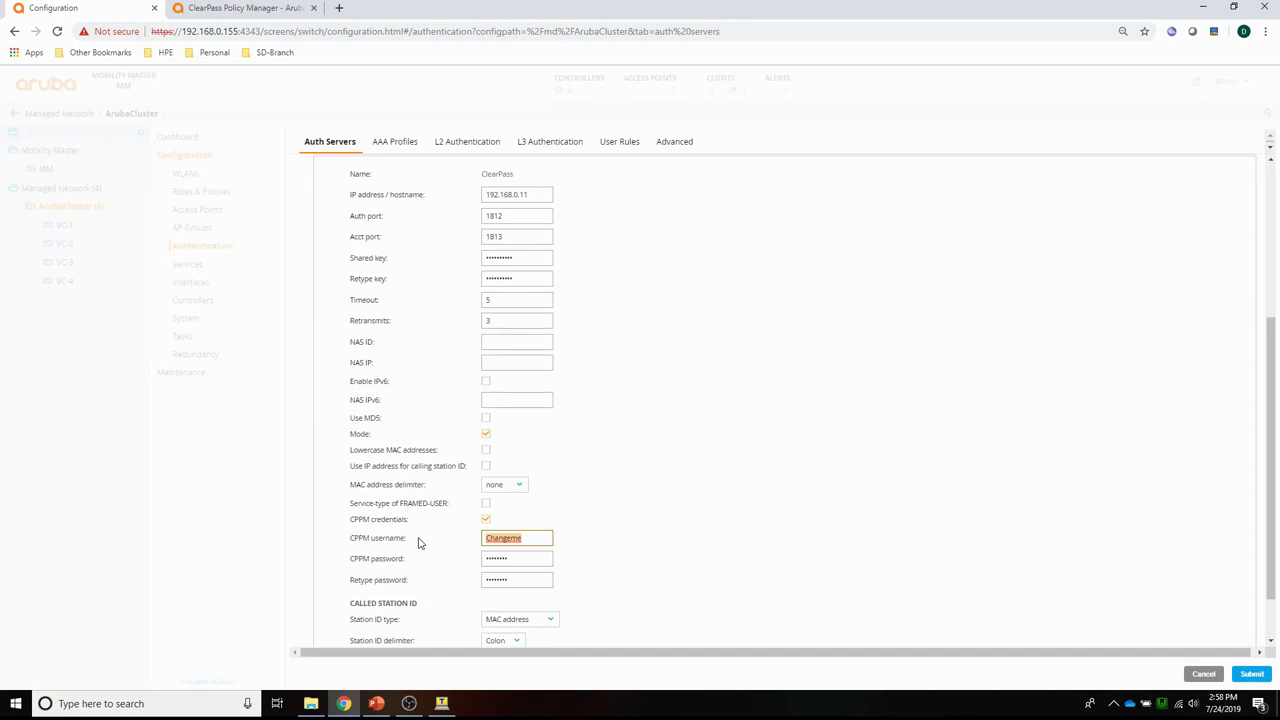
pyautogui.write('admin')
pyautogui.press('Tab')
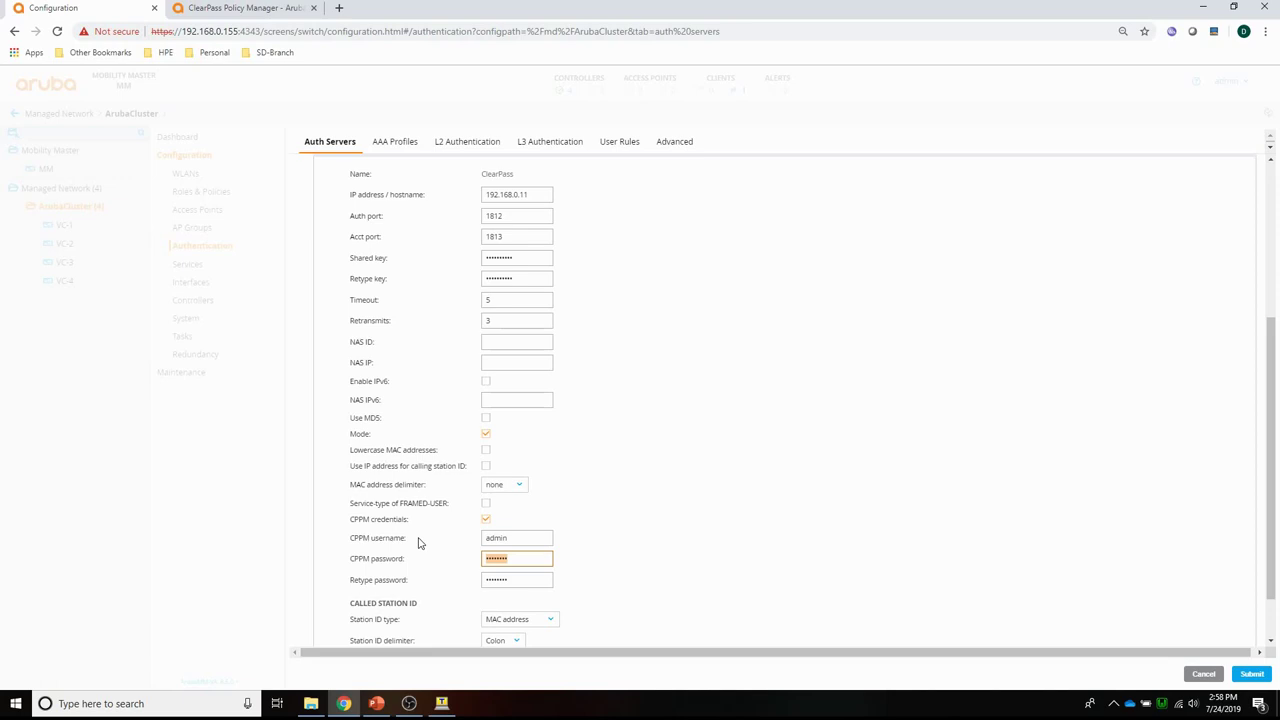
pyautogui.write('a')
pyautogui.press('Tab')
pyautogui.write('aru')
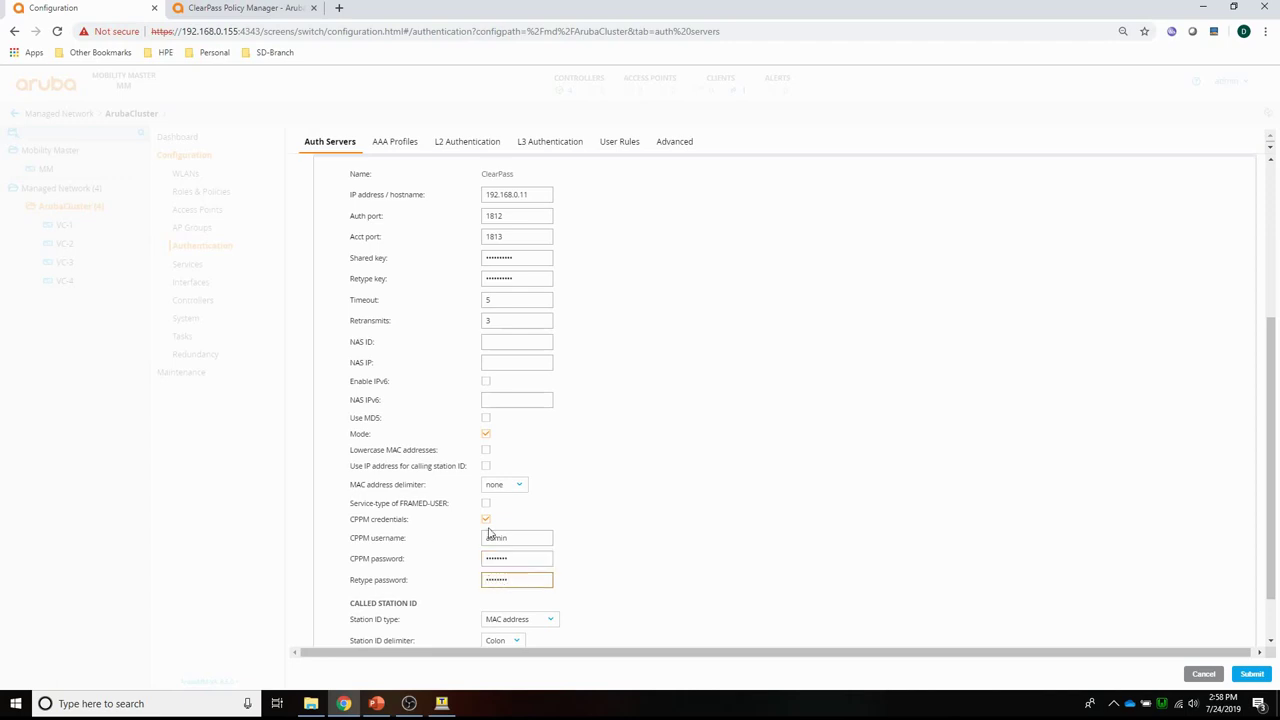
pyautogui.click(1250, 675)
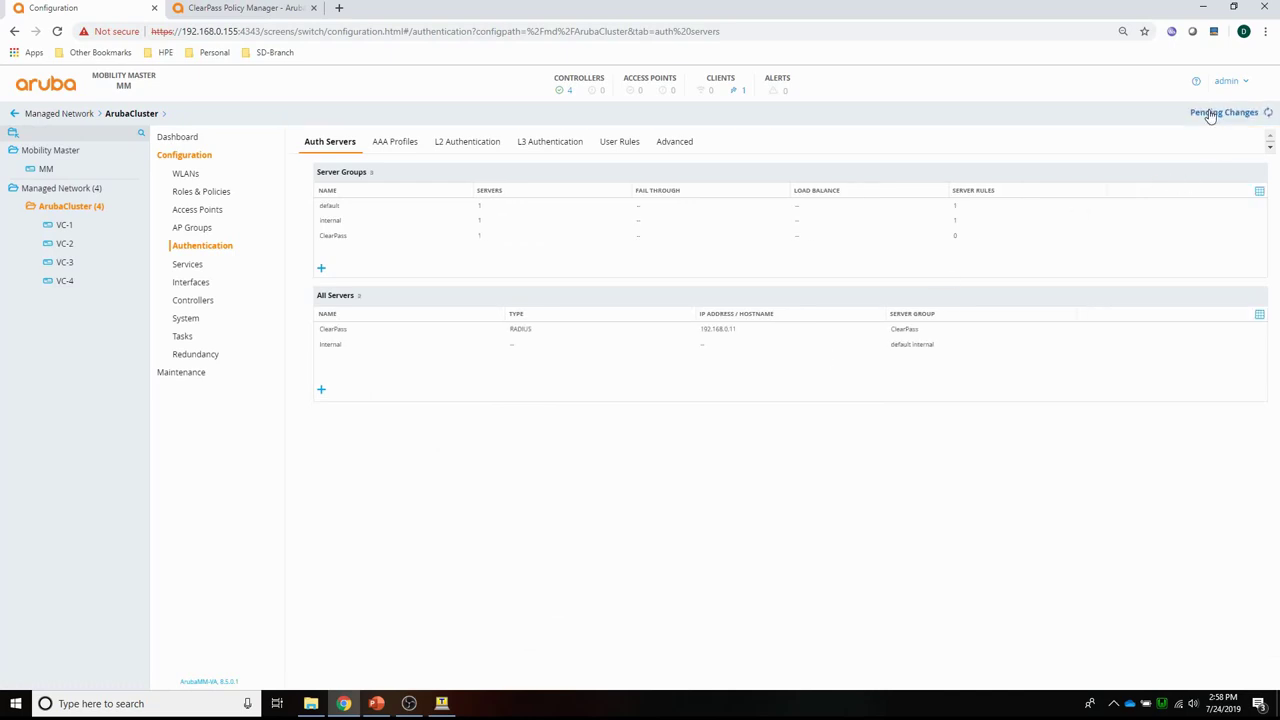
# Deploy the server change to all four controllers and return to ClearPass.
pyautogui.click(1210, 115)
pyautogui.click(803, 209)
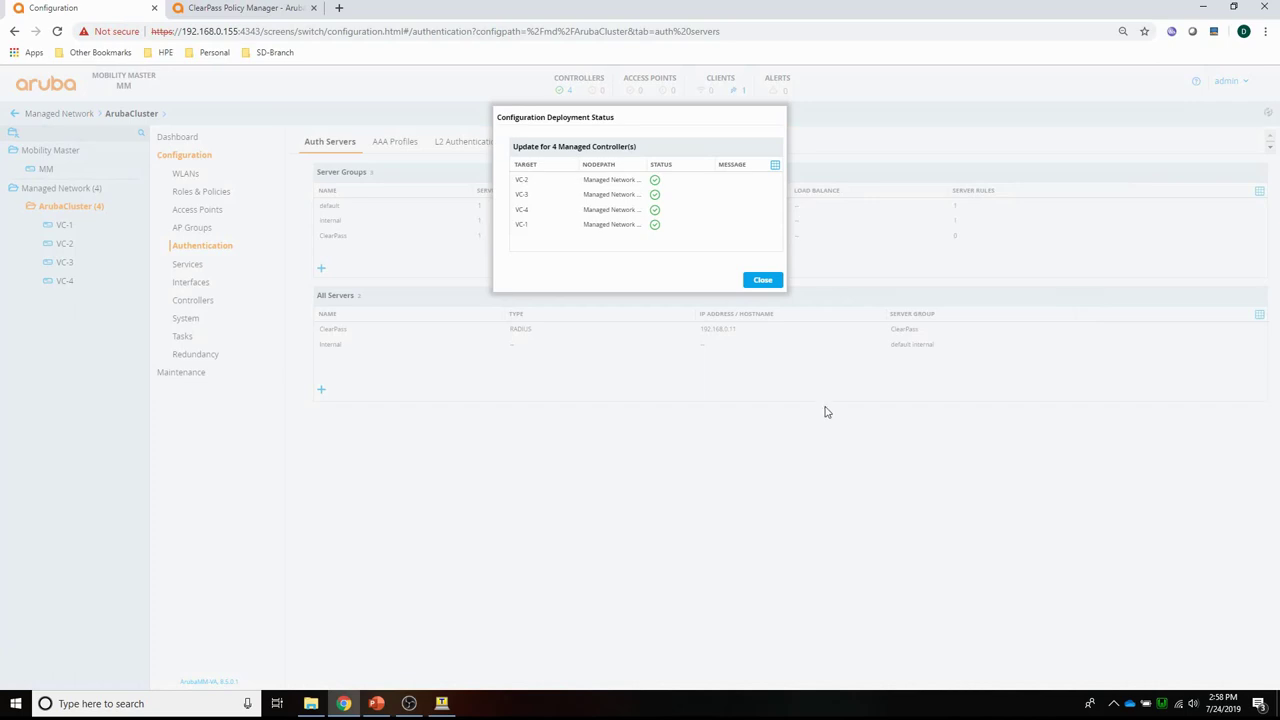
pyautogui.click(758, 282)
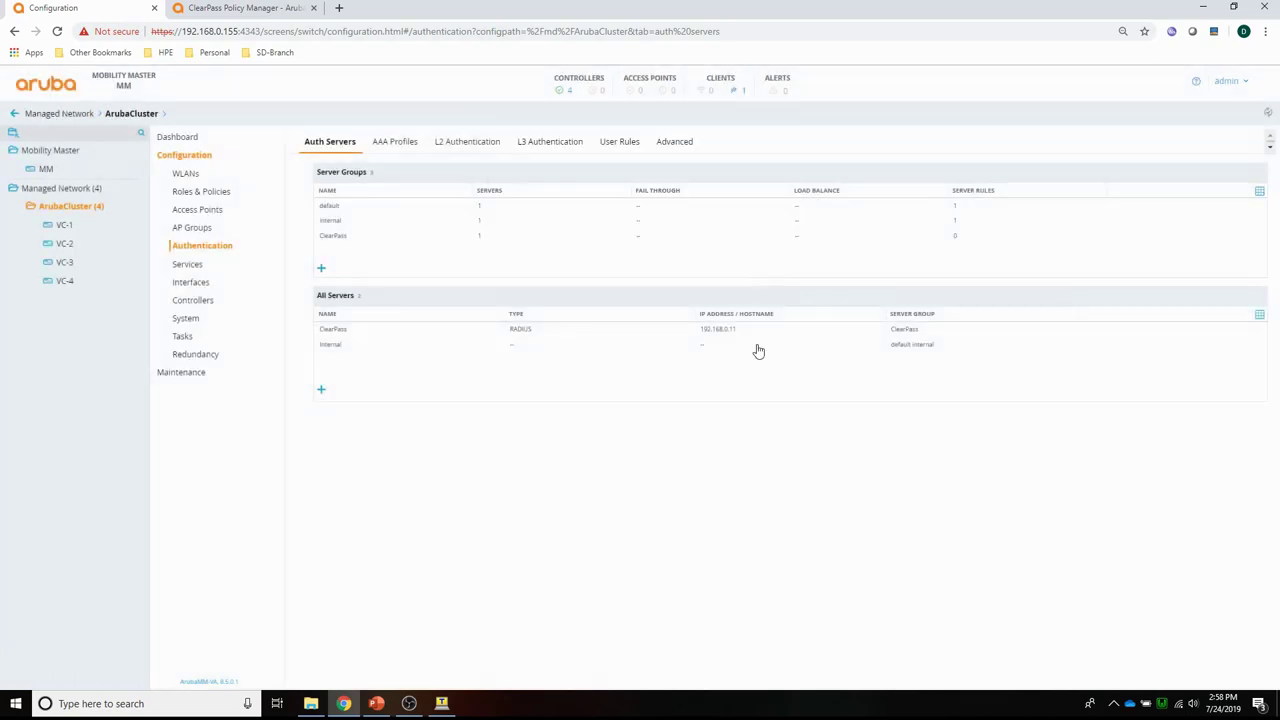
pyautogui.click(239, 10)
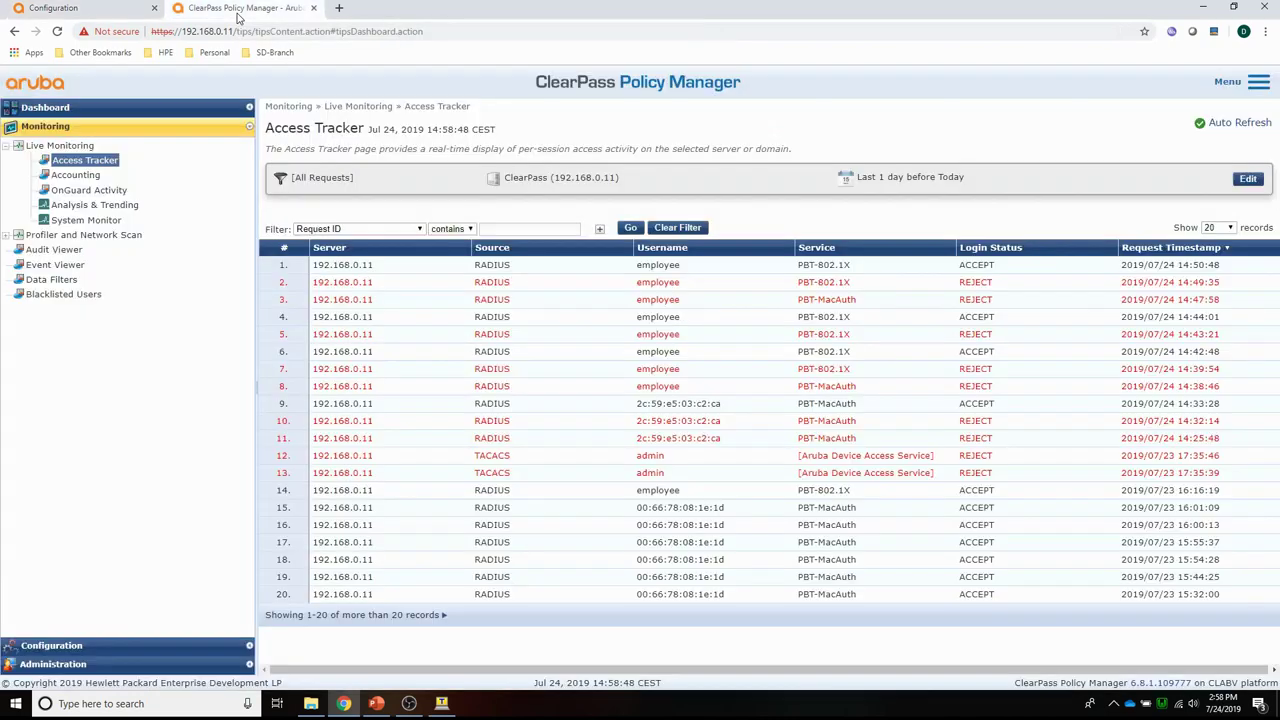
# Start a new Aruba Downloadable Role Enforcement profile named PBT-MC-DUR-MacAuth for Mobility Controller.
pyautogui.click(38, 648)
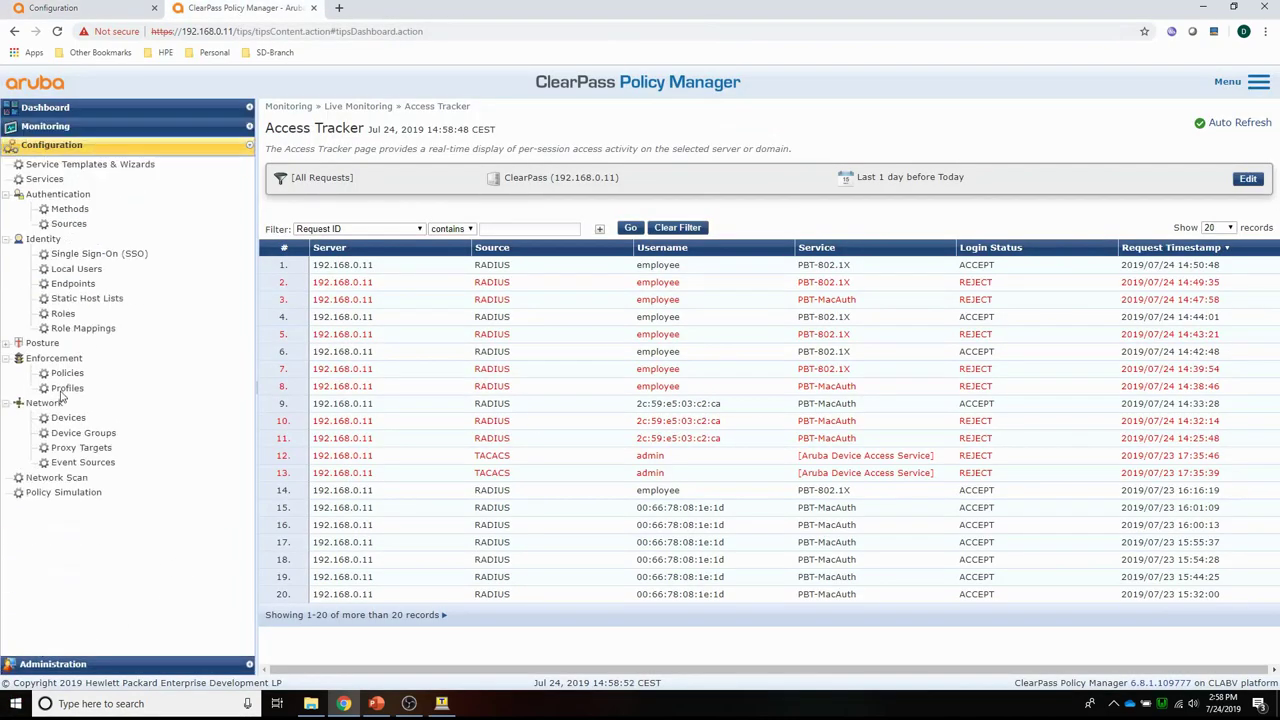
pyautogui.click(66, 388)
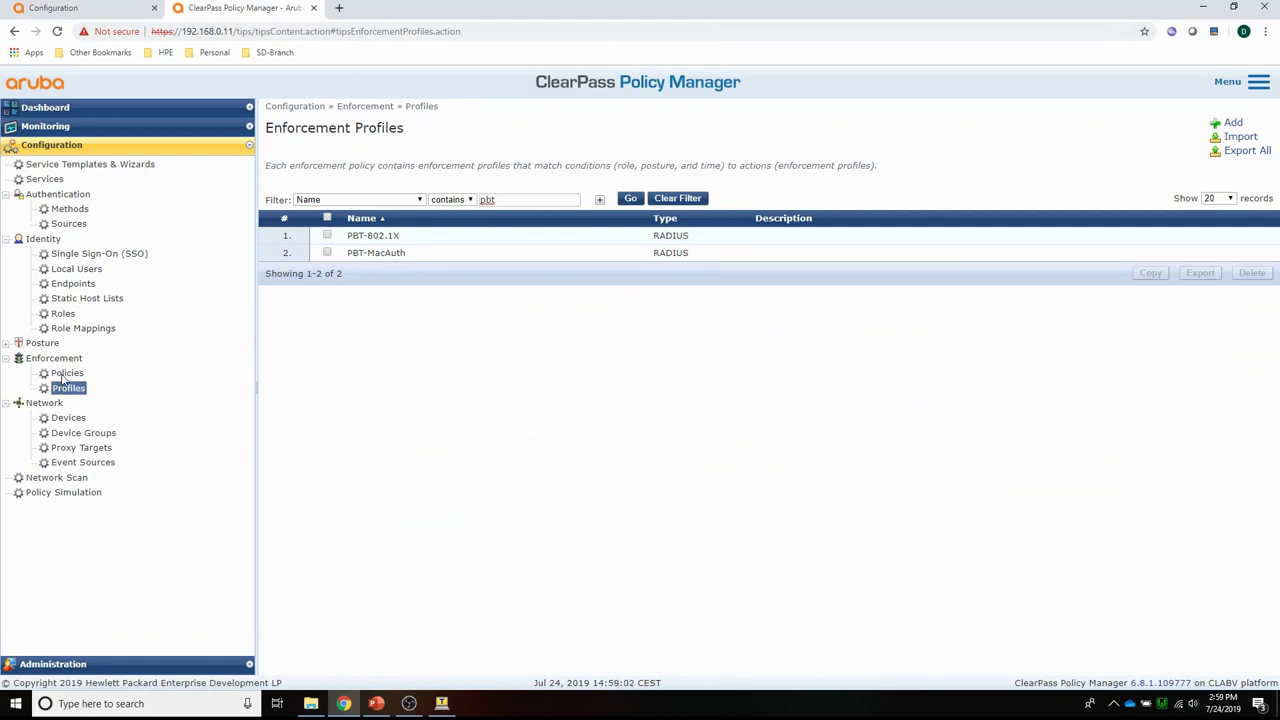
pyautogui.click(1233, 123)
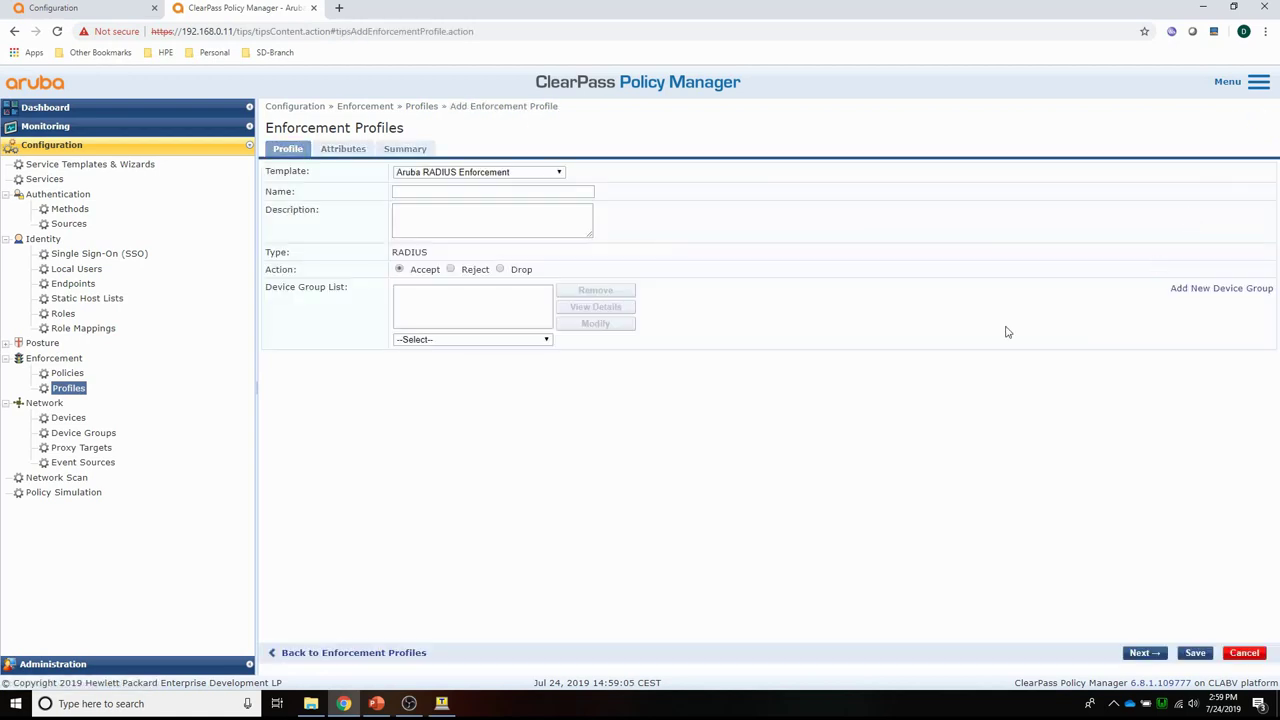
pyautogui.click(468, 175)
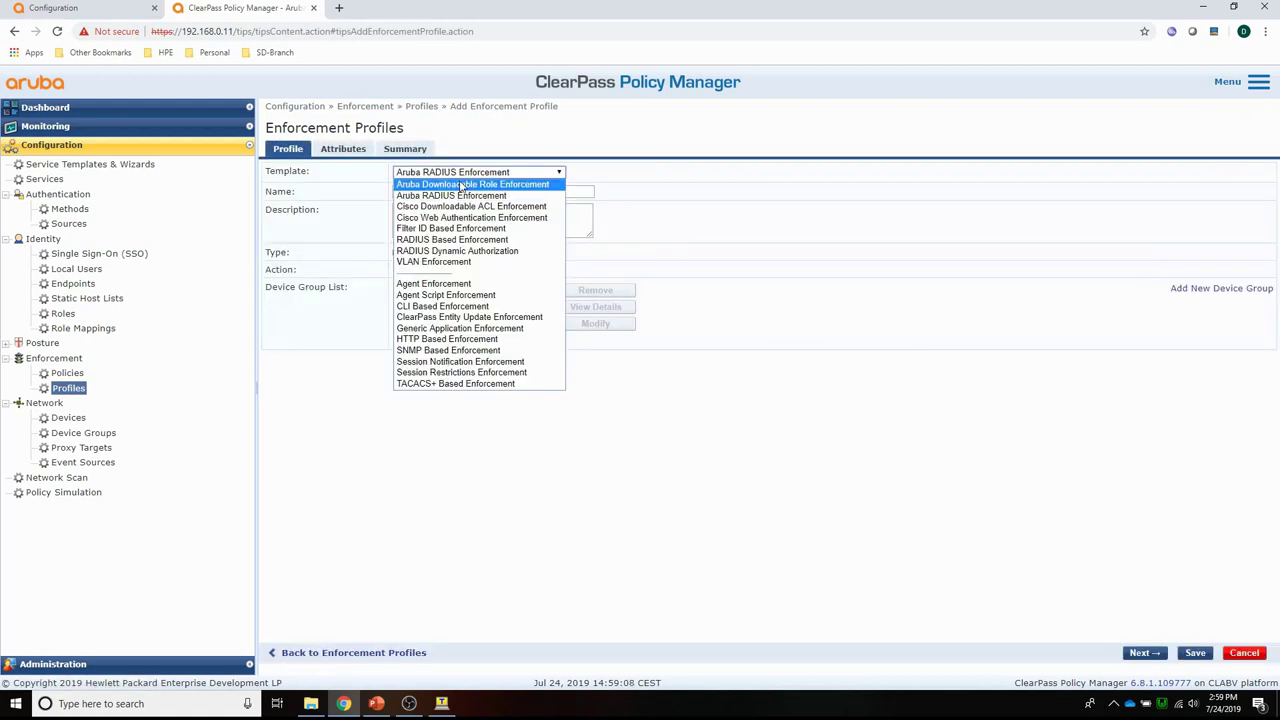
pyautogui.click(437, 185)
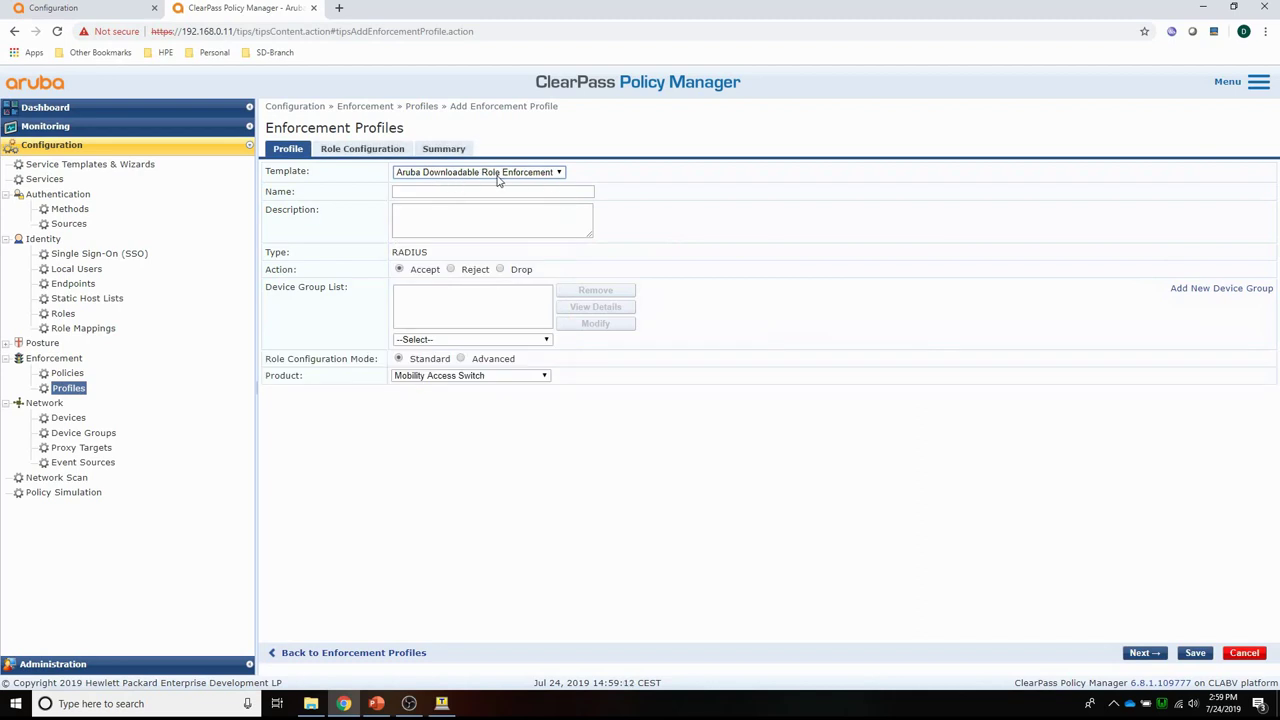
pyautogui.click(417, 195)
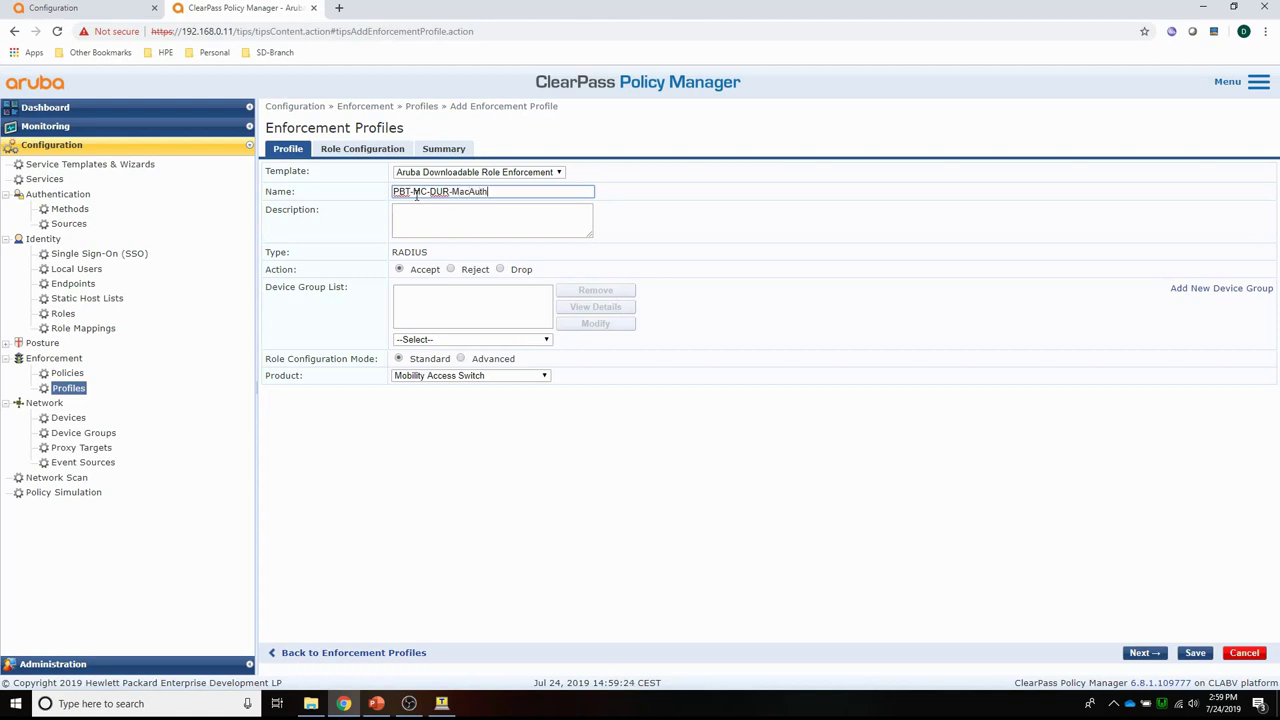
pyautogui.click(424, 377)
pyautogui.click(416, 409)
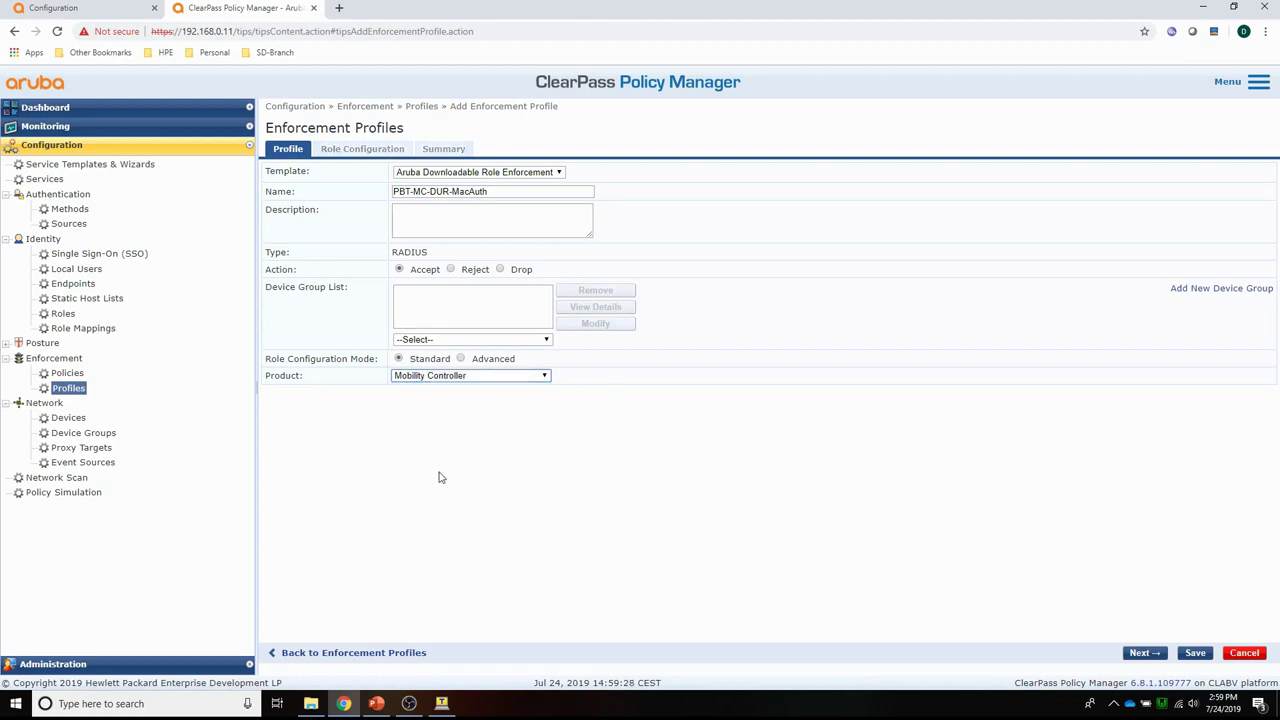
# Set role VLAN ID 100, delete the old AllowAll session ACL, and begin a new session ACL.
pyautogui.click(352, 152)
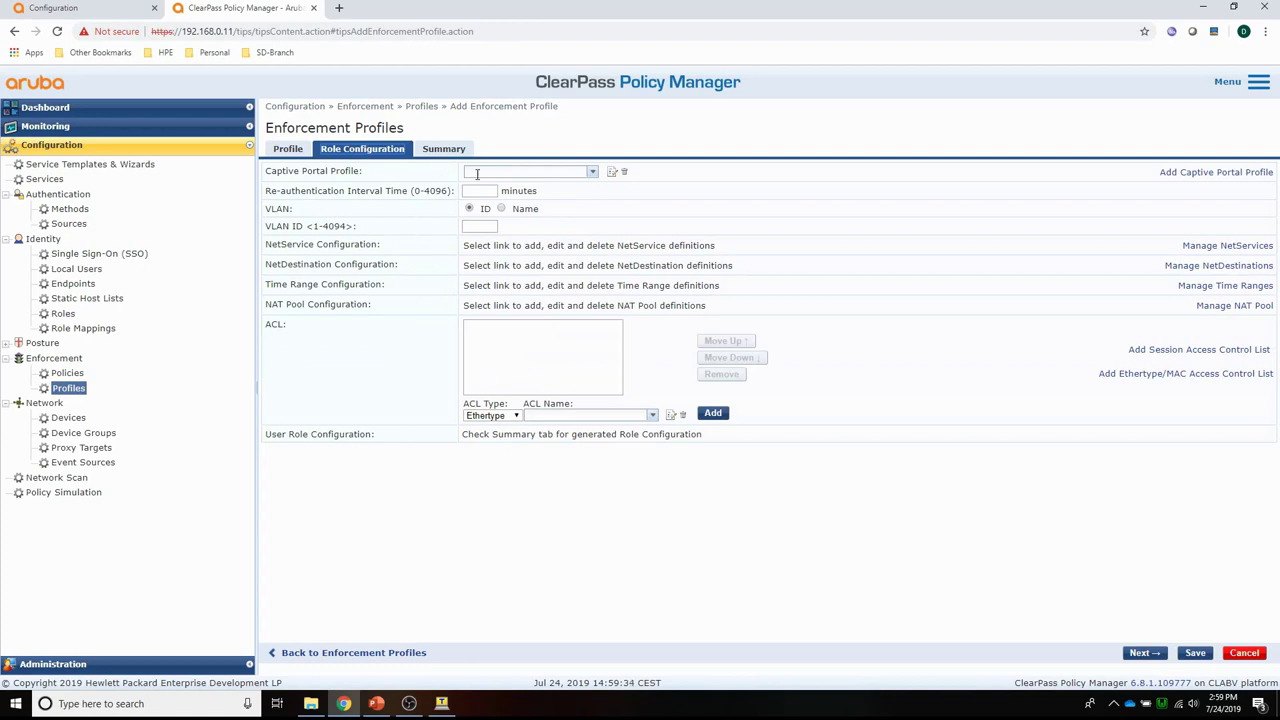
pyautogui.click(473, 228)
pyautogui.click(516, 416)
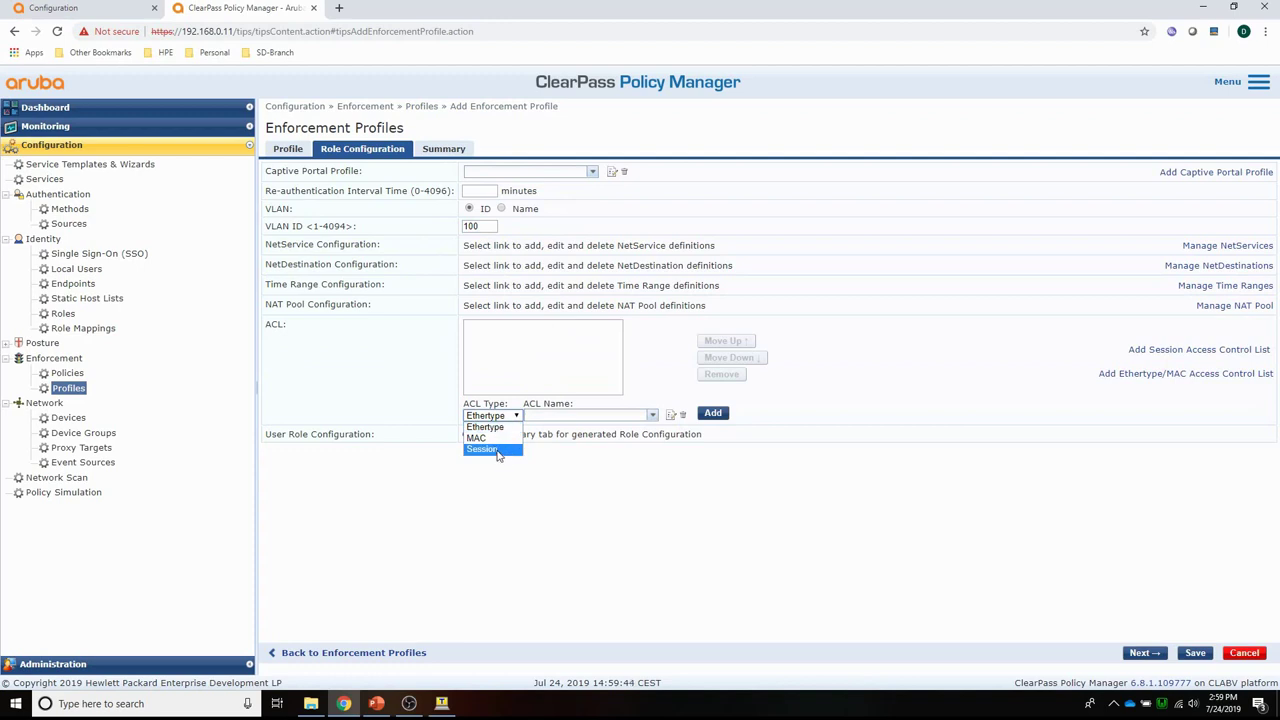
pyautogui.click(482, 449)
pyautogui.click(651, 415)
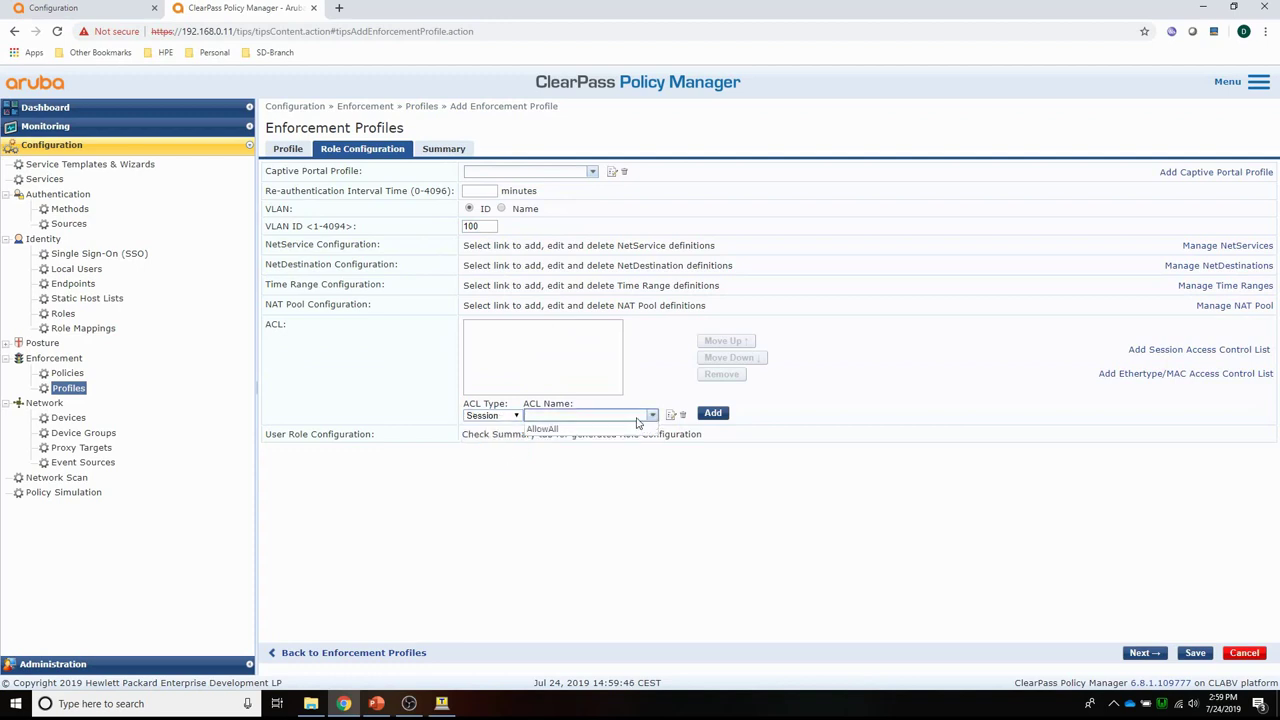
pyautogui.click(582, 430)
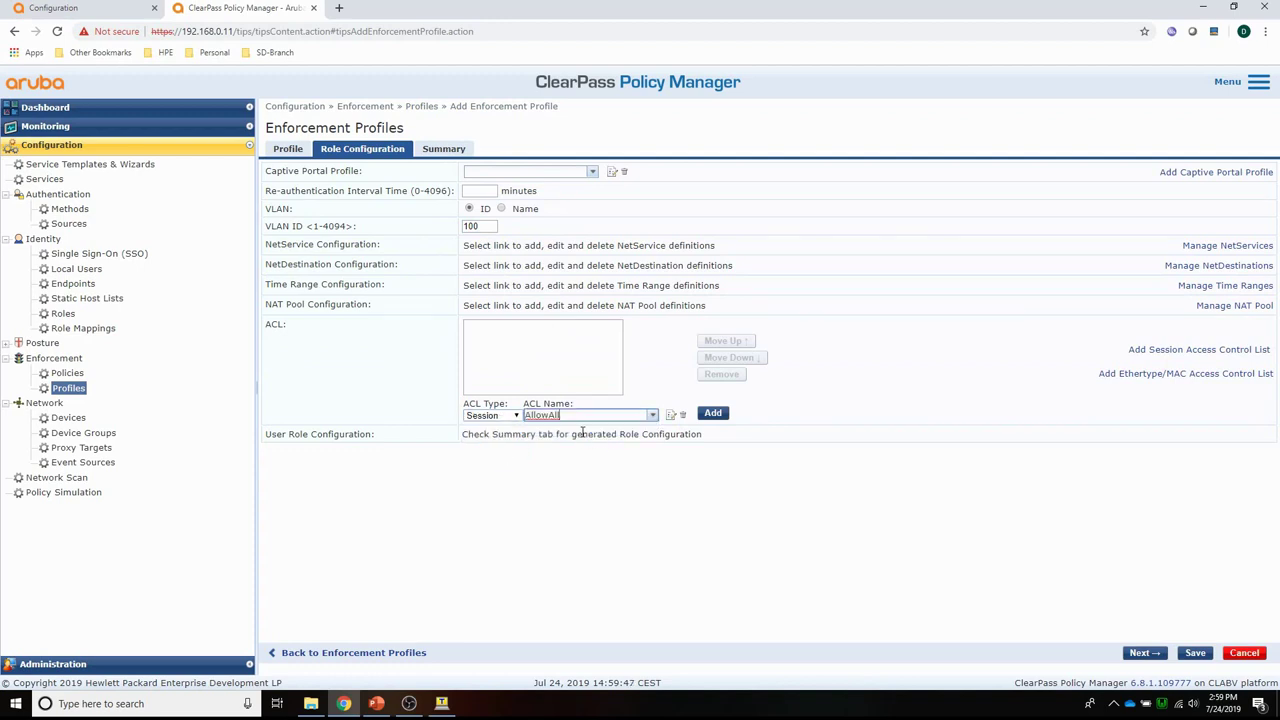
pyautogui.click(683, 415)
pyautogui.click(705, 403)
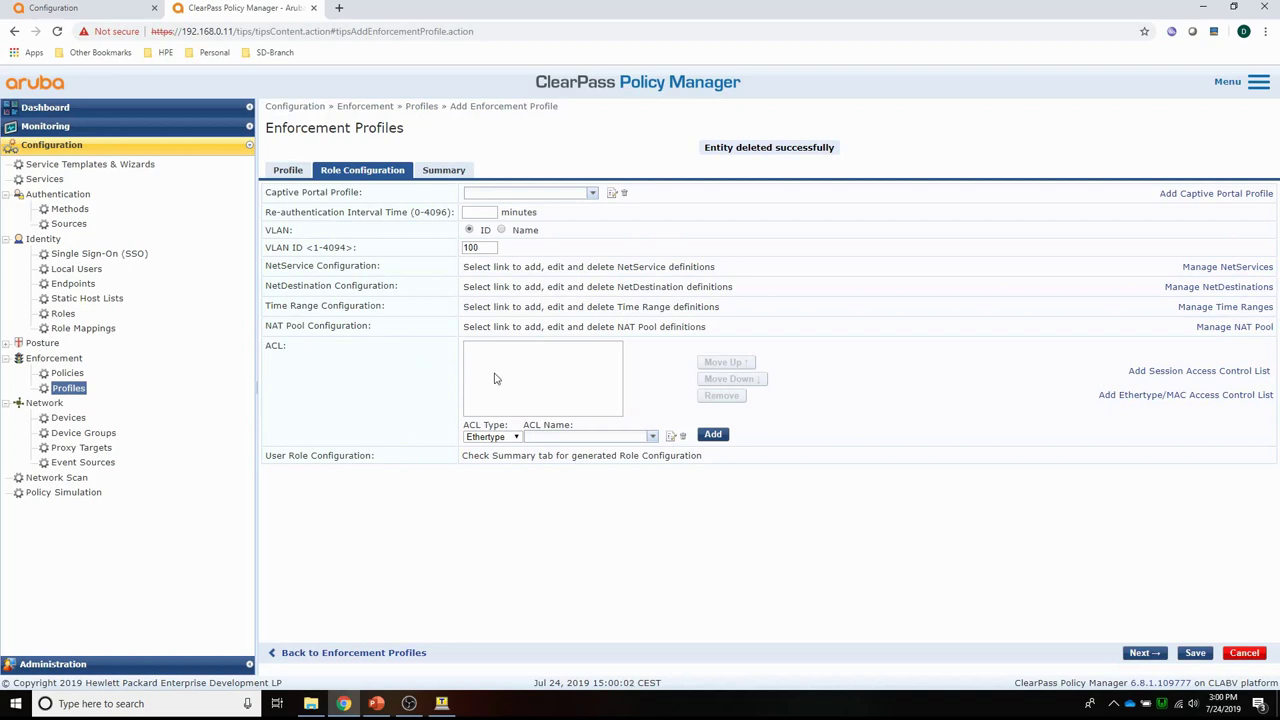
pyautogui.click(1171, 372)
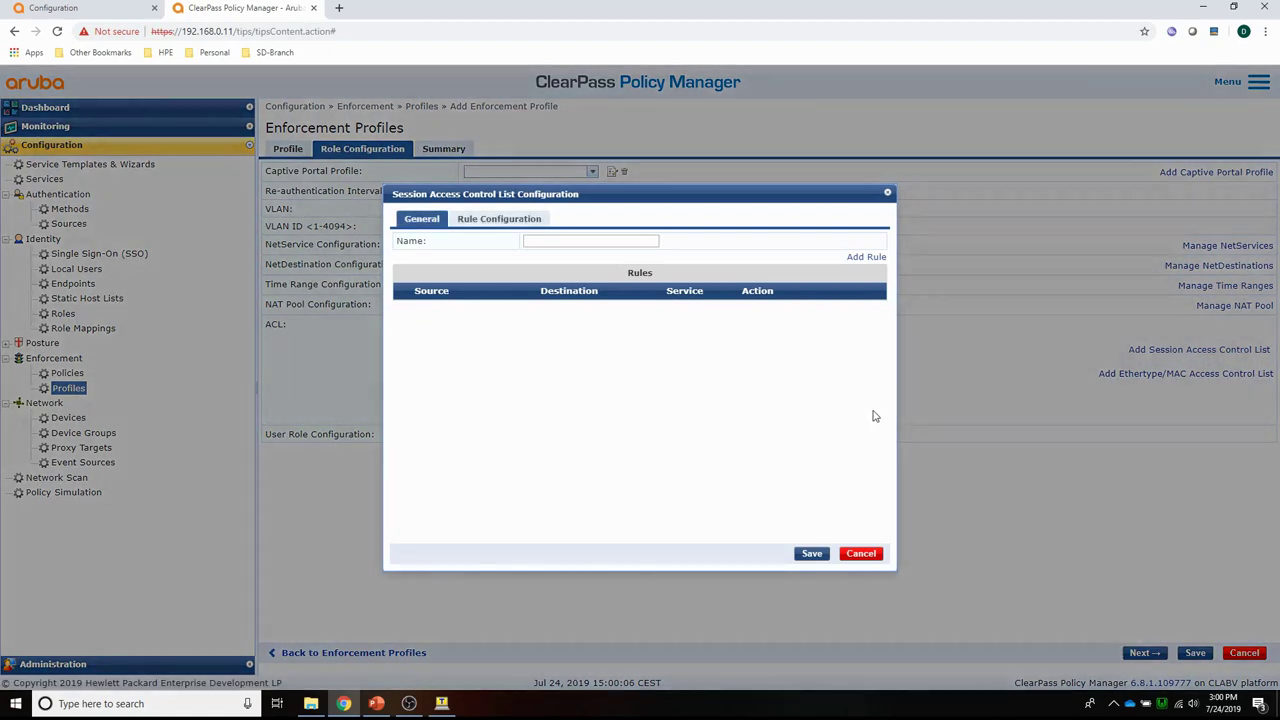
# Create the AllowAll ACL with an any/any/any permit rule.
pyautogui.click(571, 241)
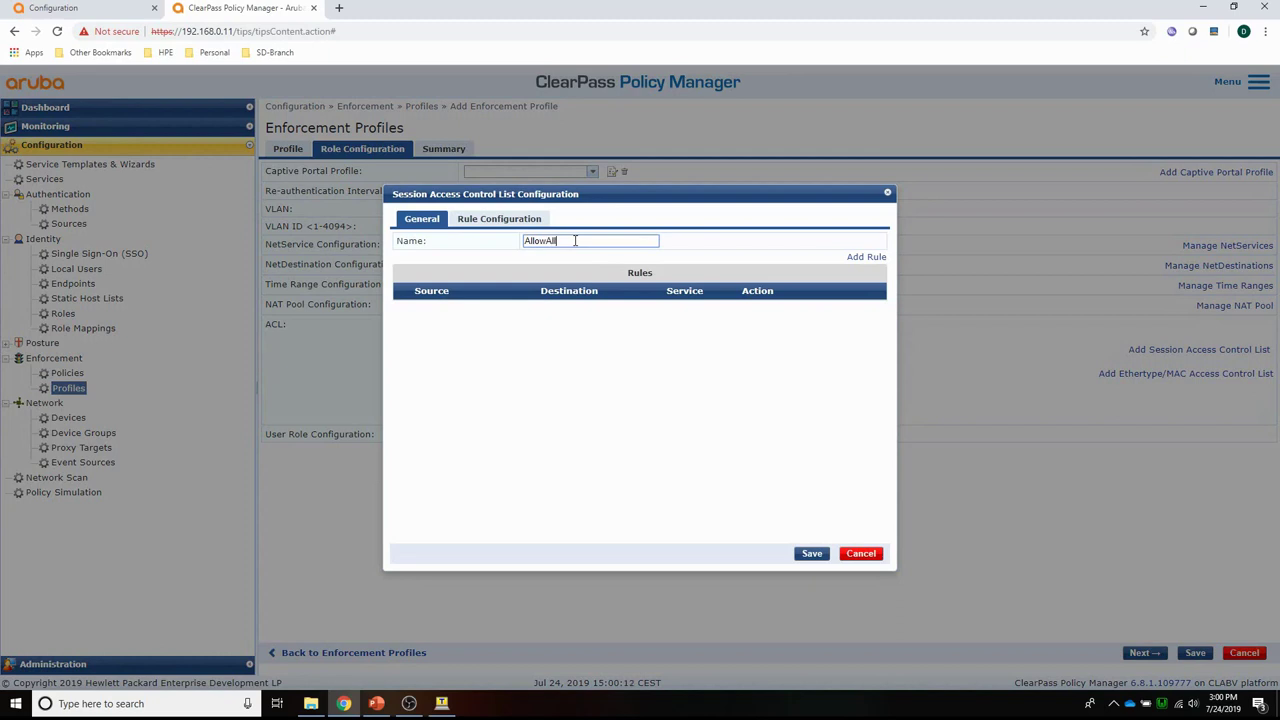
pyautogui.click(866, 257)
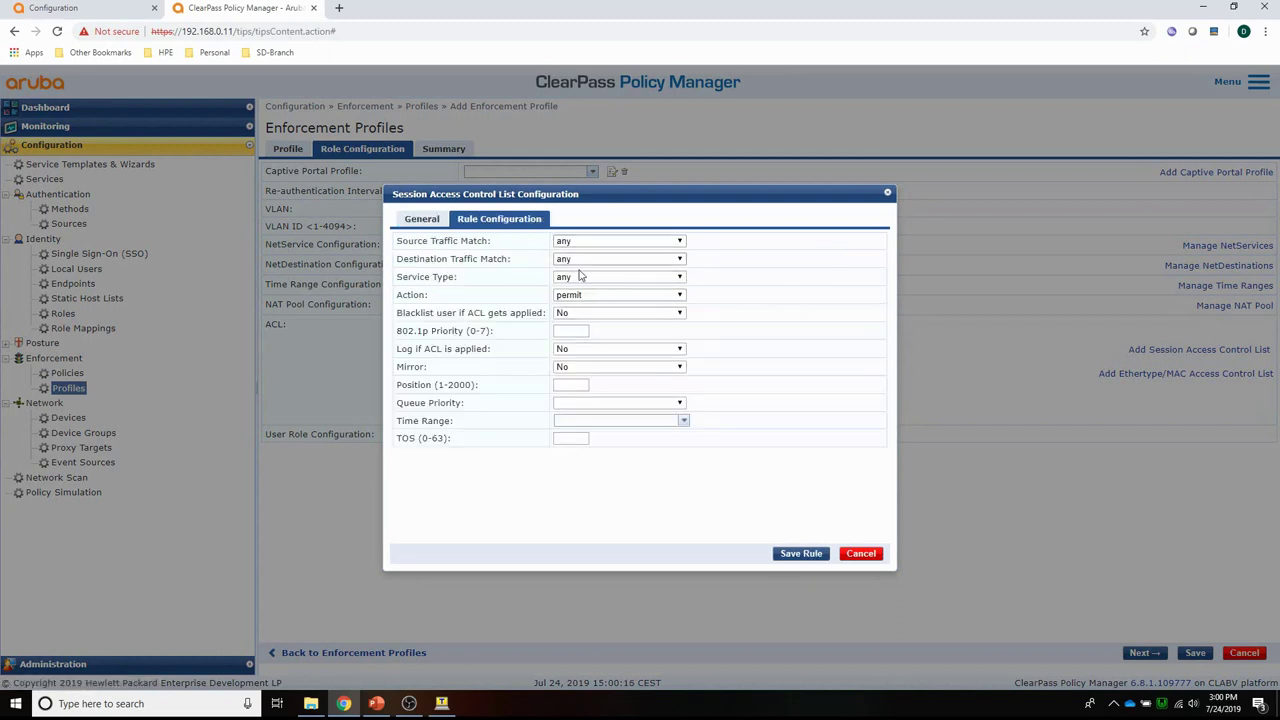
pyautogui.click(810, 554)
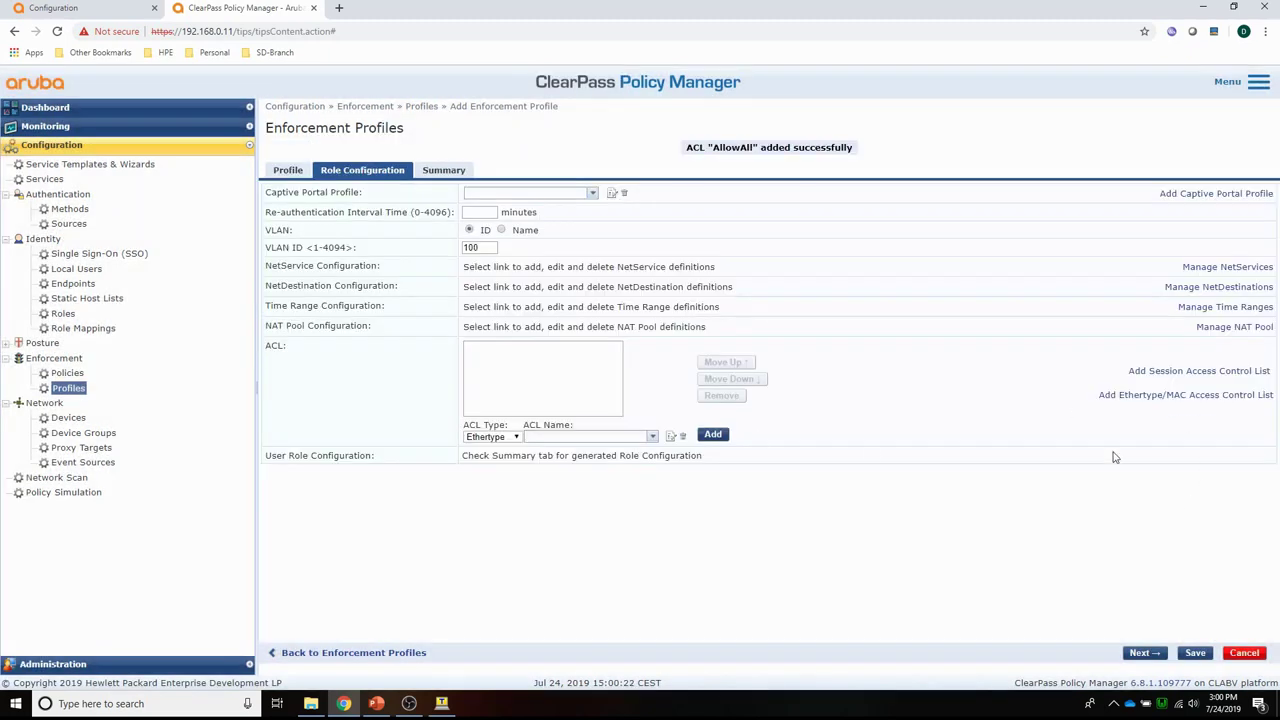
# Attach AllowAll as the session ACL and save the PBT-MC-DUR-MacAuth profile.
pyautogui.click(510, 440)
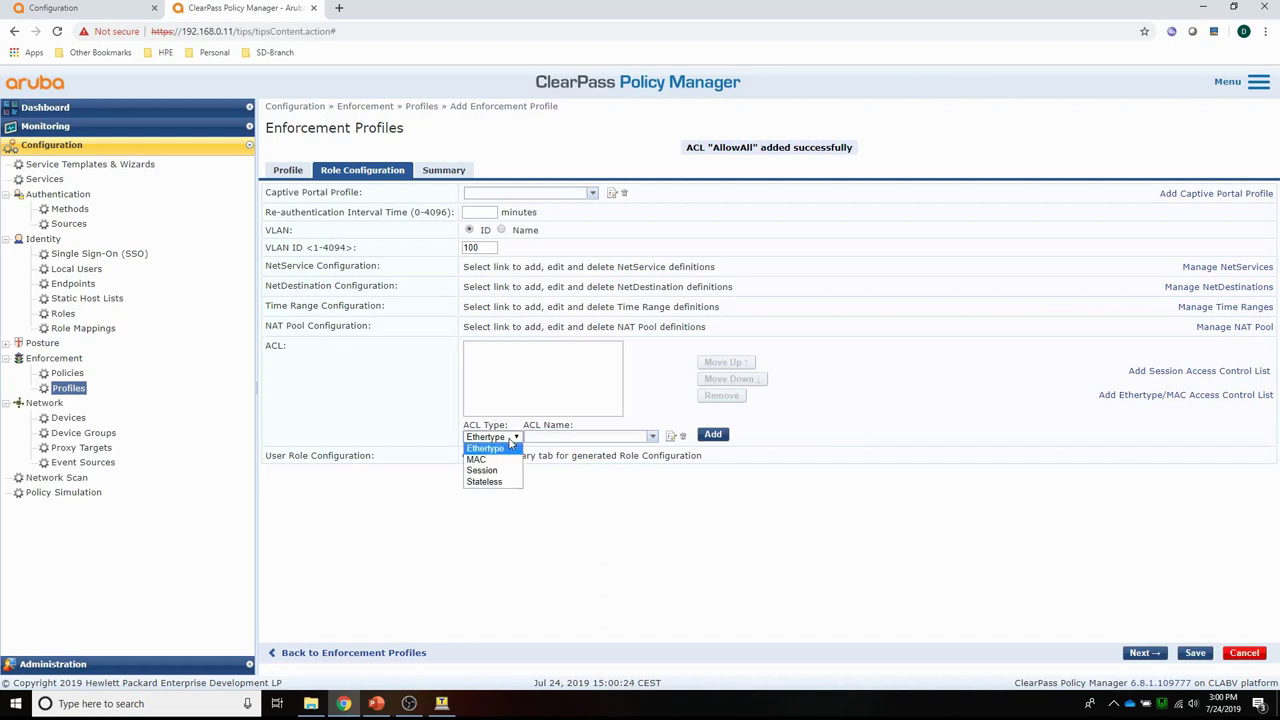
pyautogui.click(482, 470)
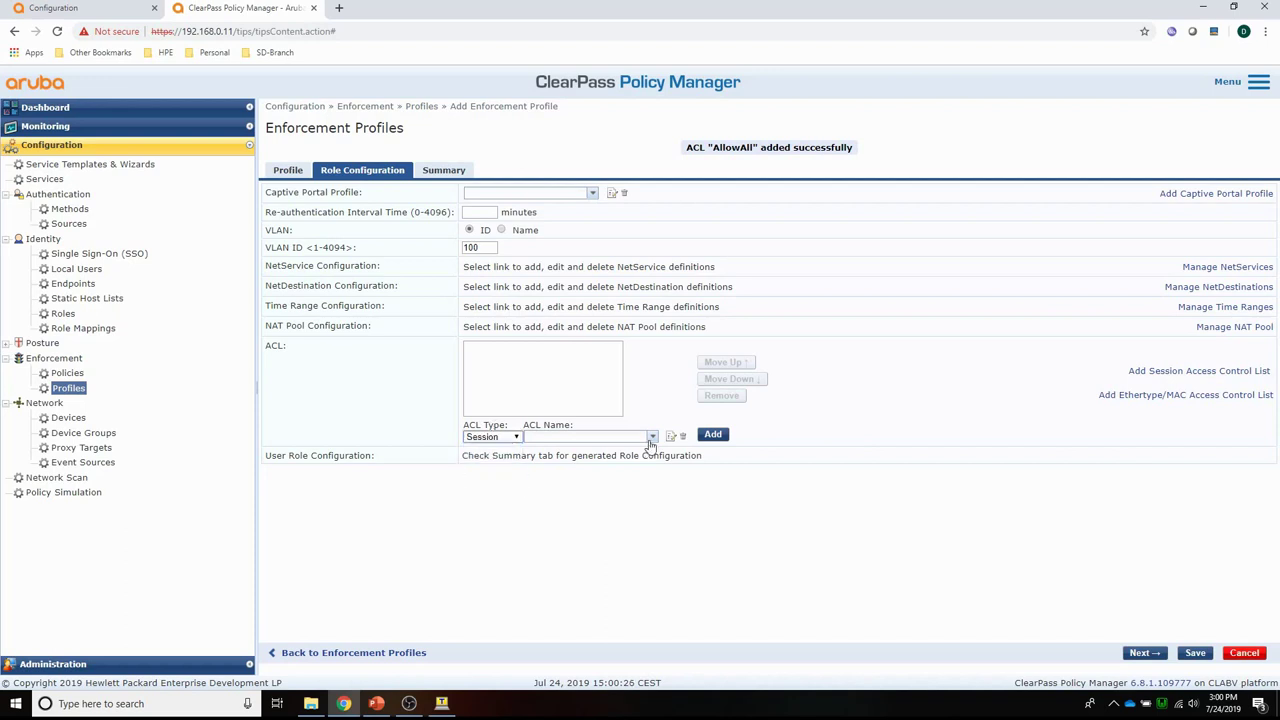
pyautogui.click(651, 438)
pyautogui.click(605, 450)
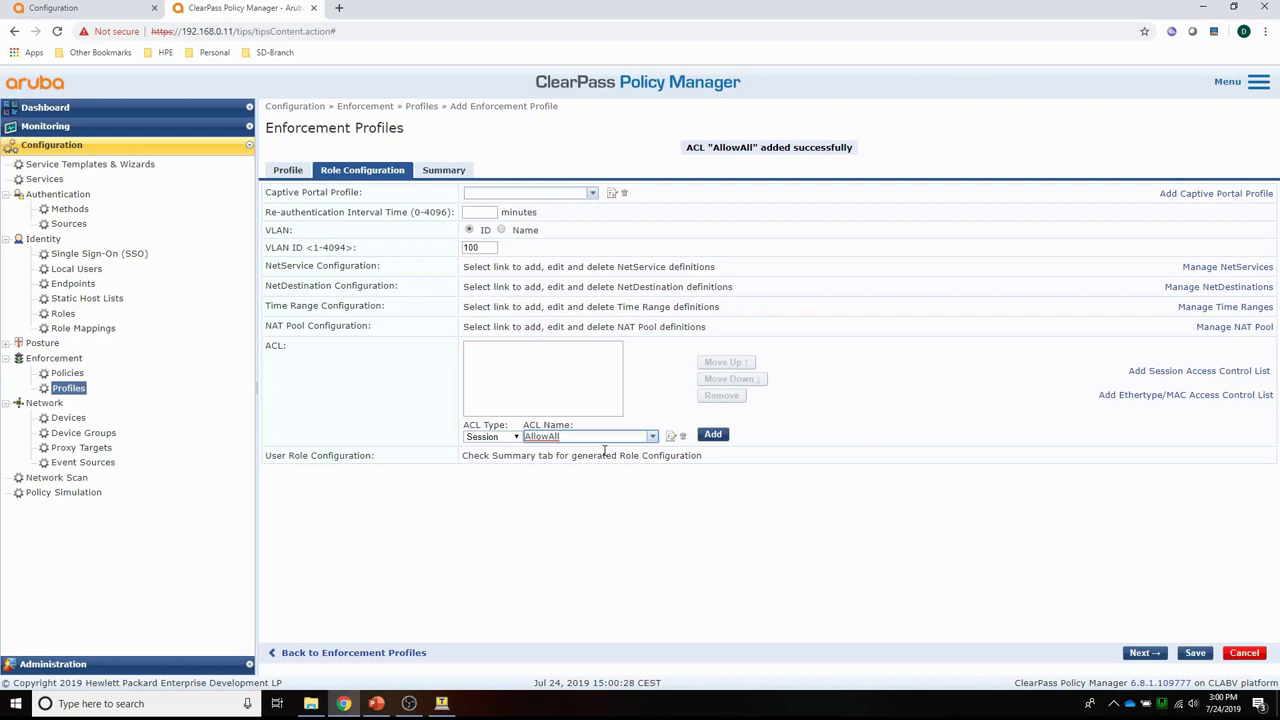
pyautogui.click(712, 434)
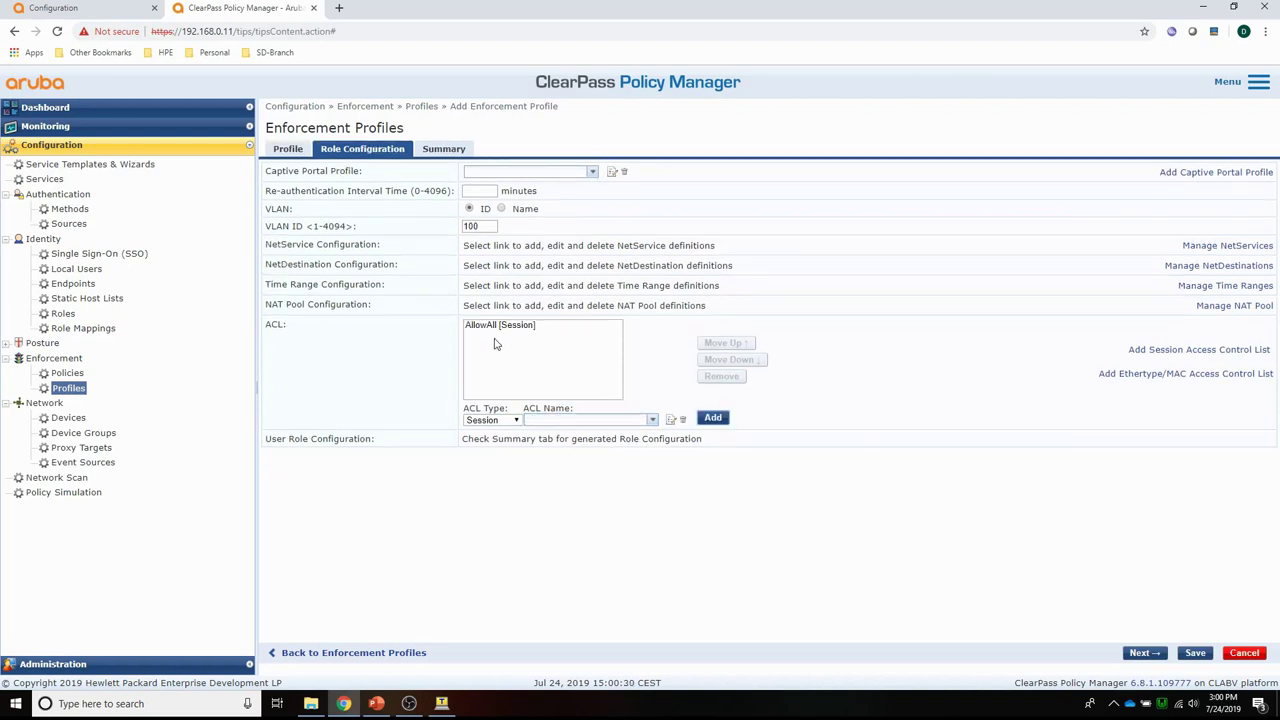
pyautogui.click(1195, 654)
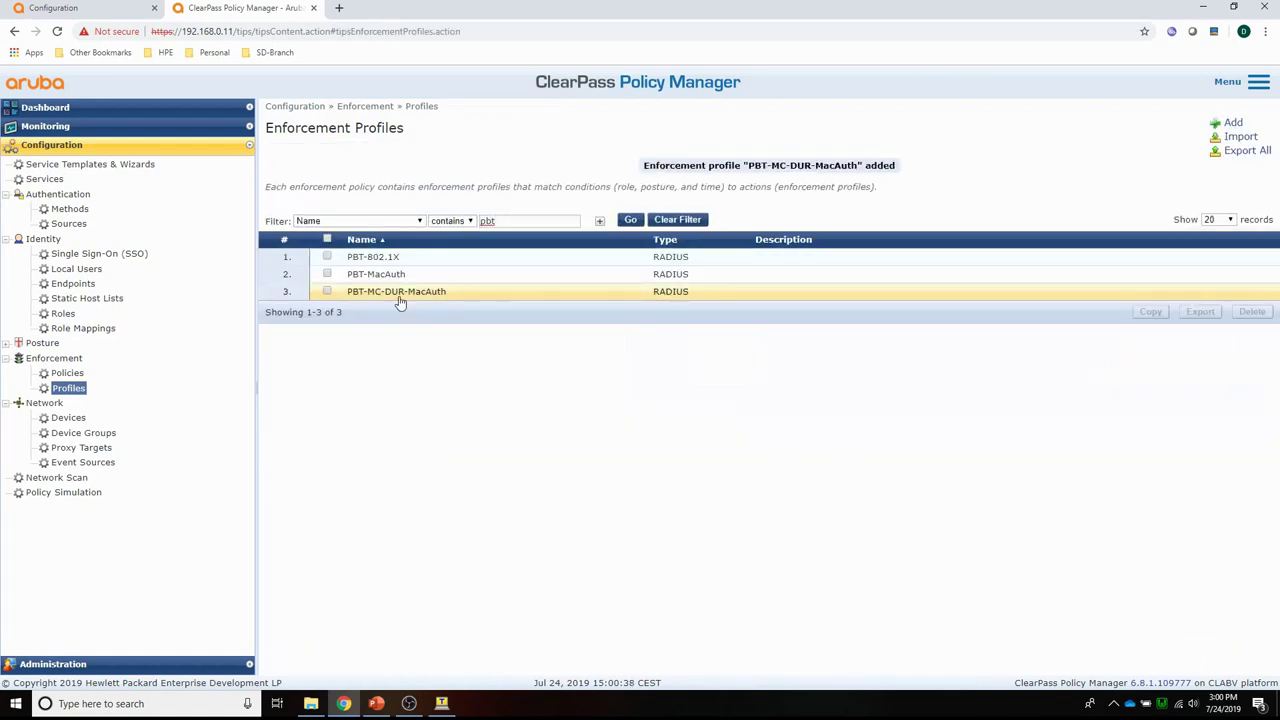
# Start a second Aruba Downloadable Role Enforcement profile, PBT-MC-DUR-802.1X, for Mobility Controller.
pyautogui.click(1233, 124)
pyautogui.click(523, 172)
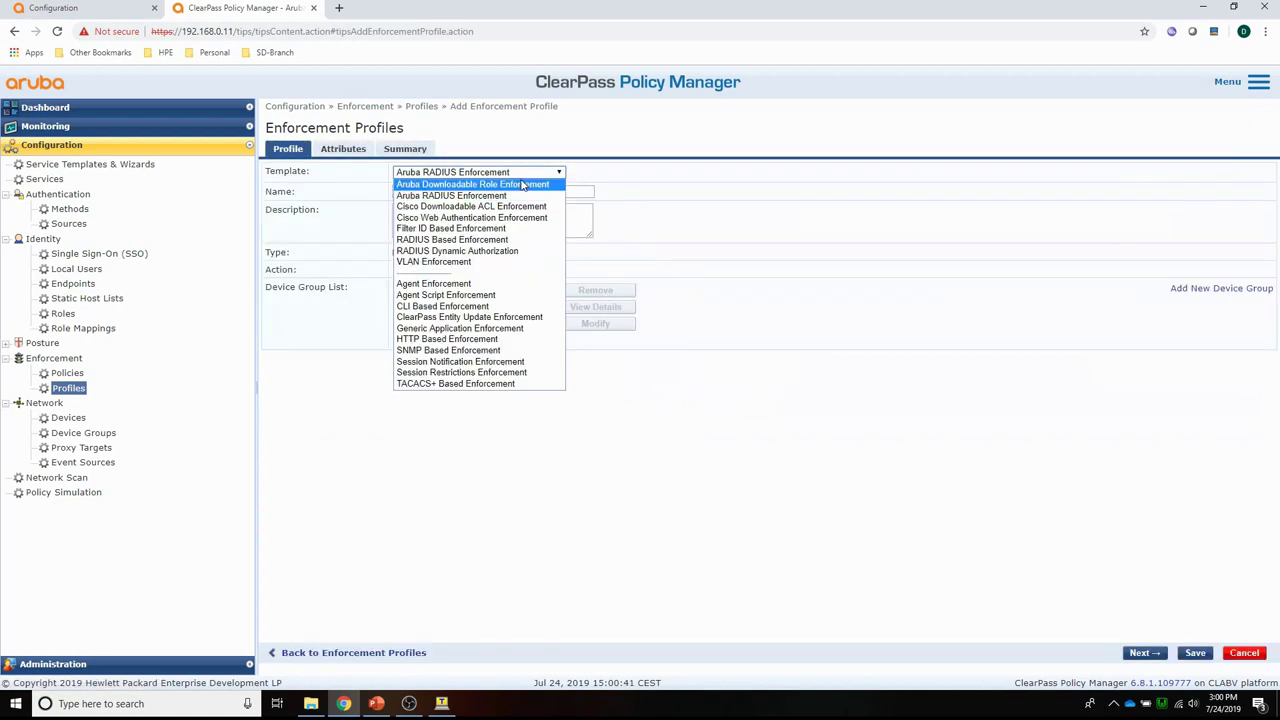
pyautogui.click(521, 185)
pyautogui.click(513, 191)
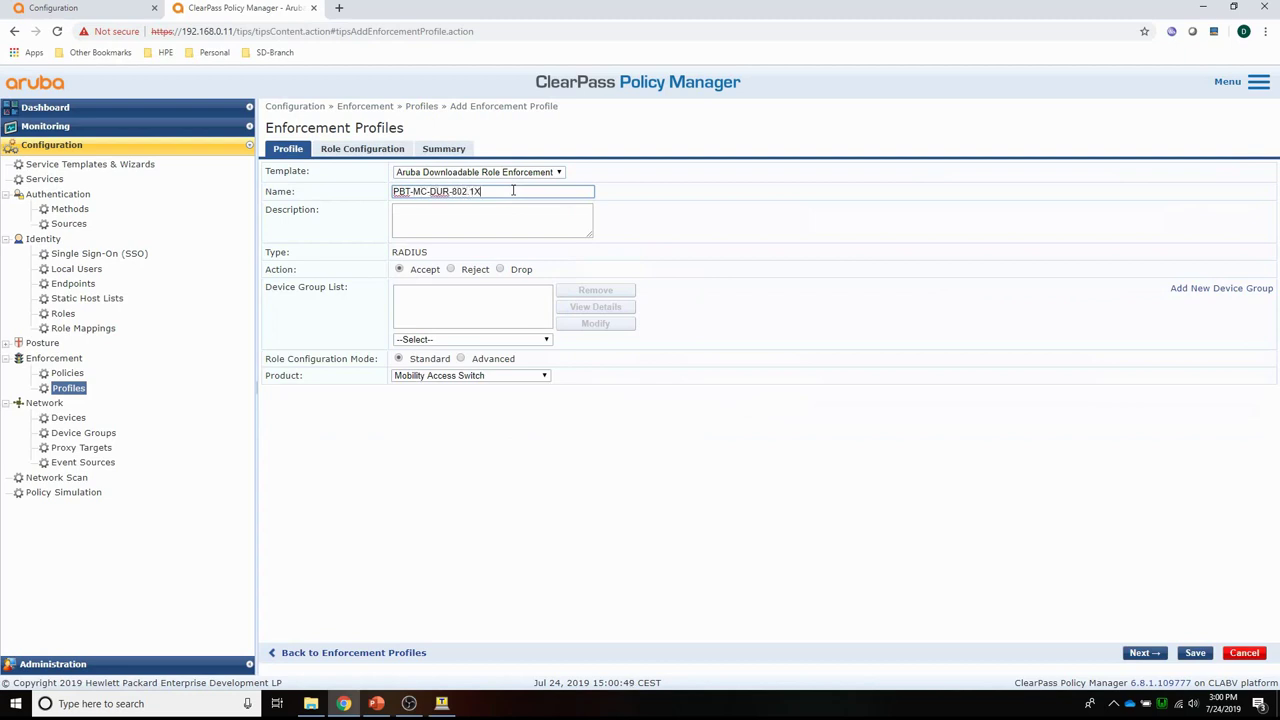
pyautogui.click(470, 376)
pyautogui.click(463, 410)
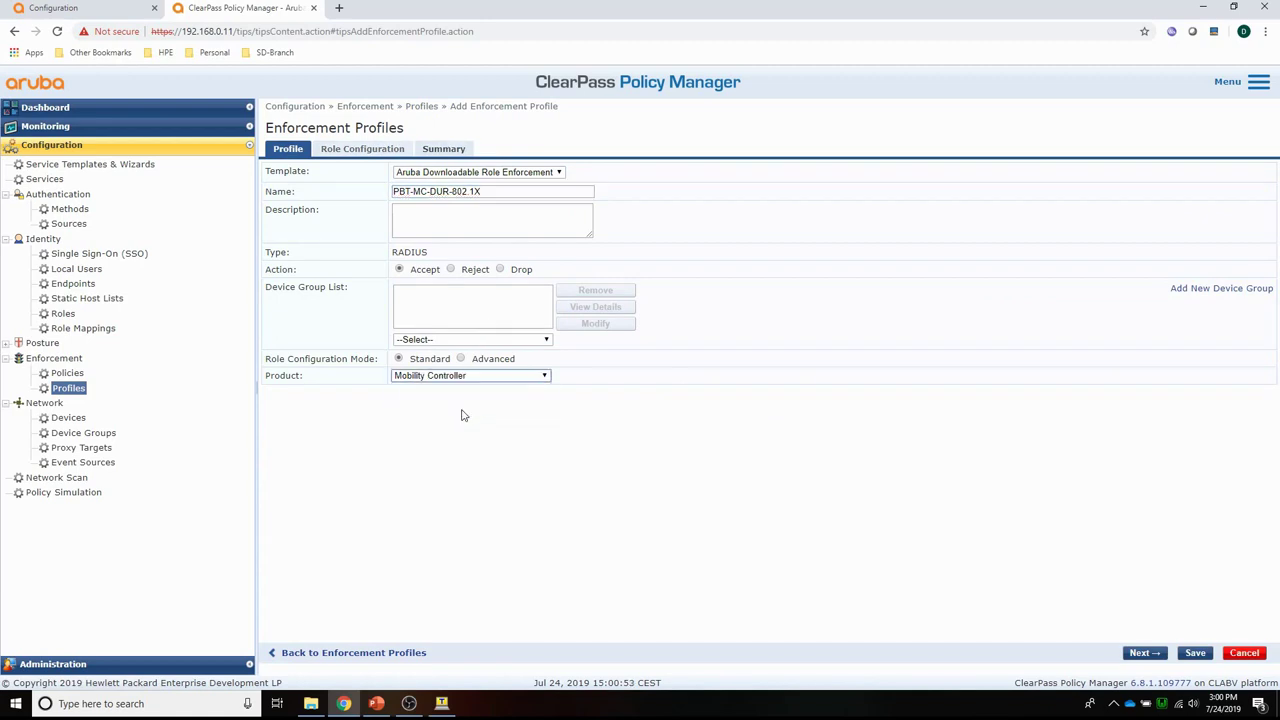
# Set VLAN ID 100, attach the AllowAll session ACL, and save the profile.
pyautogui.click(370, 147)
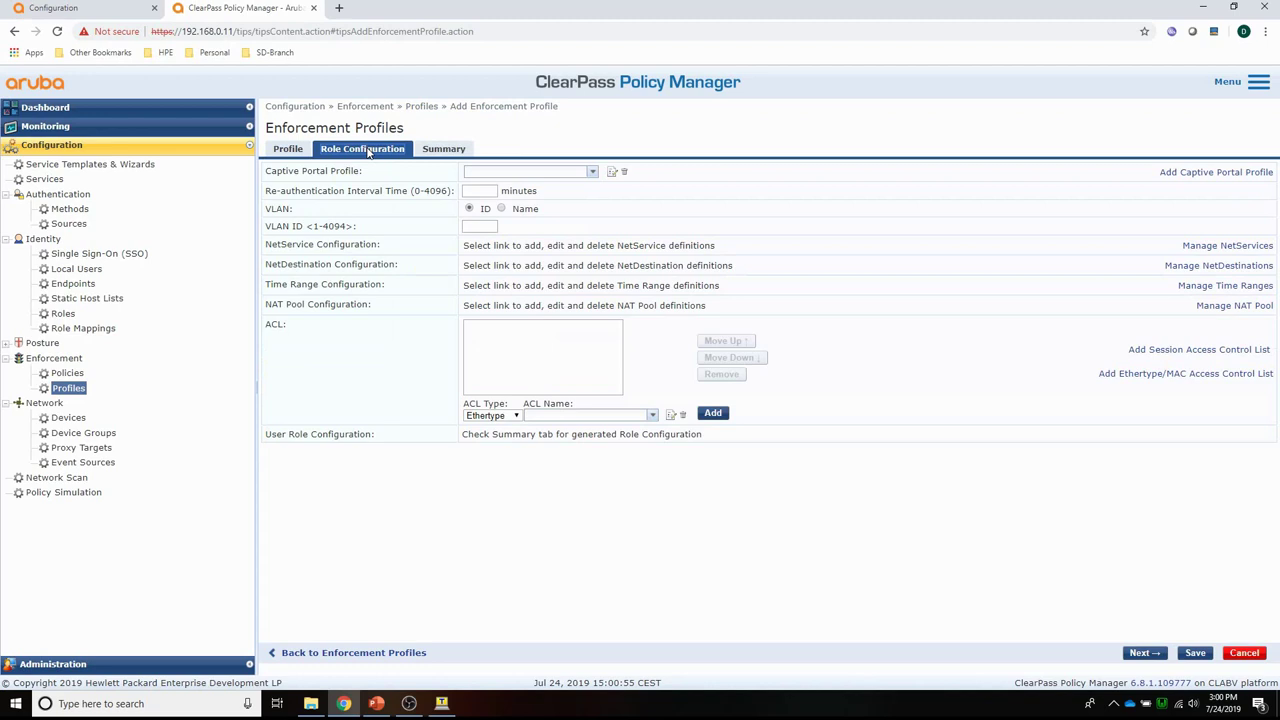
pyautogui.click(475, 228)
pyautogui.click(516, 415)
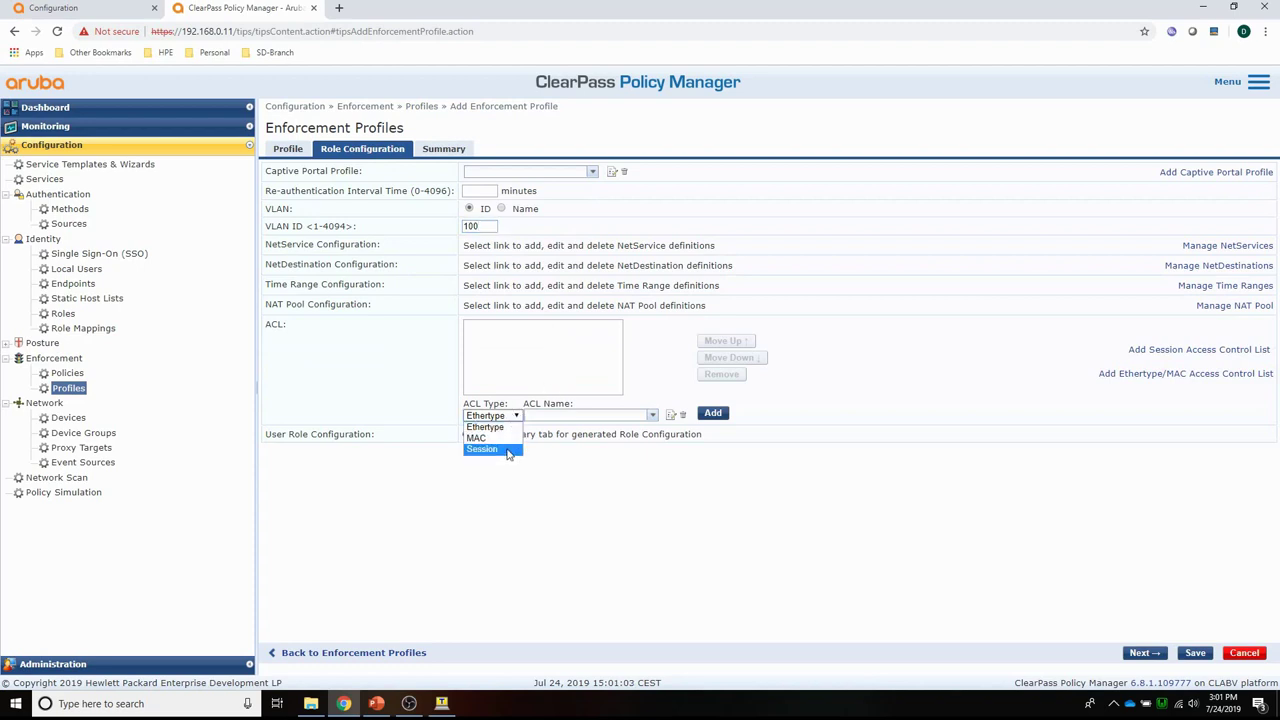
pyautogui.click(508, 450)
pyautogui.click(651, 415)
pyautogui.click(591, 430)
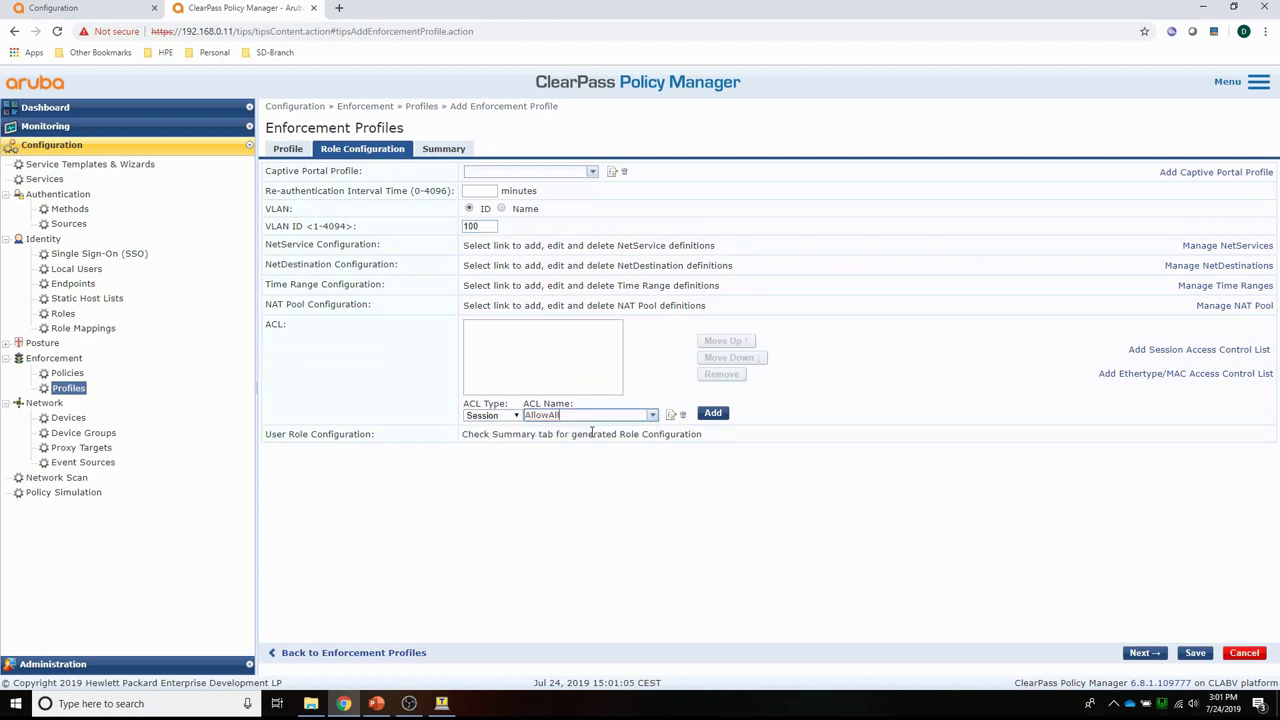
pyautogui.click(713, 413)
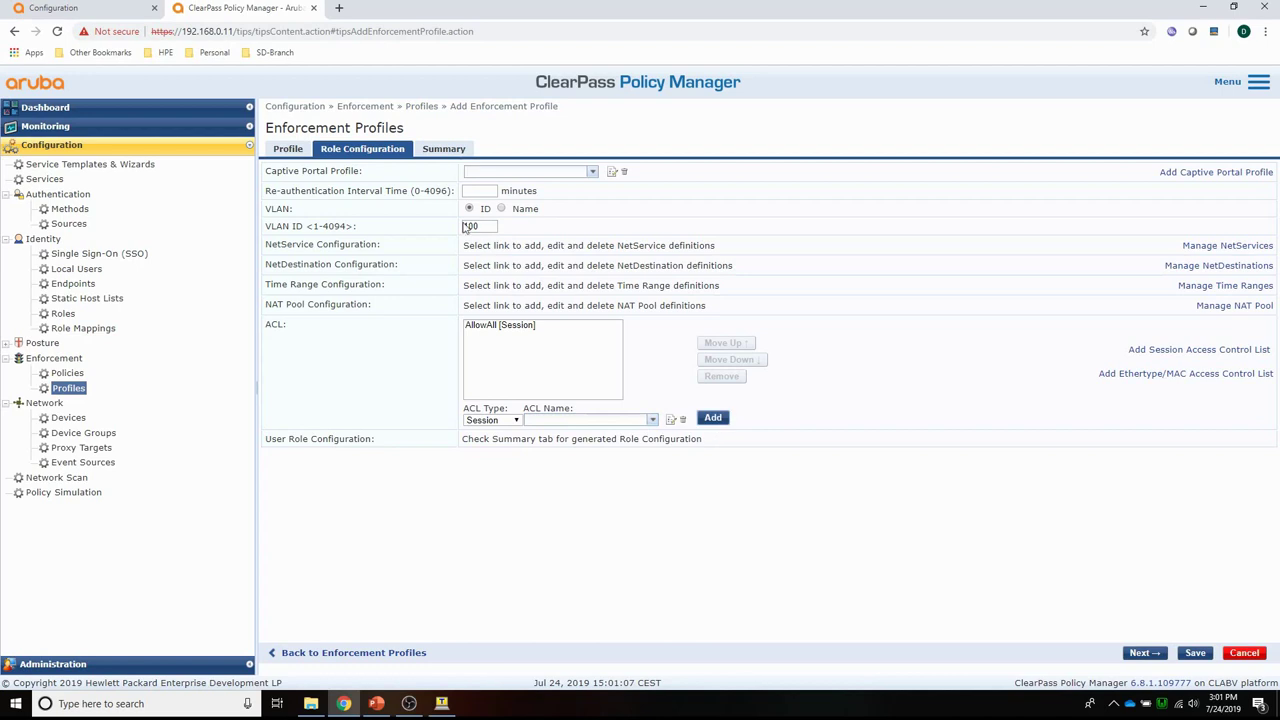
pyautogui.click(1192, 652)
# Open the PBT-MacAuth enforcement policy's first rule for editing.
pyautogui.click(63, 372)
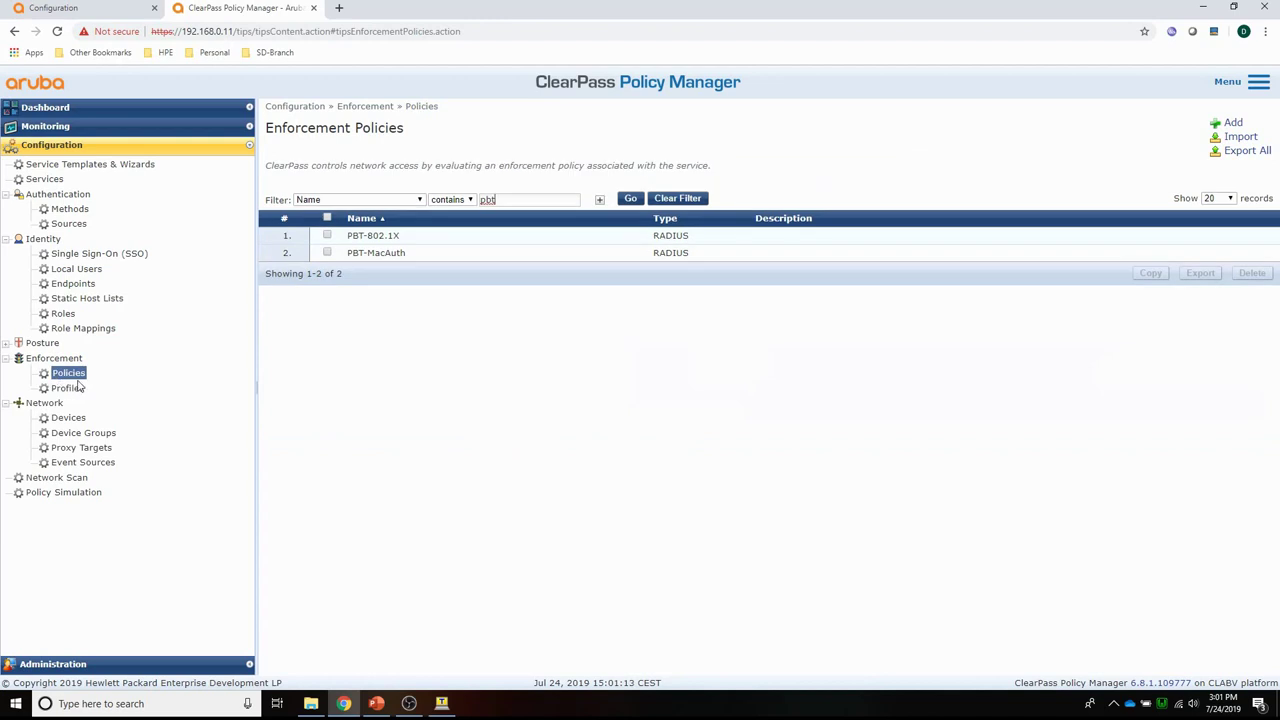
pyautogui.click(372, 255)
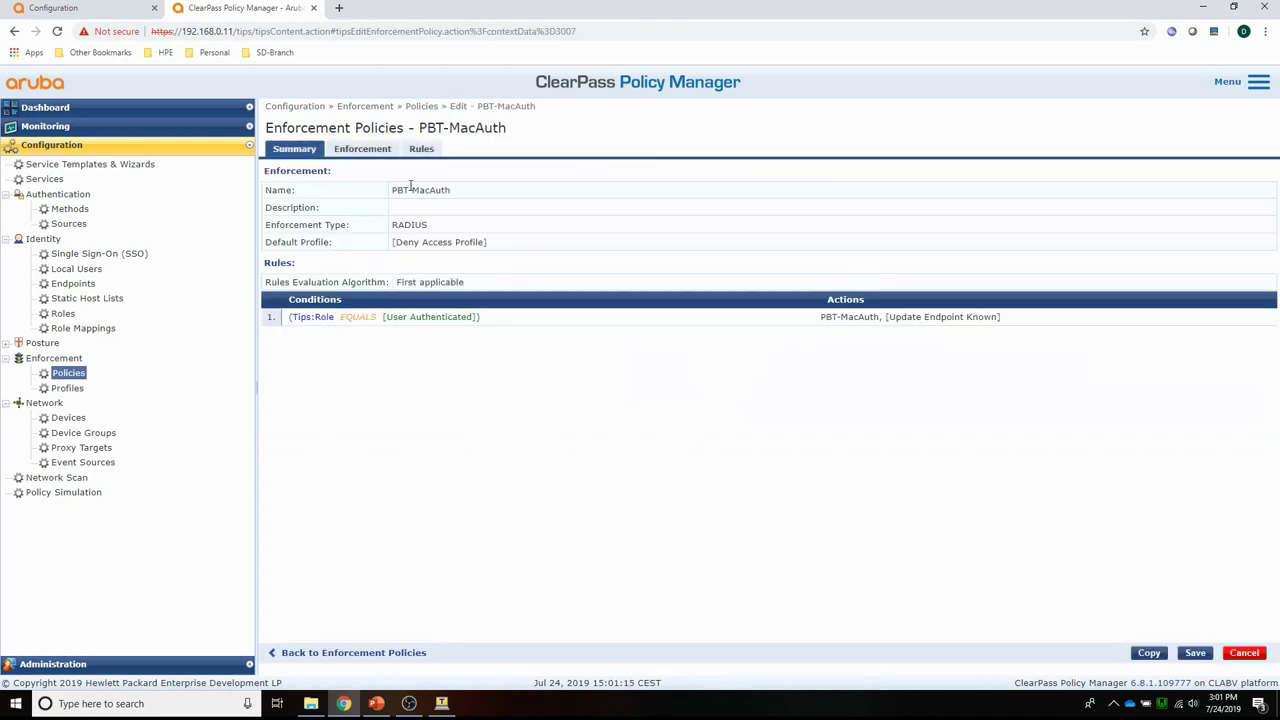
pyautogui.click(421, 148)
pyautogui.click(400, 222)
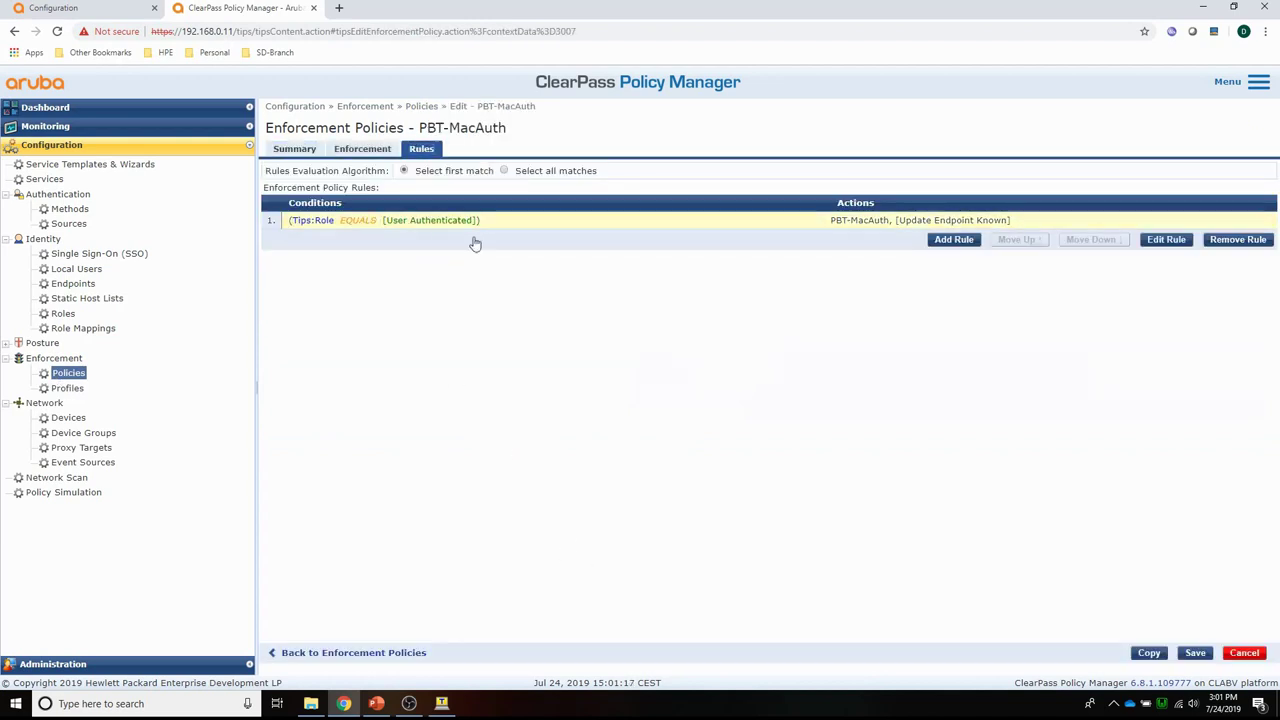
pyautogui.click(1166, 240)
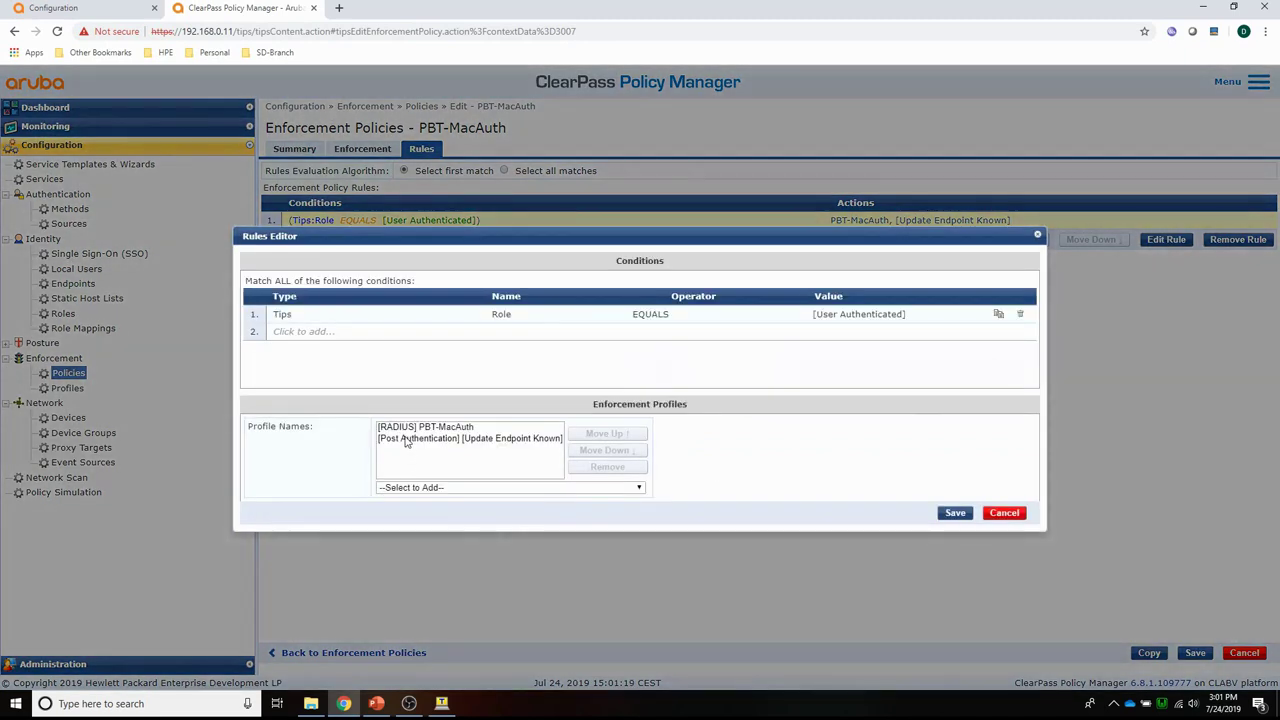
# Replace PBT-MacAuth with PBT-MC-DUR-MacAuth in the rule and save the policy.
pyautogui.click(403, 432)
pyautogui.click(595, 466)
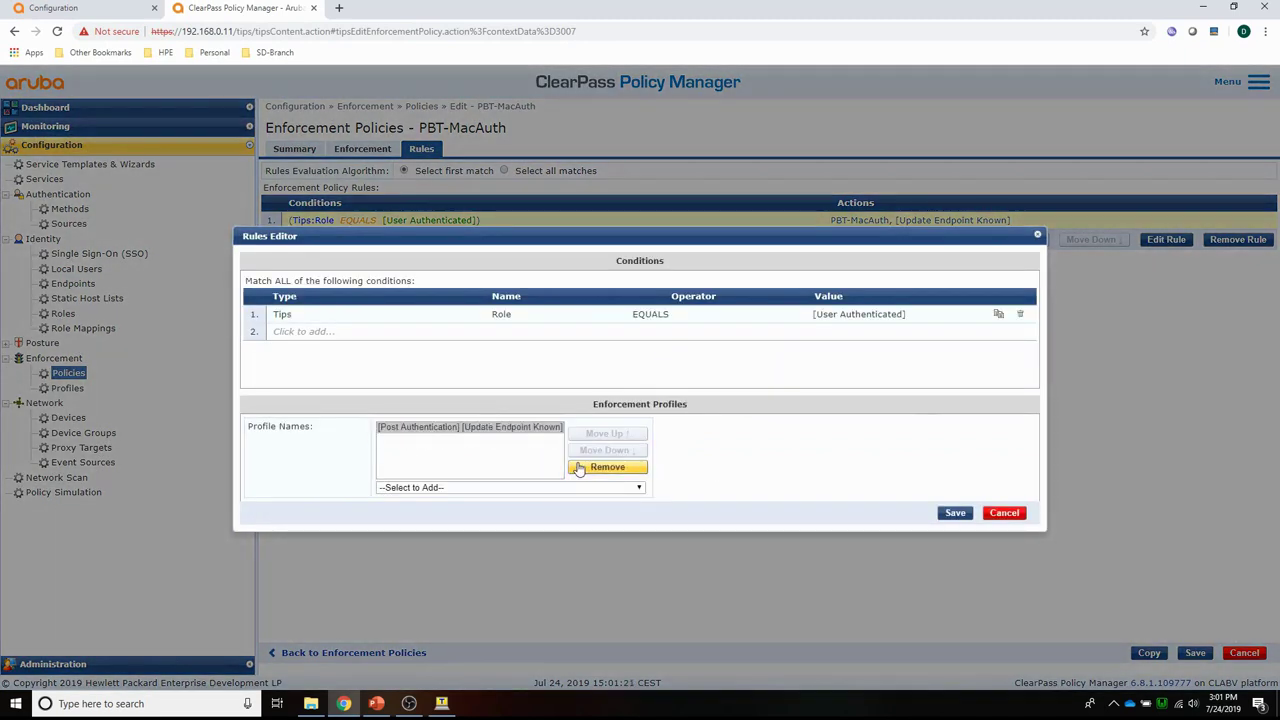
pyautogui.click(414, 487)
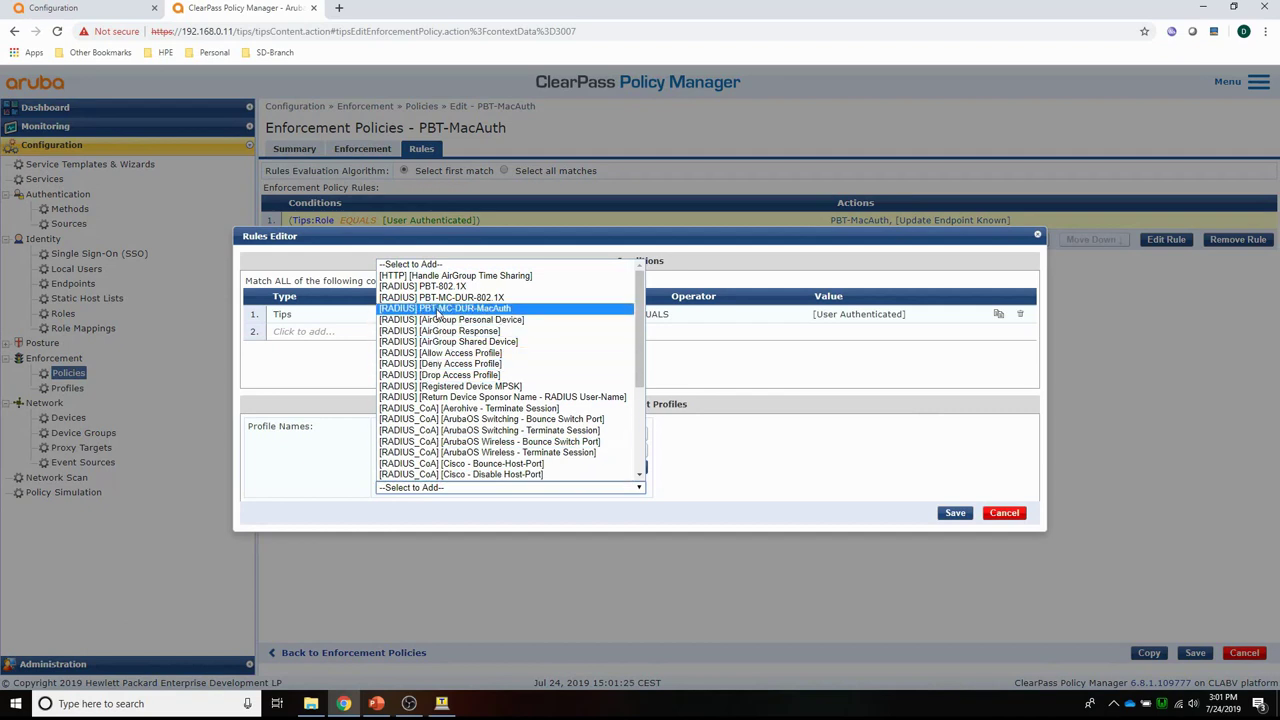
pyautogui.click(438, 309)
pyautogui.click(955, 513)
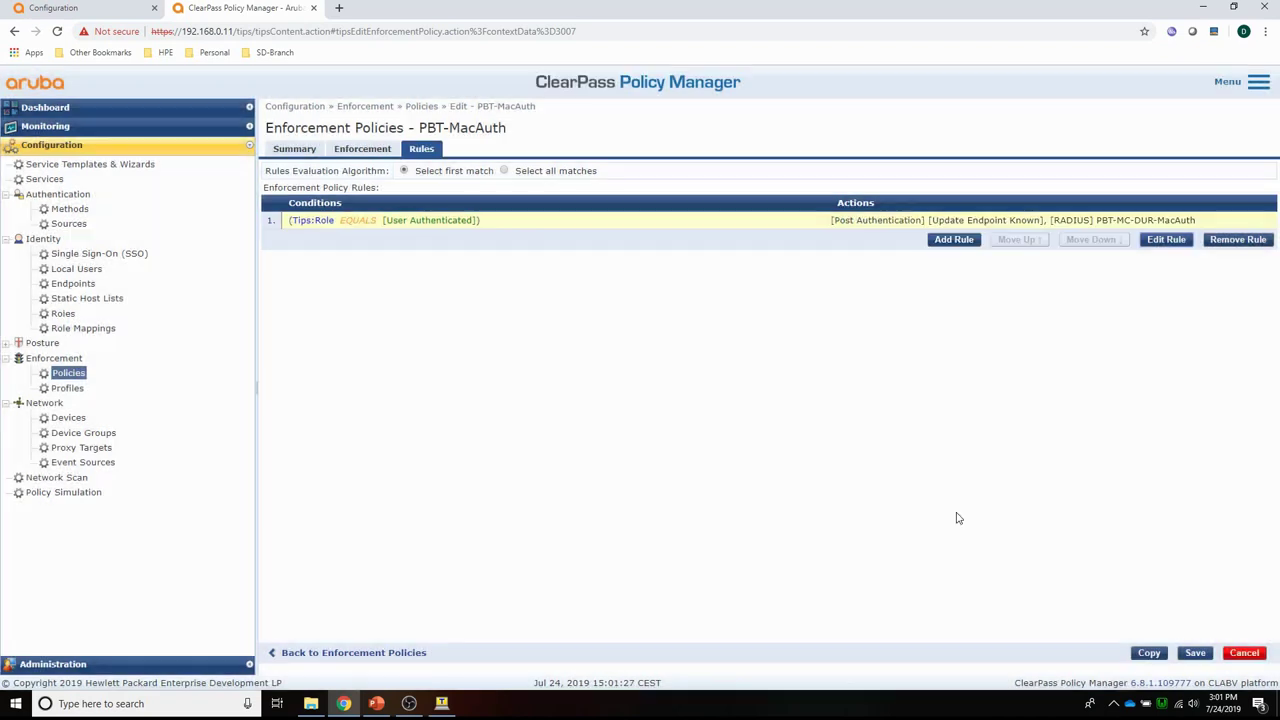
pyautogui.click(1195, 652)
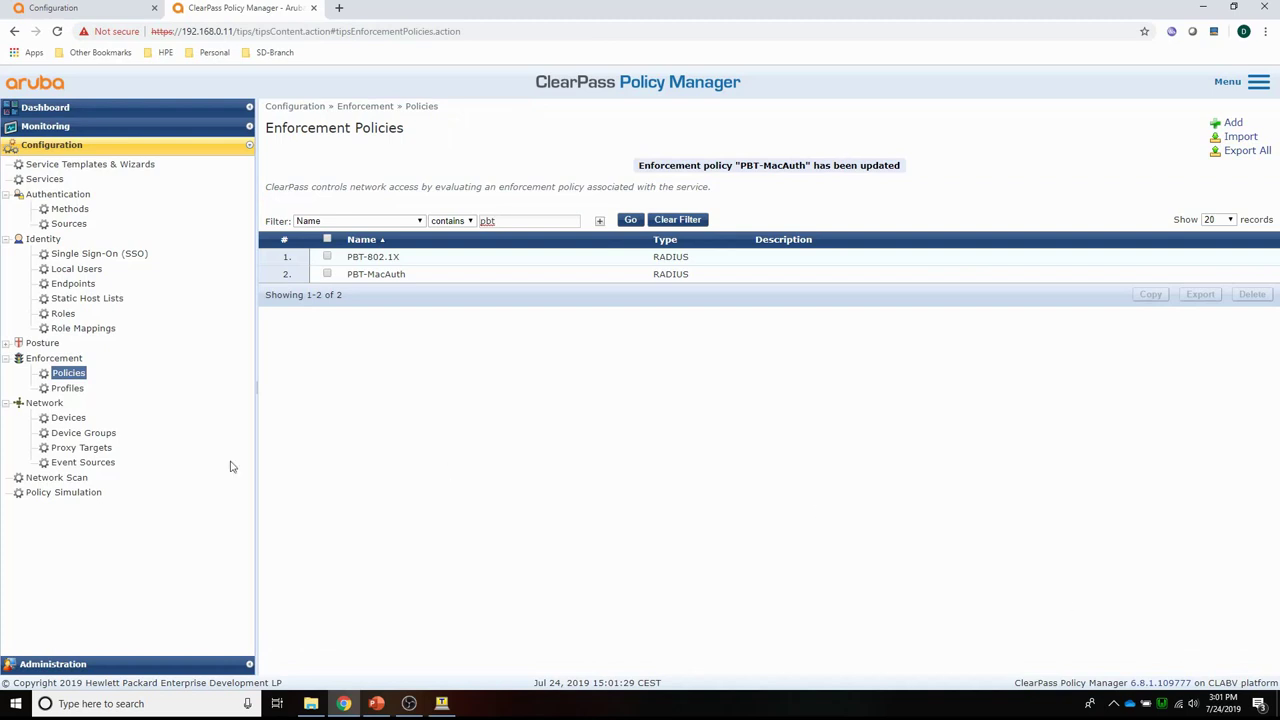
# Replace PBT-802.1X with PBT-MC-DUR-802.1X in the PBT-802.1X policy's first rule and save the policy.
pyautogui.click(370, 257)
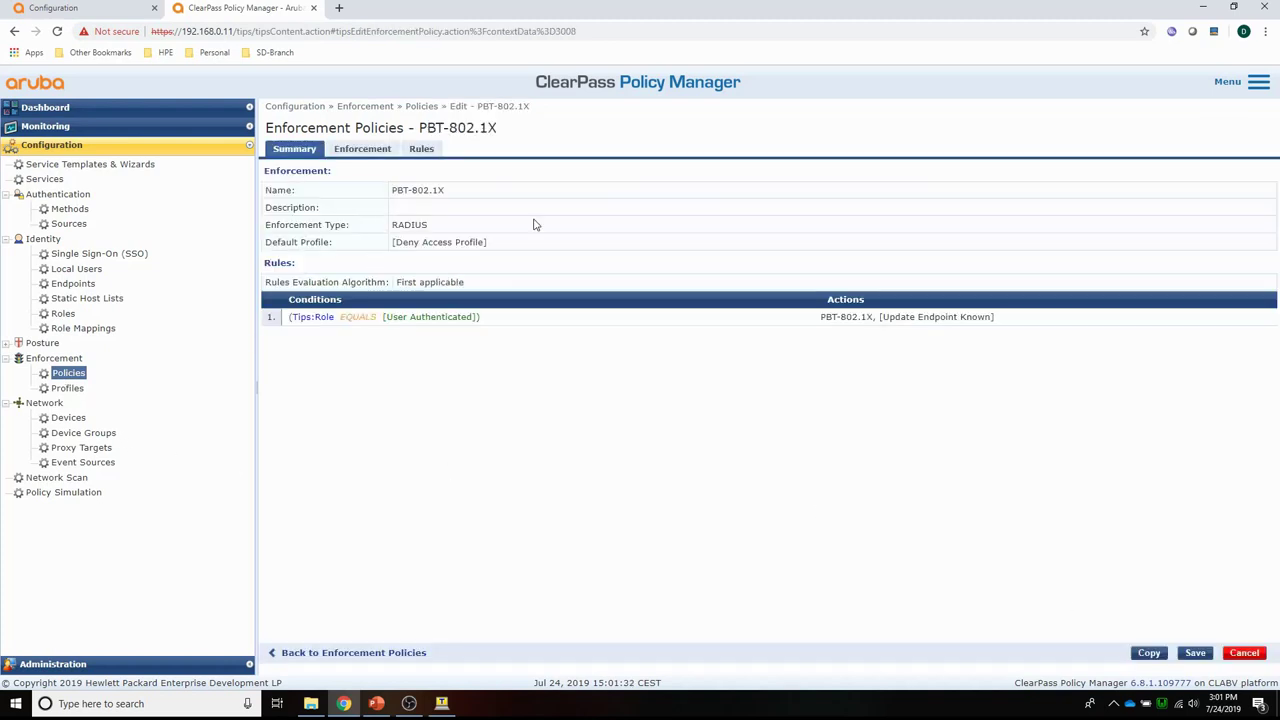
pyautogui.click(424, 150)
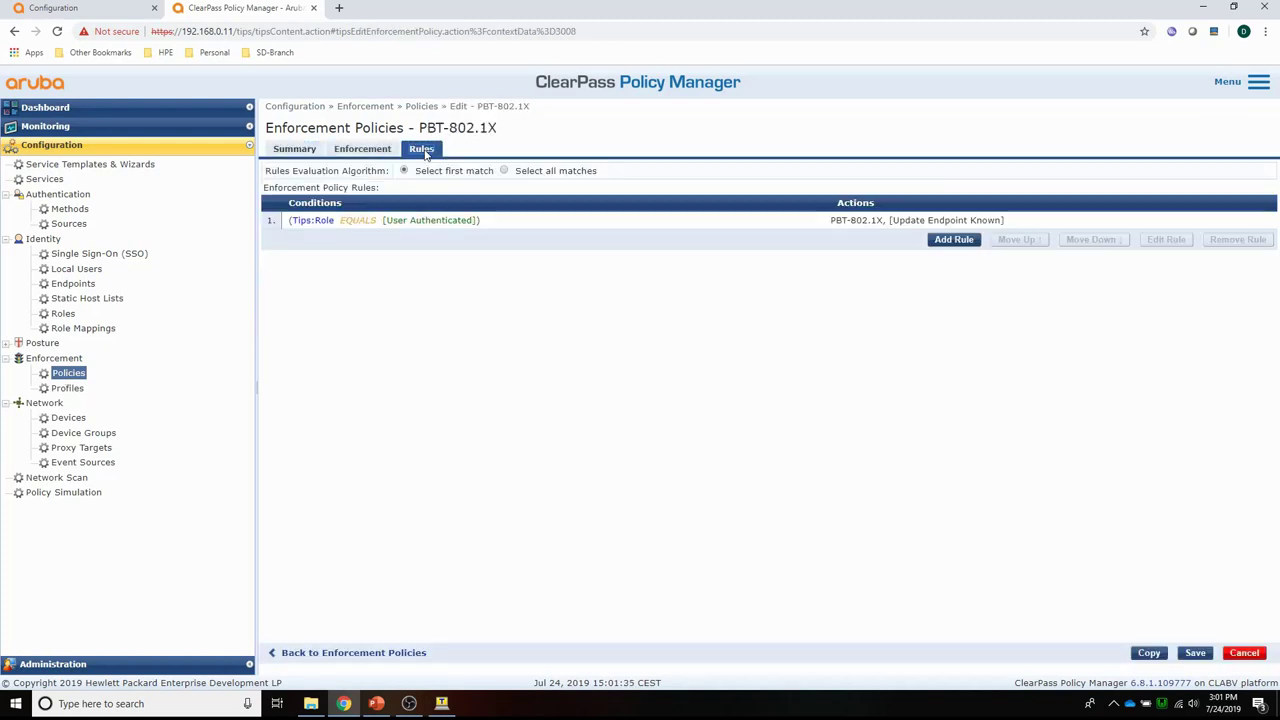
pyautogui.click(853, 220)
pyautogui.click(1166, 240)
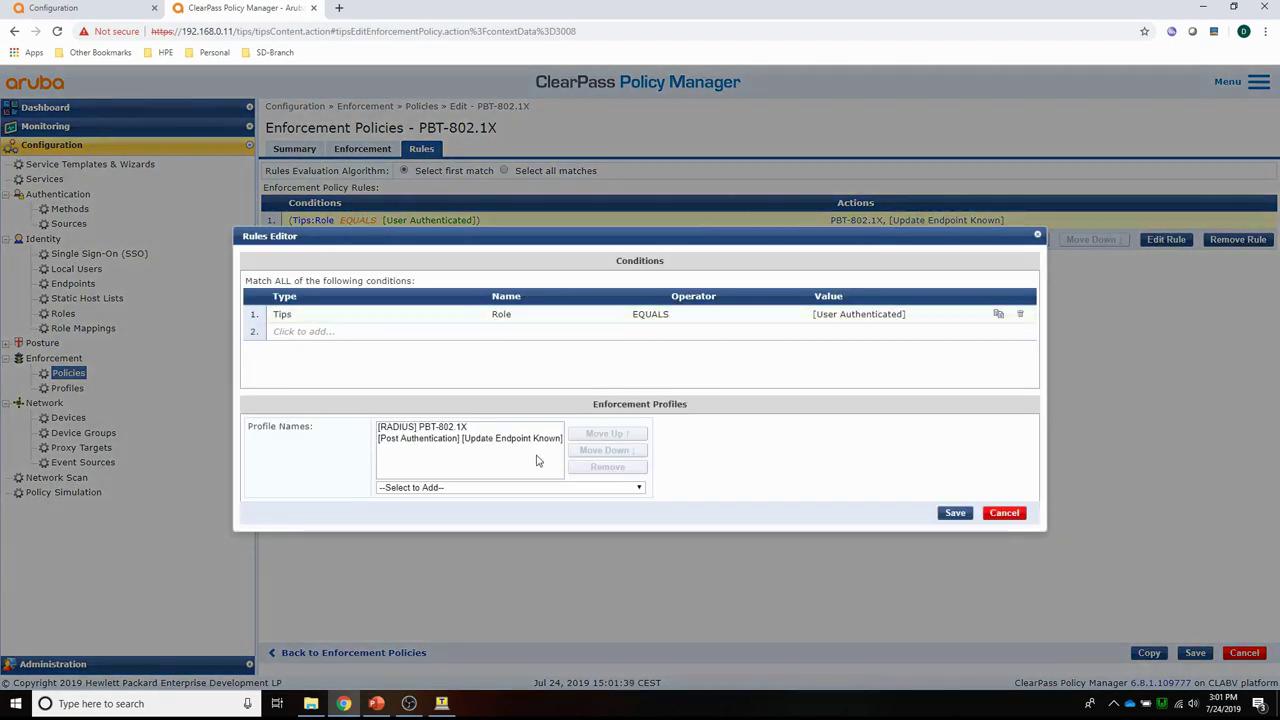
pyautogui.click(440, 428)
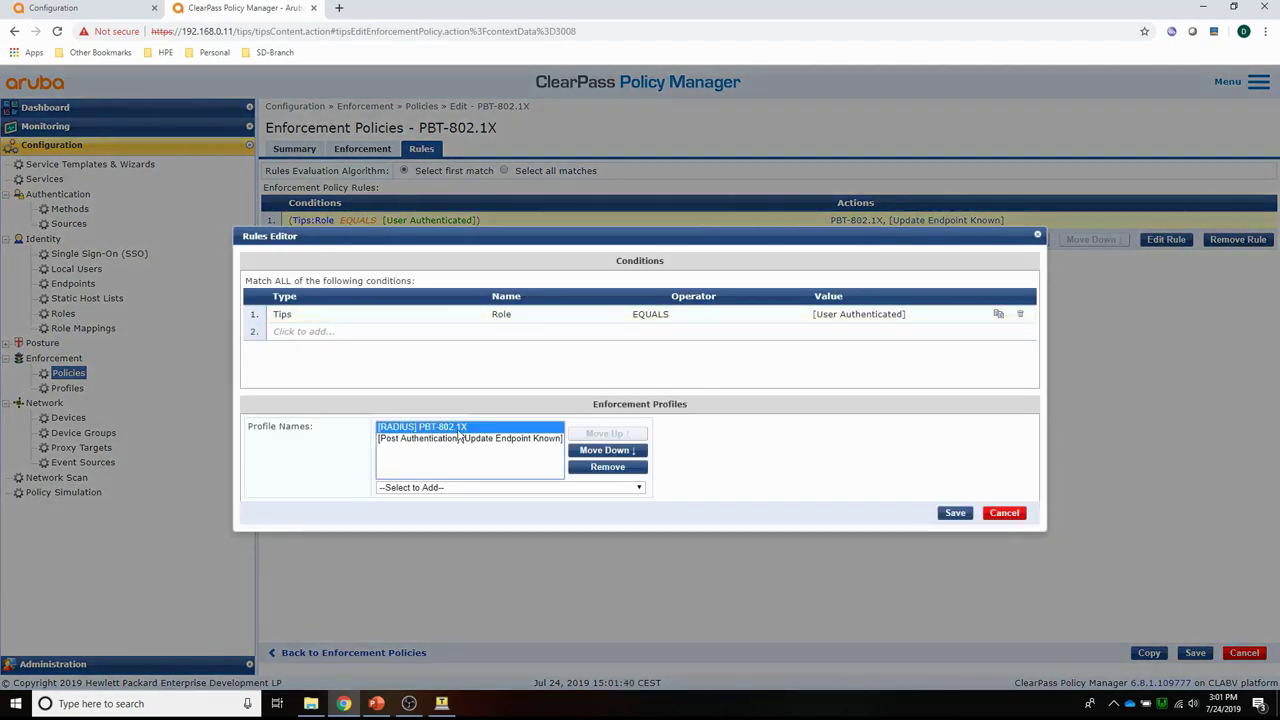
pyautogui.click(597, 468)
pyautogui.click(471, 488)
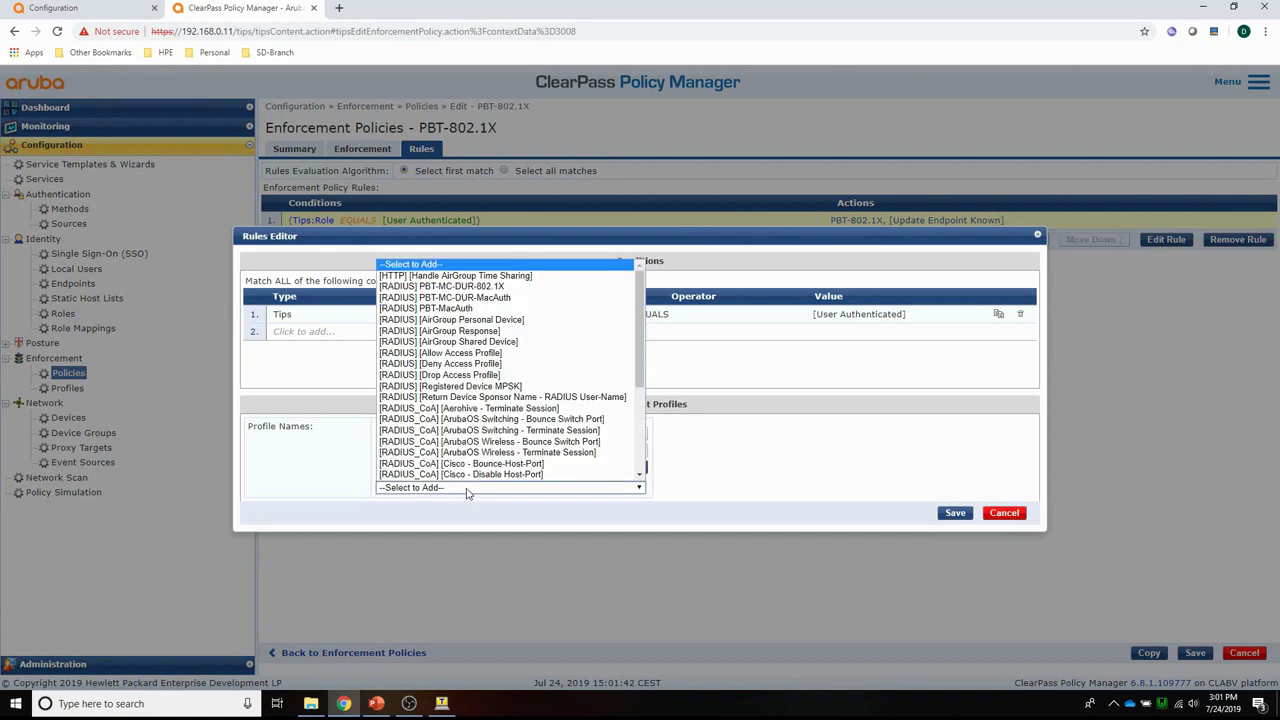
pyautogui.scroll(-1, 440, 376)
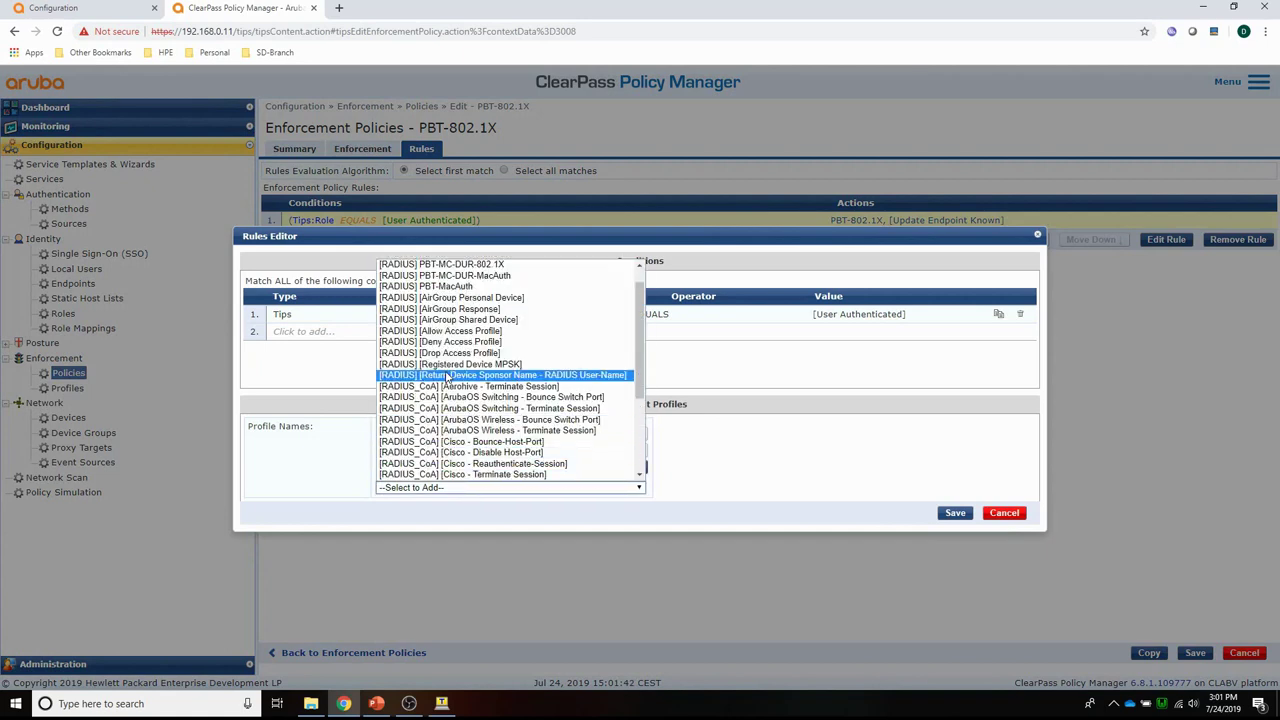
pyautogui.click(440, 264)
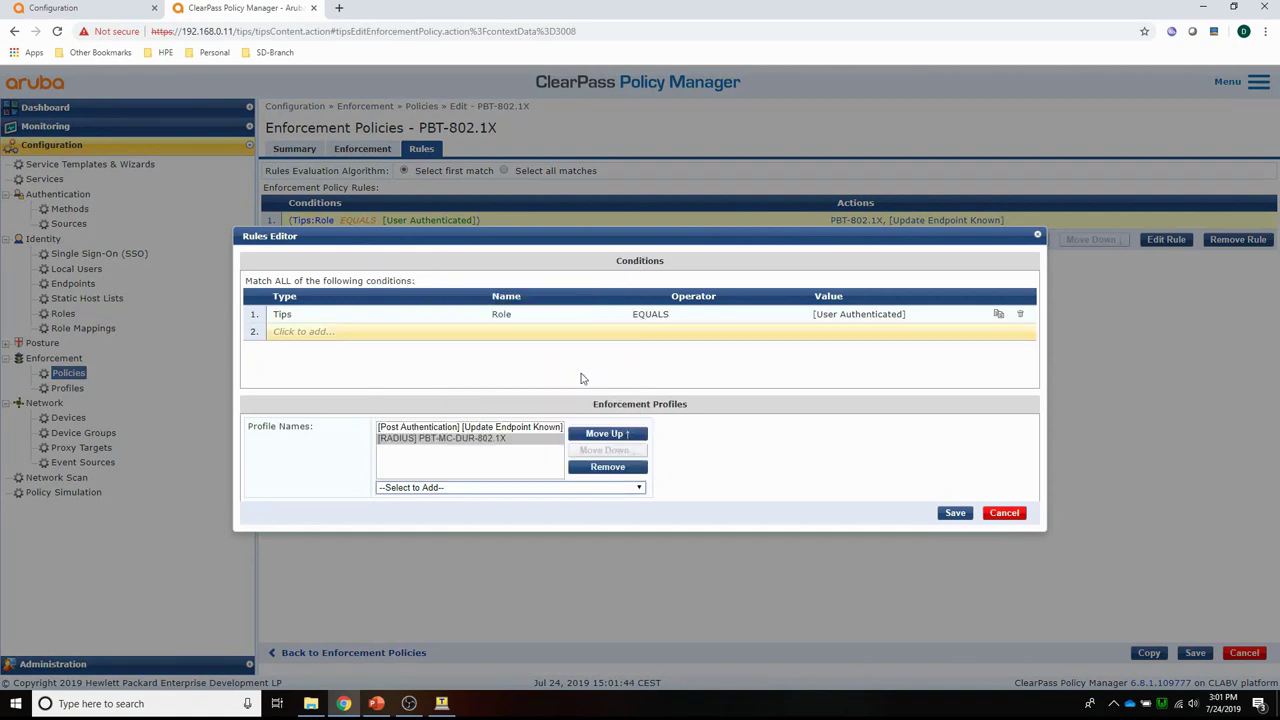
pyautogui.click(956, 514)
pyautogui.click(1193, 653)
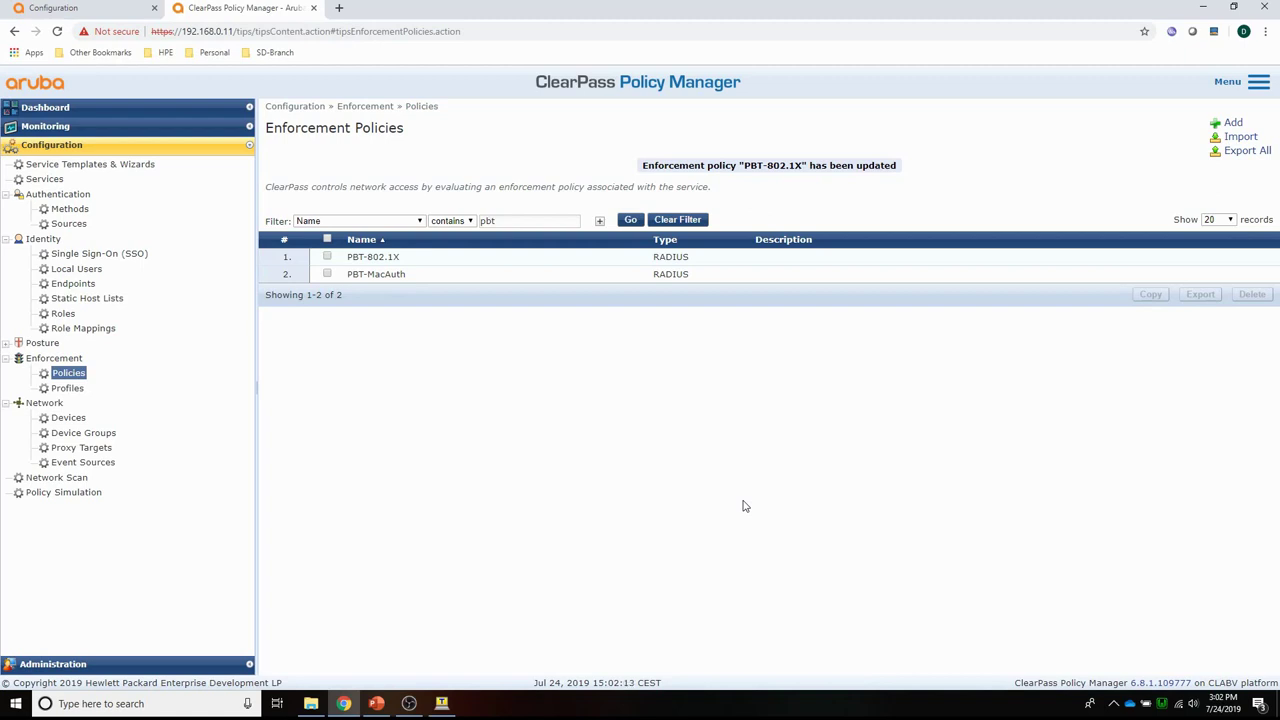
# Verify in Access Tracker the newest request got role PBT_MC_DUR_802_1X-3009-1, then return to Mobility Master.
pyautogui.click(56, 129)
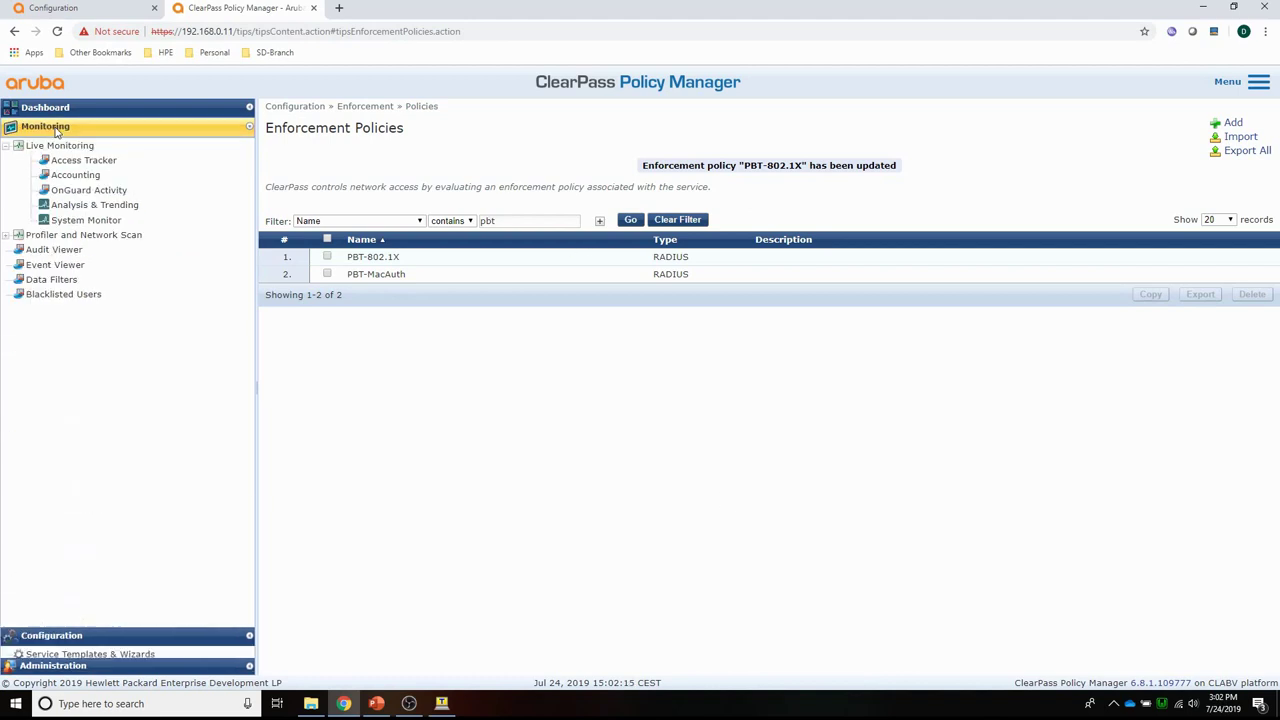
pyautogui.click(74, 162)
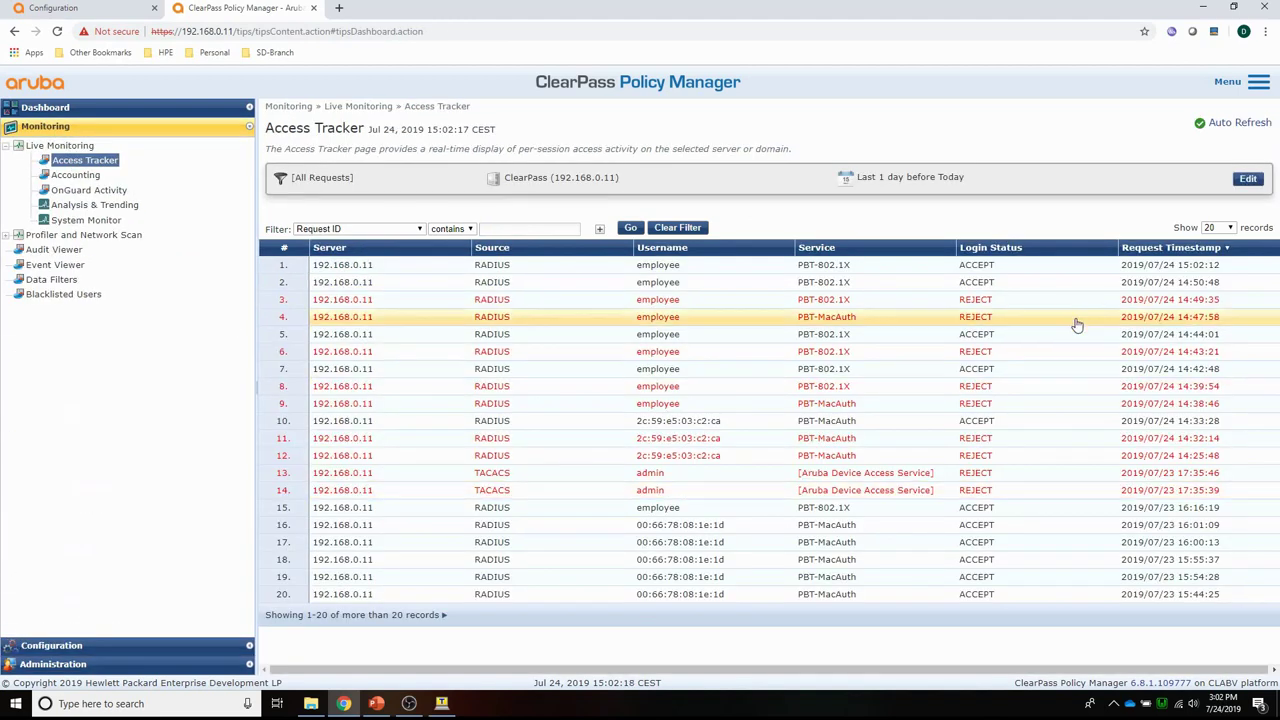
pyautogui.click(340, 272)
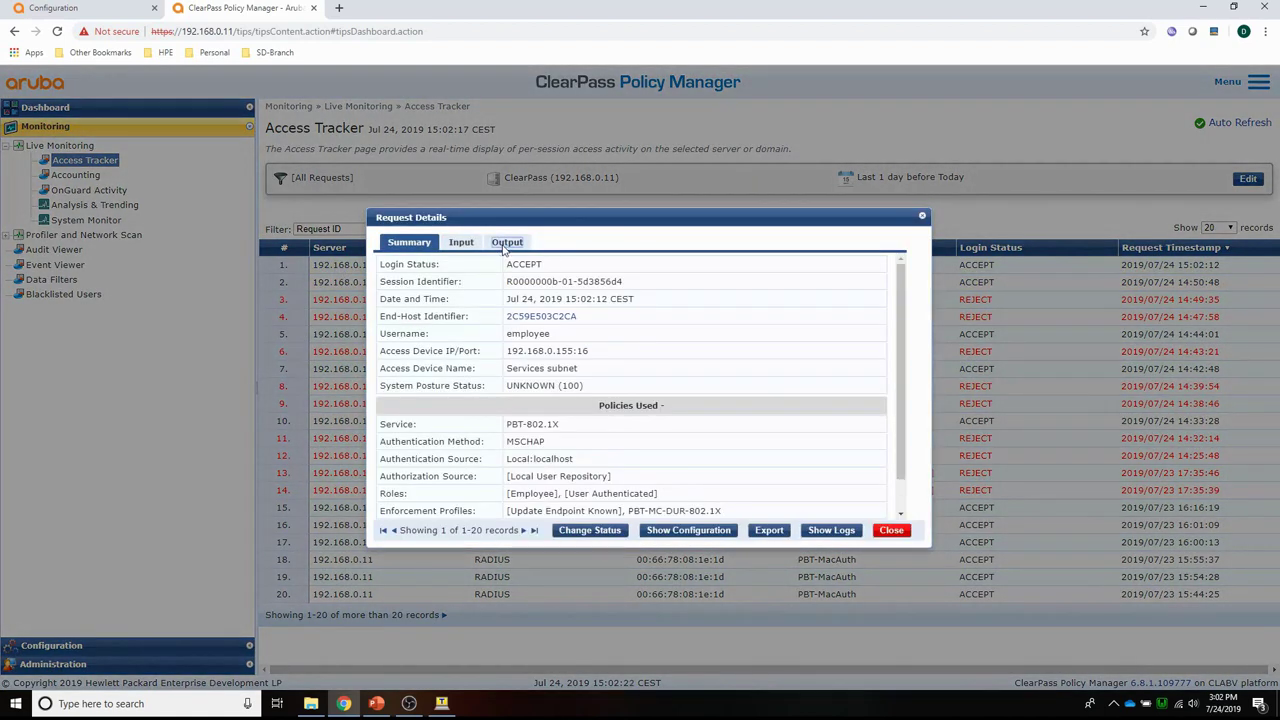
pyautogui.click(505, 248)
pyautogui.click(410, 320)
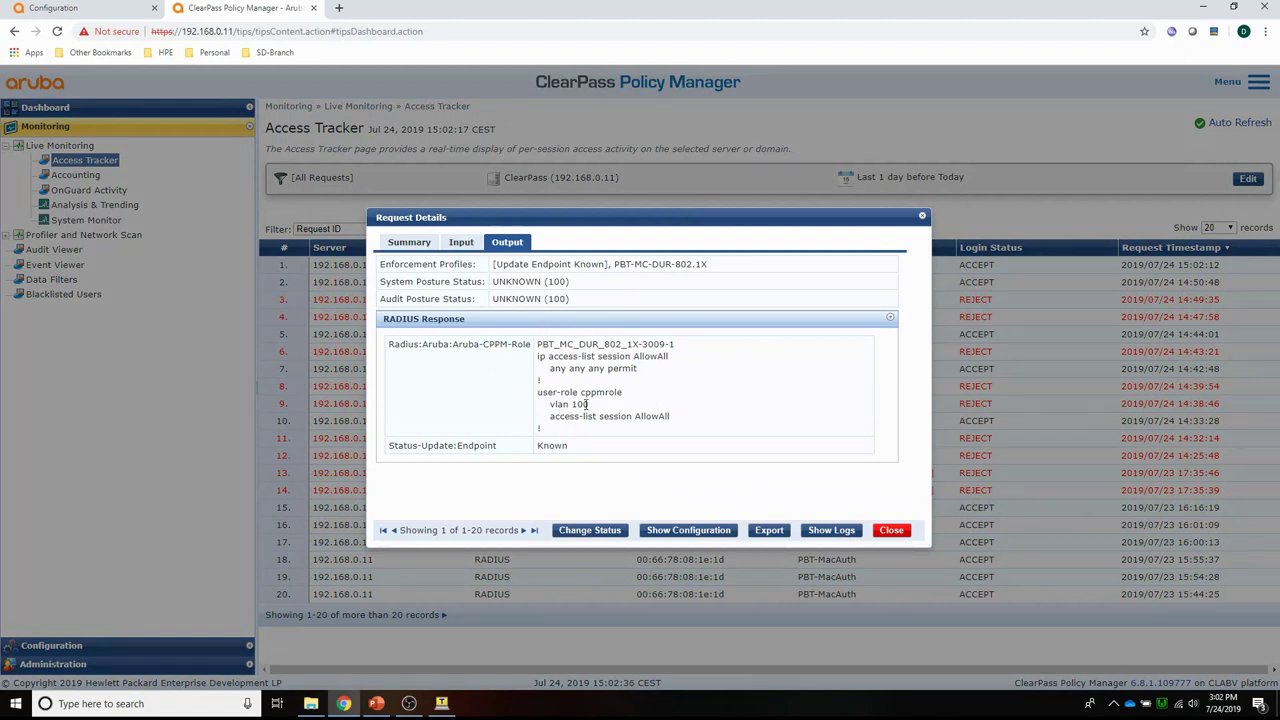
pyautogui.click(891, 531)
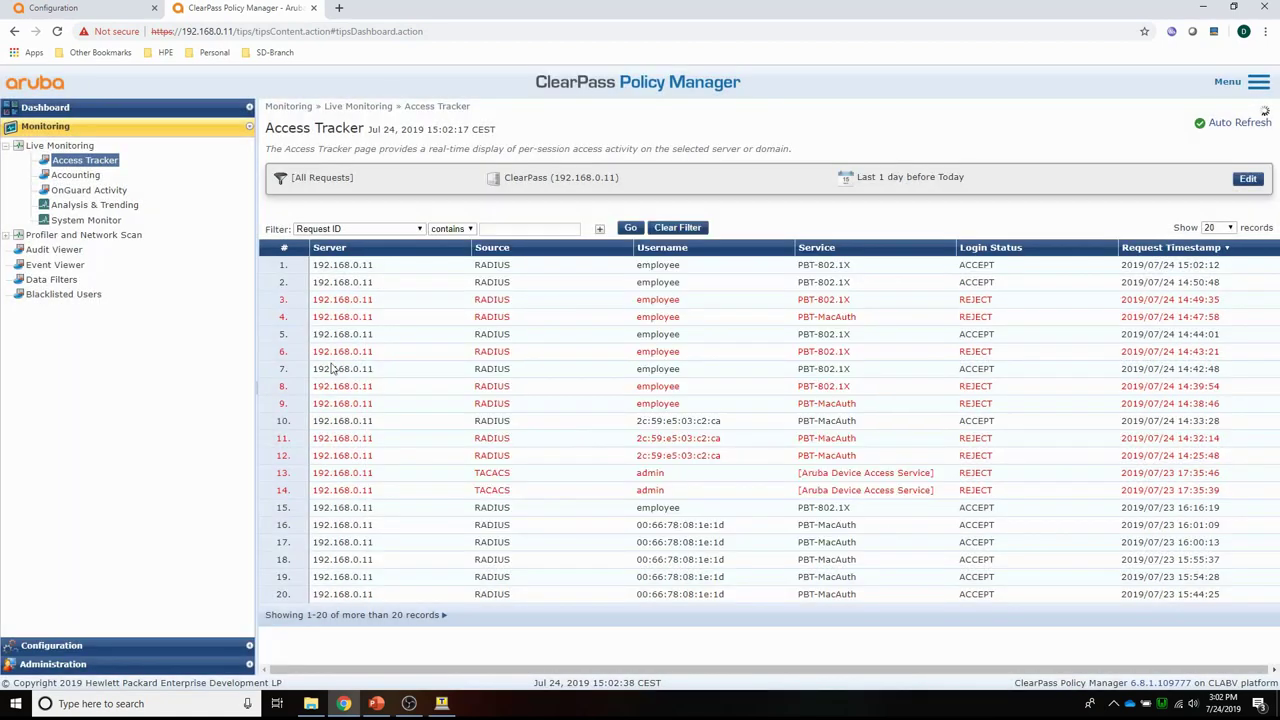
pyautogui.click(48, 12)
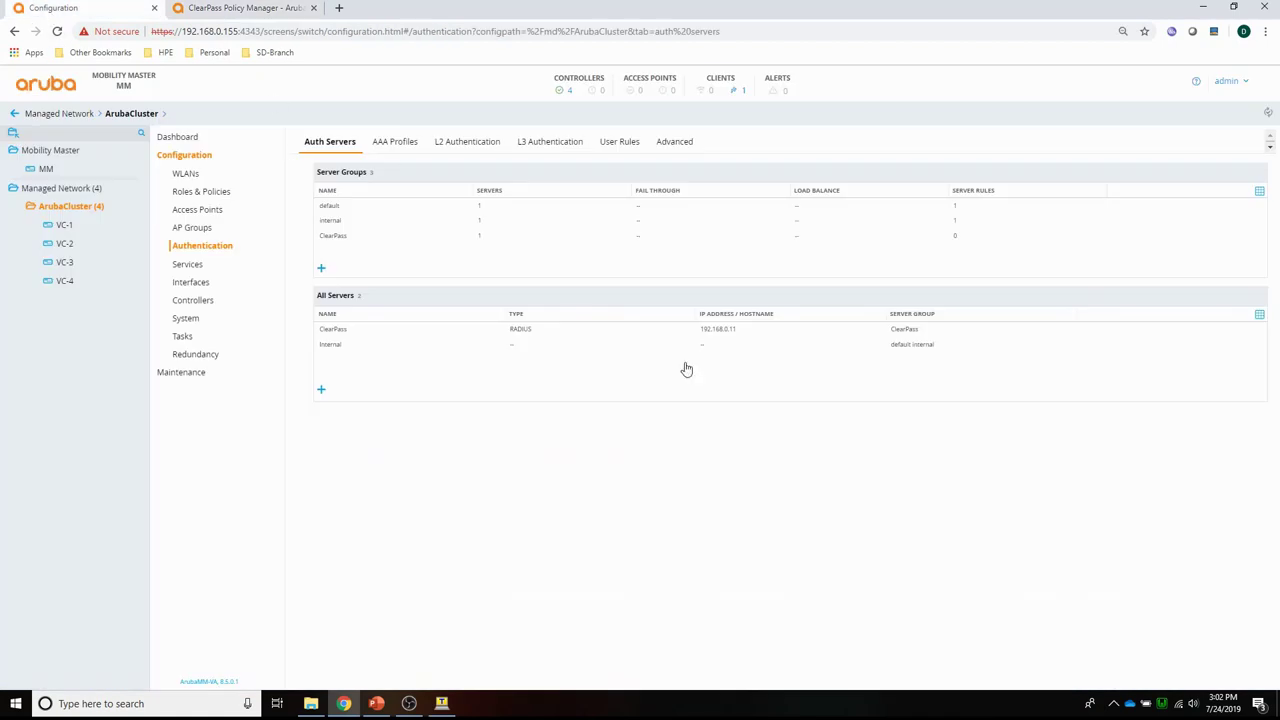
# Check the wired employee client holds PBT_MC_DUR_802_1X-3009-1, then open ArubaCluster's configuration.
pyautogui.click(745, 96)
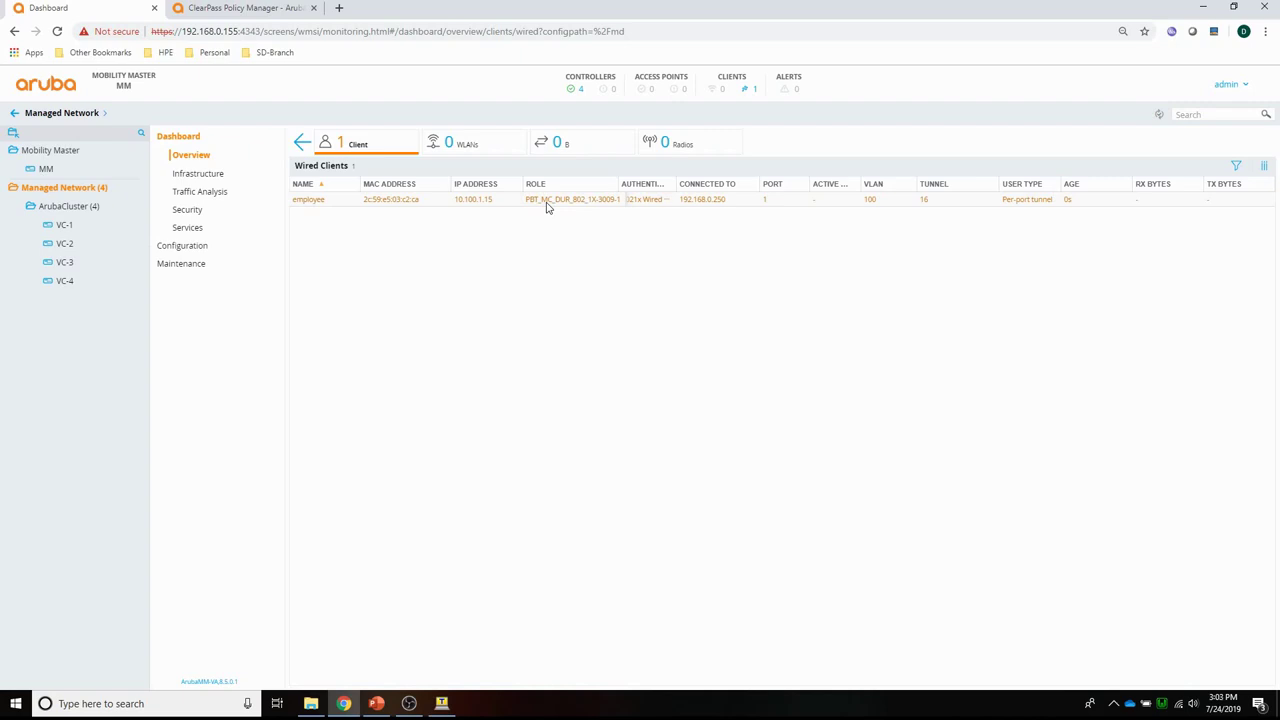
pyautogui.click(72, 207)
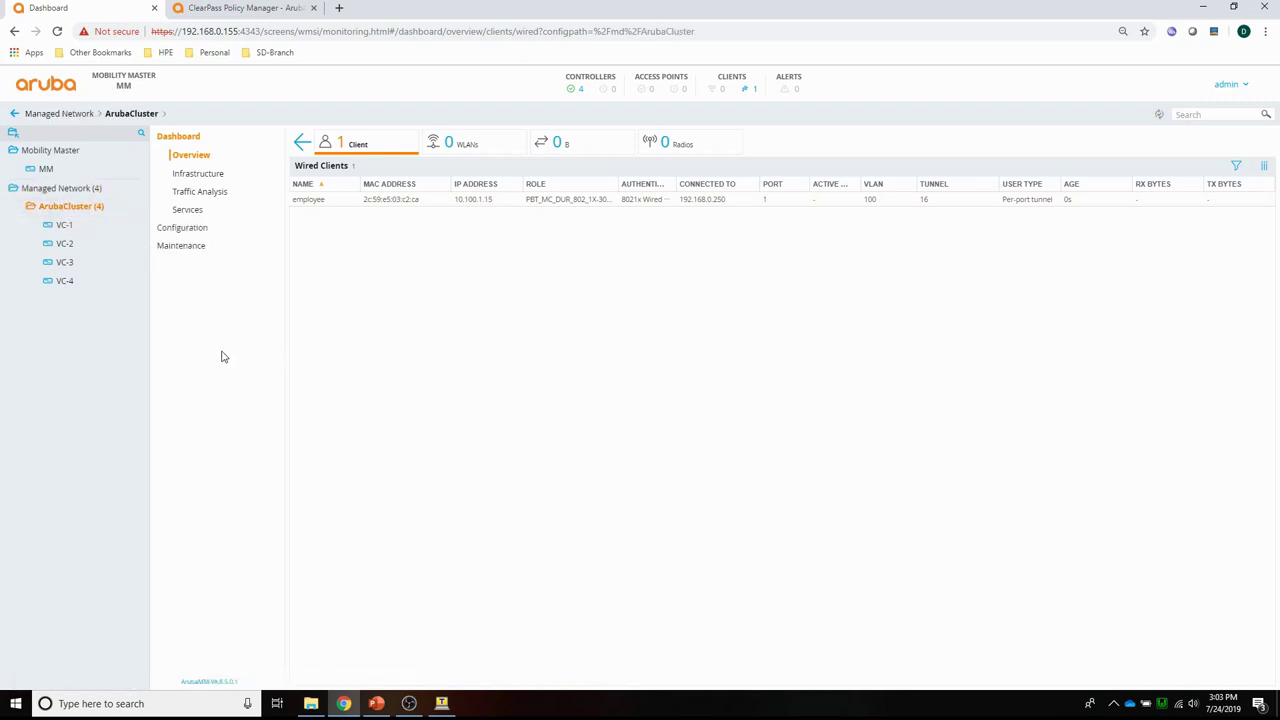
pyautogui.click(183, 228)
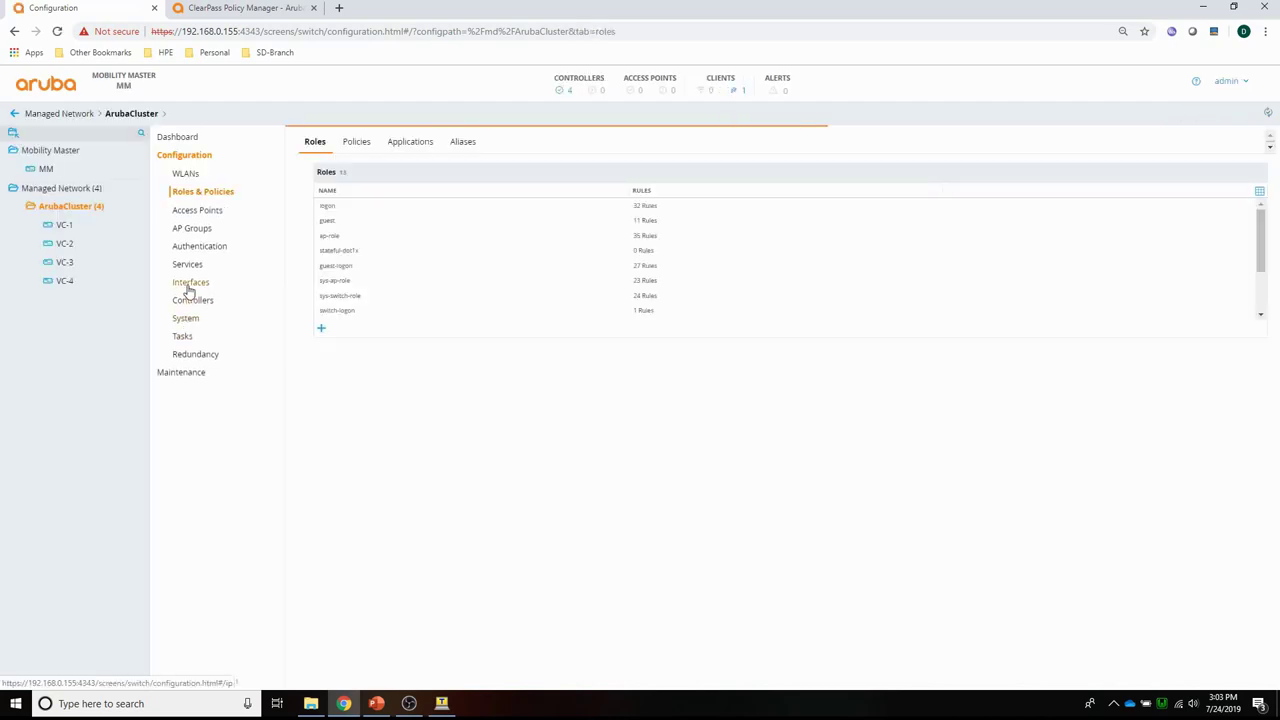
# Assign the PBT-MacAuth wired LAN profile to VLAN ID 100 of PBT-VID100.
pyautogui.click(190, 283)
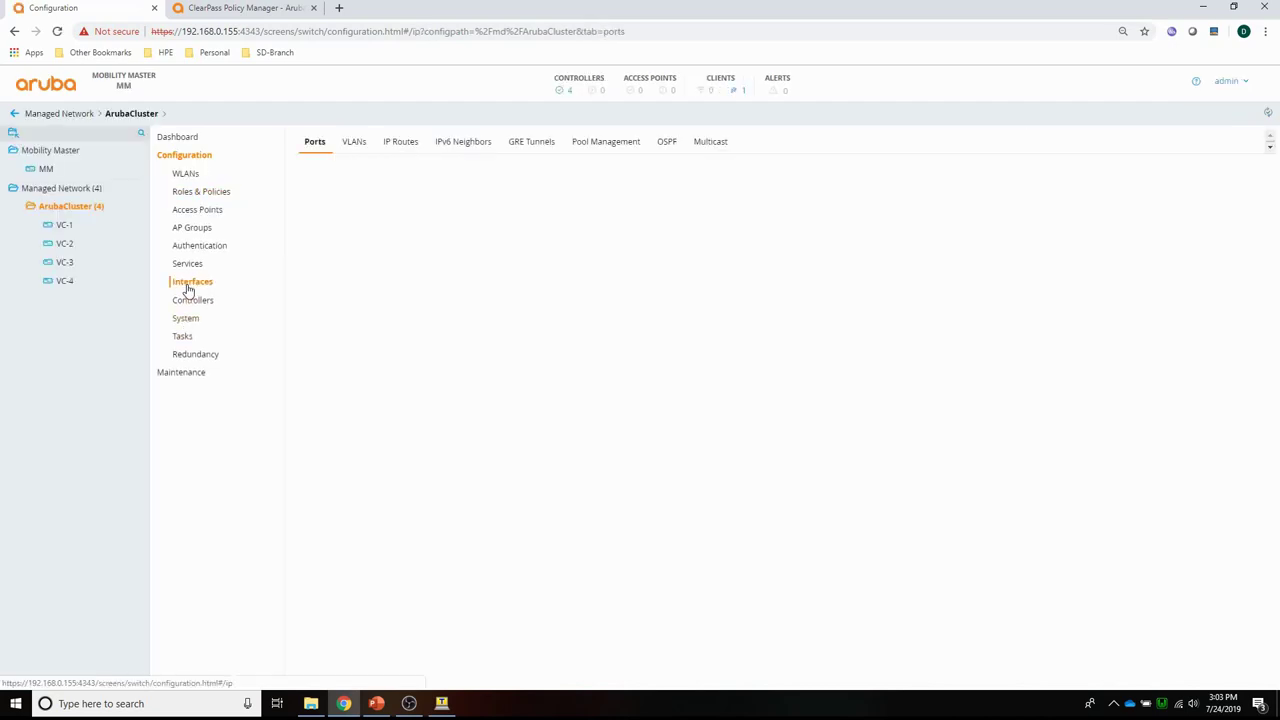
pyautogui.click(355, 145)
pyautogui.click(340, 207)
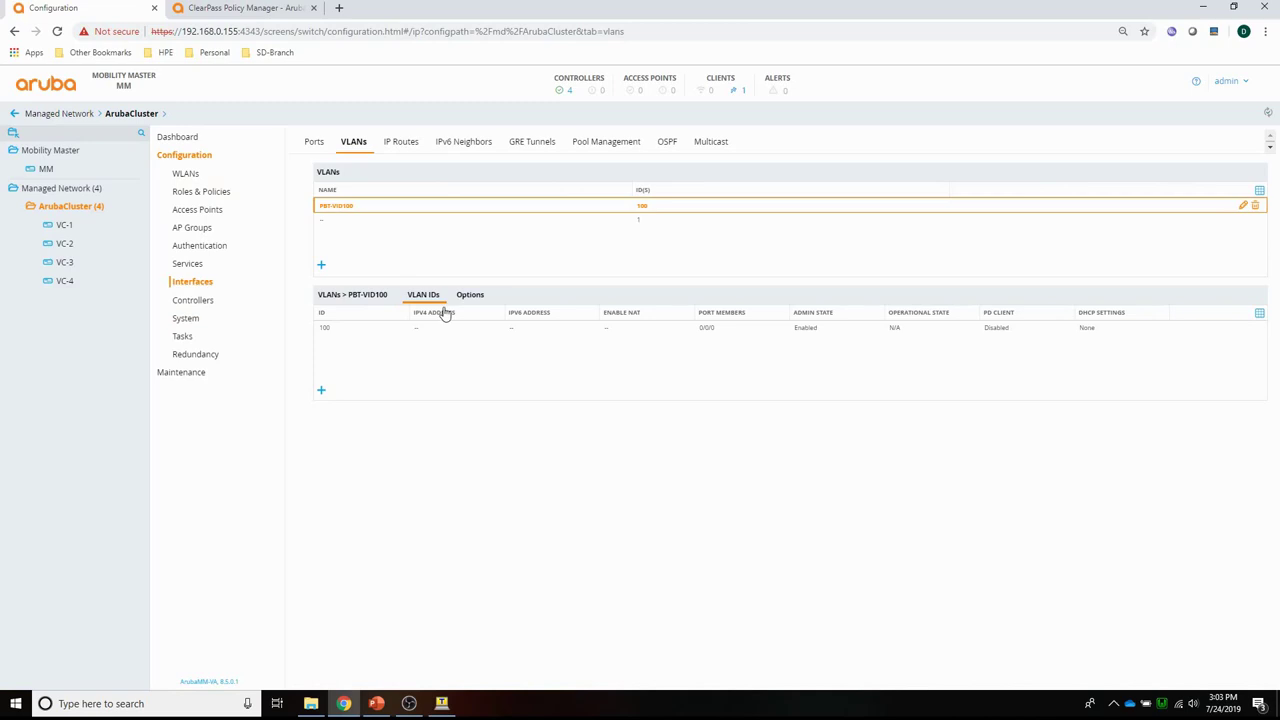
pyautogui.click(329, 335)
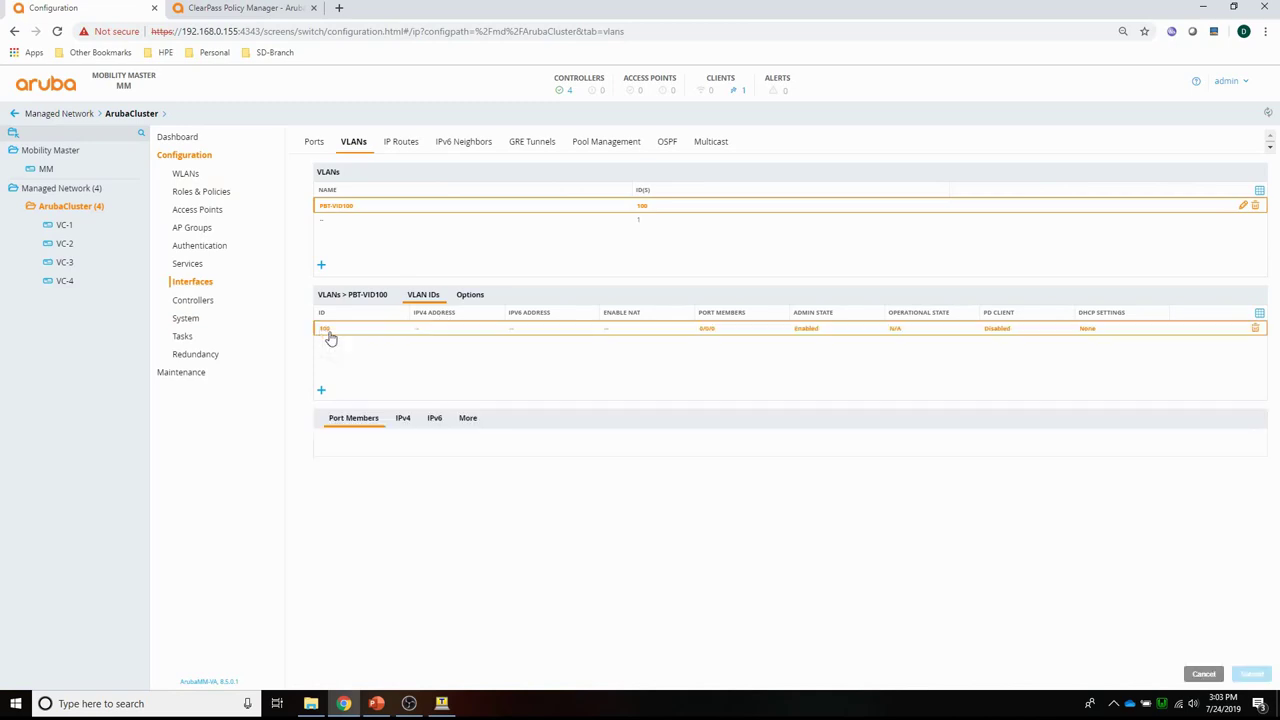
pyautogui.click(468, 421)
pyautogui.click(363, 511)
pyautogui.click(468, 500)
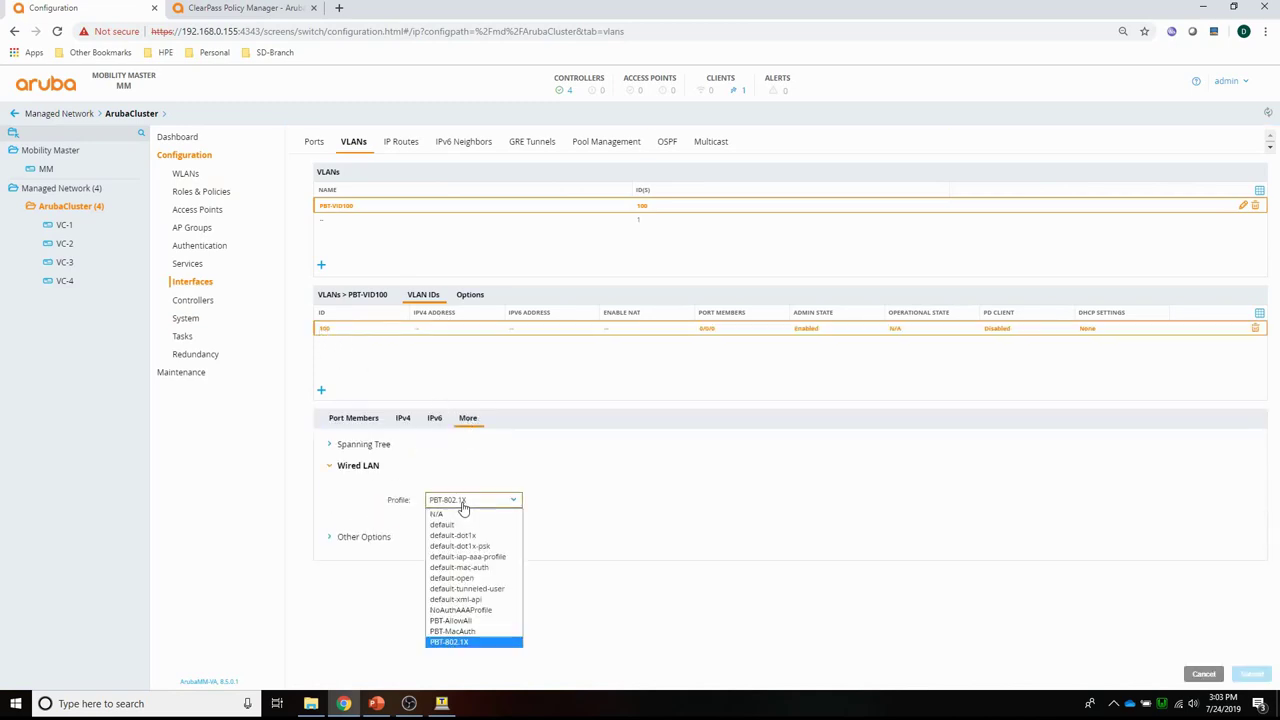
pyautogui.click(465, 633)
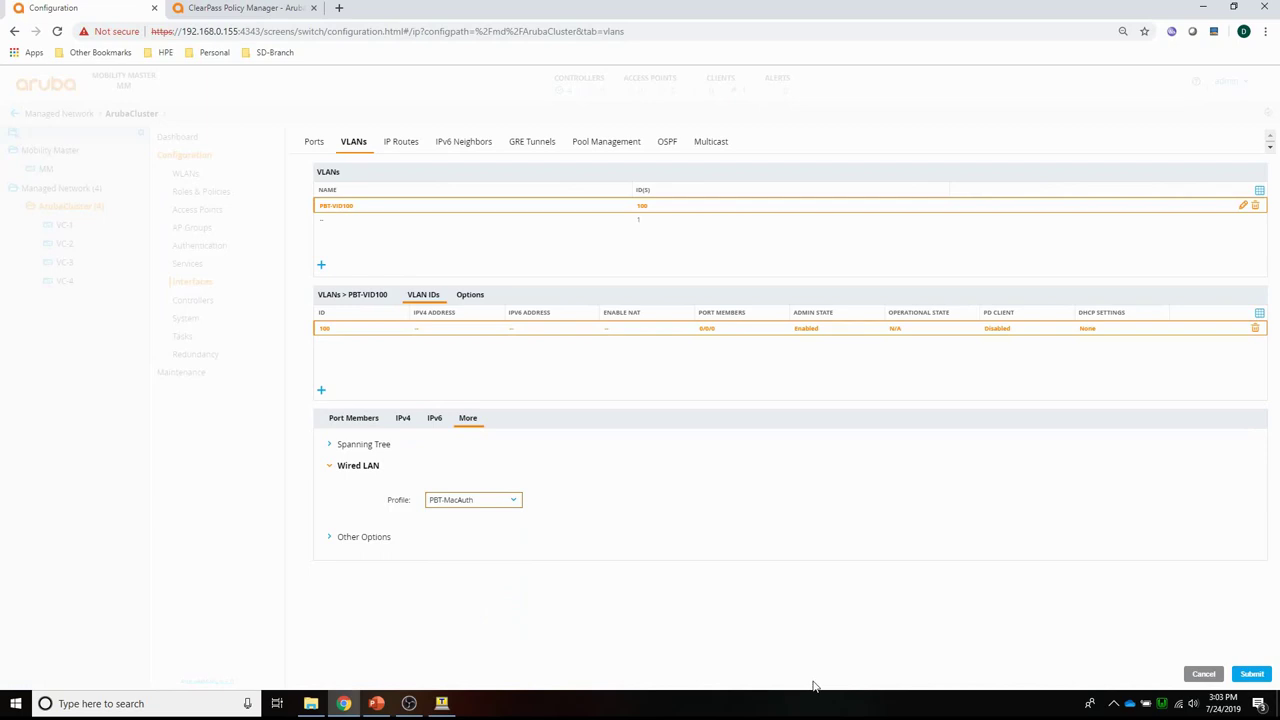
pyautogui.click(1254, 675)
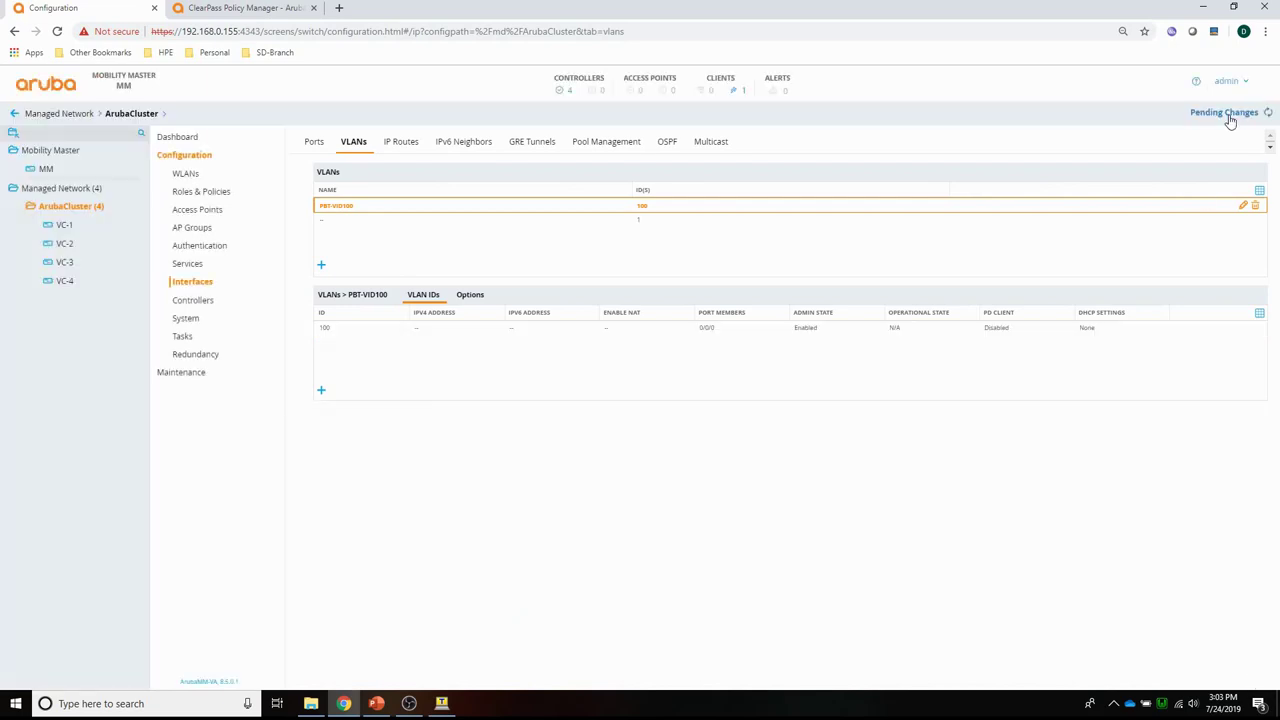
# Deploy the pending changes to all four controllers and return to ClearPass's Access Tracker.
pyautogui.click(1228, 114)
pyautogui.click(805, 207)
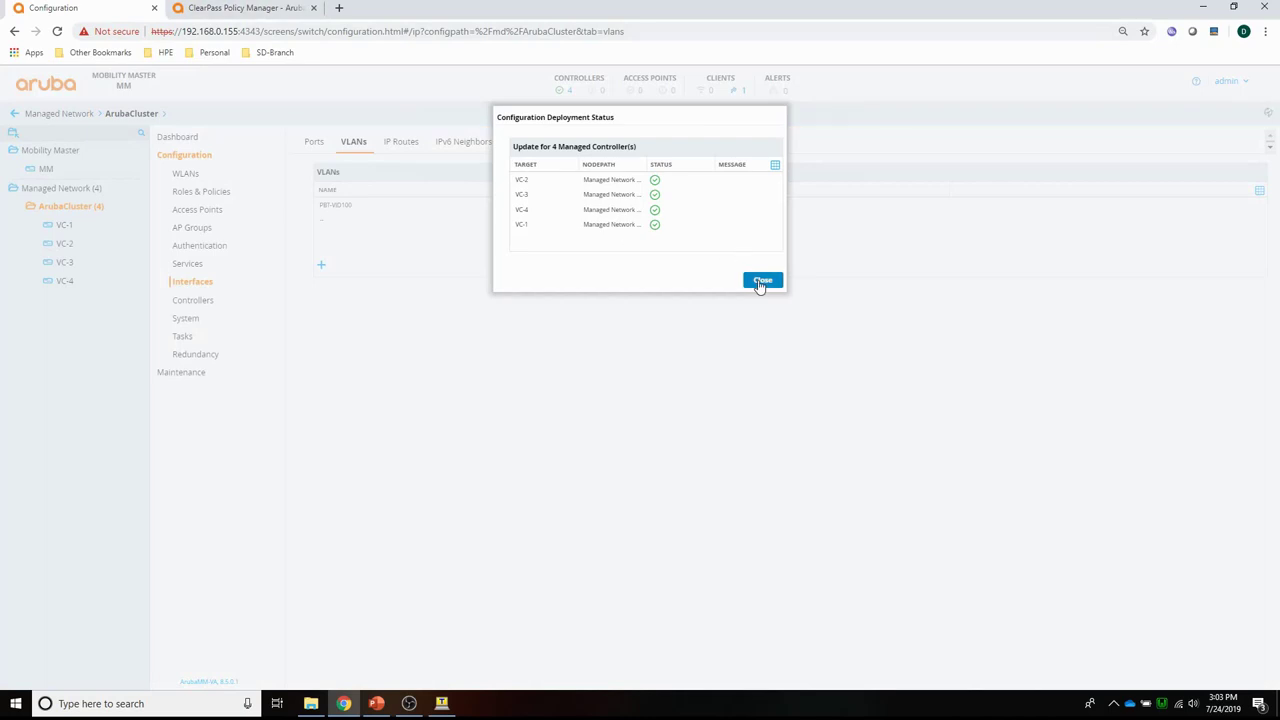
pyautogui.click(762, 281)
pyautogui.click(235, 8)
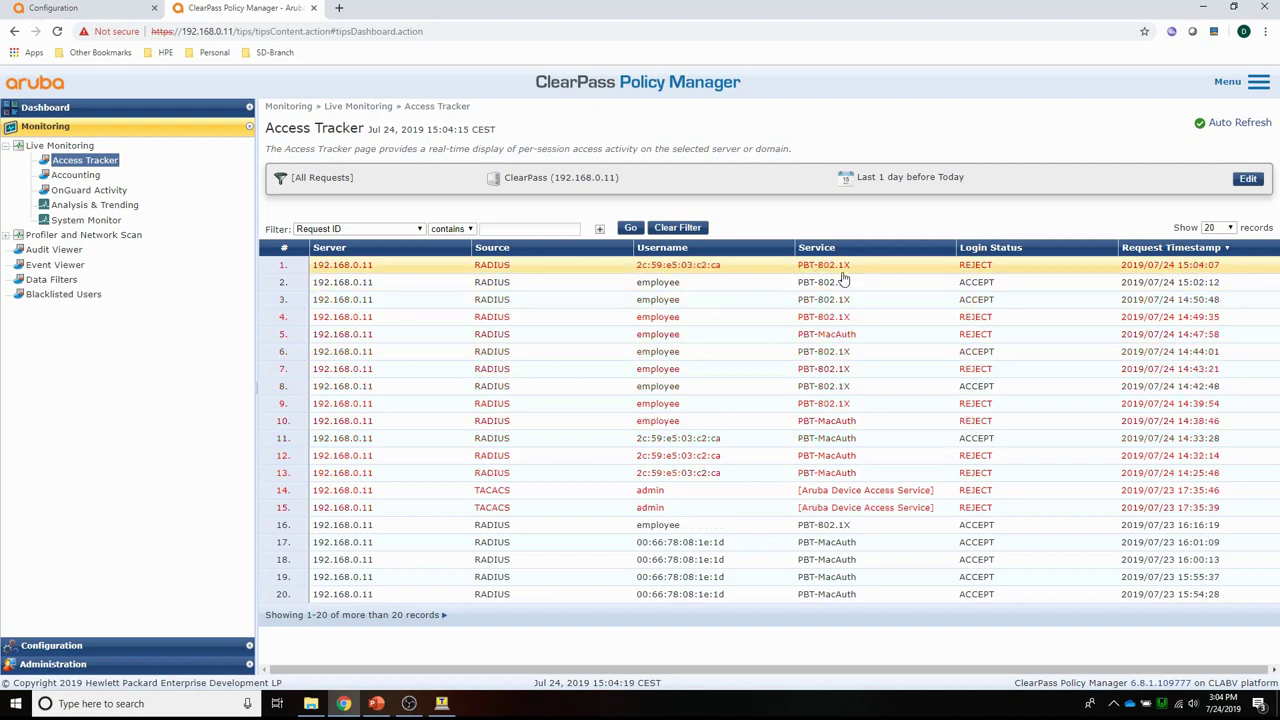
# Review the rejected request's alerts to see why it failed.
pyautogui.click(366, 266)
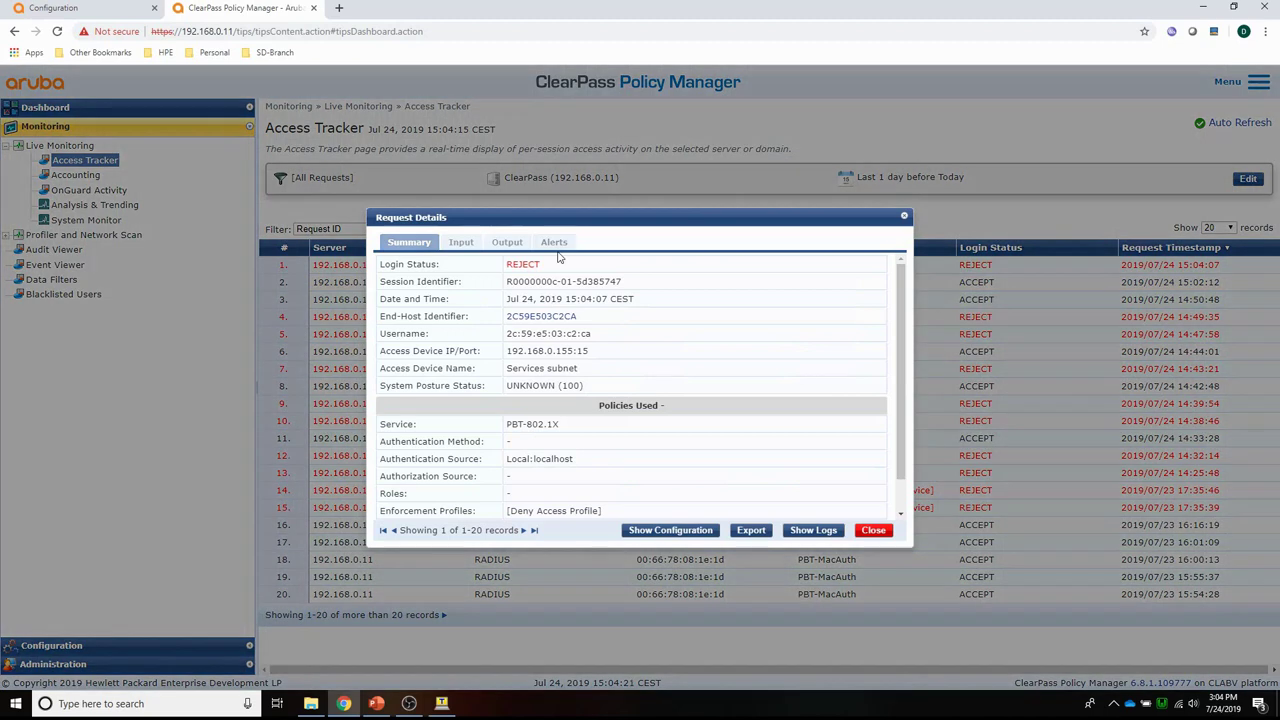
pyautogui.click(555, 245)
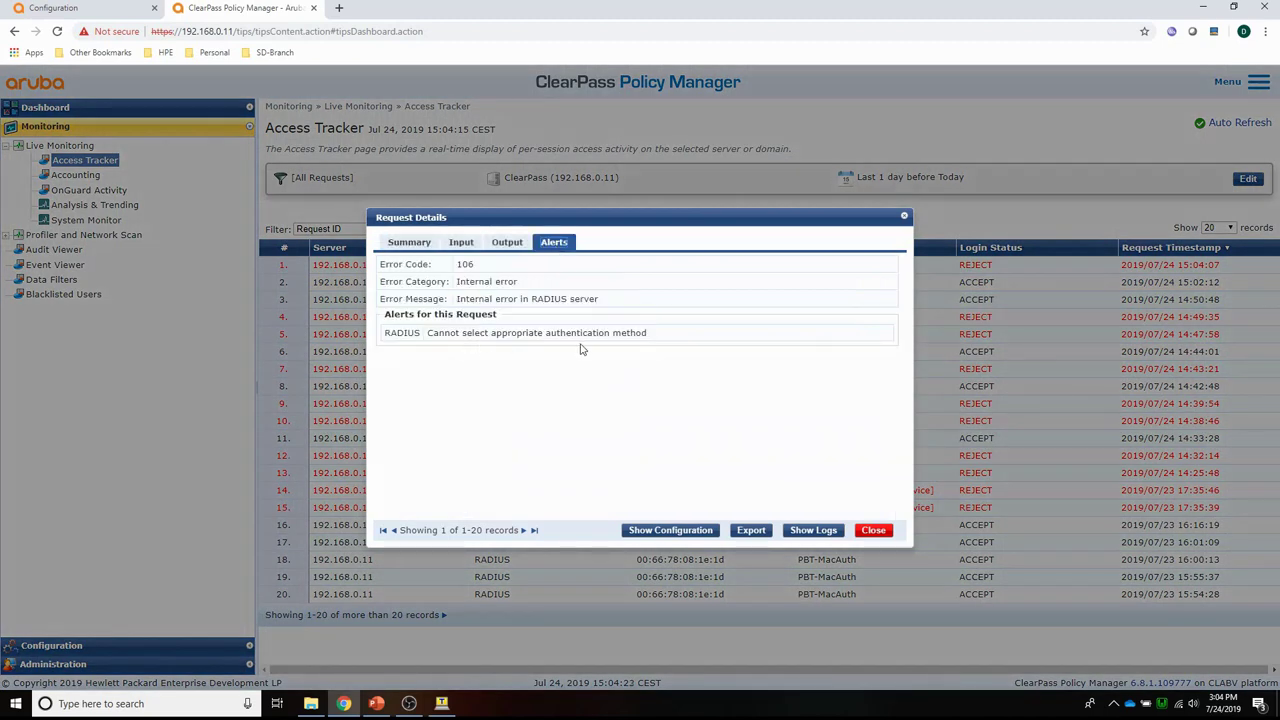
pyautogui.click(875, 532)
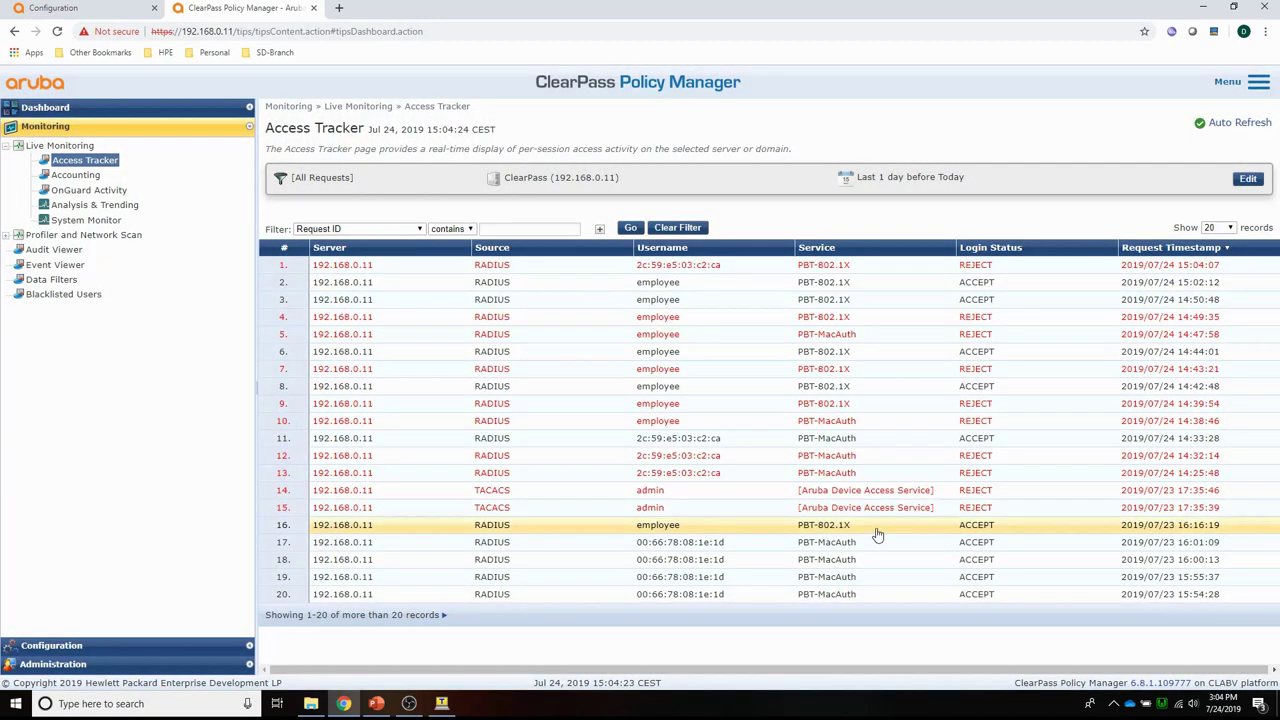
# Move PBT-MacAuth above PBT-802.1X in the service order and save it.
pyautogui.click(62, 648)
pyautogui.click(45, 178)
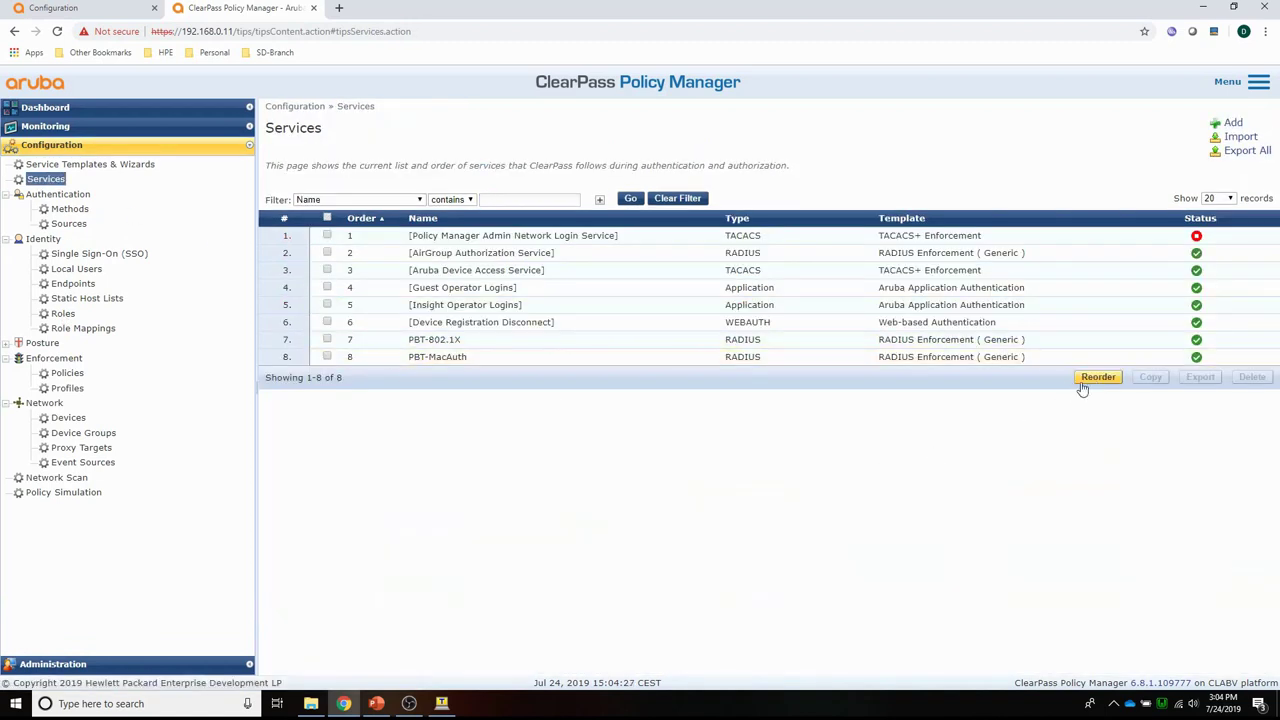
pyautogui.click(1090, 379)
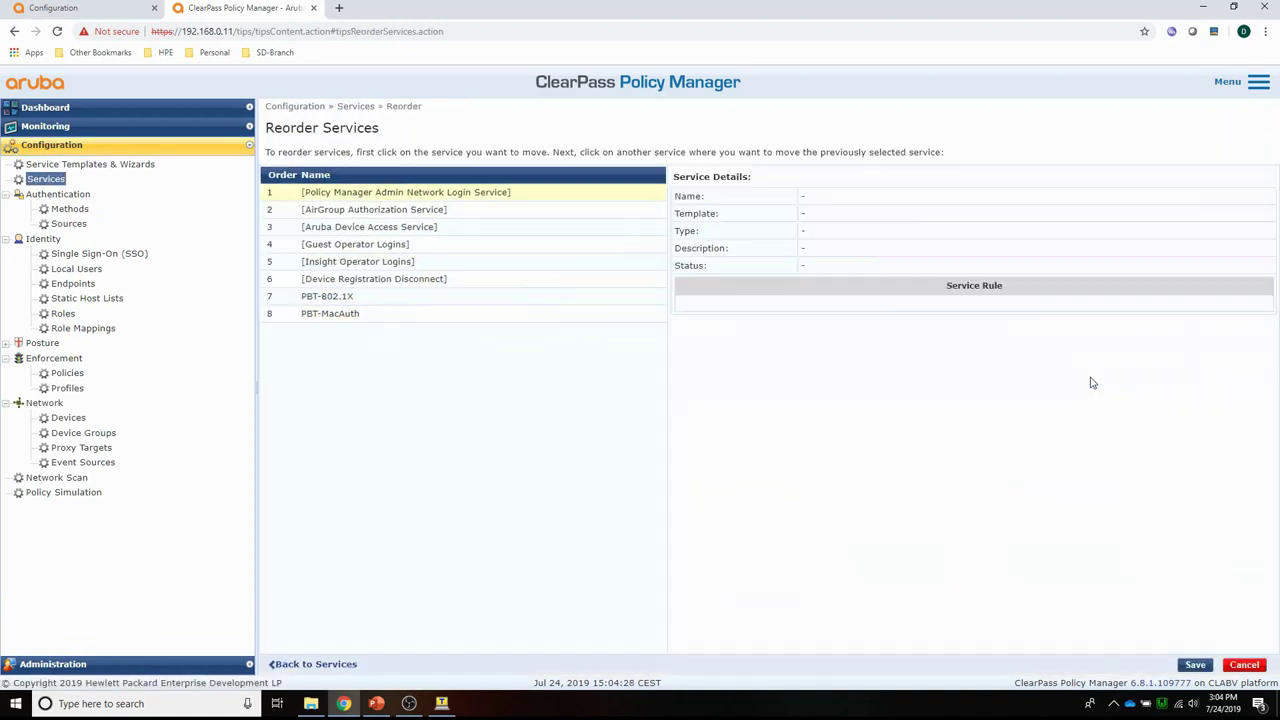
pyautogui.click(330, 313)
pyautogui.click(333, 296)
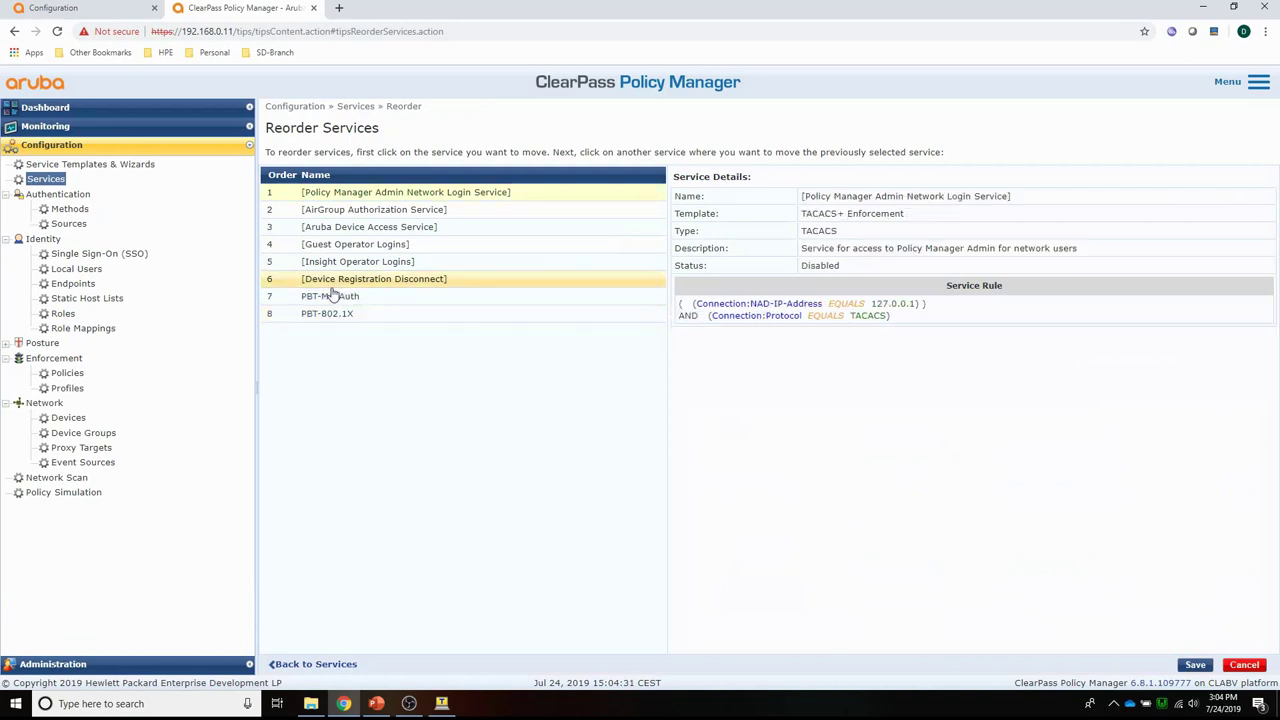
pyautogui.click(1195, 664)
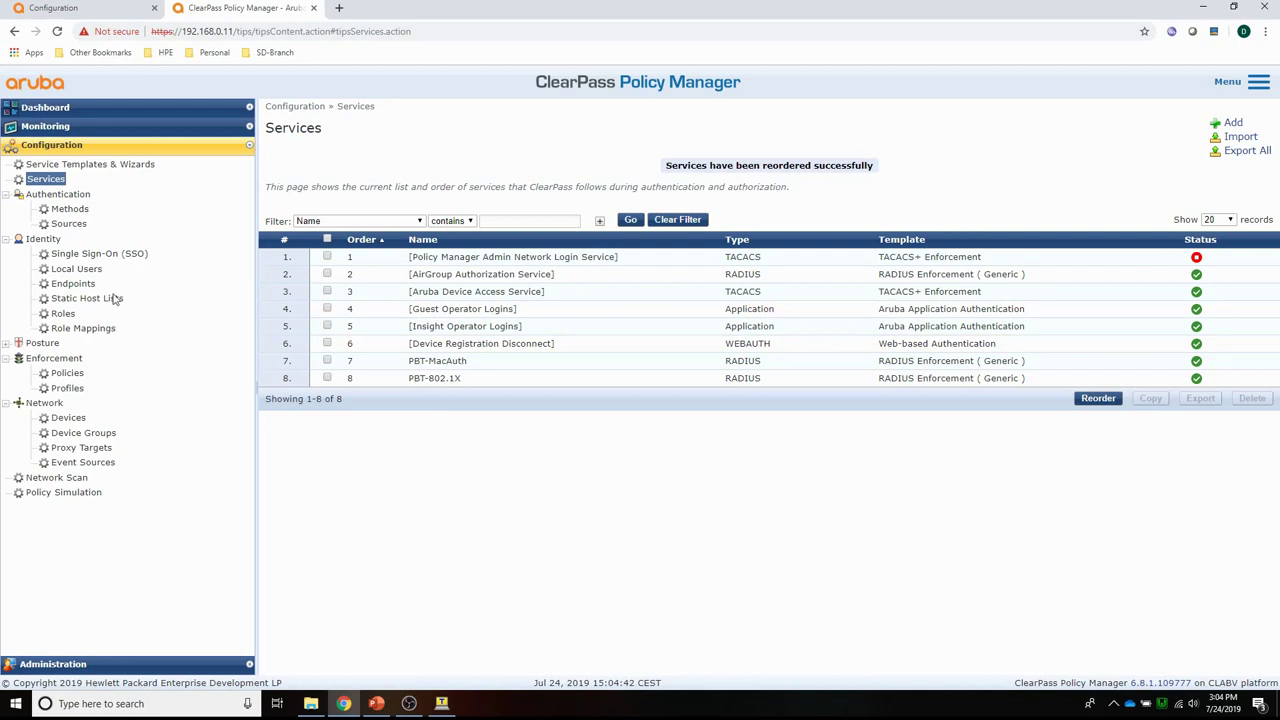
pyautogui.click(45, 128)
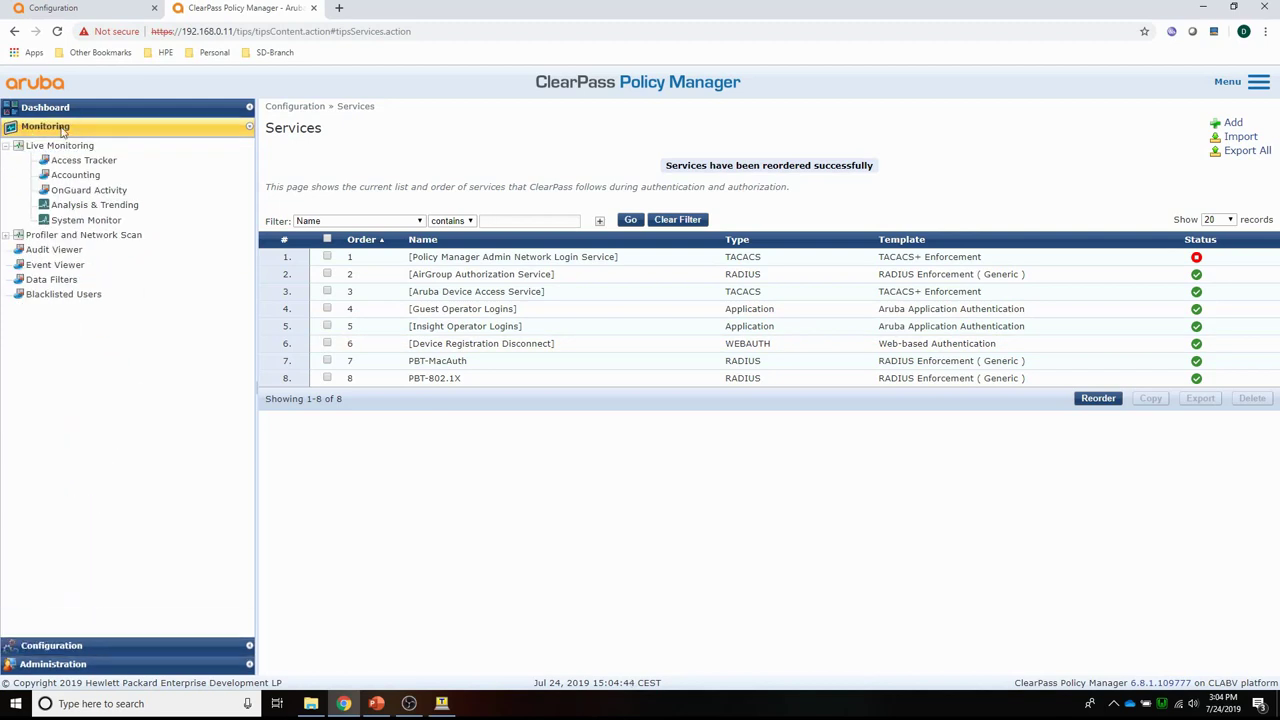
# Verify the newest PBT-MacAuth request was accepted with role PBT_MC_DUR_MacAuth-3008-1, then return to Mobility Master.
pyautogui.click(58, 161)
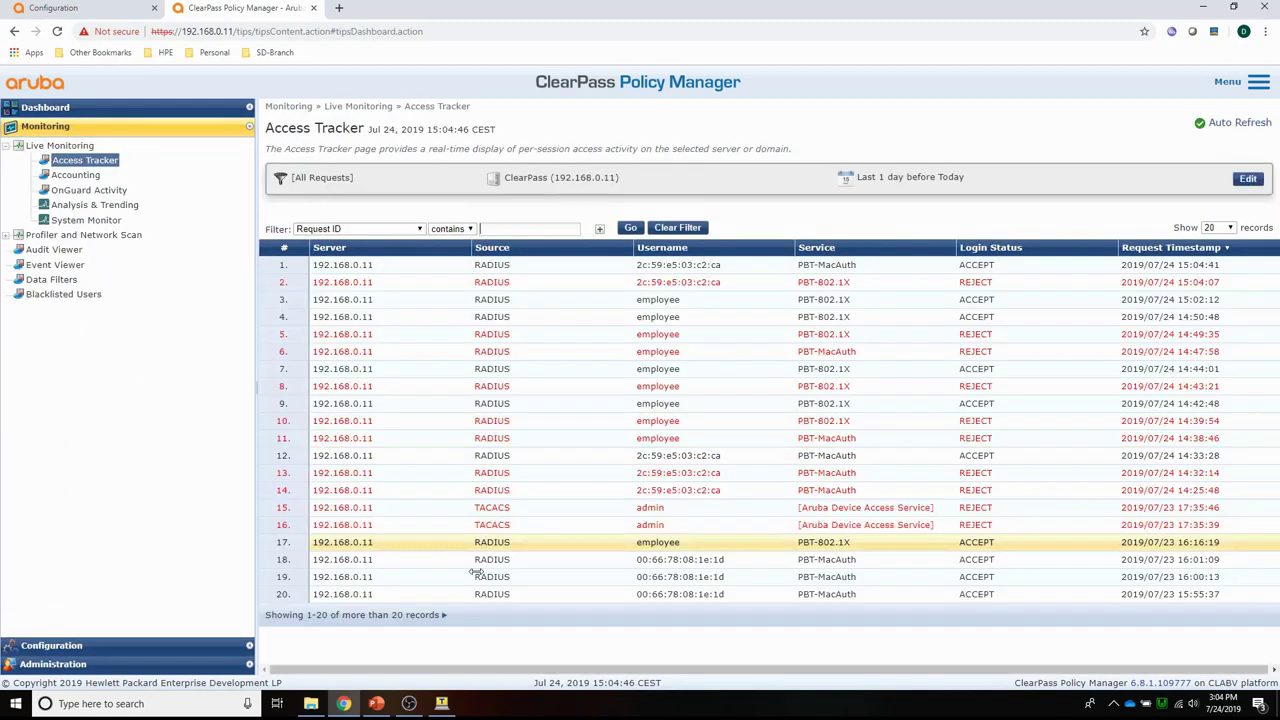
pyautogui.click(385, 270)
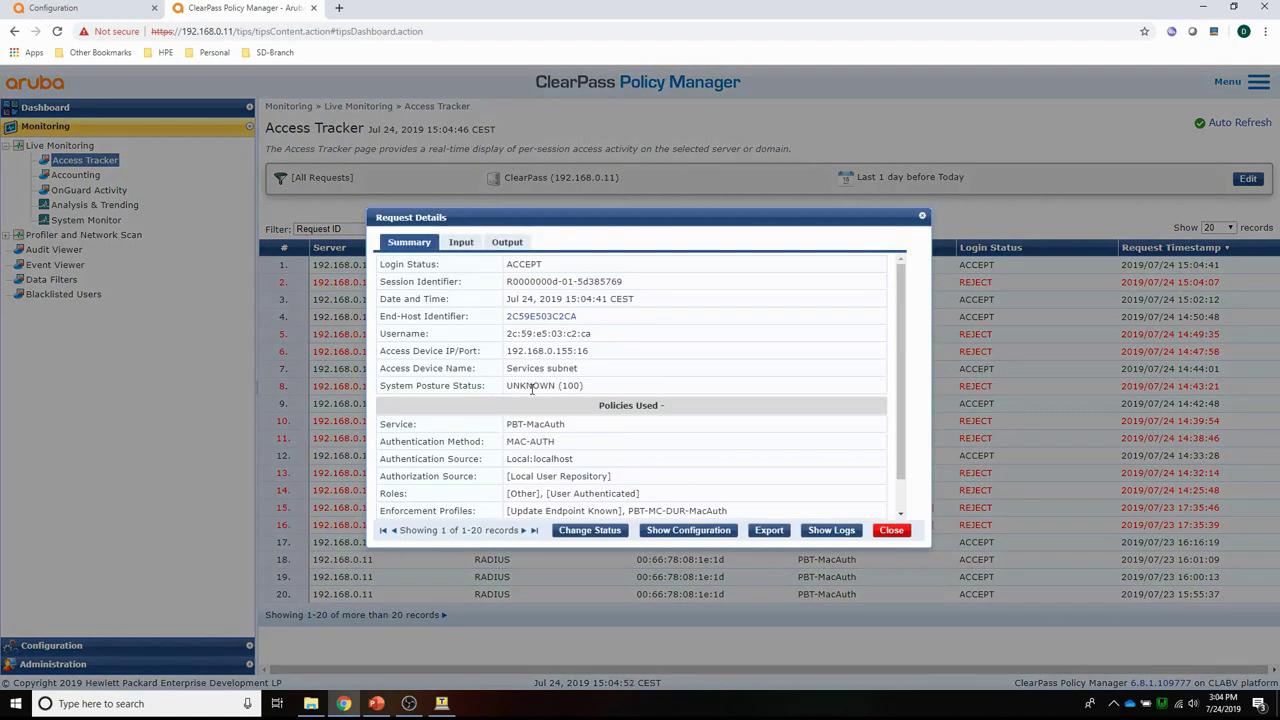
pyautogui.click(512, 242)
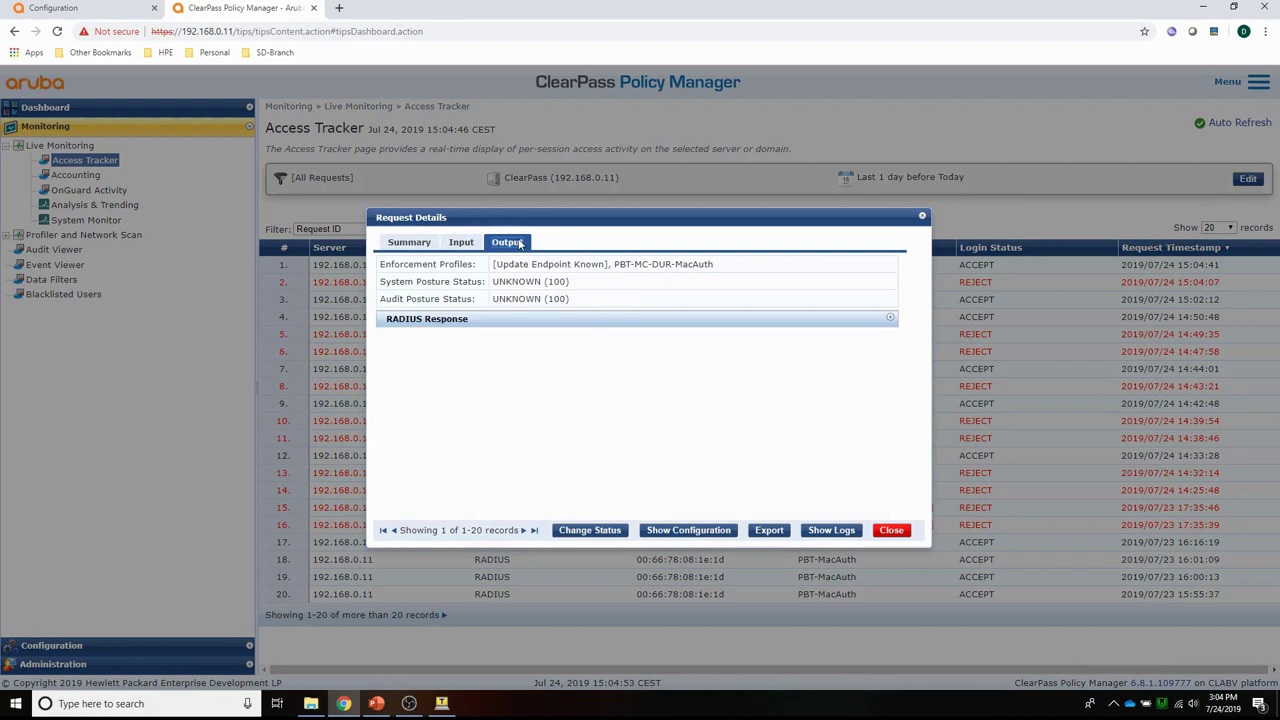
pyautogui.click(450, 322)
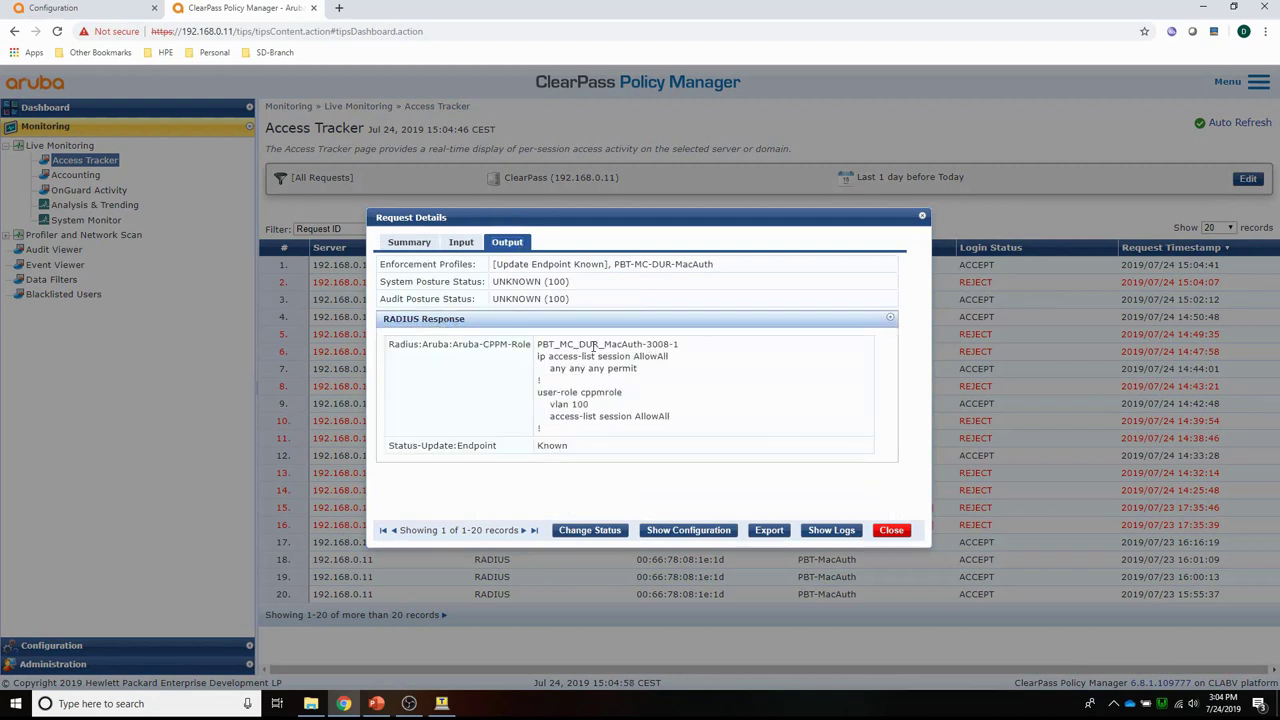
pyautogui.click(891, 530)
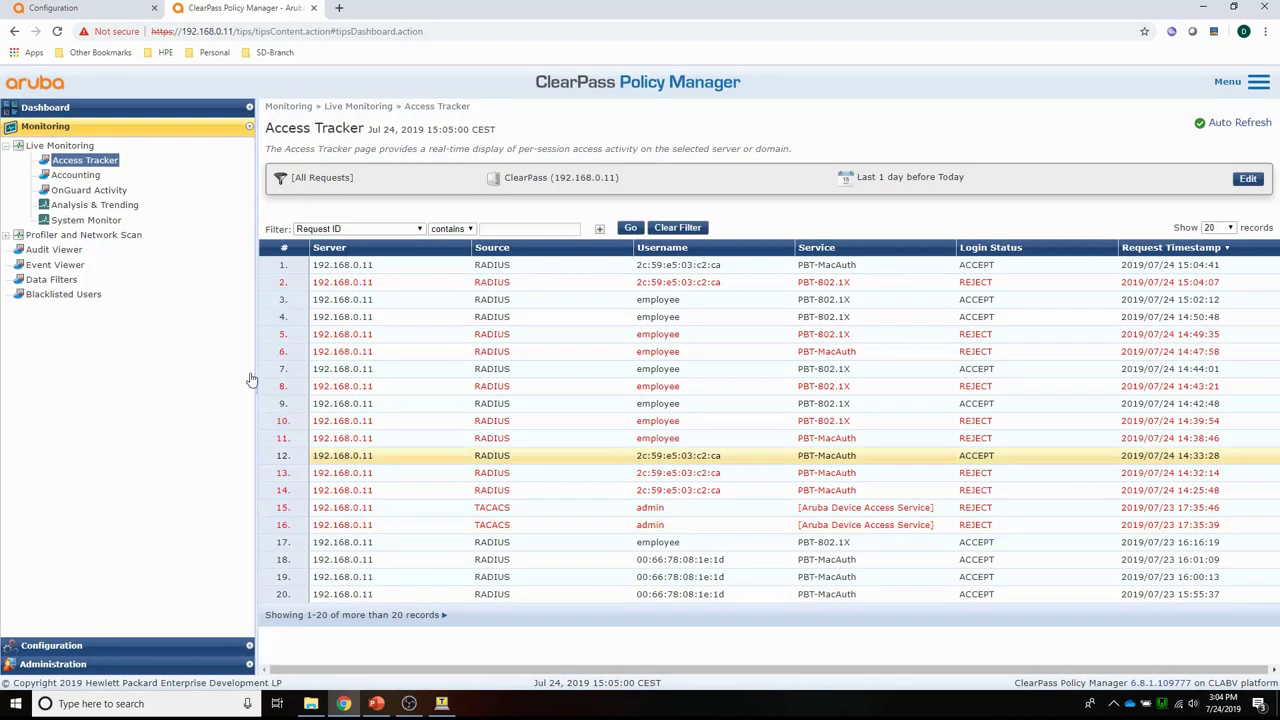
pyautogui.click(68, 12)
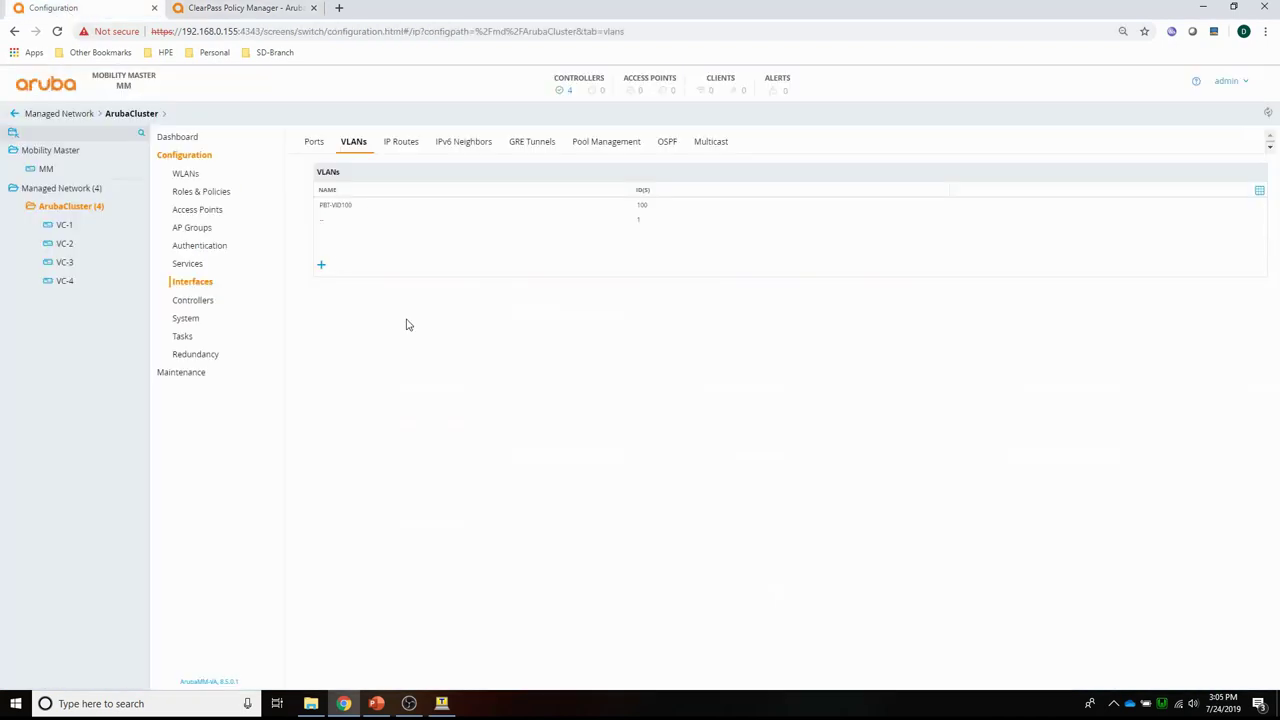
# Refresh Mobility Master and show its wired clients view with the one connected client.
pyautogui.click(357, 33)
pyautogui.press('Return')
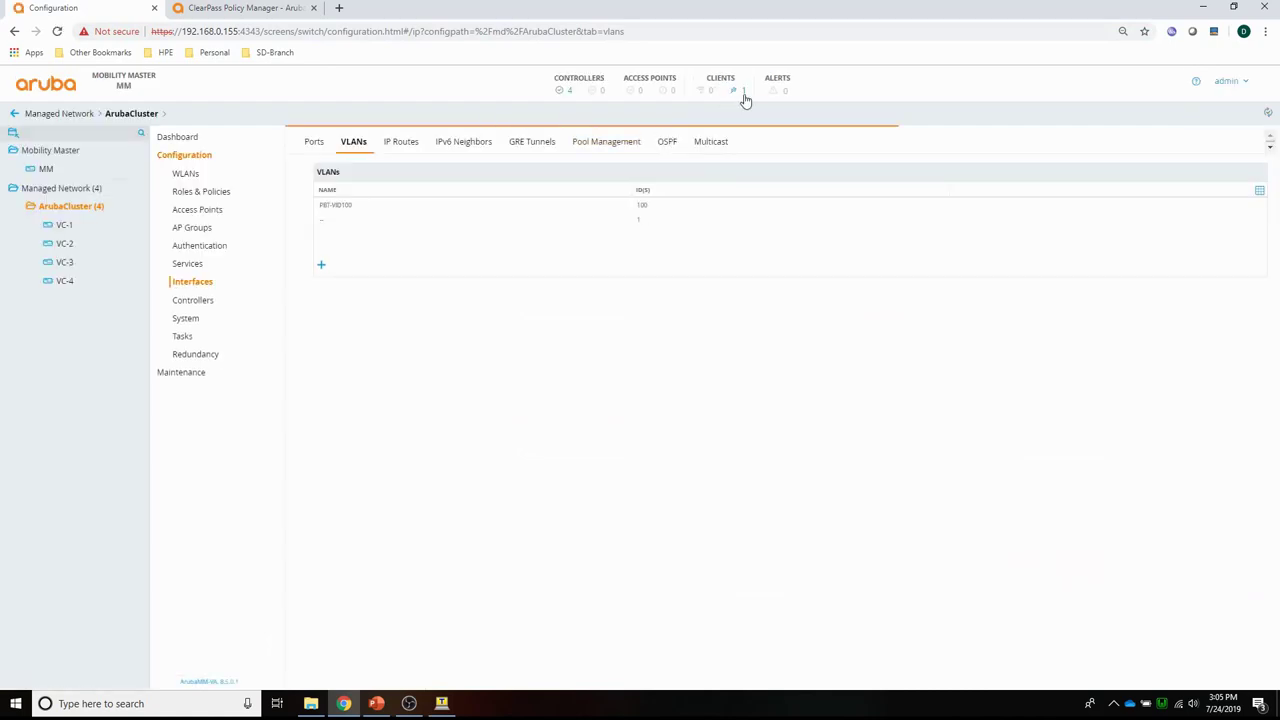
pyautogui.click(744, 93)
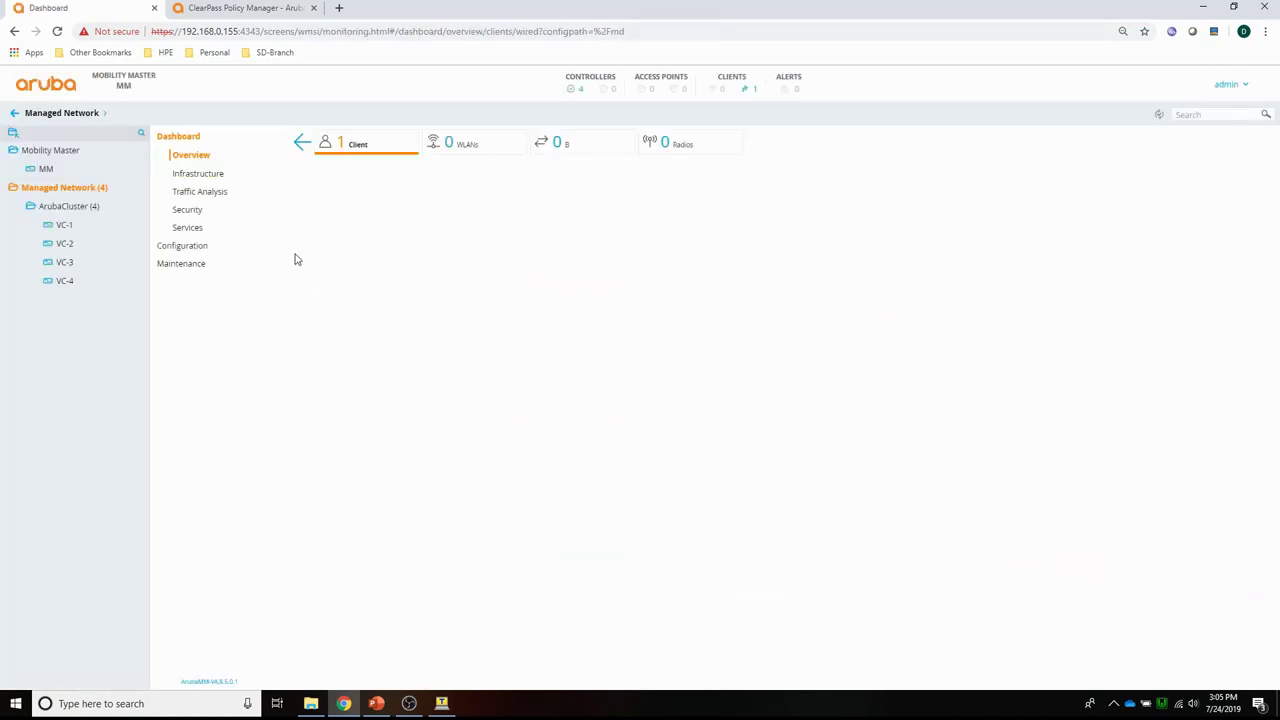